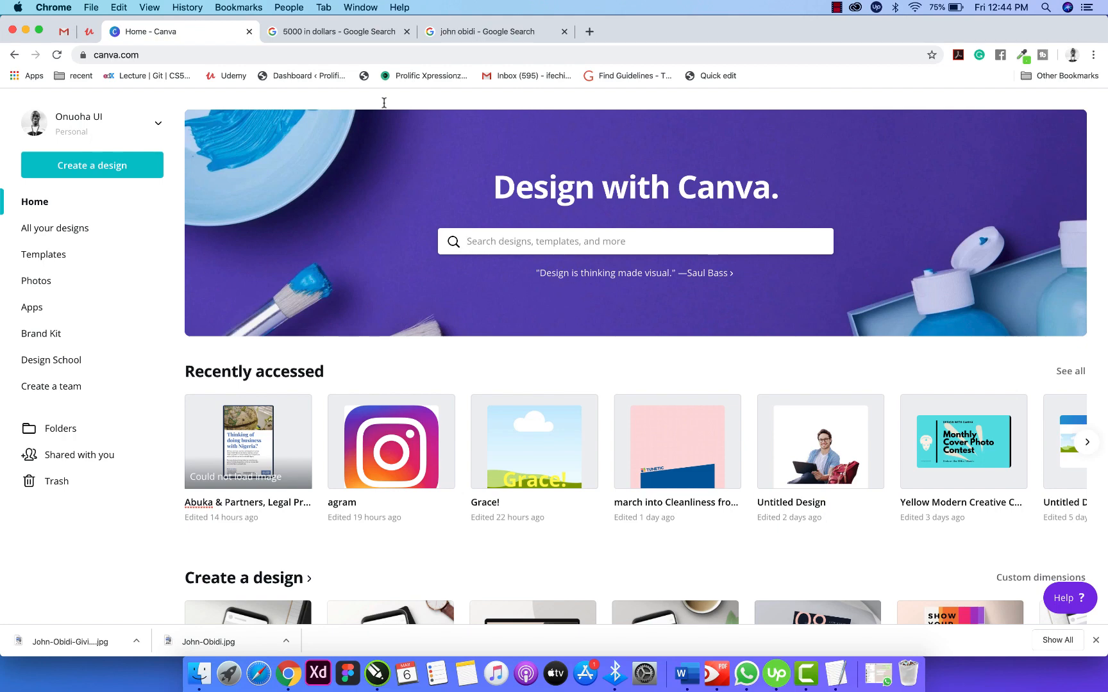
Check the currency conversion search results, then return to and reload the Canva home page.
click(340, 31)
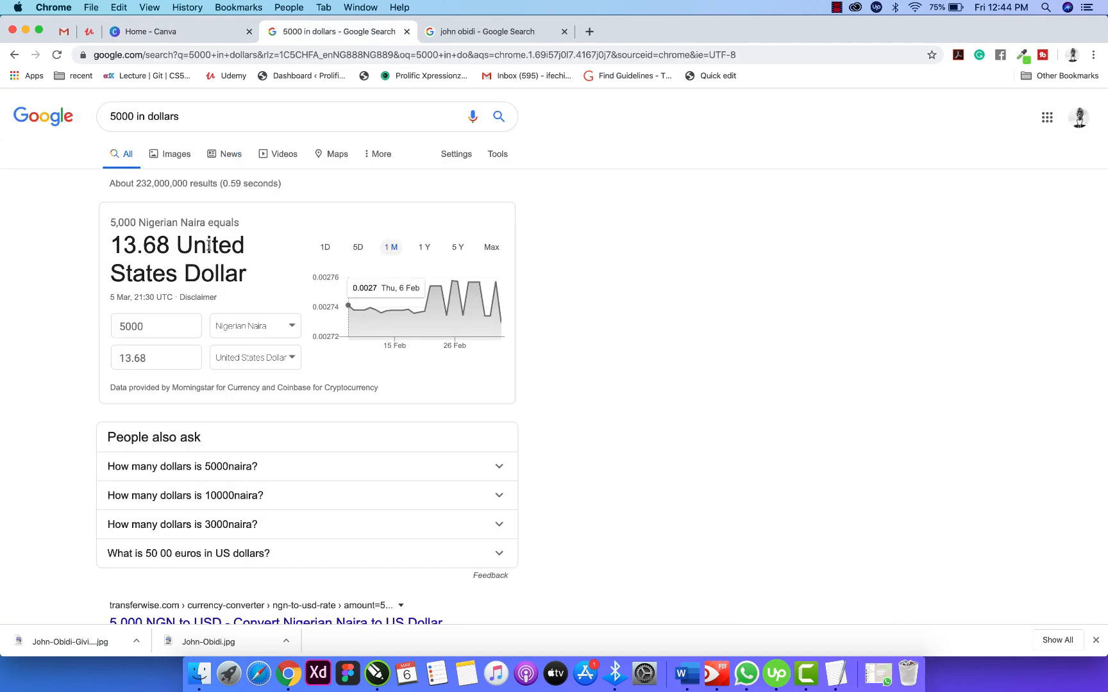
double_click(119, 118)
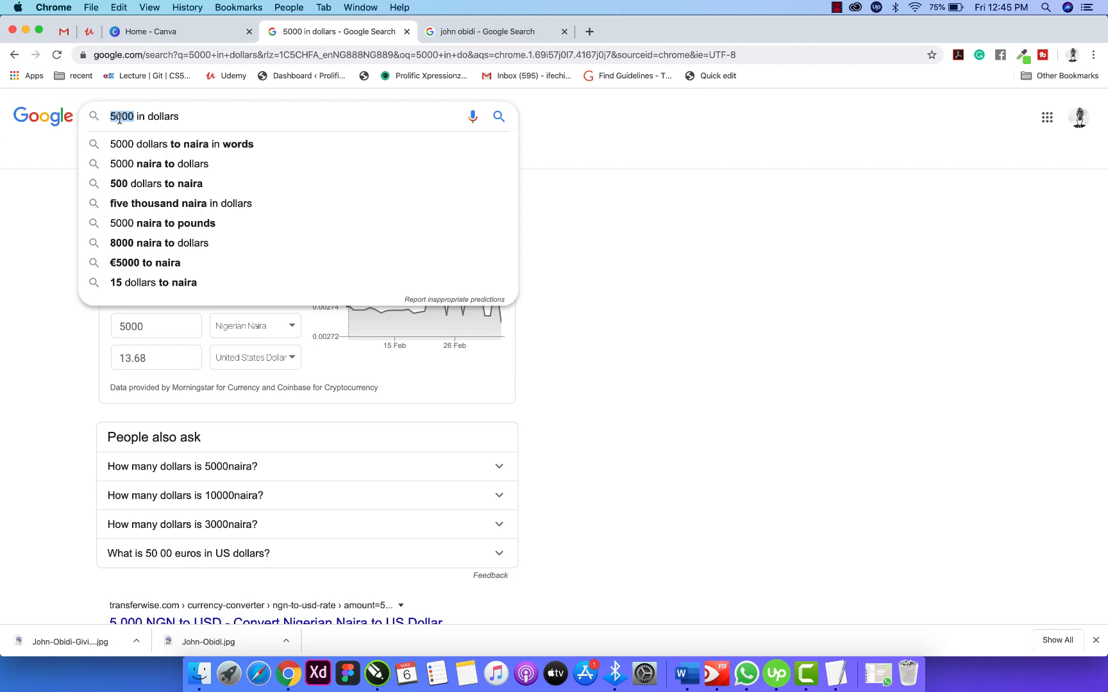
click(26, 220)
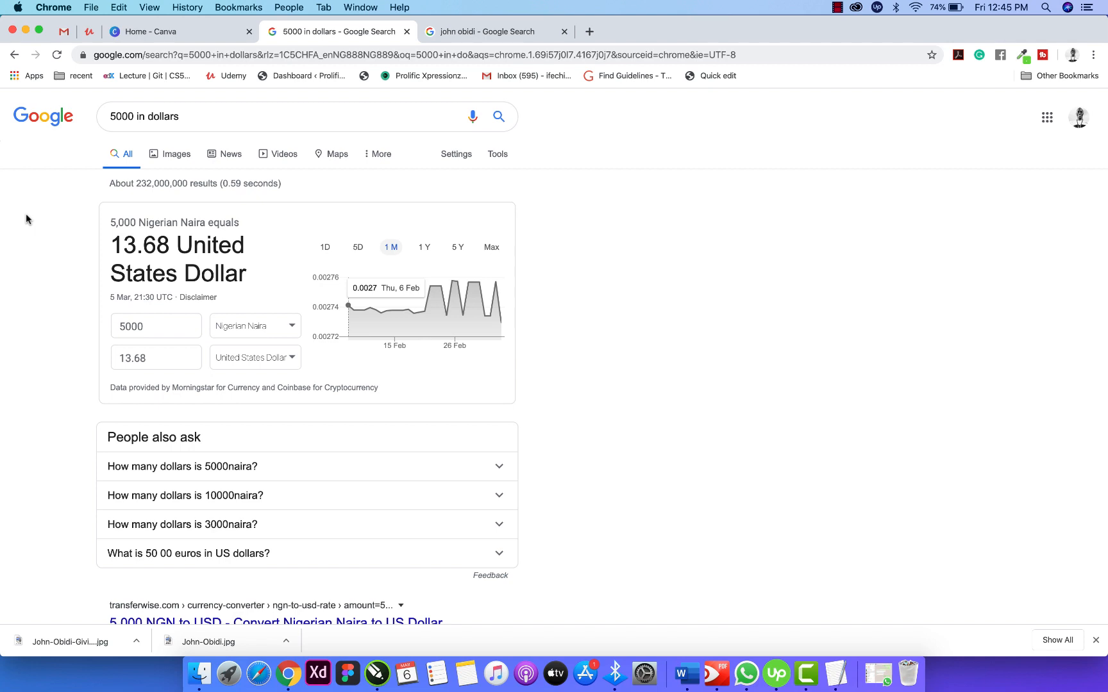
click(144, 31)
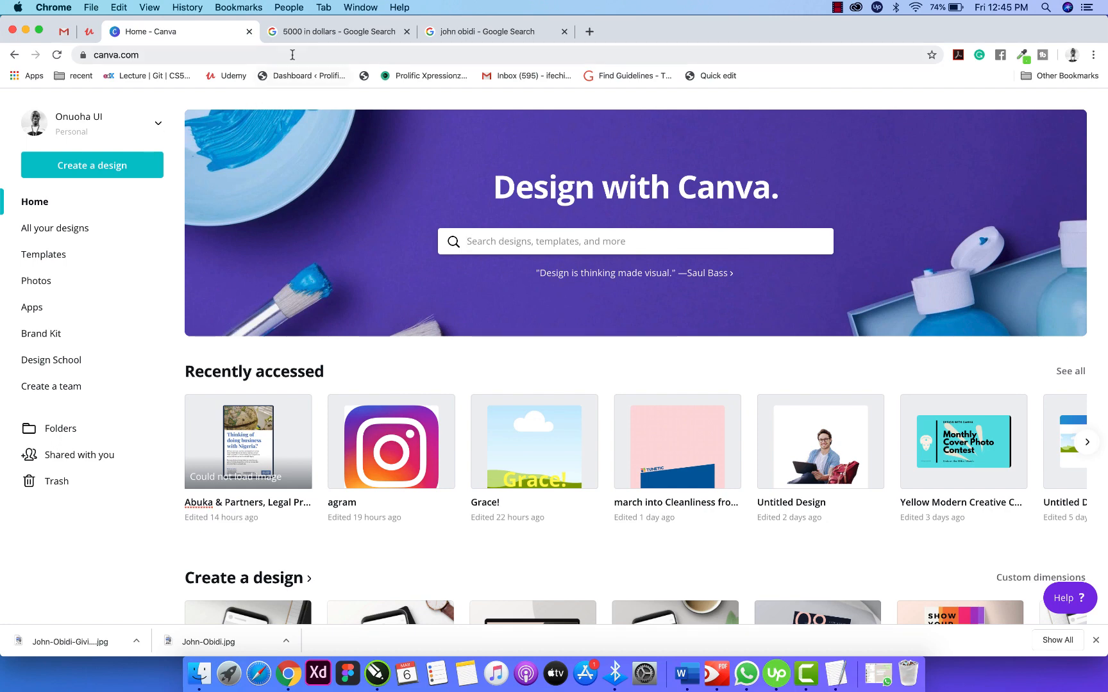
click(303, 35)
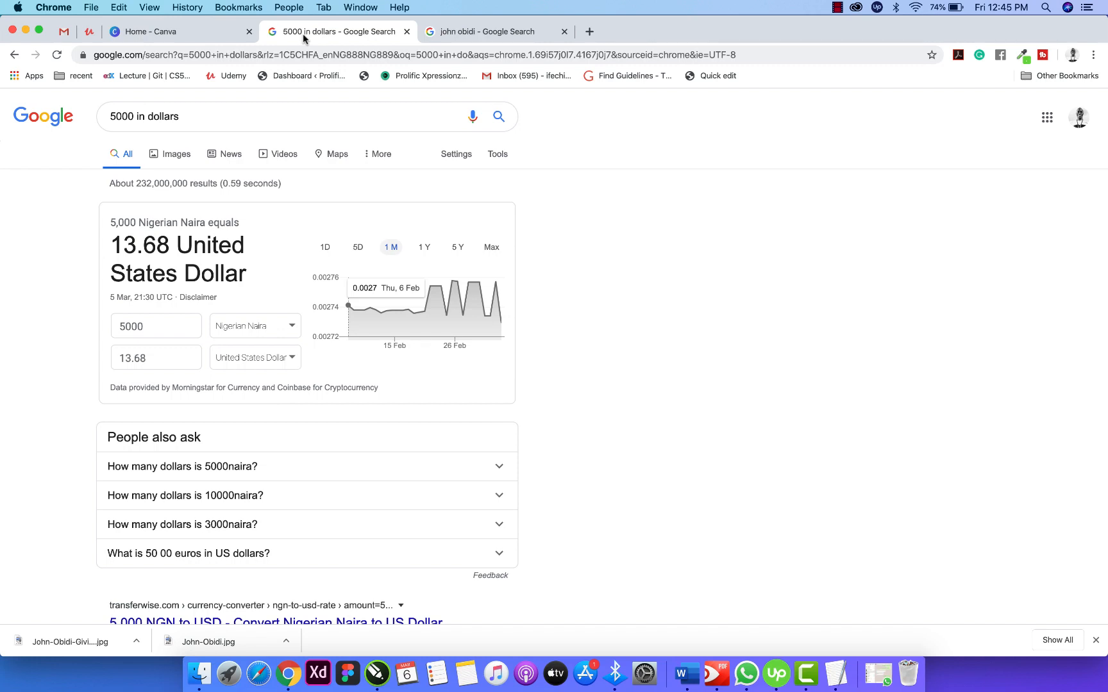
click(186, 35)
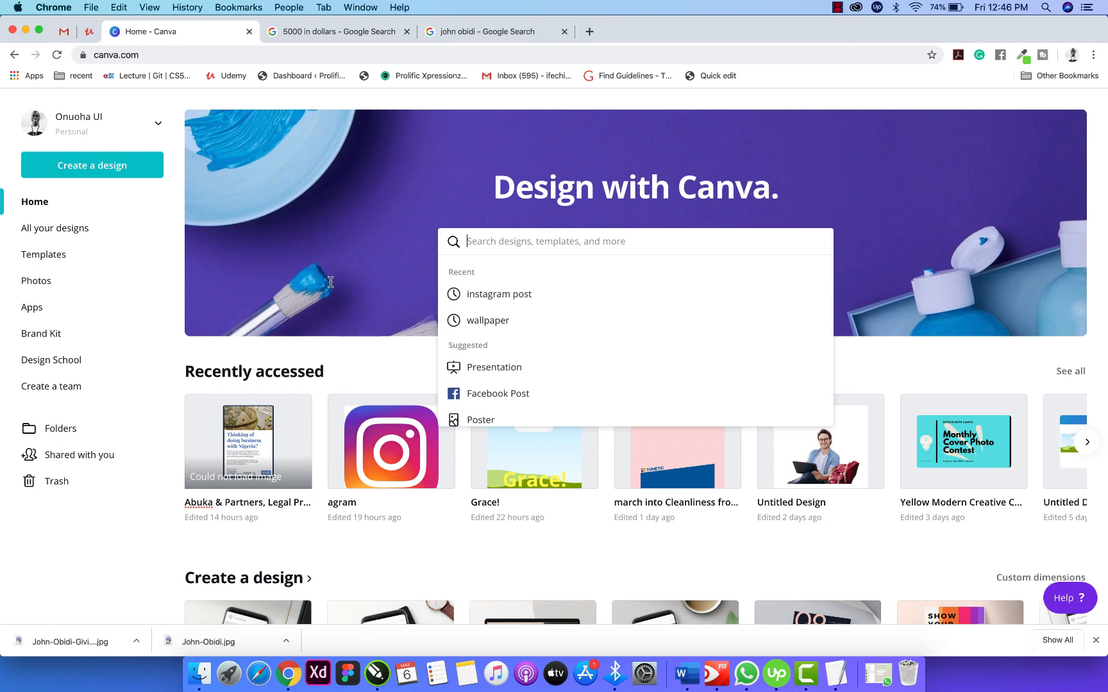
click(157, 212)
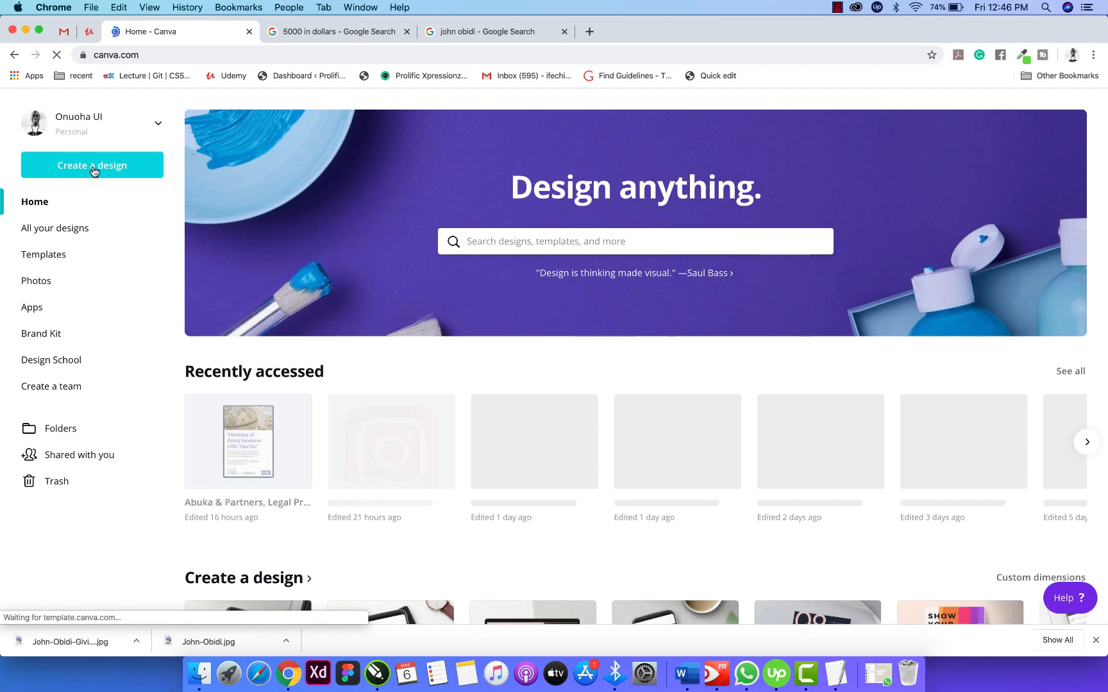
Start a new blank Instagram Post design.
click(93, 168)
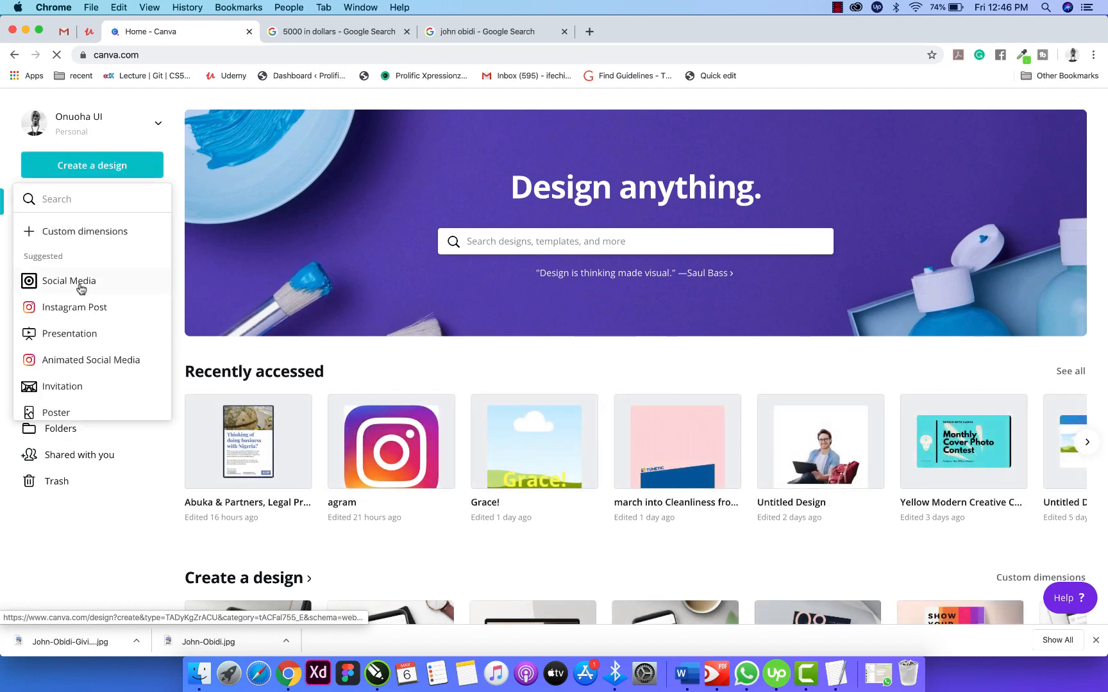
click(81, 315)
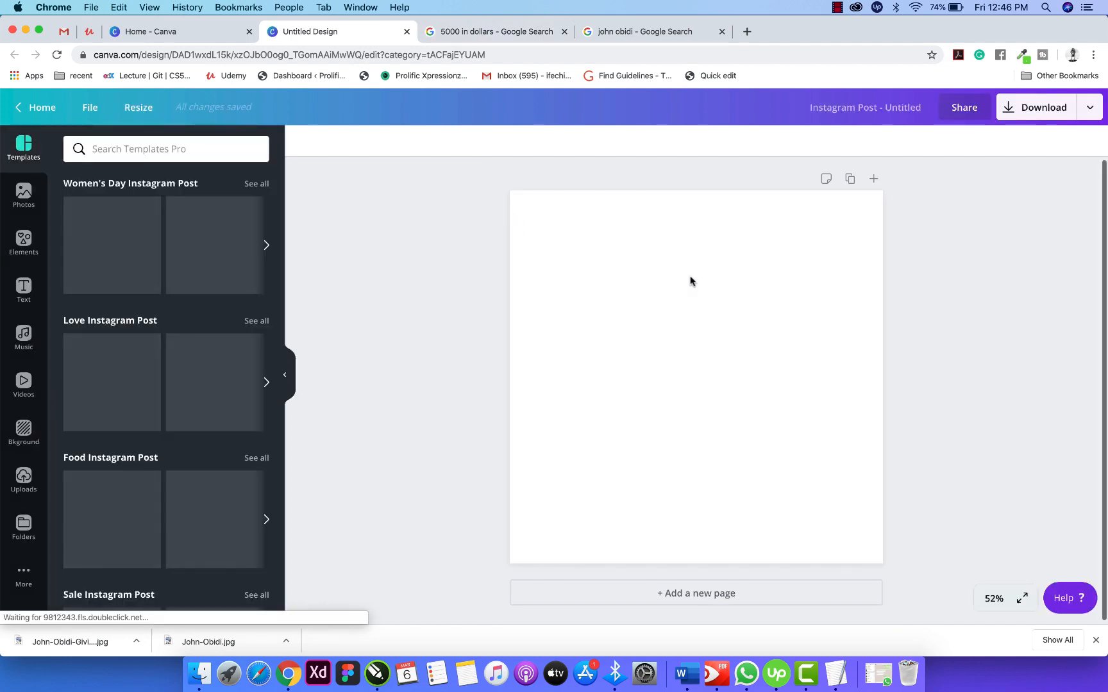
click(621, 297)
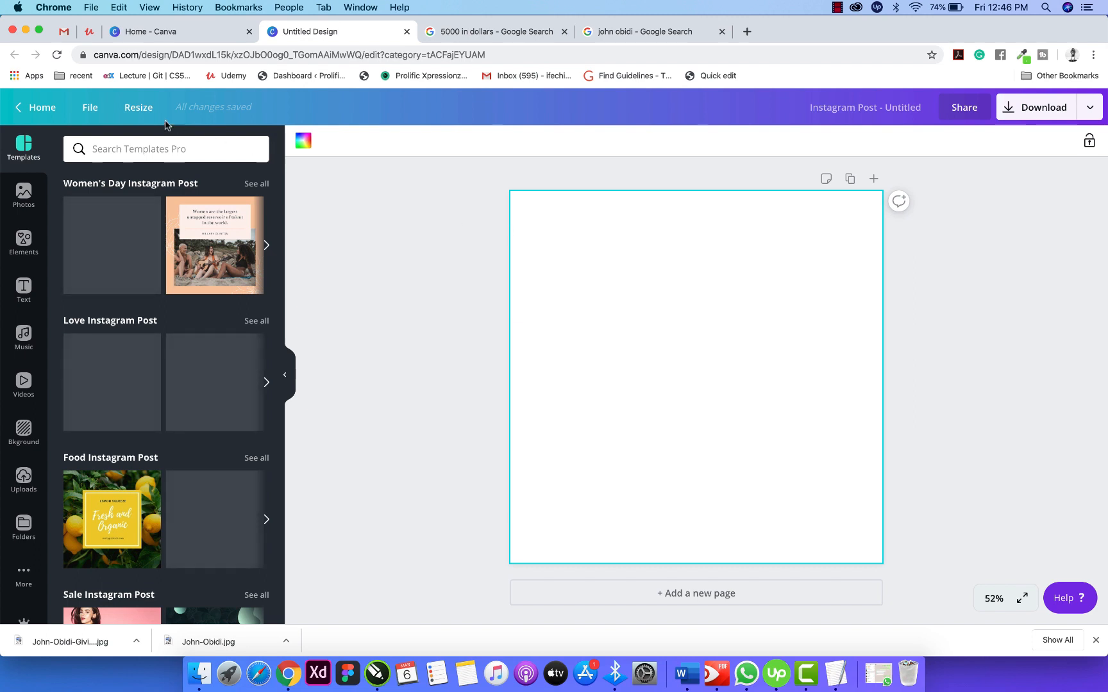
Resize the design to a 3200 × 3200 px square.
click(145, 110)
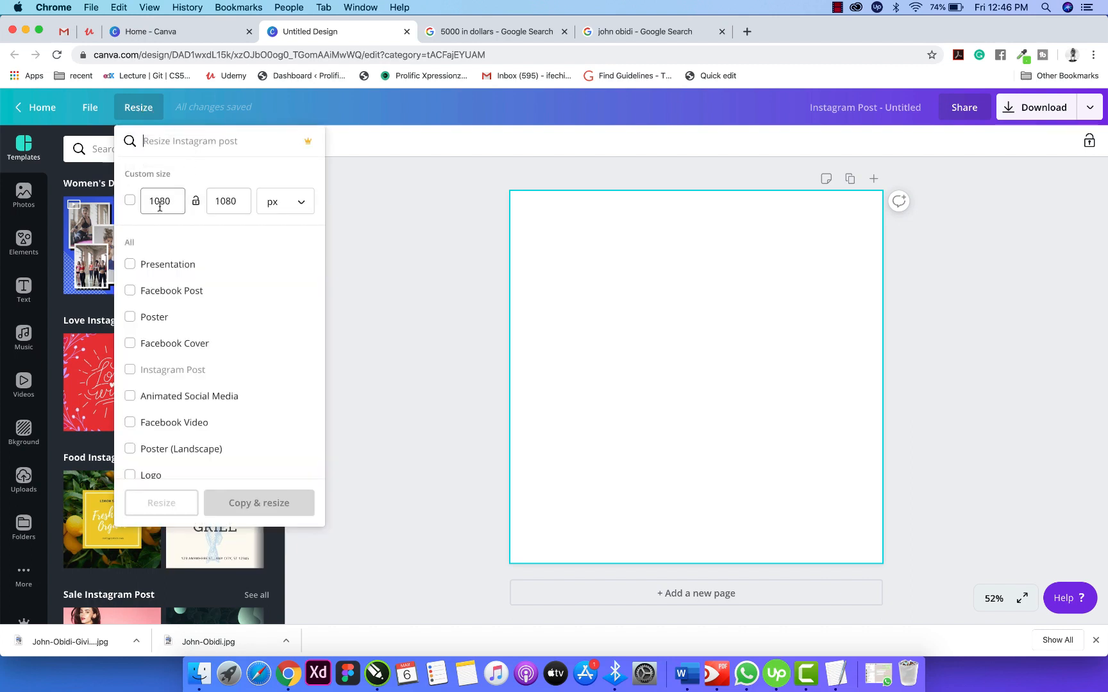
double_click(162, 201)
text(3200)
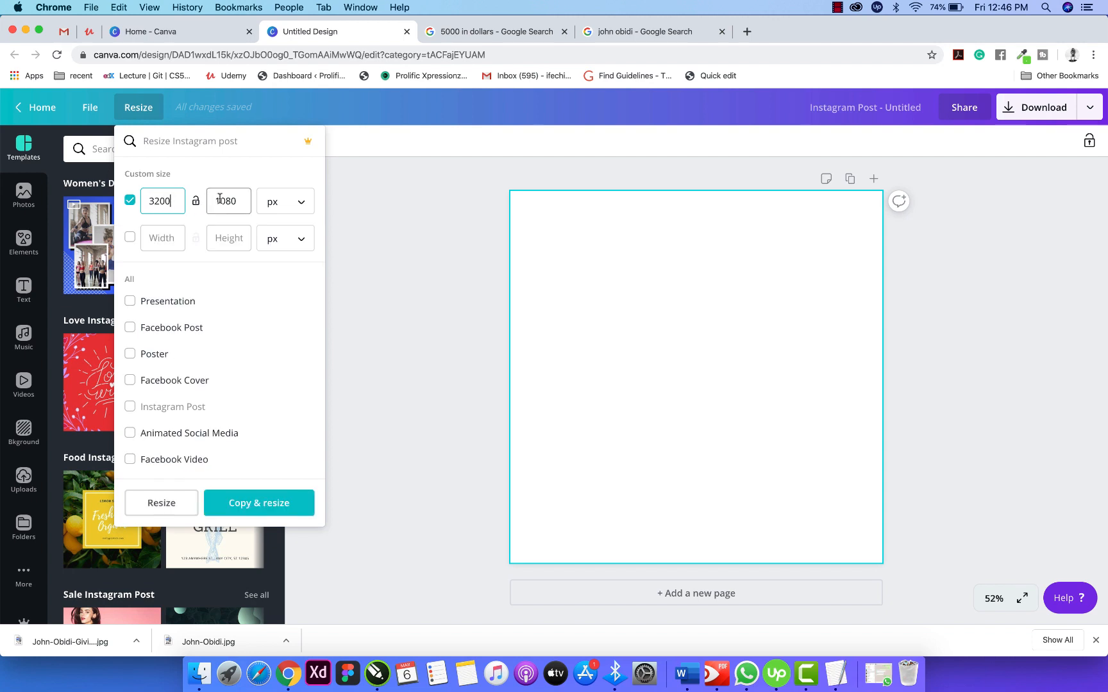
double_click(220, 201)
text(3200)
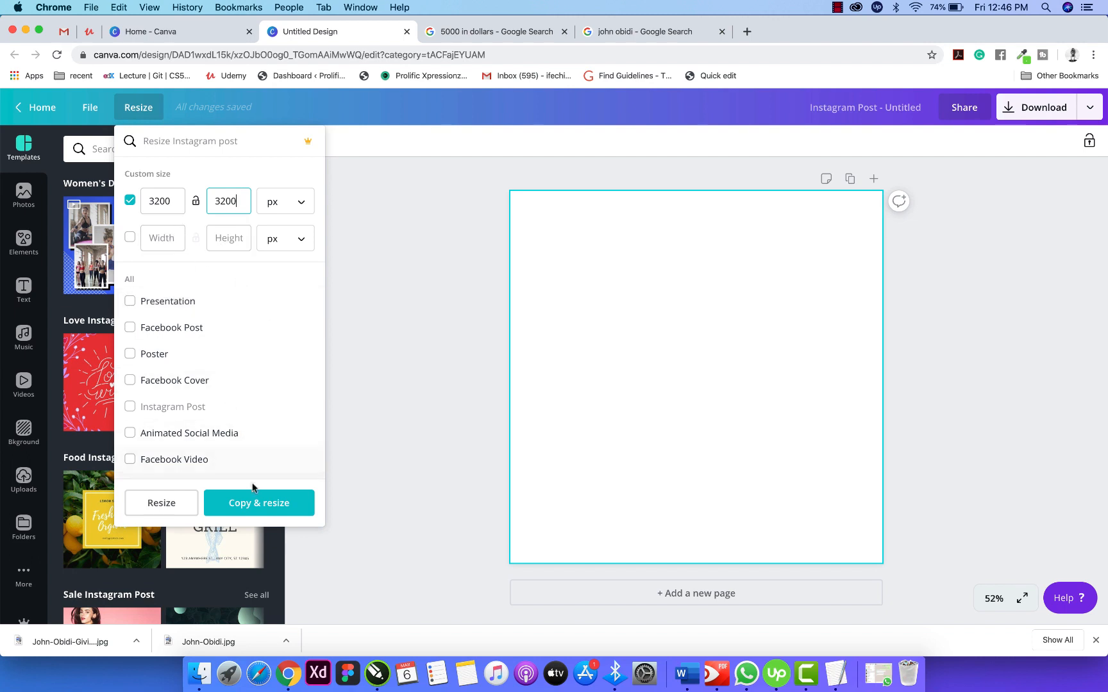
click(176, 504)
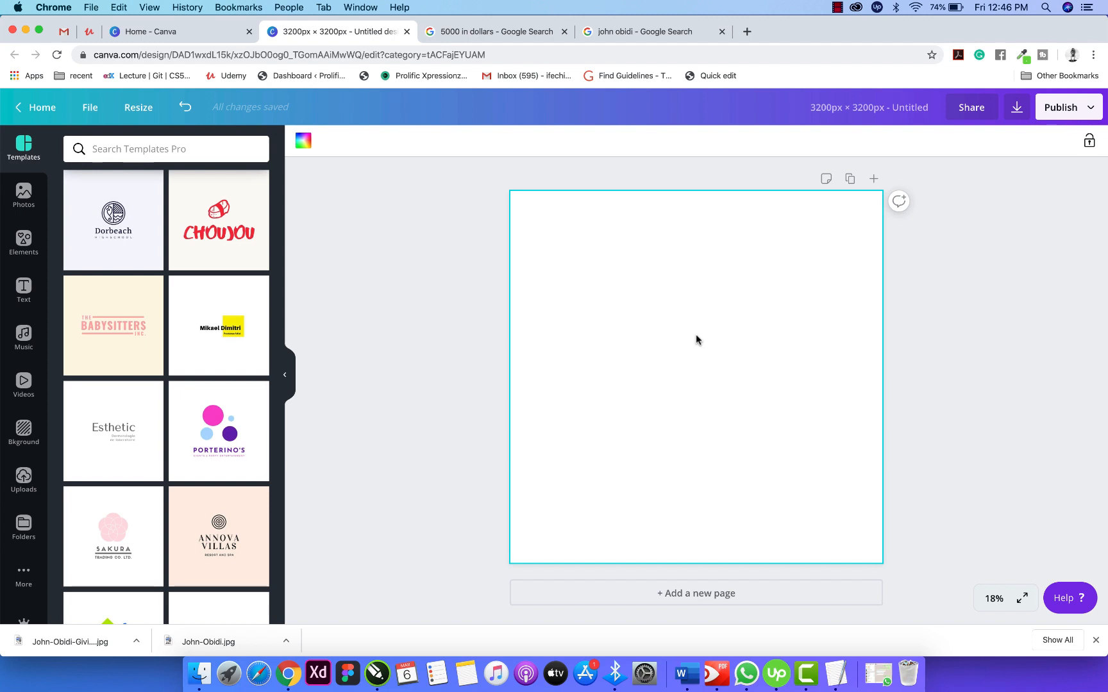
Add a square shape from Elements and stretch it to cover the whole page.
click(378, 269)
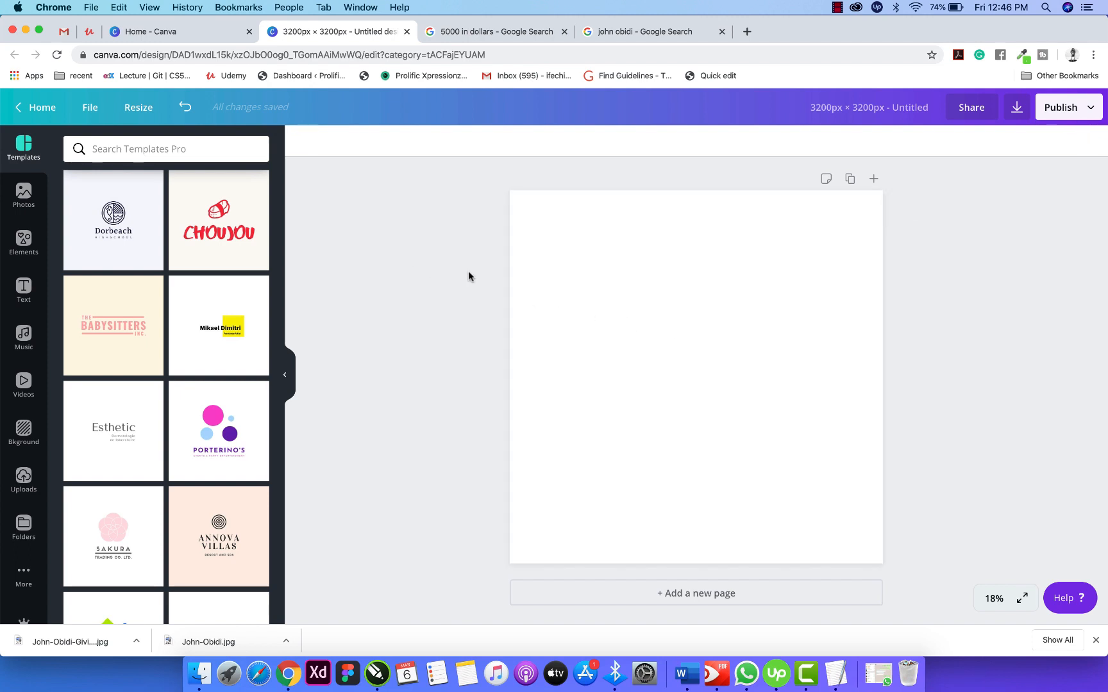
click(589, 300)
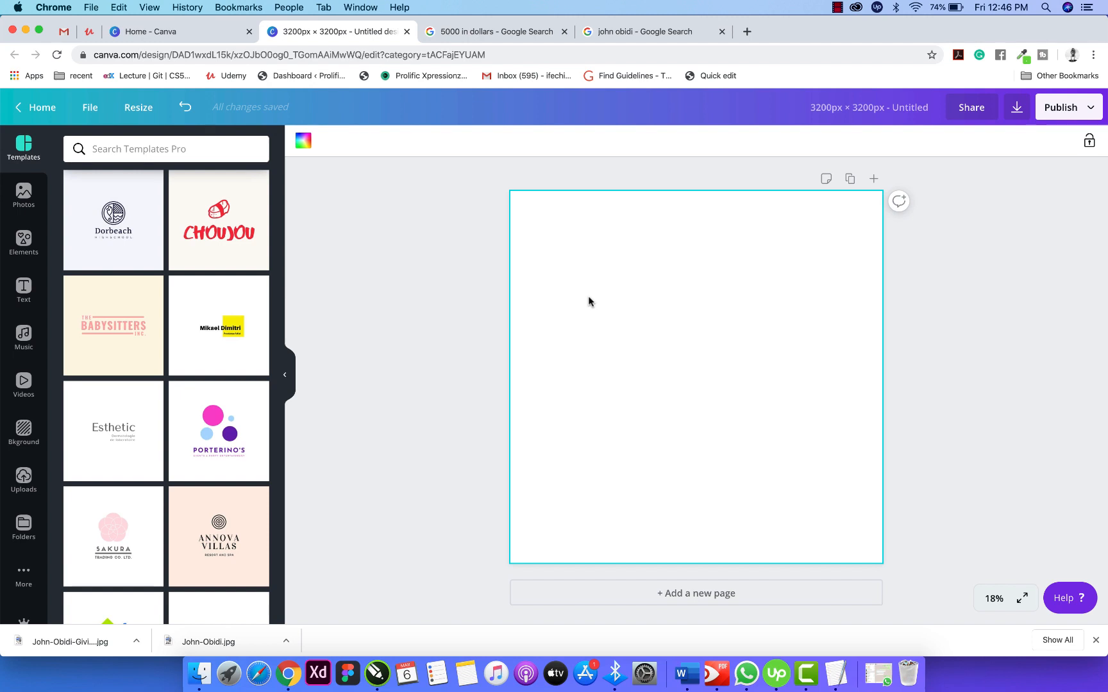
click(23, 242)
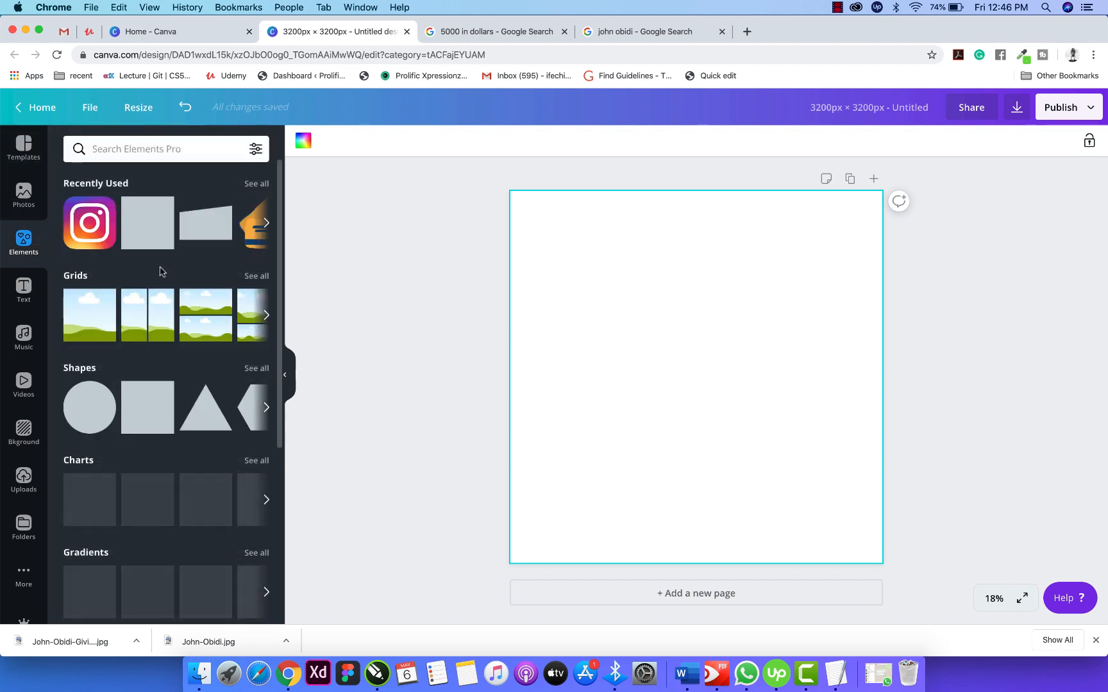
click(158, 231)
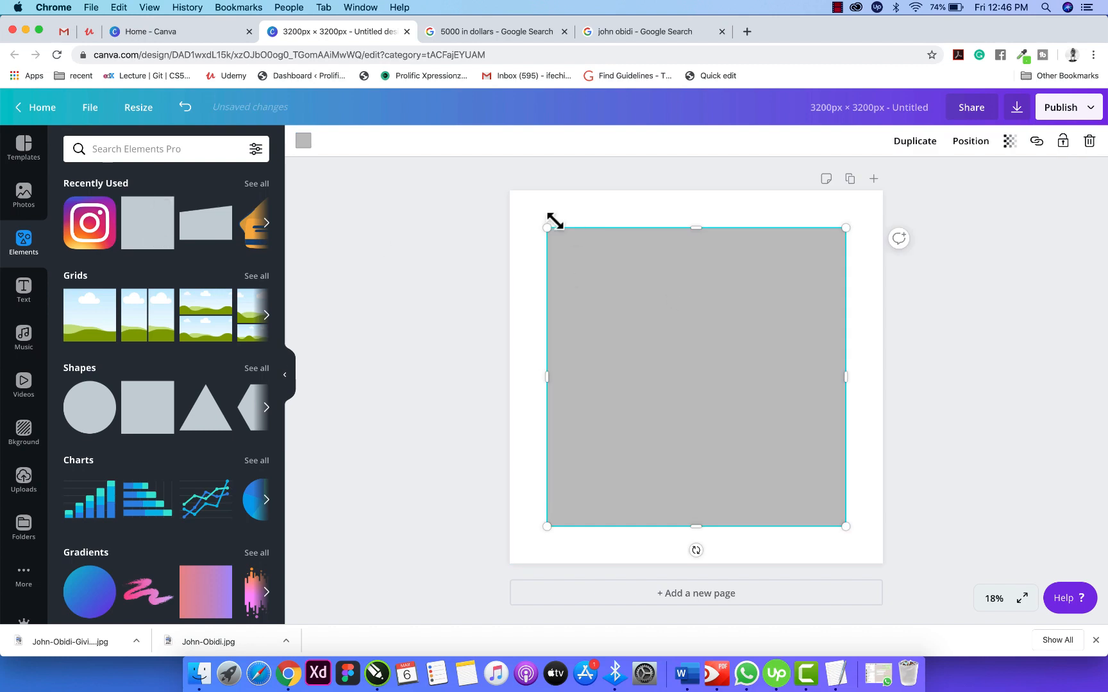
drag(546, 228, 505, 189)
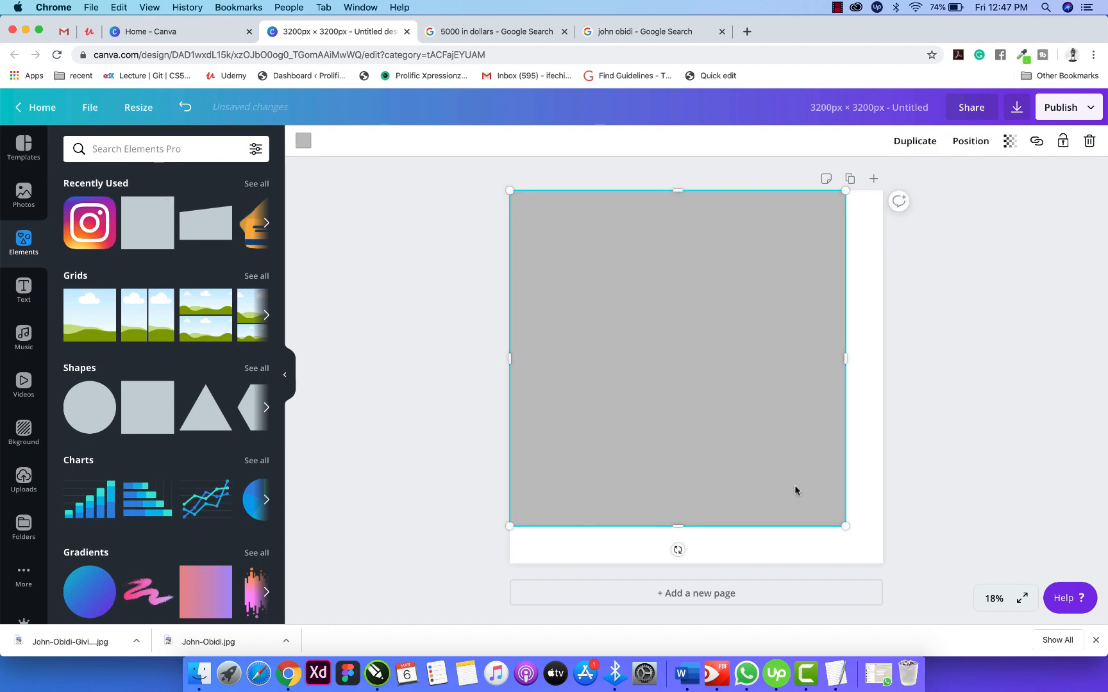
drag(851, 530, 883, 565)
Make the square black with transparency lowered to 41.
click(304, 141)
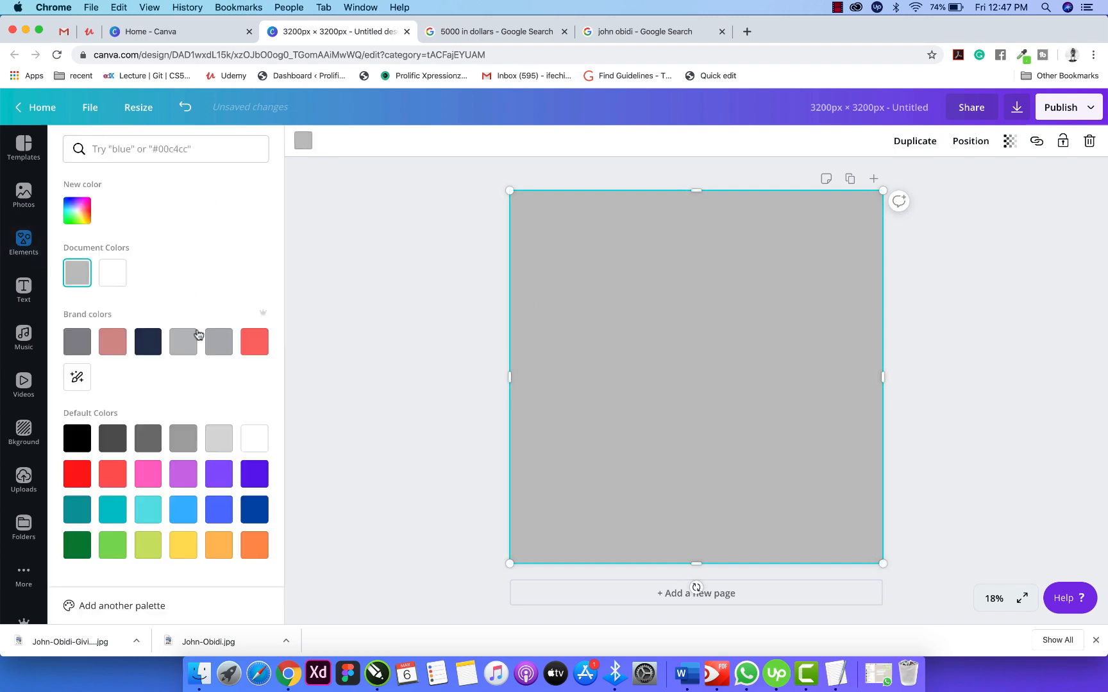
click(81, 439)
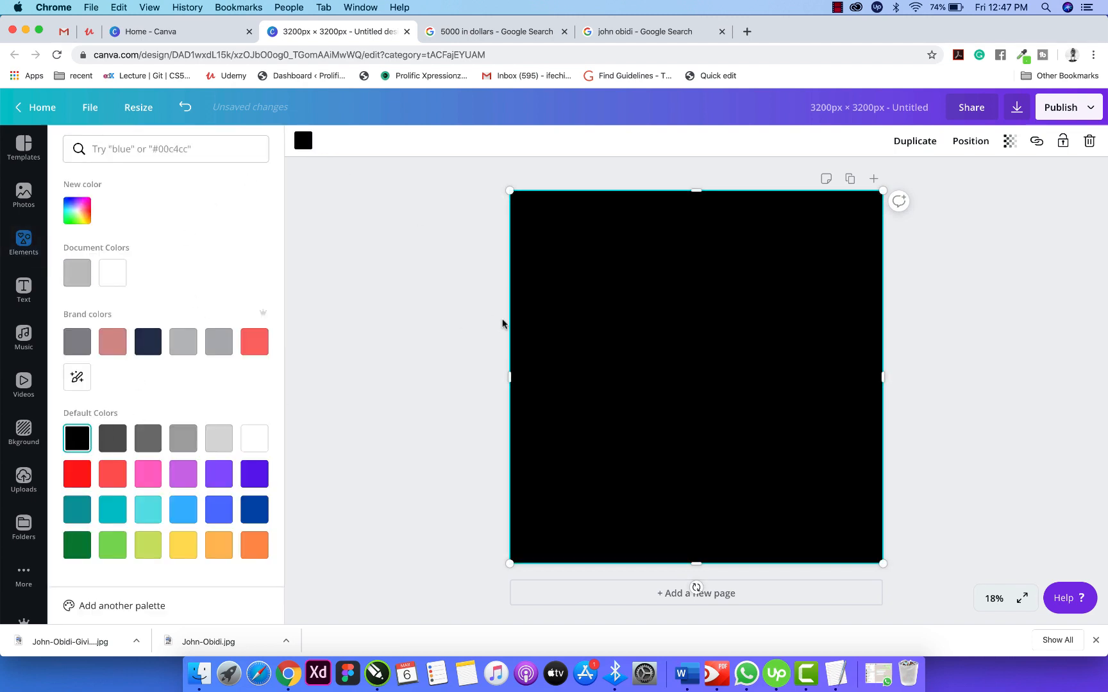
click(457, 318)
click(1010, 141)
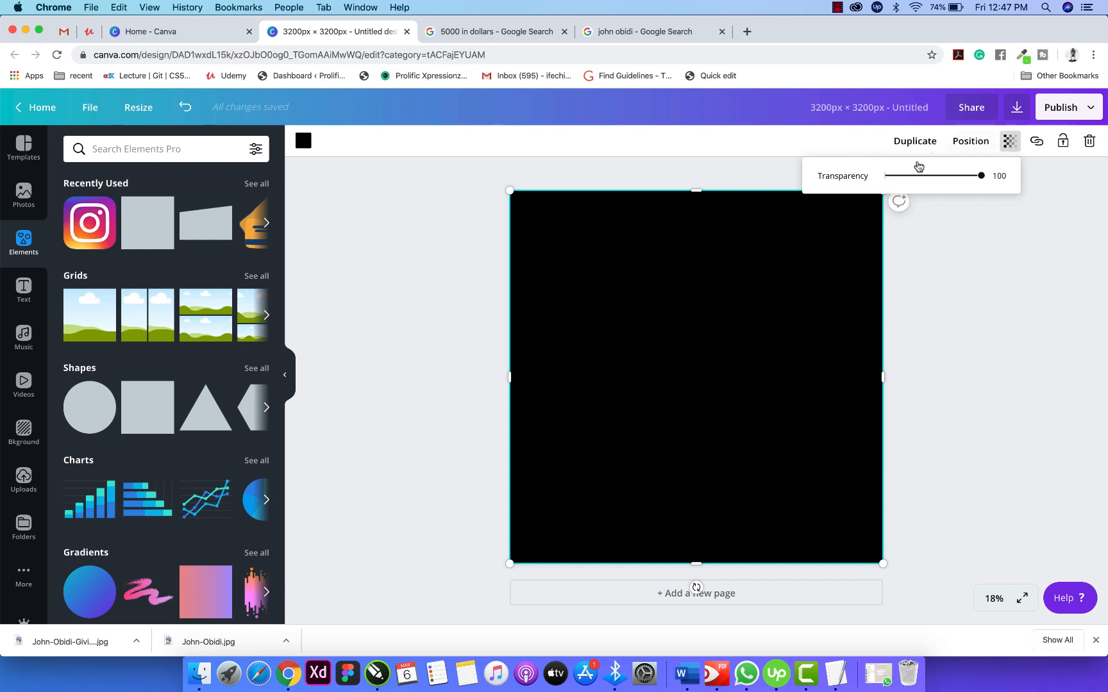
drag(983, 182, 925, 182)
click(963, 262)
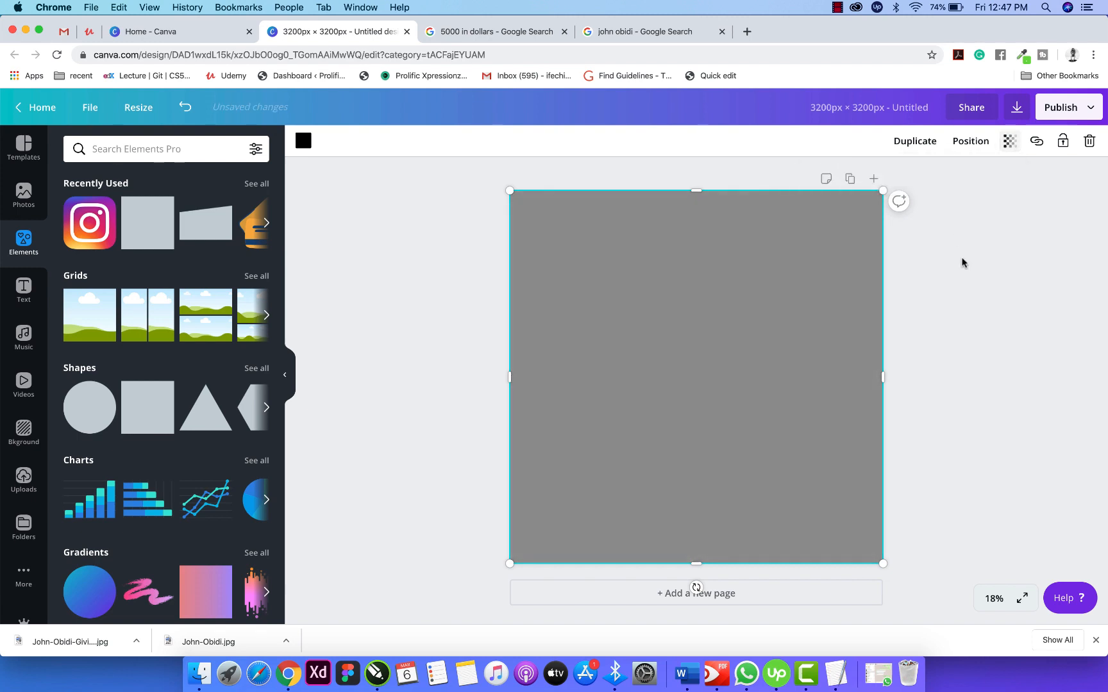
click(485, 266)
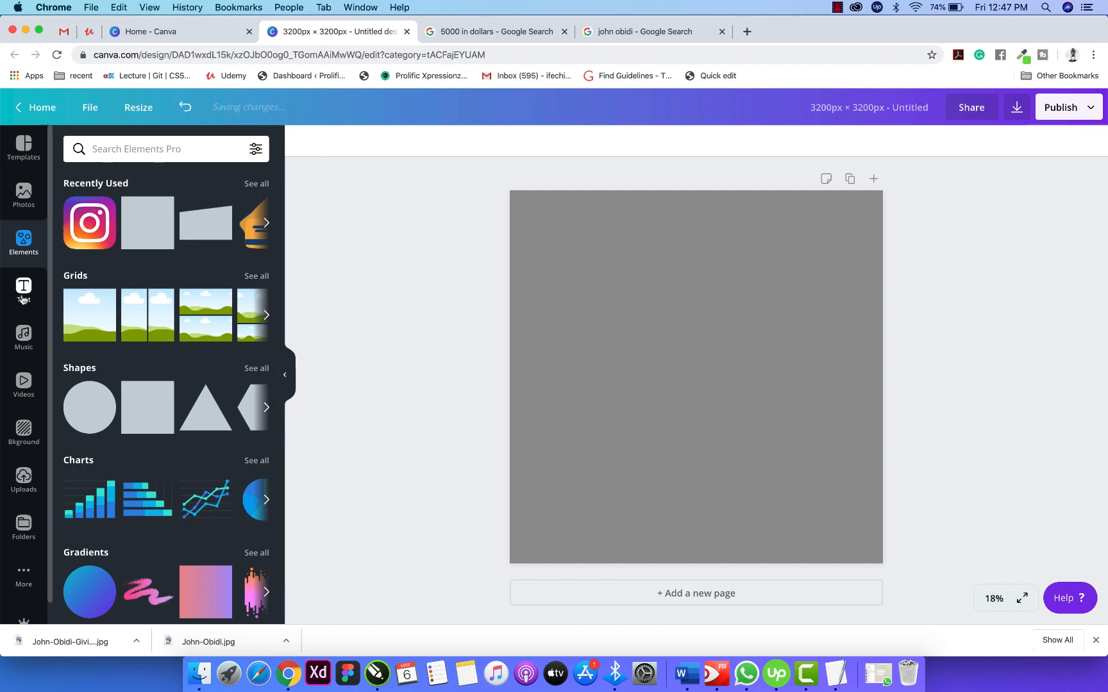
Add the kettlebell stock photo and enlarge it to the page's full height.
click(25, 199)
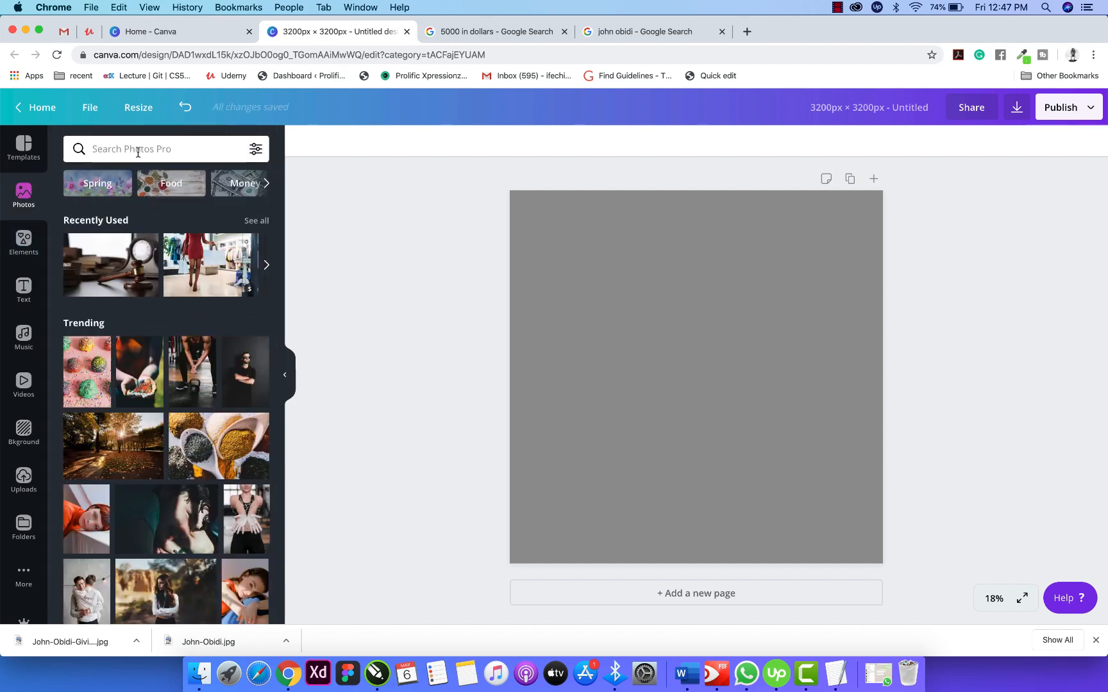
click(137, 149)
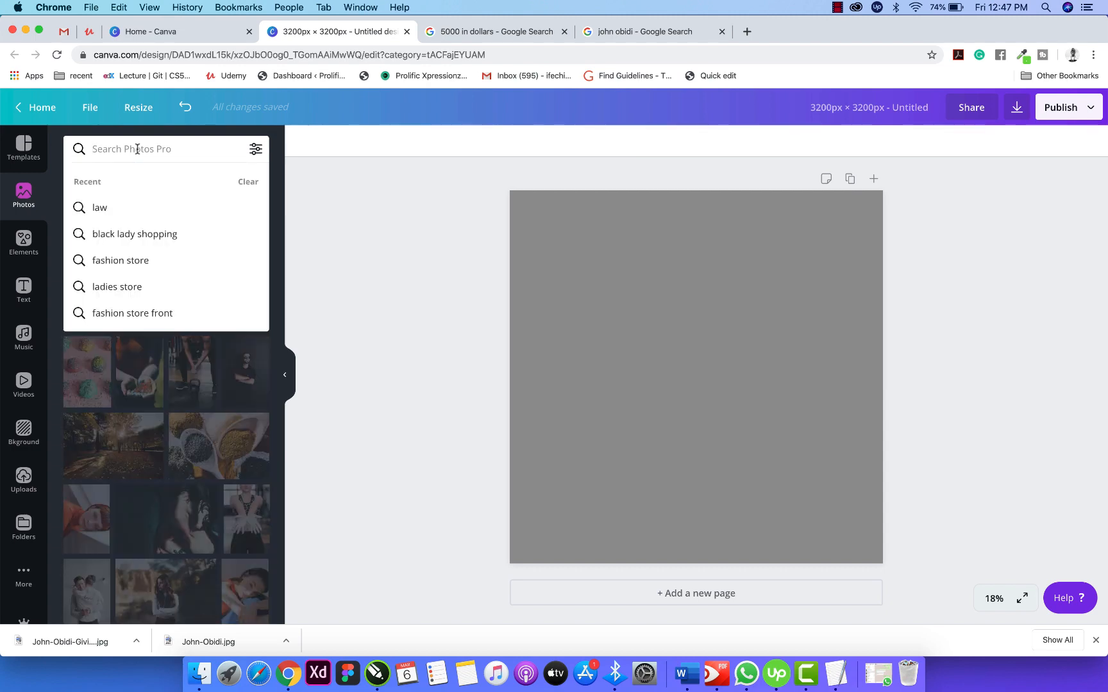
click(391, 377)
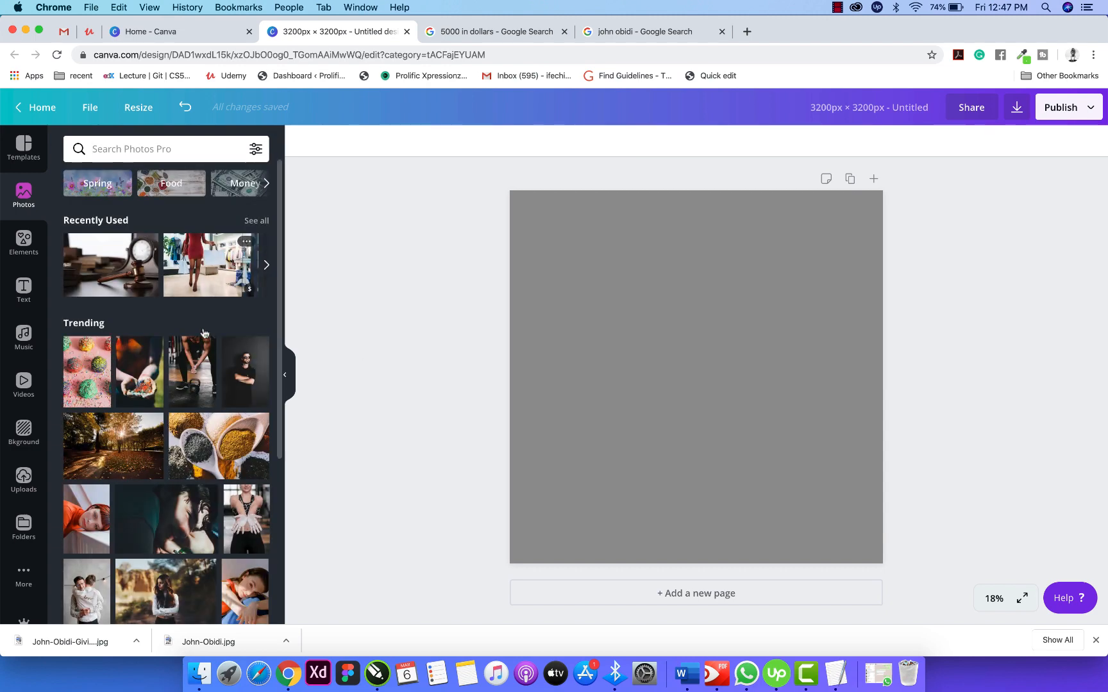
click(195, 372)
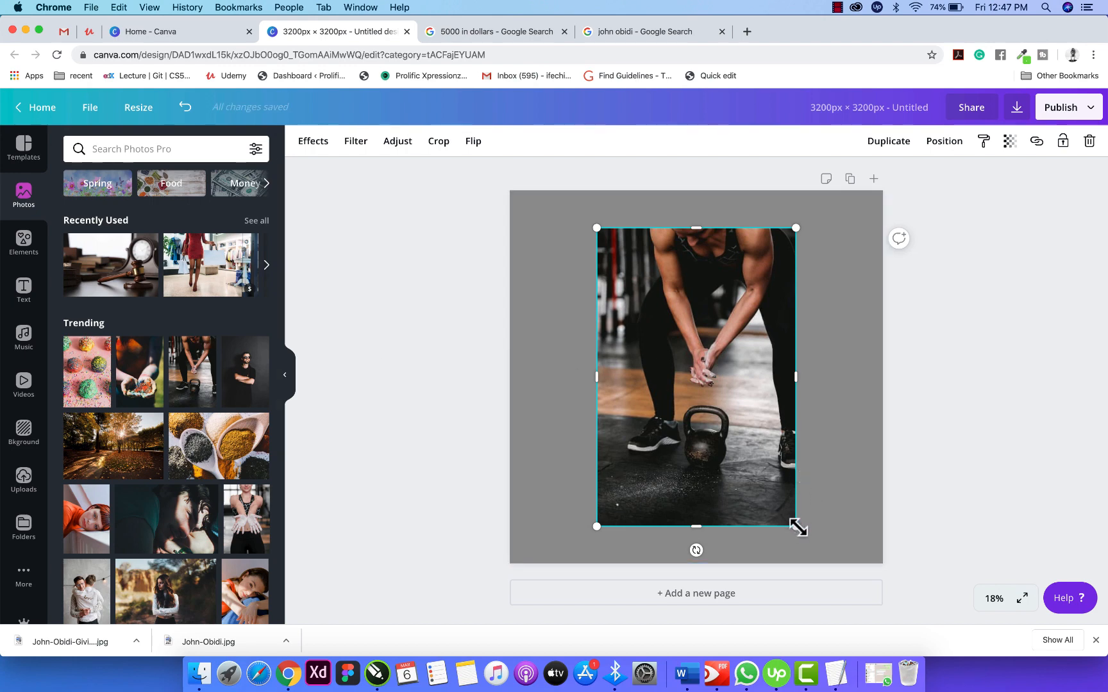
drag(799, 529, 829, 572)
click(952, 507)
Remove the kettlebell photo's background with Background Remover.
click(816, 441)
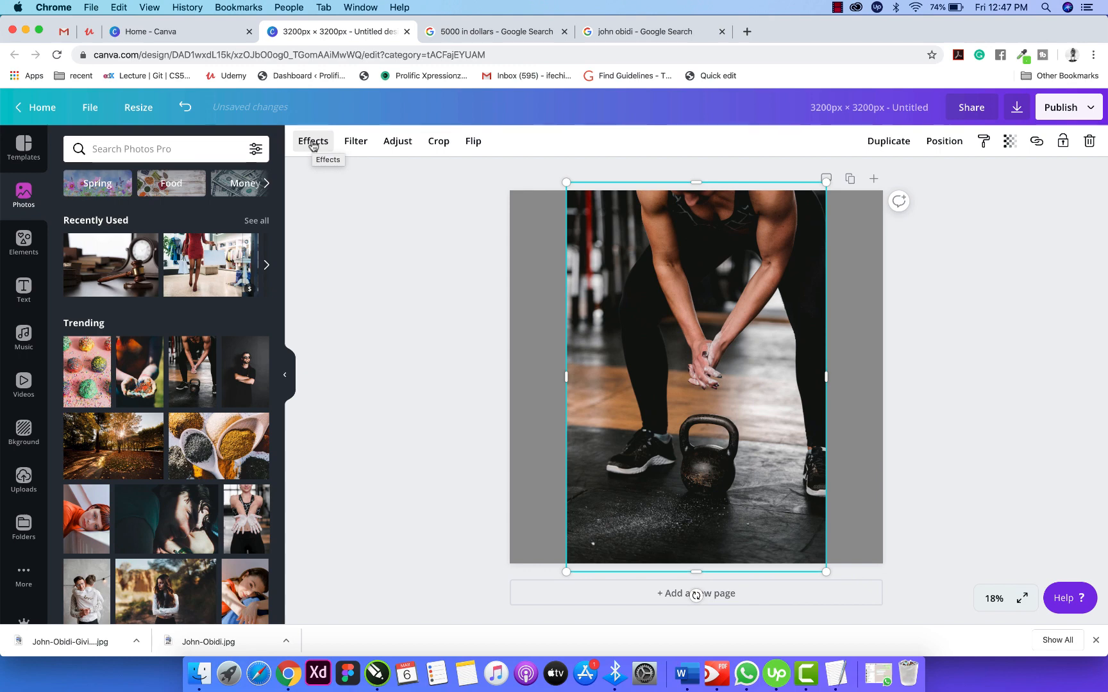
click(313, 145)
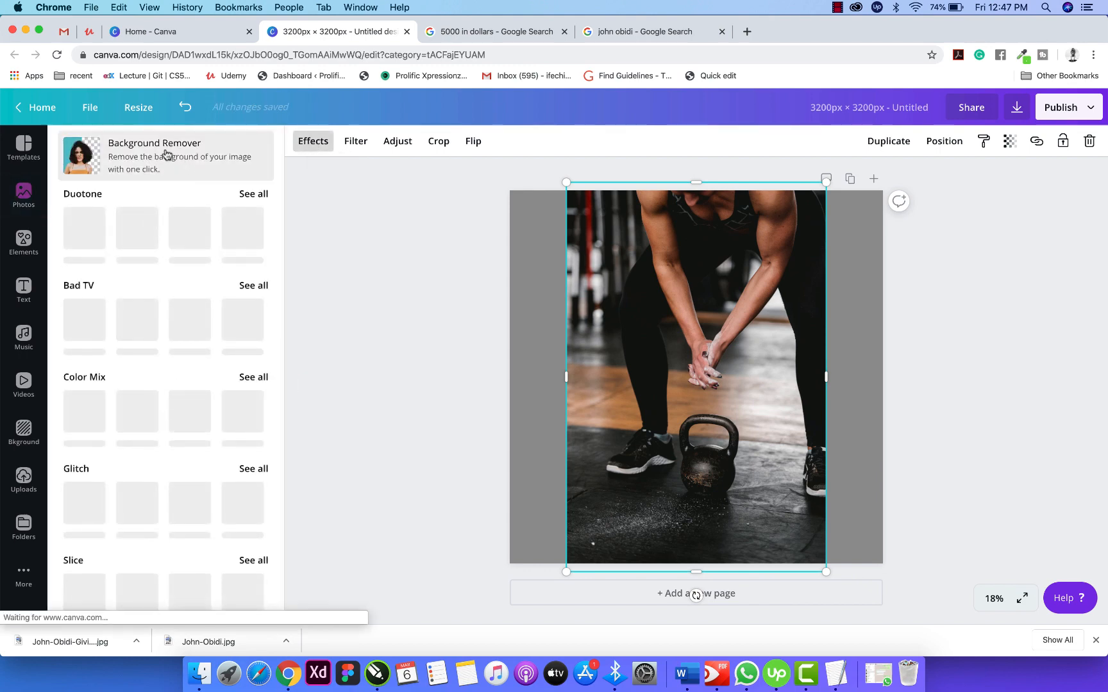
click(166, 153)
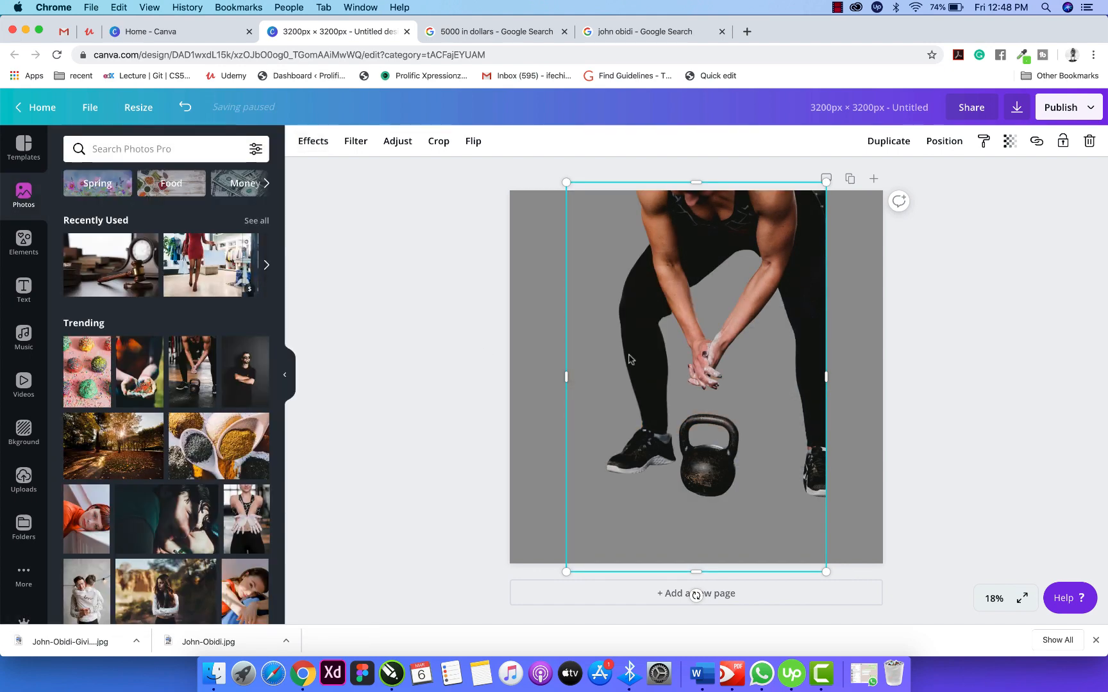
Move the cut-out kettlebell figure lower on the page.
click(953, 330)
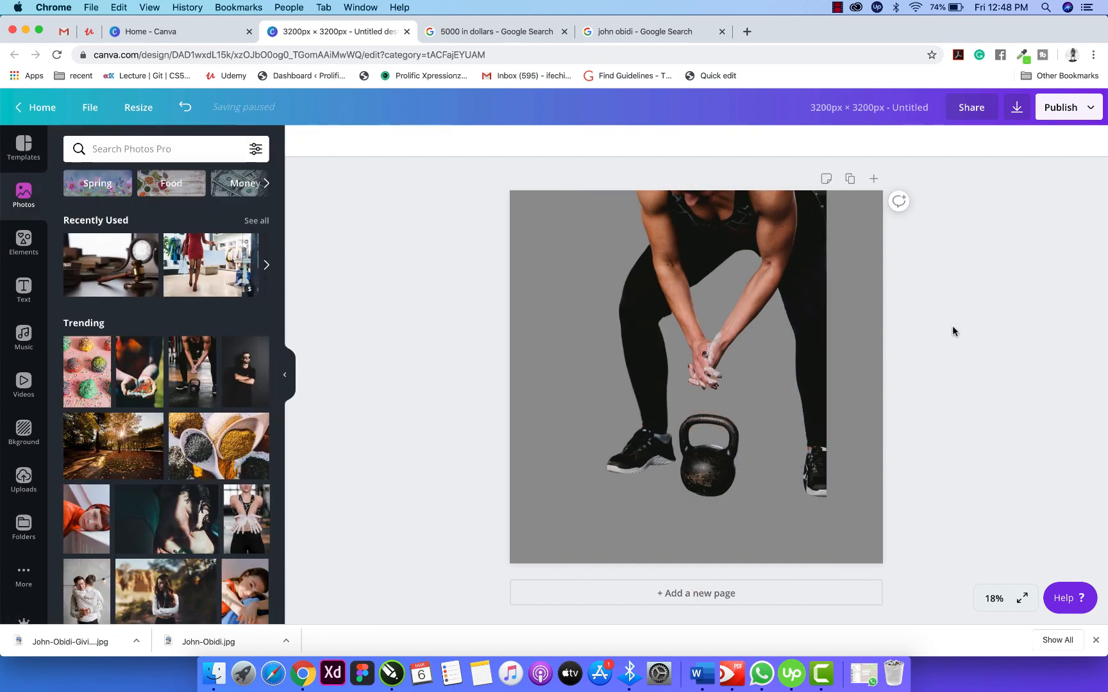
click(795, 277)
drag(792, 289, 785, 339)
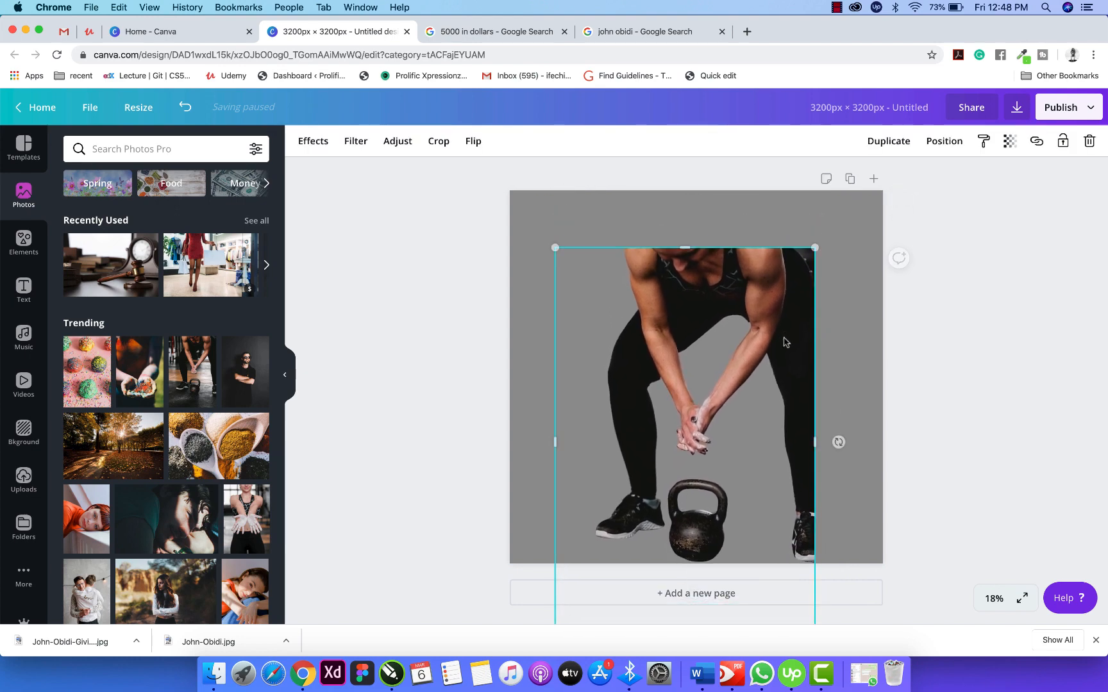
click(1051, 255)
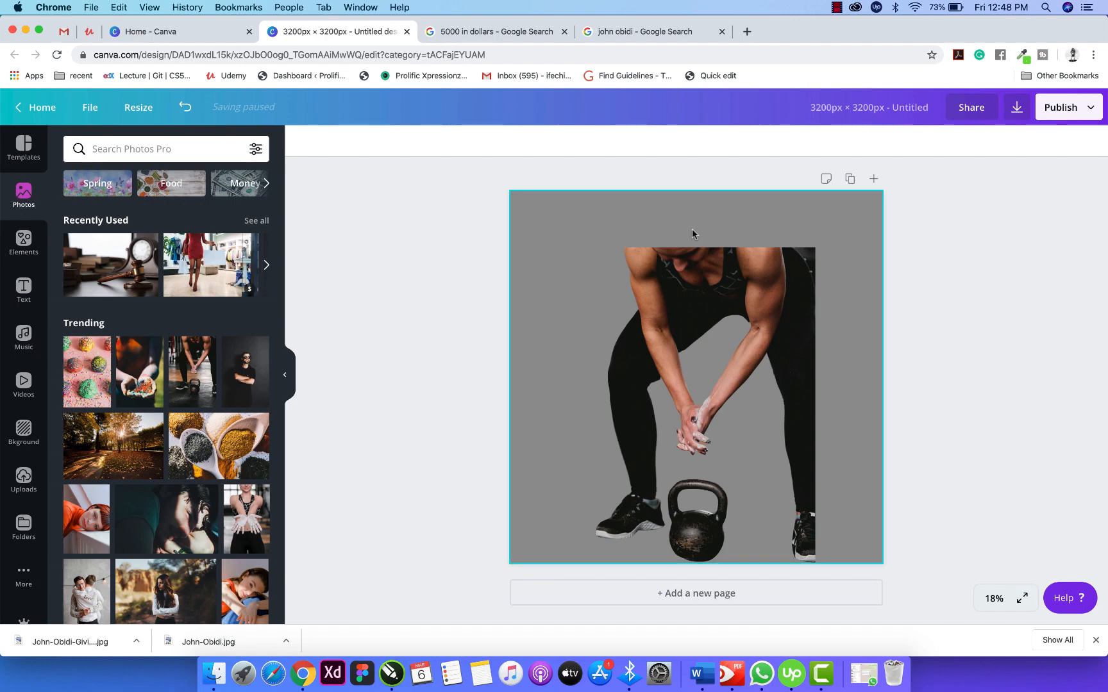
Restore the original photo with its background and widen it to fill the page.
click(185, 110)
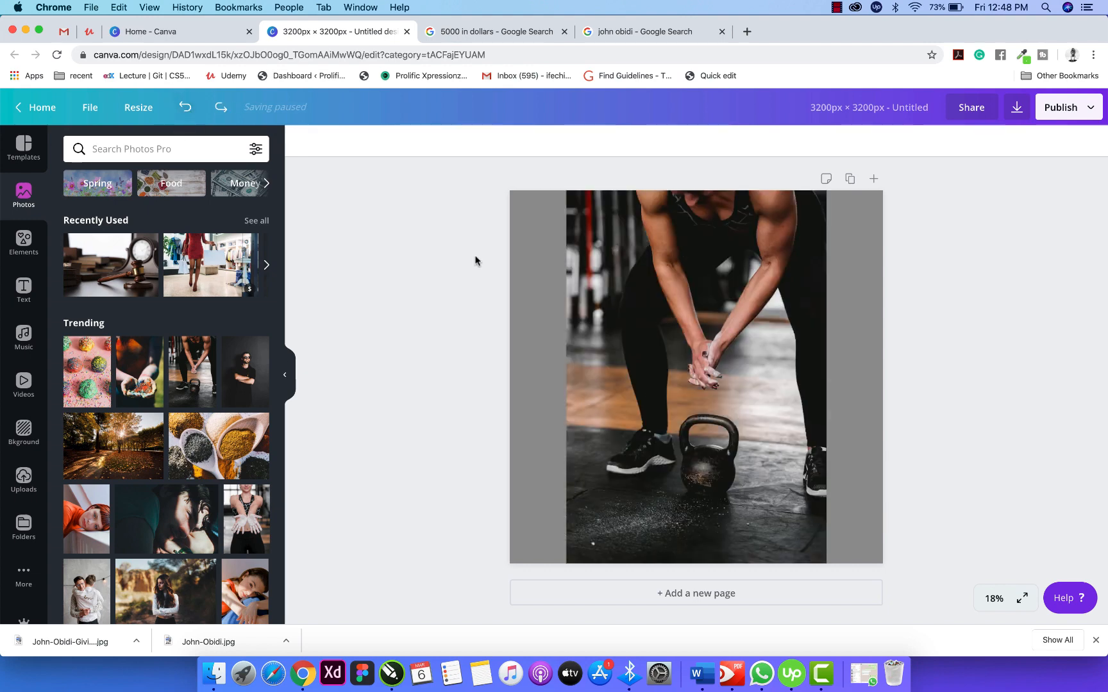
click(696, 363)
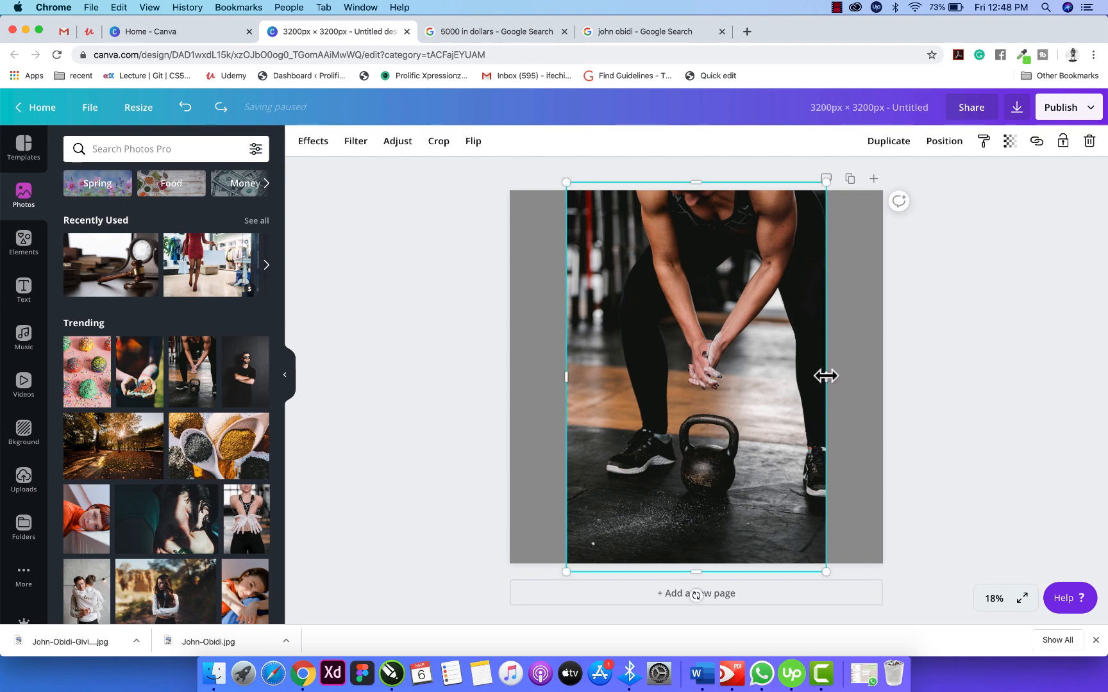
drag(826, 376, 898, 393)
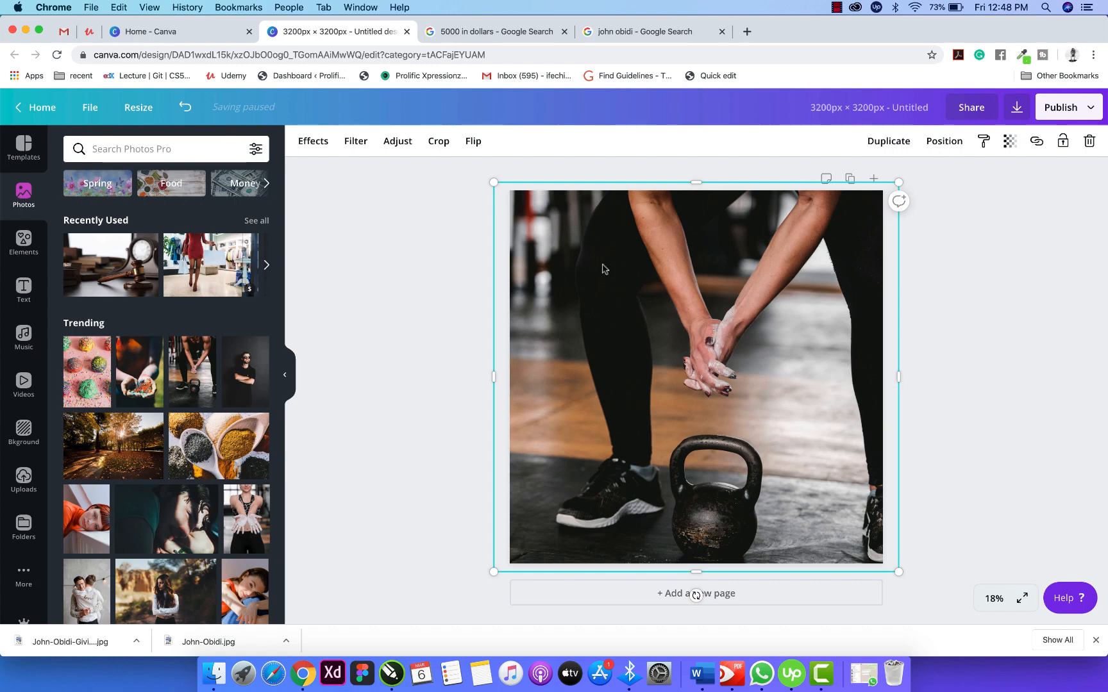
click(185, 107)
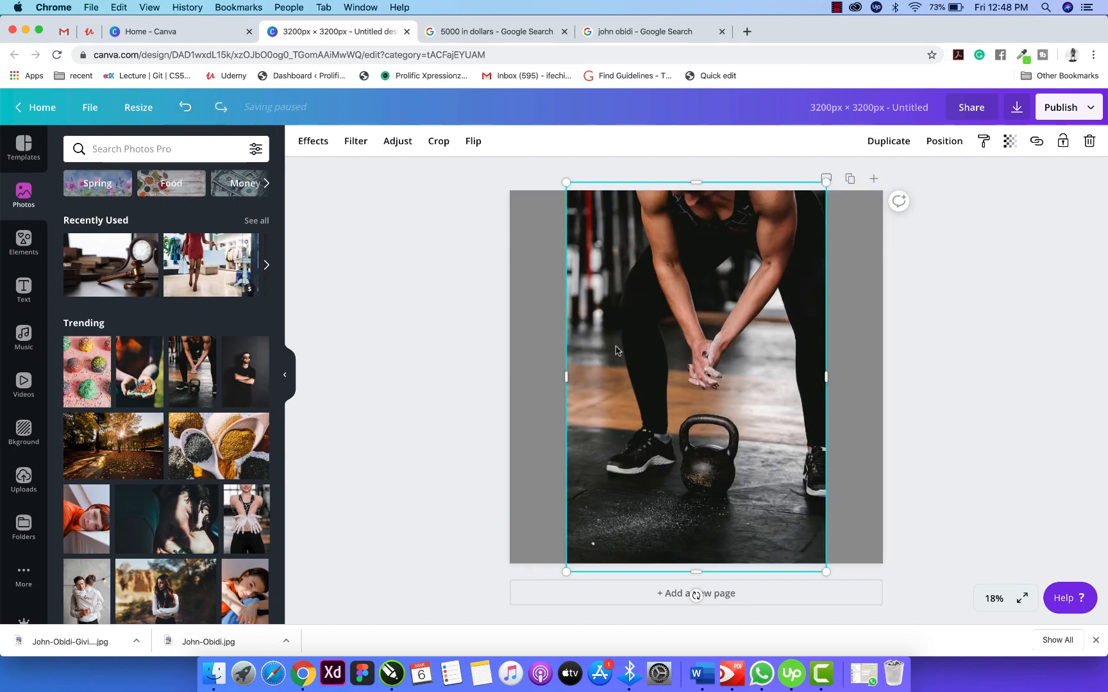
drag(790, 524, 730, 523)
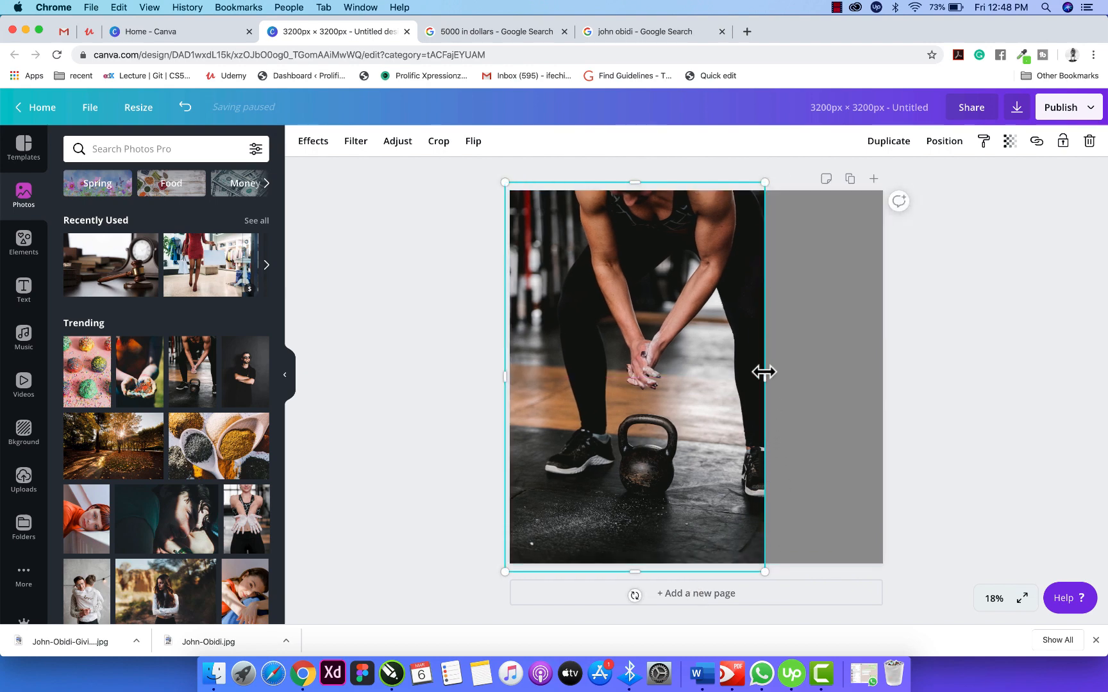
drag(764, 375, 880, 378)
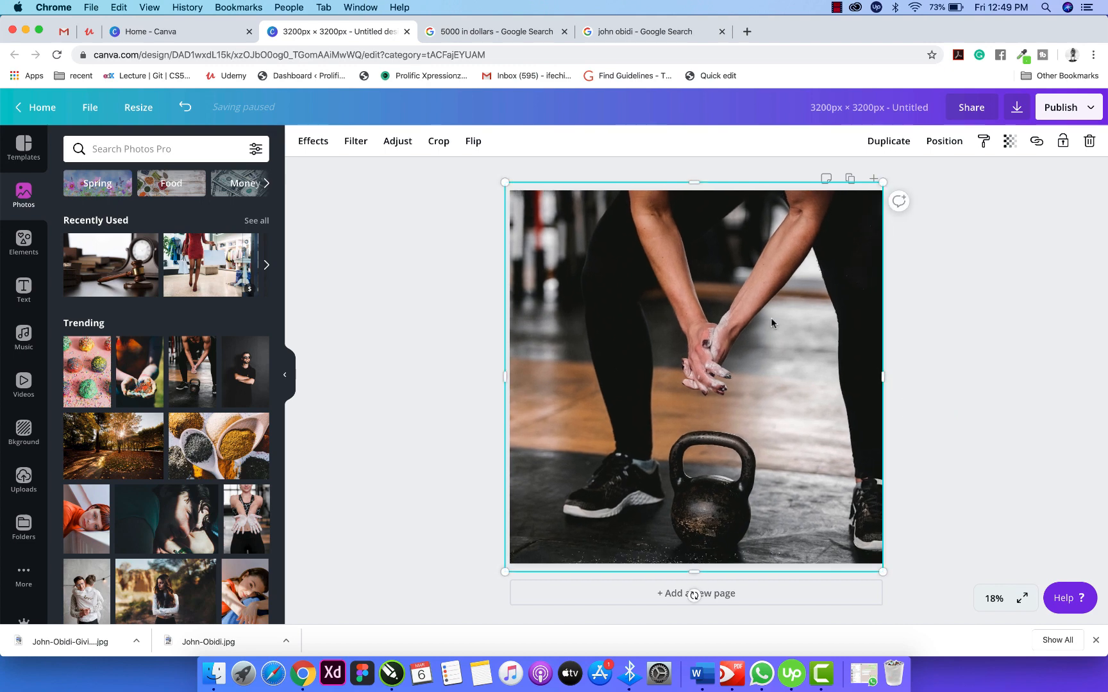
Crop the photo, shifting the image down so the figure's torso shows.
double_click(772, 319)
drag(712, 289, 677, 468)
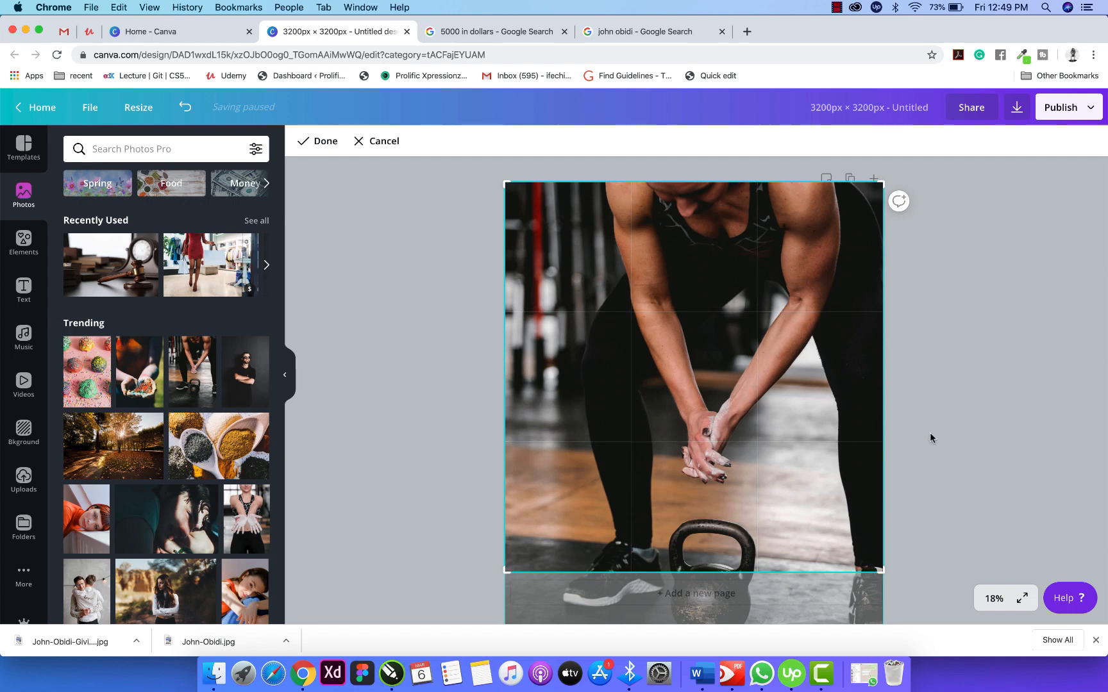
click(913, 407)
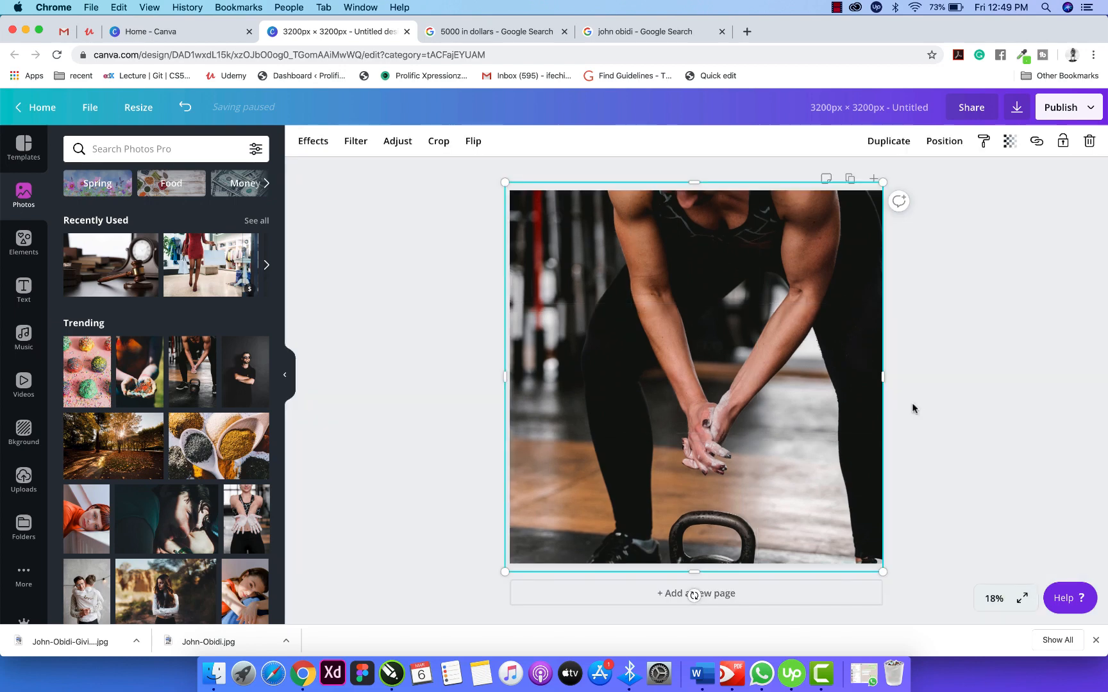
click(913, 408)
click(755, 391)
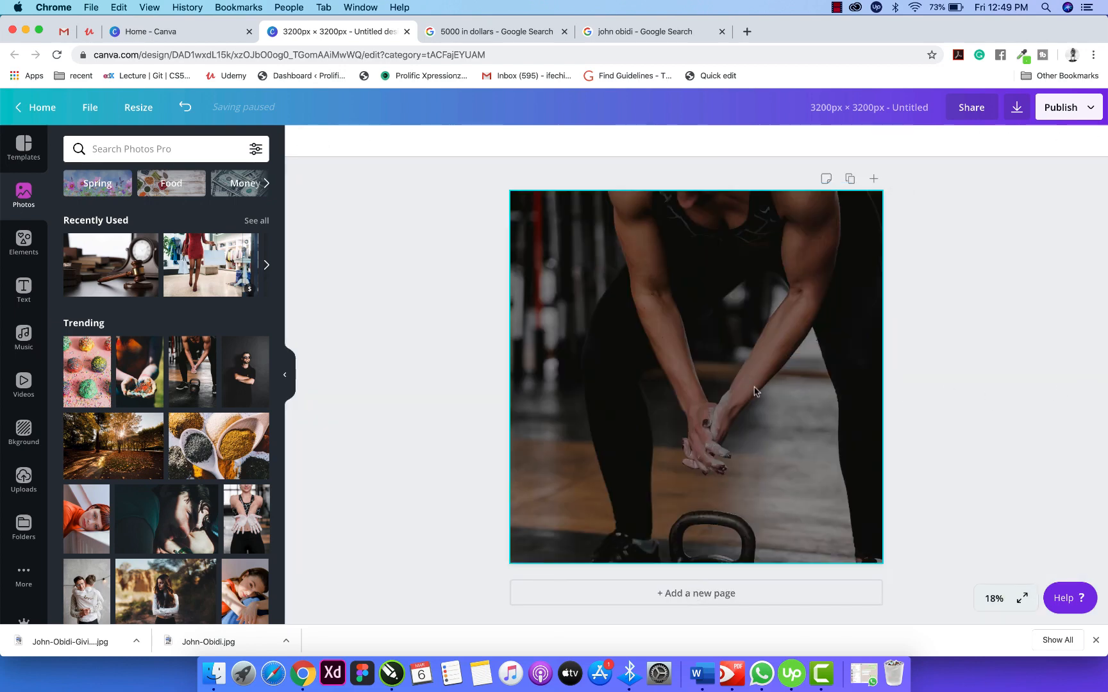
click(1022, 346)
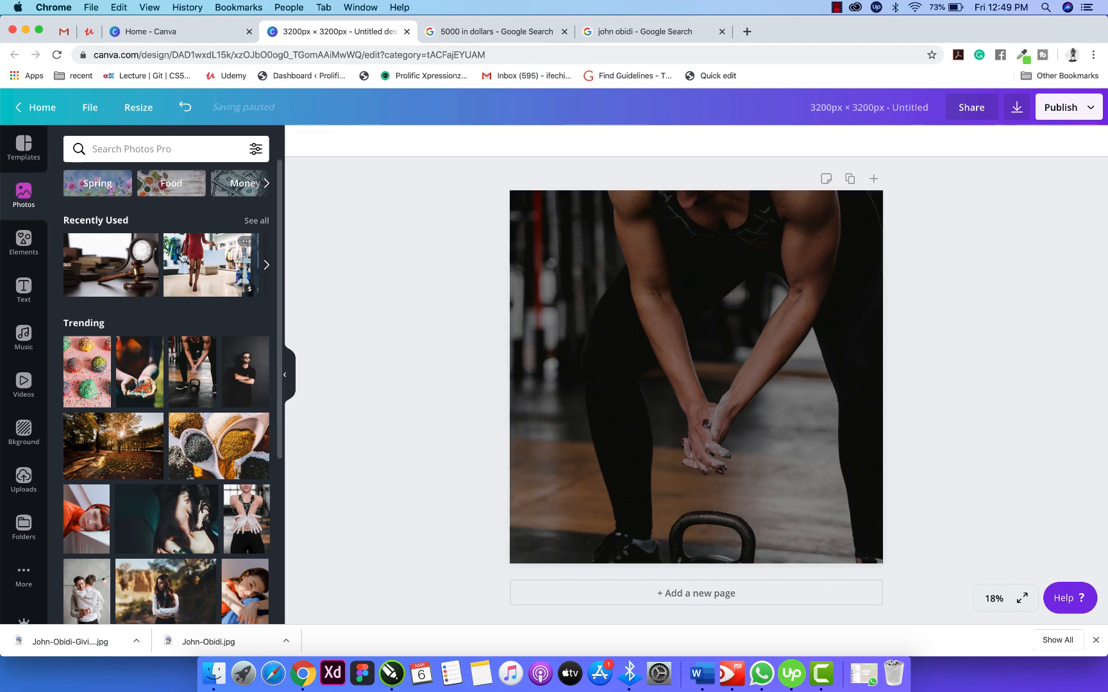
click(24, 242)
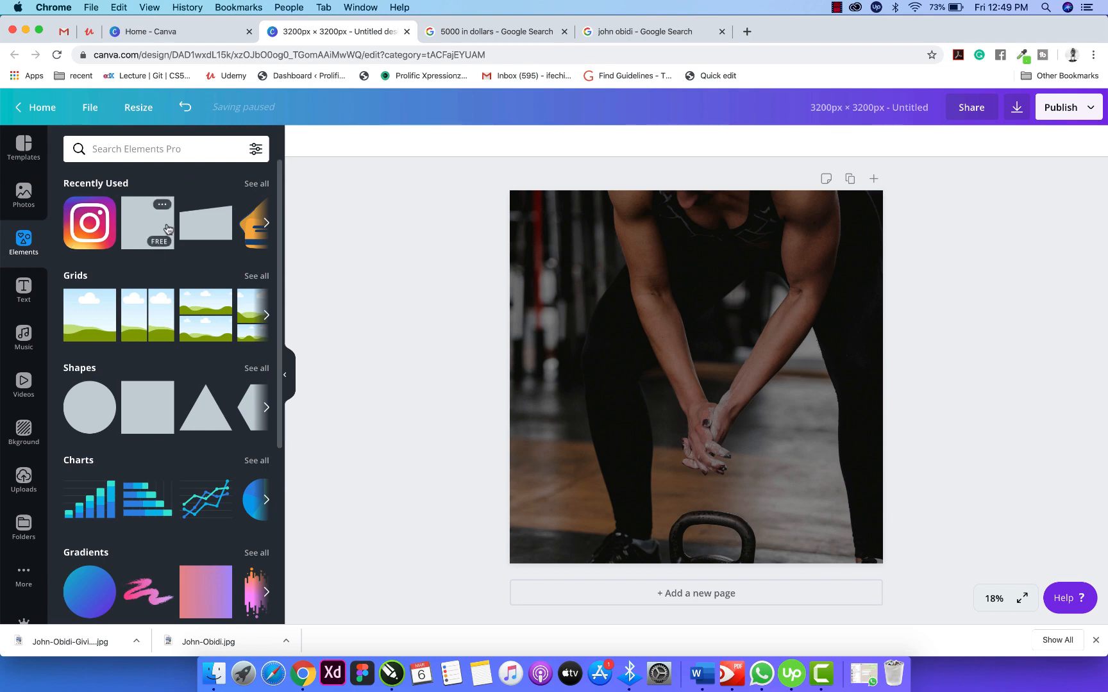
Add a square, reshape it into a tall white strip tilted about 15 degrees.
click(165, 223)
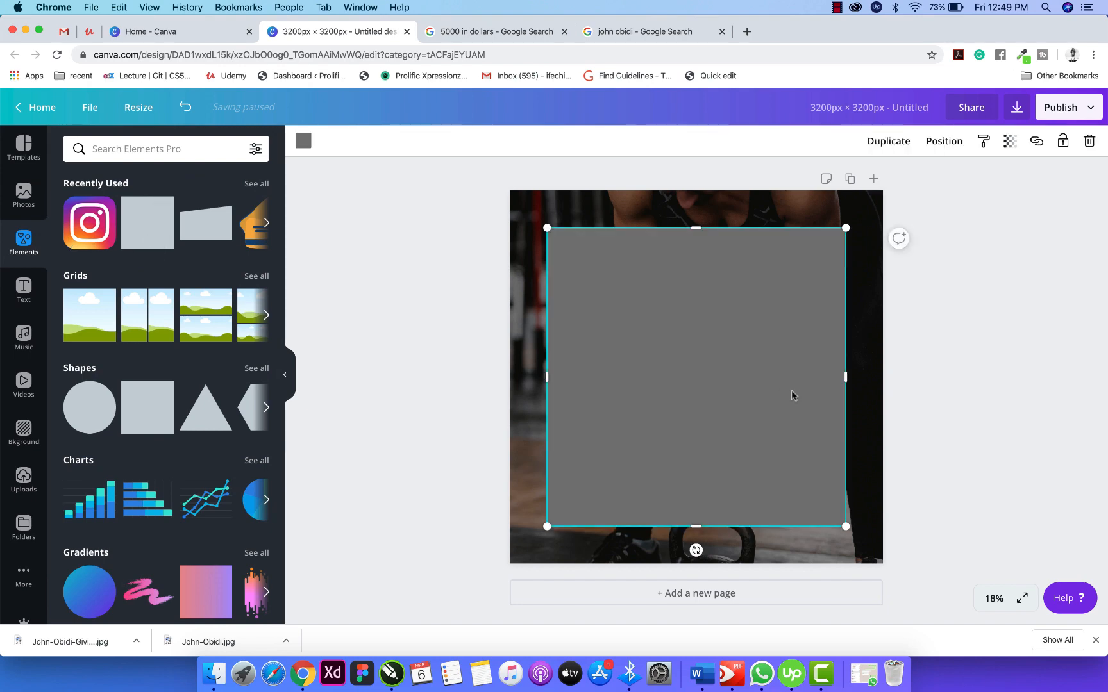
drag(846, 377, 610, 377)
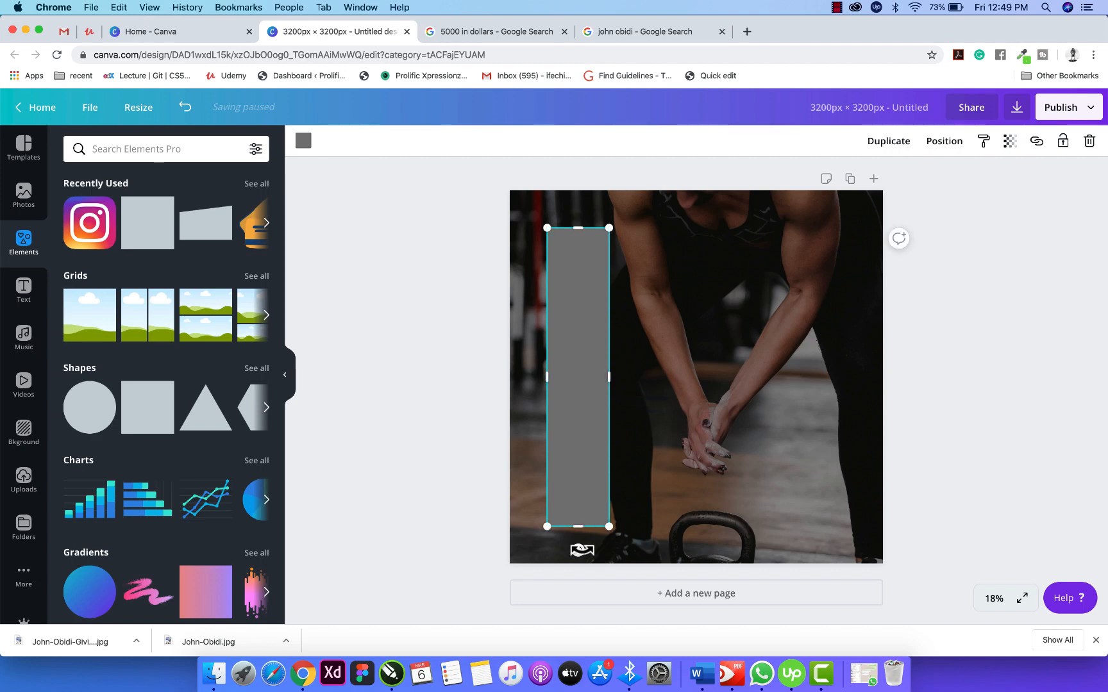
drag(577, 549, 514, 583)
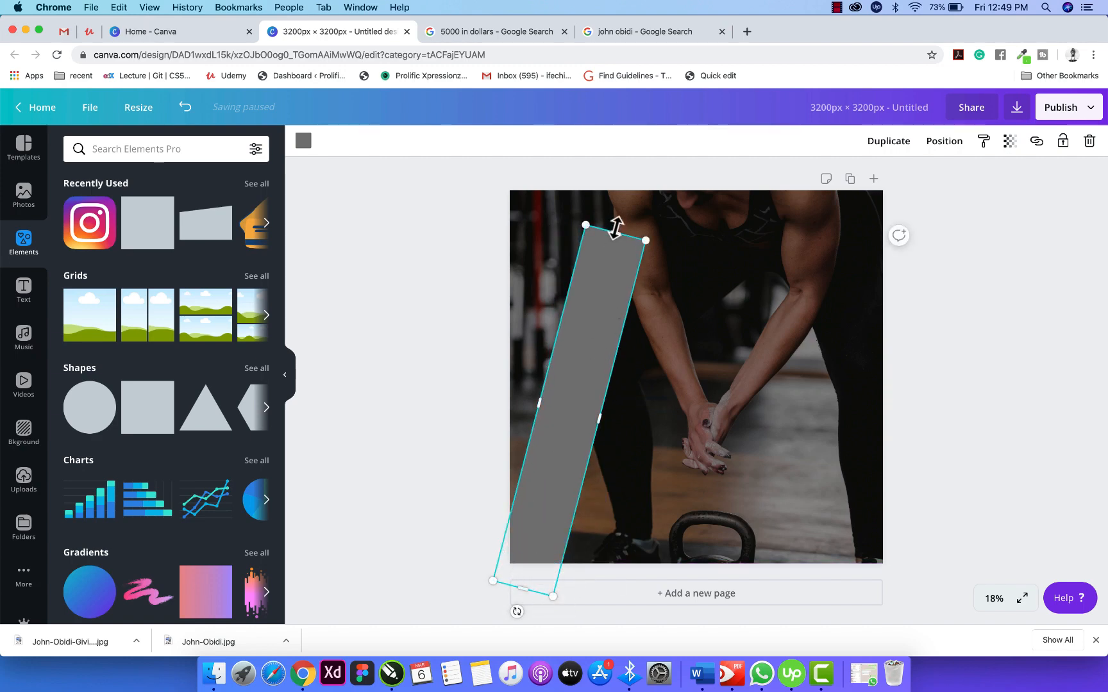
drag(615, 228, 652, 154)
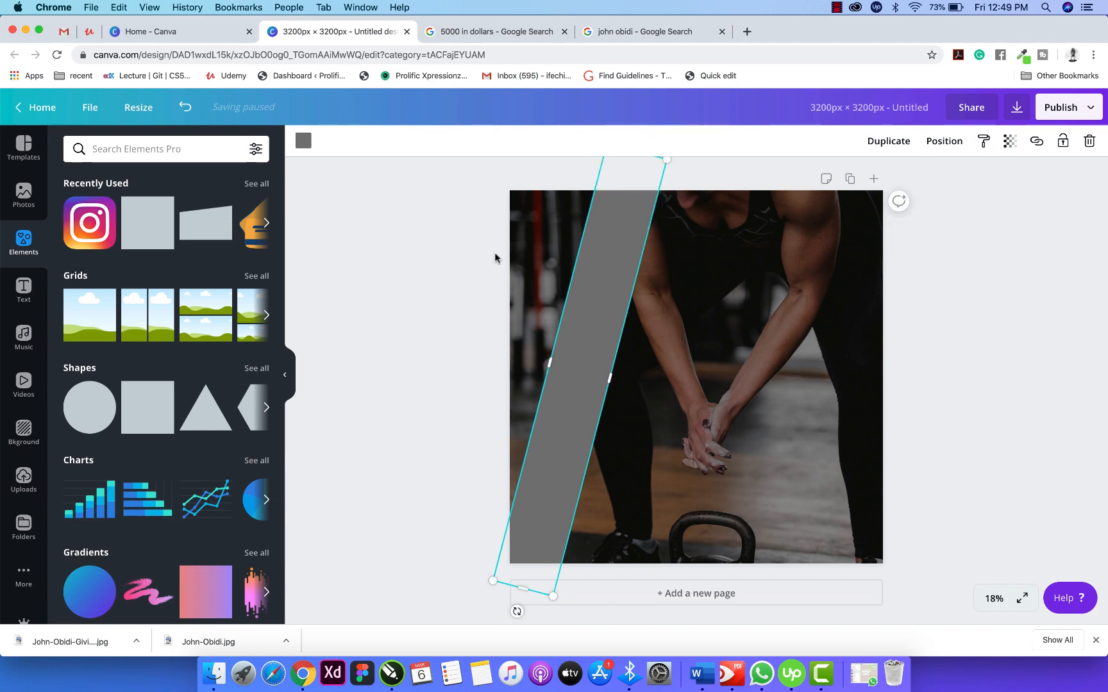
click(302, 141)
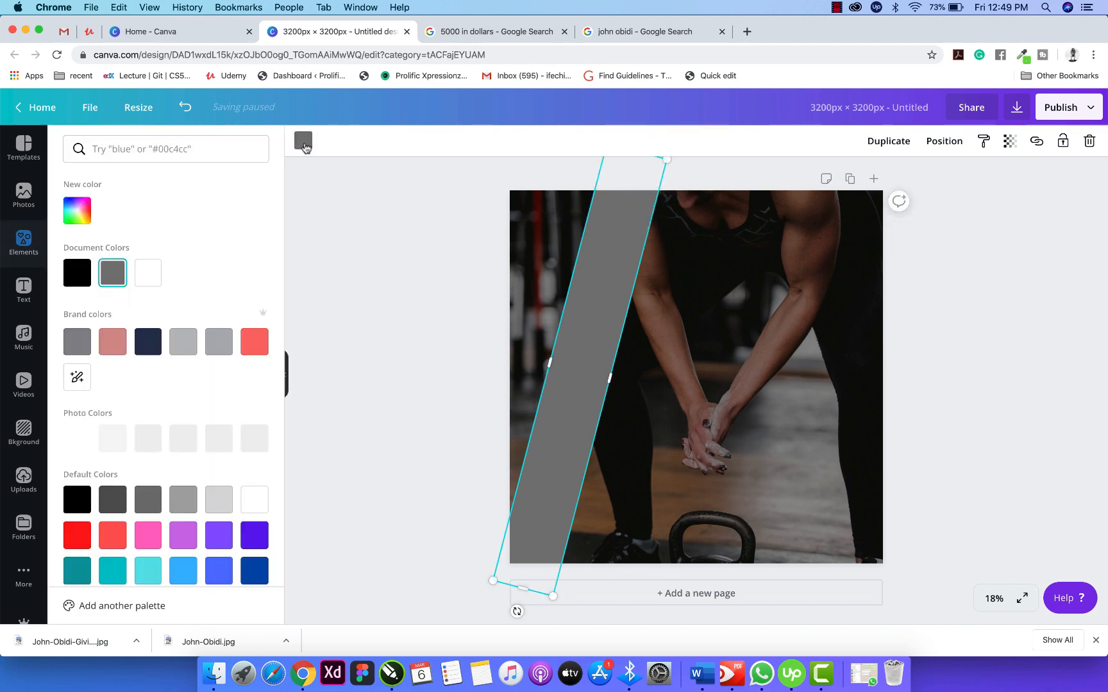
click(154, 272)
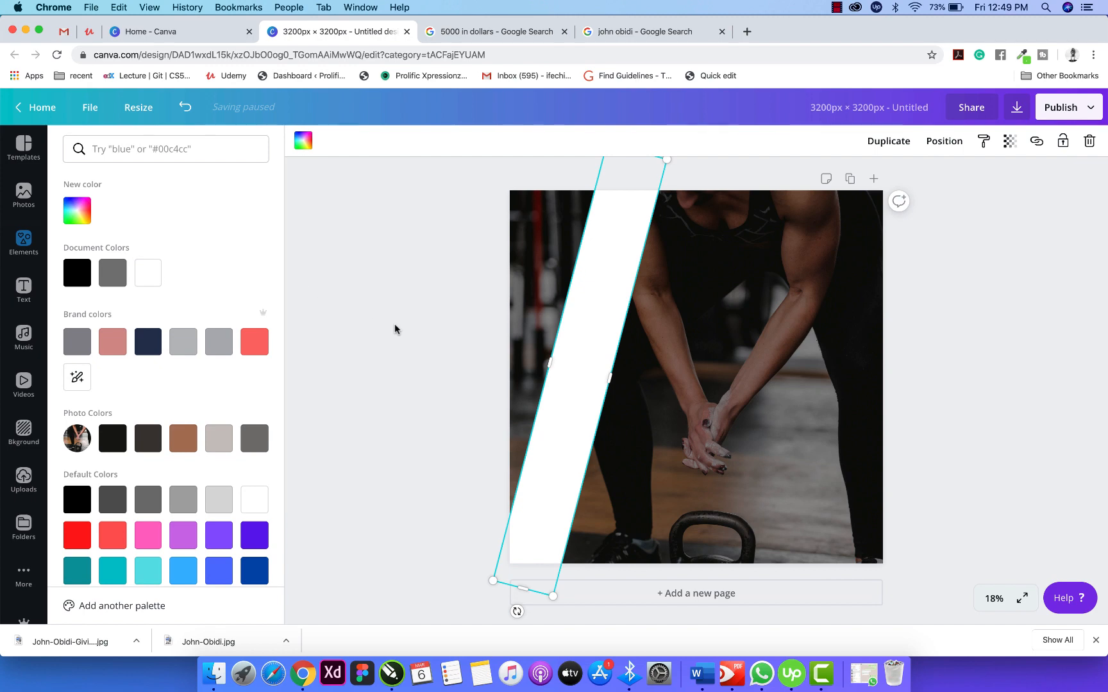
click(565, 302)
click(465, 324)
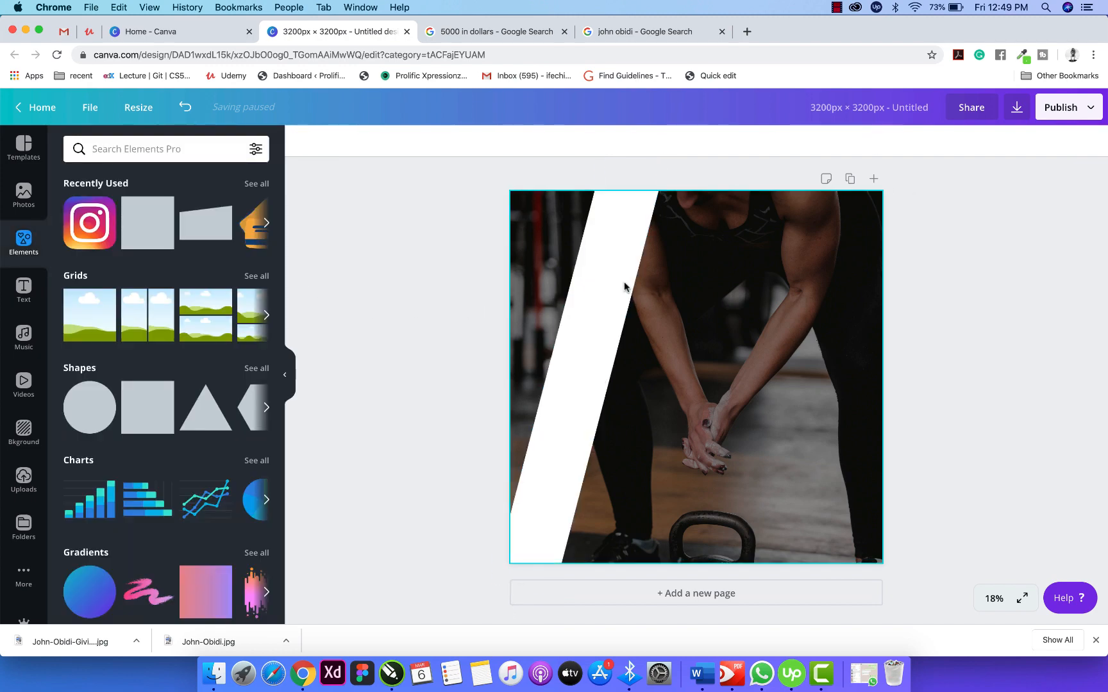
Set the white strip's transparency to 38.
click(625, 287)
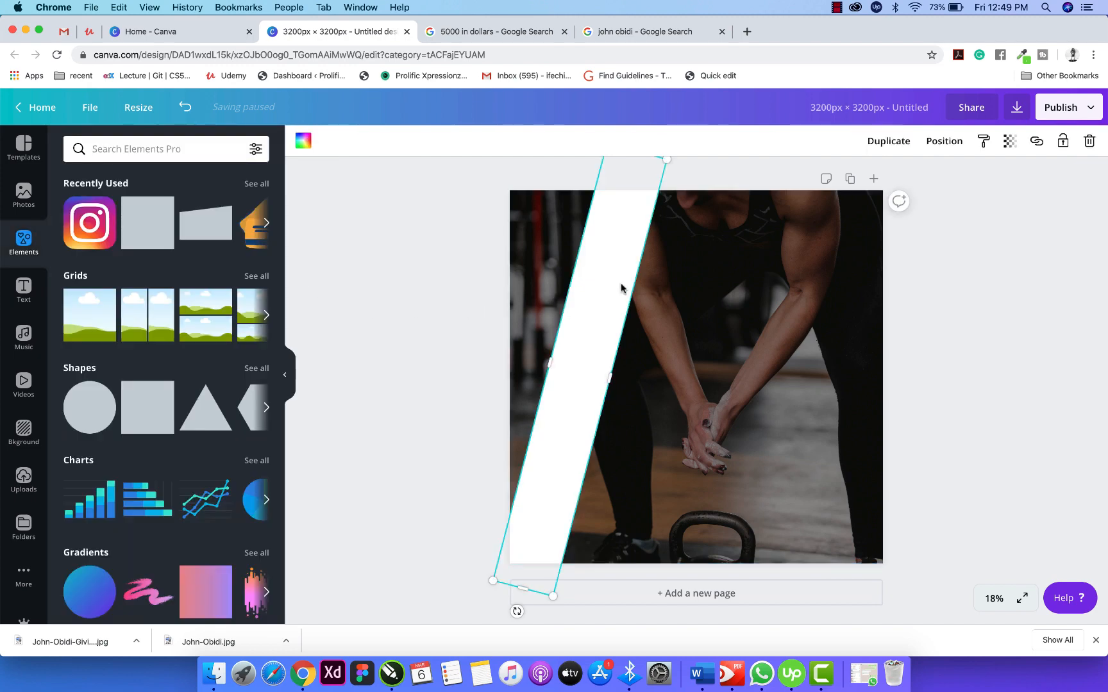
click(1010, 141)
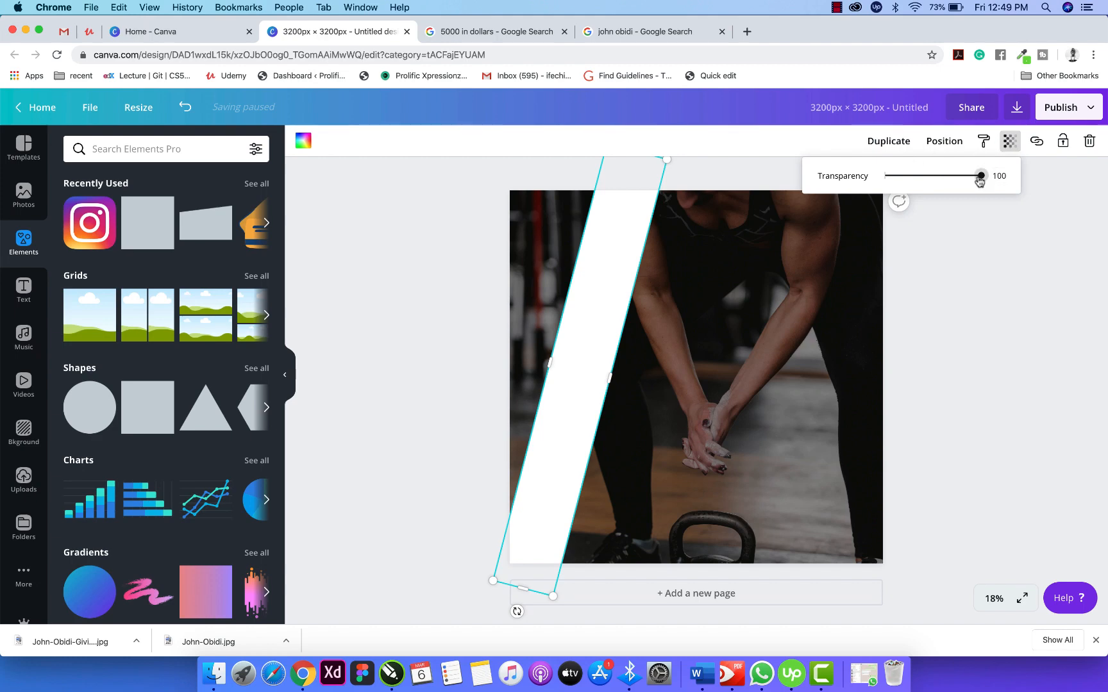
drag(980, 181, 922, 180)
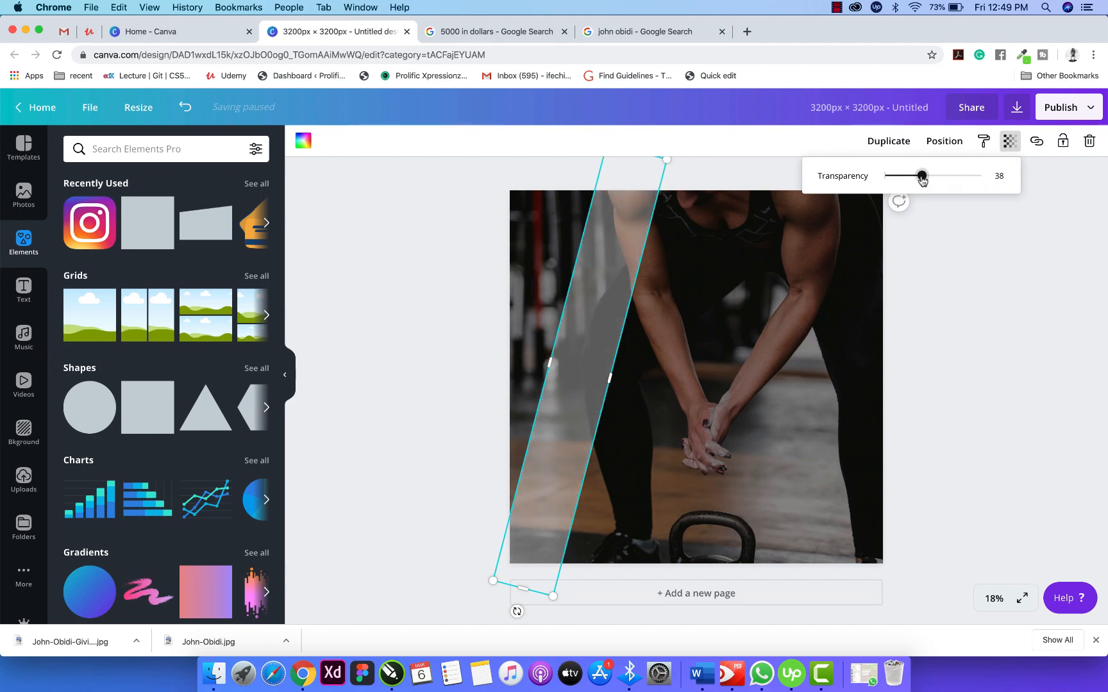
click(935, 239)
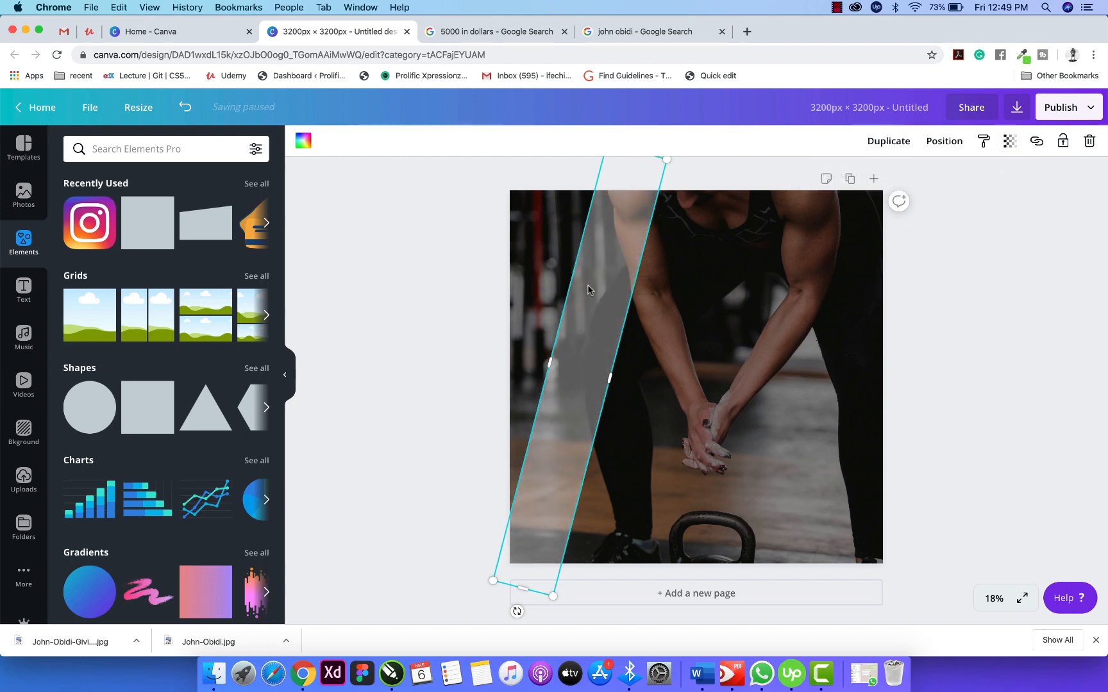
Place a copy of the strip beside the original with transparency 27.
drag(588, 290, 637, 283)
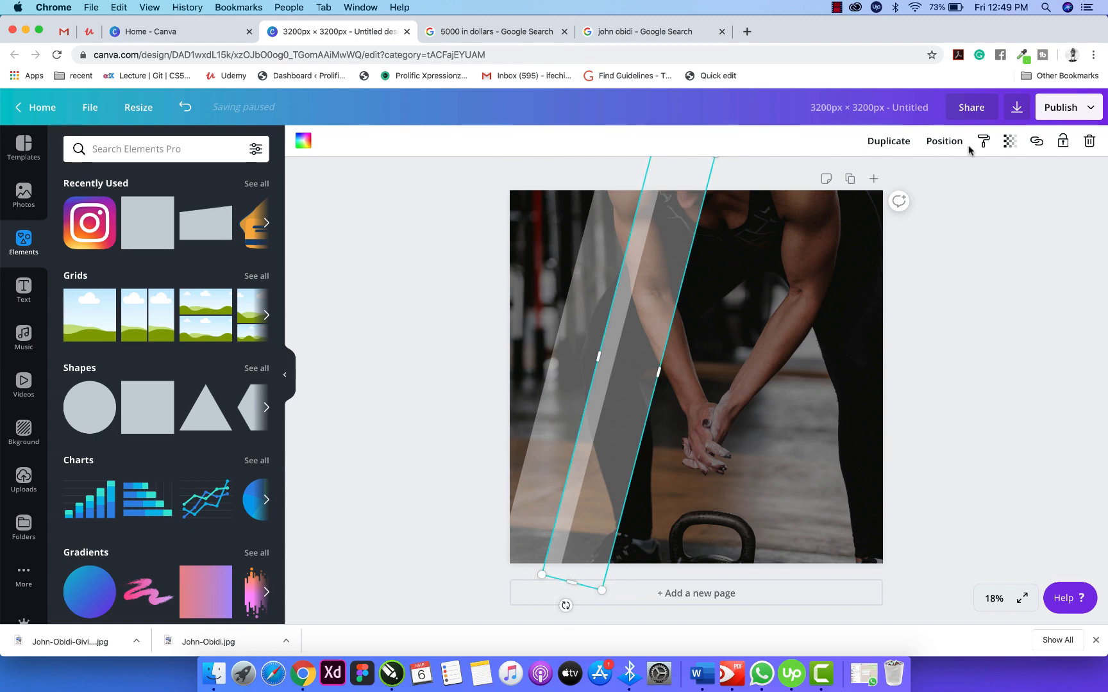
click(1010, 142)
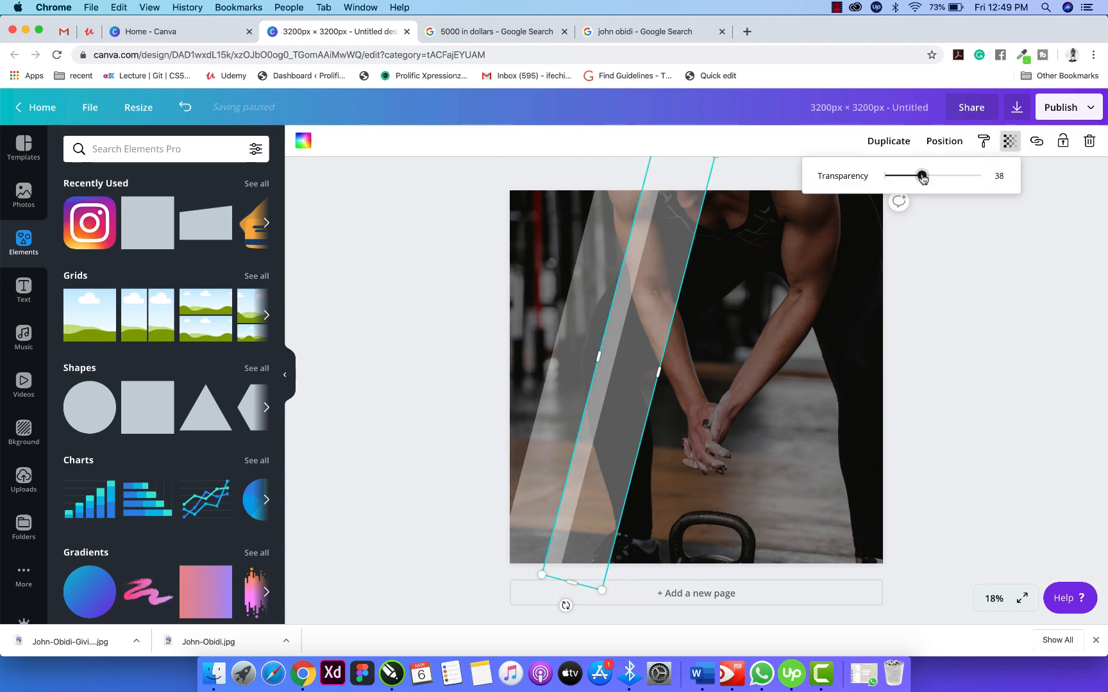
drag(922, 177, 901, 179)
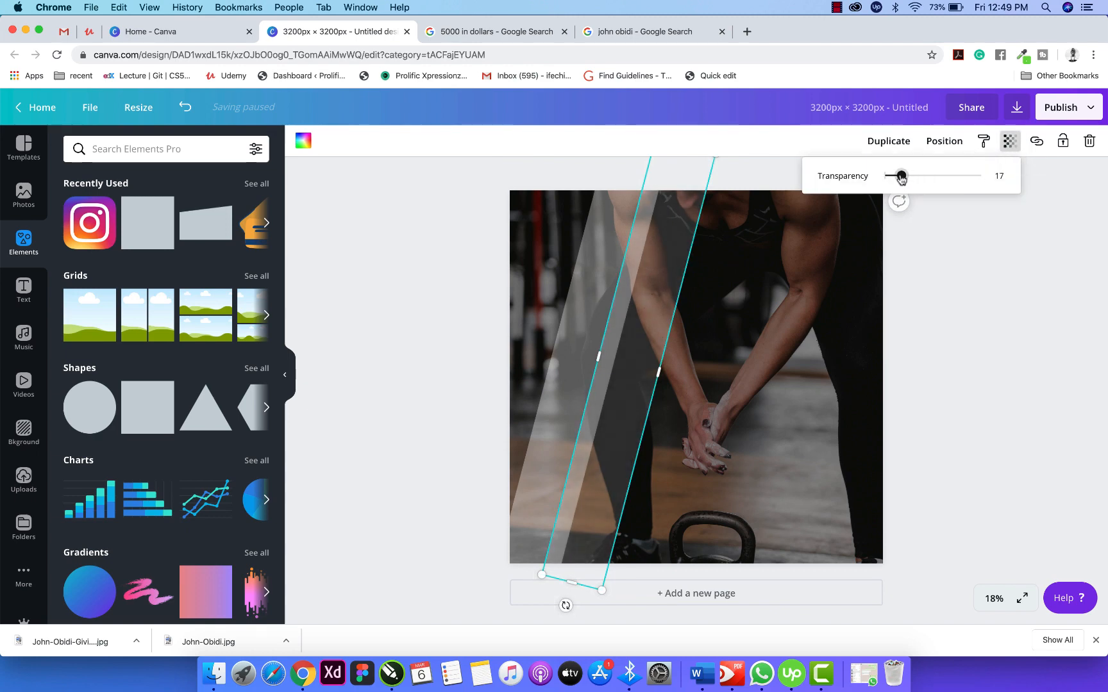
drag(618, 258, 570, 264)
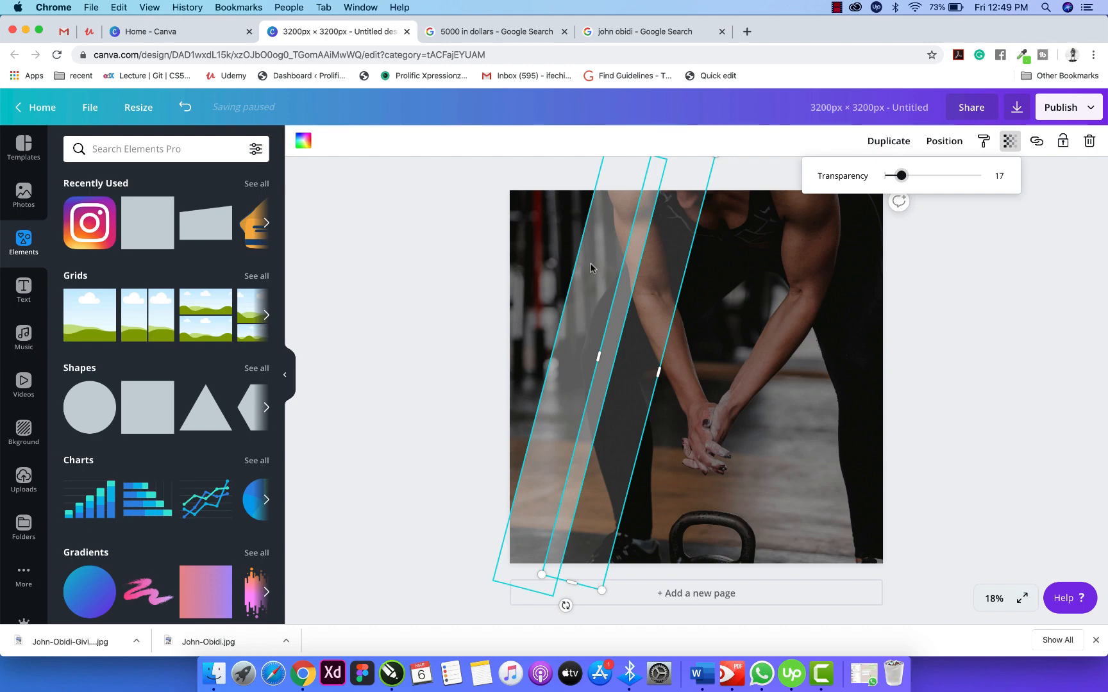
click(1010, 142)
drag(922, 178, 910, 178)
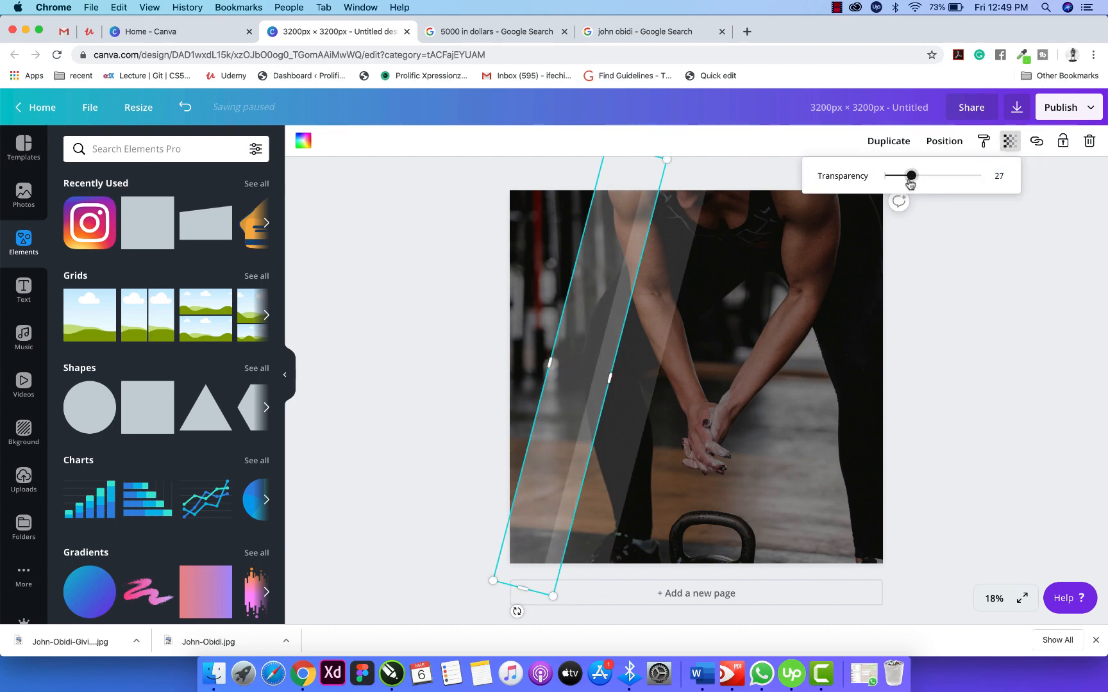
click(396, 261)
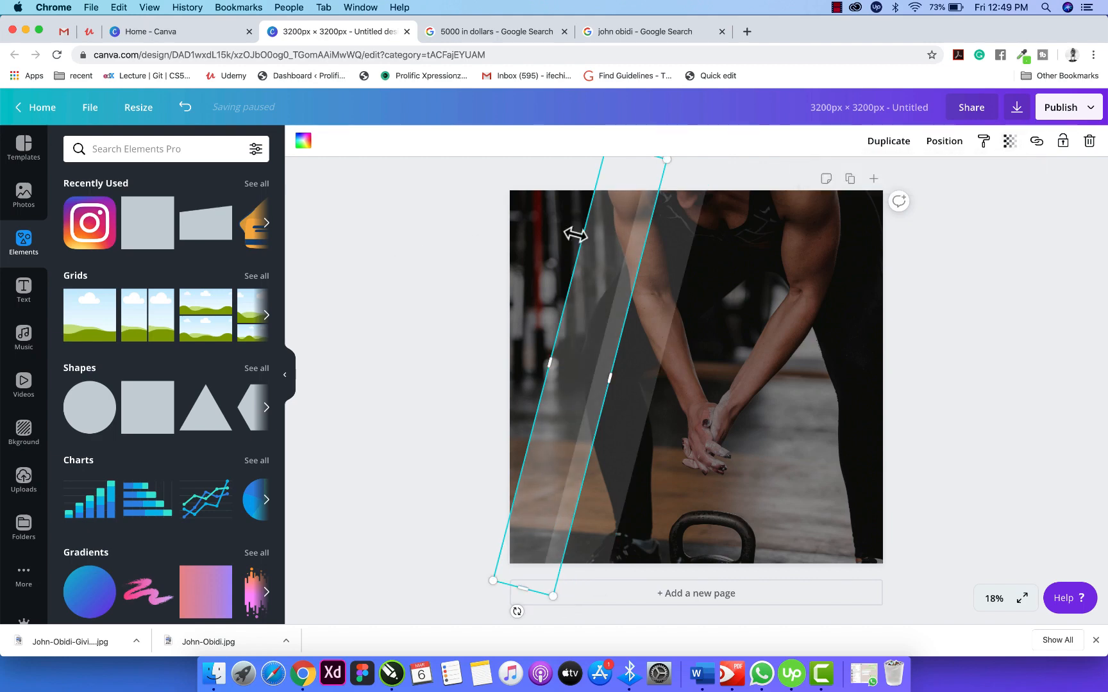
click(897, 287)
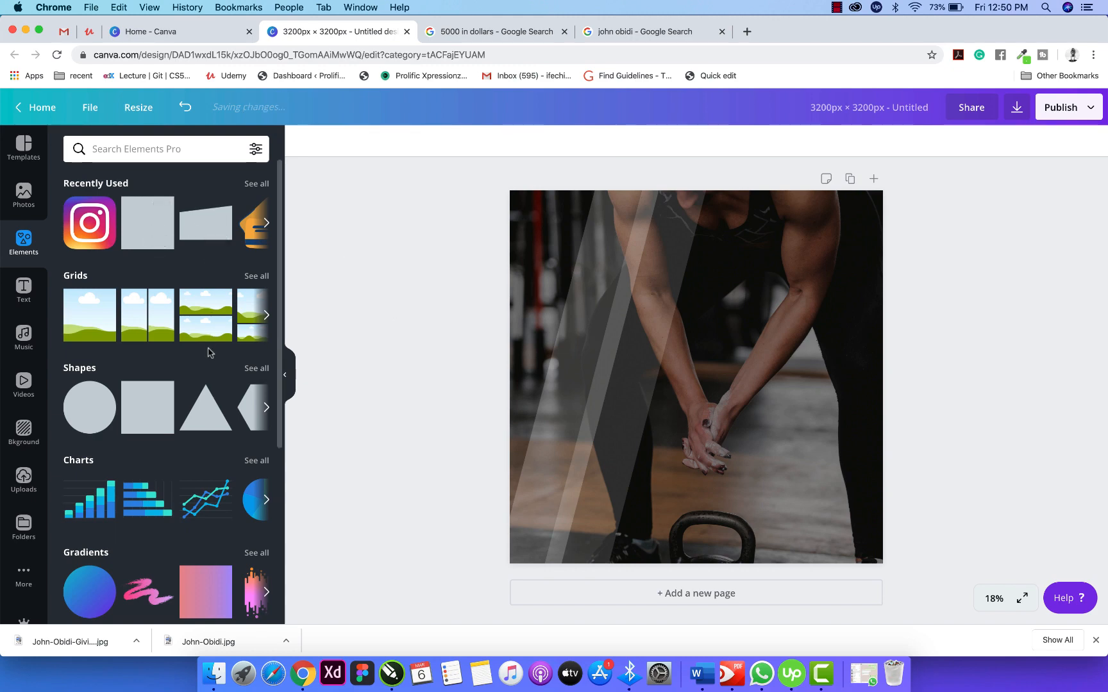
Add a square outline frame from all shapes, nearly filling the page, with transparency 32.
scroll(210, 366, down, 5)
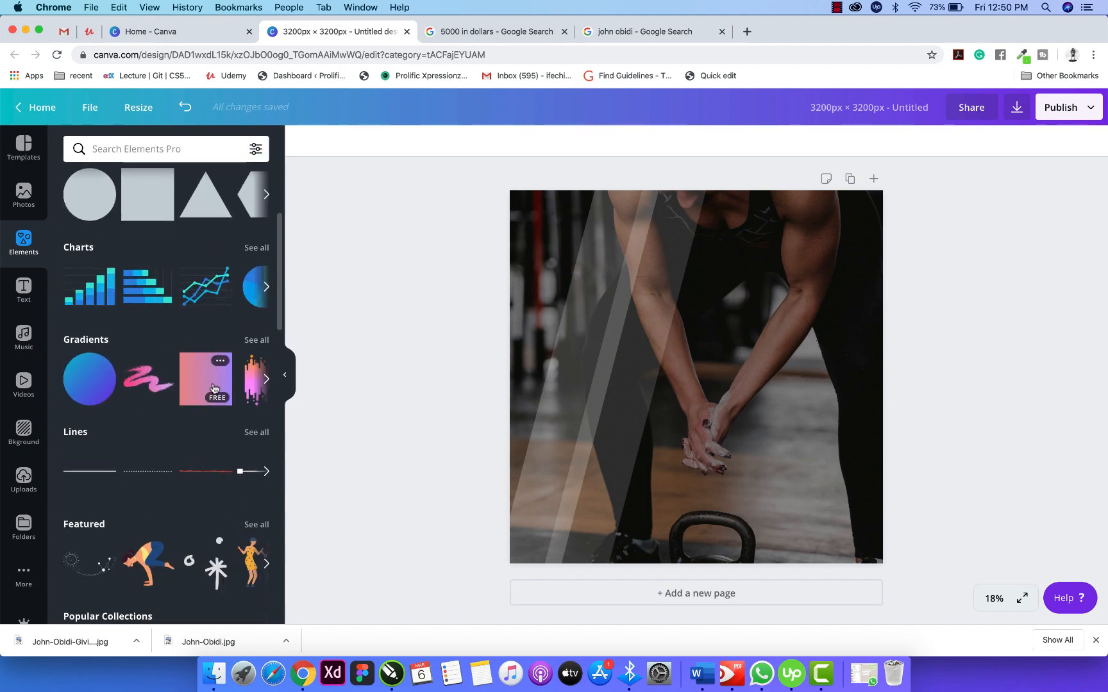
scroll(214, 388, up, 5)
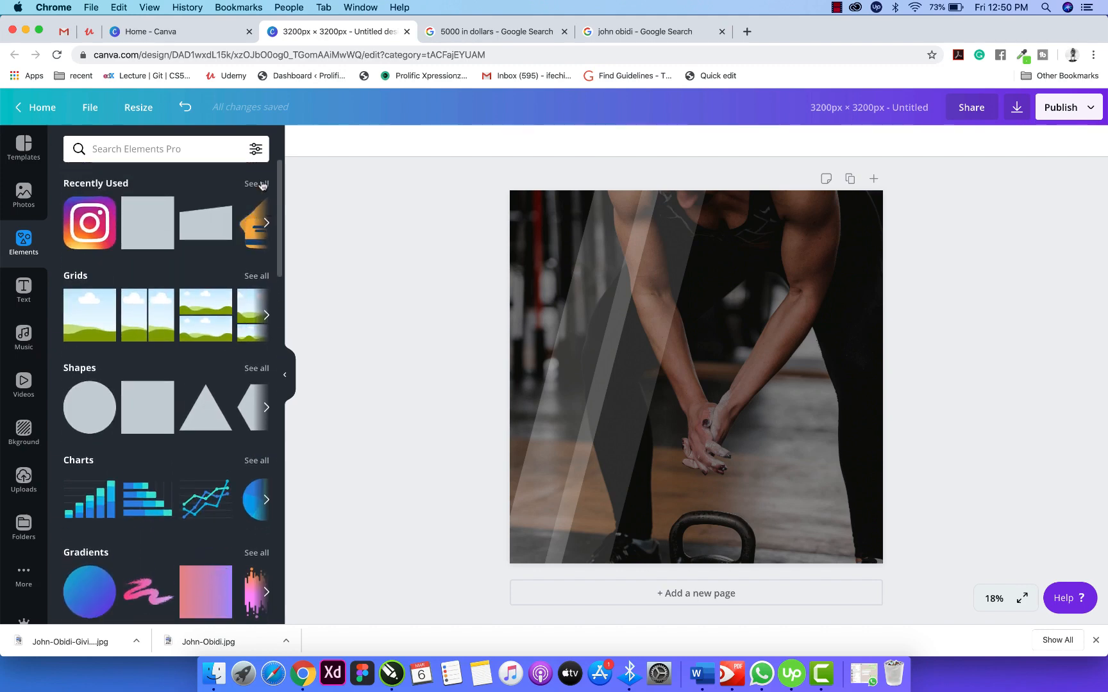
click(255, 369)
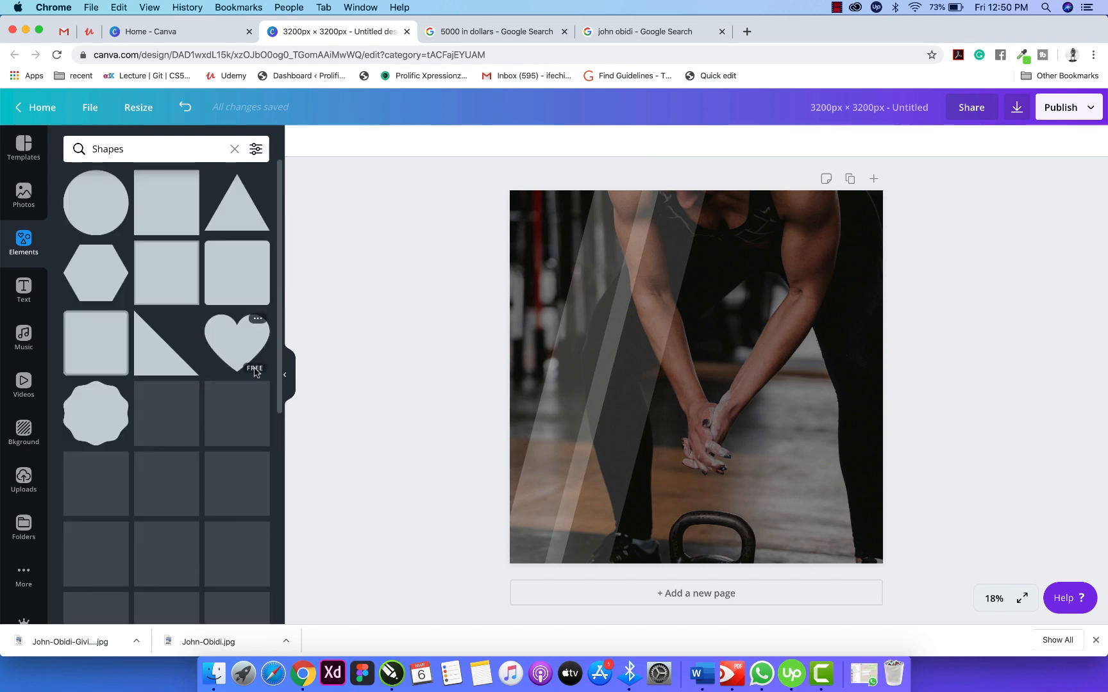
click(213, 417)
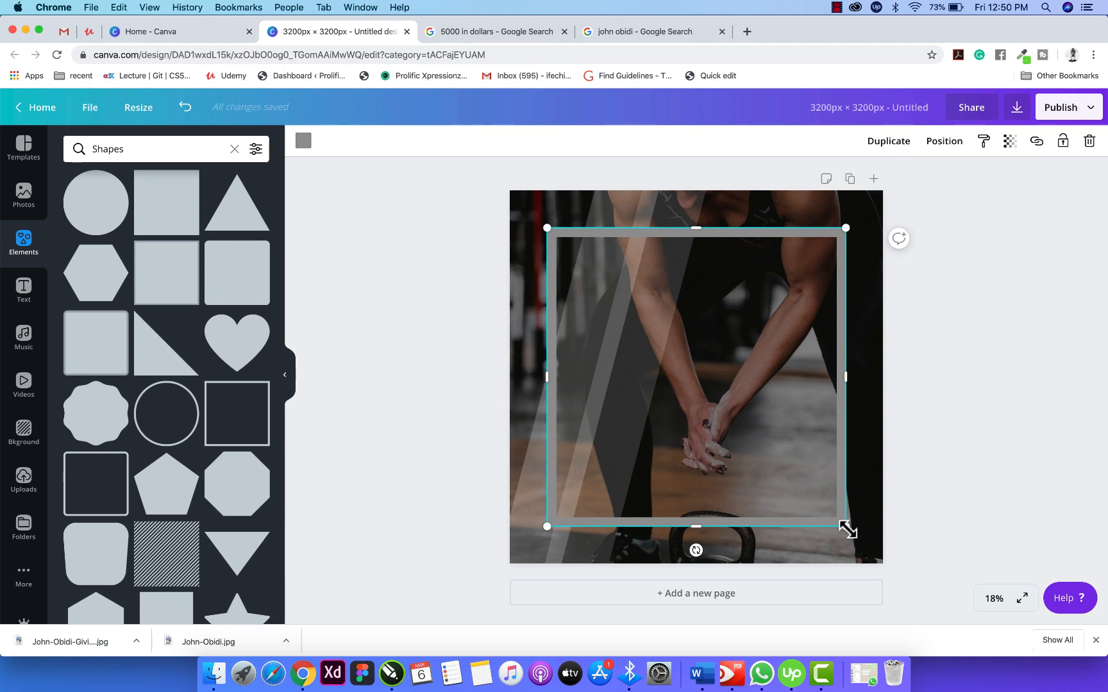
drag(847, 530, 876, 555)
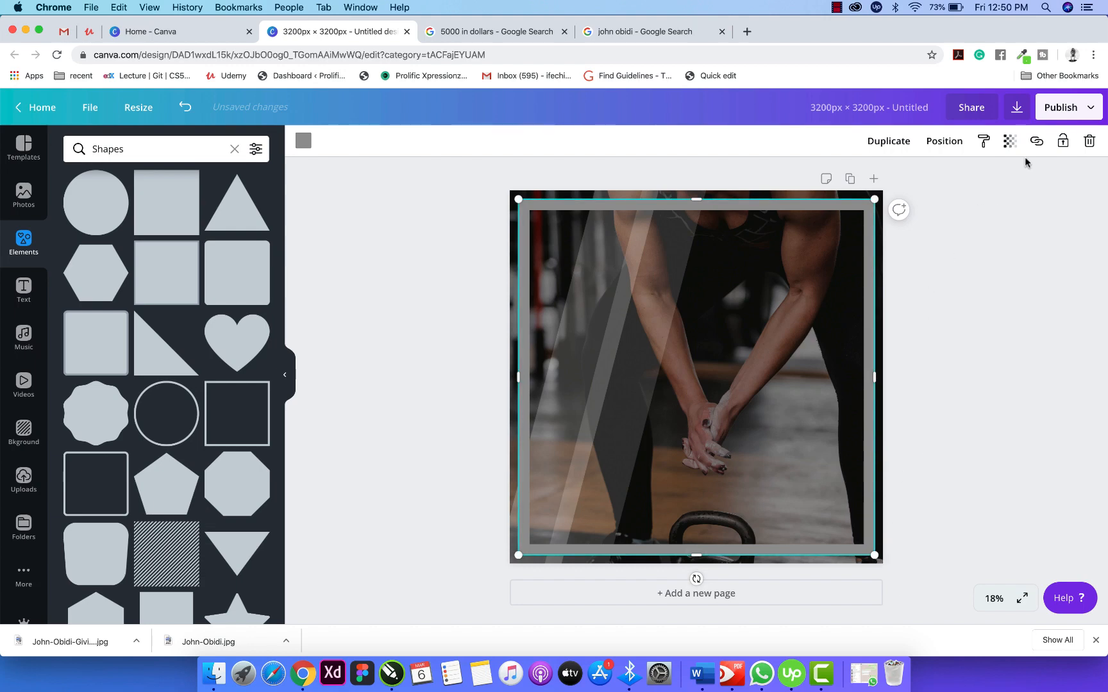
click(1010, 141)
mouse_move(981, 177)
mouse_down()
mouse_move(916, 182)
mouse_move(994, 174)
mouse_up()
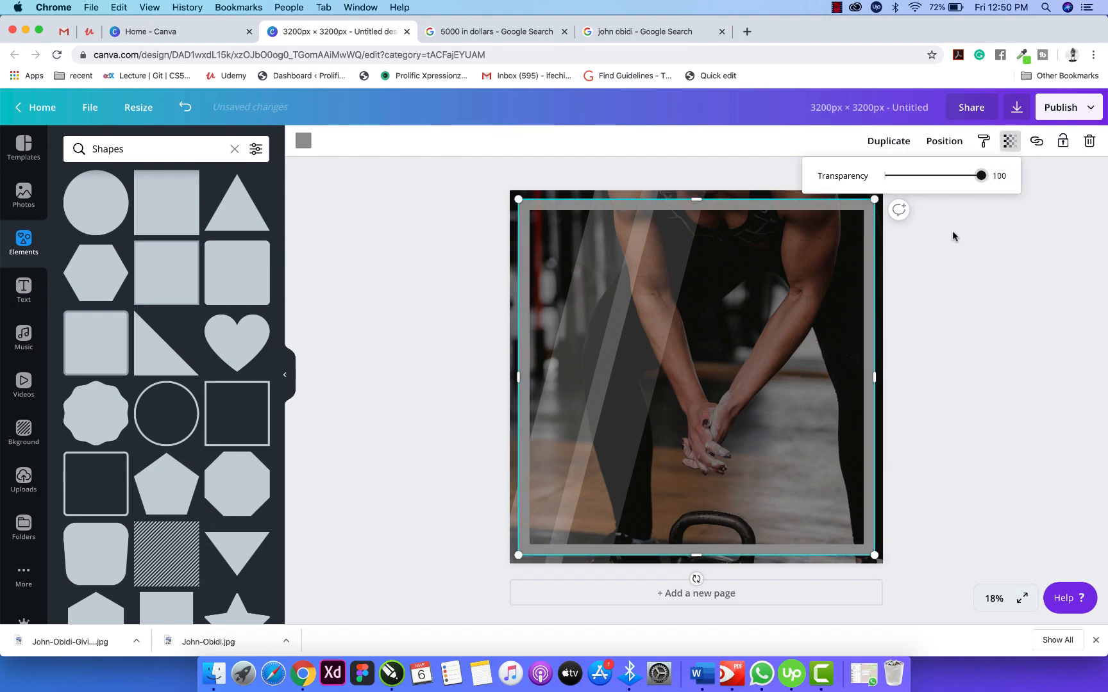
Colour the frame white, then delete it from the design.
click(304, 140)
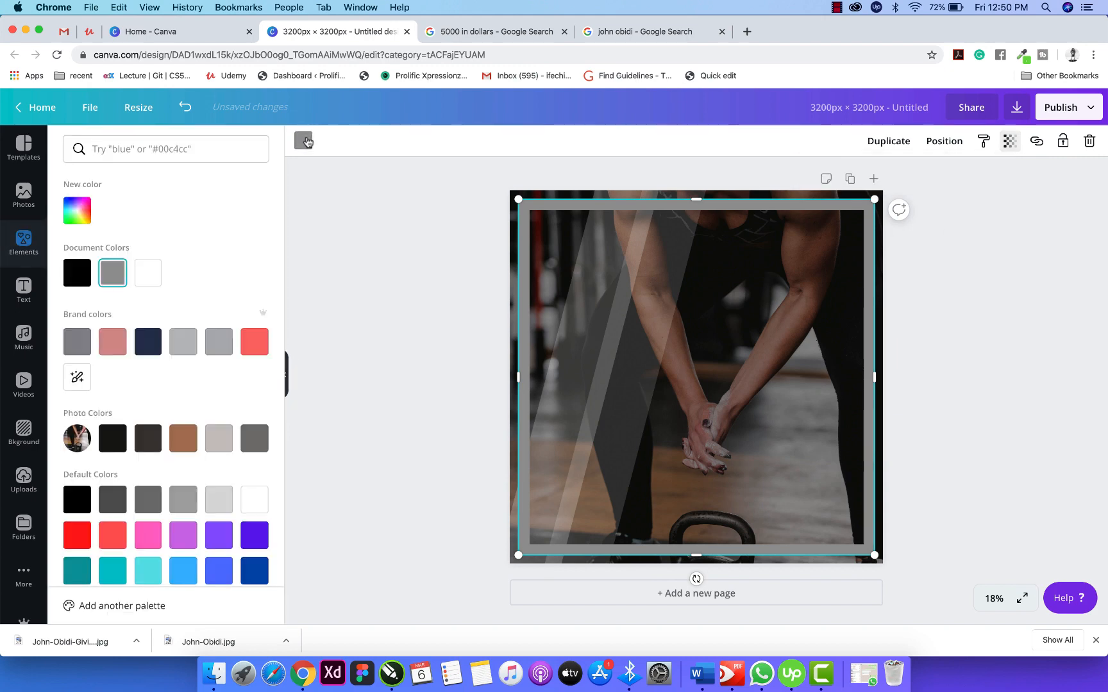
click(142, 268)
click(455, 290)
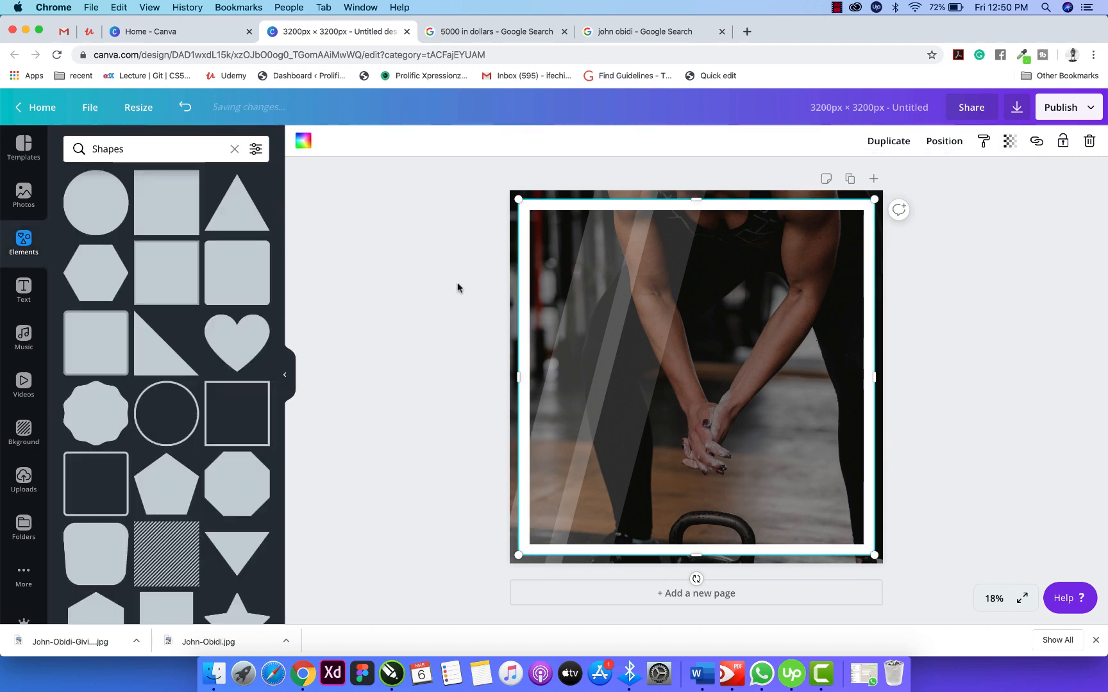
click(809, 213)
key(Delete)
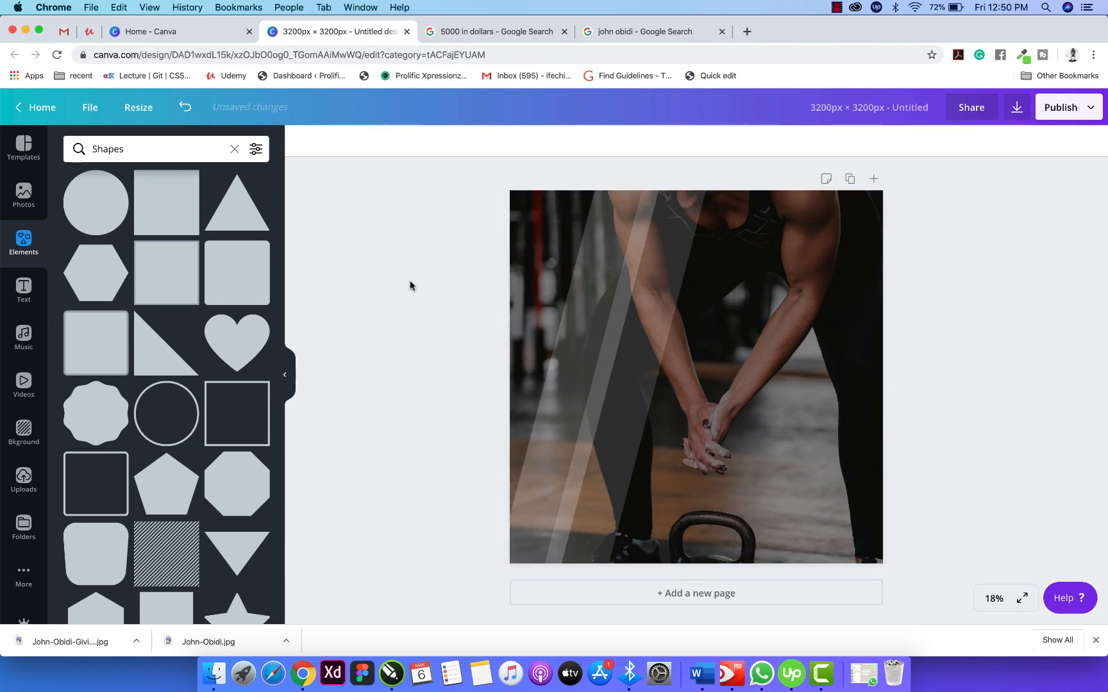
Add the 'welcome little one!' text combination, ungroup it, and delete the subtitle line.
click(24, 290)
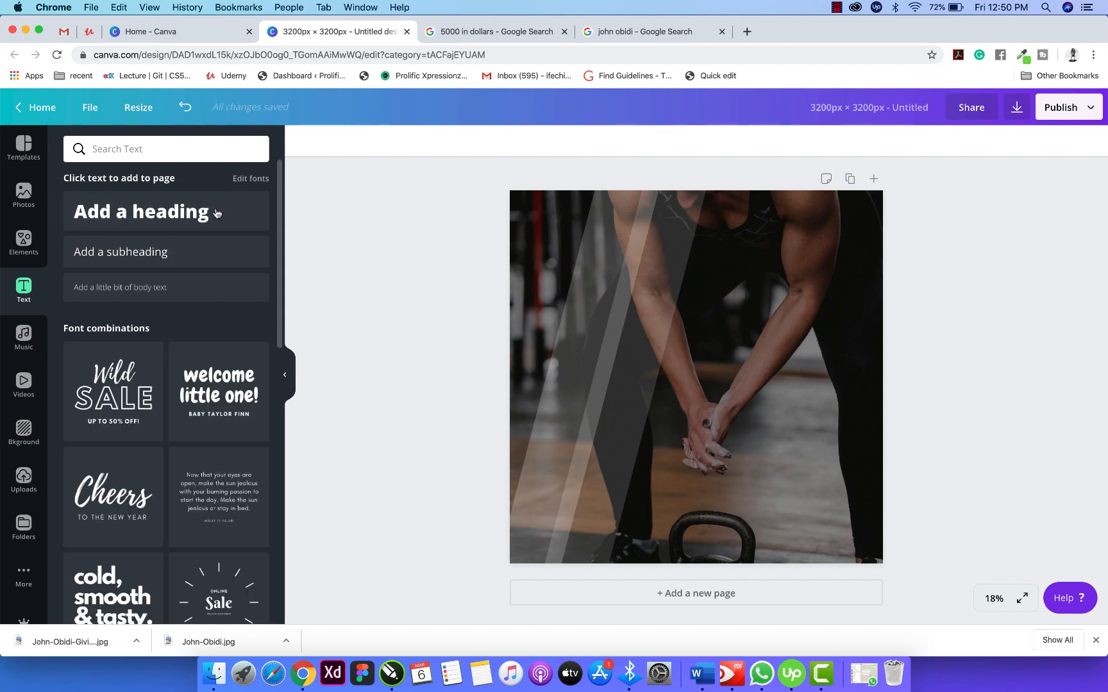
click(226, 393)
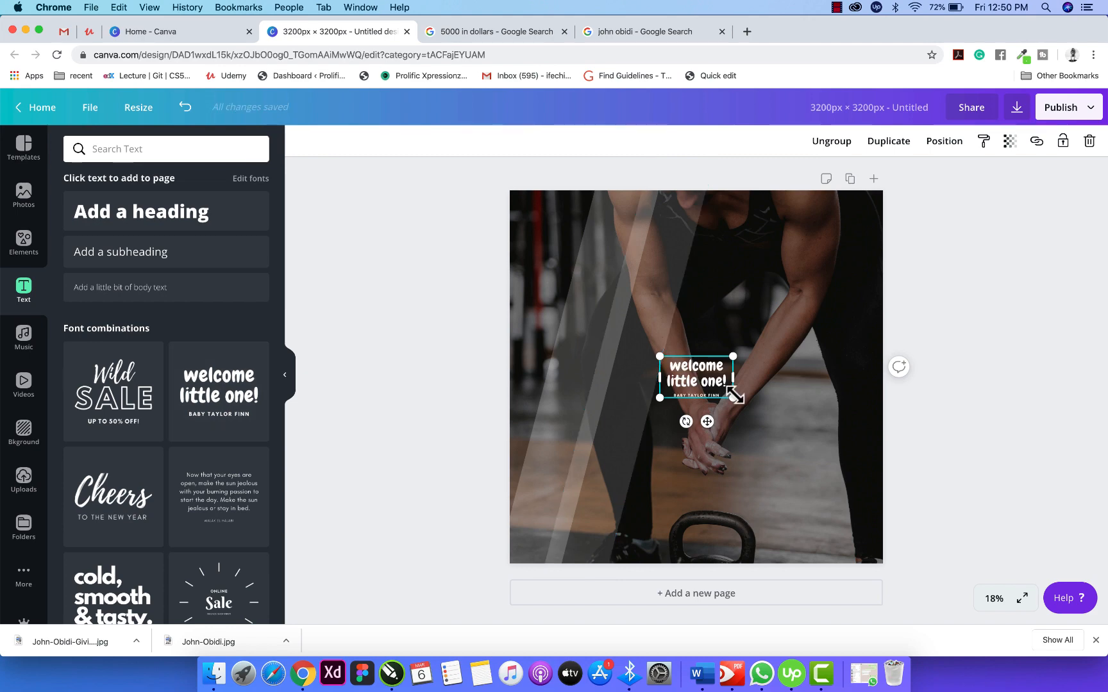
drag(733, 398, 823, 452)
click(831, 141)
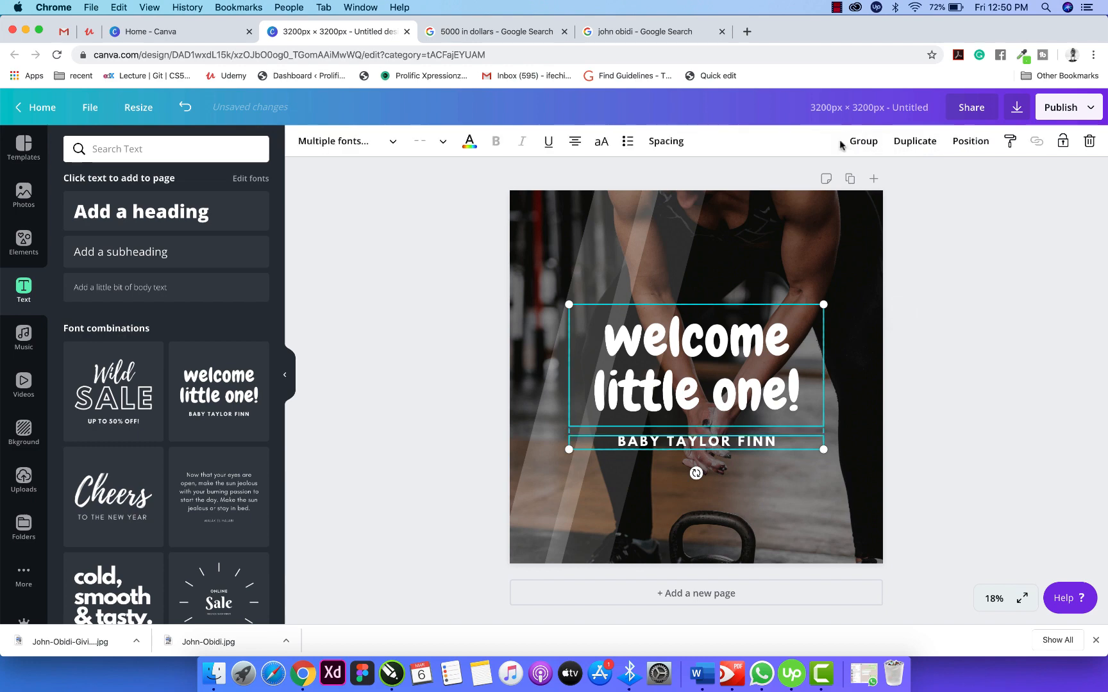
click(968, 356)
click(744, 444)
key(Delete)
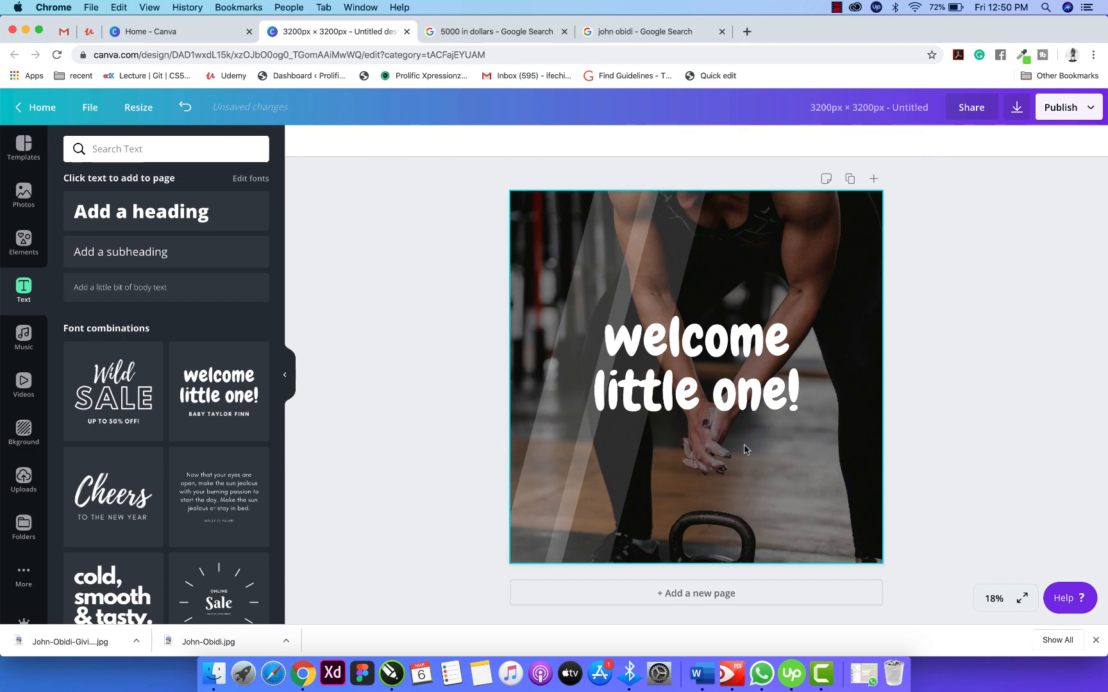
Replace the welcome text with 'wws', size 197, near the top centre.
click(728, 399)
double_click(726, 398)
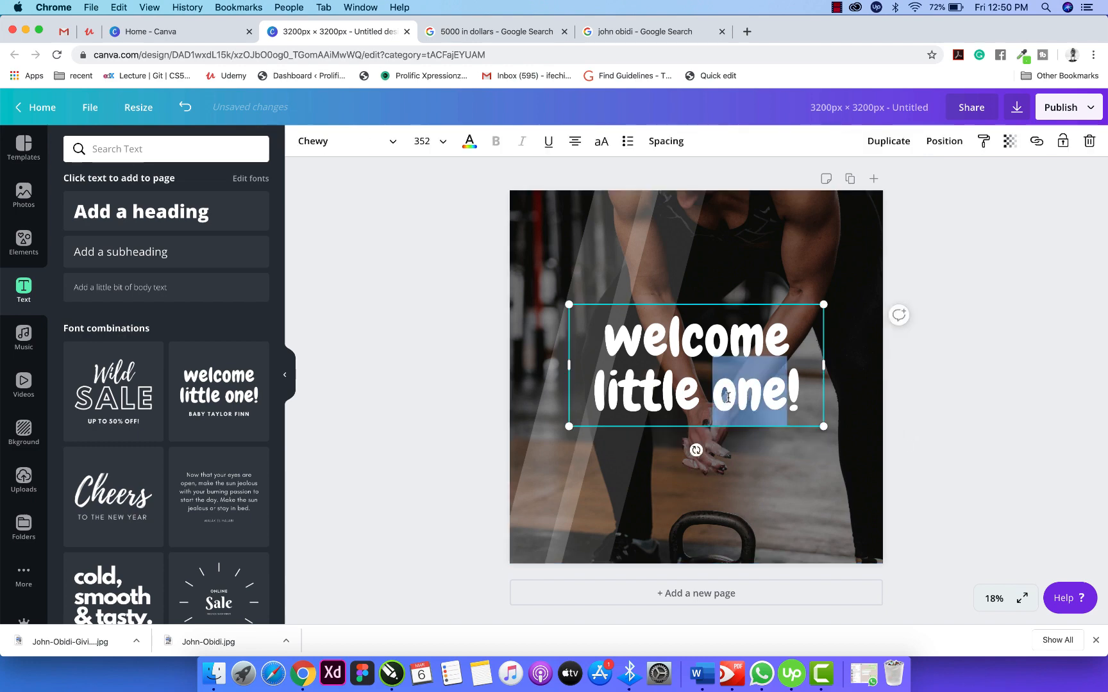
triple_click(726, 397)
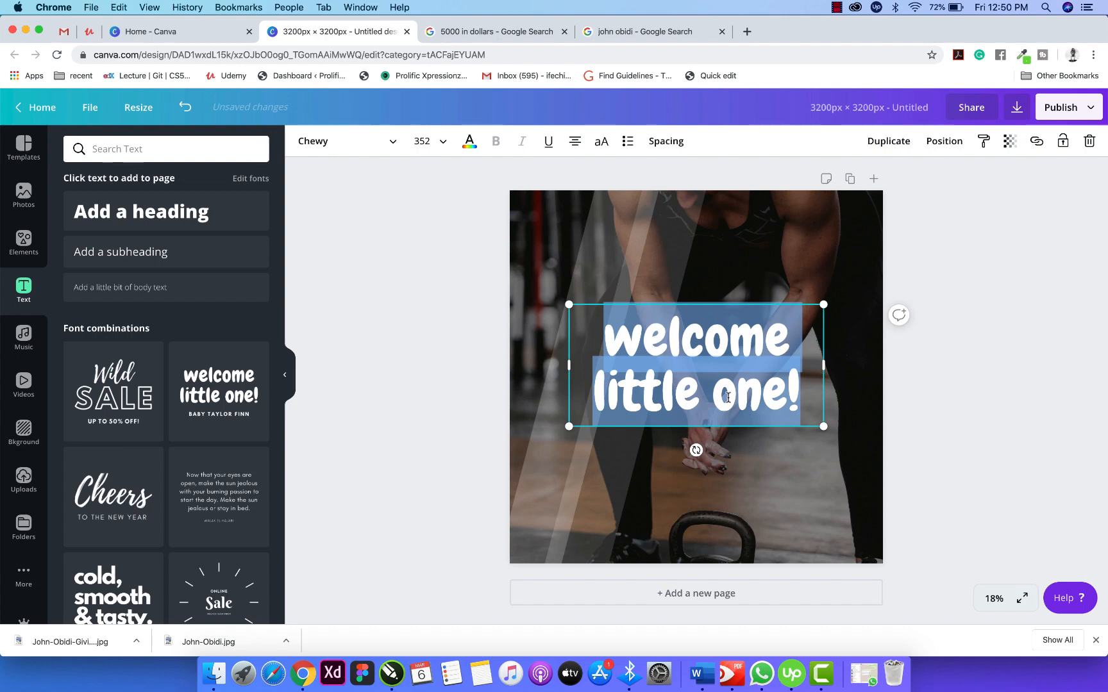
text(w)
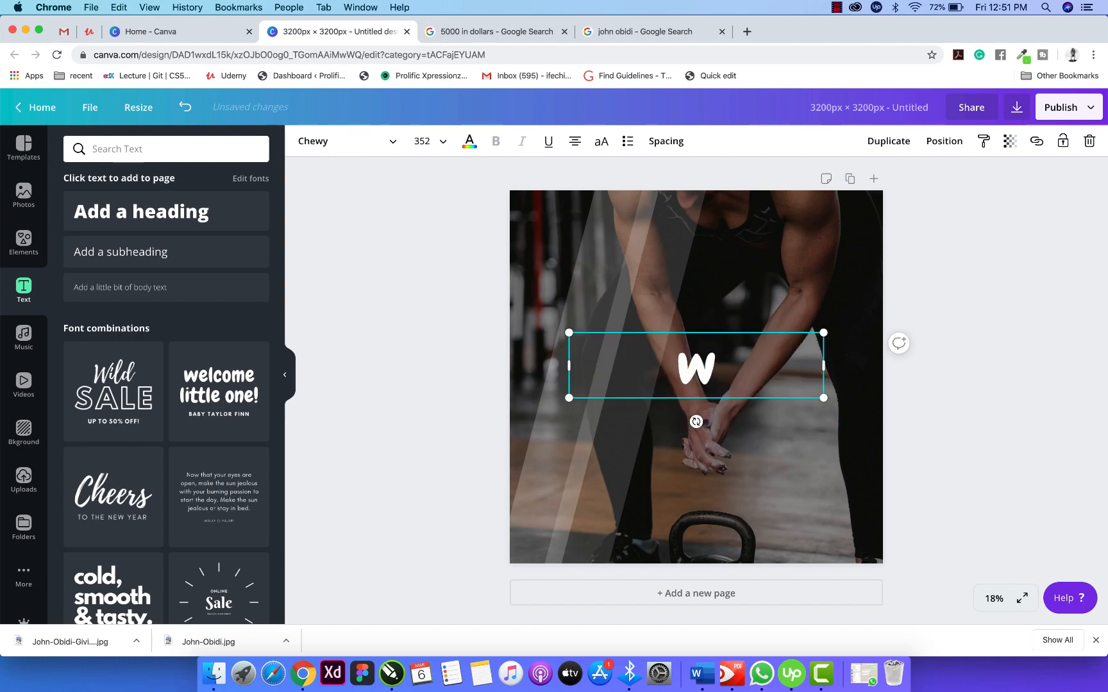
text(ws)
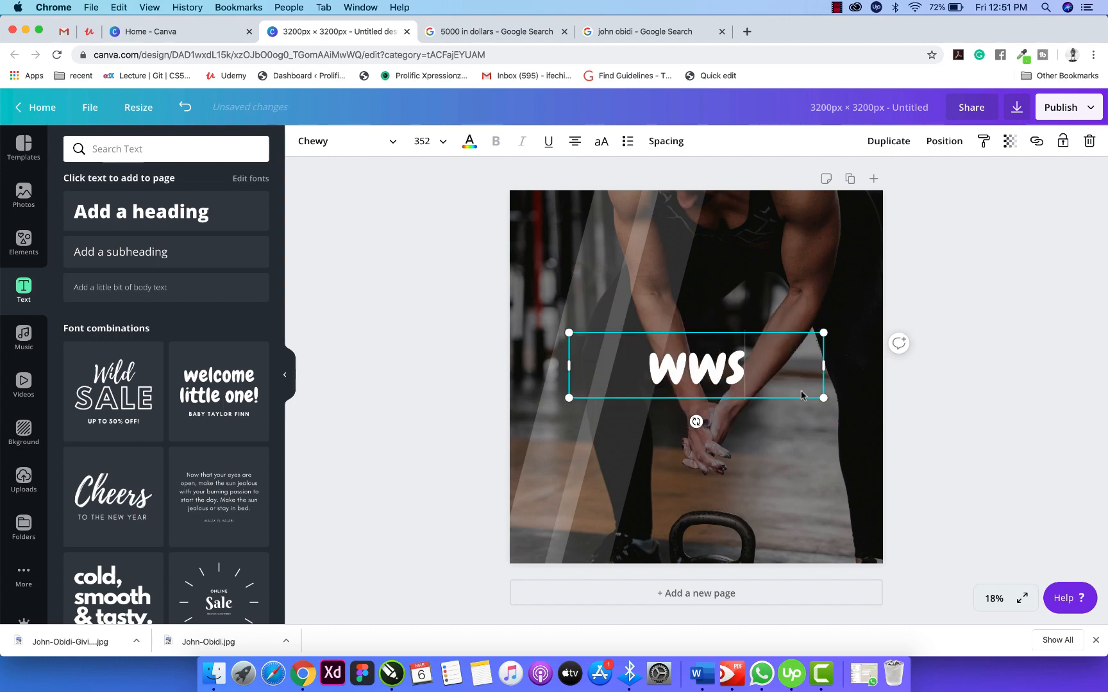
drag(809, 369, 709, 421)
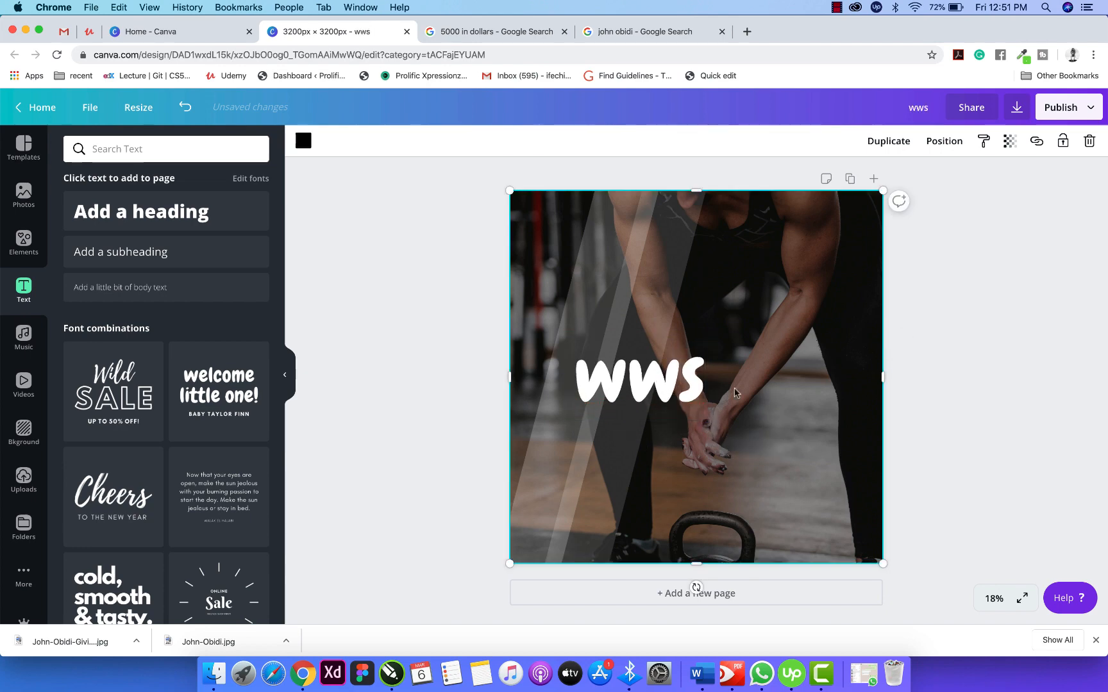
drag(650, 382, 703, 229)
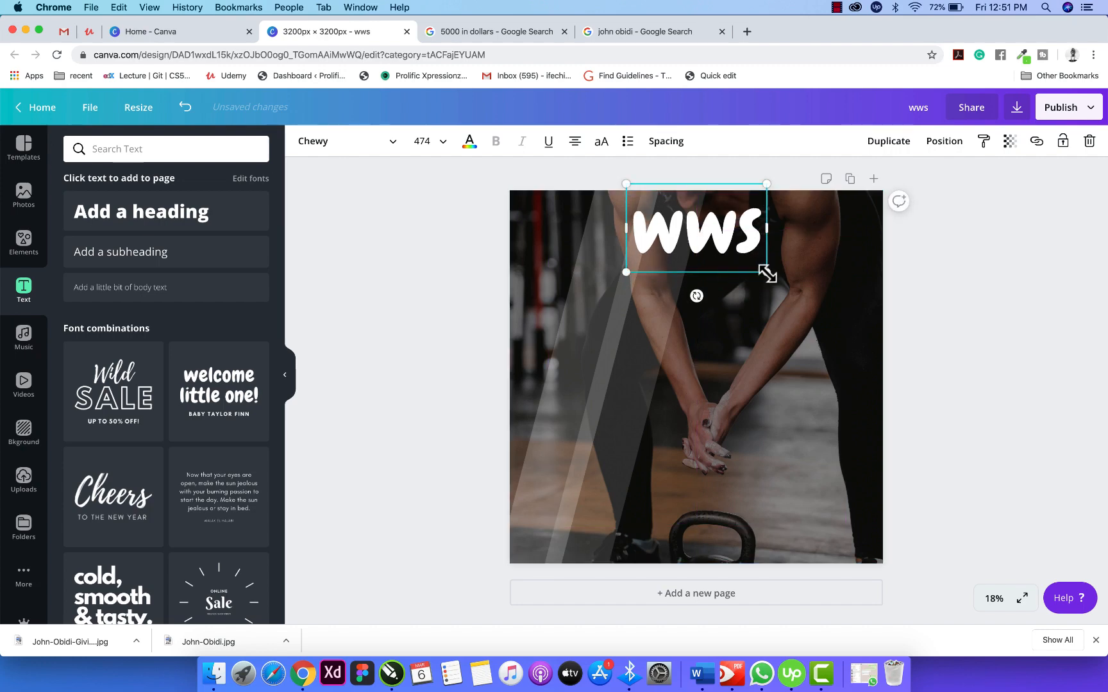
drag(767, 274, 724, 252)
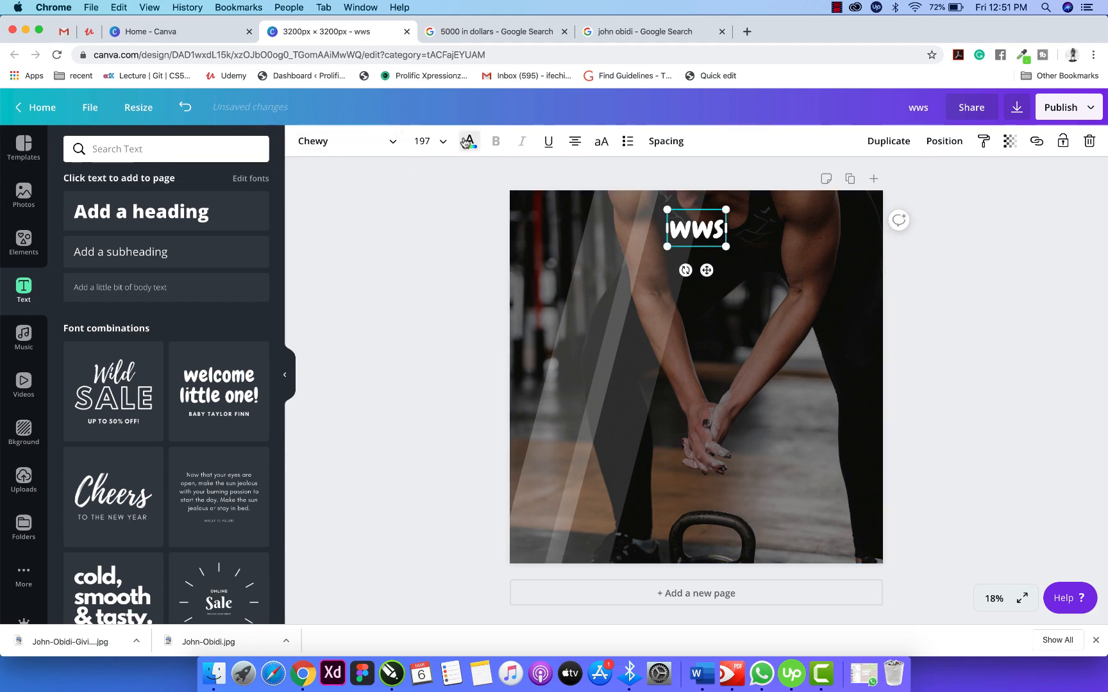
Colour the wws text yellow-orange #ffbf00.
click(466, 142)
click(85, 221)
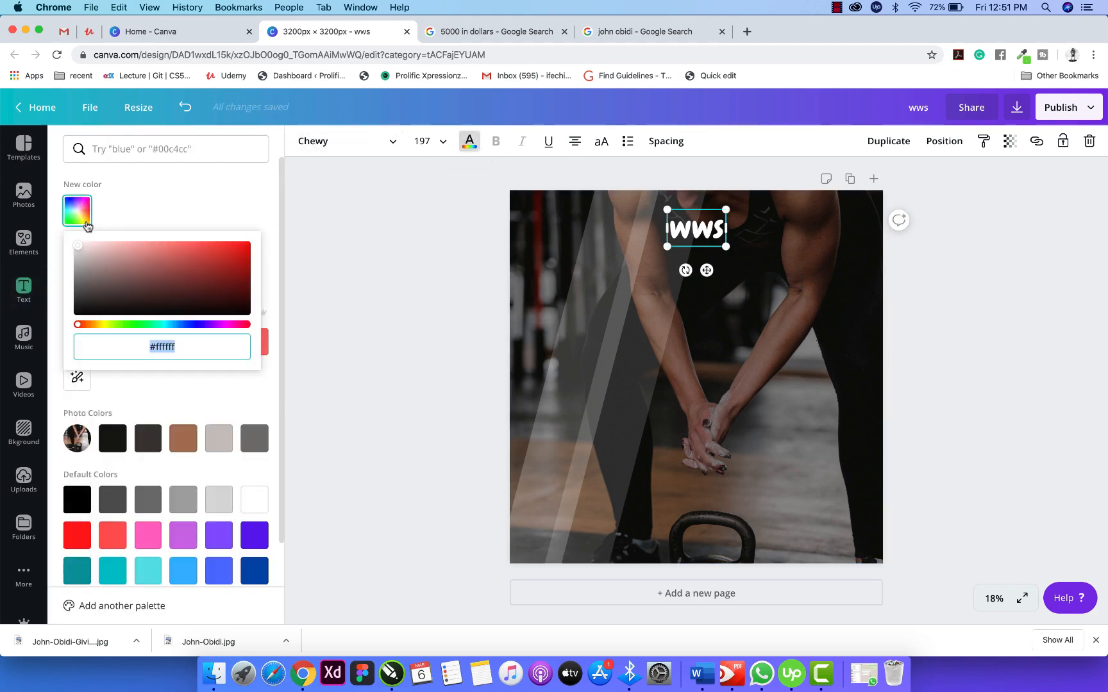
drag(77, 327, 98, 334)
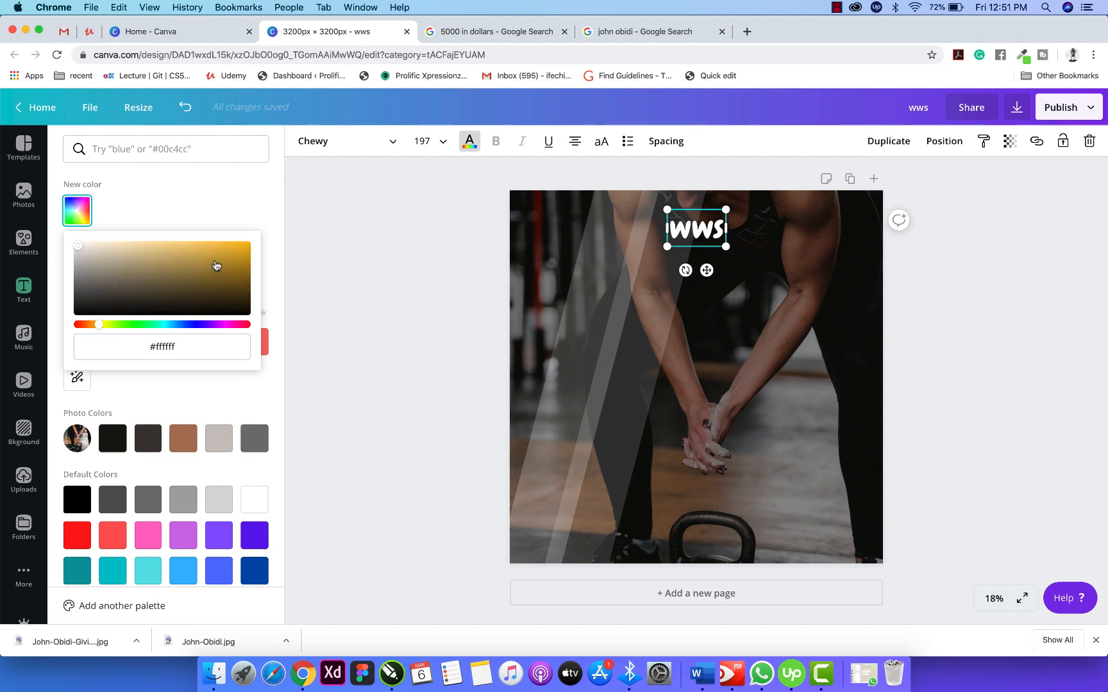
drag(216, 265, 264, 240)
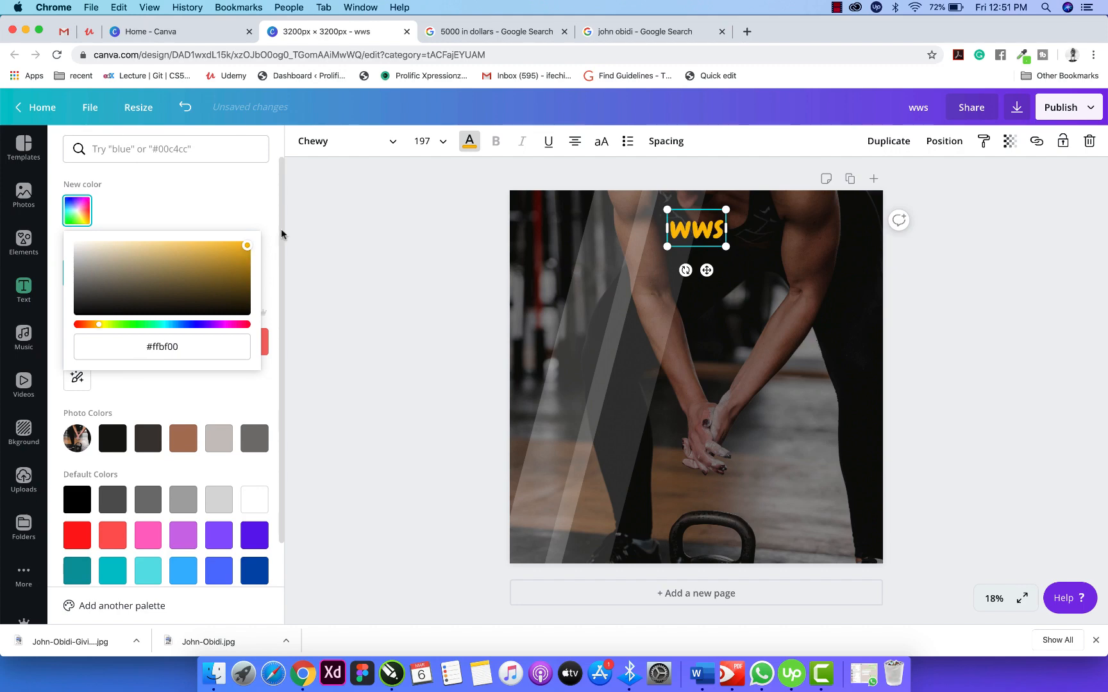
key(Escape)
click(971, 258)
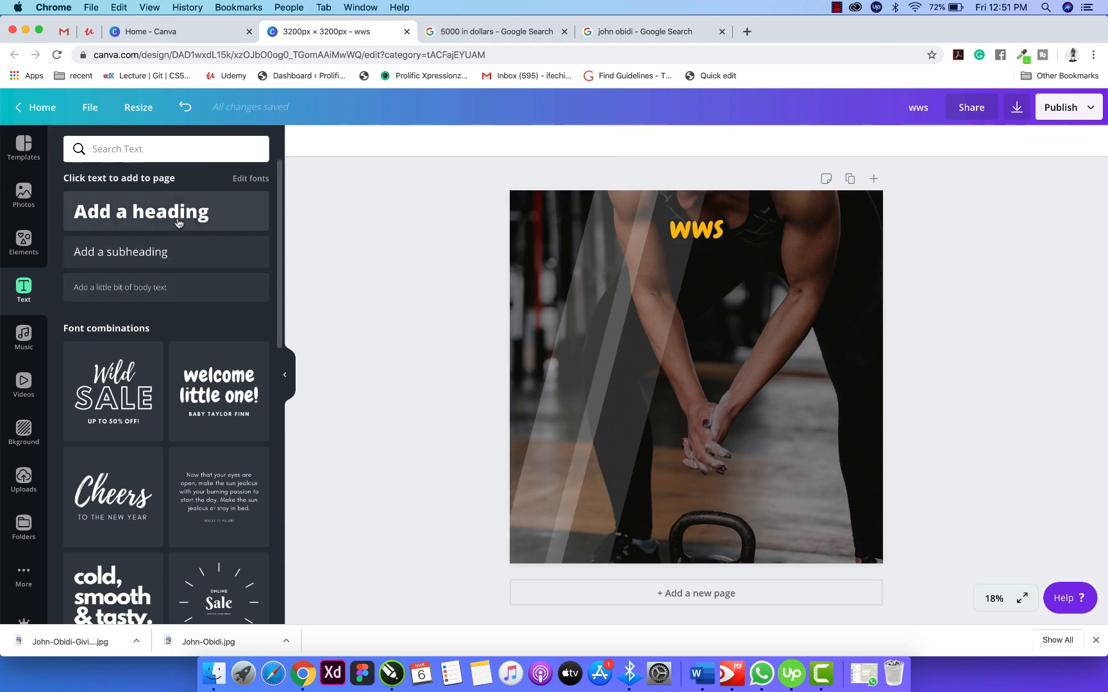
Ungroup the gift text combination and delete the 'A GIFT' line.
scroll(180, 449, down, 6)
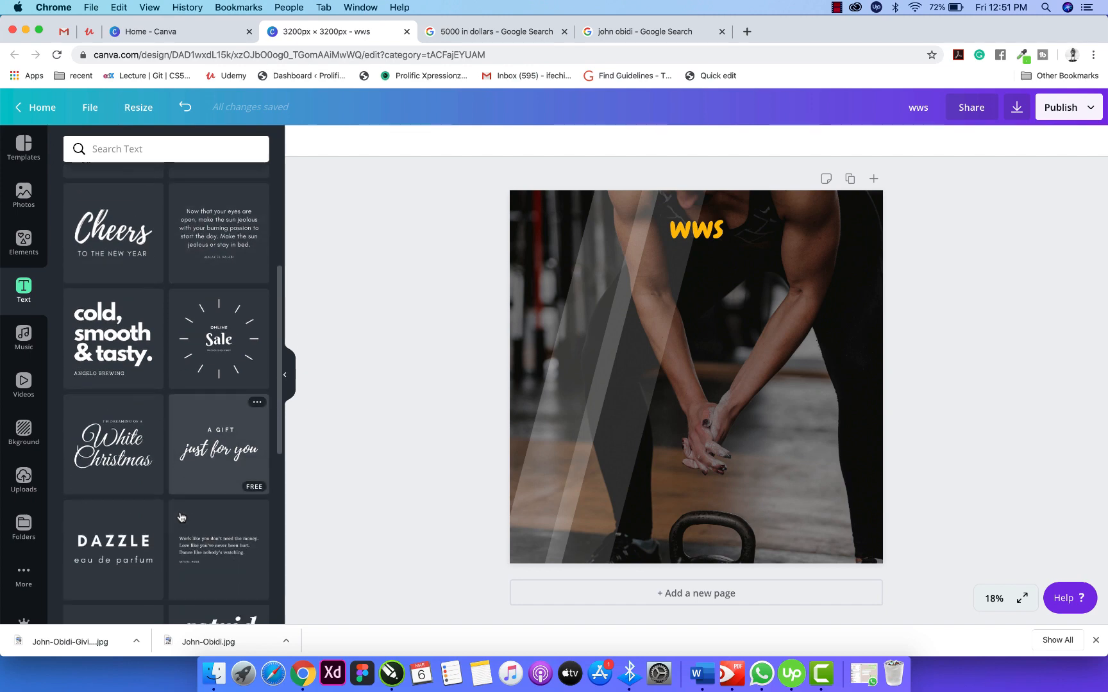
scroll(181, 517, down, 3)
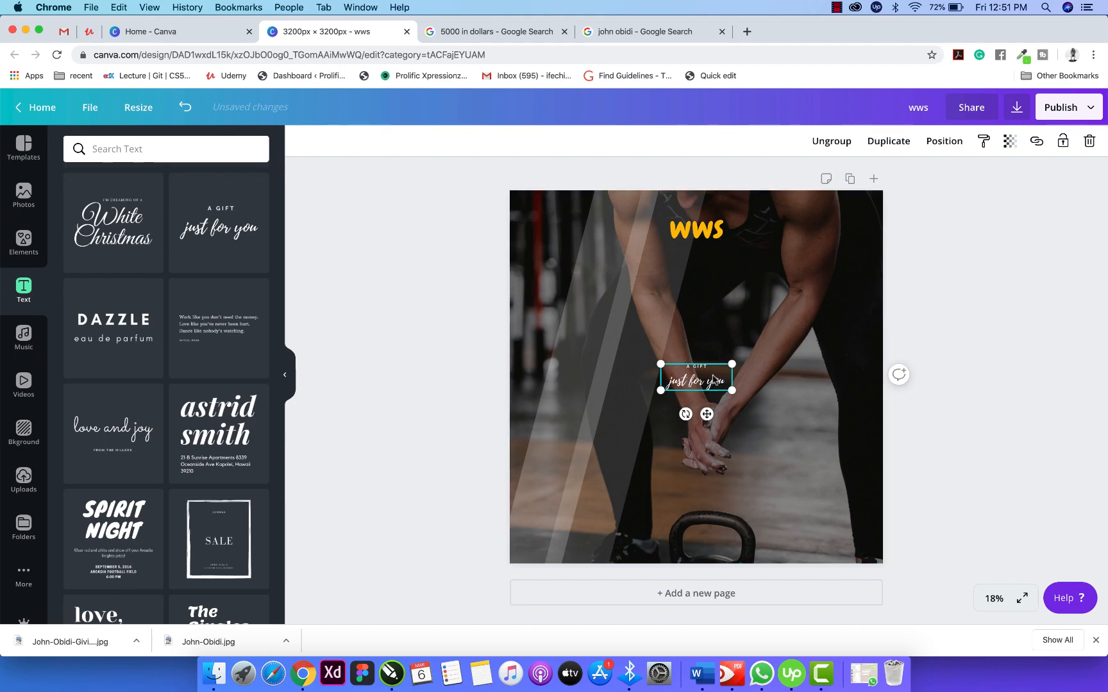
click(830, 143)
click(789, 369)
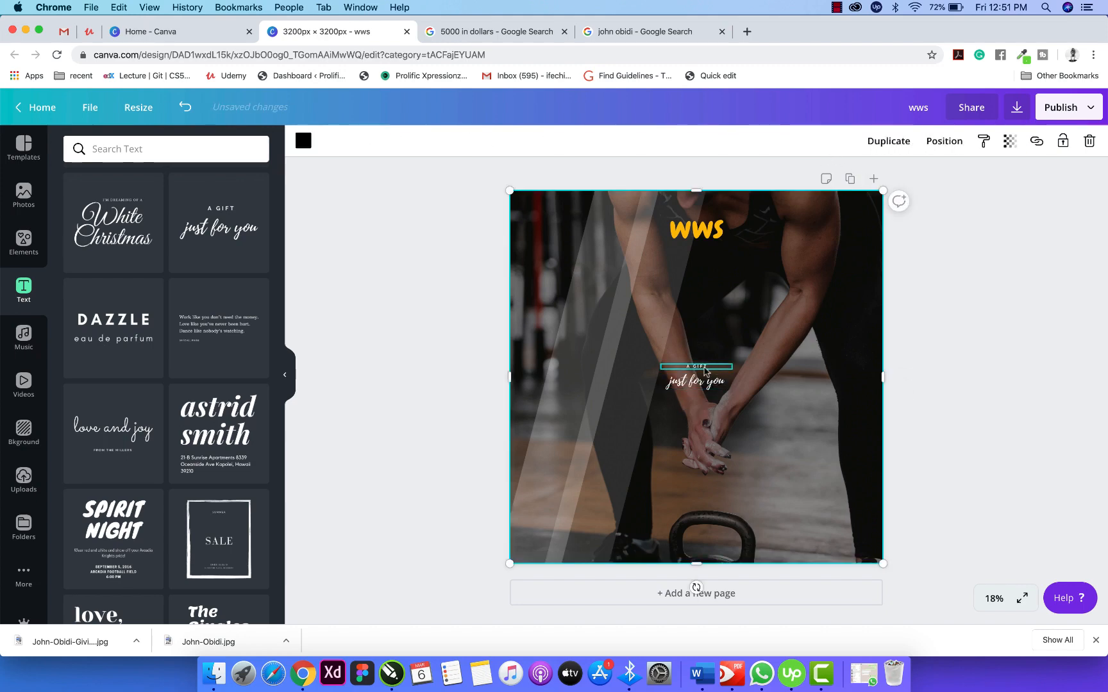
click(705, 368)
key(Delete)
Retype 'just for you' as an orange 'Women With Strength' tagline sized to fit under WWS.
click(703, 382)
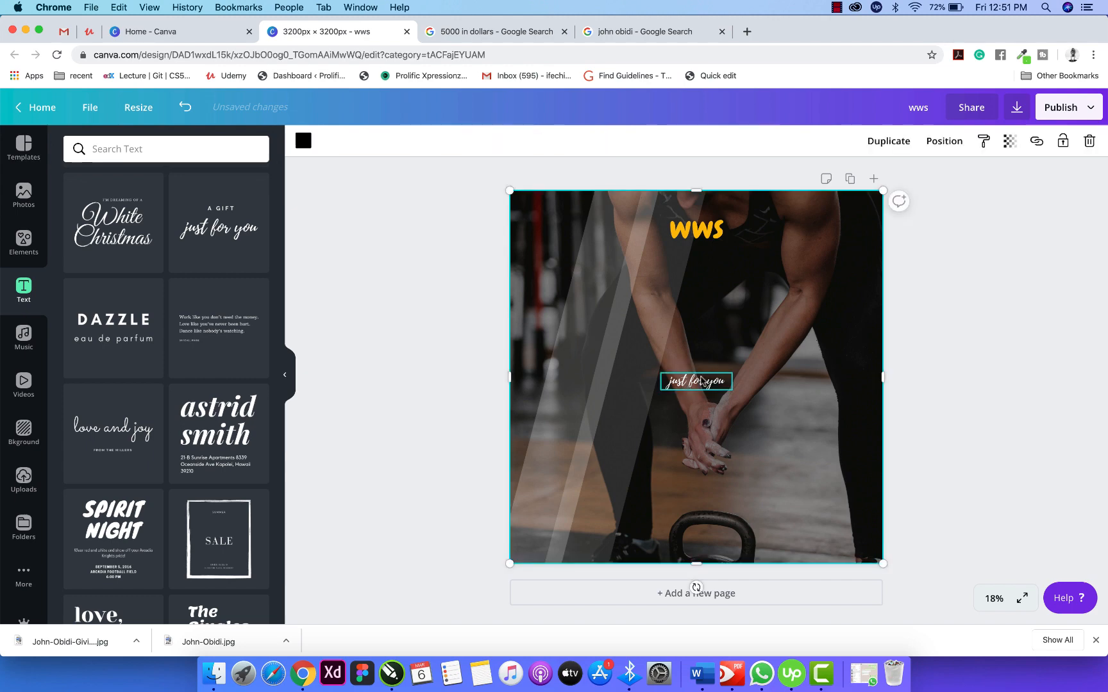
click(700, 377)
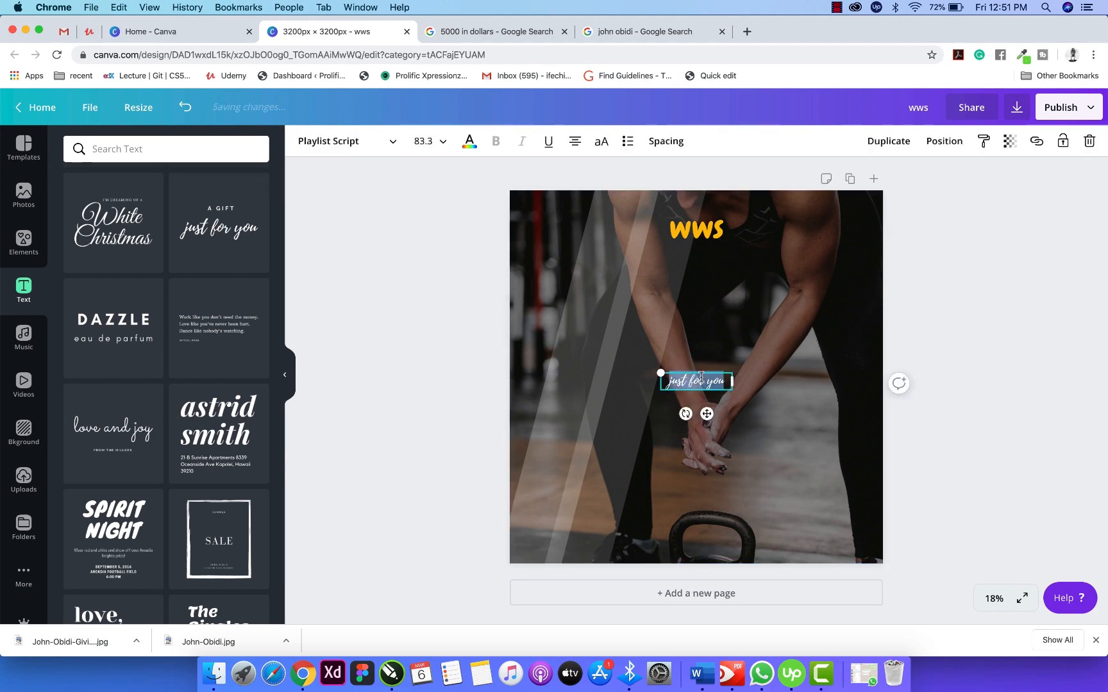
text(Women)
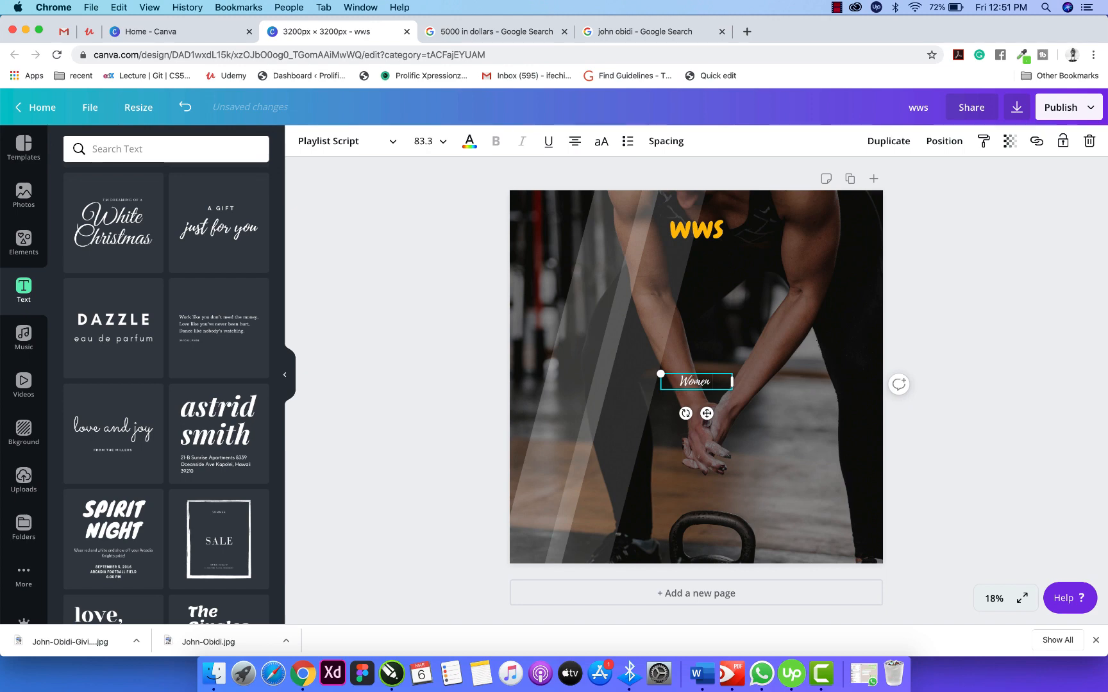
text( With Strength)
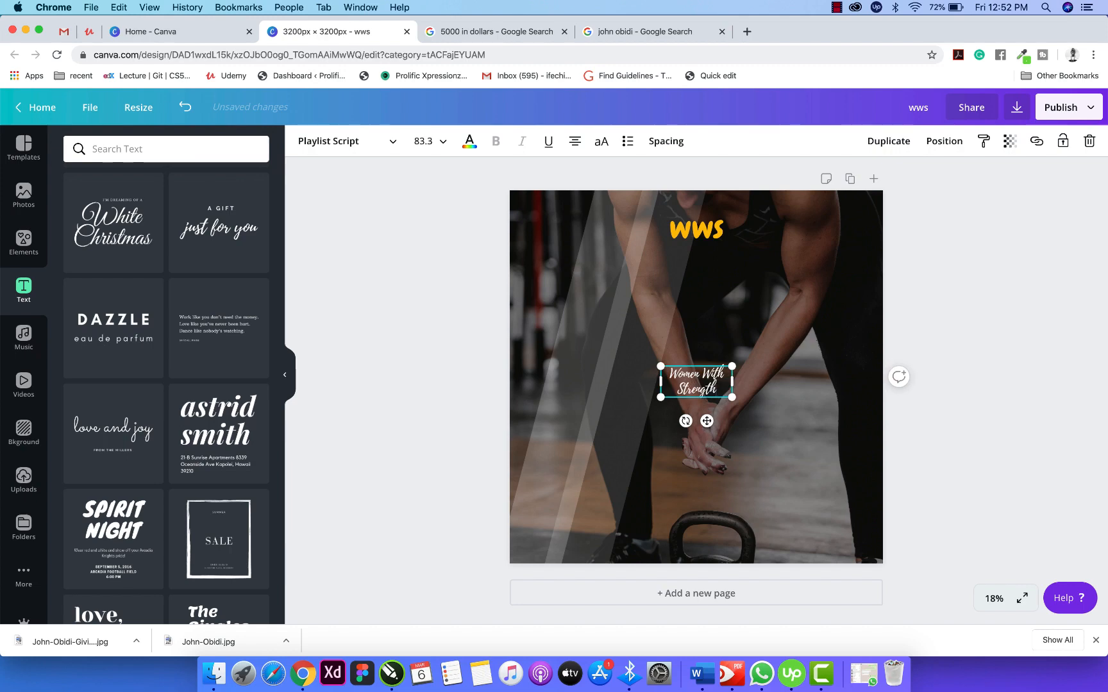
drag(731, 382, 707, 276)
click(472, 148)
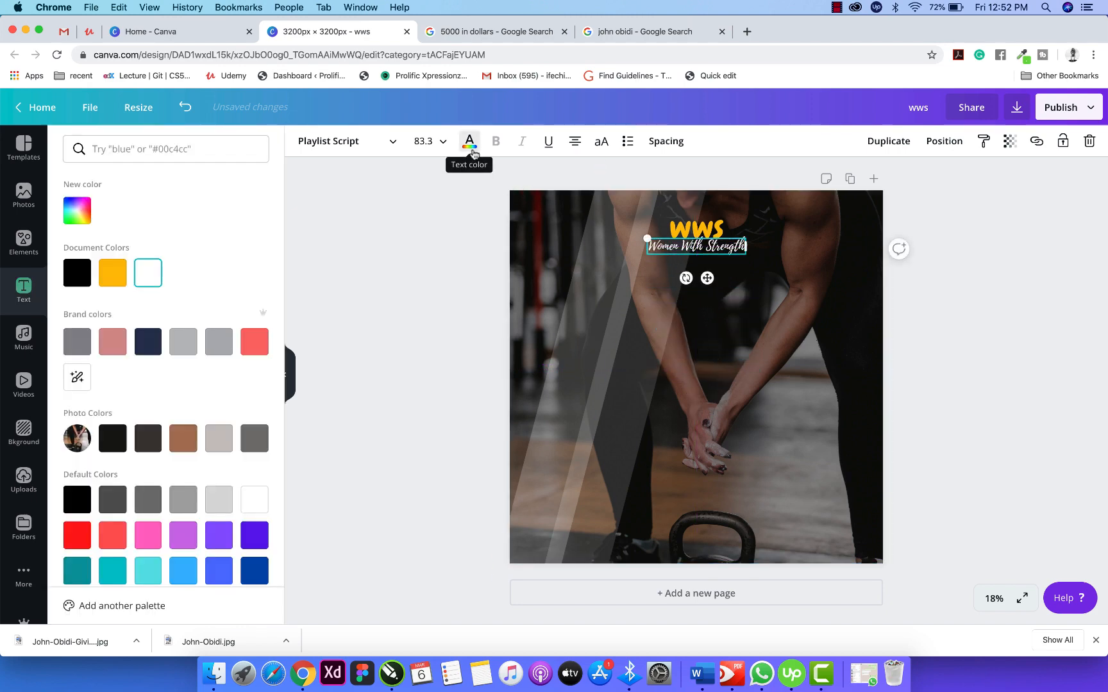
click(113, 272)
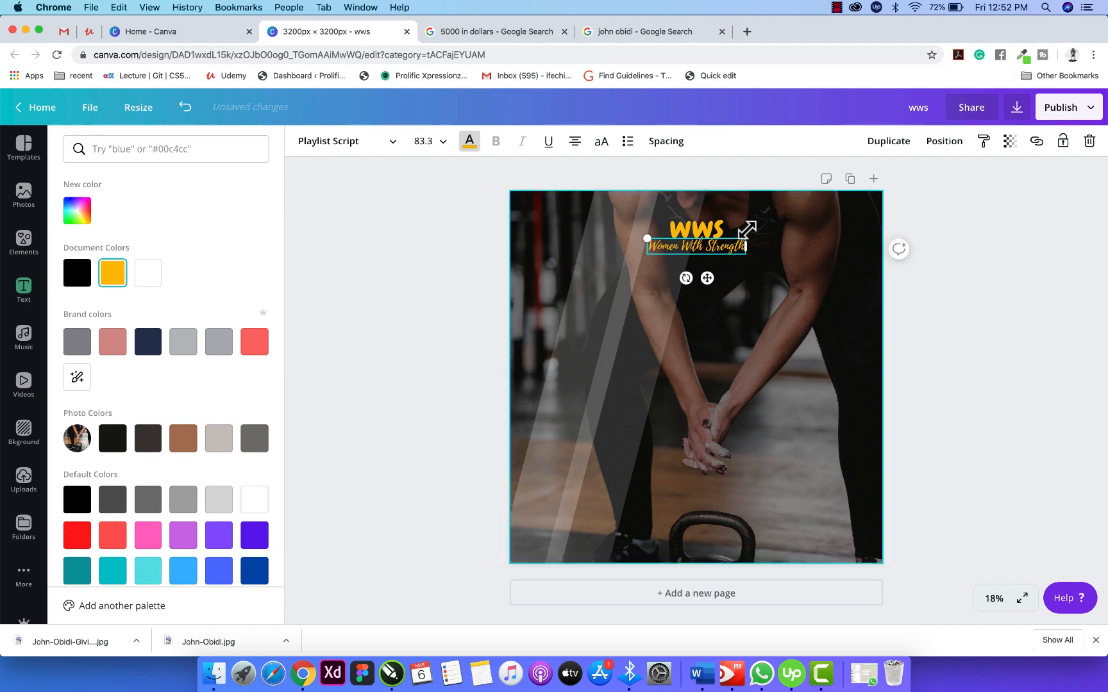
drag(742, 253, 726, 250)
click(987, 265)
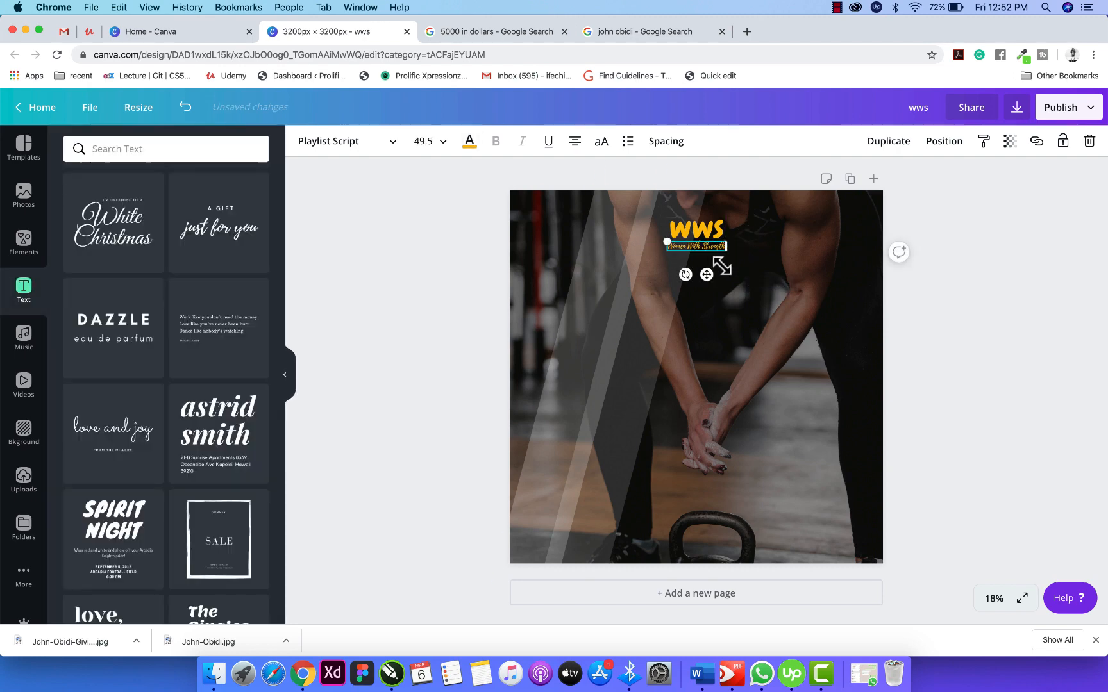
click(977, 310)
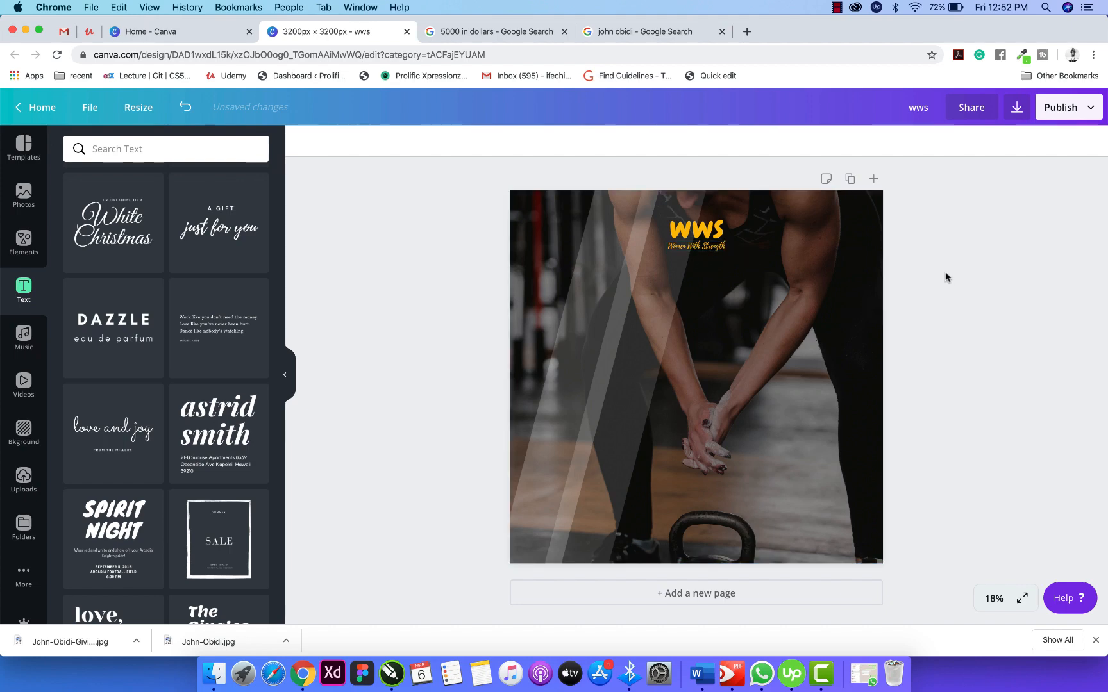
Group the WWS logo with the tagline and nudge the group slightly higher.
click(698, 247)
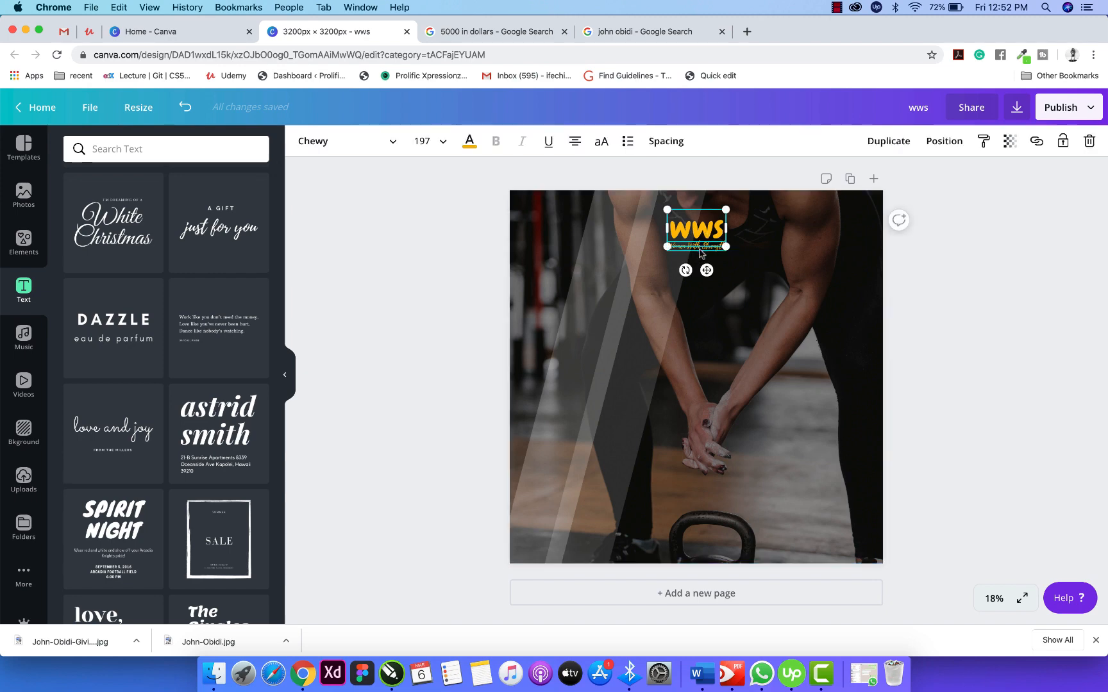
shift+click(701, 251)
click(869, 141)
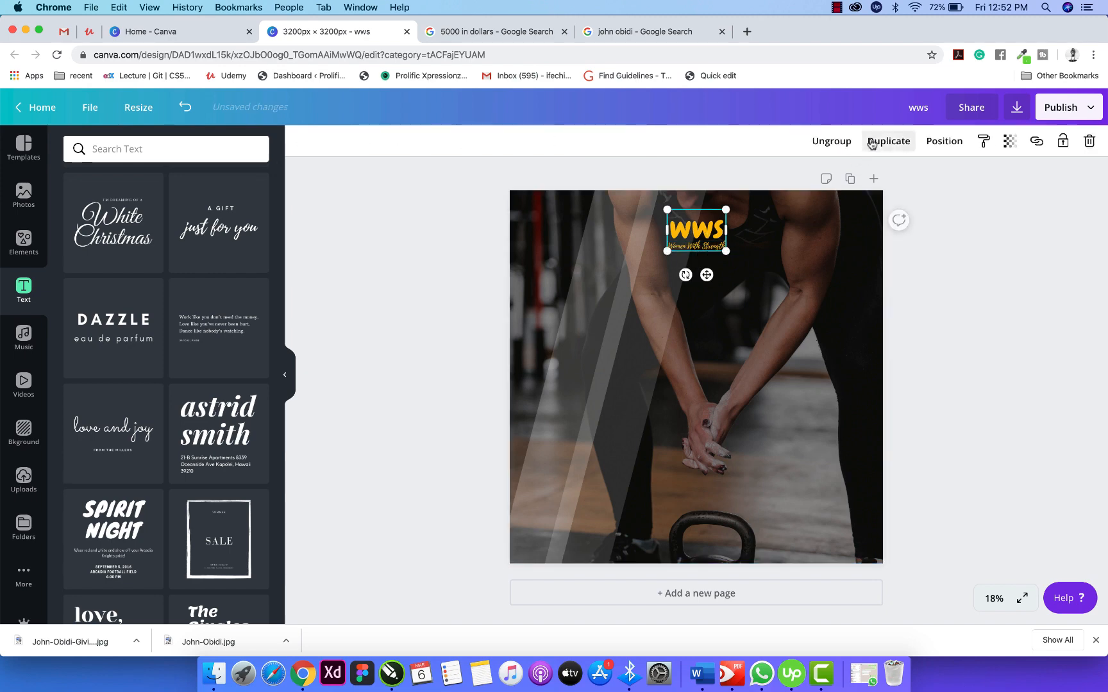
drag(706, 237, 705, 229)
click(923, 260)
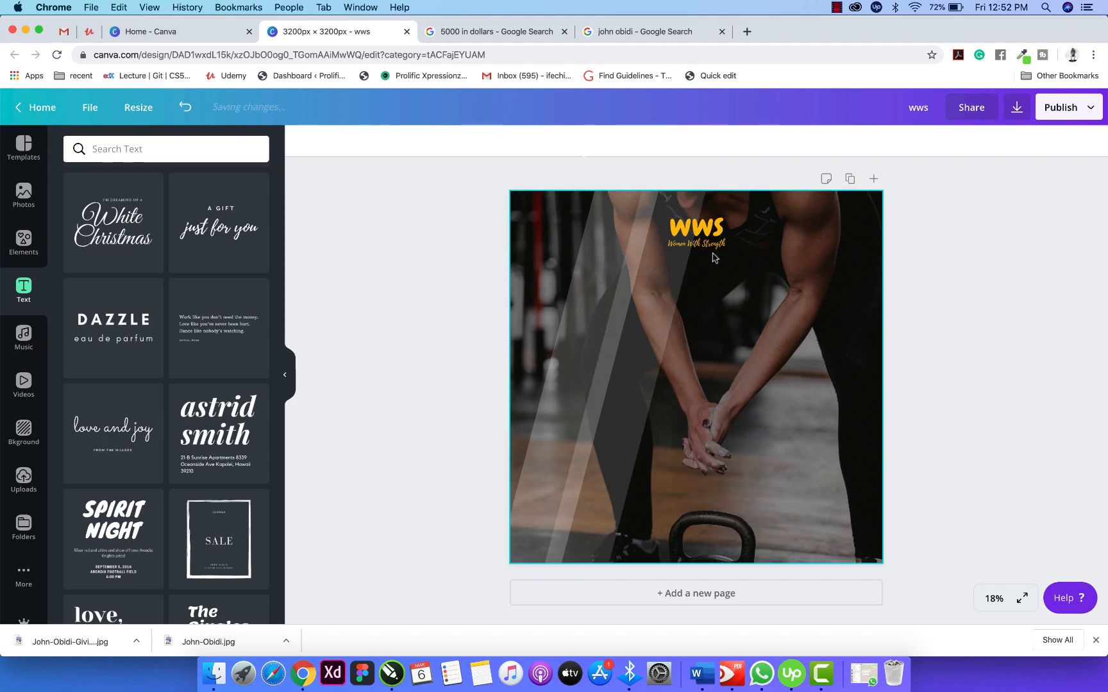
Add a circle from Elements > Shapes and shrink it.
scroll(715, 258, down, 2)
scroll(715, 258, up, 6)
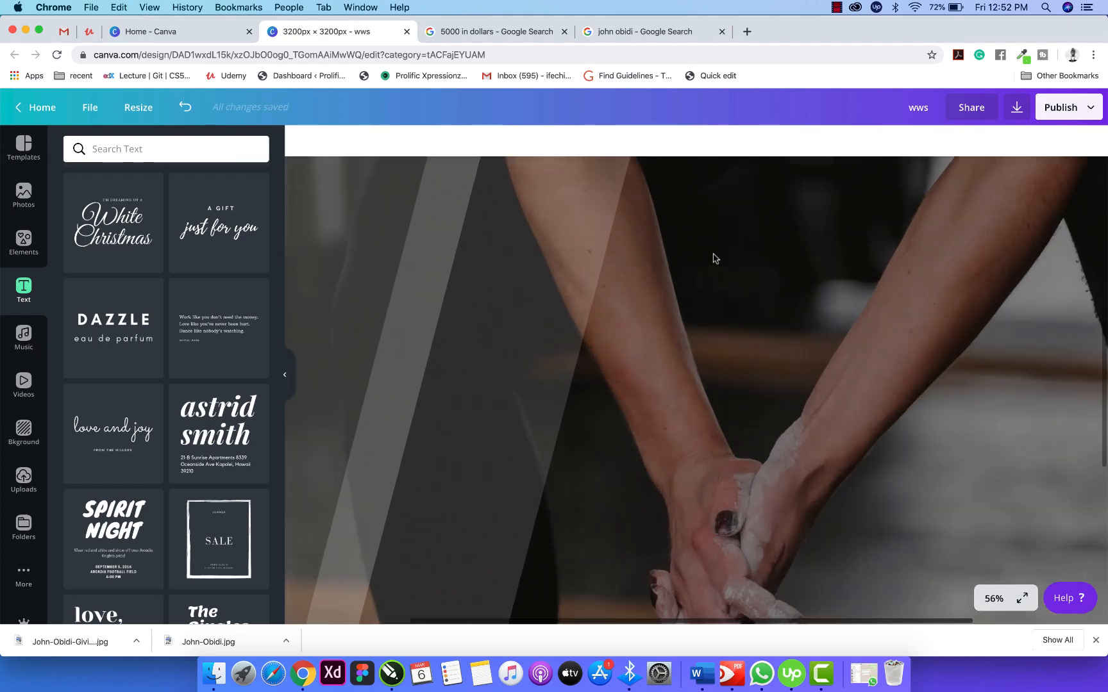
scroll(715, 257, down, 1)
scroll(715, 258, down, 3)
scroll(715, 258, up, 2)
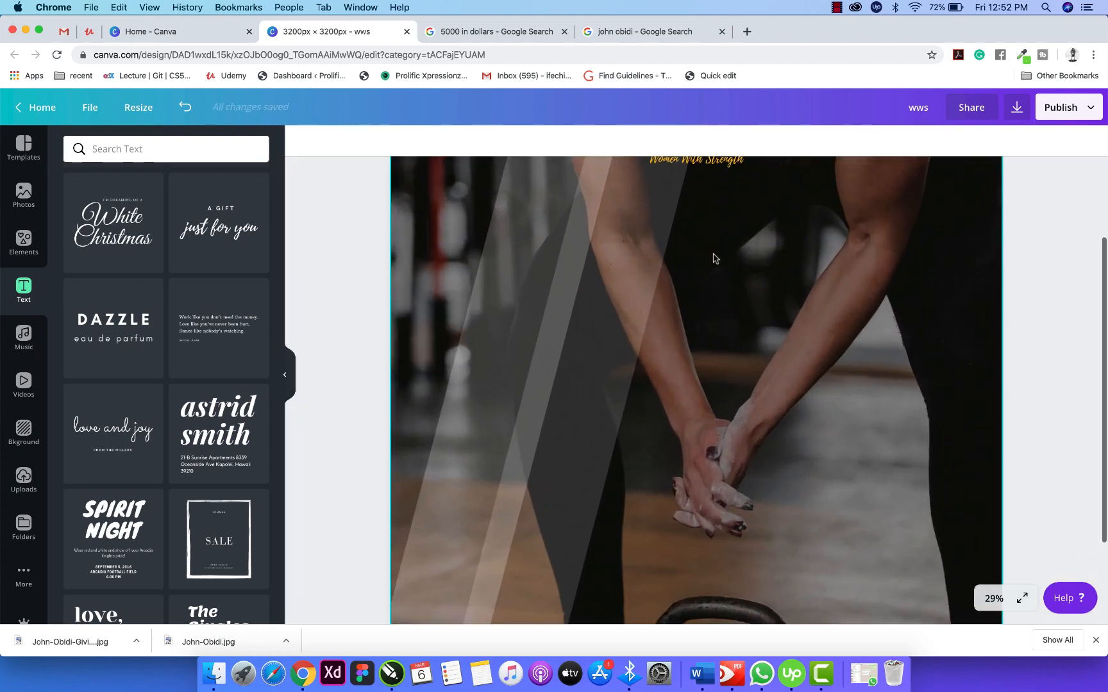
scroll(715, 258, up, 2)
scroll(166, 288, up, 5)
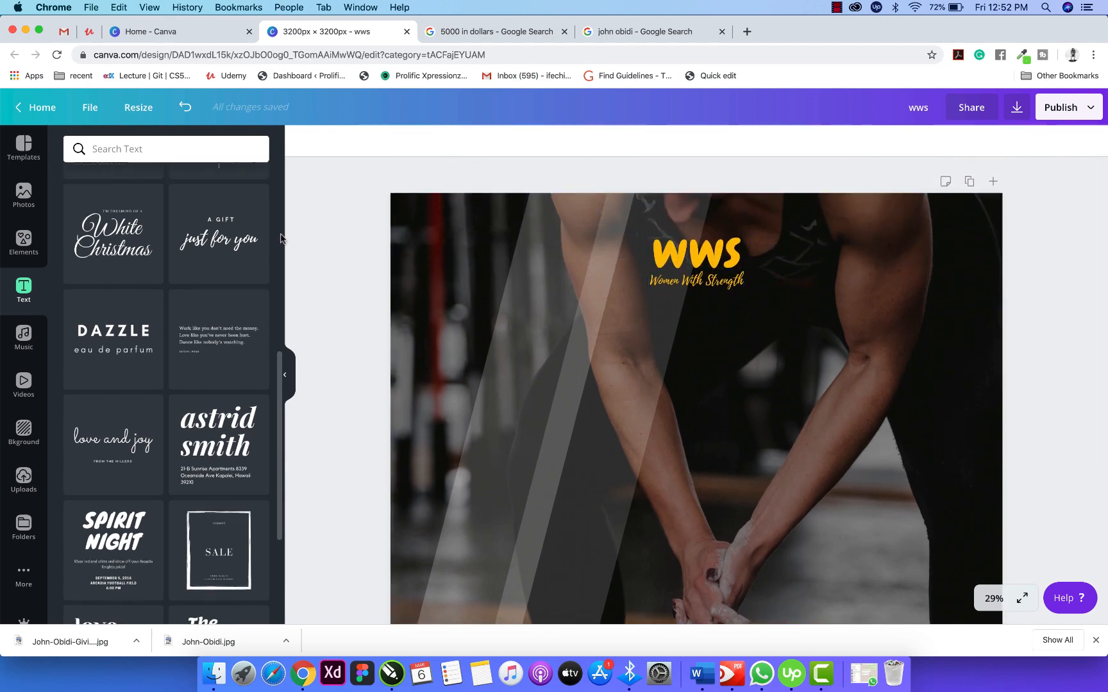
click(23, 238)
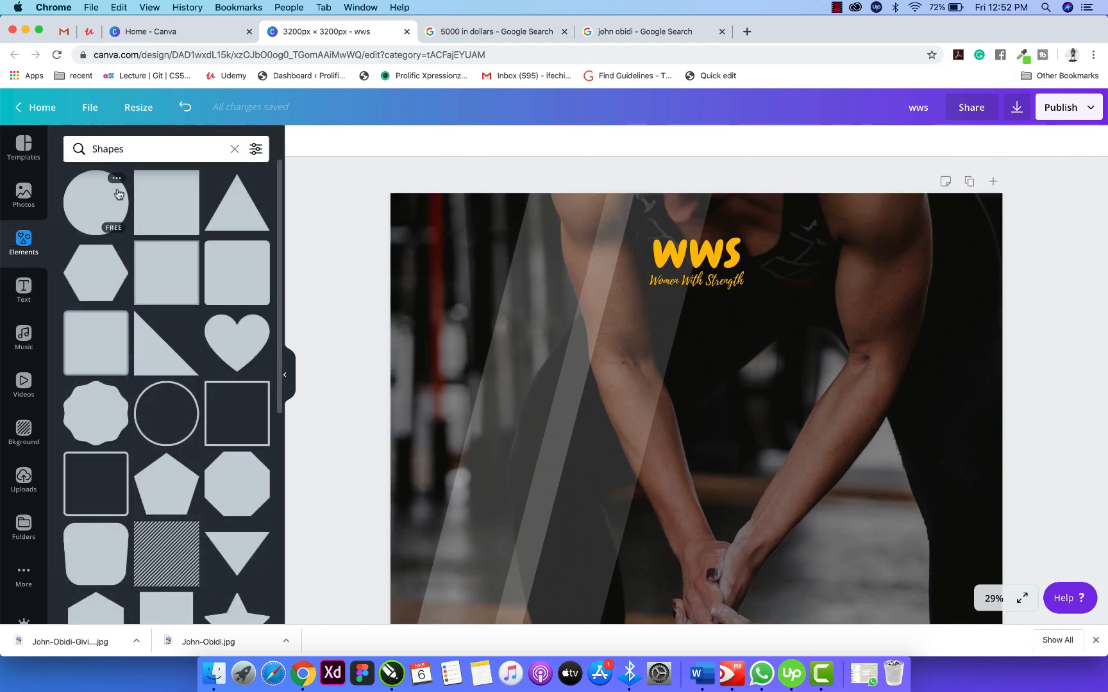
click(114, 193)
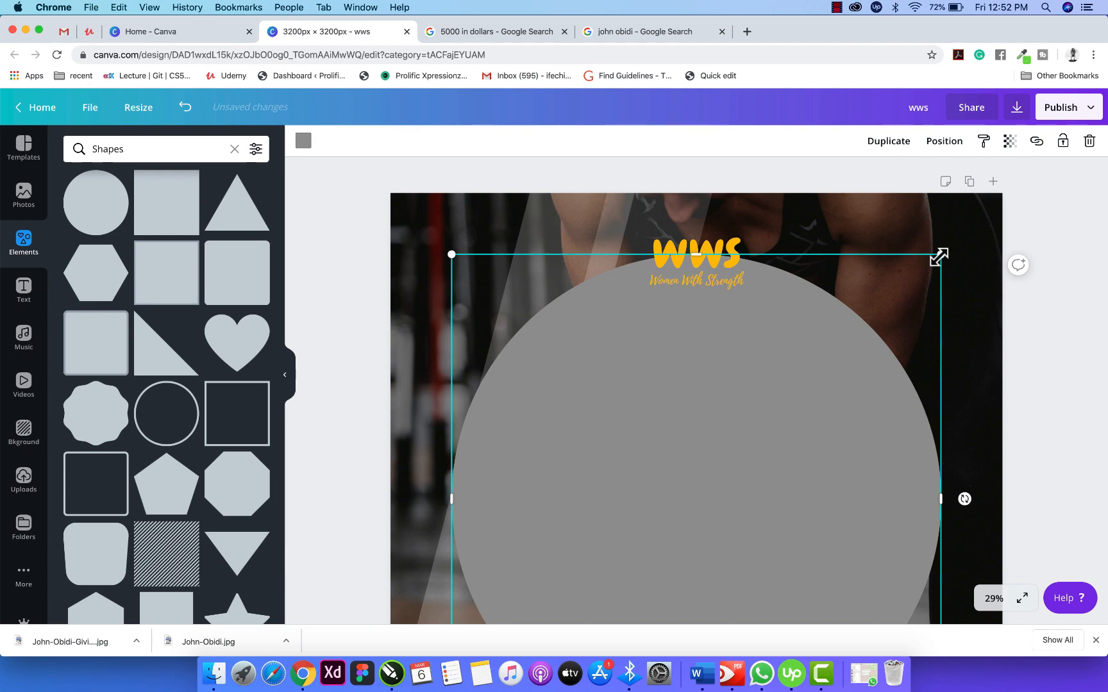
drag(941, 255, 734, 290)
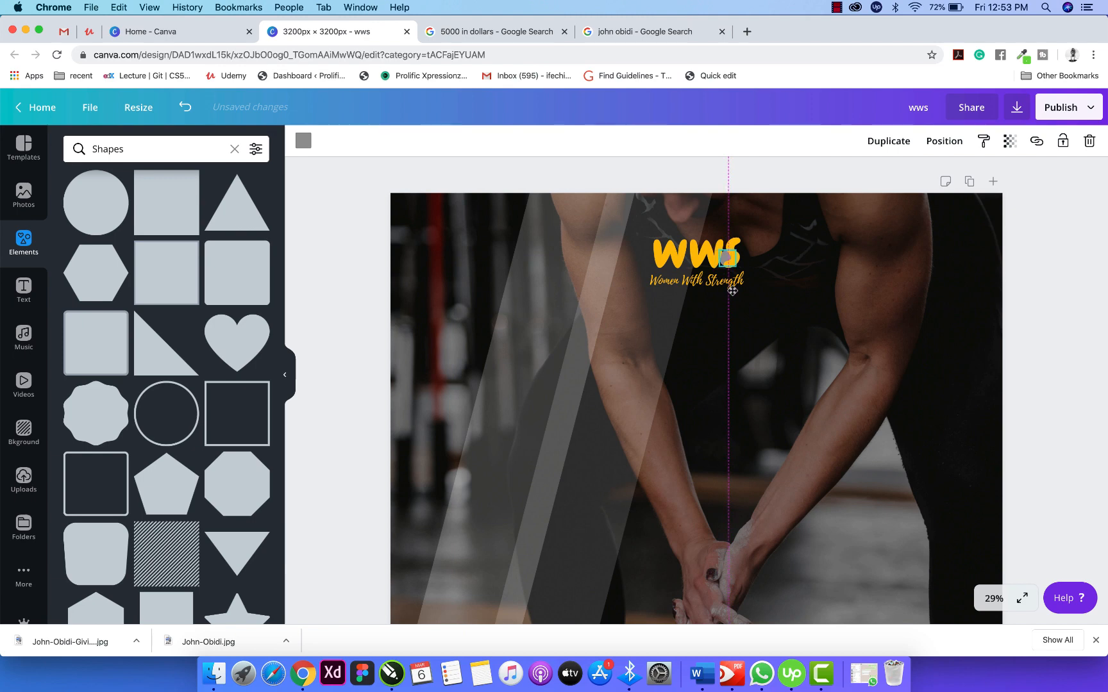
Size the circle to 115 px behind the final S and colour it white.
scroll(734, 290, down, 3)
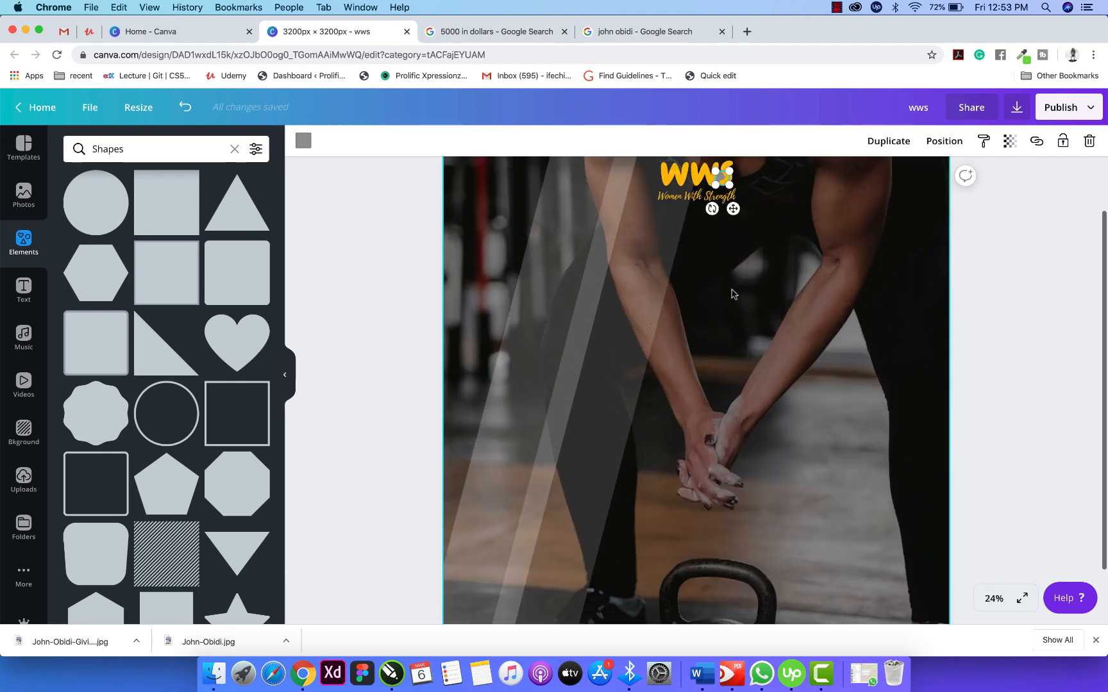
scroll(733, 292, up, 2)
scroll(732, 292, up, 3)
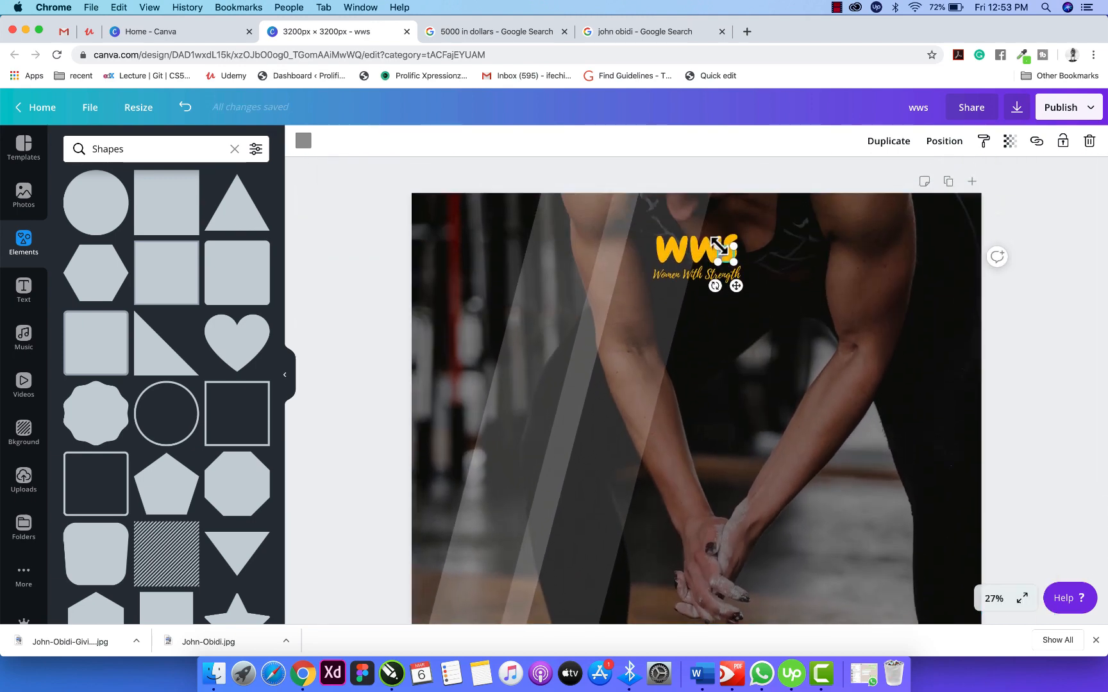
drag(716, 244, 694, 227)
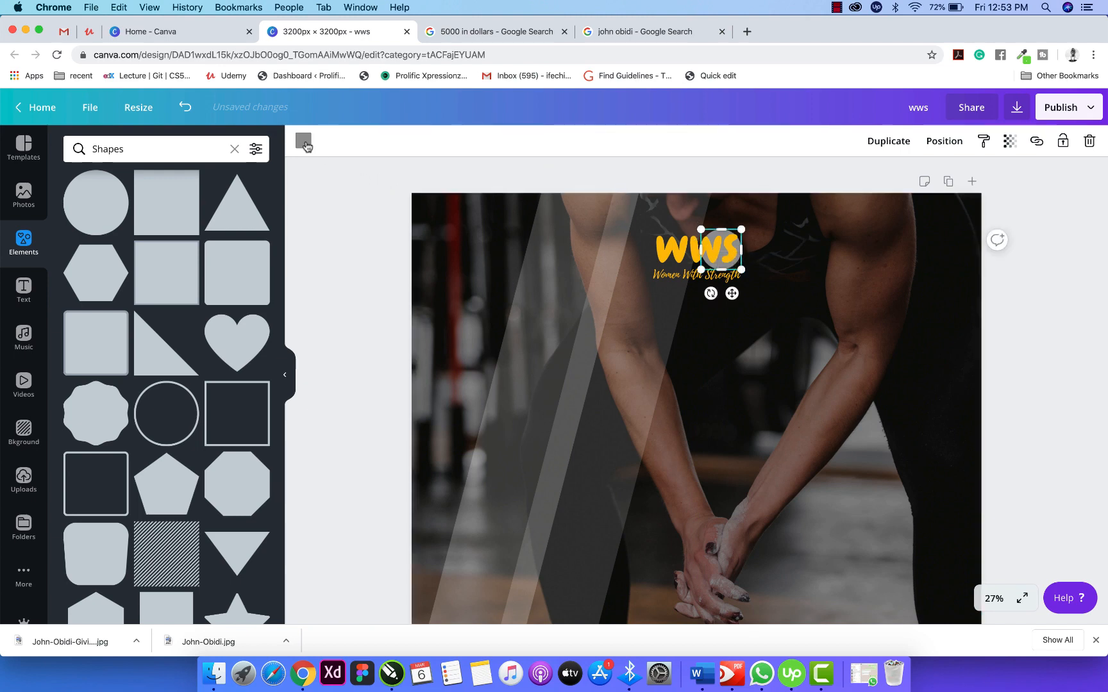
click(305, 145)
click(182, 273)
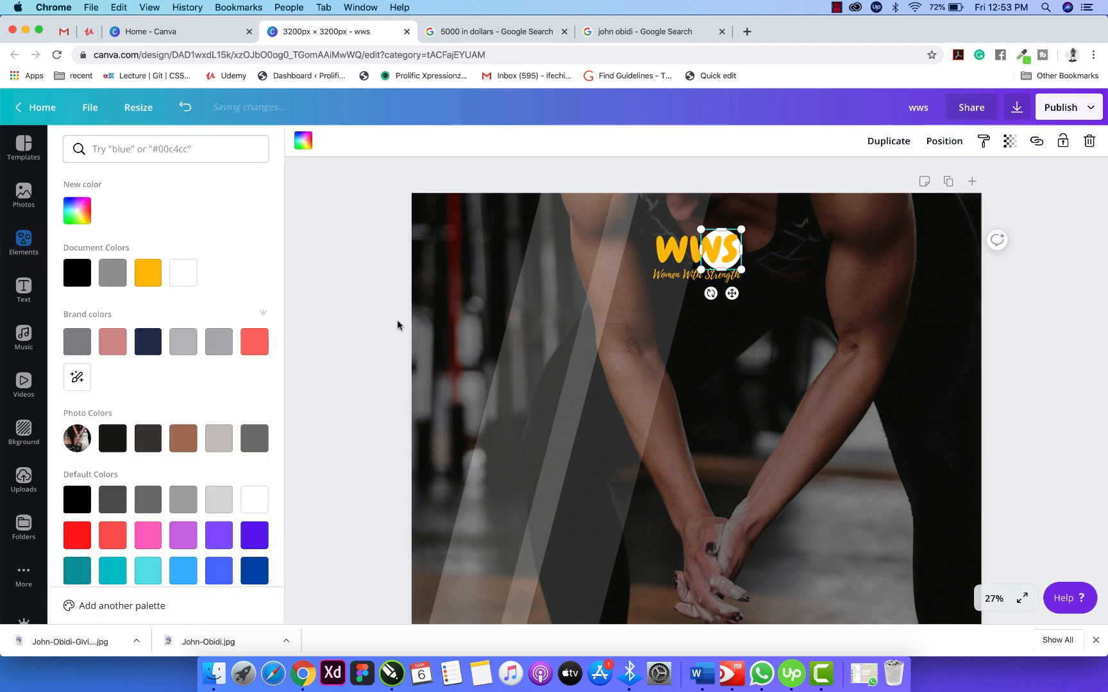
click(398, 325)
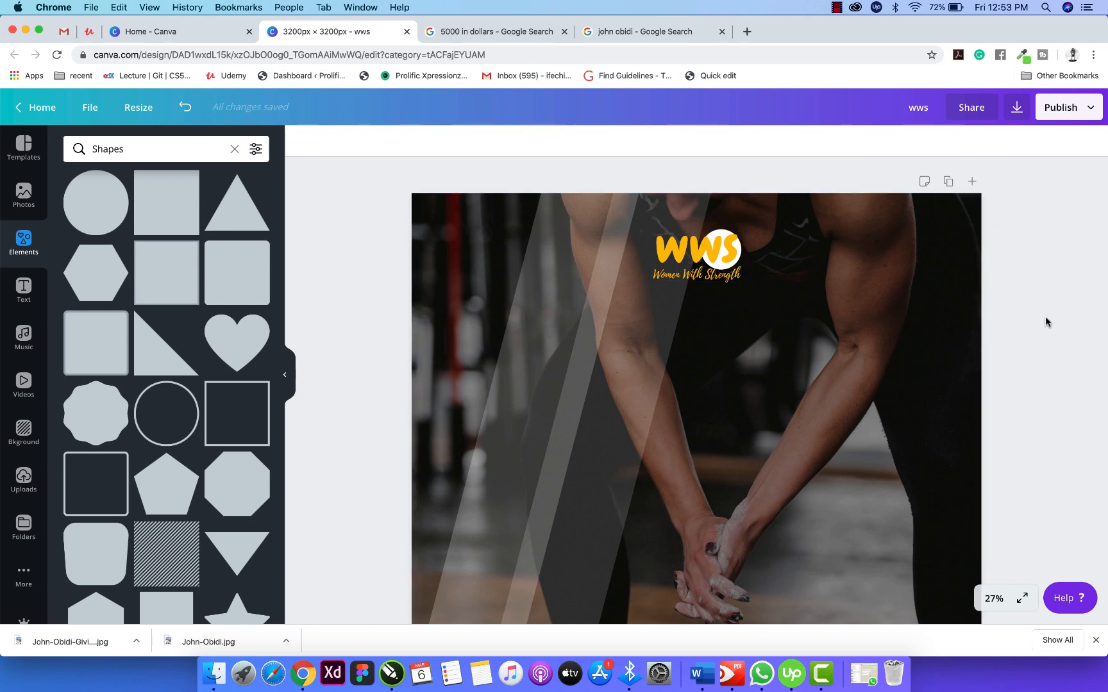
scroll(683, 343, up, 3)
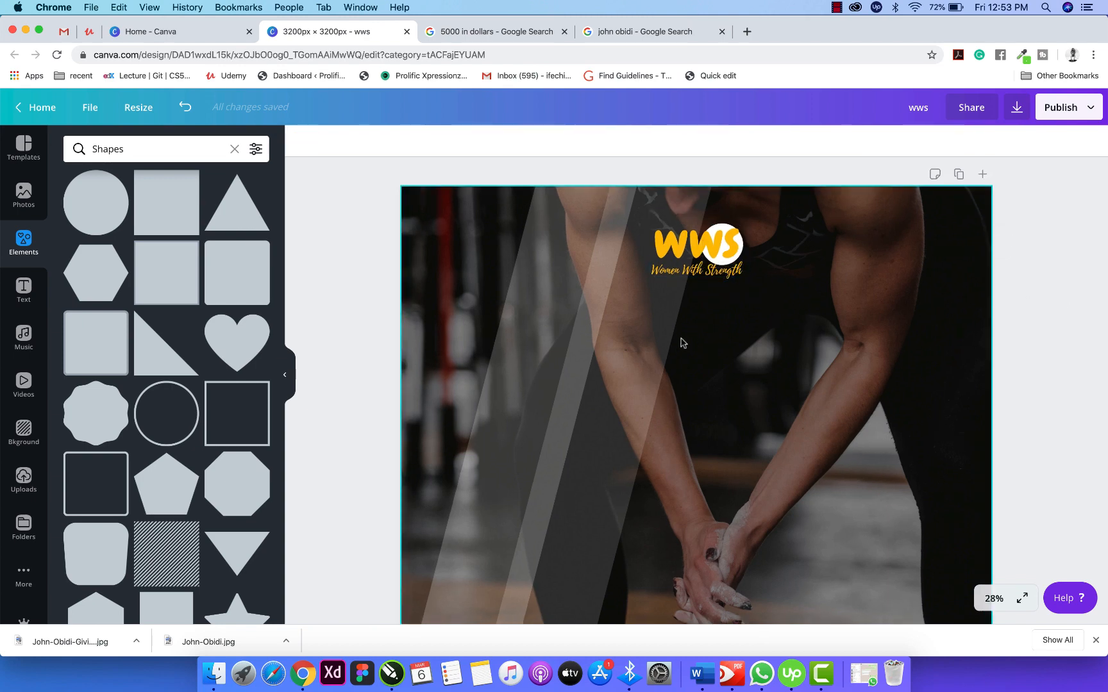
scroll(683, 341, down, 5)
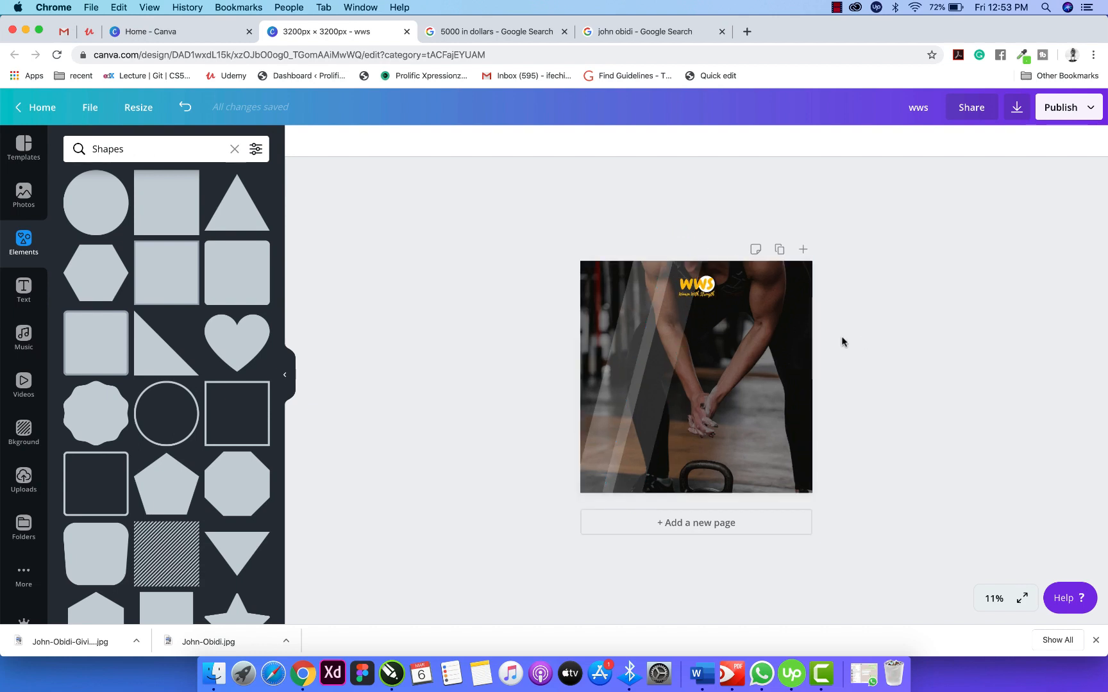
scroll(763, 352, up, 3)
scroll(762, 353, down, 2)
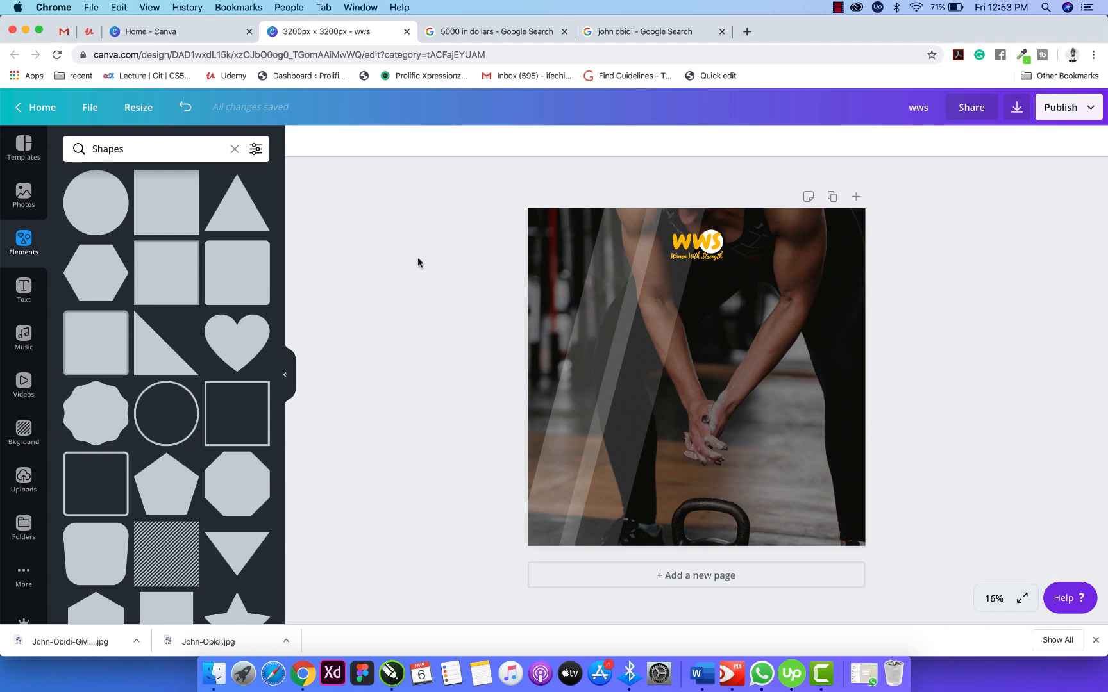
click(24, 288)
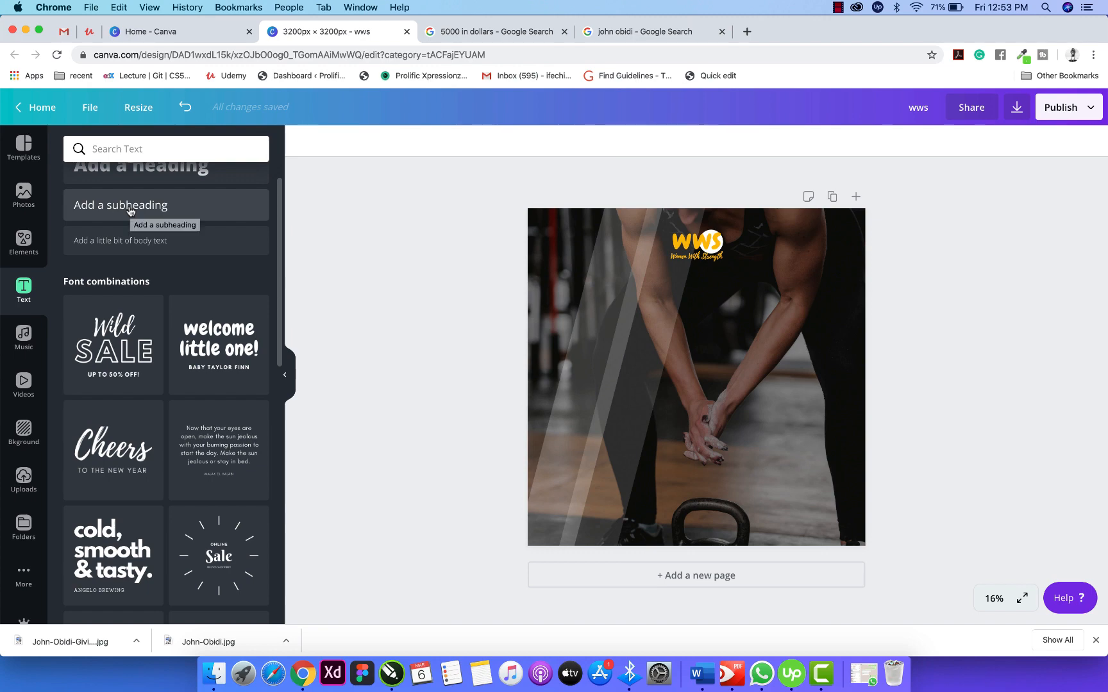
Add the 'cold, smooth & tasty' text combination, ungroup it, and delete the ANGELO BREWING subtitle.
scroll(185, 362, down, 3)
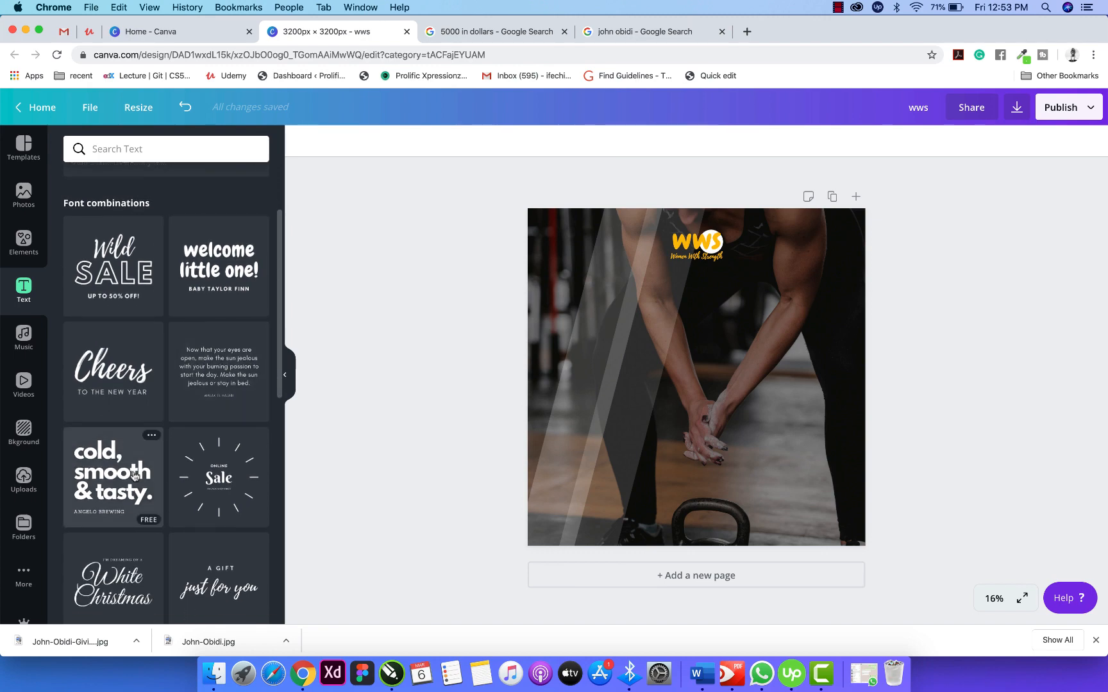
click(114, 474)
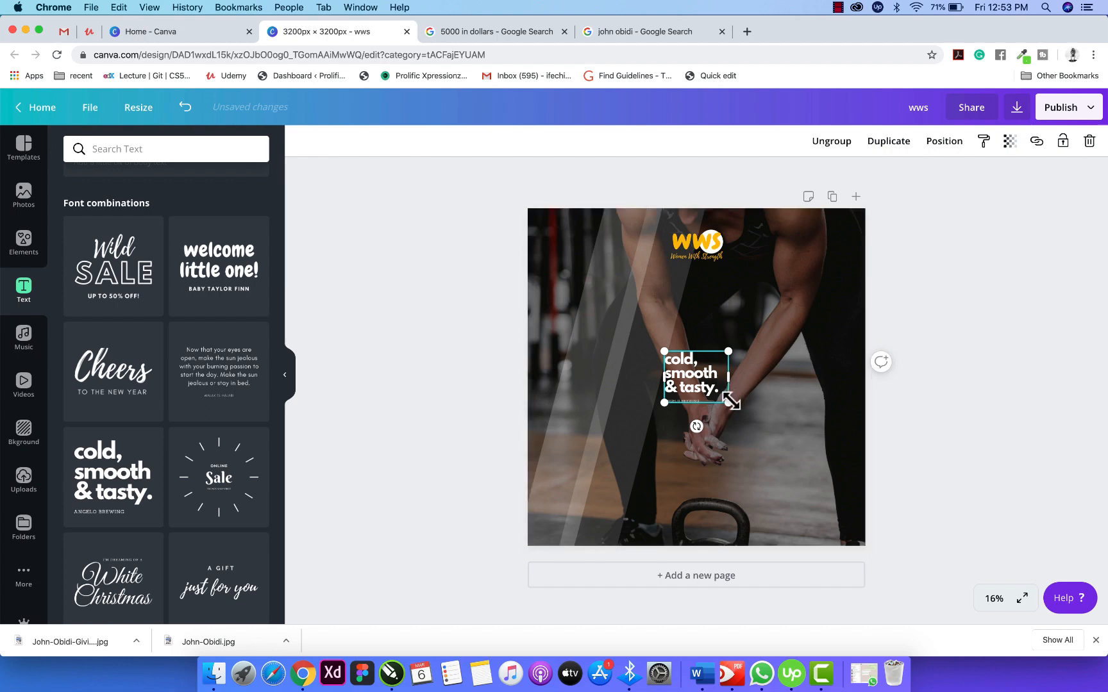
drag(732, 409, 807, 459)
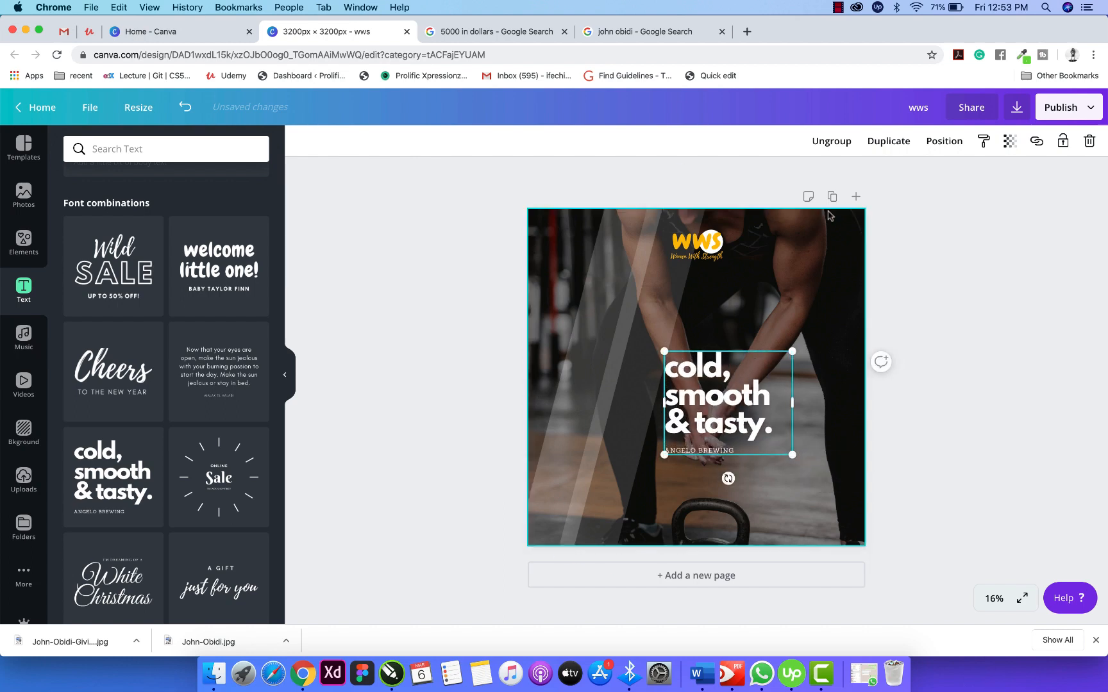
click(829, 143)
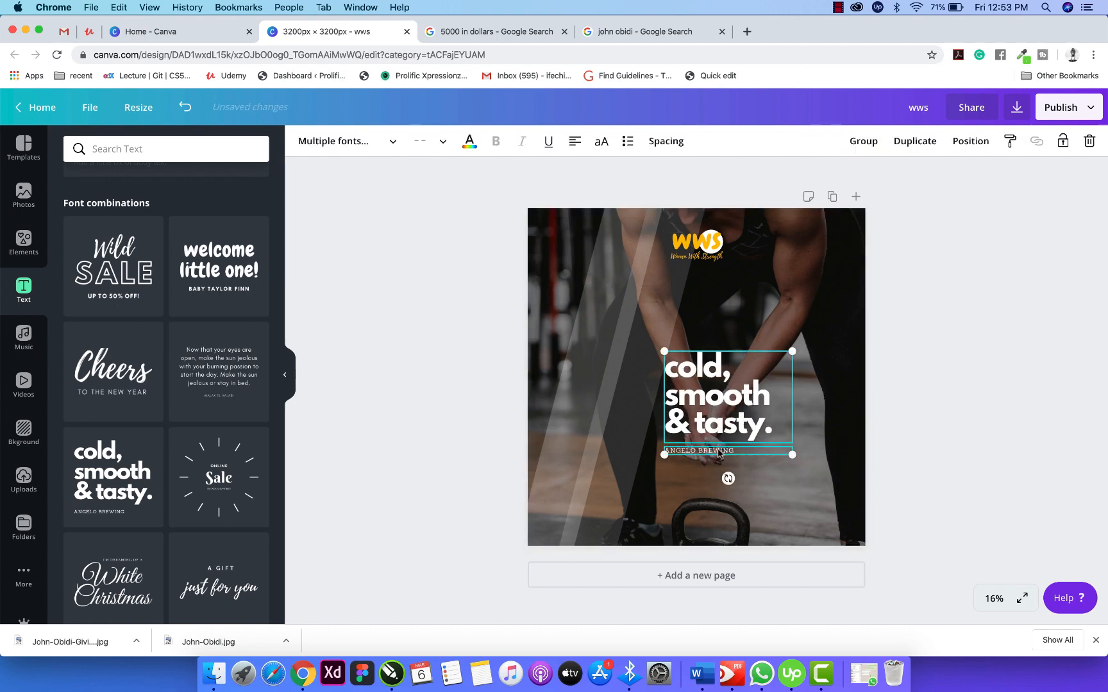
click(771, 519)
click(719, 452)
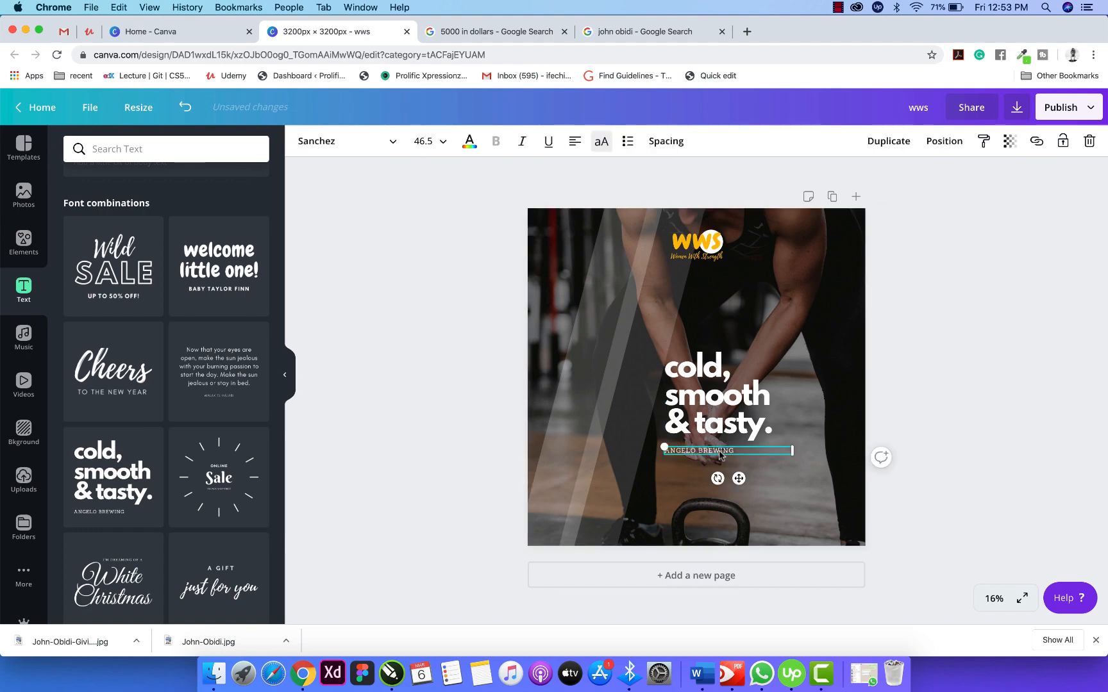
key(Delete)
Replace the headline with 'Priceless' on one line and move it under the WWS logo.
click(713, 428)
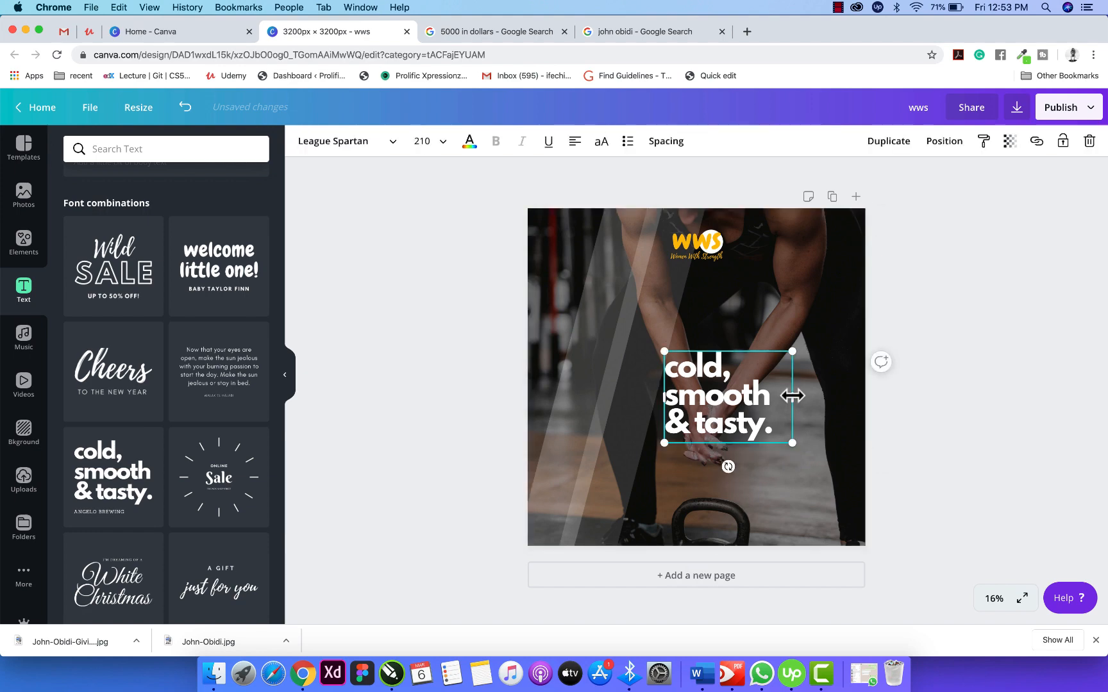
drag(793, 398, 697, 327)
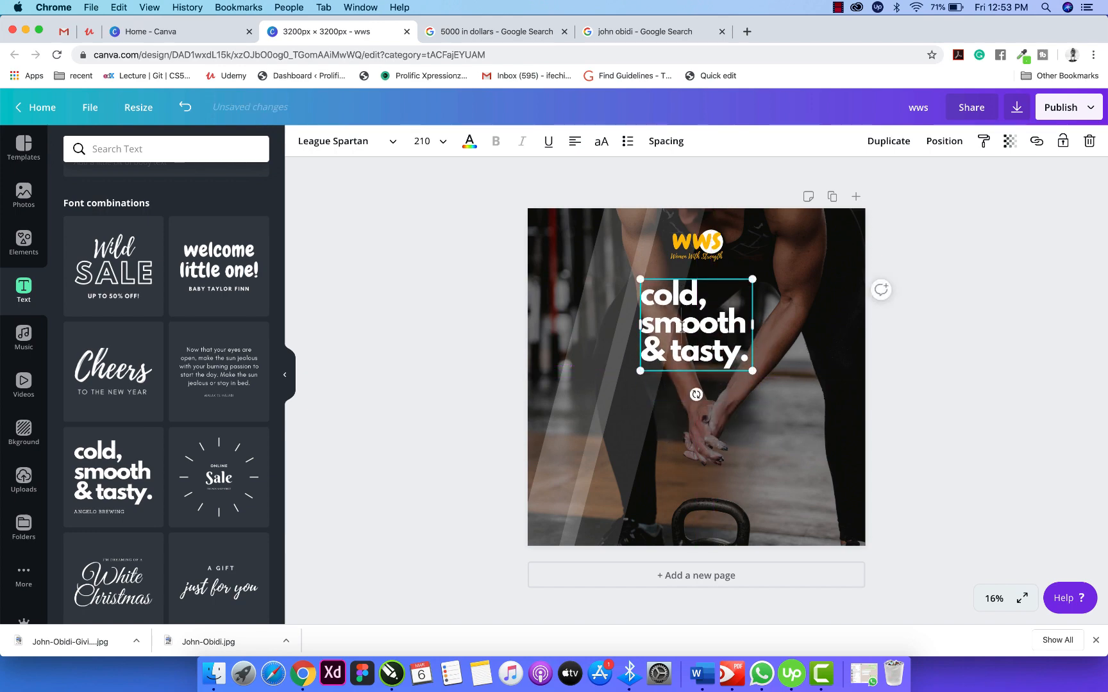
double_click(681, 324)
triple_click(681, 324)
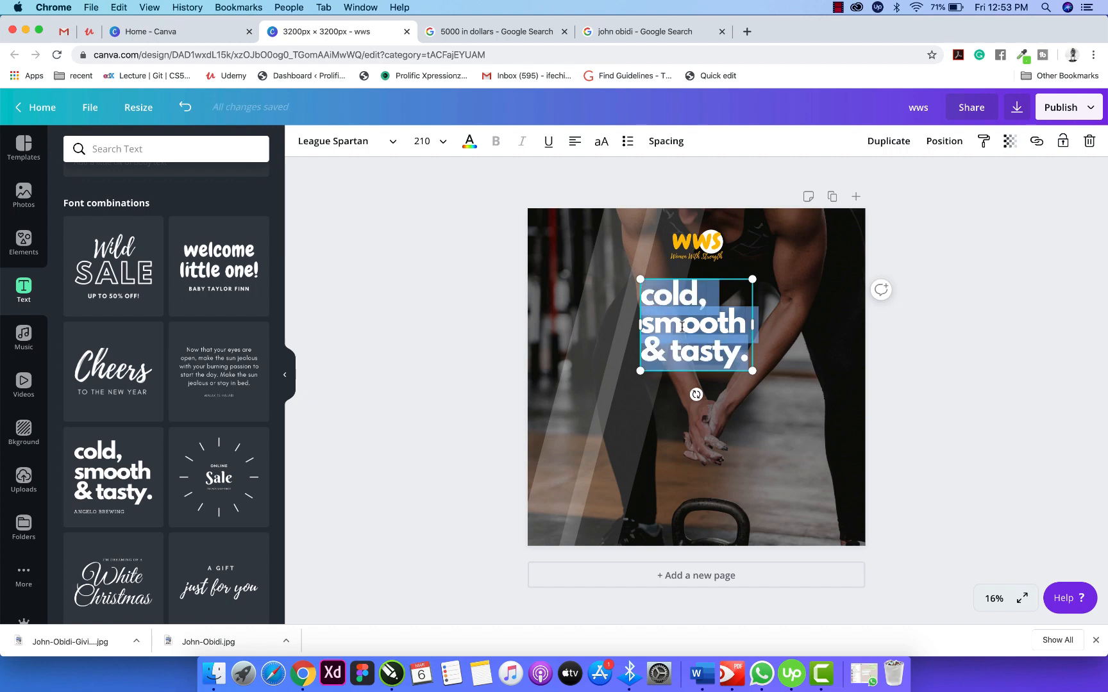
text(Pricel)
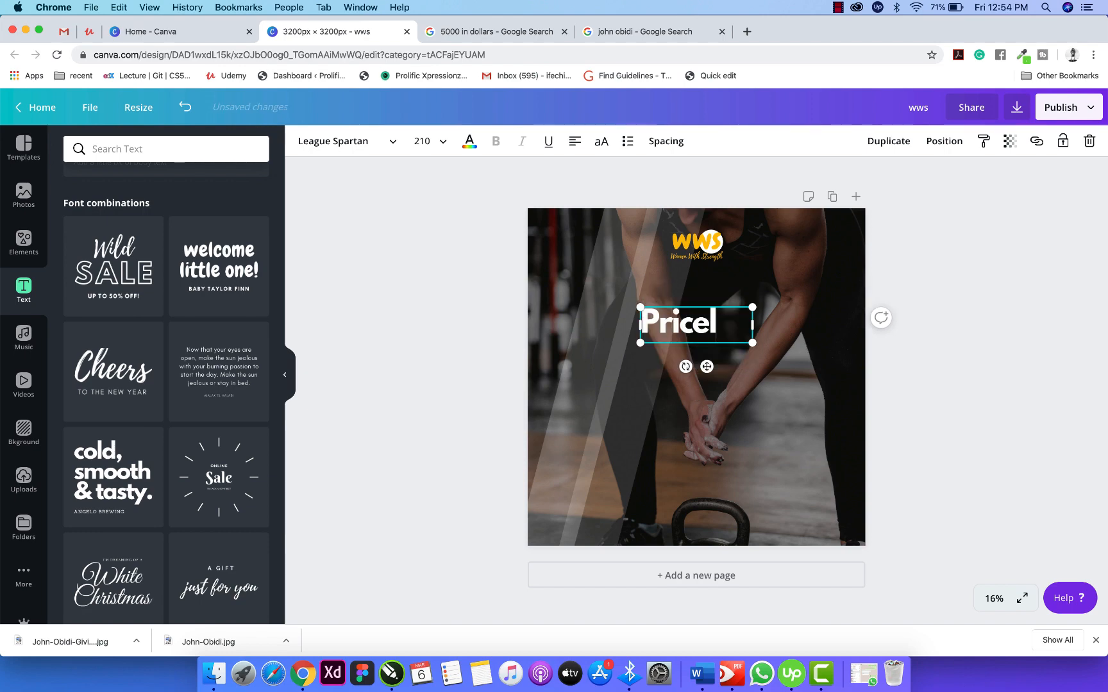
text(ess)
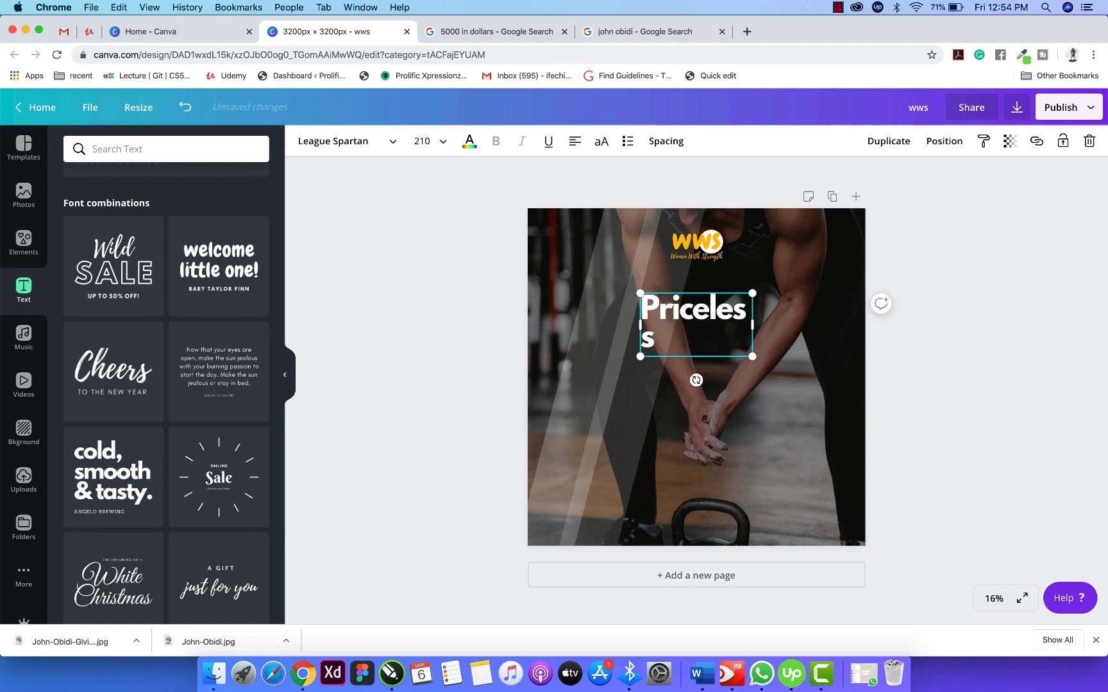
drag(755, 322, 760, 325)
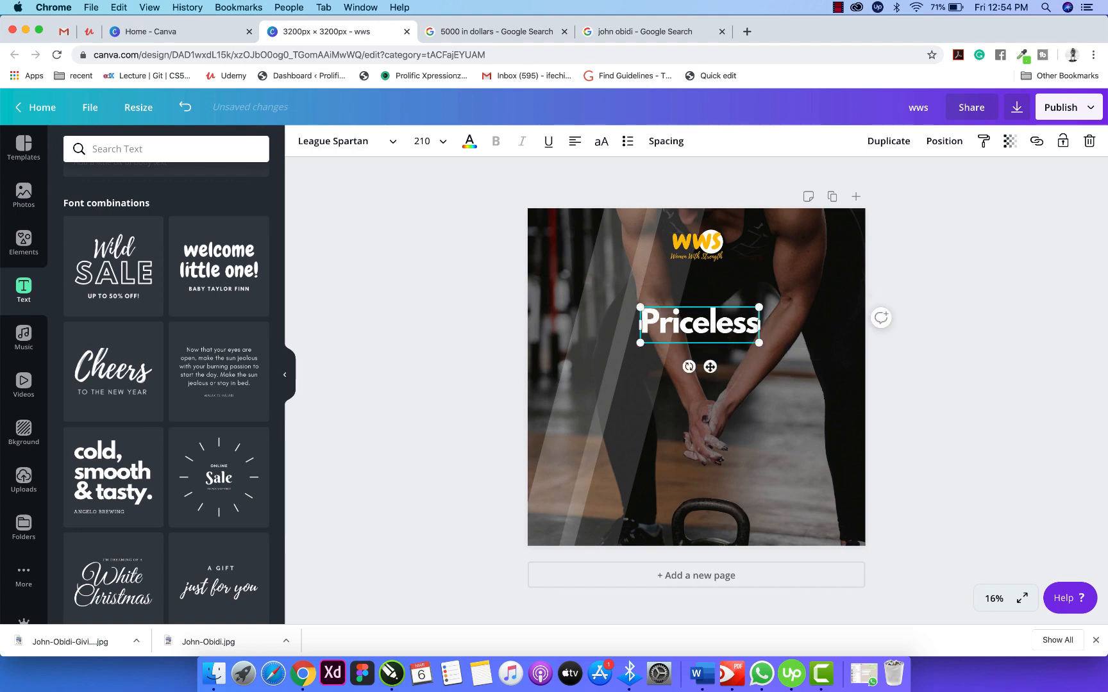
drag(710, 367, 709, 337)
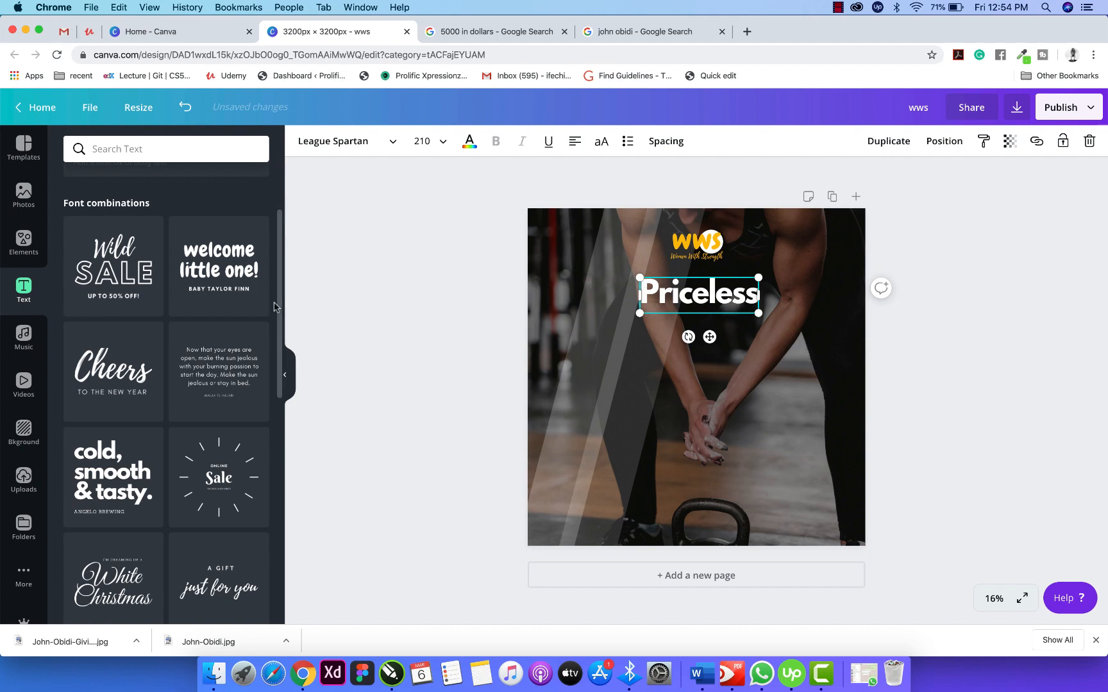
click(295, 314)
Add the Kayla Marie text template, ungroup it, and delete the HERE'S TO YOU and birthday lines.
scroll(181, 449, down, 3)
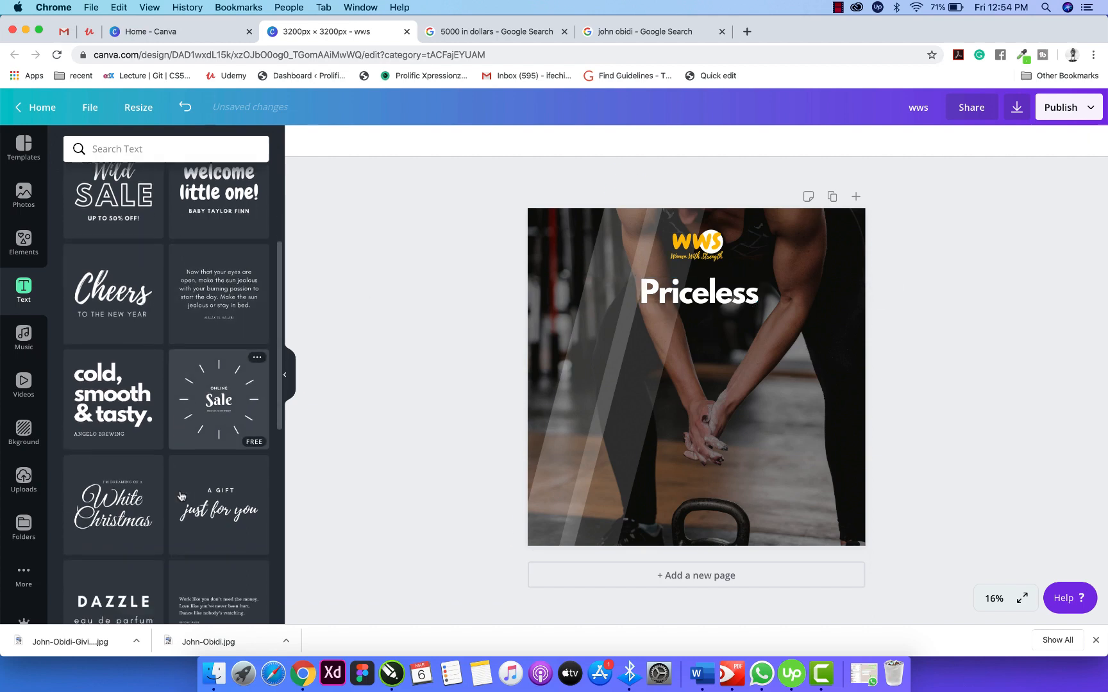
scroll(181, 495, down, 3)
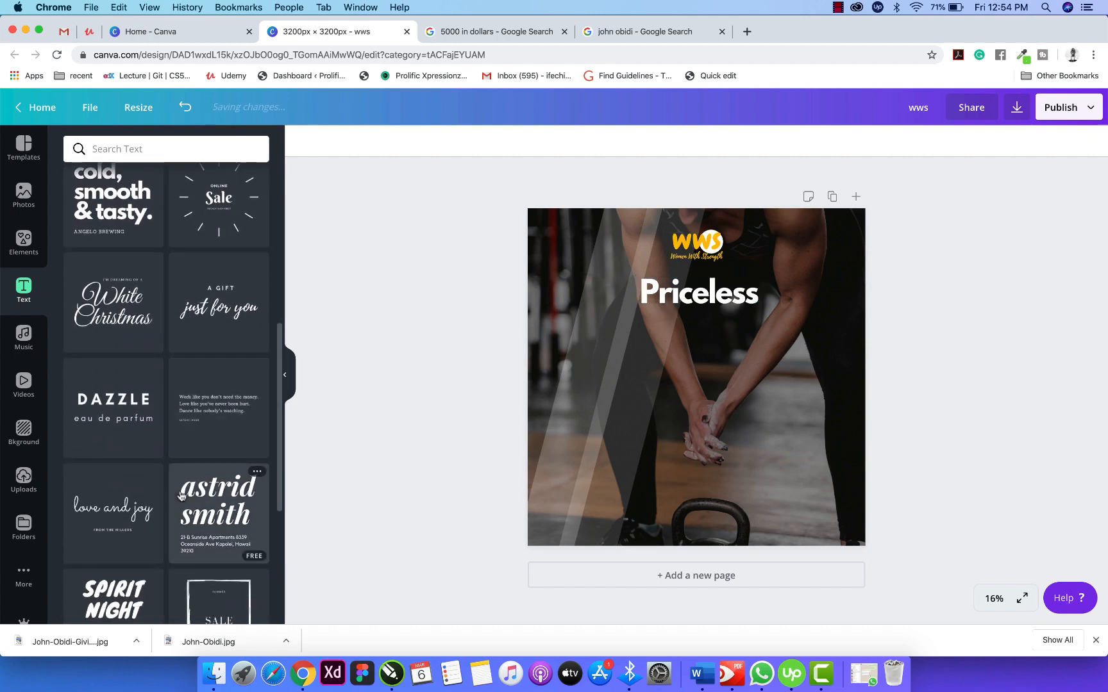
scroll(181, 495, down, 5)
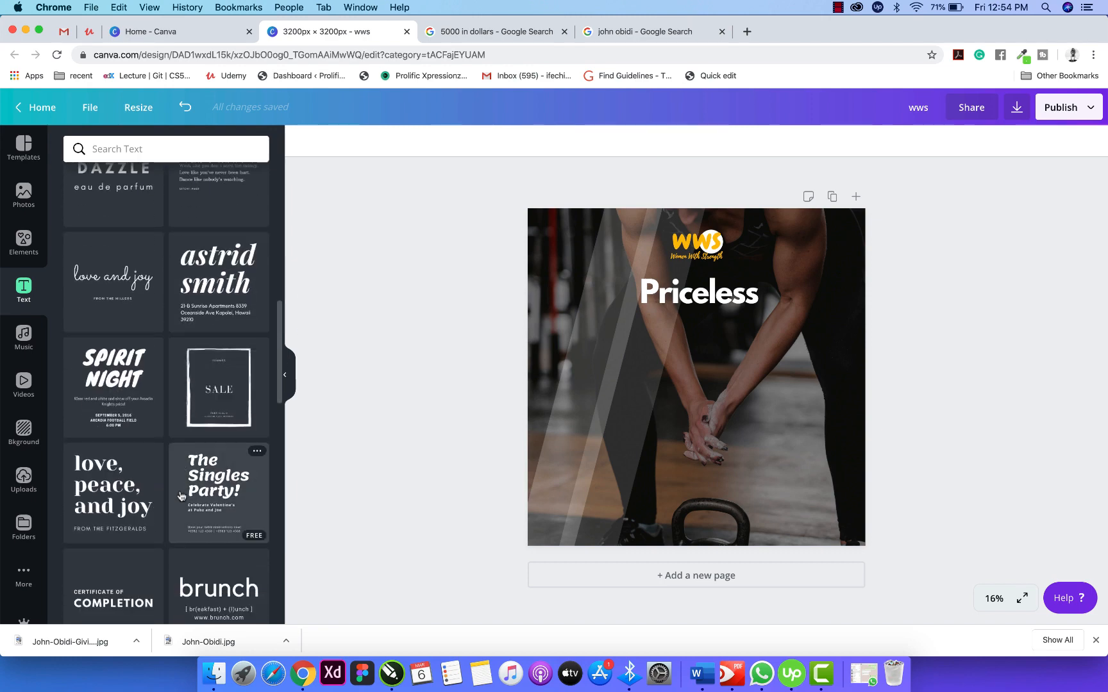
scroll(181, 495, down, 10)
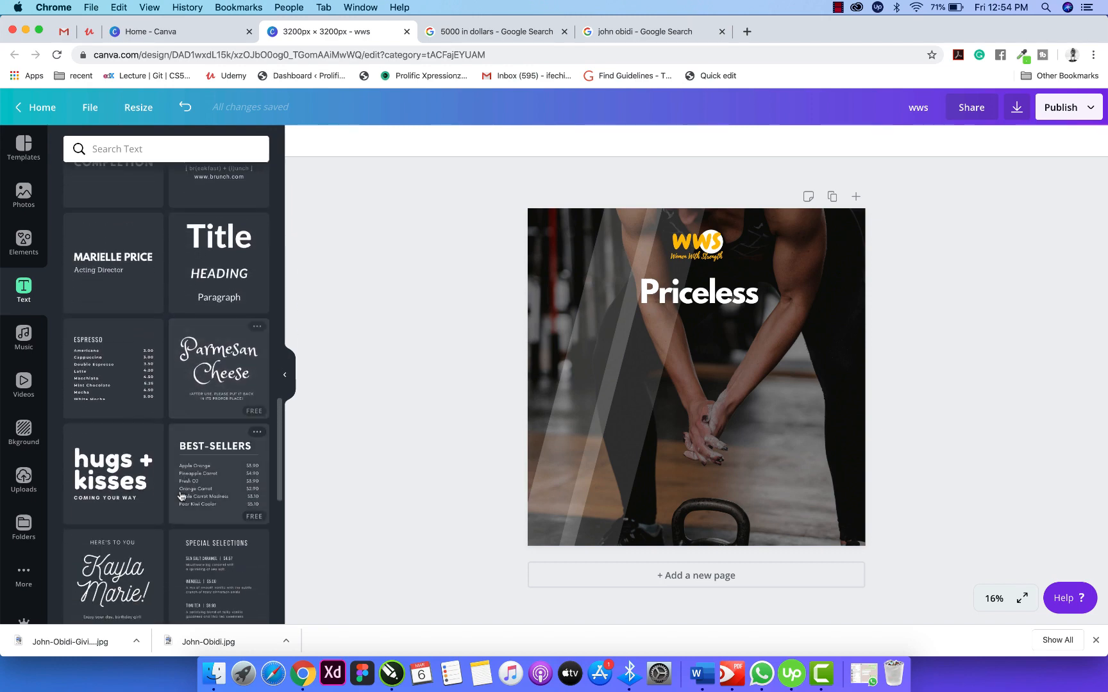
scroll(182, 496, down, 1)
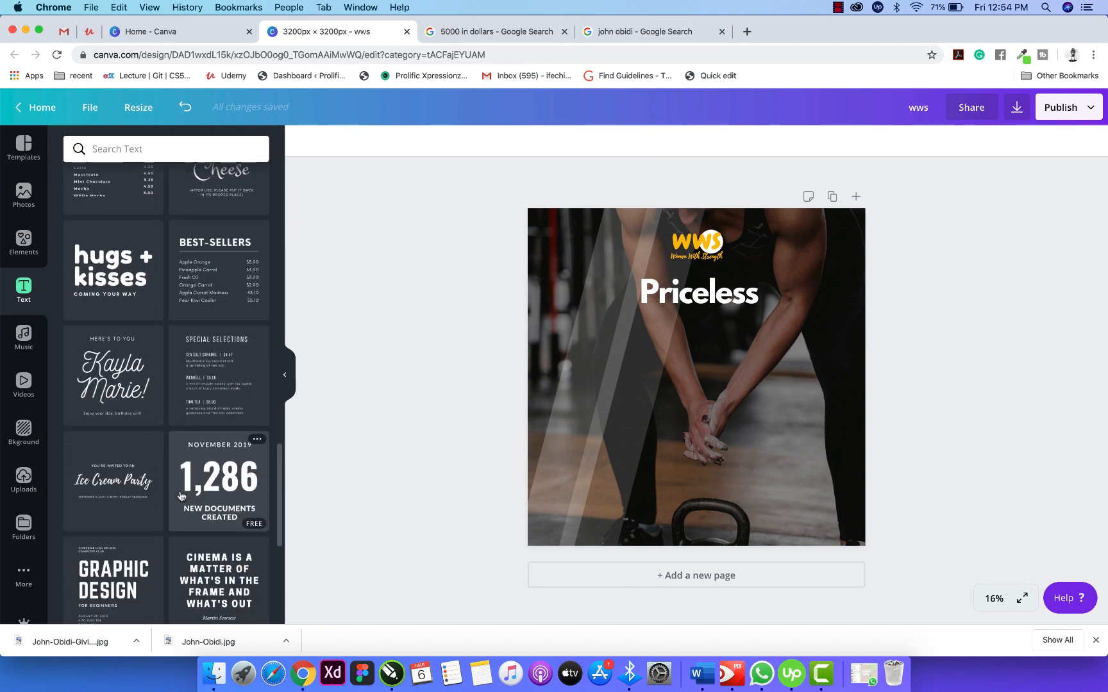
click(116, 372)
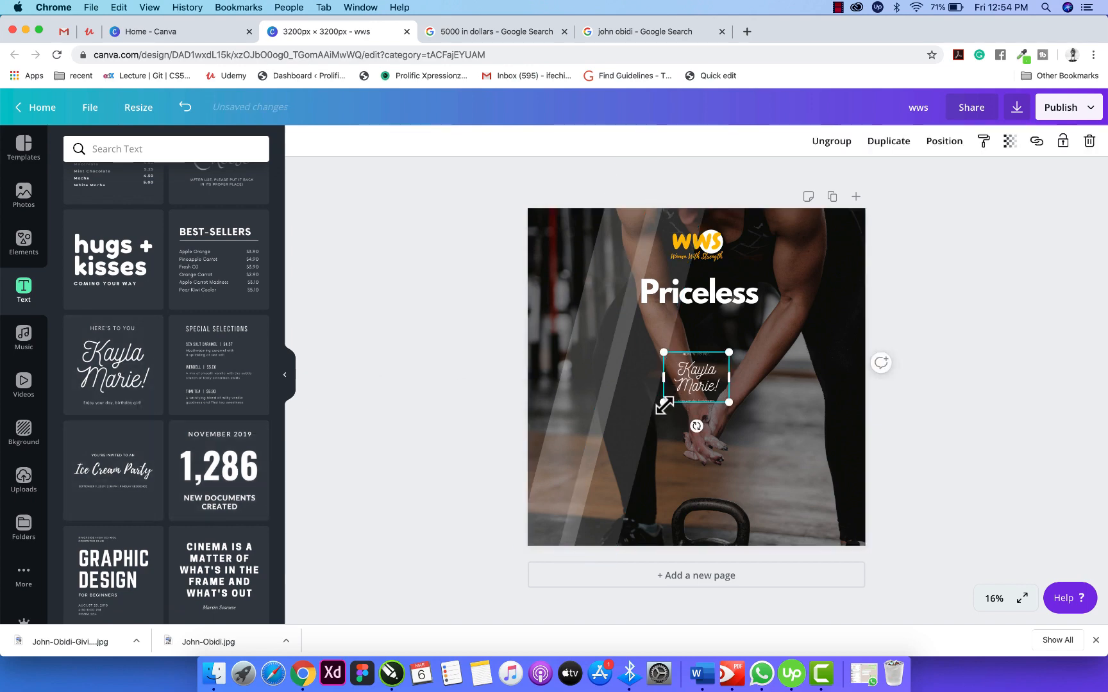
drag(663, 402, 611, 442)
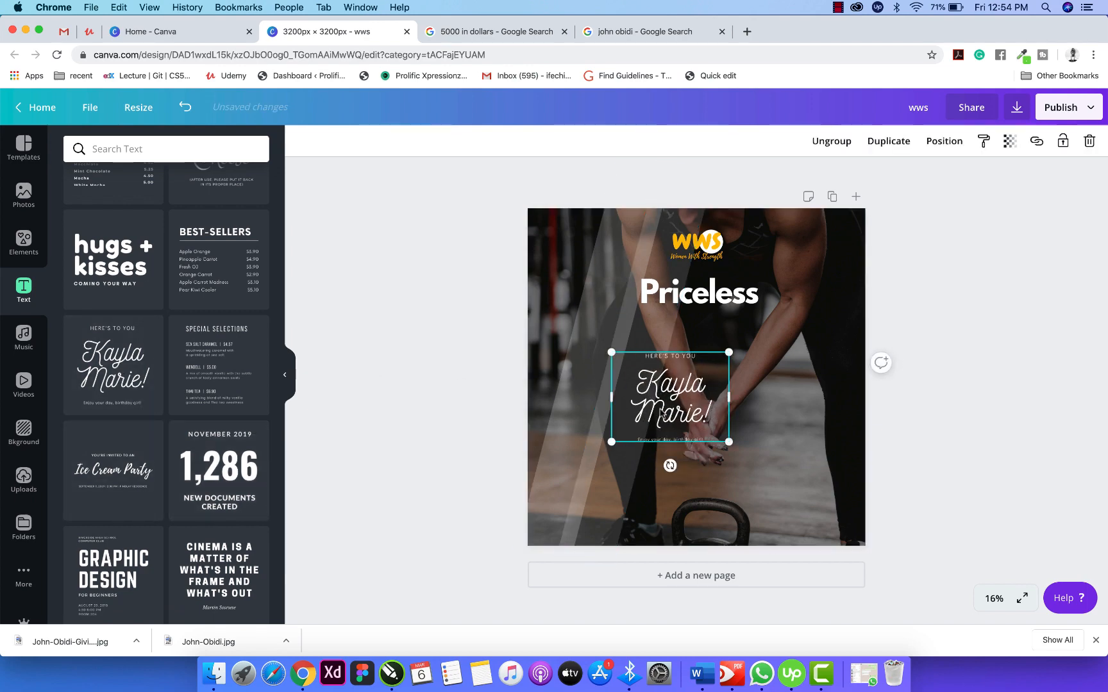
click(831, 141)
click(683, 349)
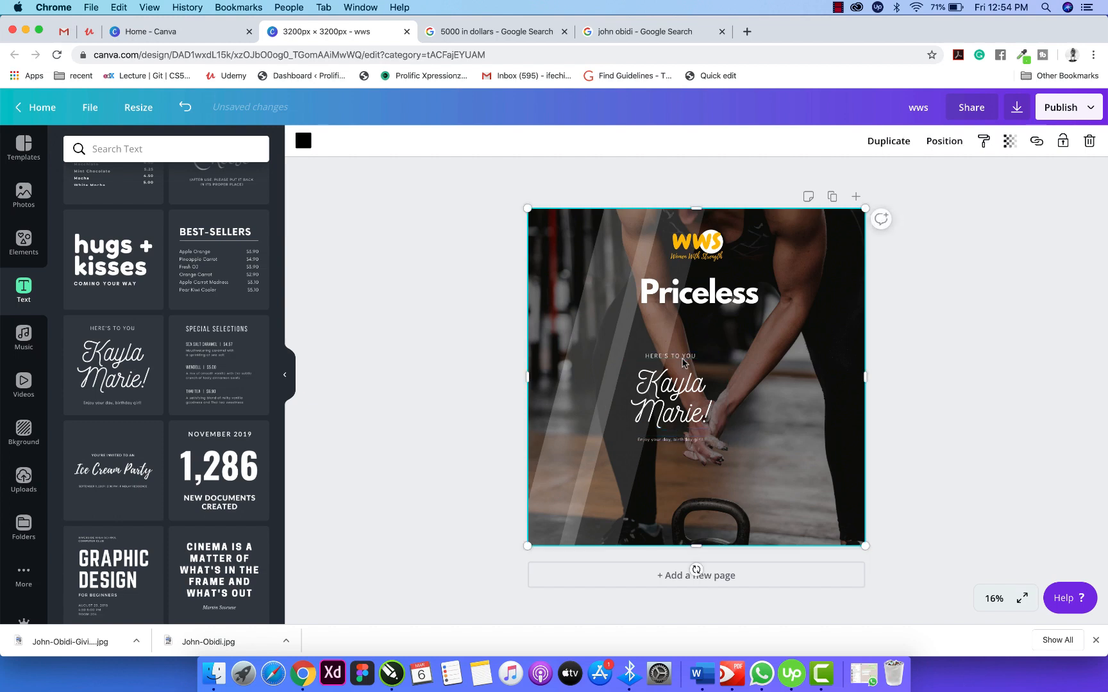
click(678, 355)
key(Delete)
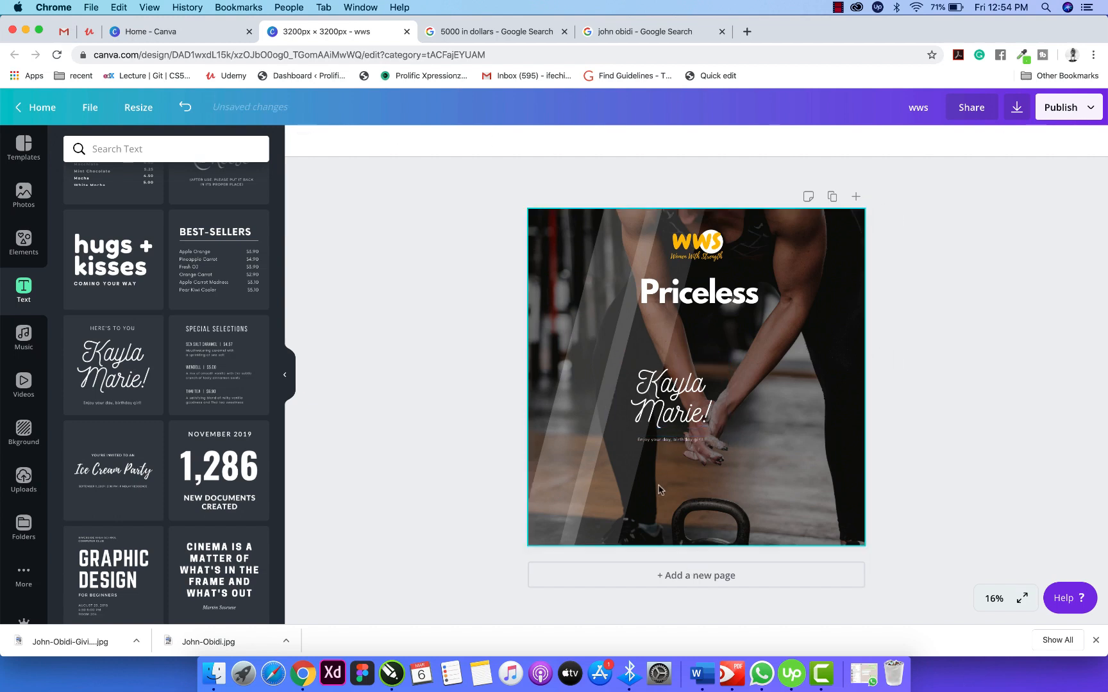
click(665, 447)
key(Delete)
Enlarge the script name and change it to 'Episode' in a narrower box.
click(676, 415)
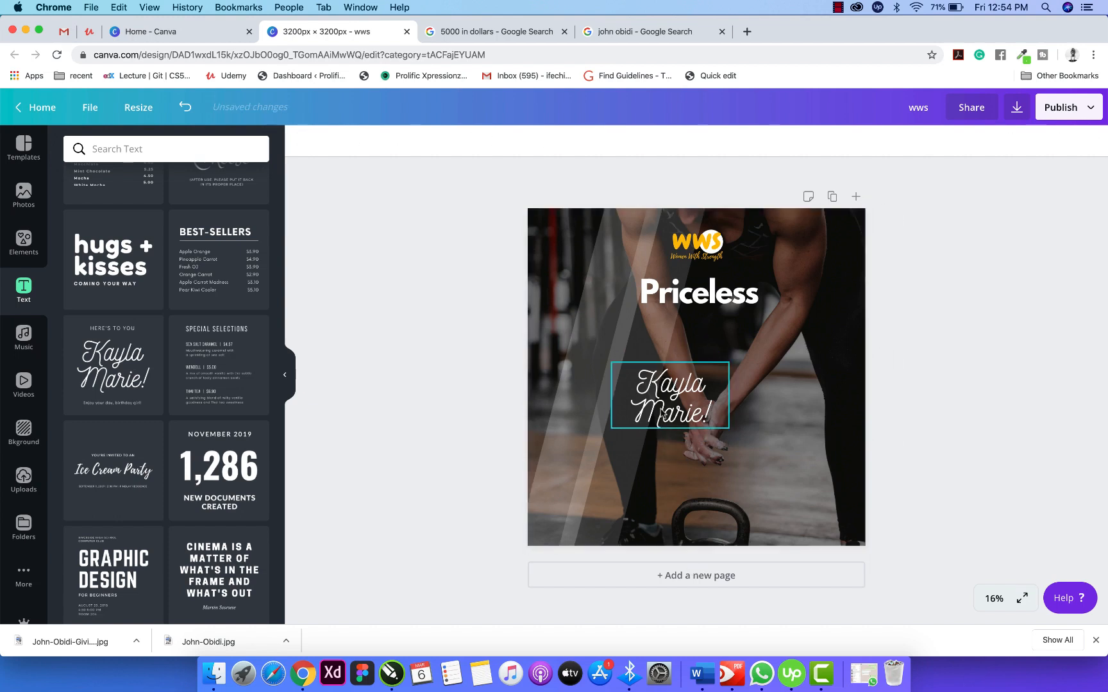
drag(729, 428, 784, 459)
triple_click(712, 442)
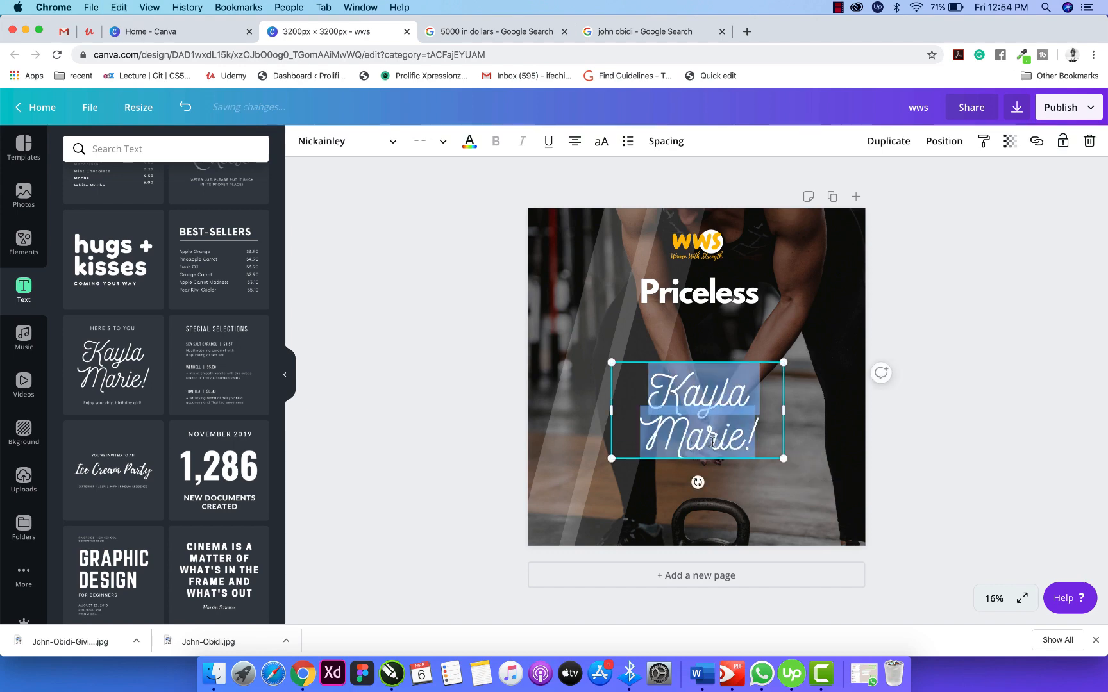
text(Ep)
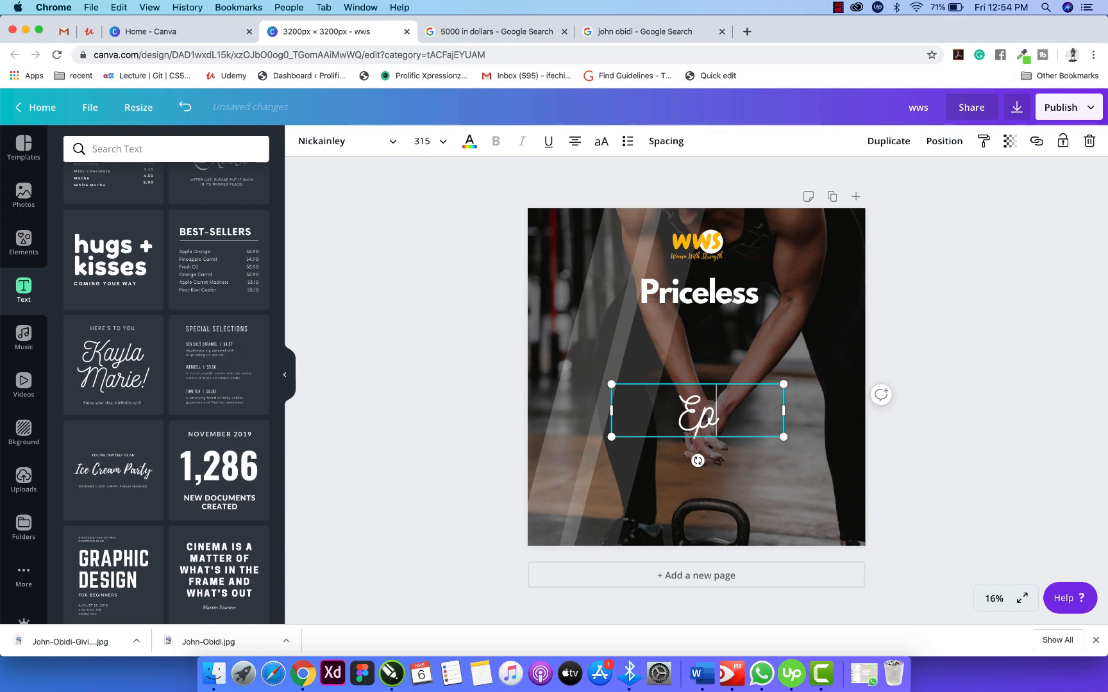
text(isode)
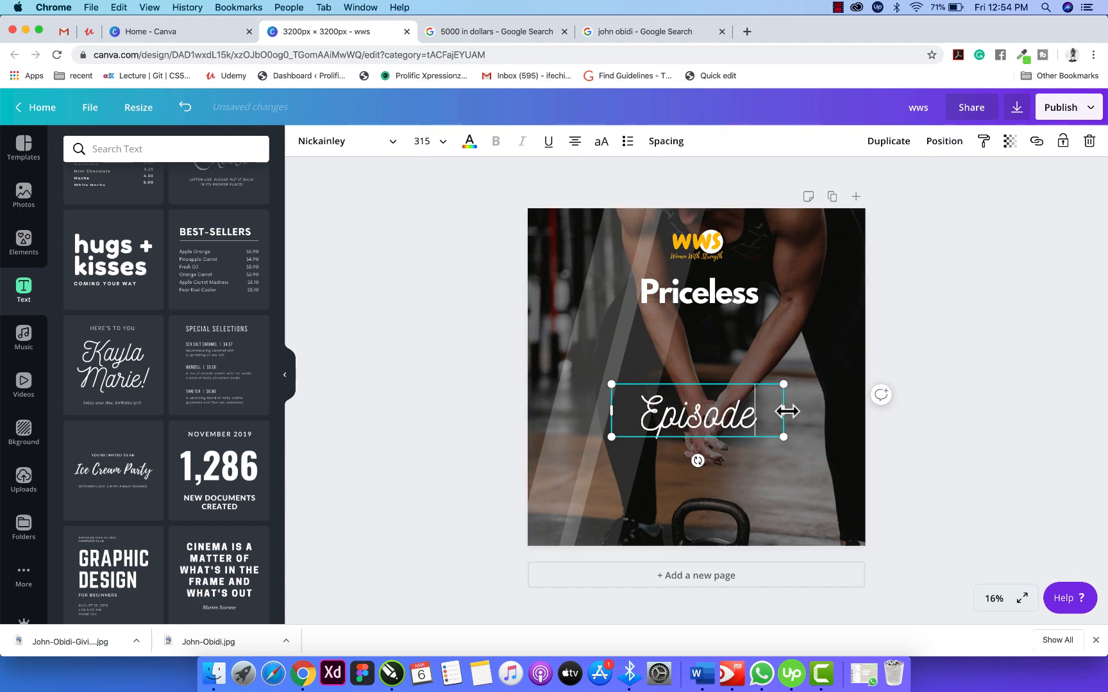
drag(783, 410, 705, 350)
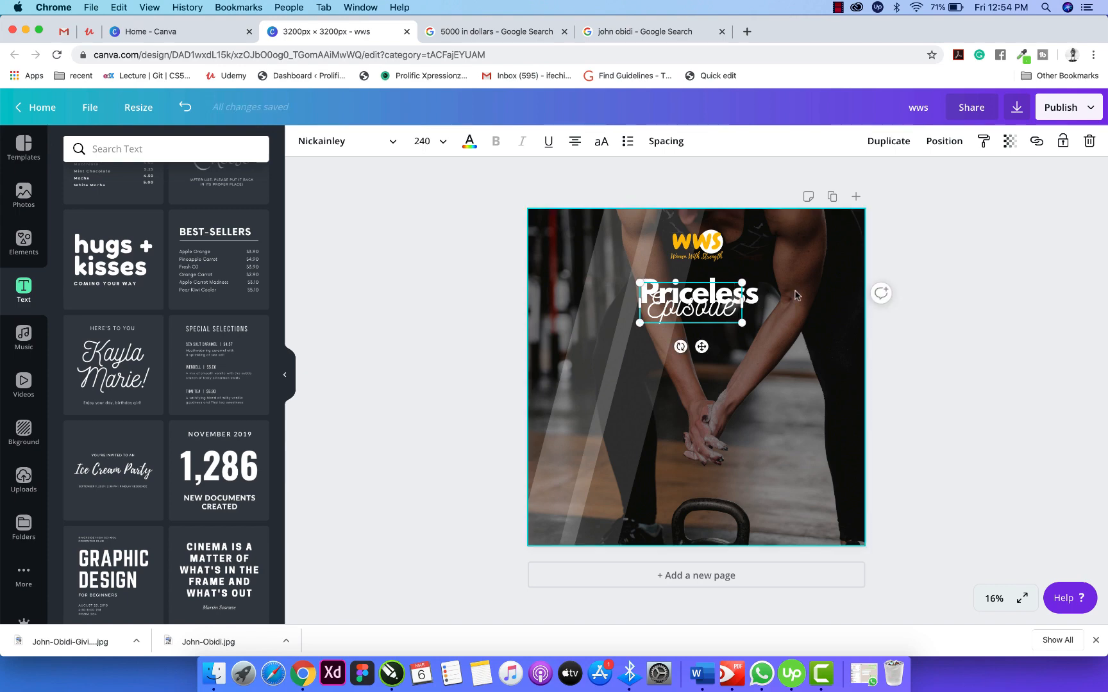
Colour the Priceless heading with the orange document colour.
click(761, 298)
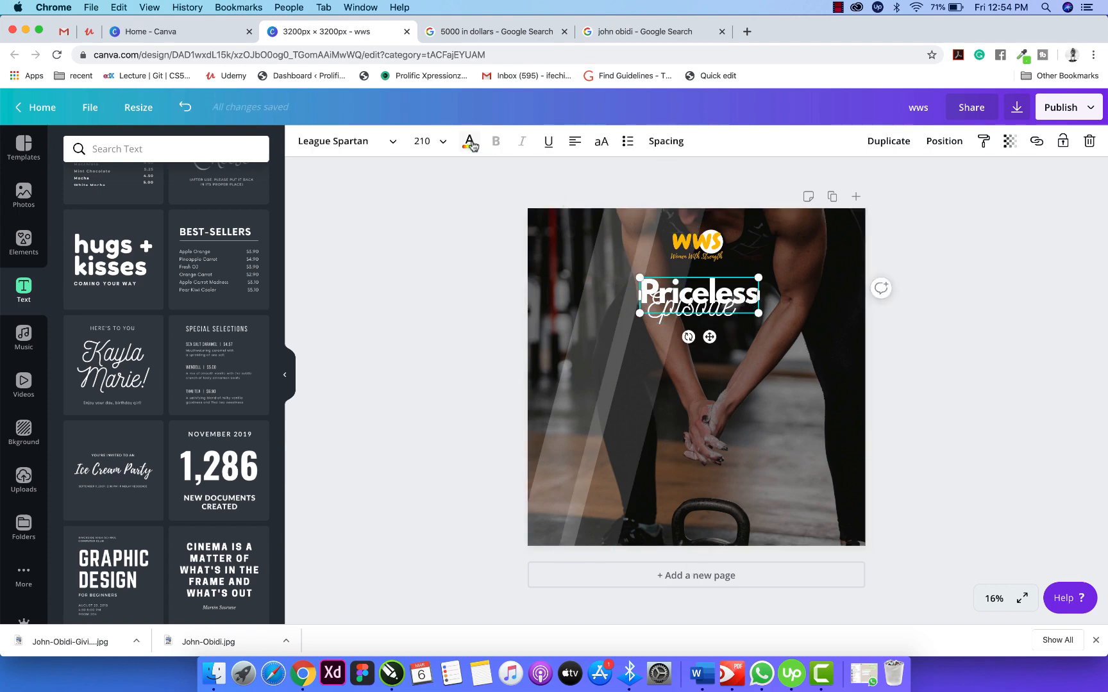
click(470, 144)
click(119, 278)
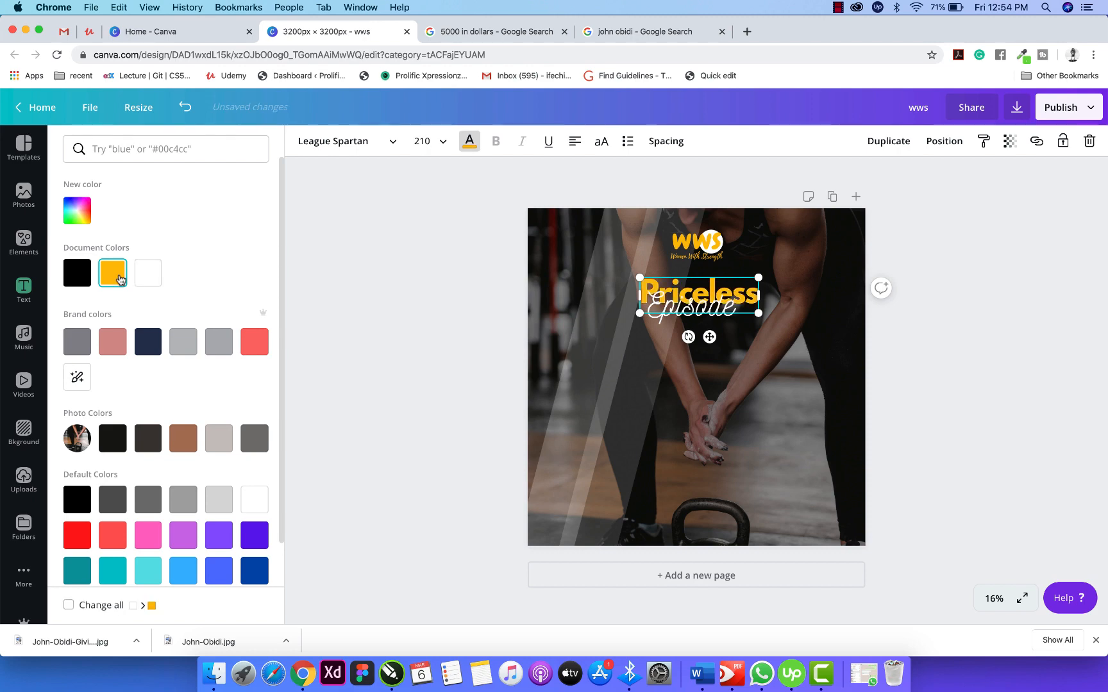
click(416, 289)
click(707, 318)
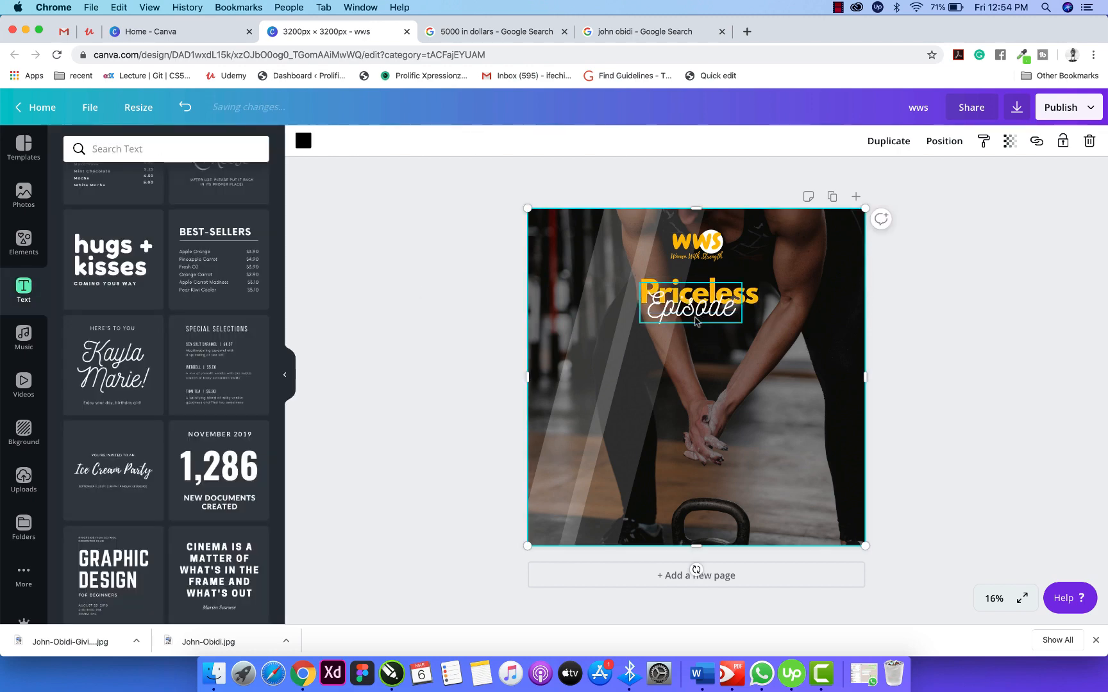
Tilt Episode slightly counter-clockwise and set its font size to 250.
click(696, 319)
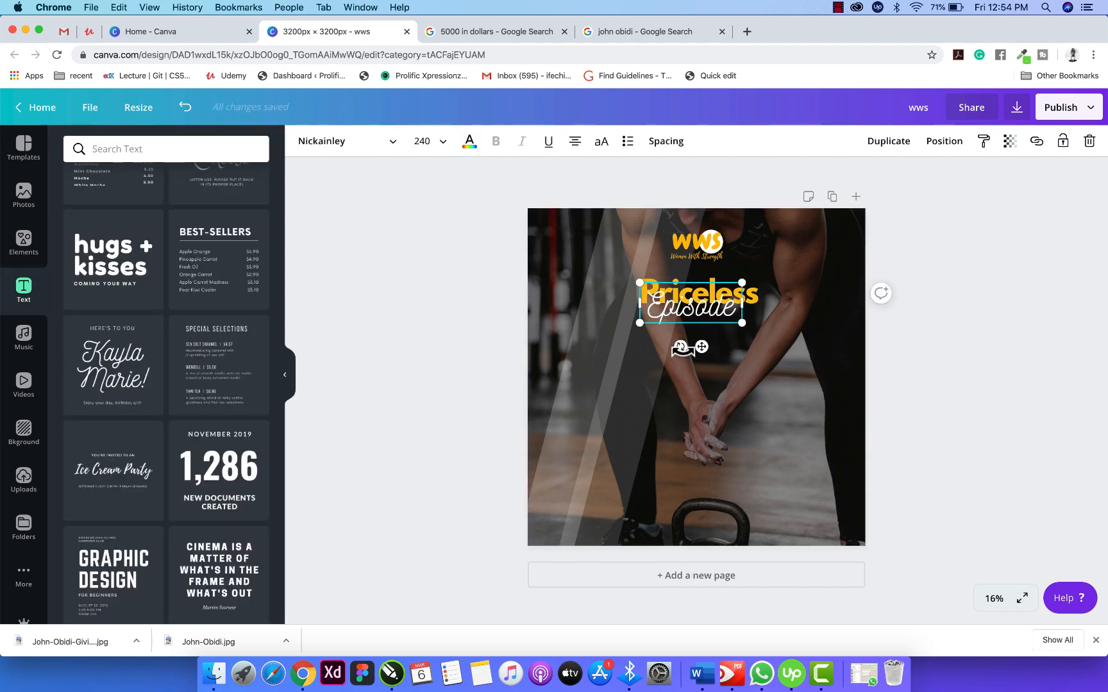
drag(681, 350, 710, 379)
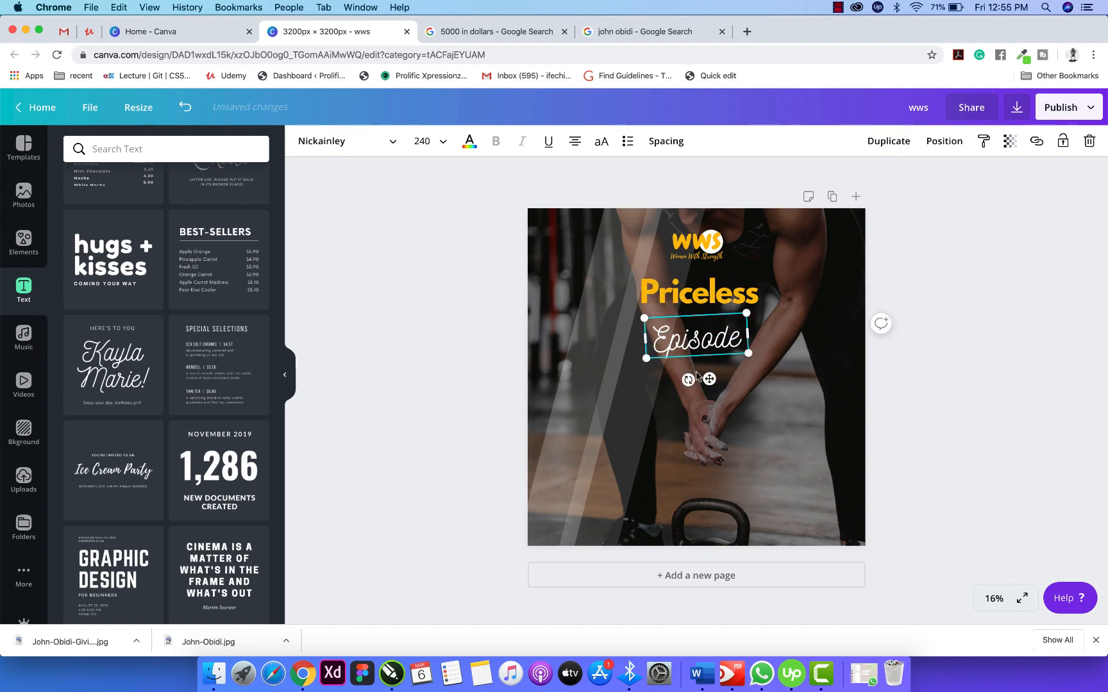
double_click(668, 347)
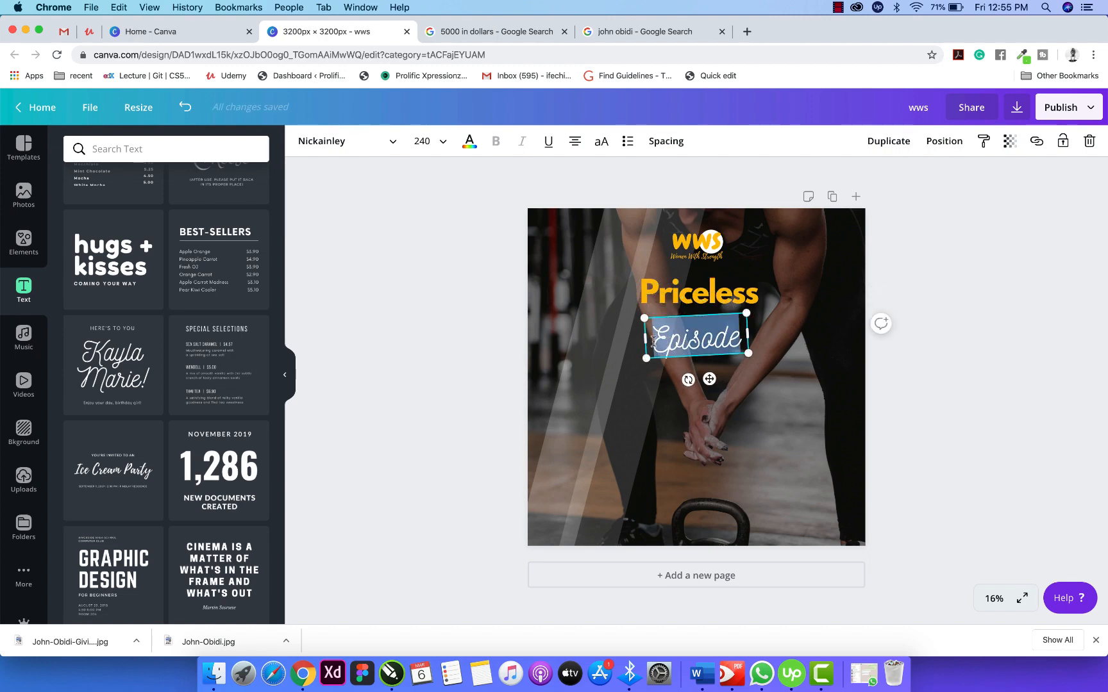
click(668, 341)
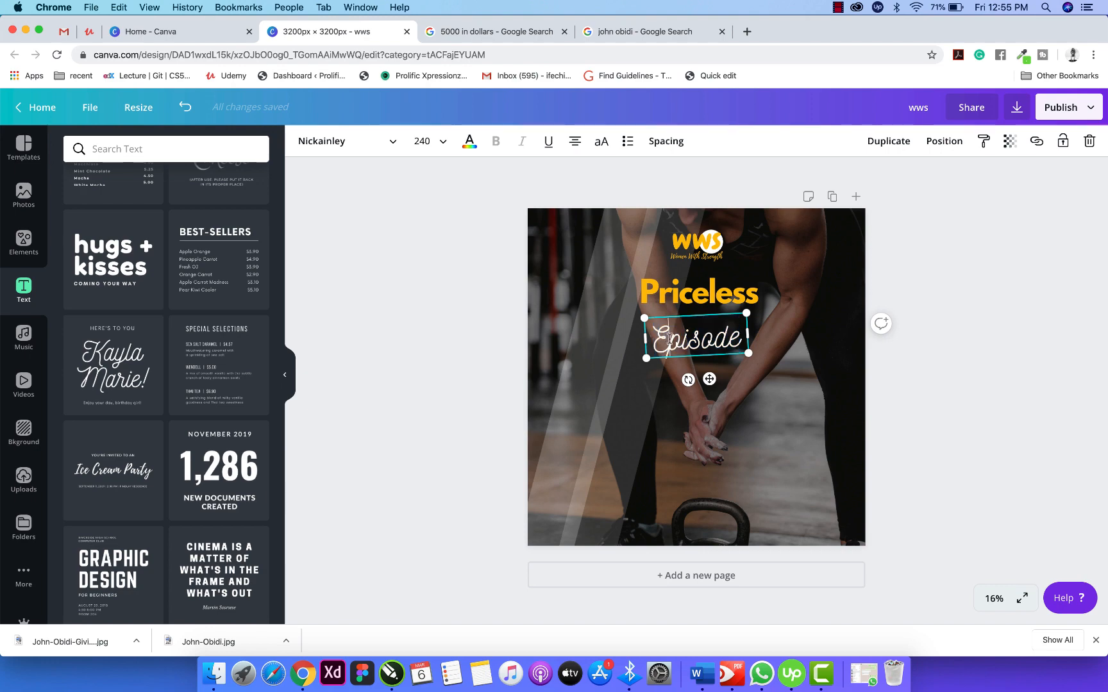
click(438, 143)
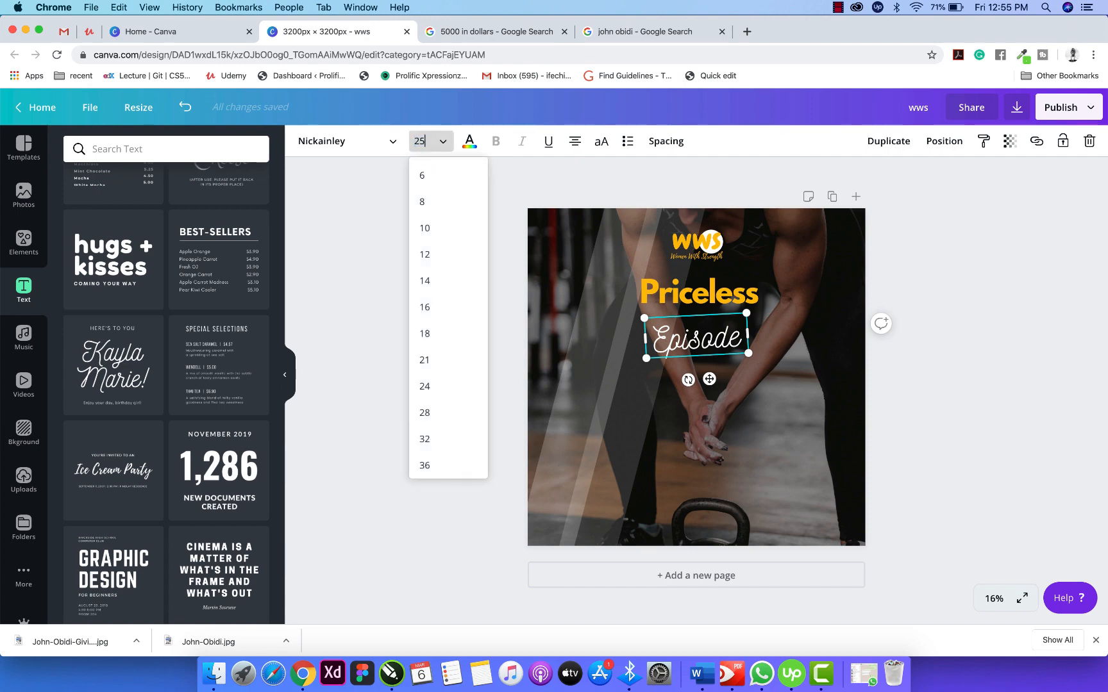
key(Return)
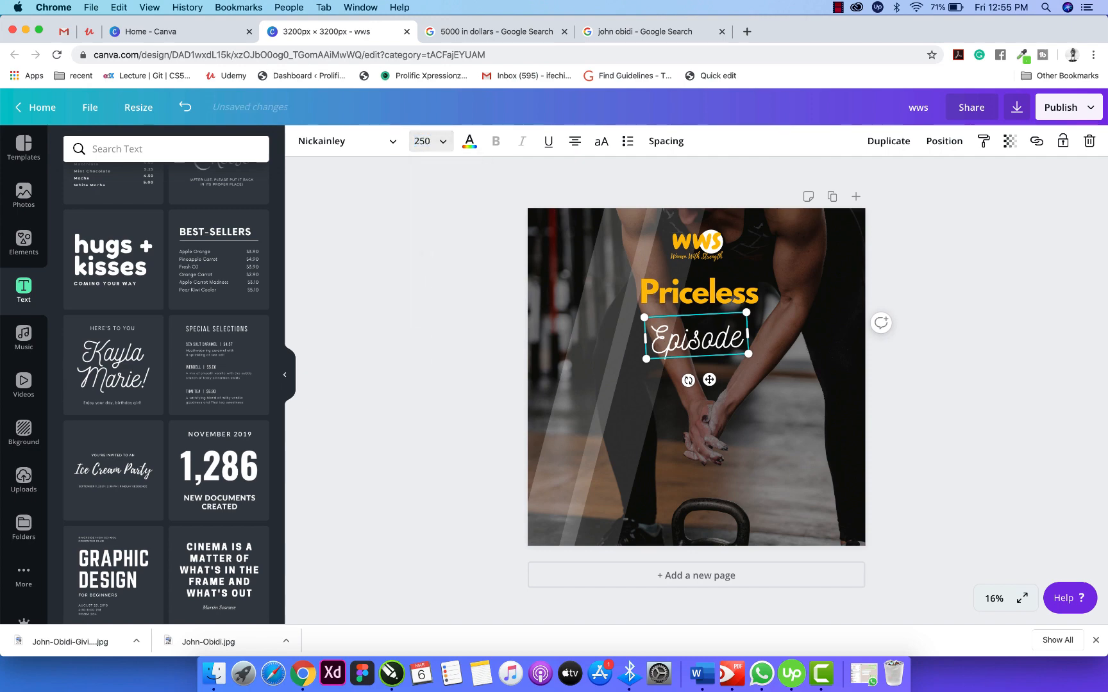
click(991, 378)
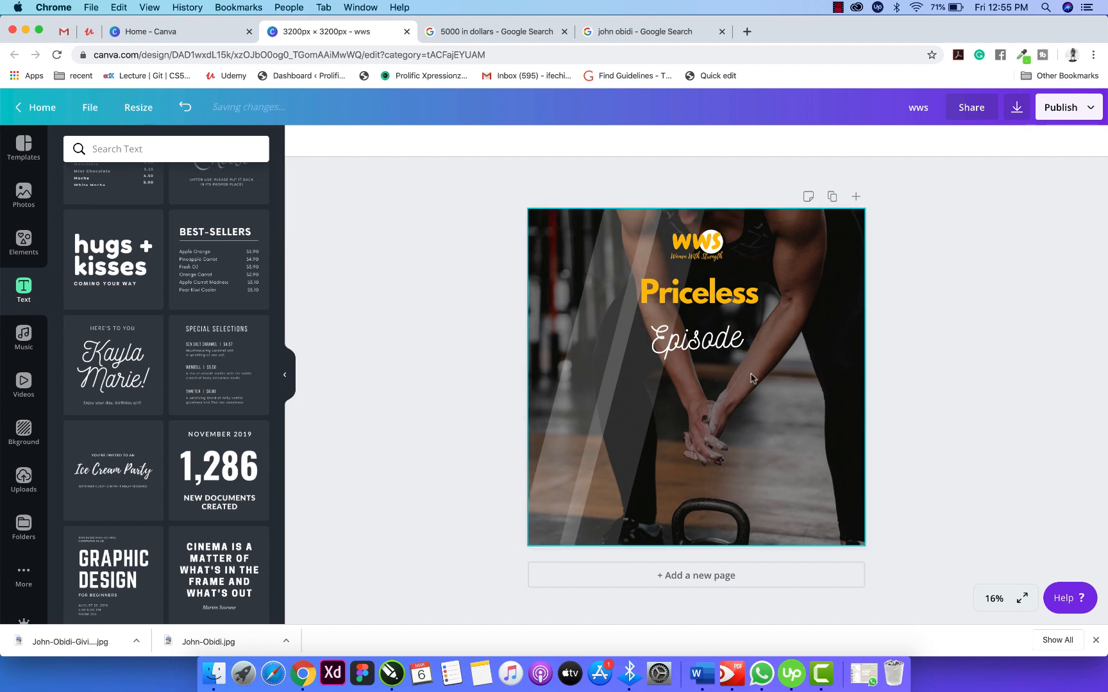
Move Episode up so it overlaps the bottom of Priceless.
click(723, 346)
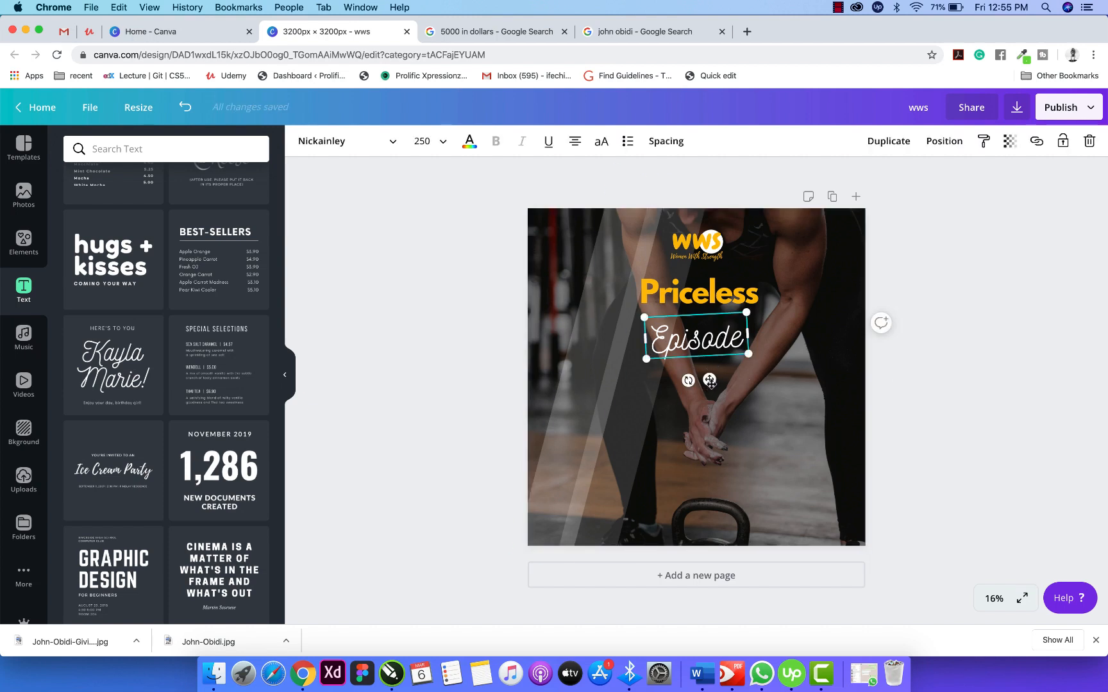
drag(710, 380, 727, 319)
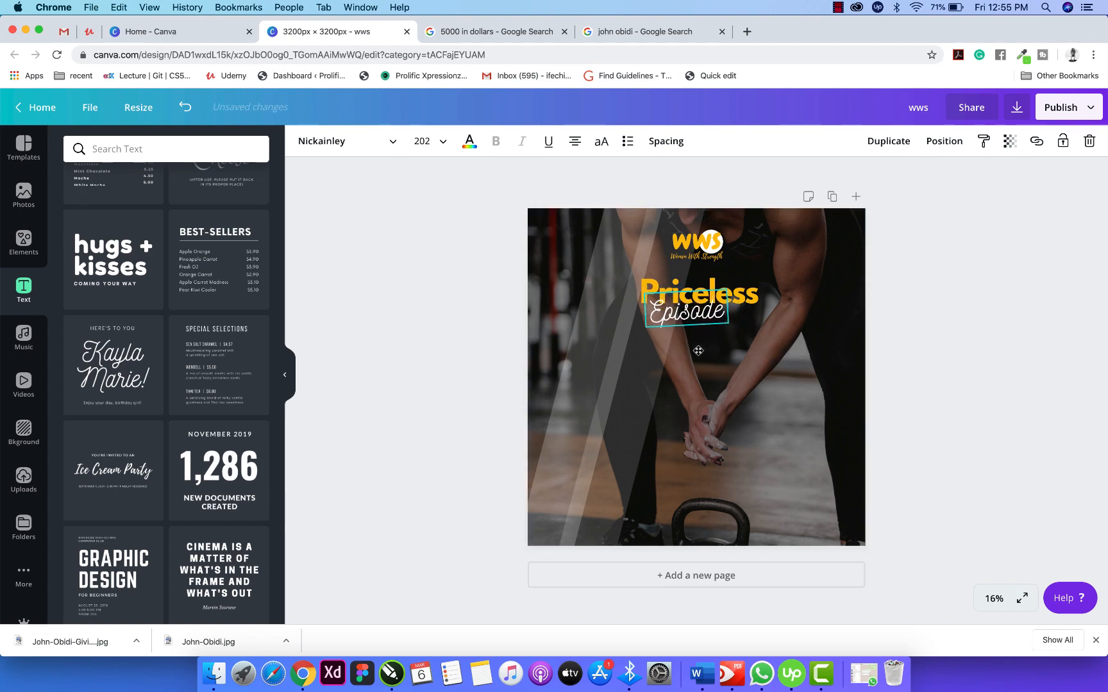
click(1041, 328)
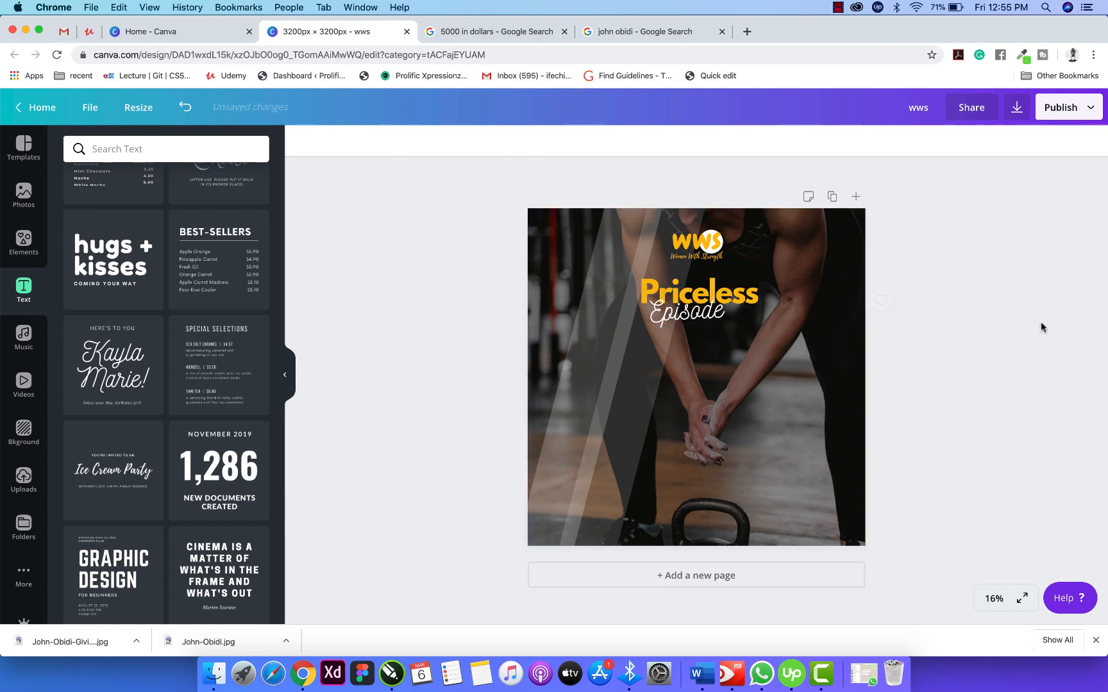
click(712, 312)
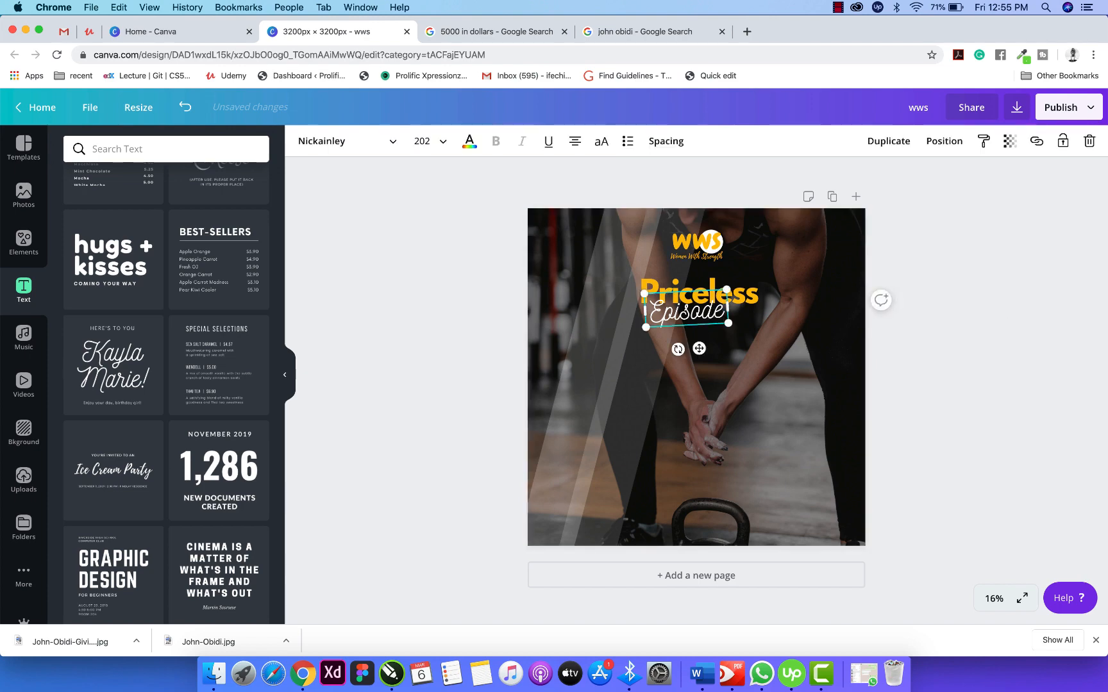
Widen the Episode text box so the word stays on a single line.
text(1.2)
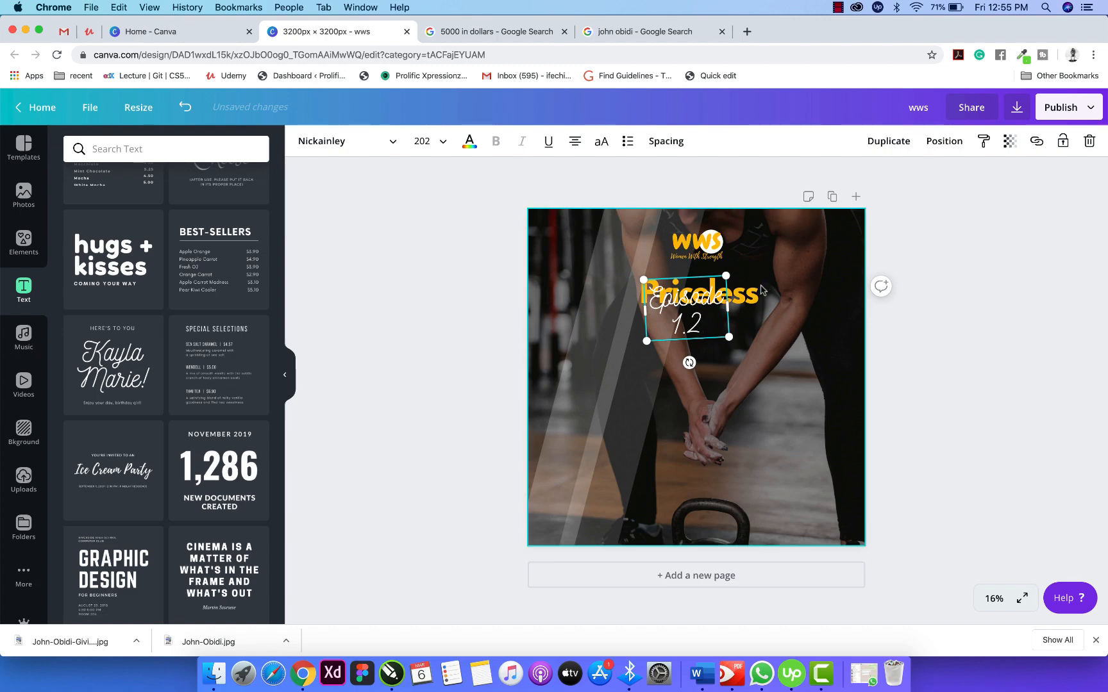
drag(729, 306, 774, 344)
key(BackSpace)
key(BackSpace)
key(BackSpace)
click(920, 302)
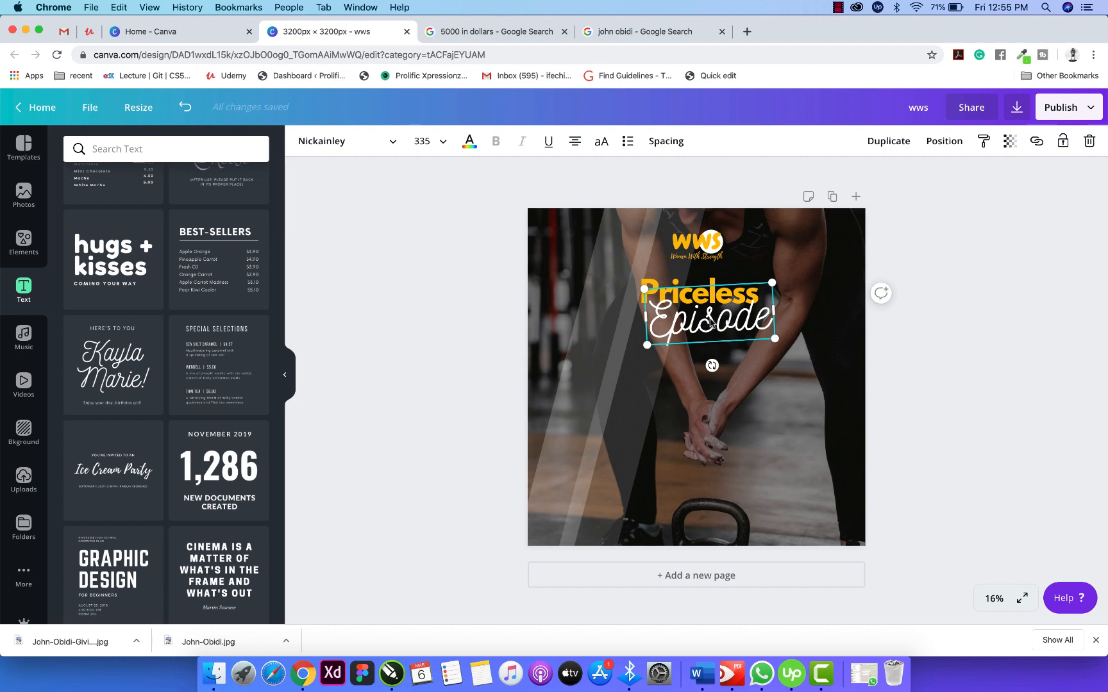
Duplicate Episode lower down and trim the original to just the script E.
drag(711, 323, 697, 431)
click(692, 339)
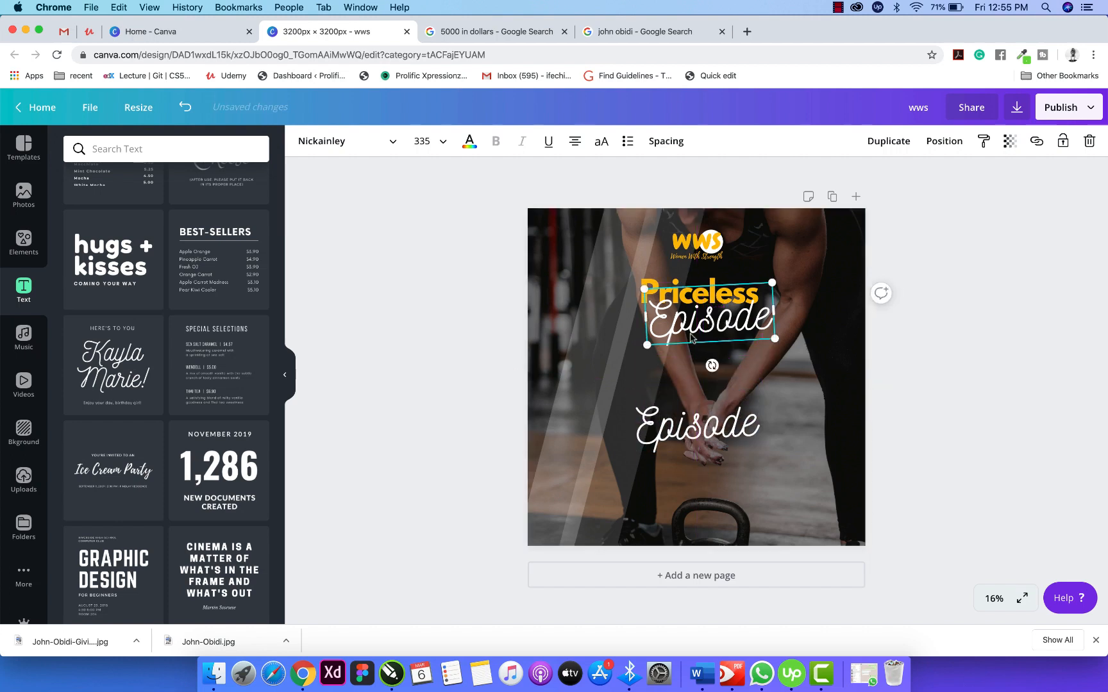
double_click(690, 334)
double_click(671, 326)
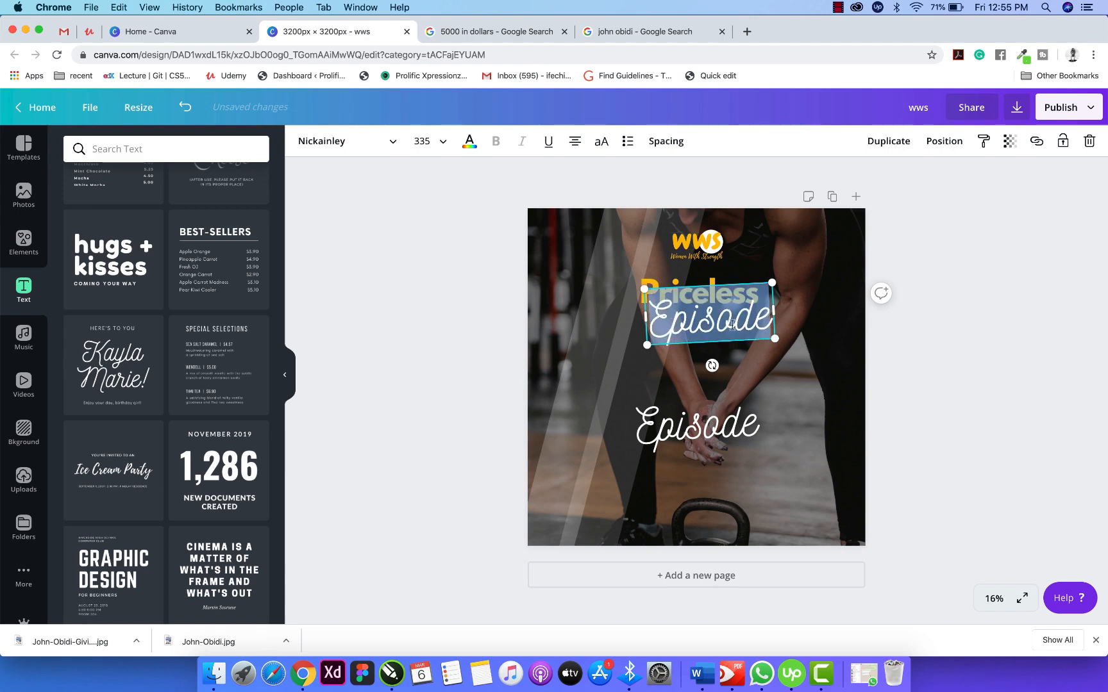
click(678, 324)
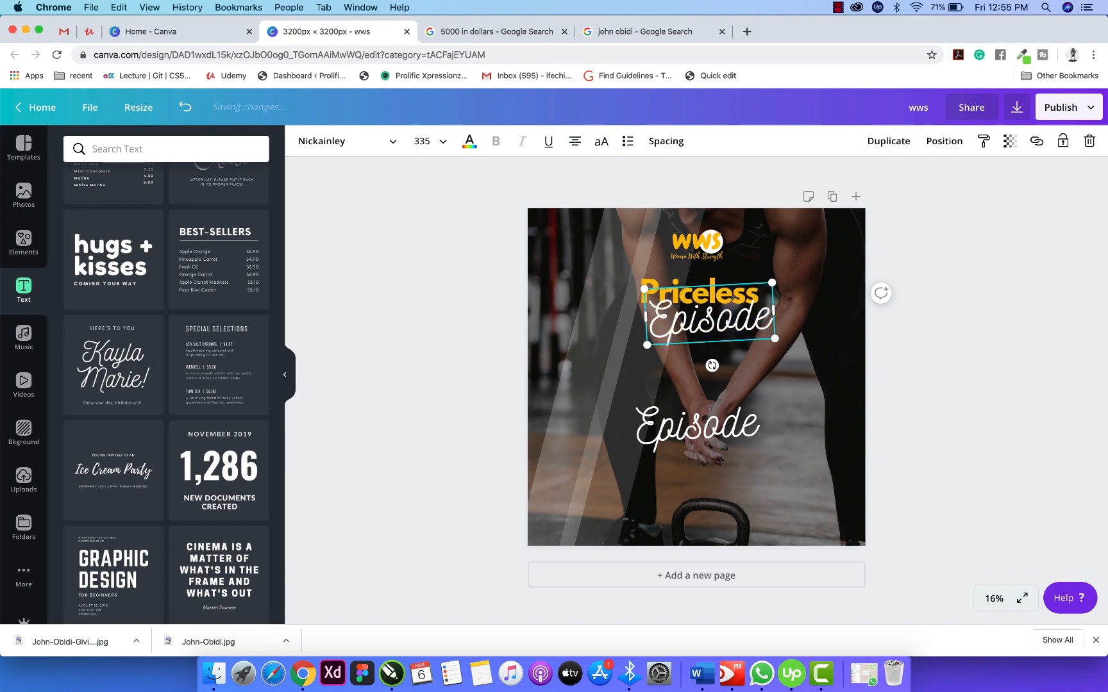
key(BackSpace)
key(BackSpace)
key(BackSpace)
key(BackSpace)
key(BackSpace)
key(BackSpace)
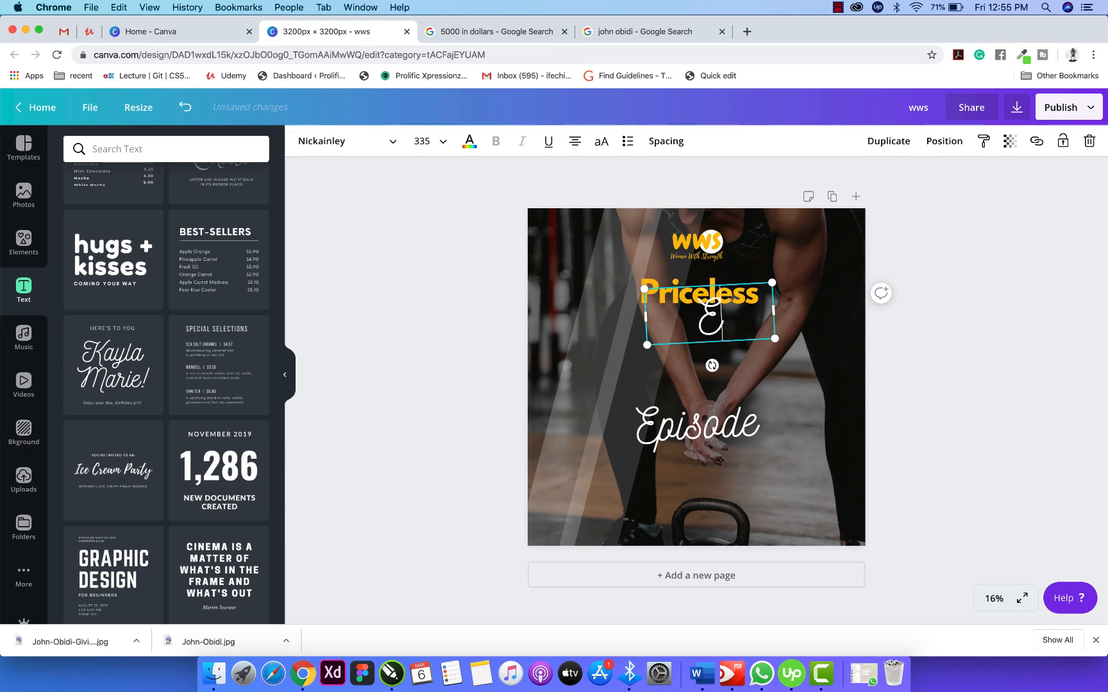
drag(773, 311, 684, 362)
Trim the copy to 'pisode' and place it beside the E to spell Episode.
click(684, 431)
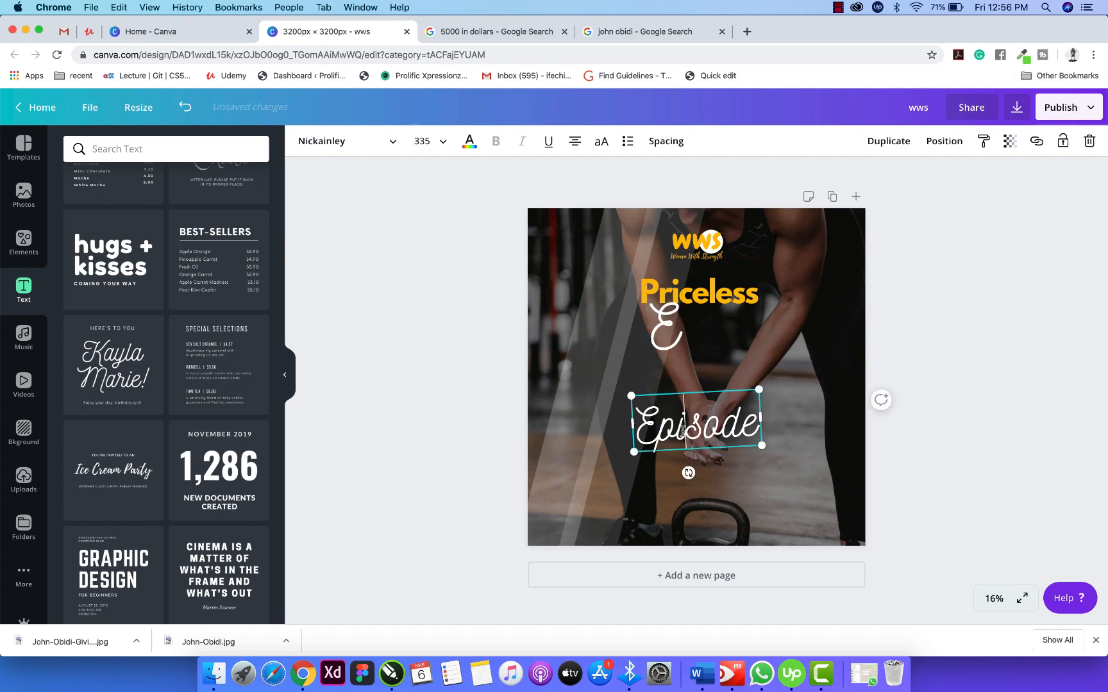
key(BackSpace)
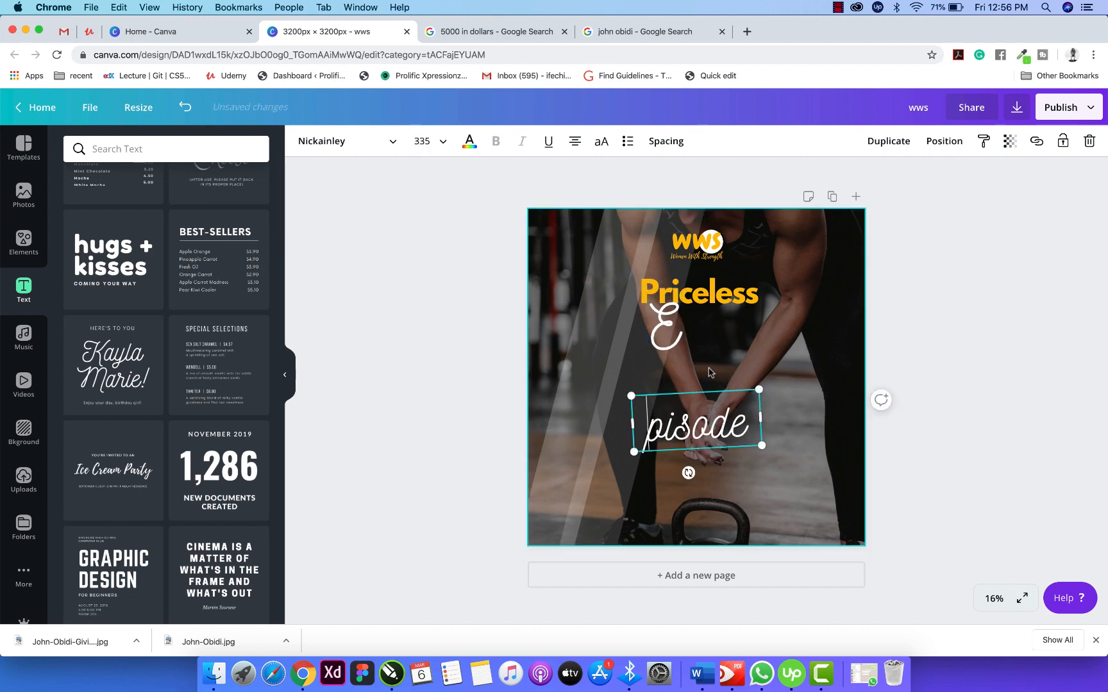
drag(632, 423, 641, 424)
key(Escape)
drag(724, 422, 753, 333)
click(926, 332)
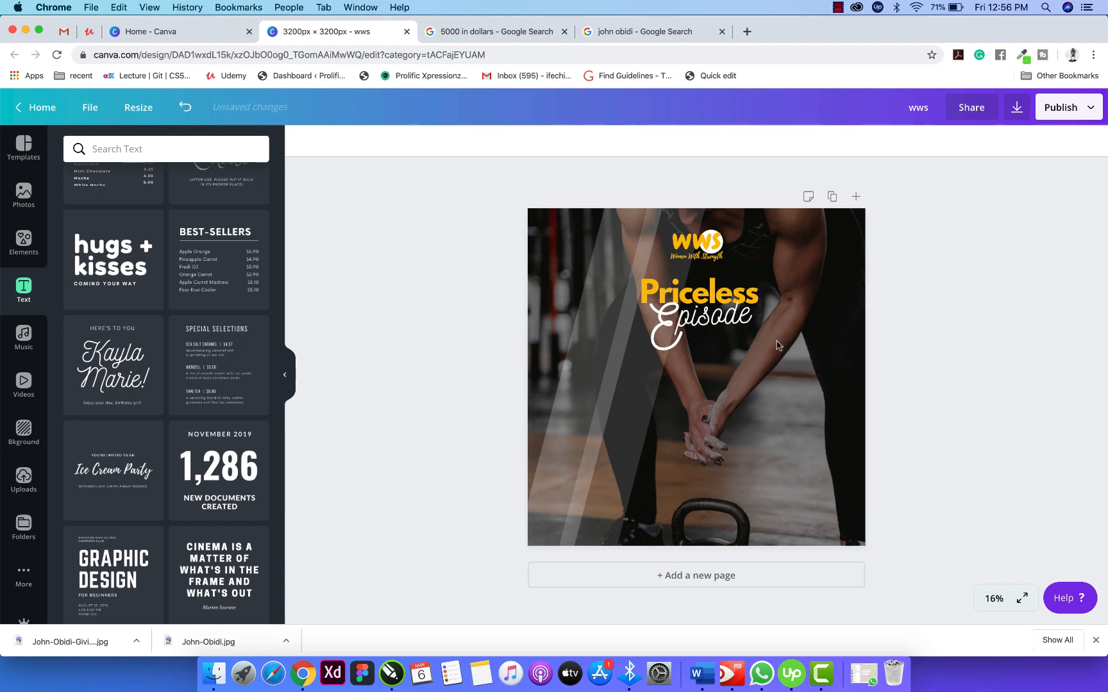
click(699, 326)
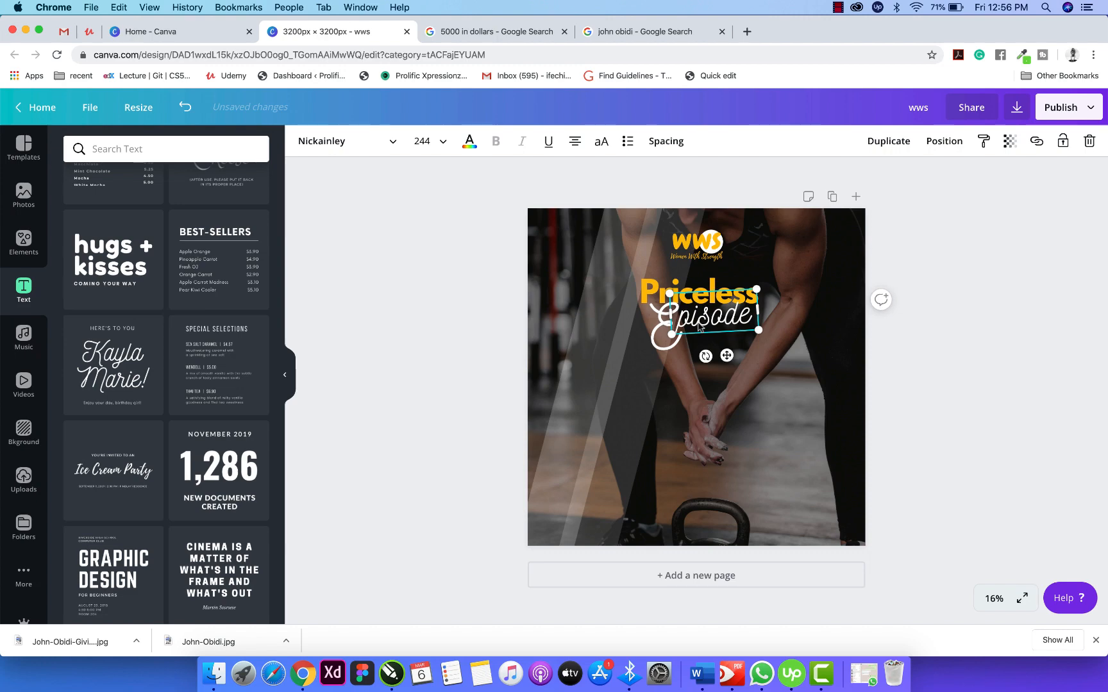
click(816, 374)
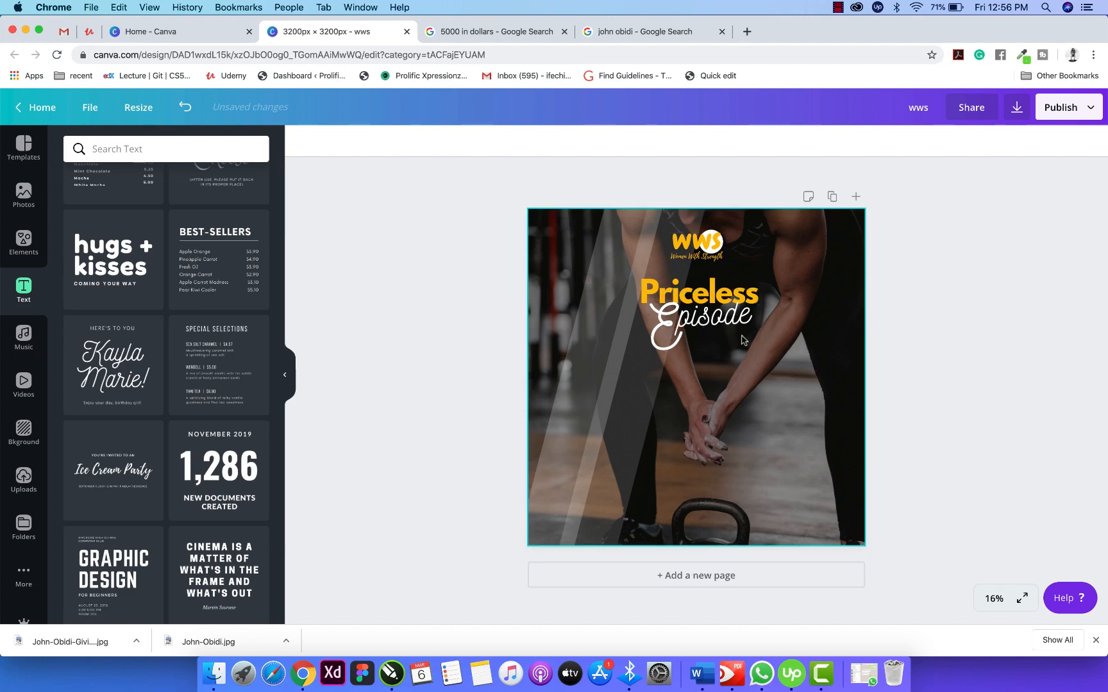
click(678, 328)
drag(679, 328, 679, 330)
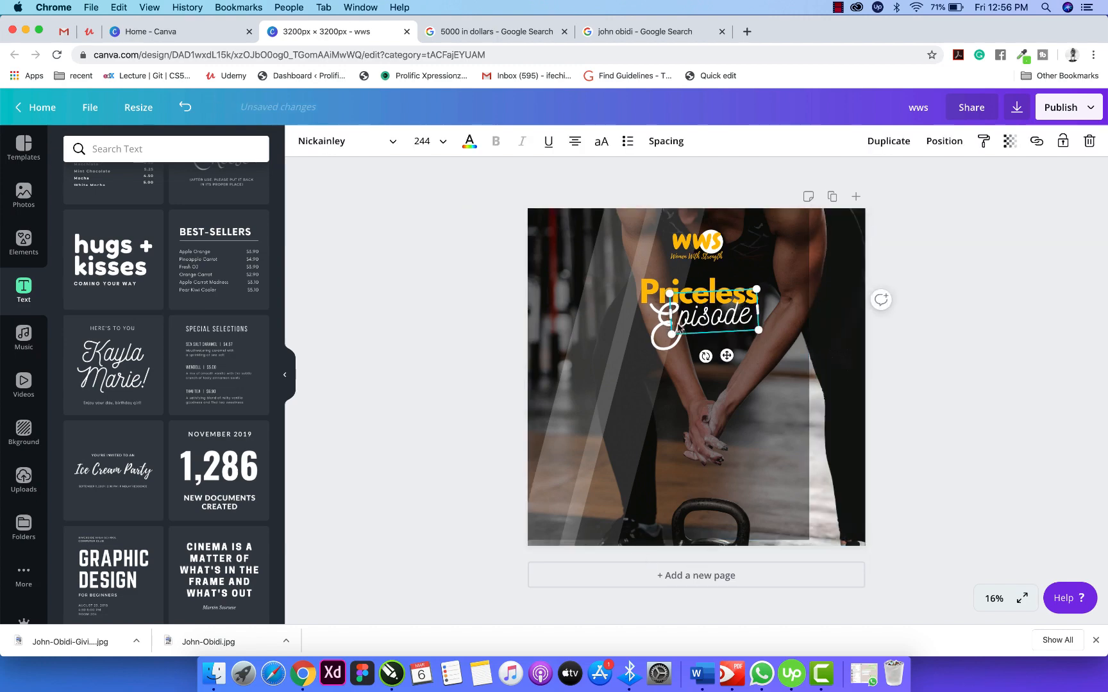
Recentre the dark overlay rectangle so it covers the whole photo.
click(952, 346)
click(651, 292)
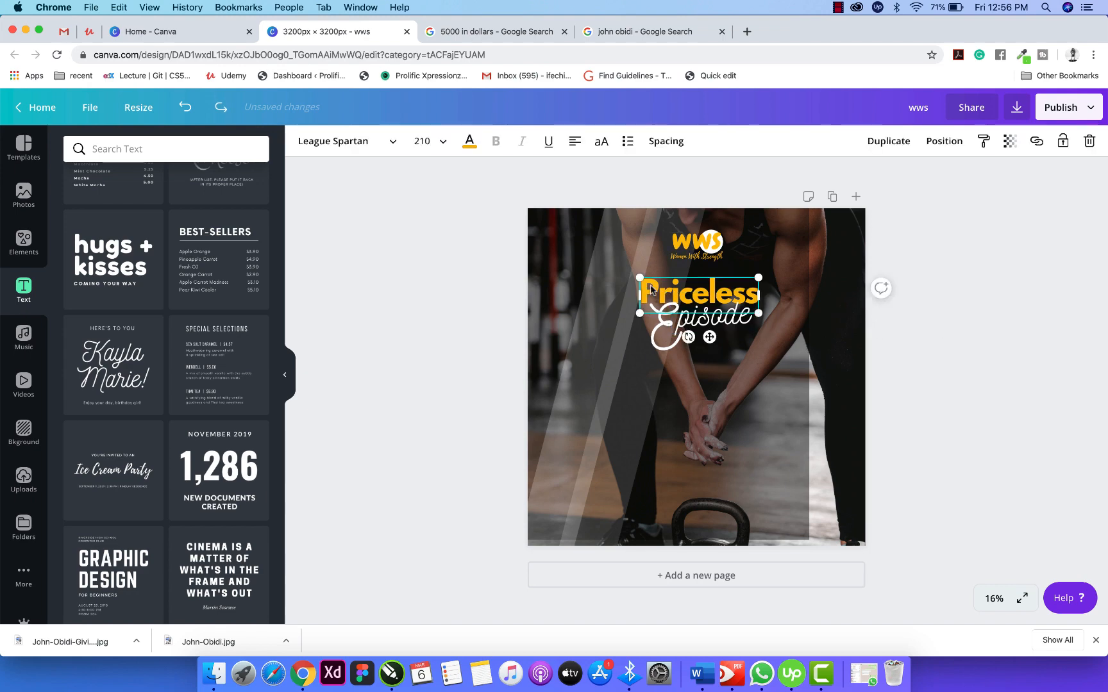
click(659, 330)
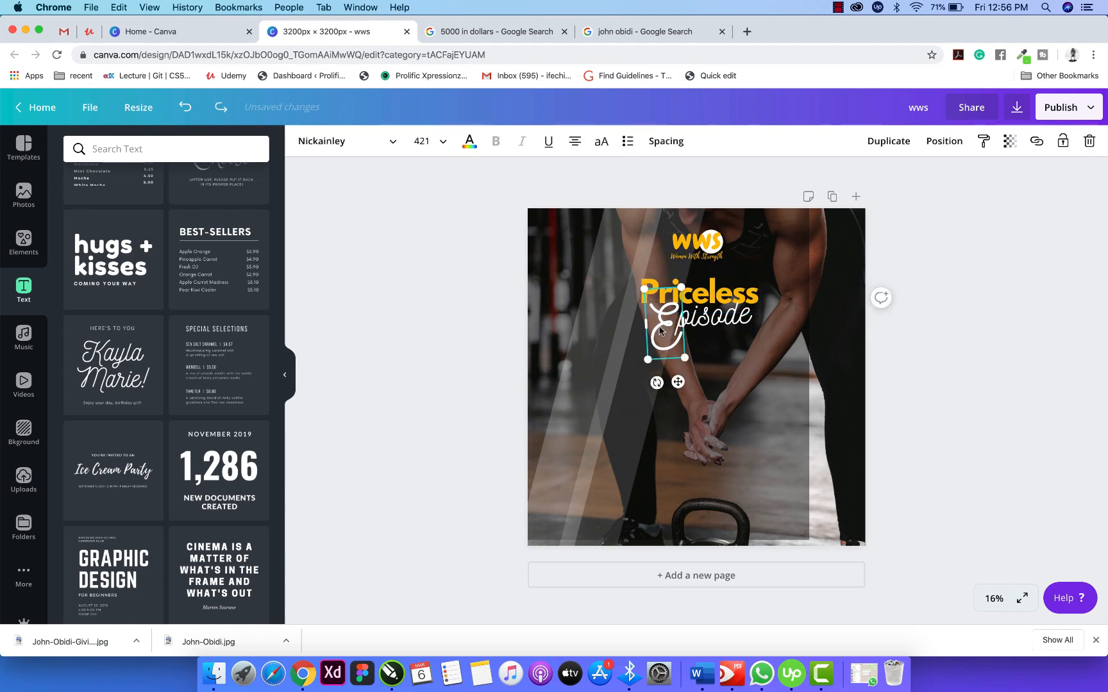
shift+click(731, 324)
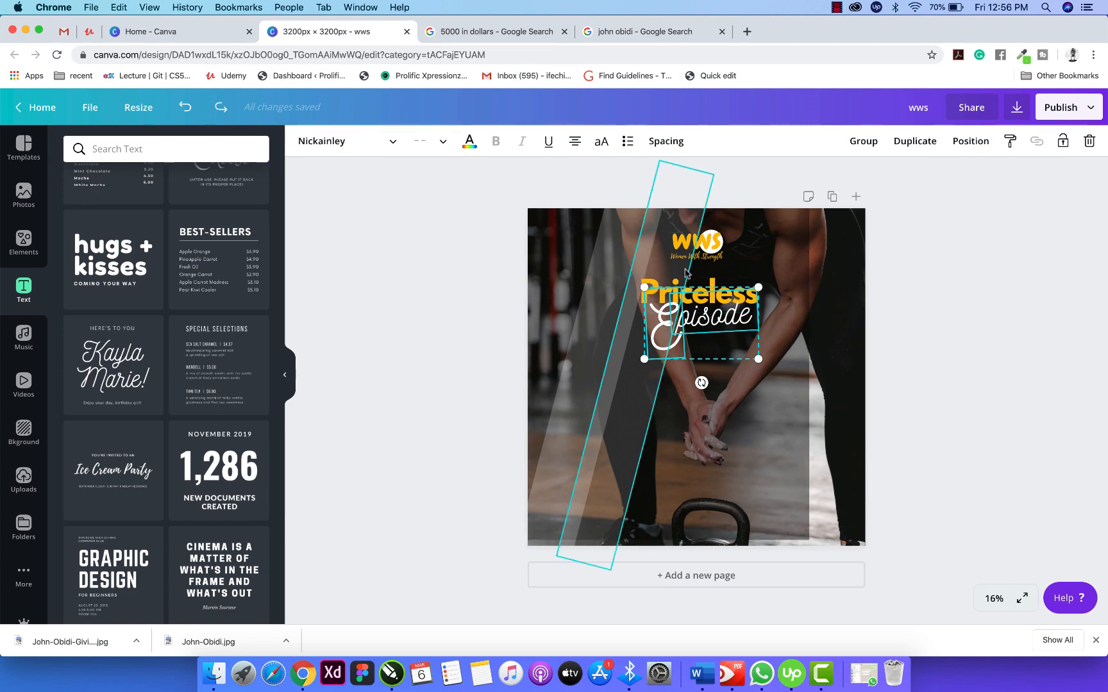
click(811, 301)
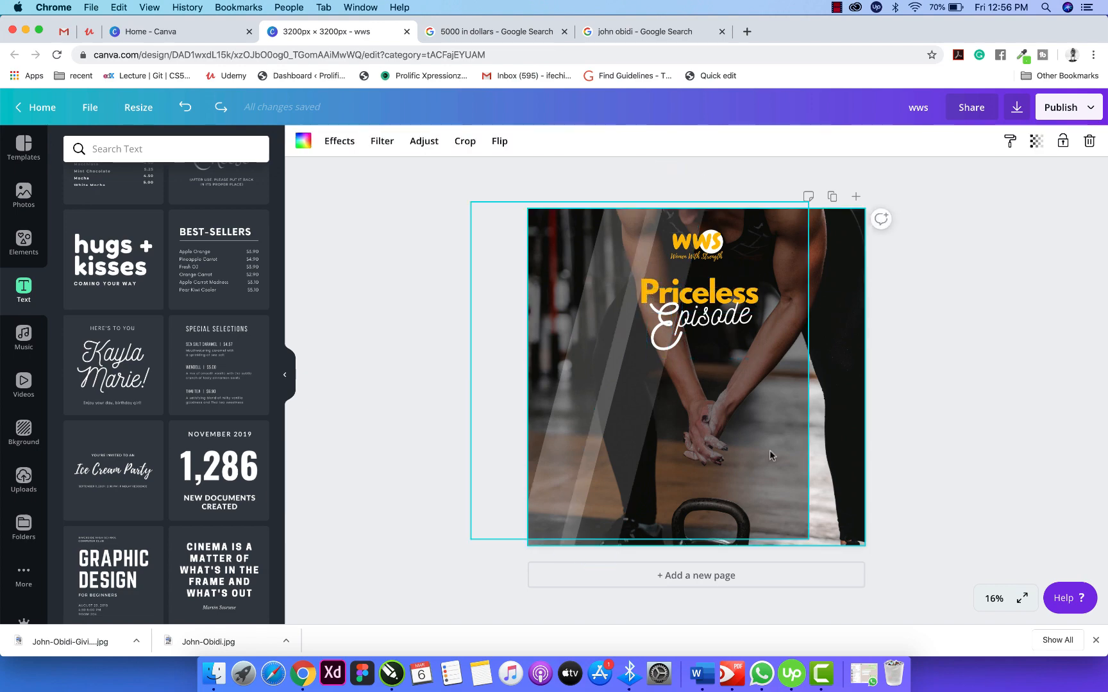
drag(782, 471, 835, 477)
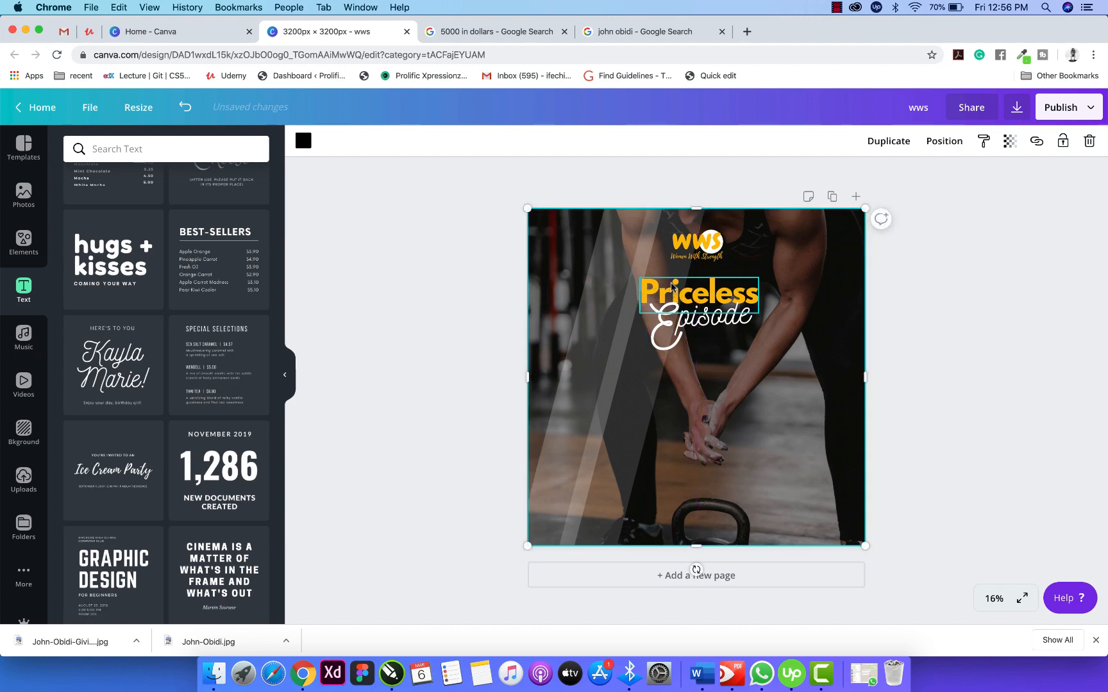
Group Priceless and Episode and nudge the group slightly up.
click(660, 313)
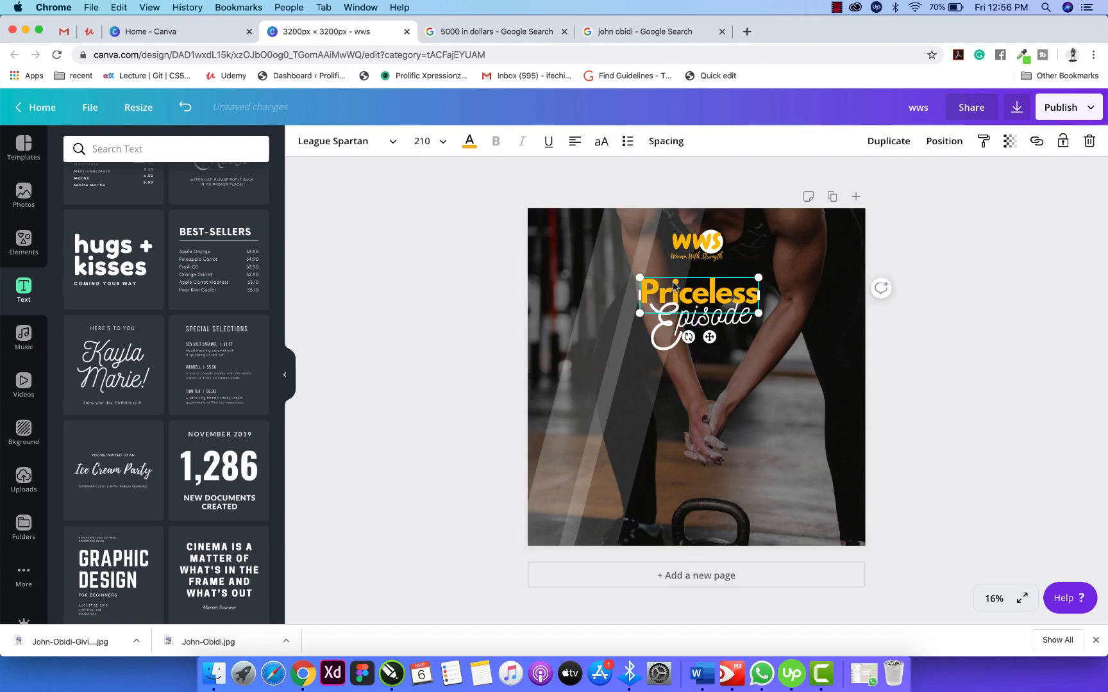
shift+click(661, 326)
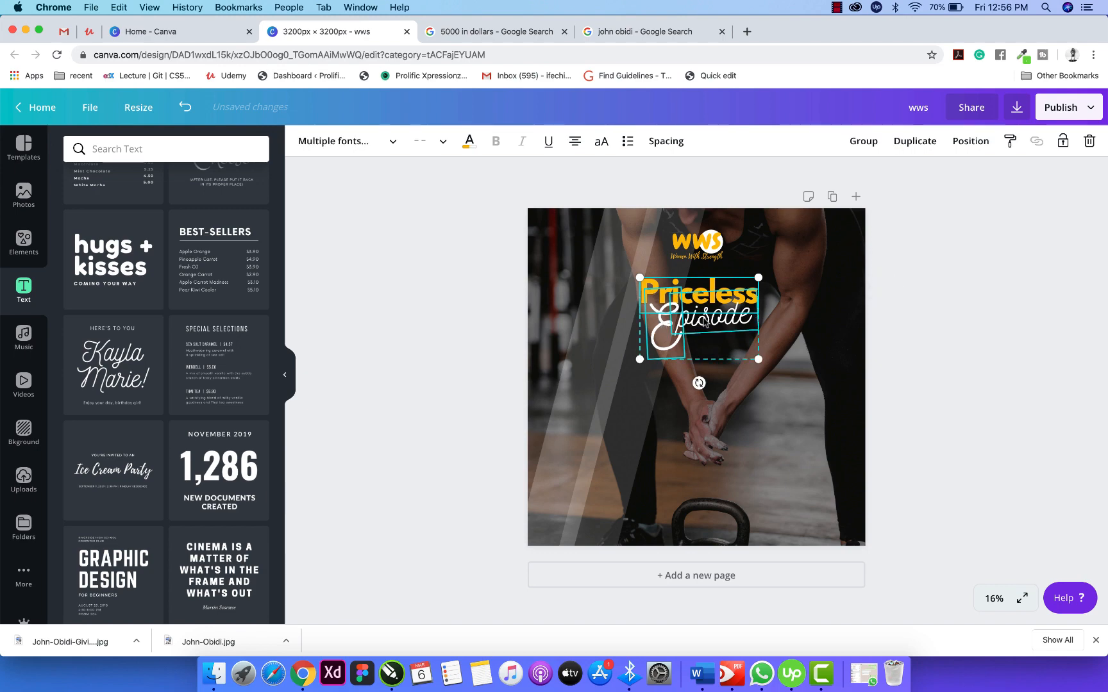
click(863, 141)
click(881, 289)
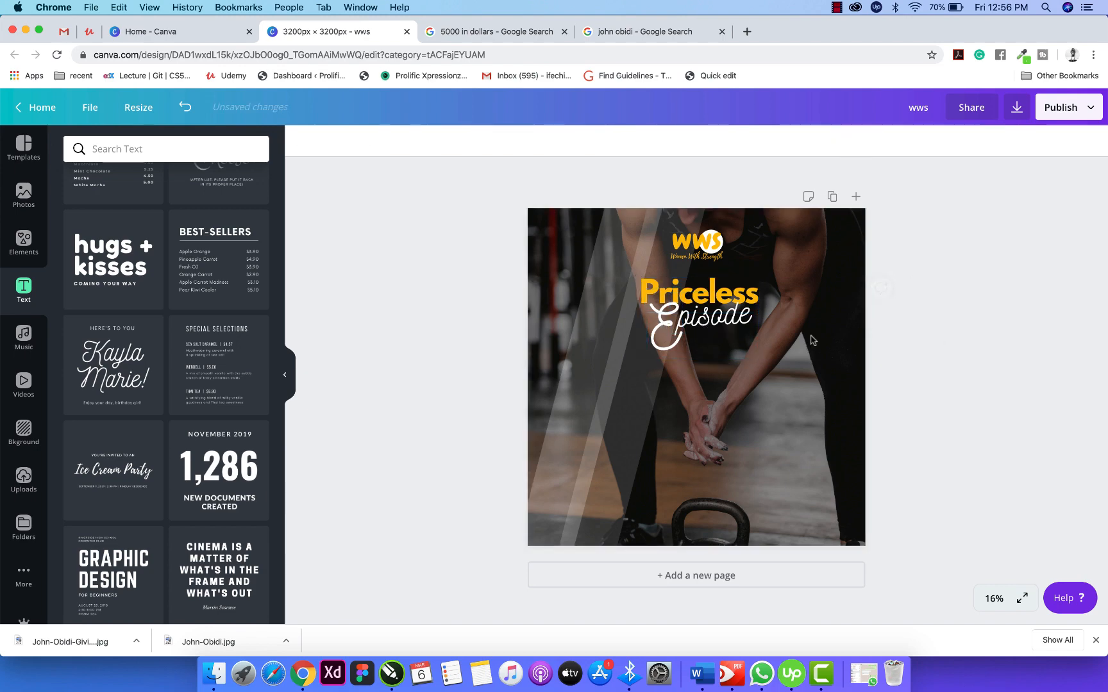
drag(703, 322, 701, 312)
click(940, 309)
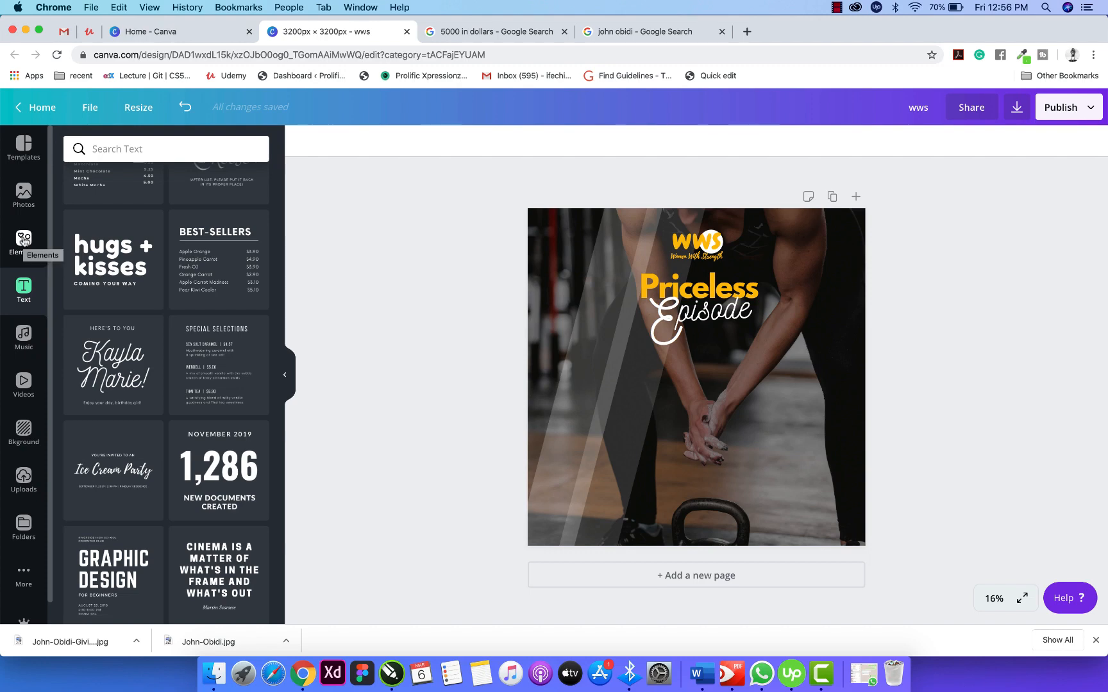
Drop the plain grey circle and search Elements for 'gradient'.
click(23, 239)
click(104, 209)
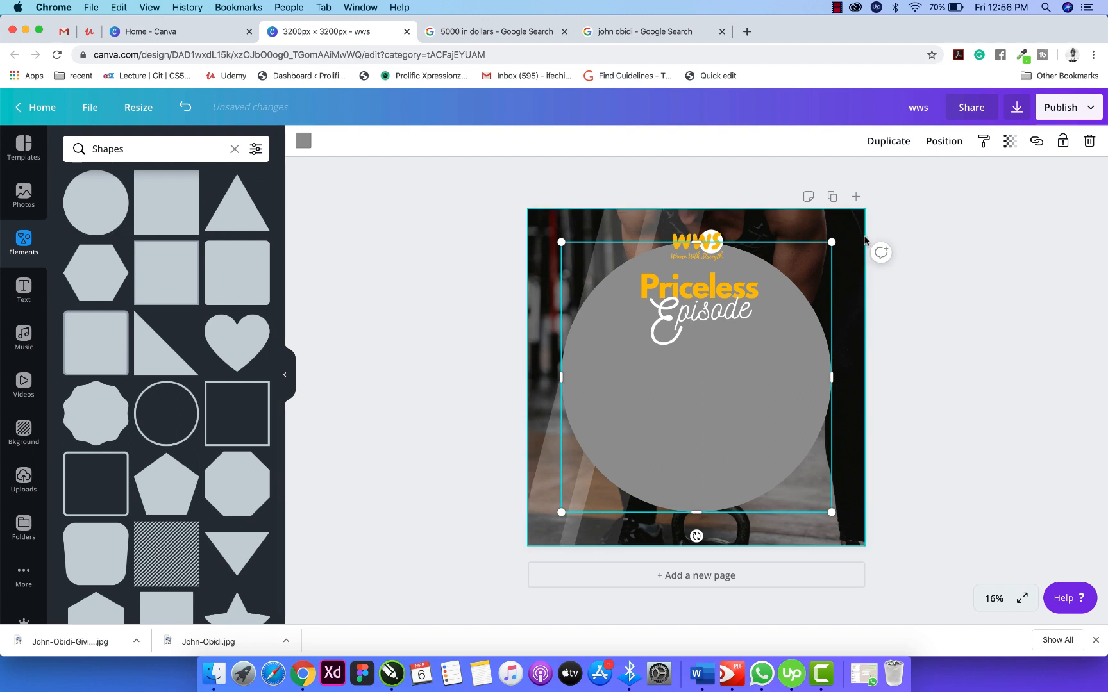
key(Delete)
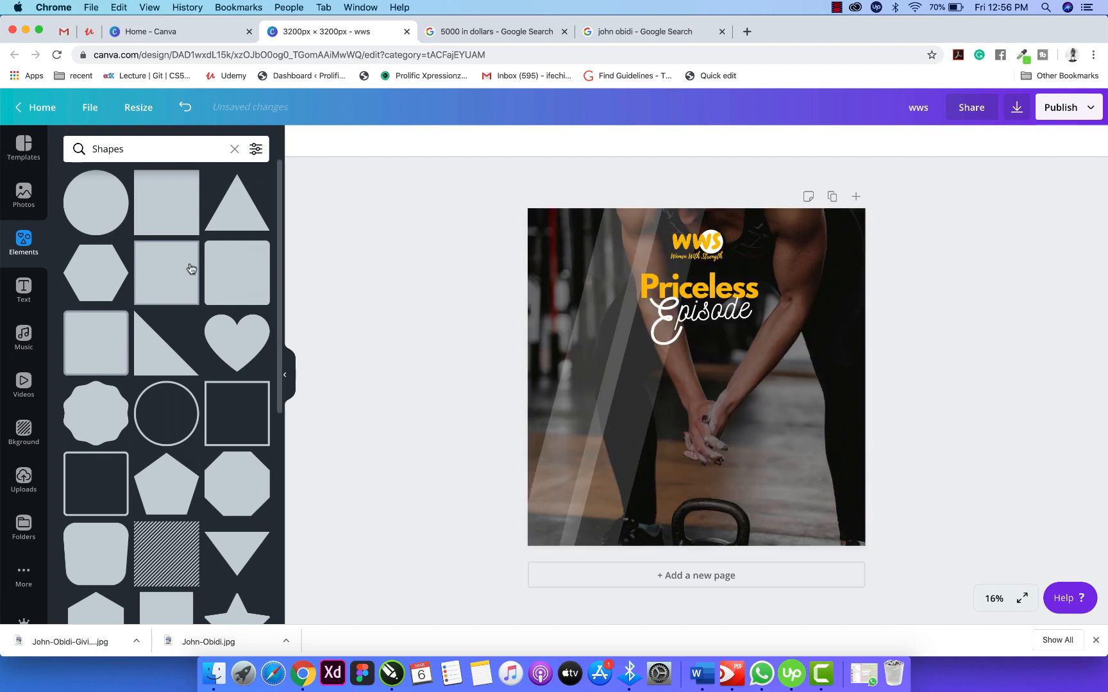
click(168, 148)
key(BackSpace)
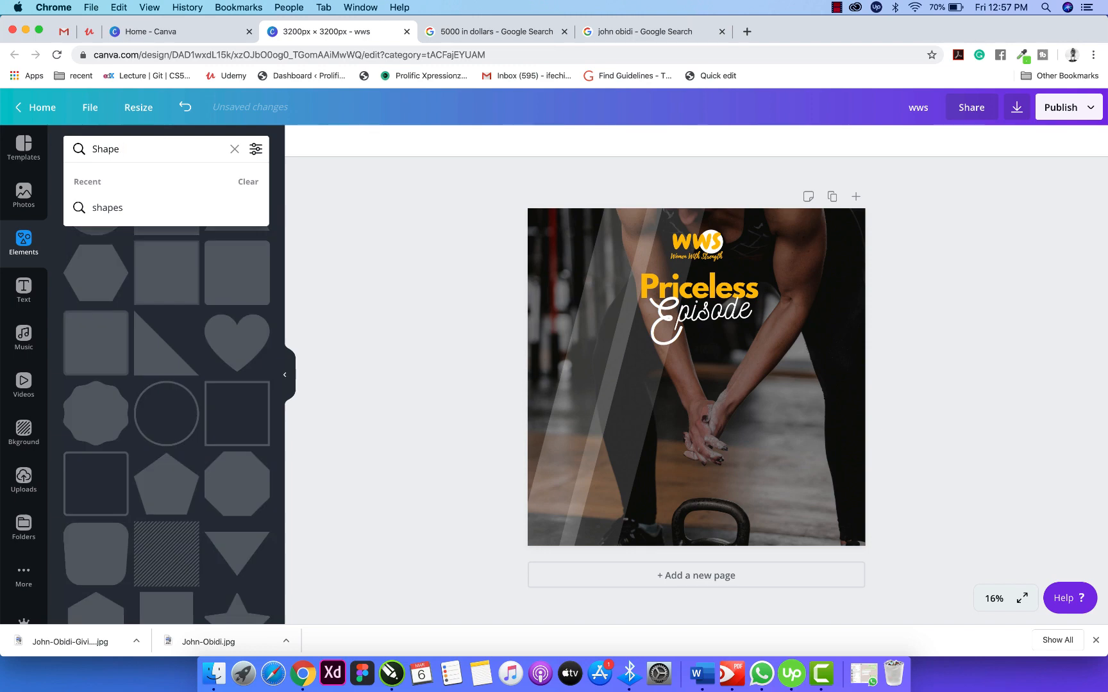
key(BackSpace)
key(BackSpace)
key(BackSpace)
key(BackSpace)
key(BackSpace)
text(gradient)
key(Return)
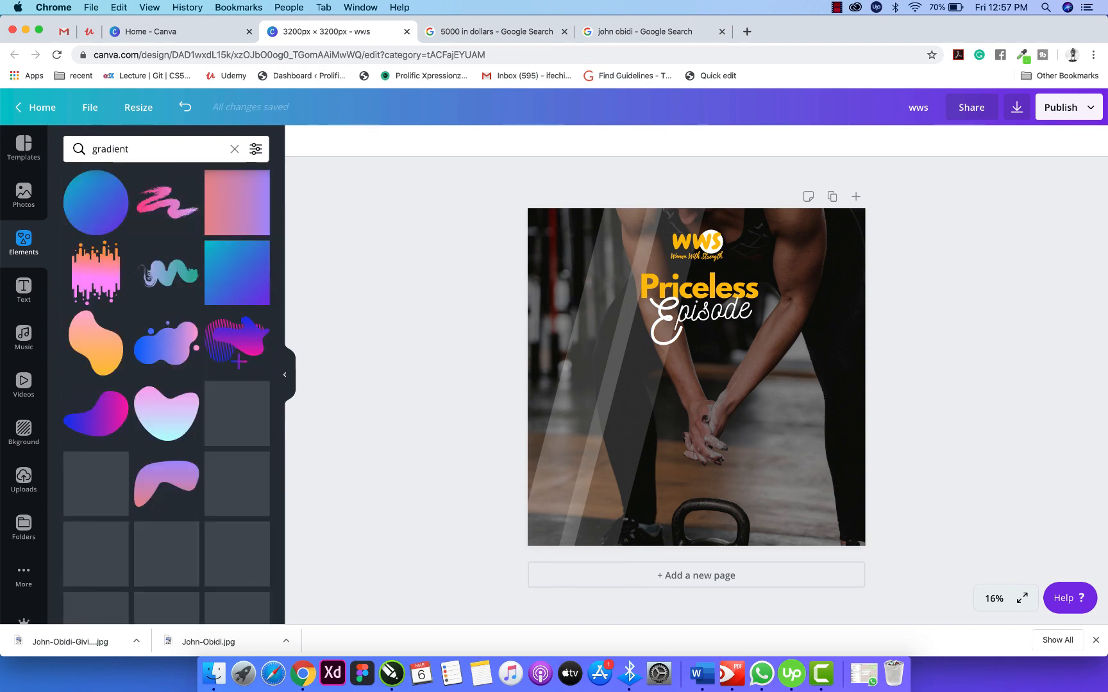
Add the gradient circle and set its colours to orange-yellow and deep yellow.
click(100, 212)
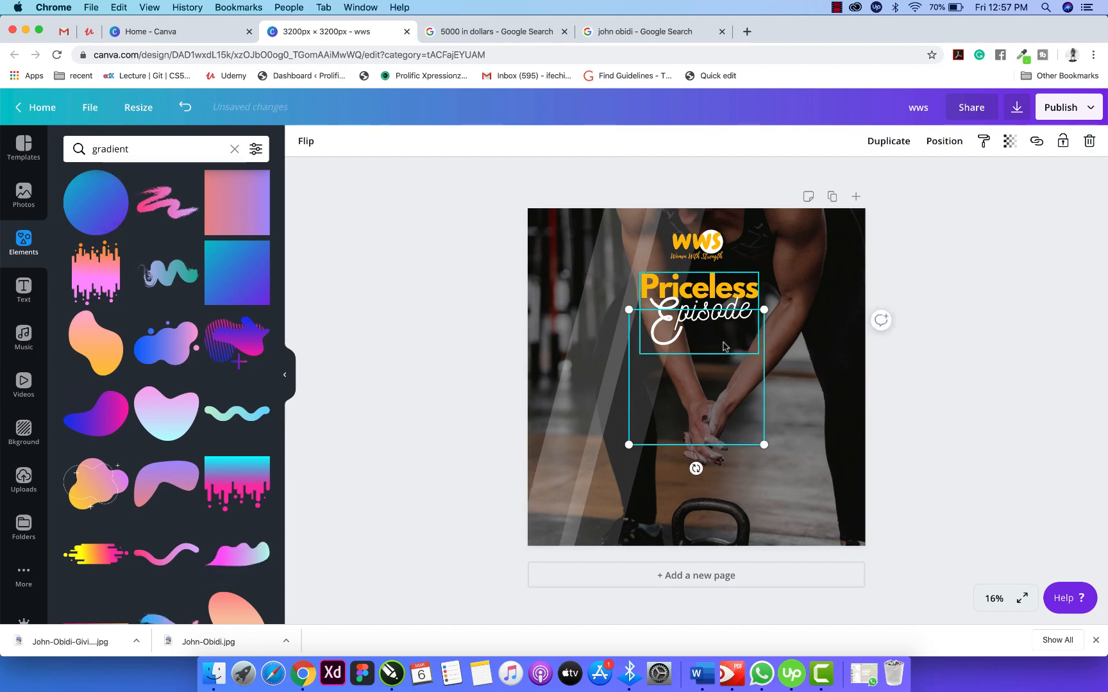
drag(763, 310, 791, 283)
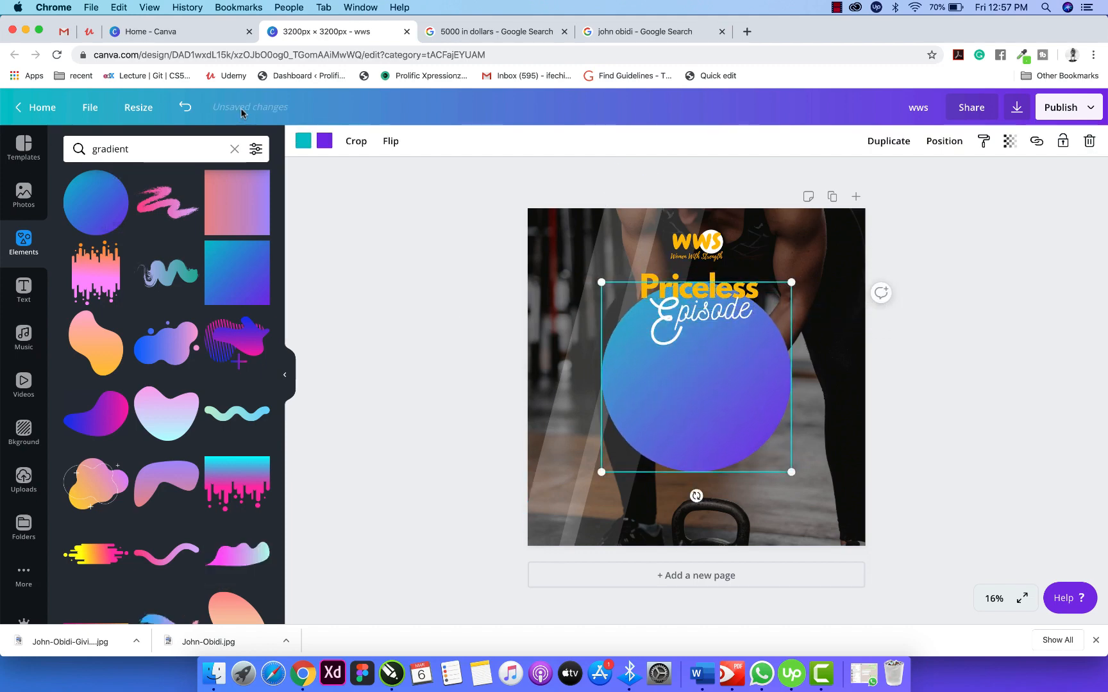
click(301, 140)
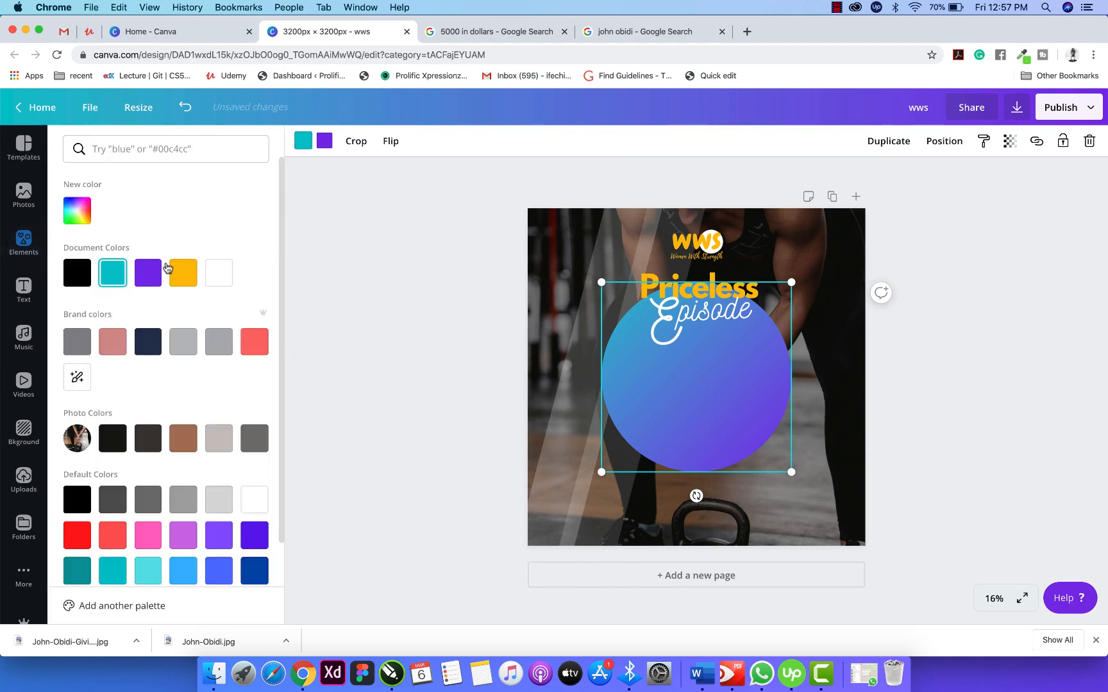
click(183, 273)
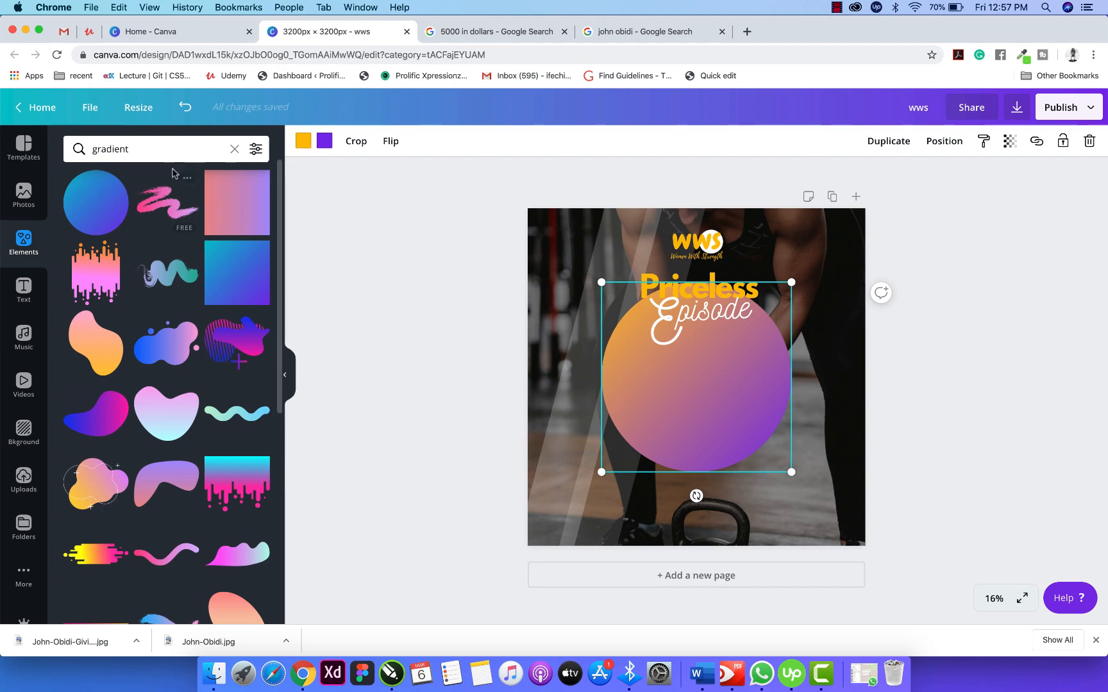
click(324, 141)
click(77, 210)
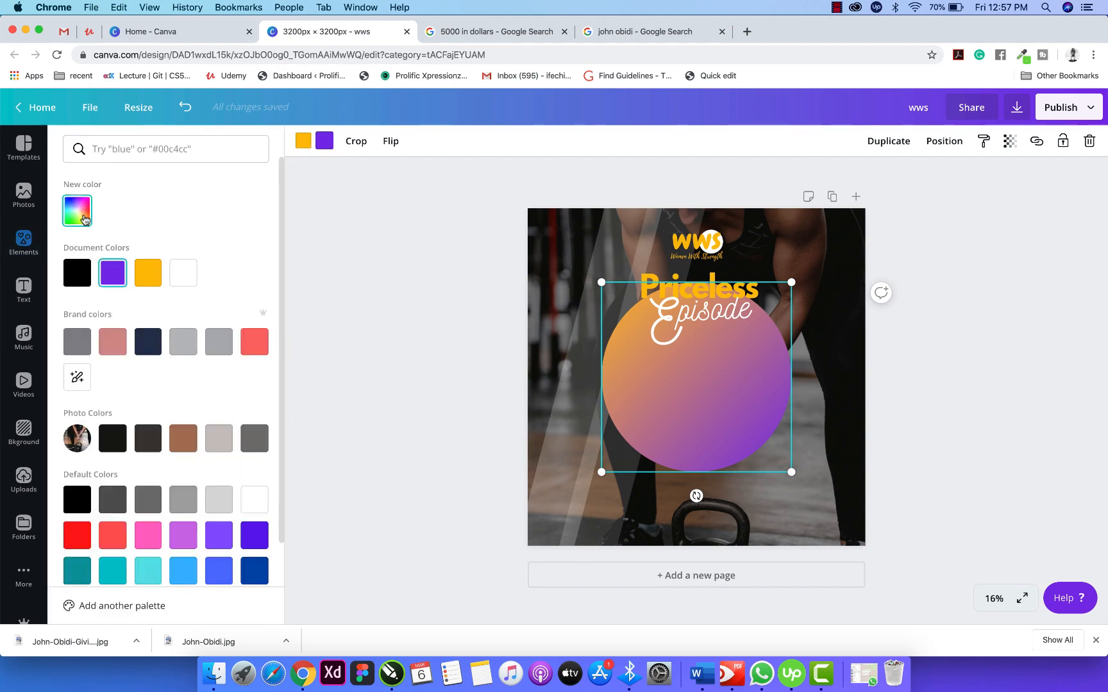
click(99, 325)
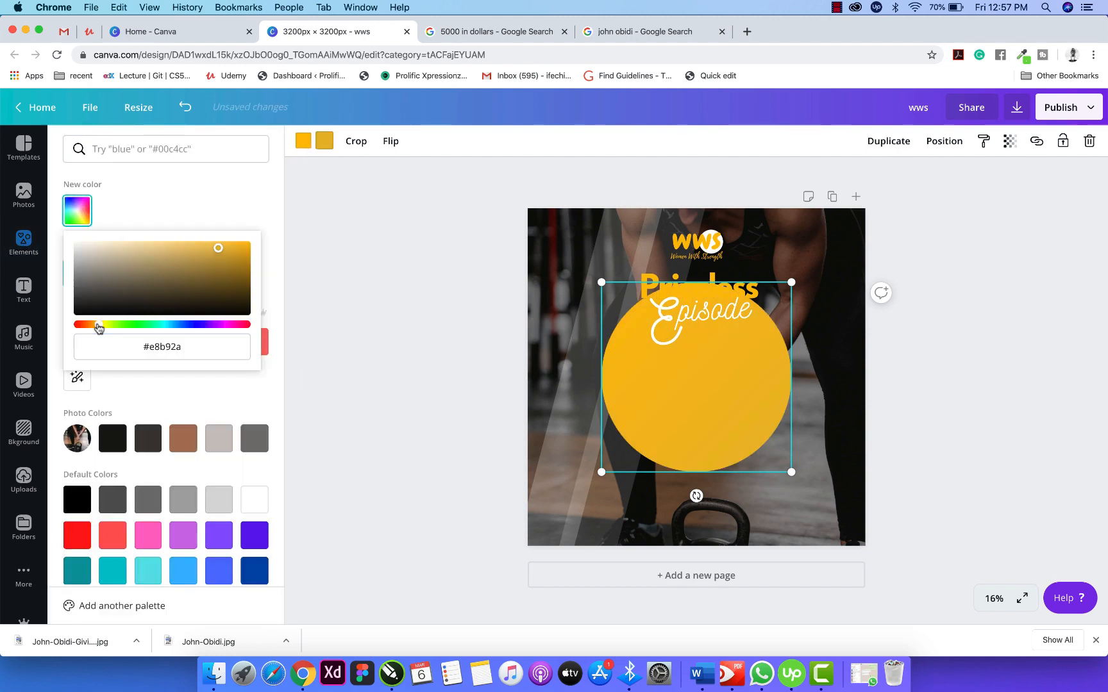
drag(218, 249, 242, 277)
click(425, 285)
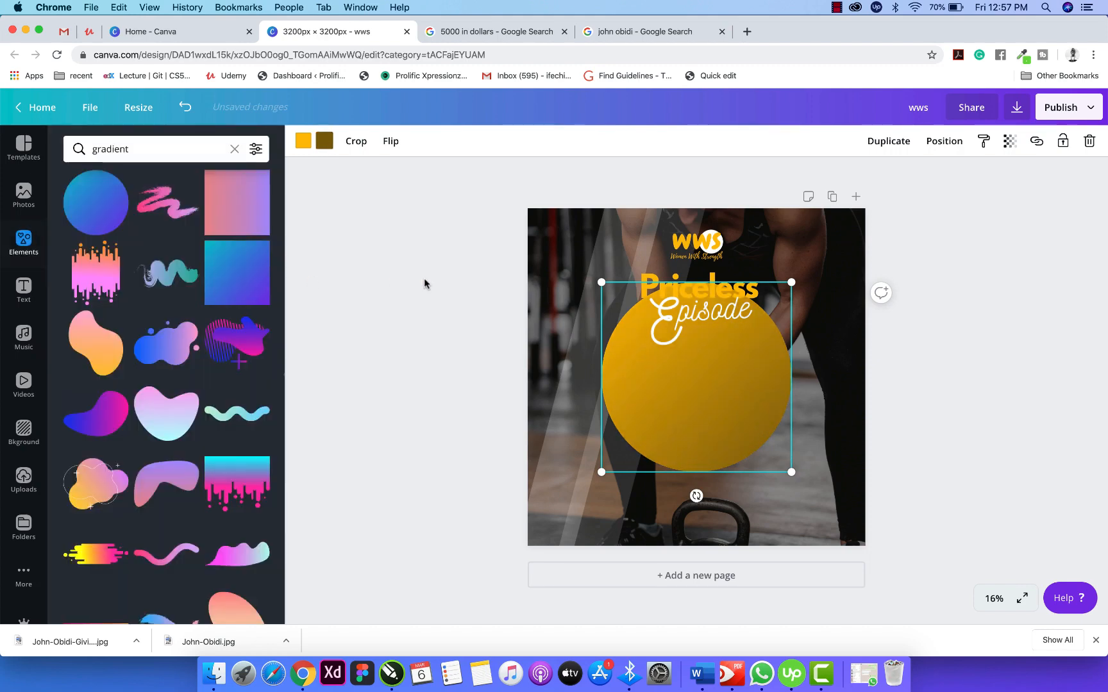
Shrink the yellow circle to 328 px and place it below the Episode title.
drag(797, 474, 741, 434)
drag(695, 395, 710, 397)
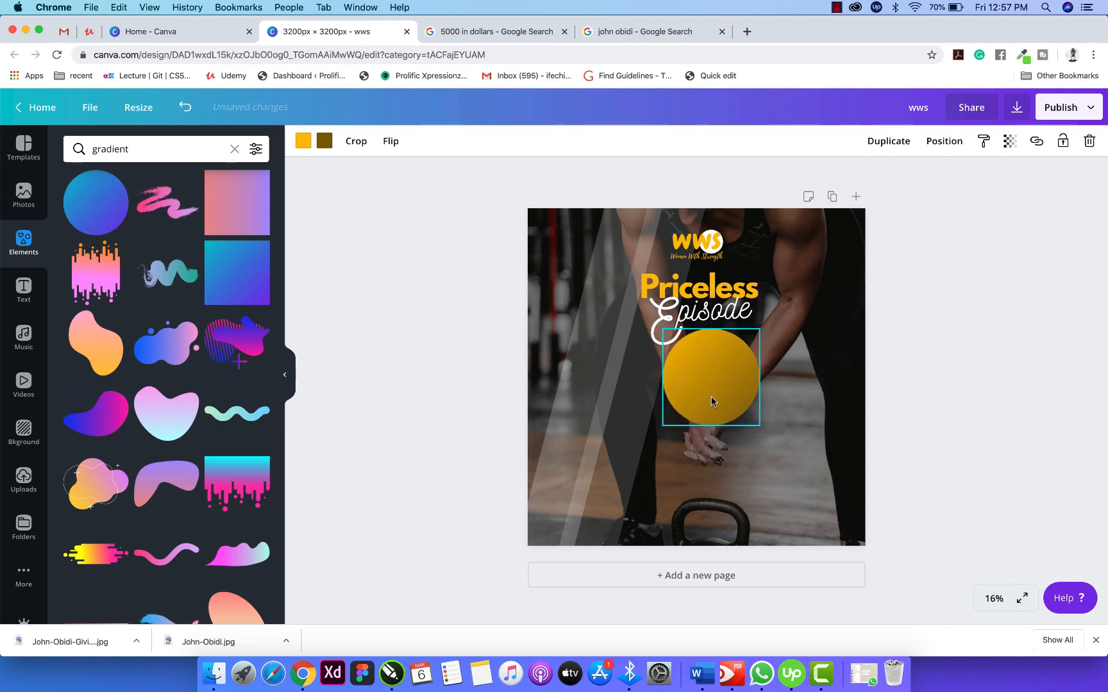
click(947, 403)
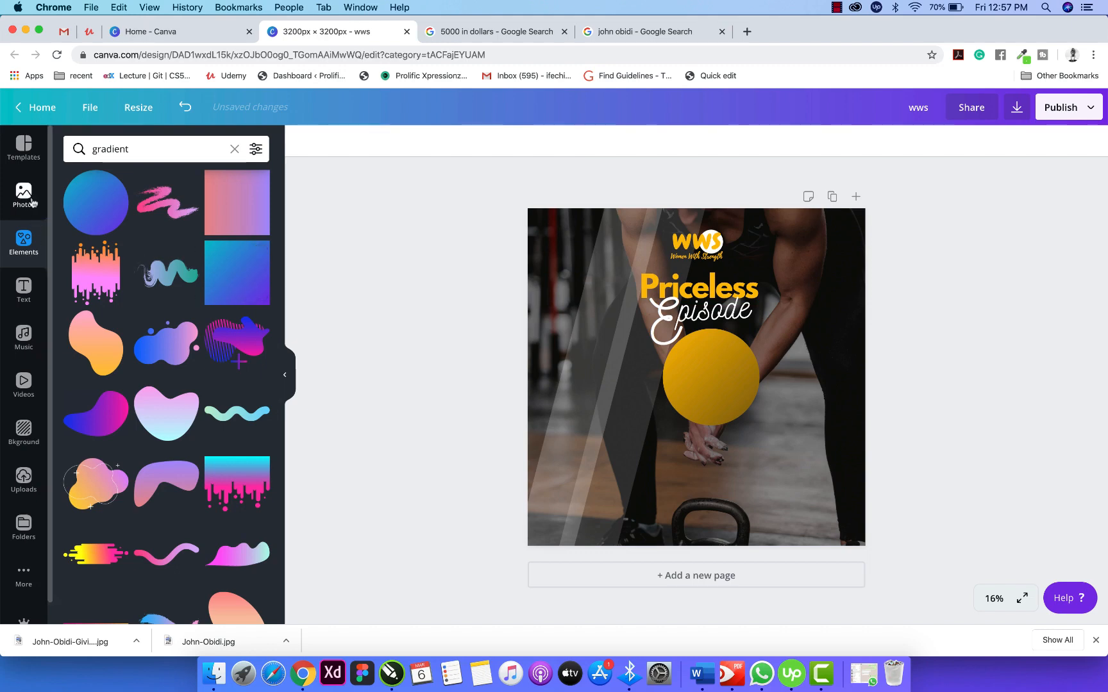
Search Elements for 'frames'.
click(158, 154)
key(BackSpace)
key(BackSpace)
key(BackSpace)
key(BackSpace)
key(BackSpace)
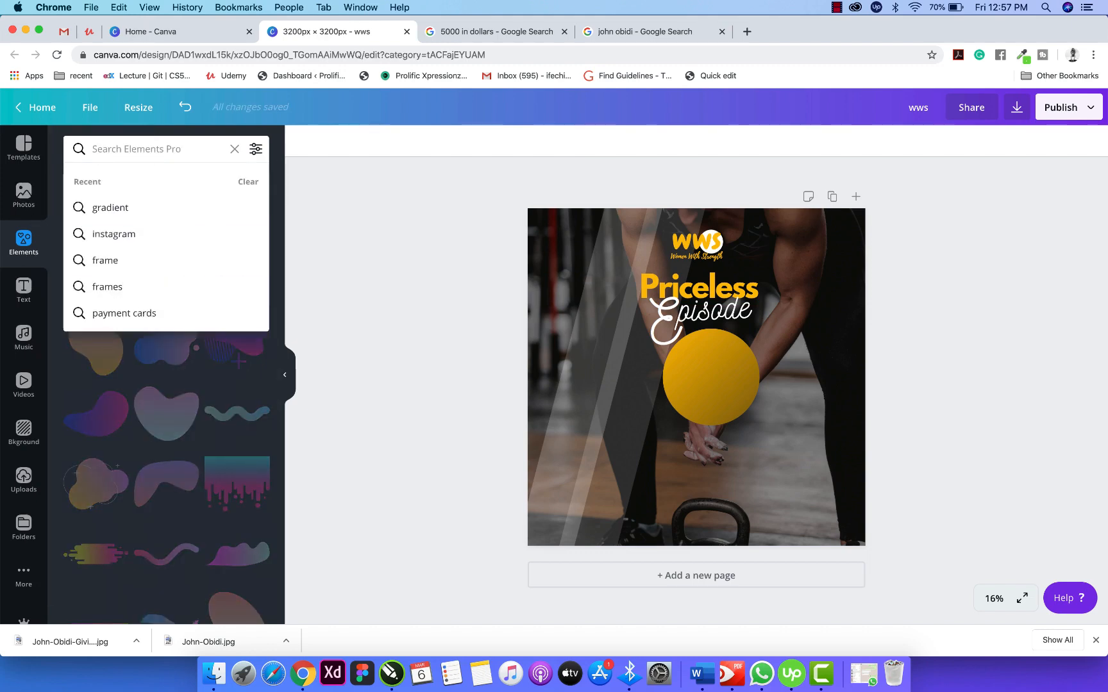
text(frames)
key(Return)
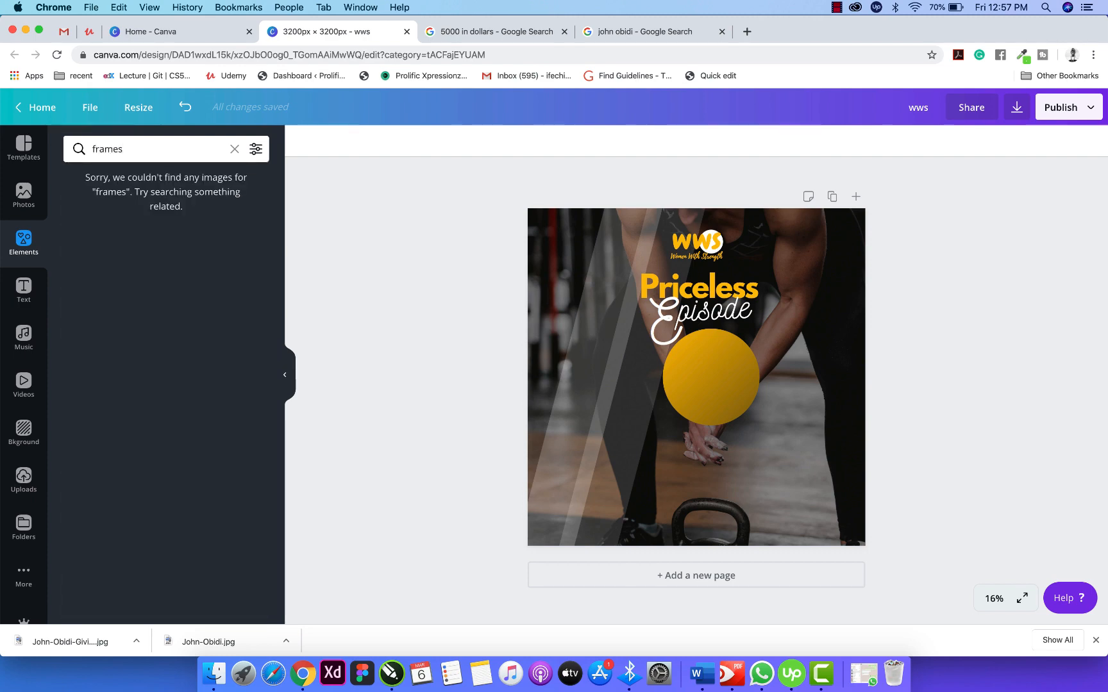
Search Elements for 'frame', then clear the search.
click(194, 149)
key(Return)
click(194, 149)
key(BackSpace)
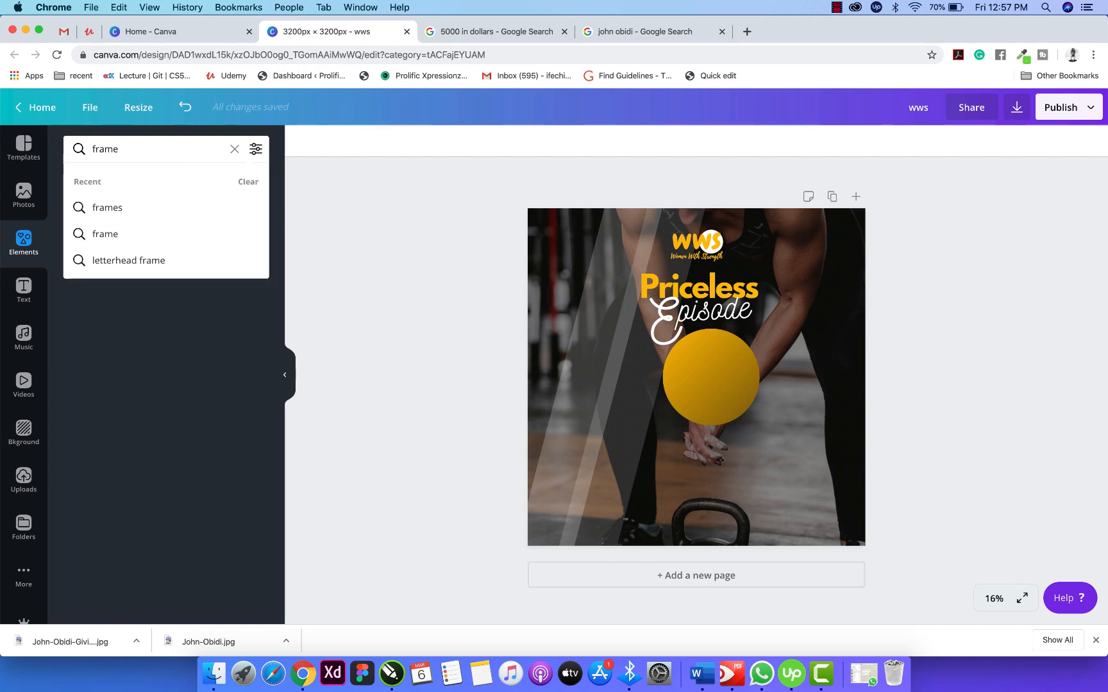
key(Return)
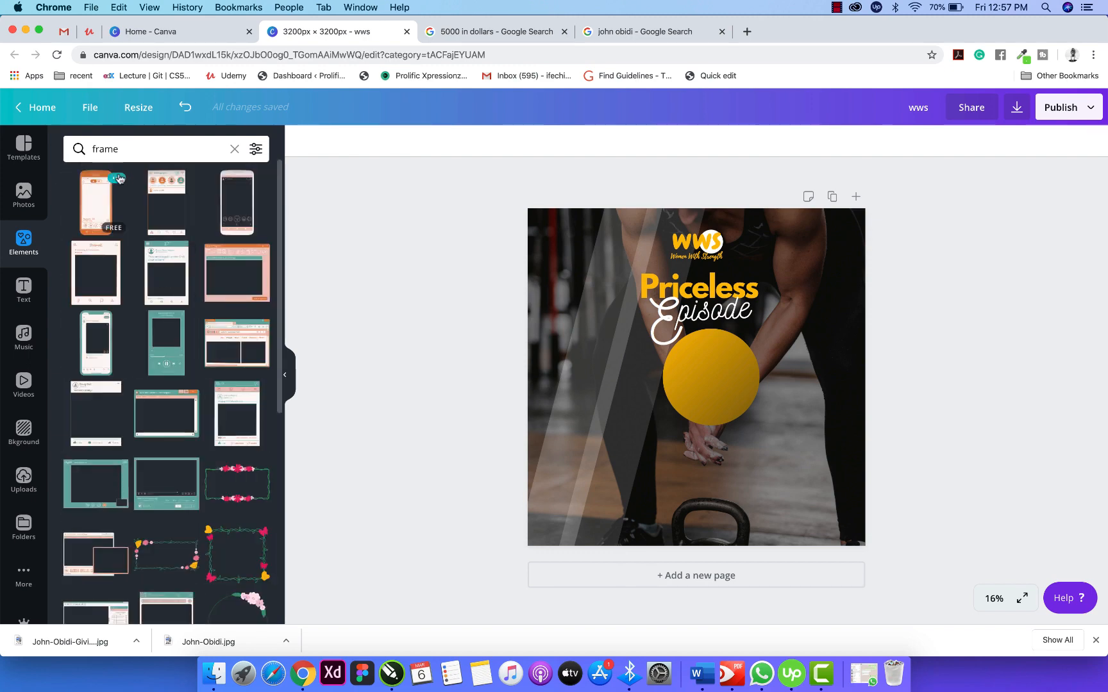
click(235, 149)
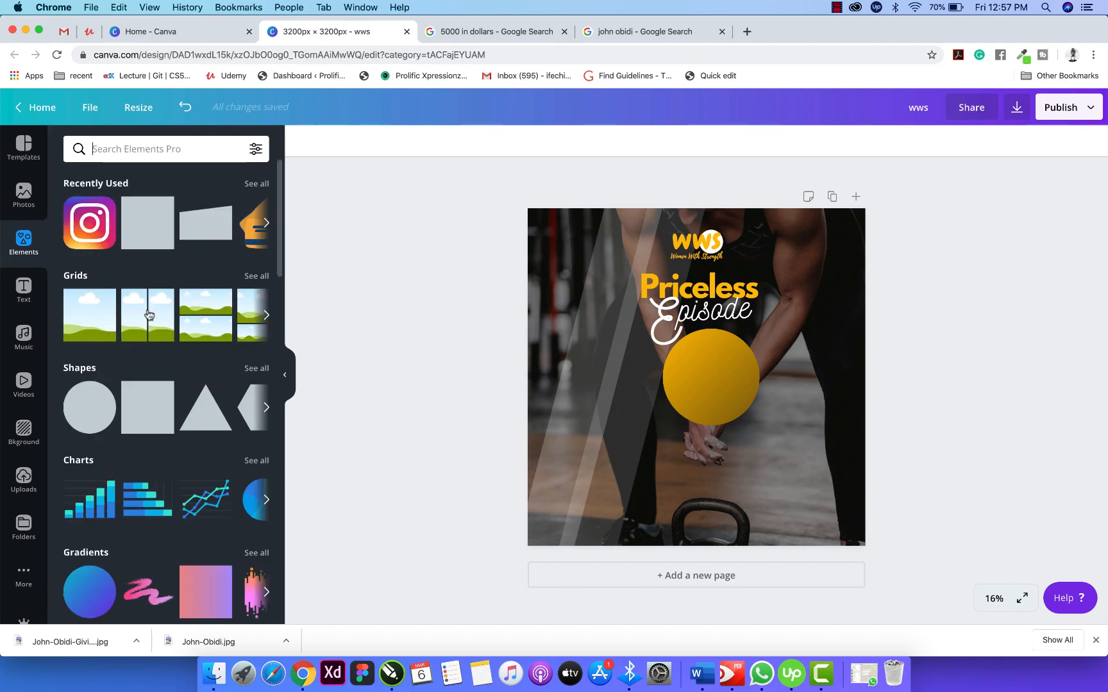
Browse all grid layouts, then return to the element categories overview.
click(259, 277)
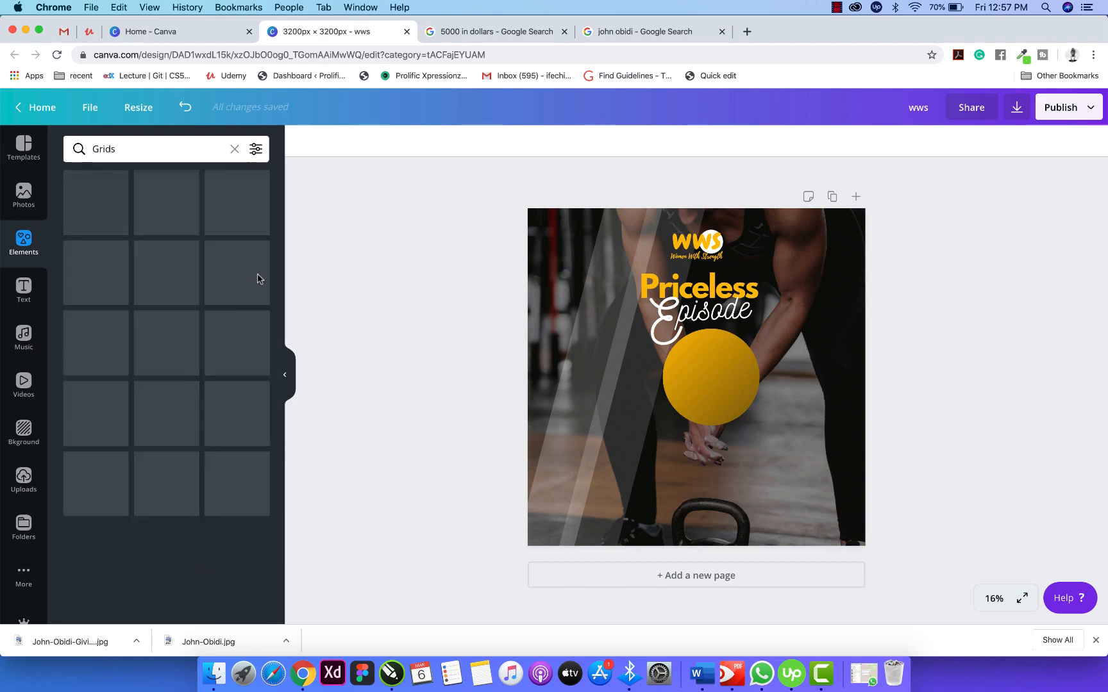
scroll(182, 425, down, 10)
scroll(184, 427, down, 13)
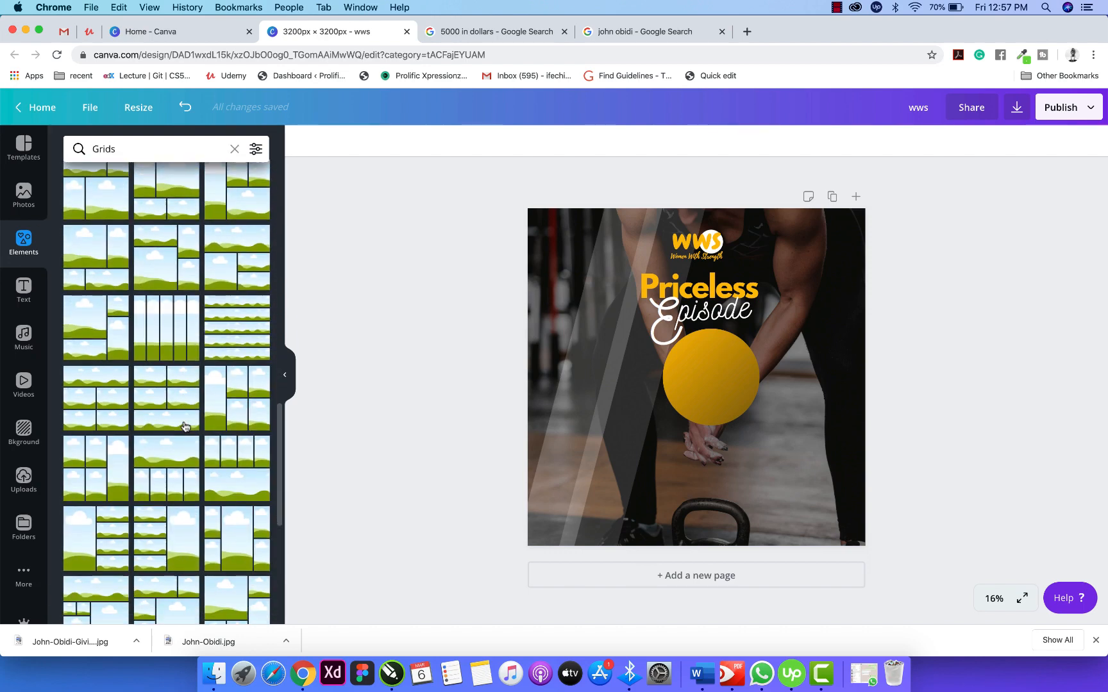
scroll(186, 430, up, 13)
scroll(186, 434, up, 8)
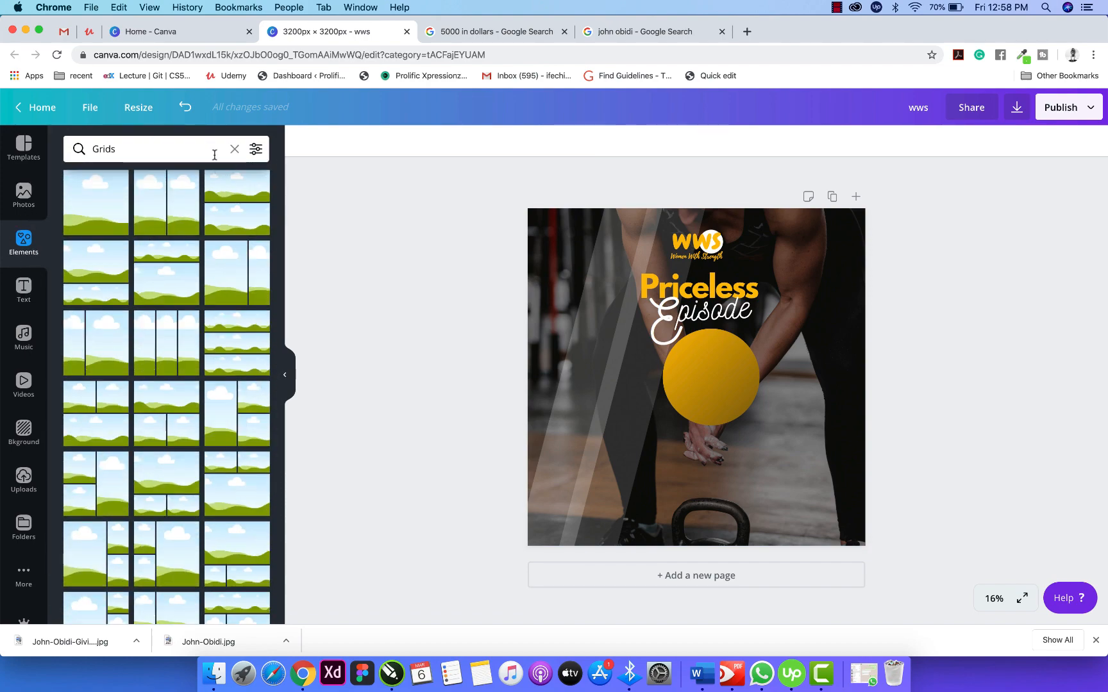
click(235, 152)
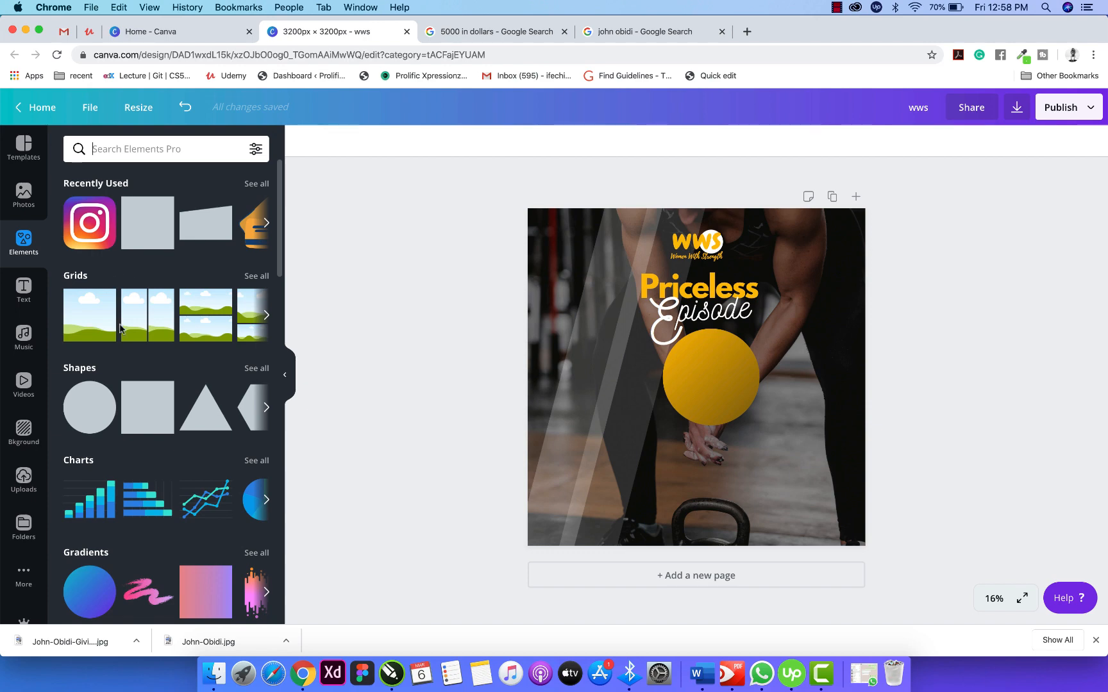
Expand and browse all Shapes results, then clear the Shapes search to return to element categories.
click(260, 375)
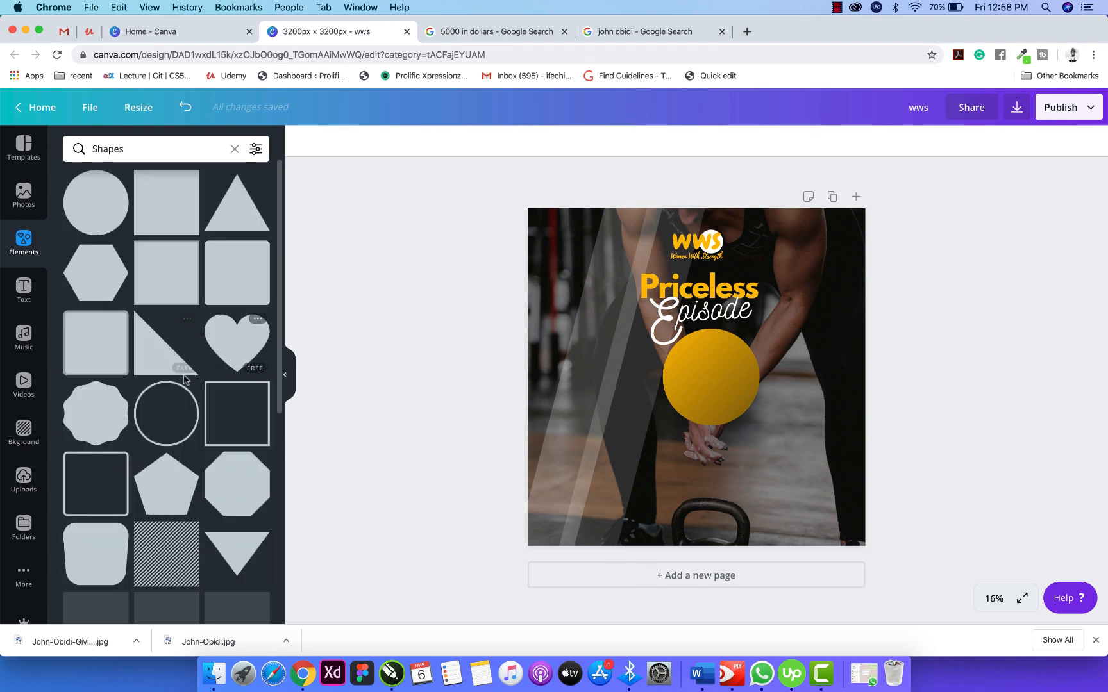
scroll(184, 379, down, 10)
scroll(184, 379, down, 5)
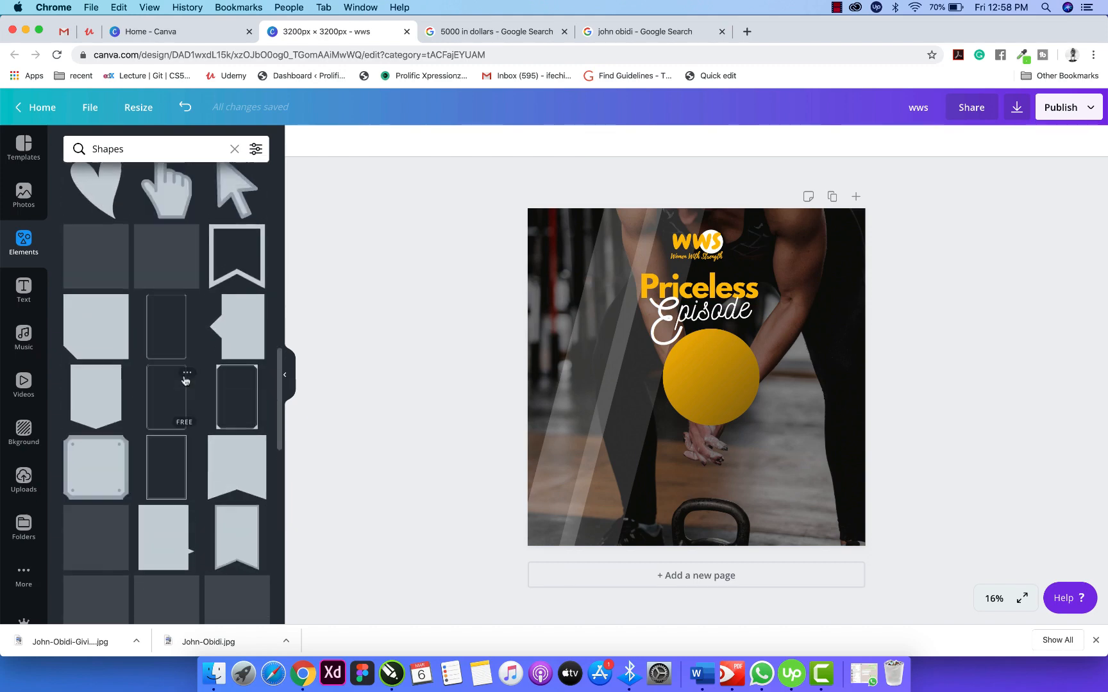
scroll(184, 379, down, 10)
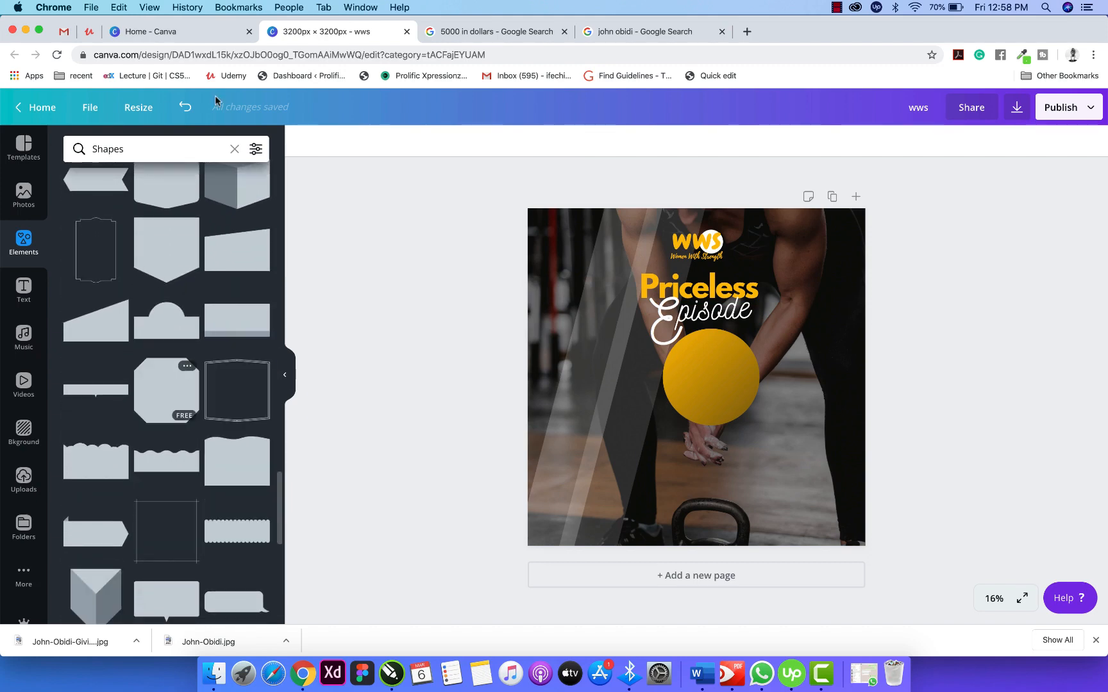
scroll(226, 384, down, 5)
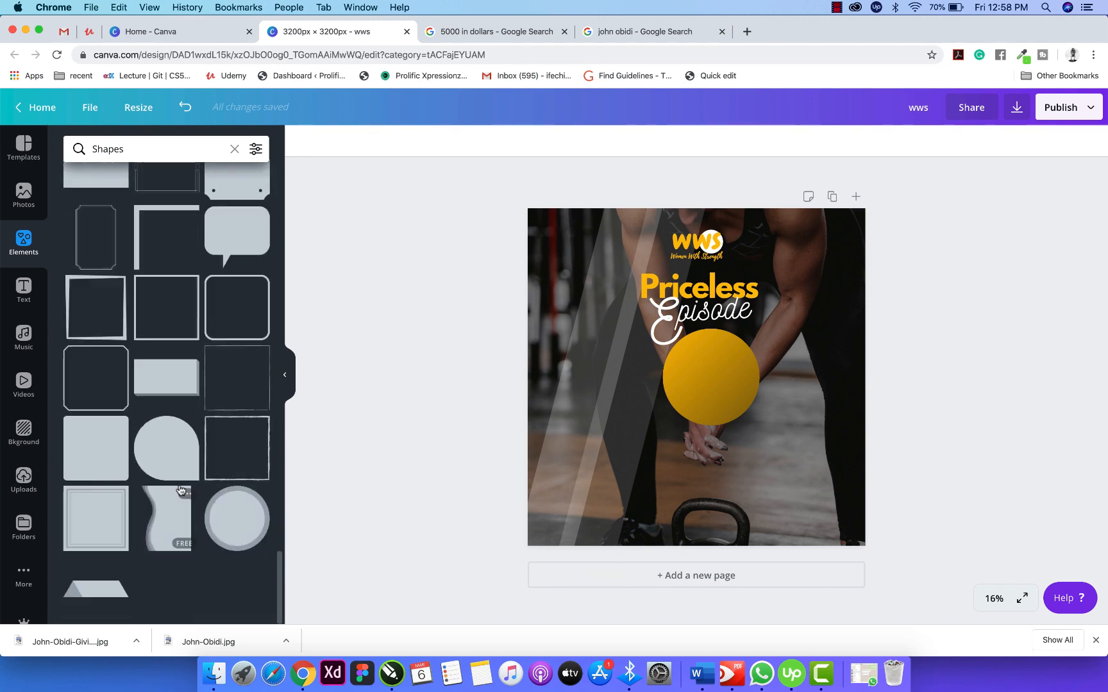
scroll(180, 490, up, 5)
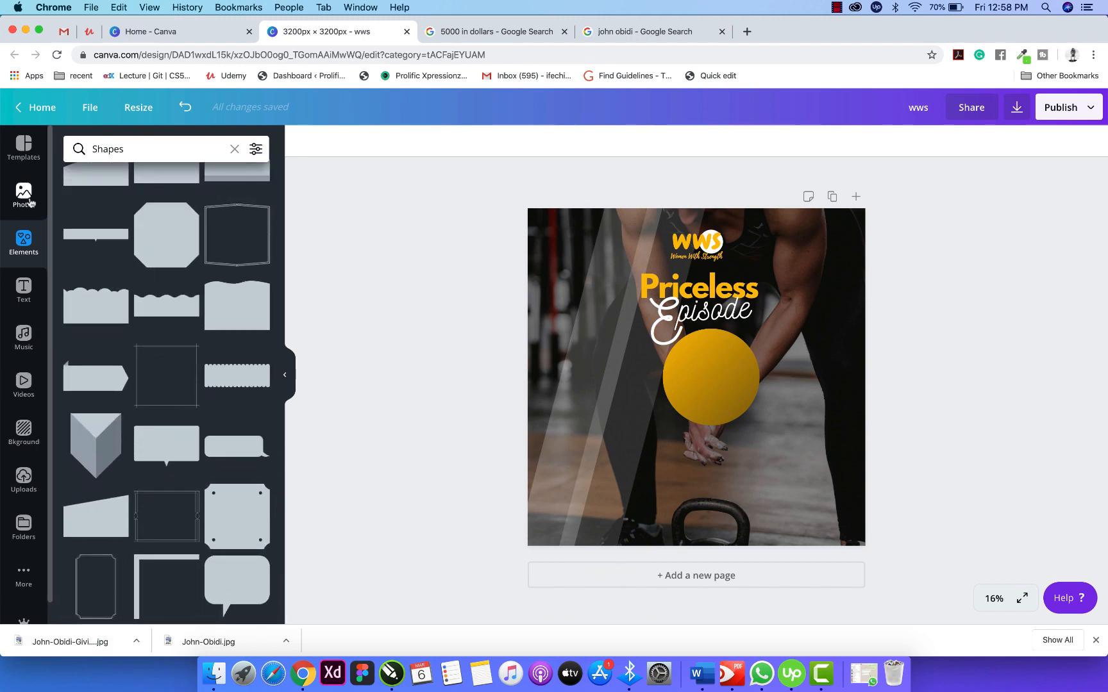
click(24, 288)
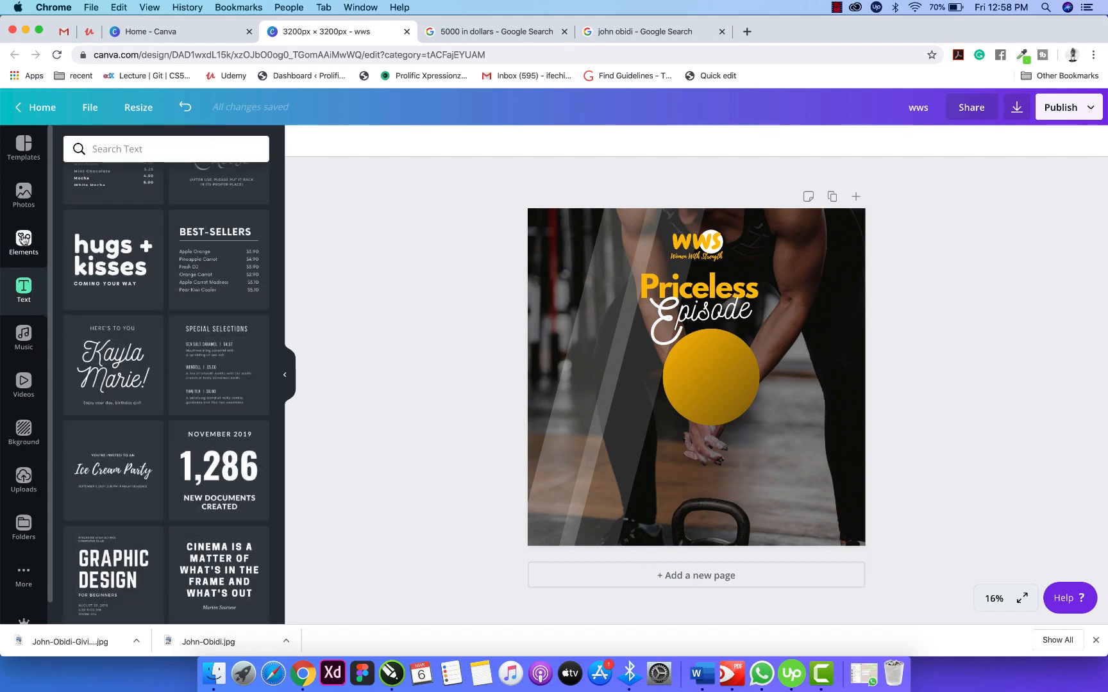
click(24, 239)
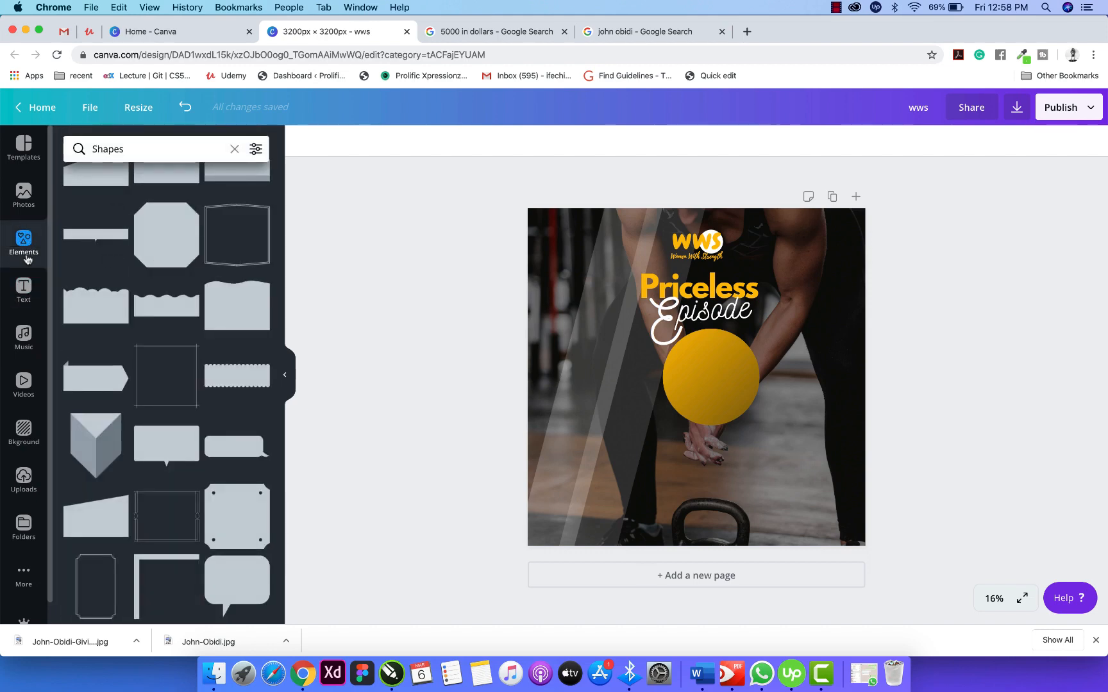
scroll(104, 237, up, 12)
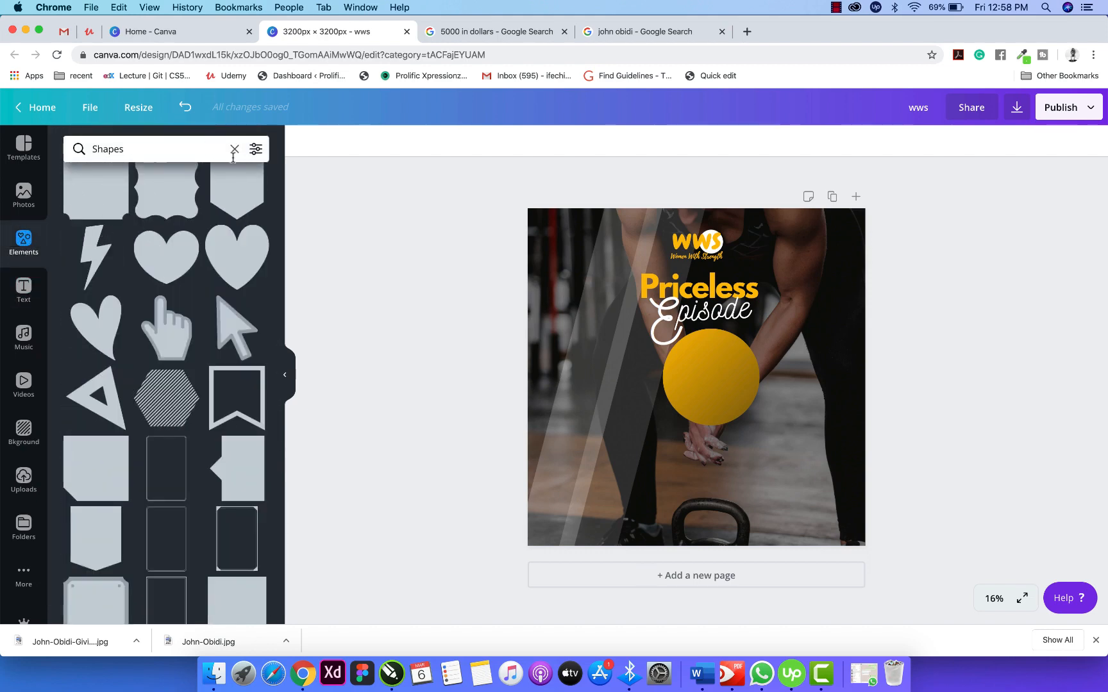
click(235, 149)
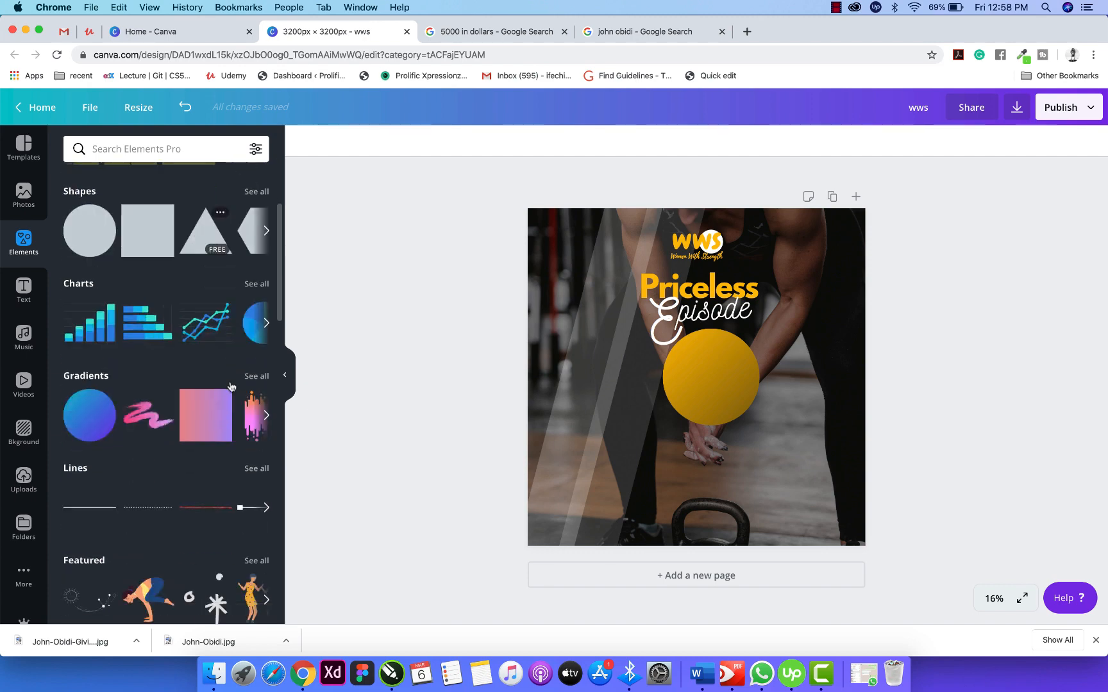
Scroll down to the Gradients category and show all gradient elements.
scroll(230, 384, down, 6)
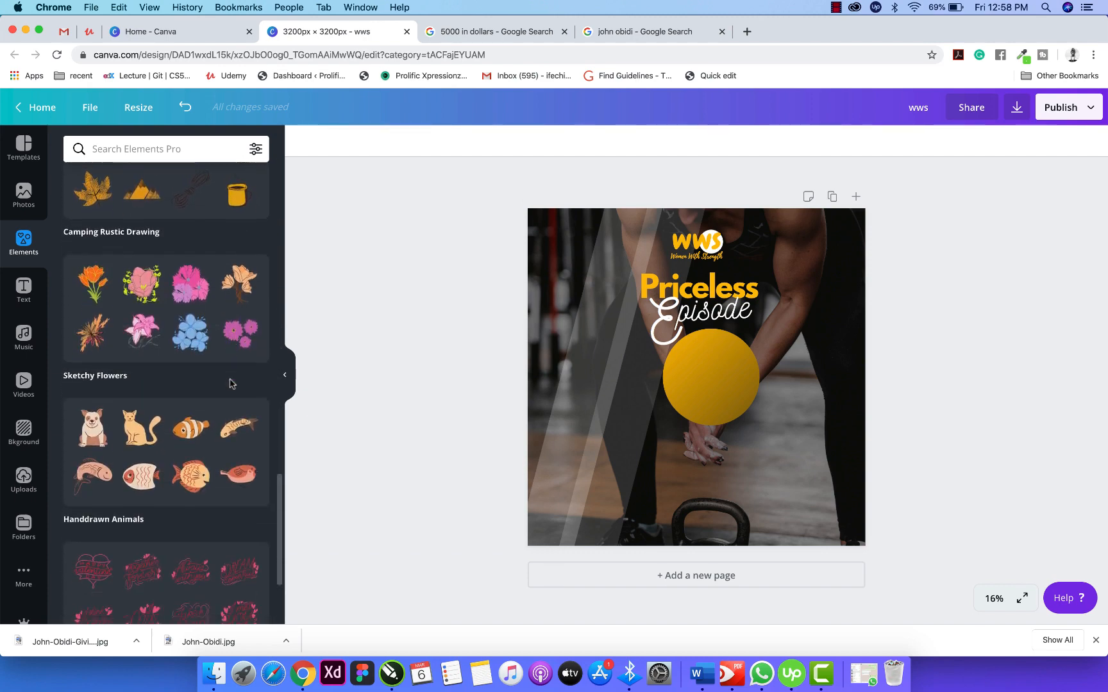
scroll(231, 385, up, 3)
scroll(231, 385, down, 4)
scroll(231, 383, down, 10)
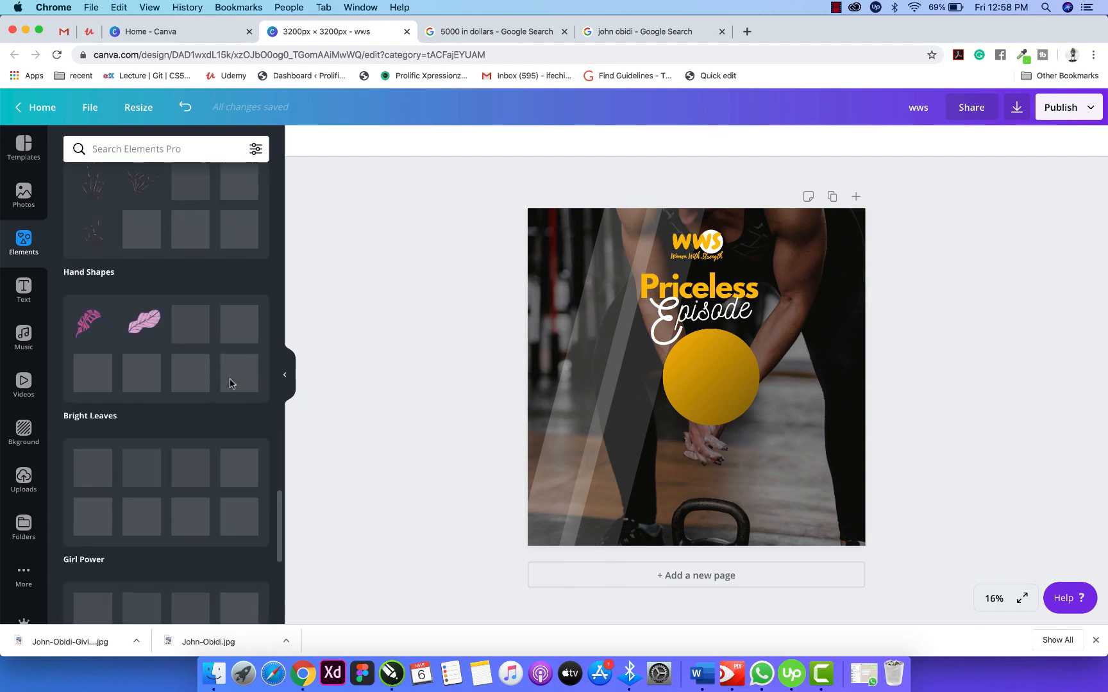
scroll(231, 383, down, 10)
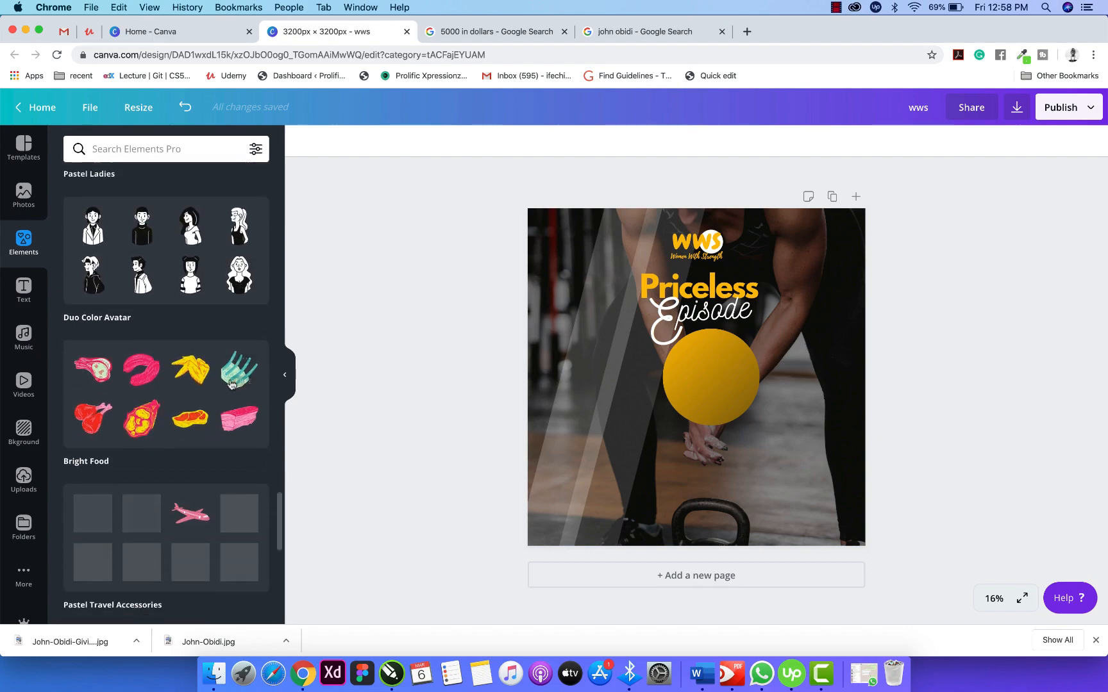
scroll(231, 384, up, 20)
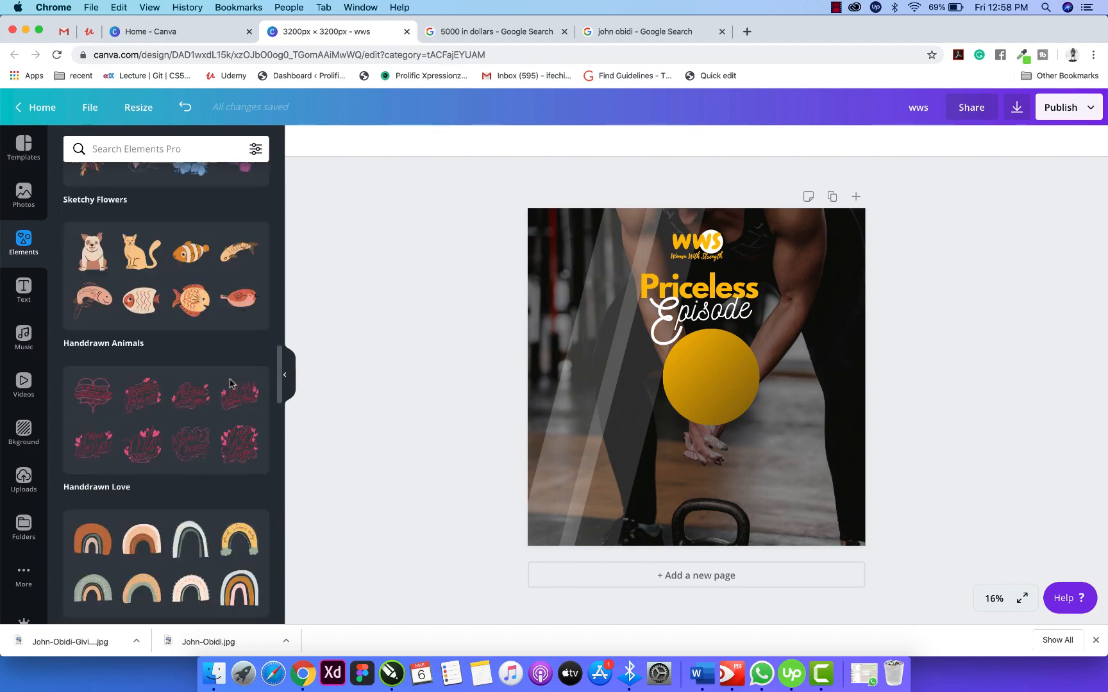
scroll(230, 383, up, 8)
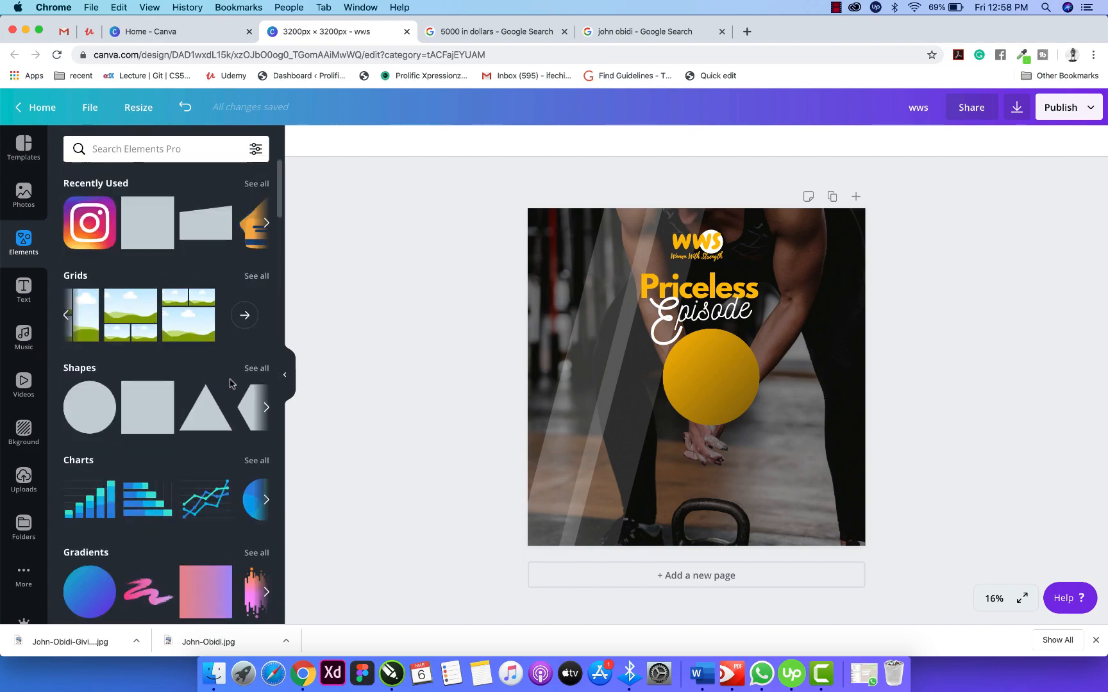
scroll(230, 384, down, 2)
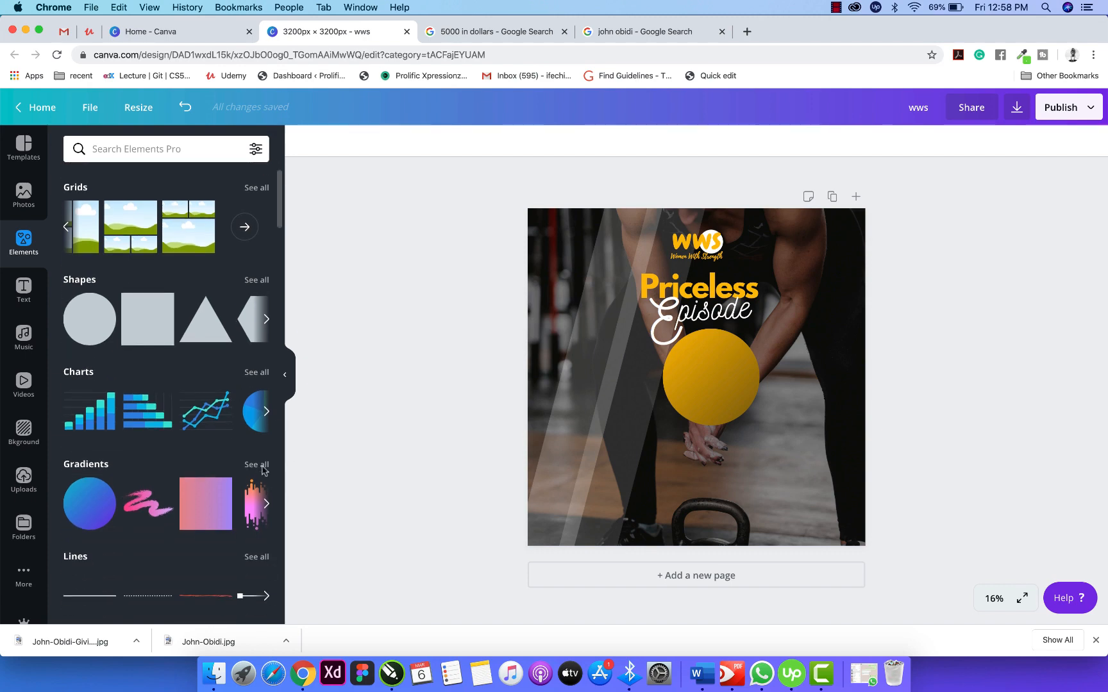
click(262, 469)
scroll(194, 440, down, 5)
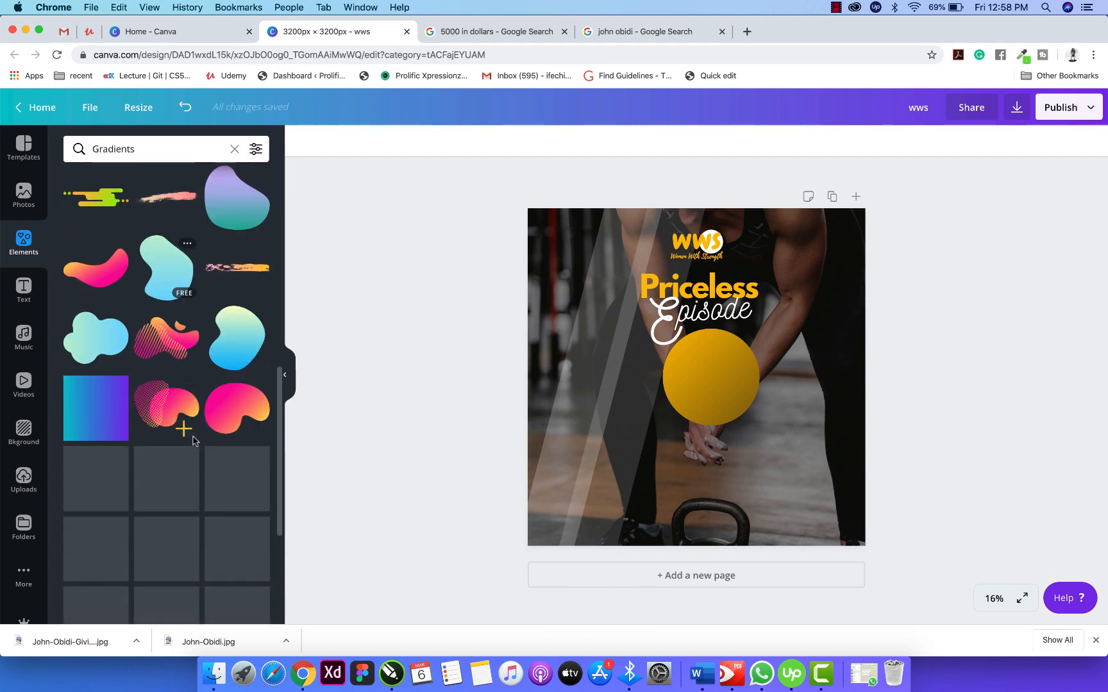
scroll(194, 441, down, 8)
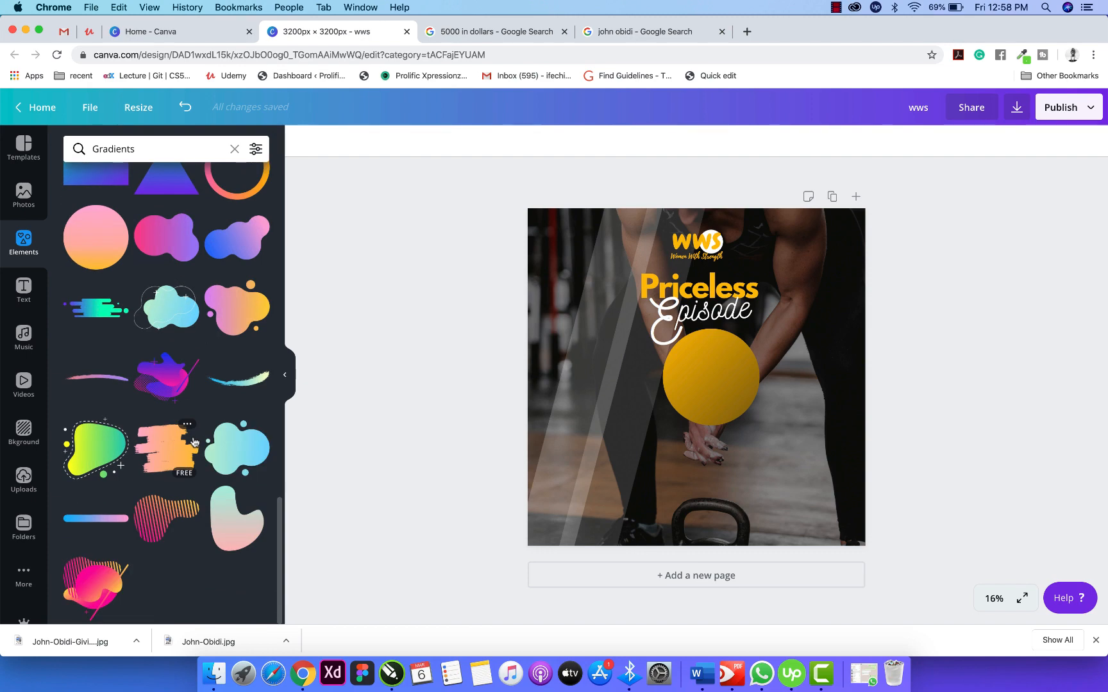
scroll(194, 441, up, 10)
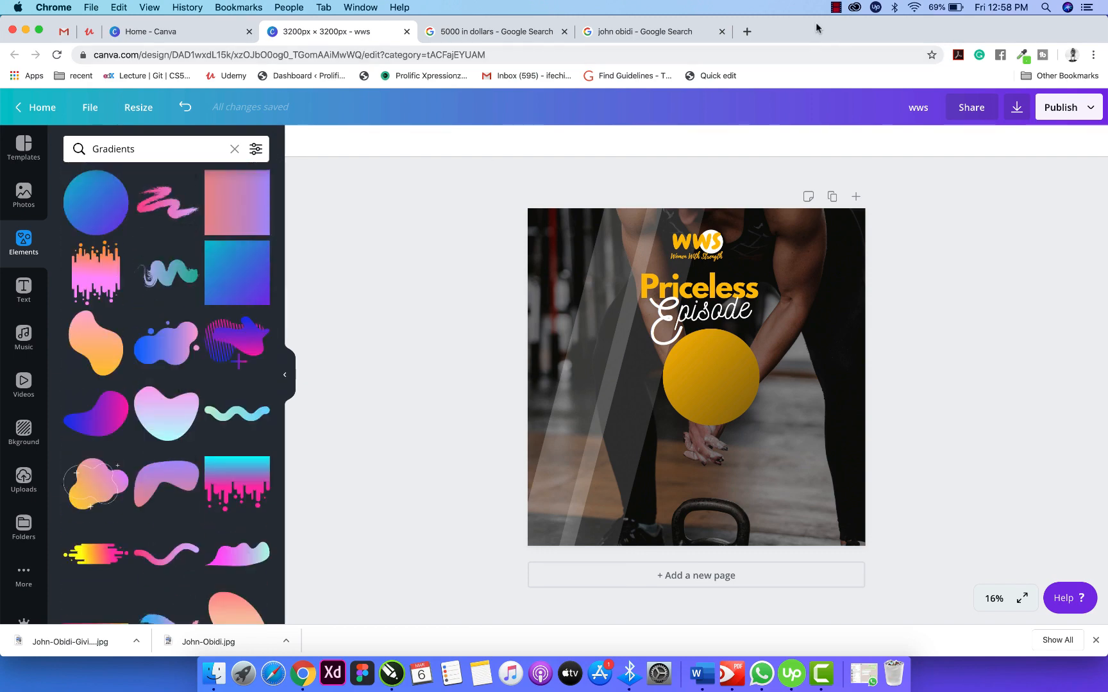
click(837, 8)
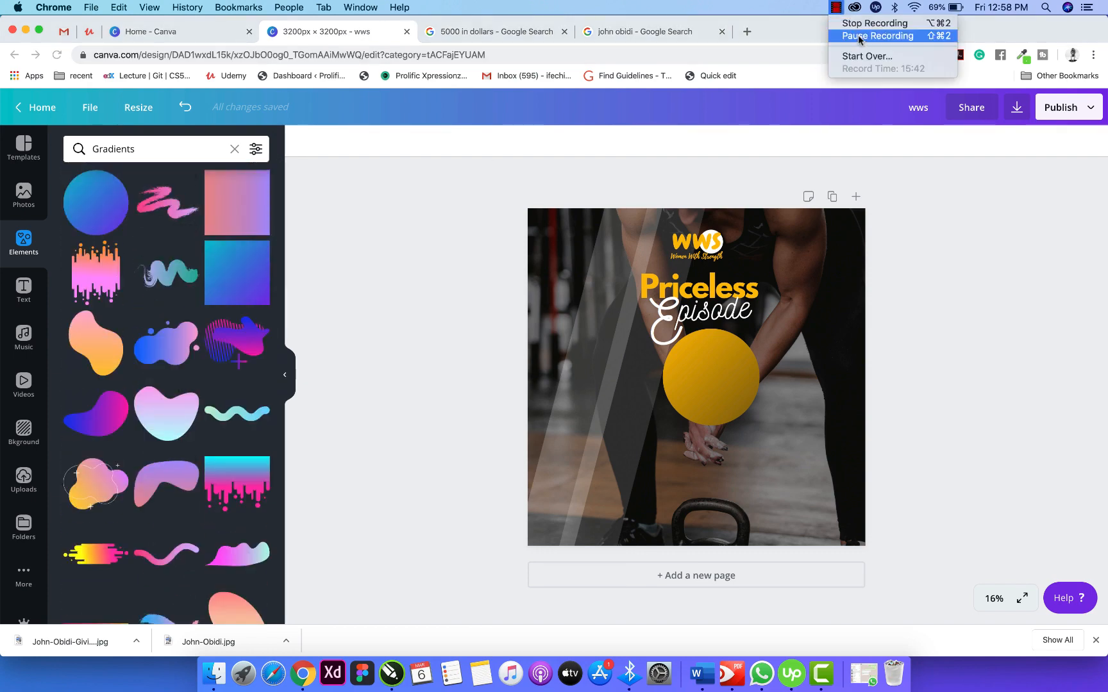
Search Elements for 'frame' and close the Recent searches list to show round and square photo frames.
click(858, 36)
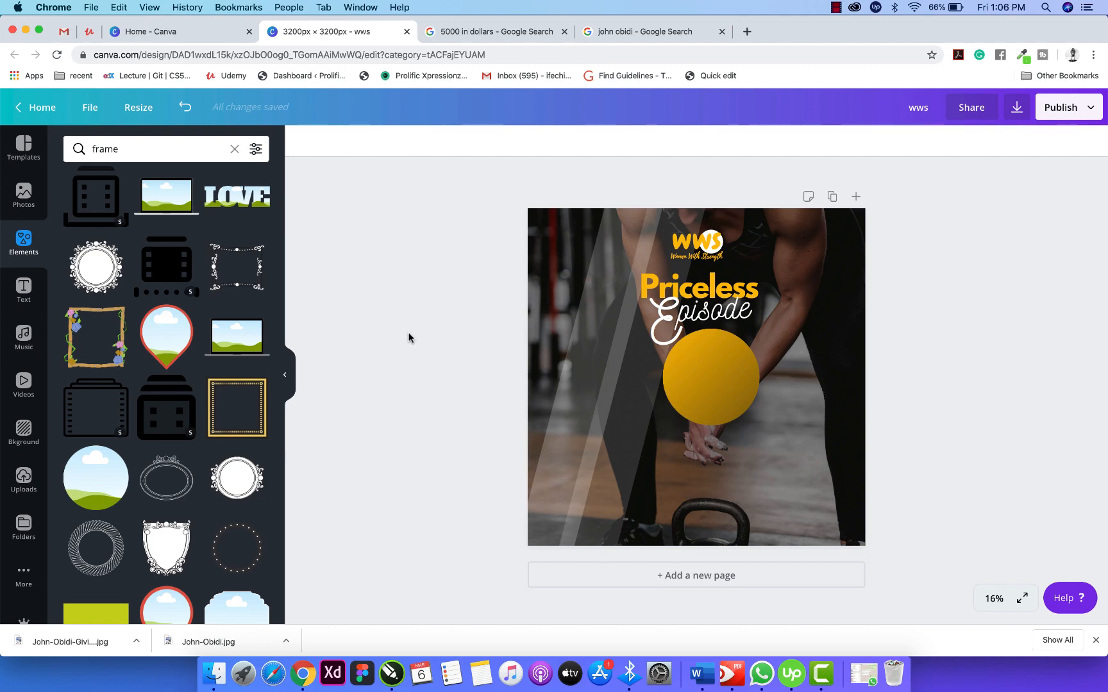
click(160, 151)
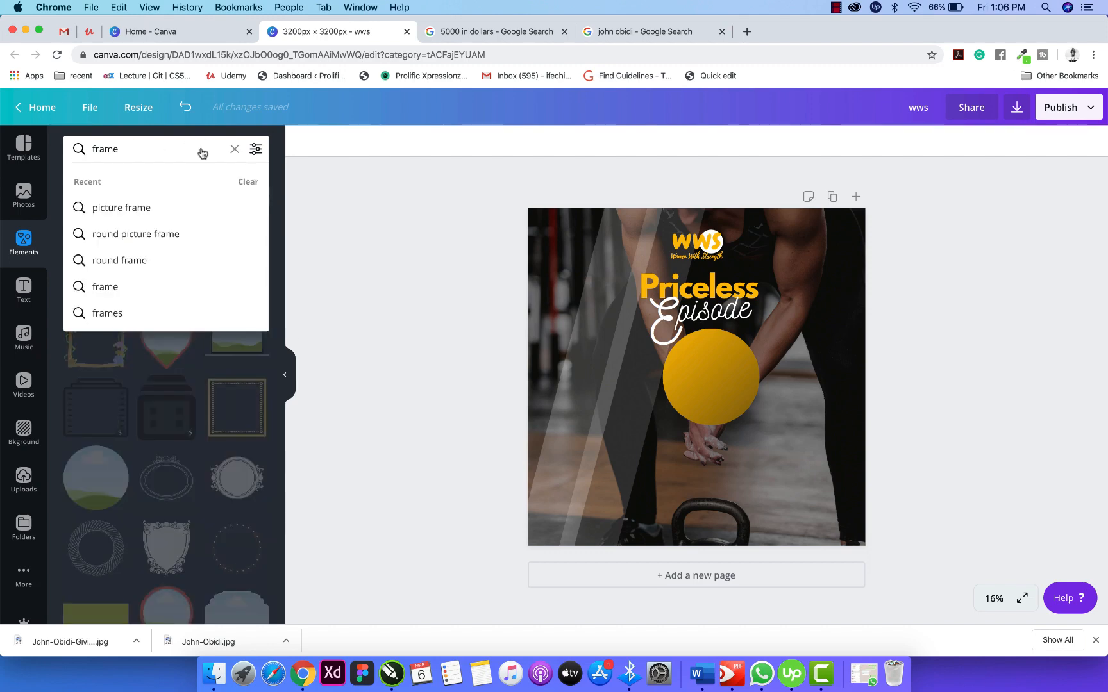
click(316, 194)
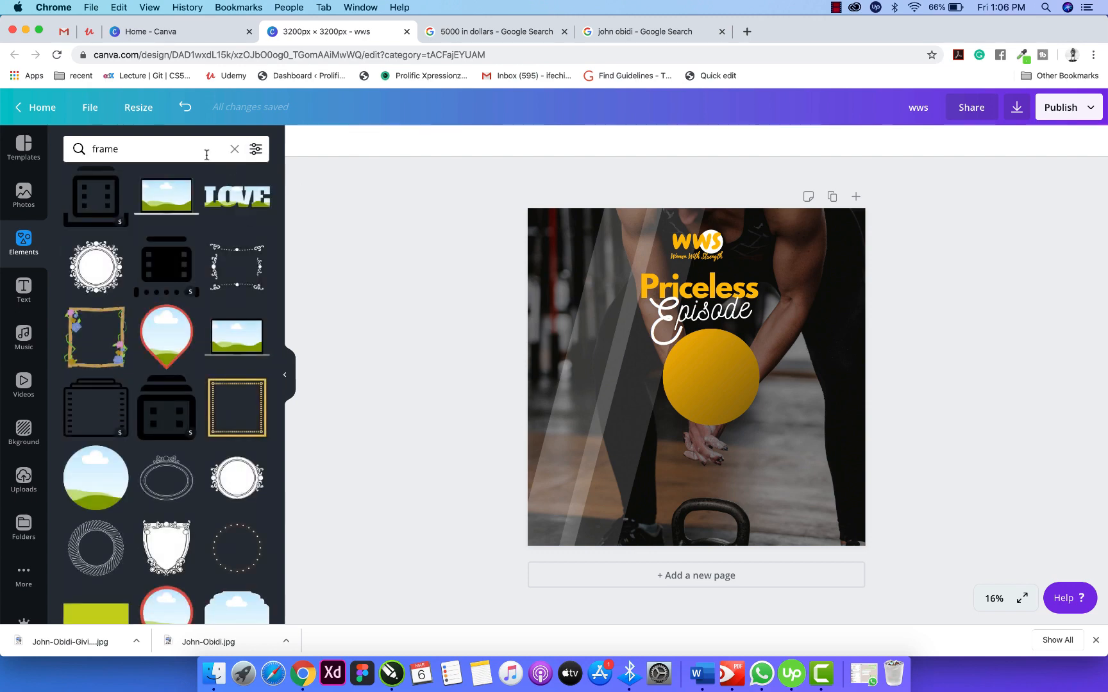
click(207, 155)
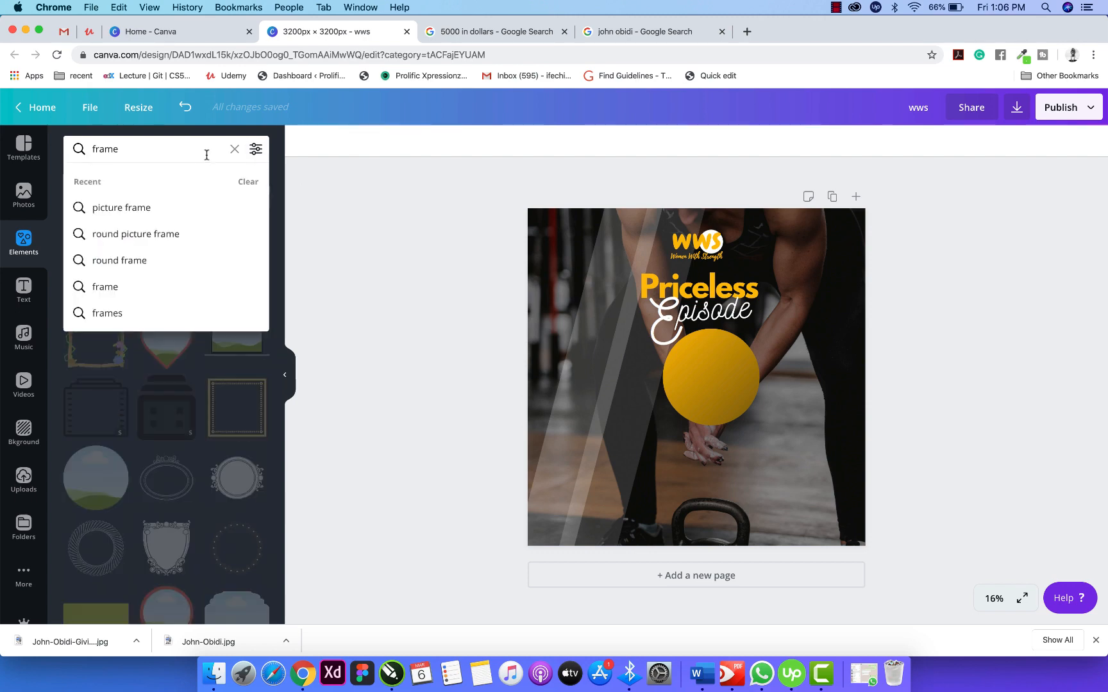
click(358, 240)
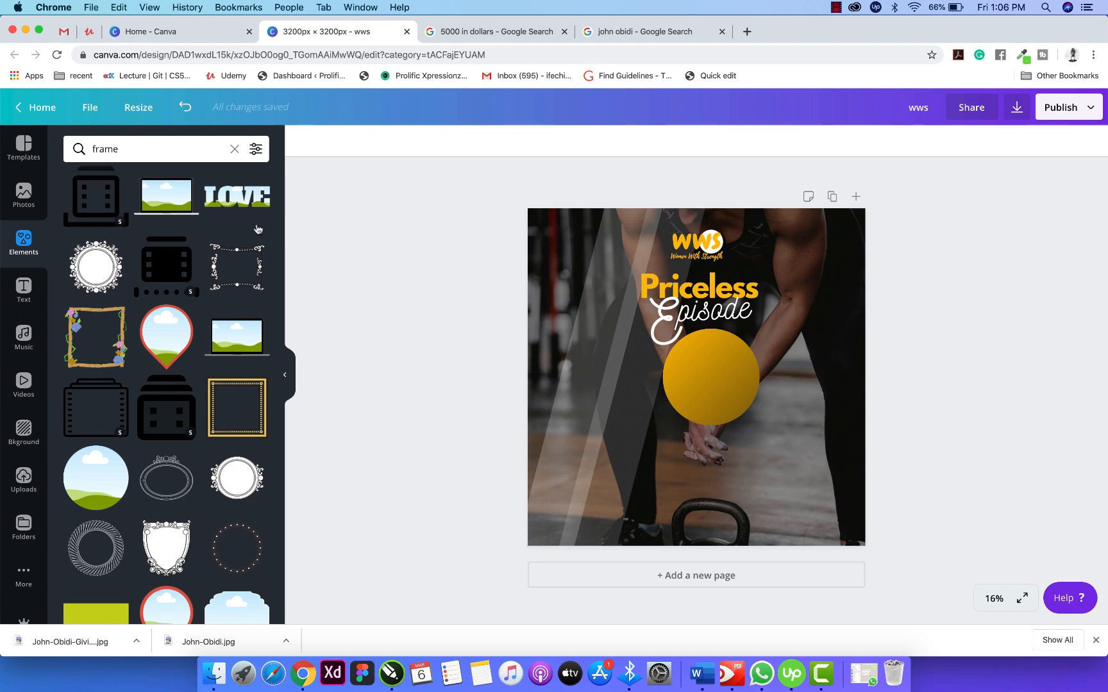
click(171, 151)
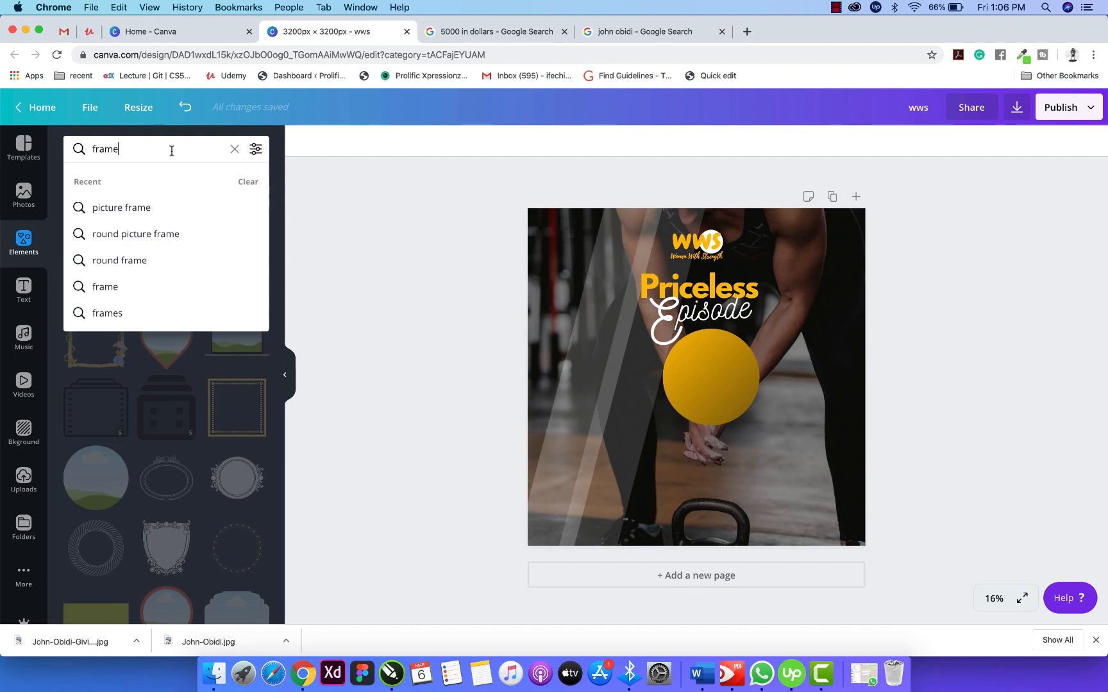
click(420, 291)
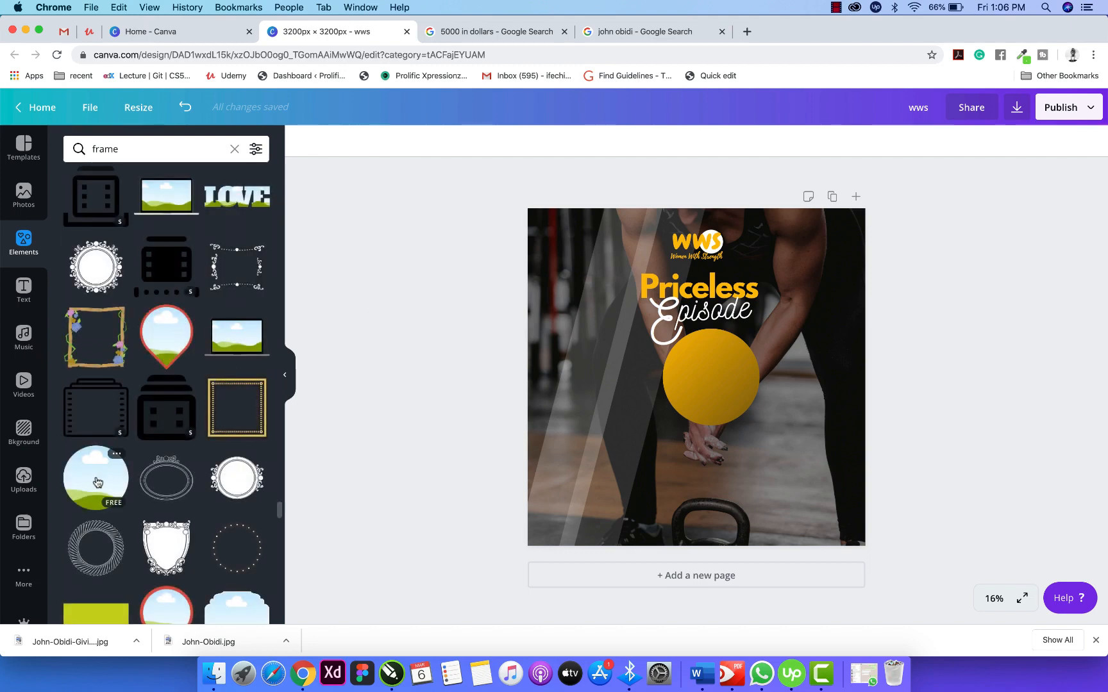
Add a round photo frame, shrink it beside the yellow circle, then switch to the speaker's image results.
click(96, 481)
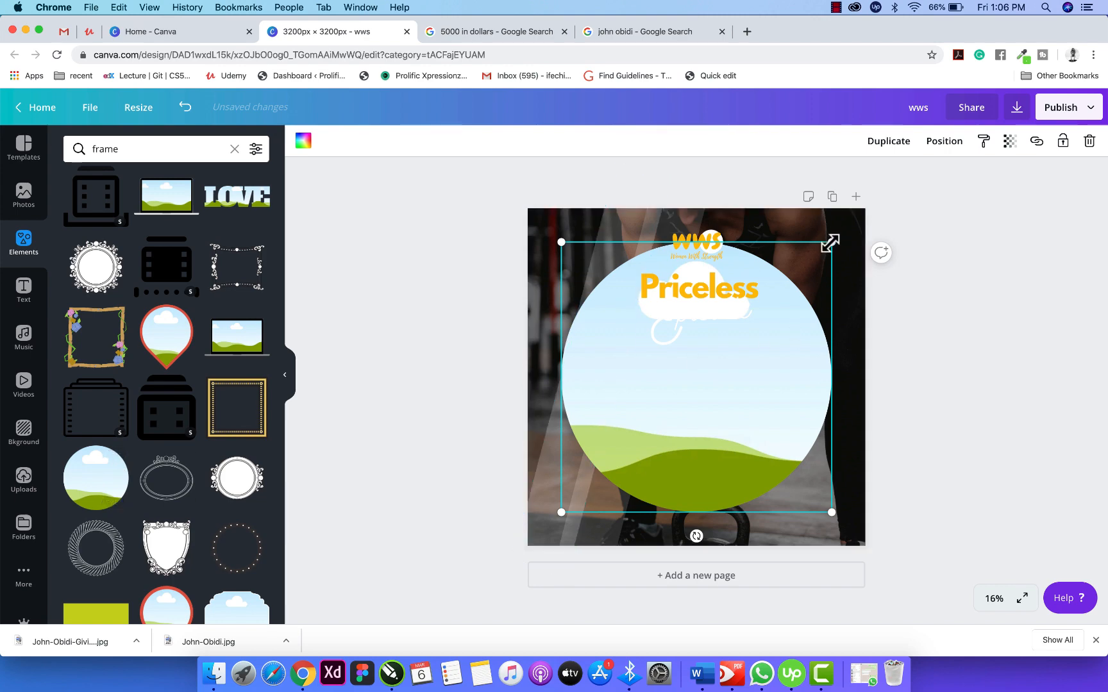
drag(833, 241, 766, 334)
drag(696, 379, 614, 386)
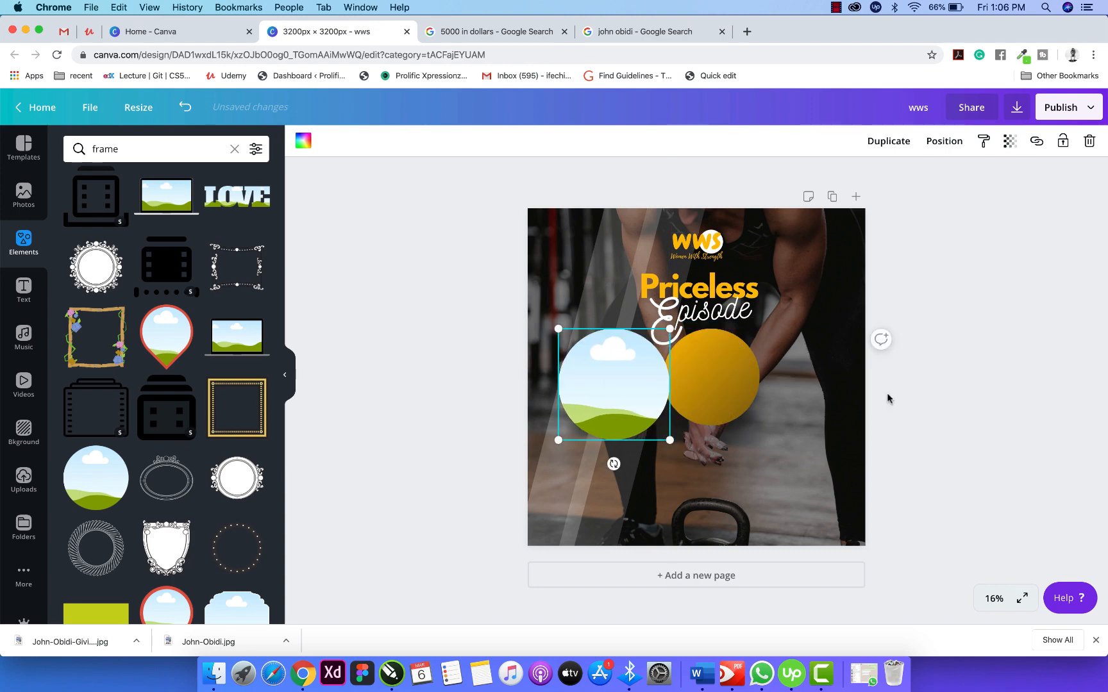
click(648, 31)
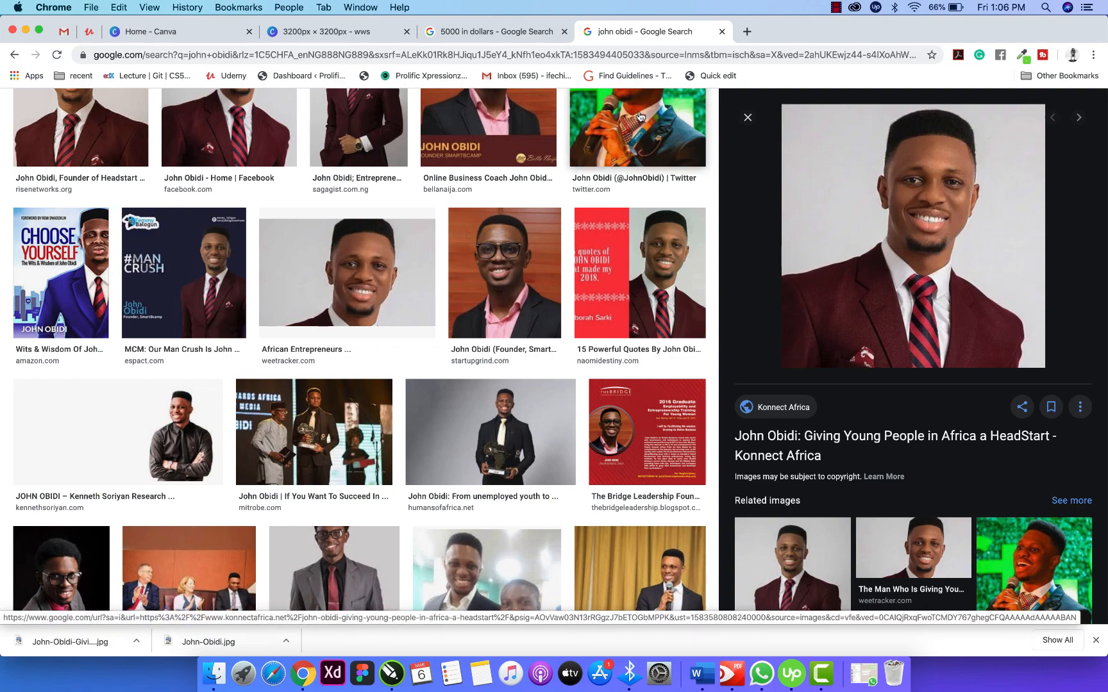
Reveal the downloaded speaker portrait in Finder via the download bar, then return to Canva.
scroll(500, 269, up, 4)
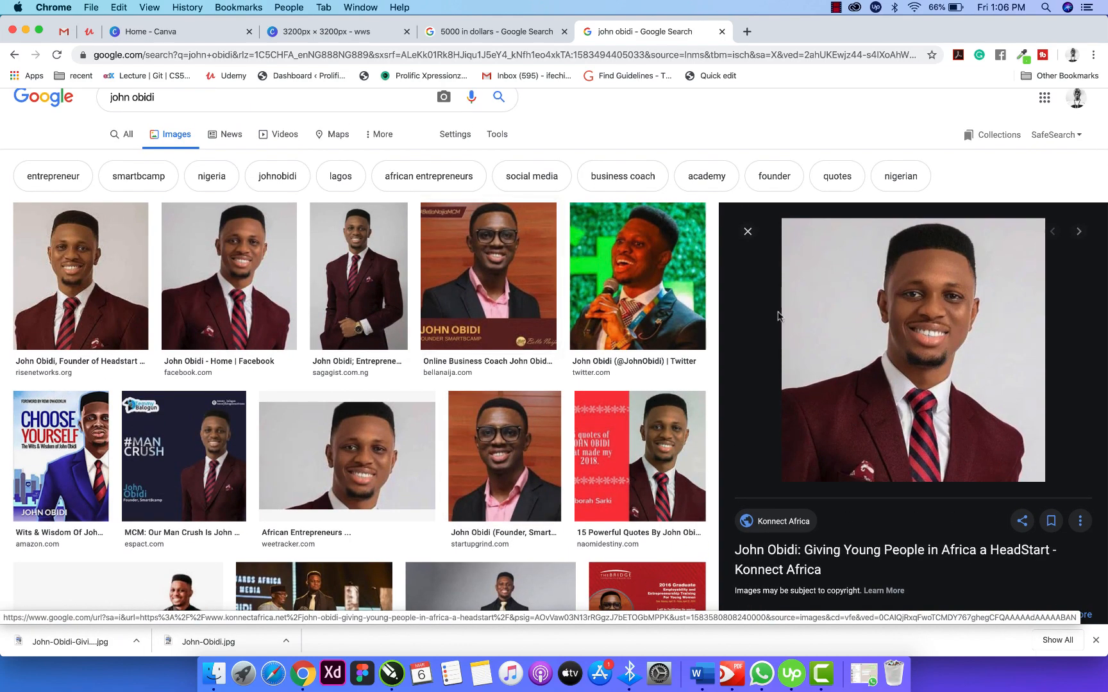
right_click(904, 330)
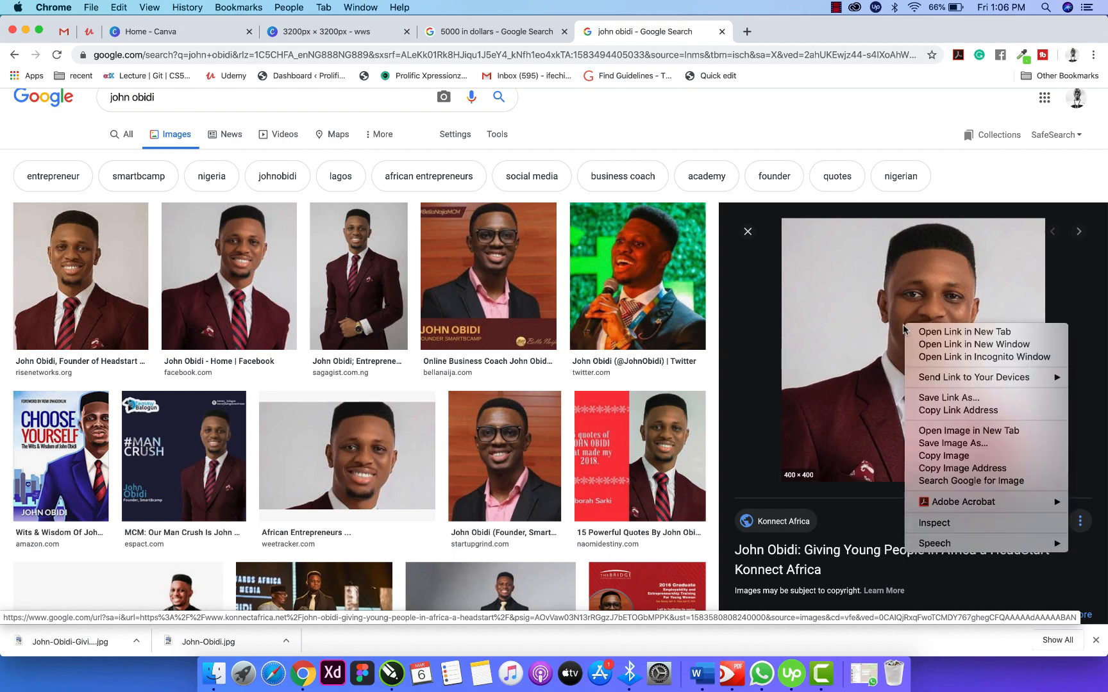
click(881, 393)
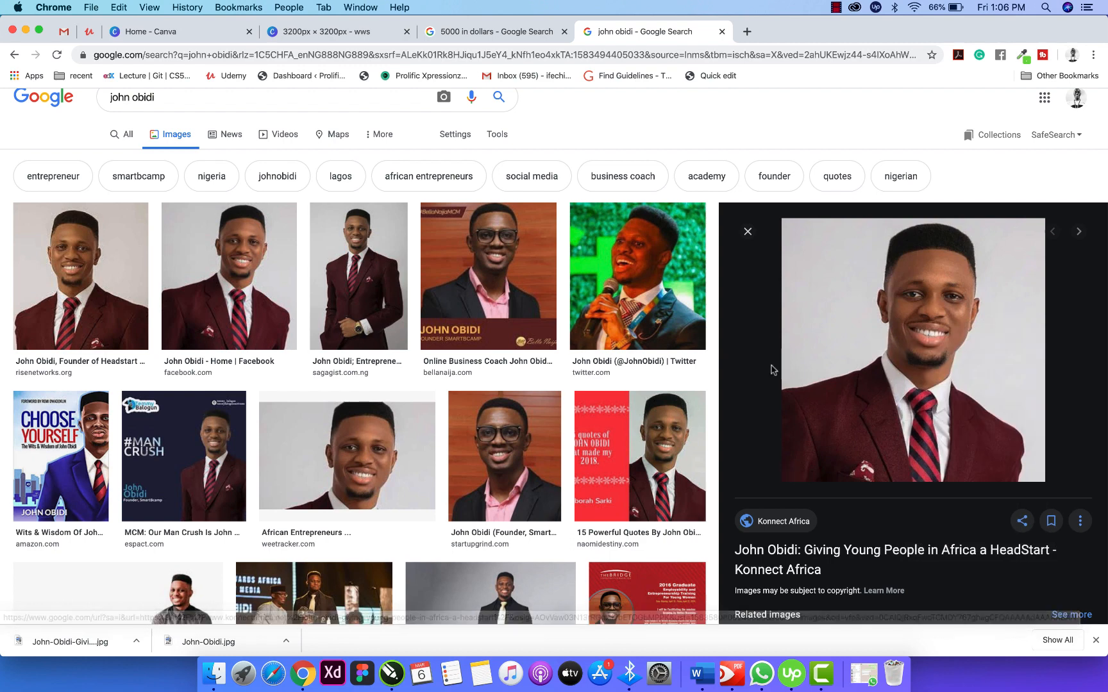
click(137, 641)
click(168, 621)
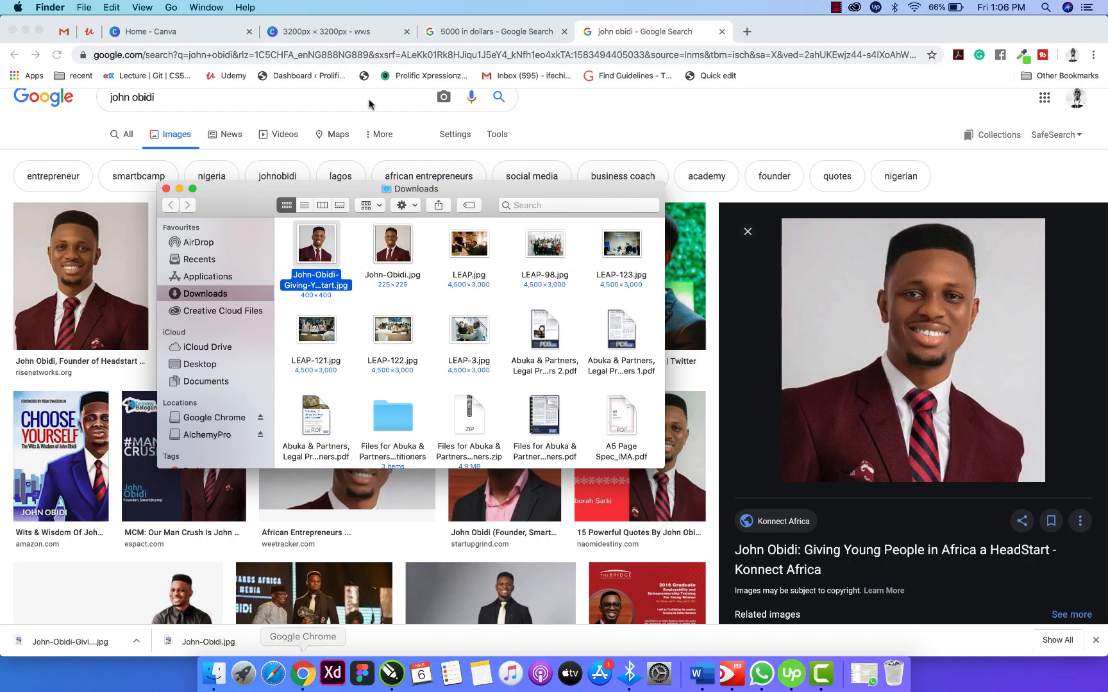
click(313, 37)
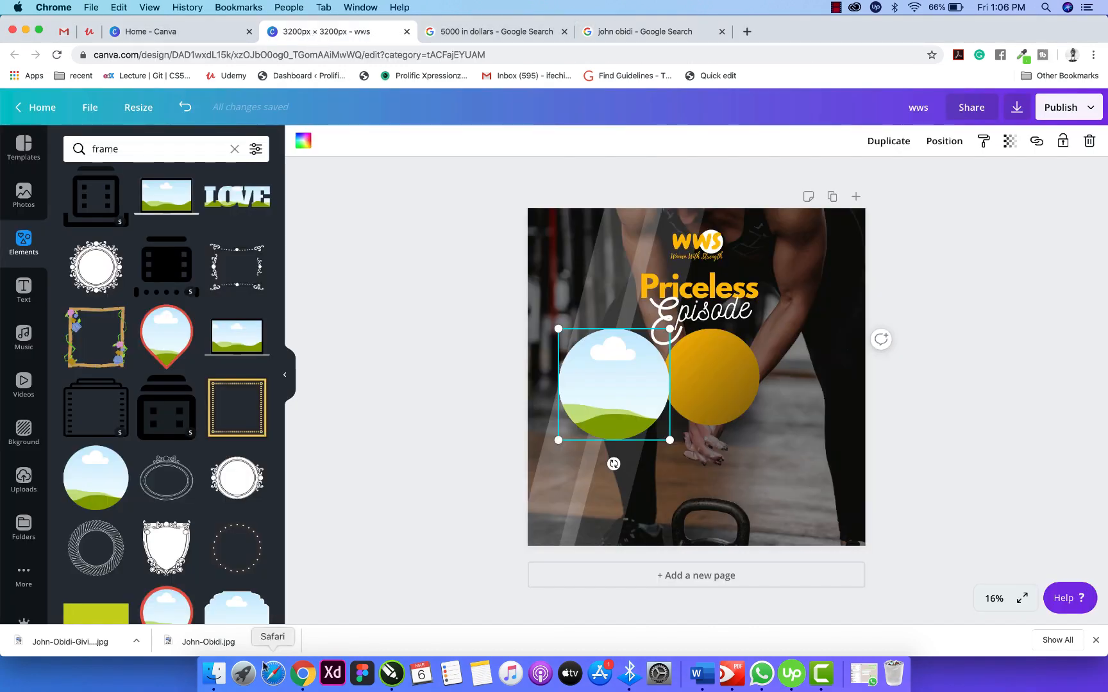
Drag the speaker's portrait JPG from the Finder Downloads folder onto the Canva canvas.
click(211, 680)
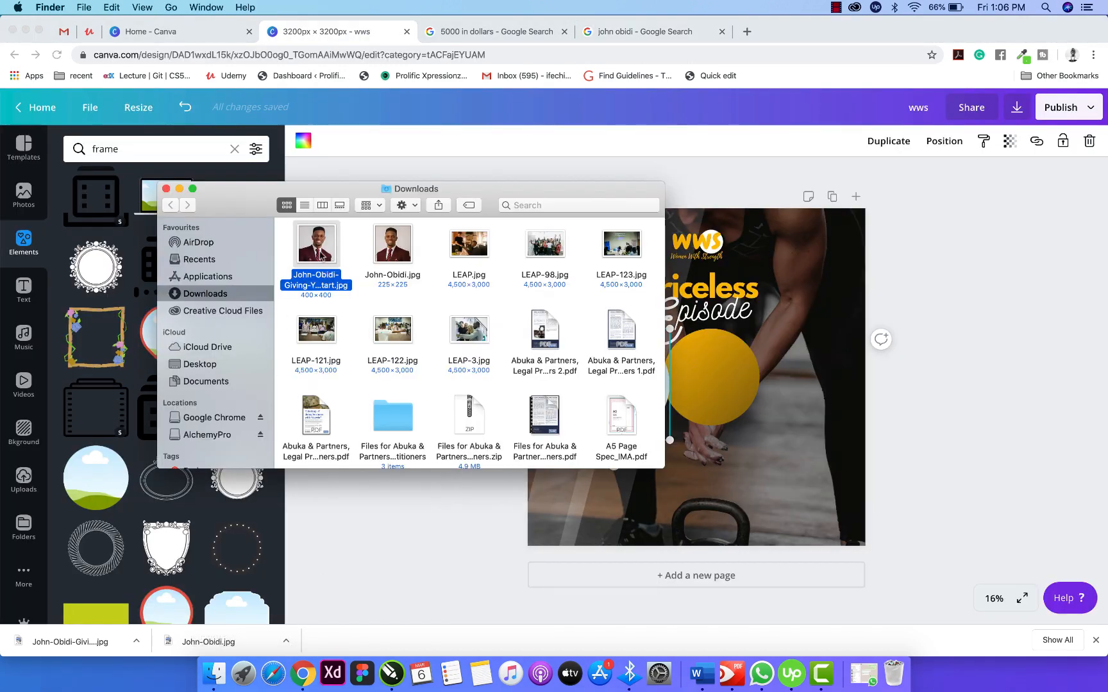
drag(316, 247, 940, 364)
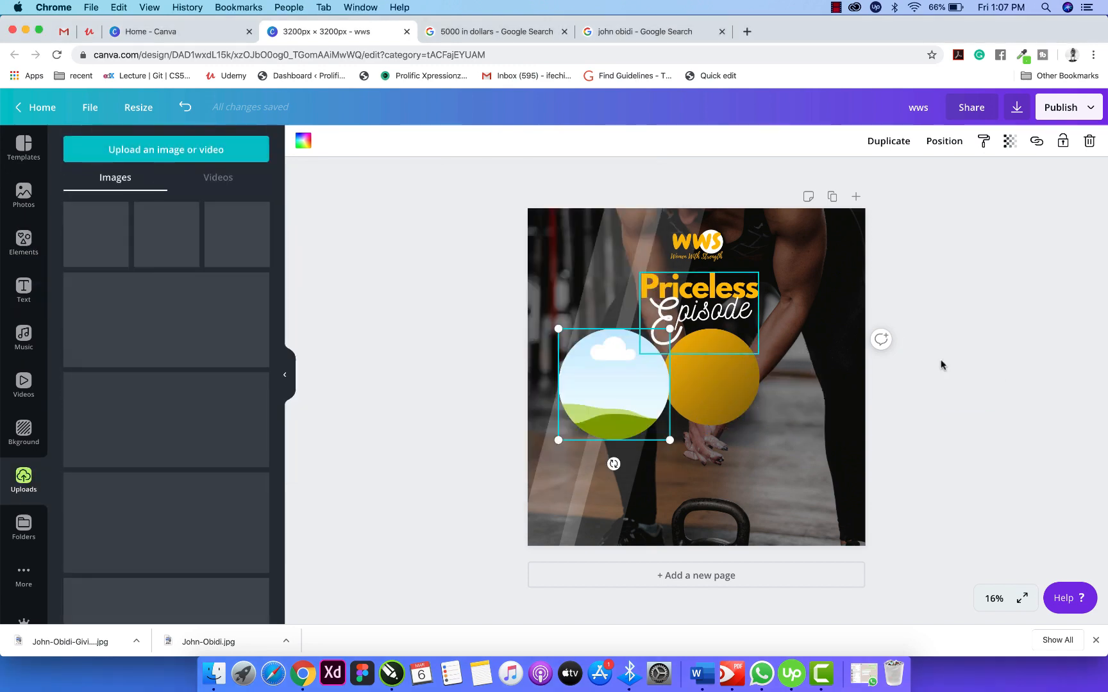
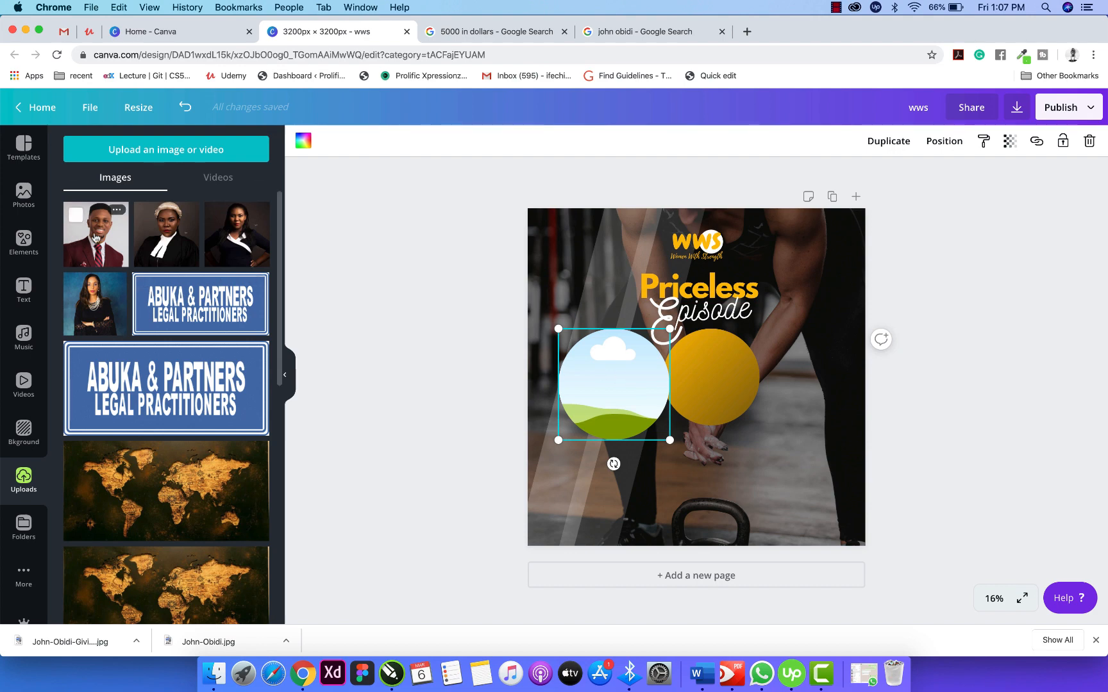
Drop the portrait photo into the circle frame and adjust its crop inside the frame.
drag(93, 236, 630, 387)
click(648, 477)
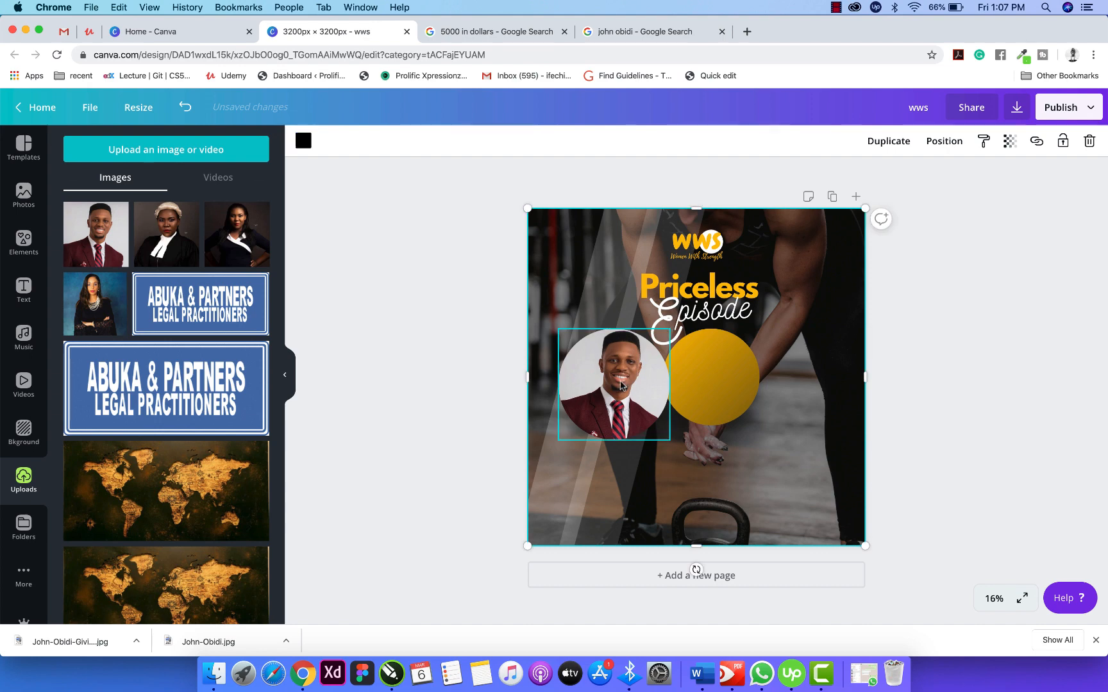
click(621, 385)
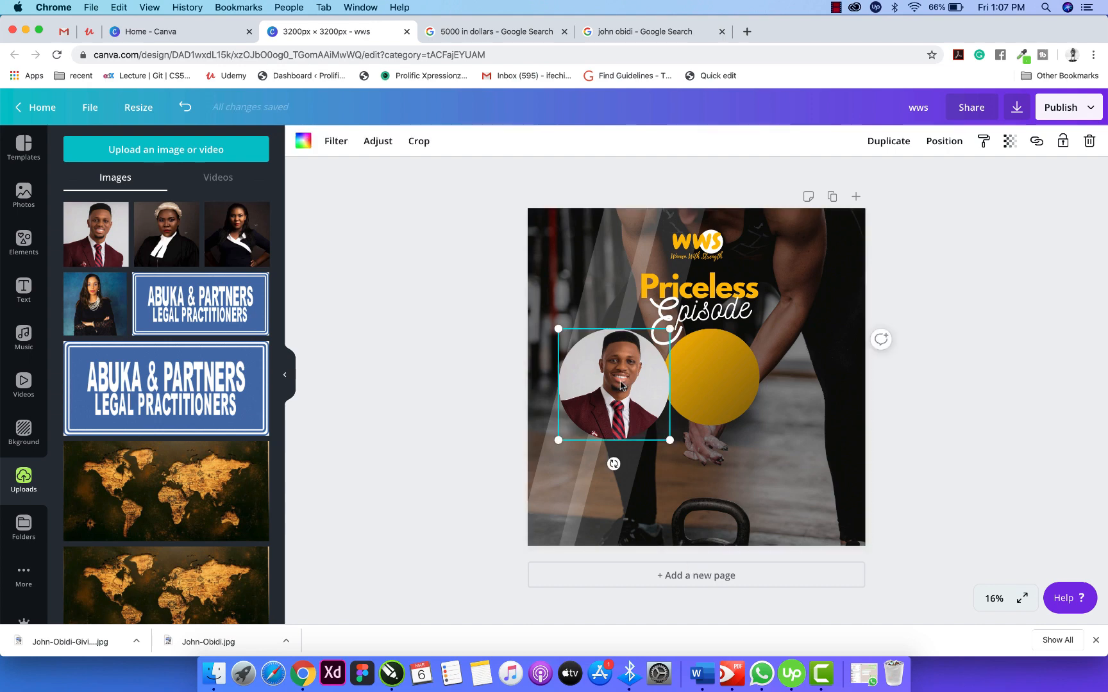
double_click(621, 385)
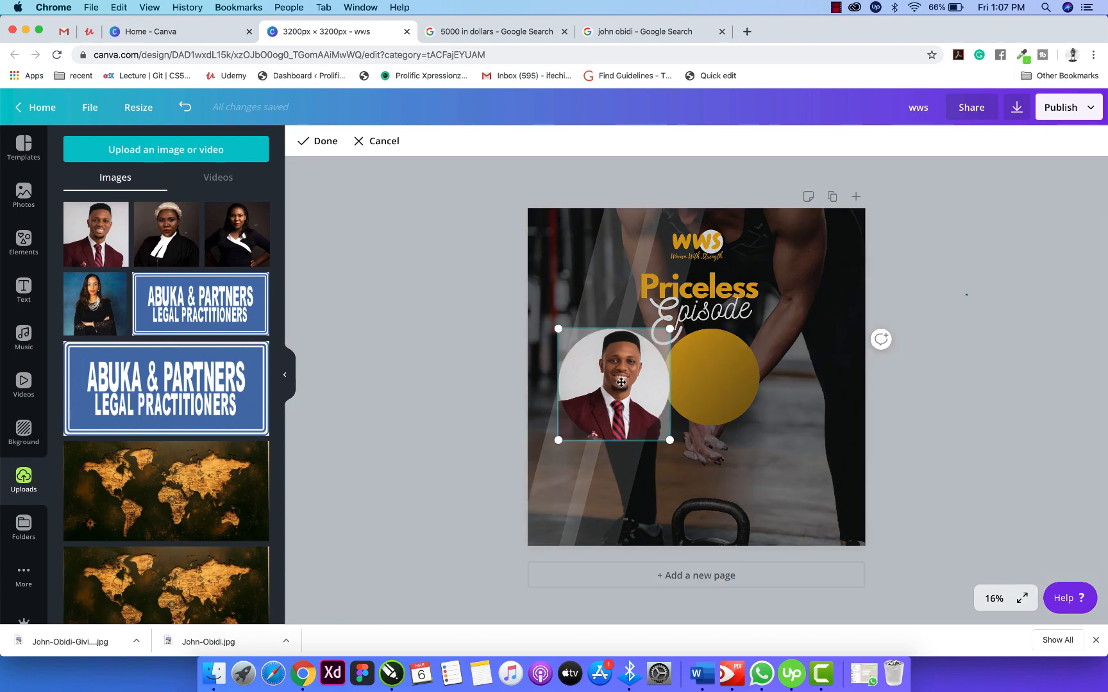
drag(669, 328, 678, 363)
click(727, 413)
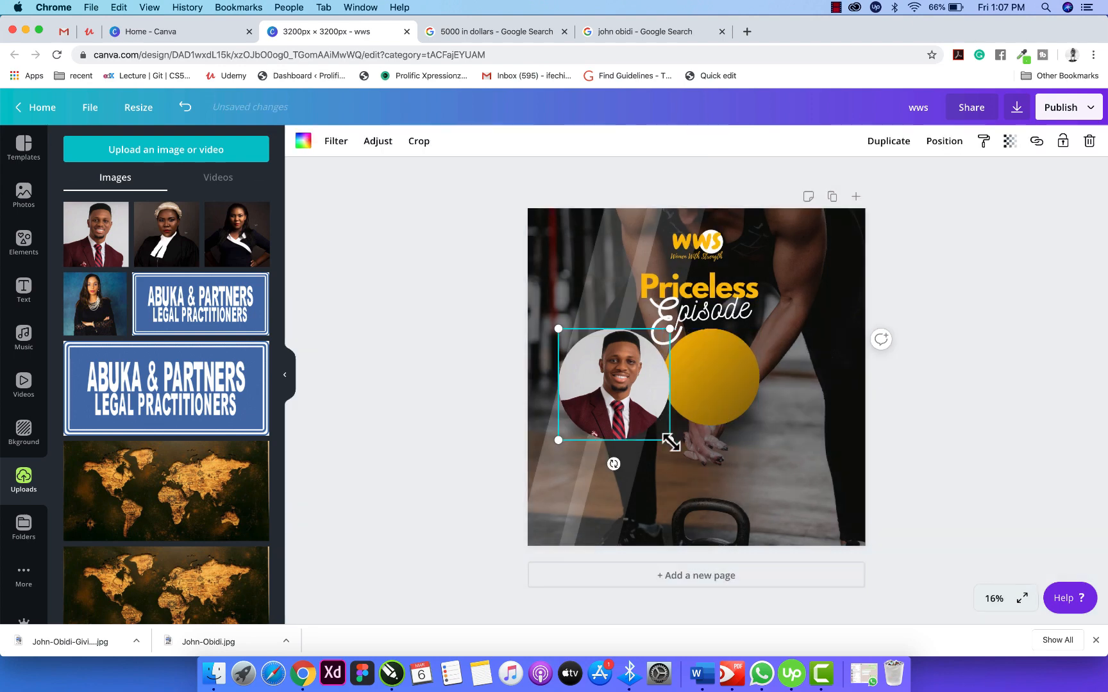
Shrink the circular portrait, centre it on the yellow circle, and enlarge it to fill the ring.
drag(671, 443, 654, 427)
drag(614, 390, 711, 381)
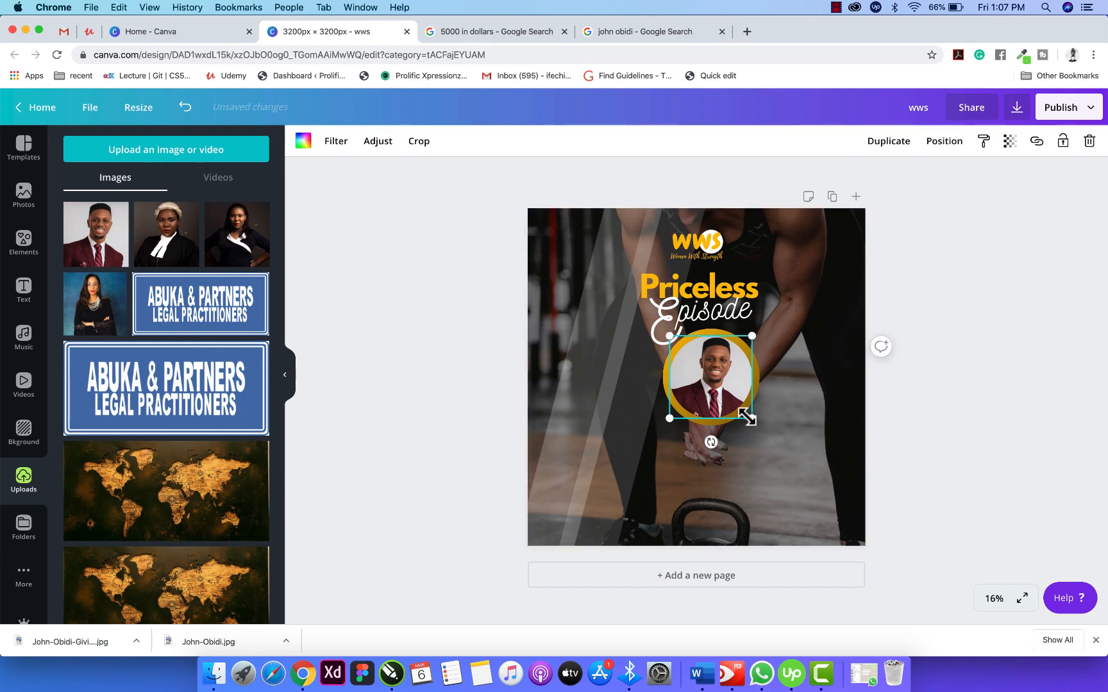
drag(752, 418, 755, 421)
click(916, 417)
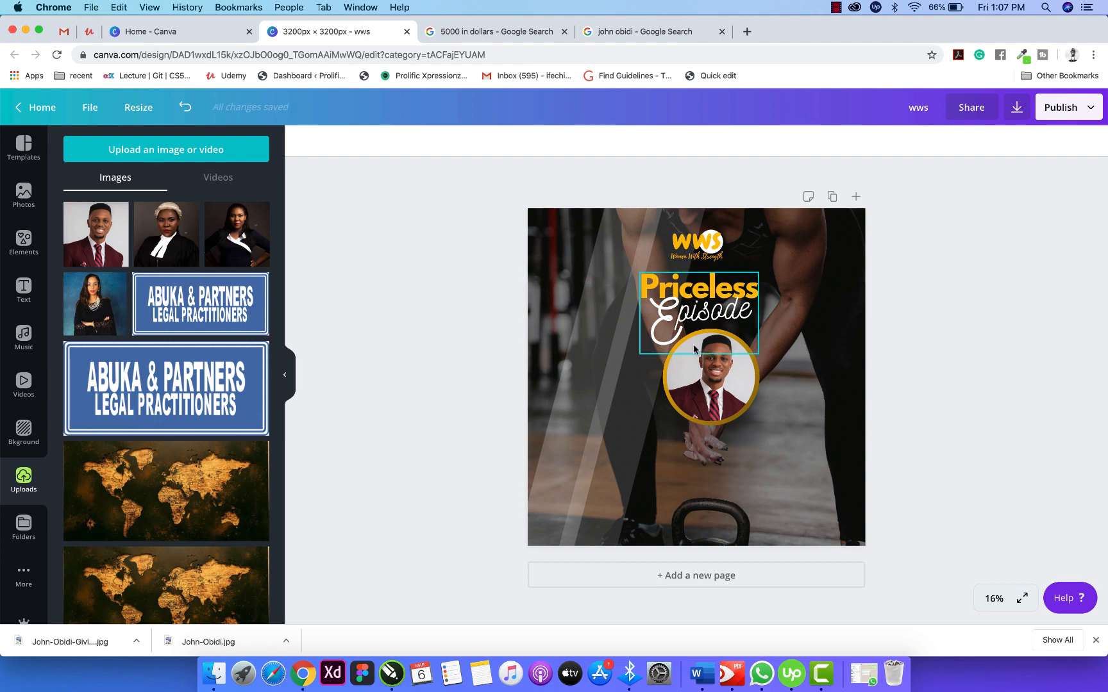
Group the circular portrait with its yellow ring and move the group to the page centre.
scroll(703, 416, up, 5)
scroll(704, 416, down, 5)
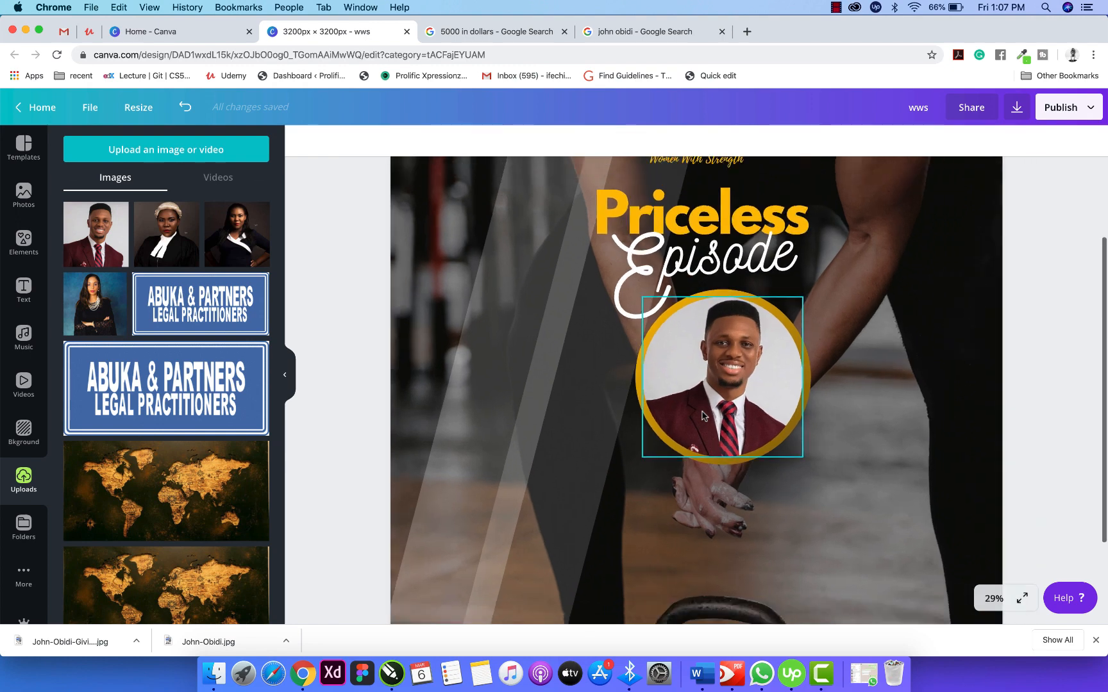
scroll(833, 391, up, 1)
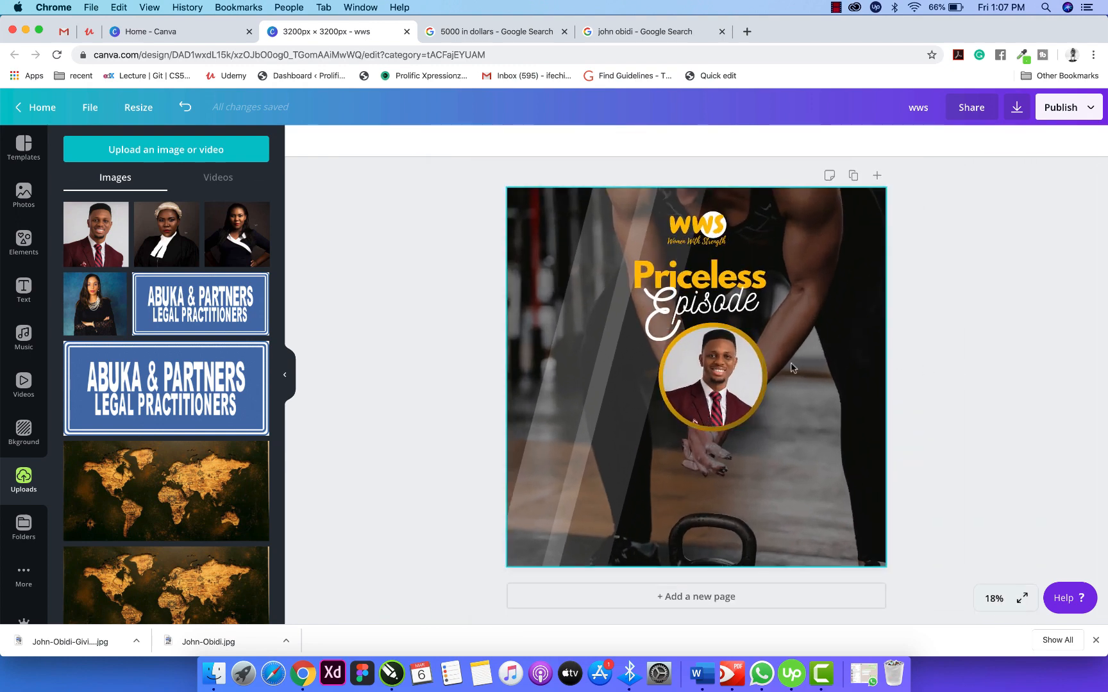
click(727, 397)
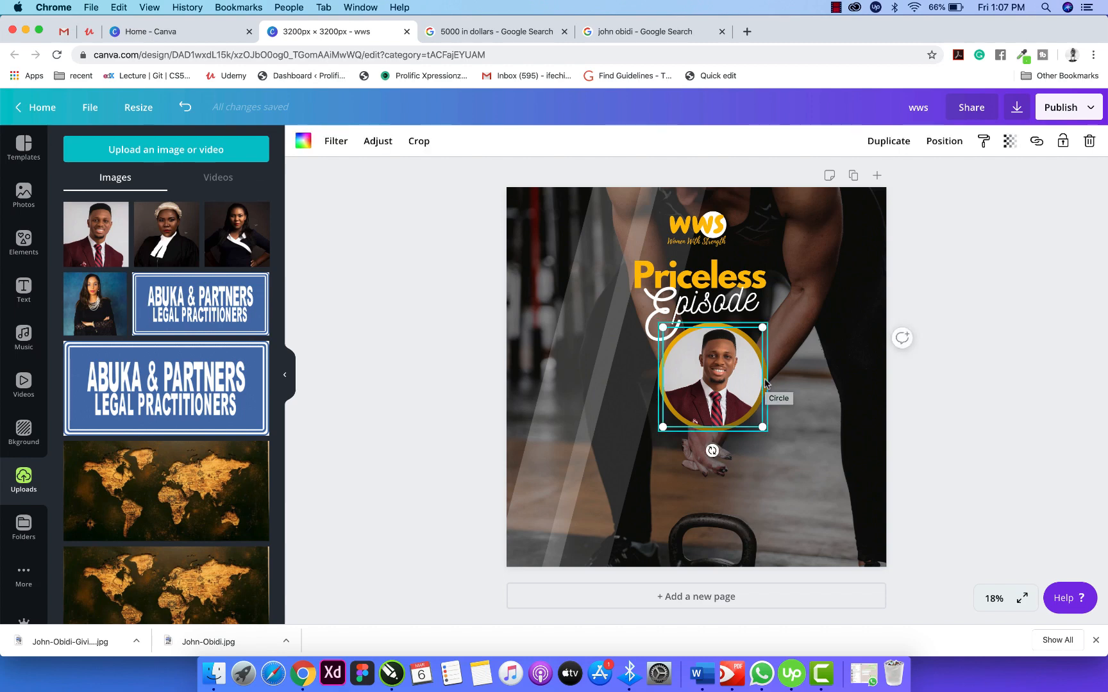
shift+click(765, 382)
click(865, 141)
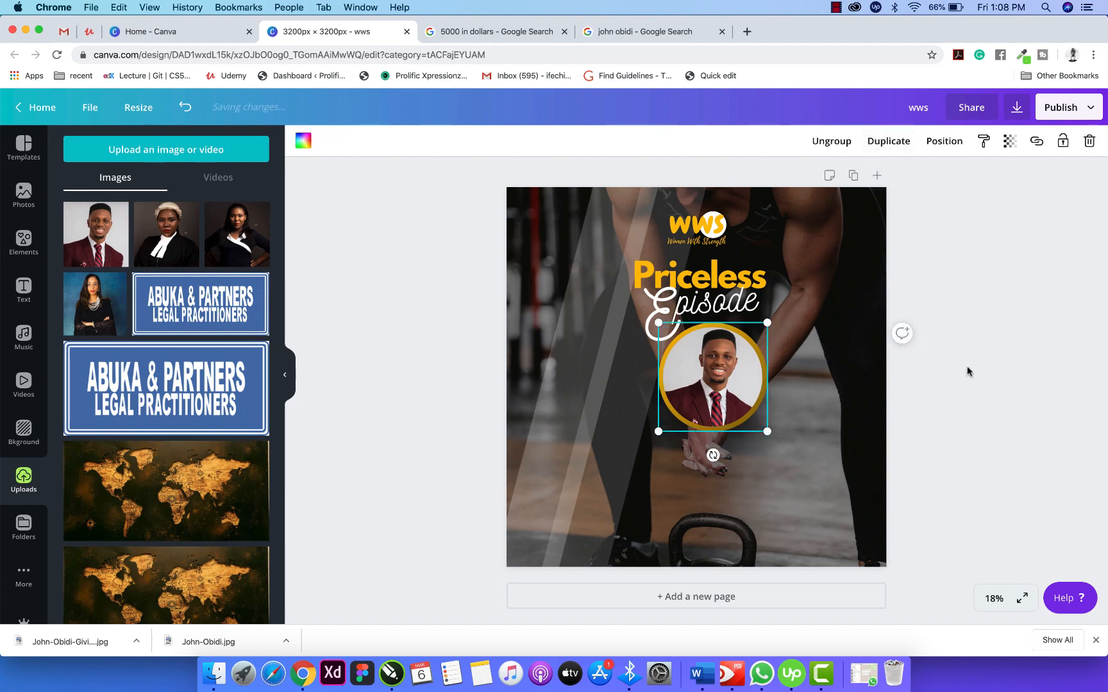
click(737, 371)
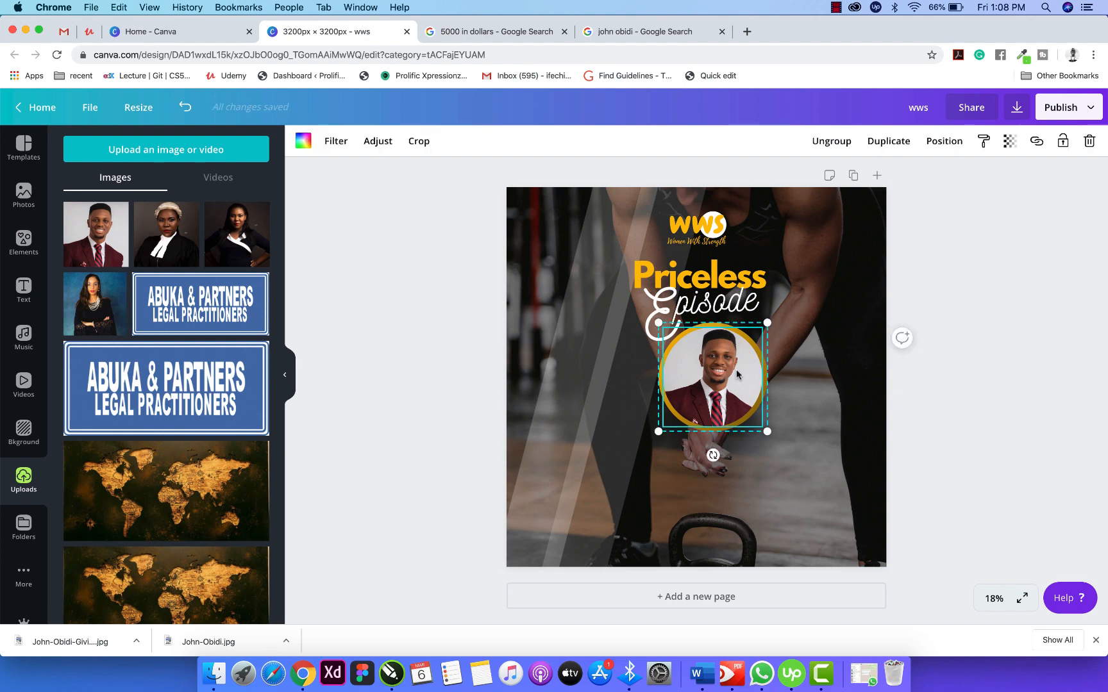
drag(736, 369, 737, 379)
click(1001, 348)
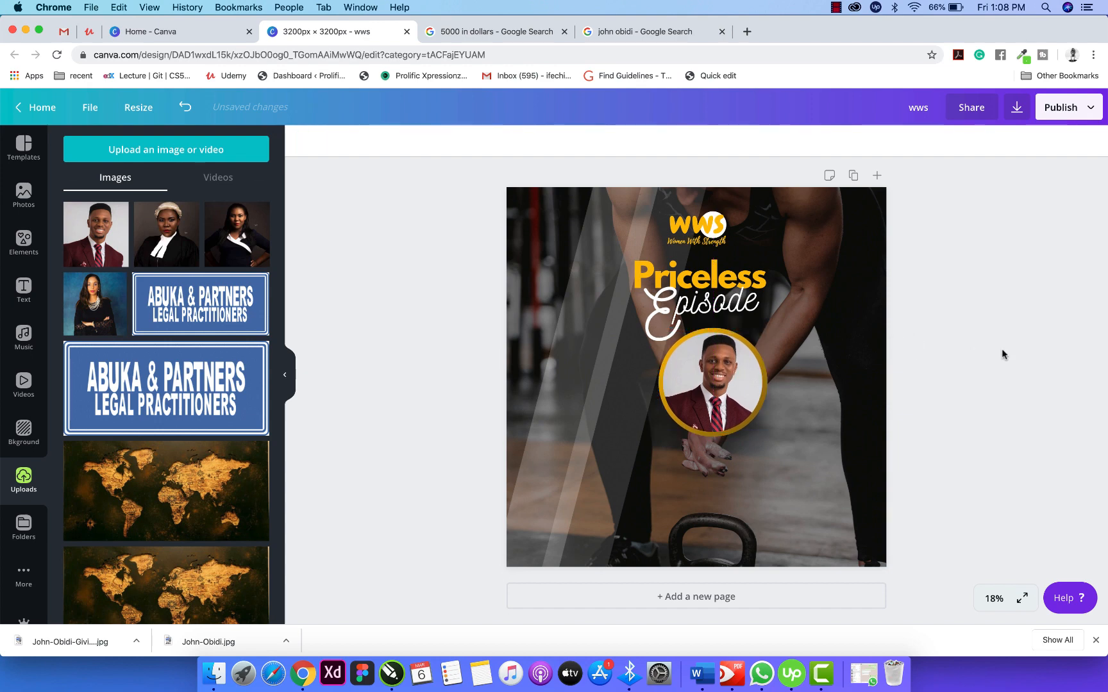
drag(718, 395, 702, 394)
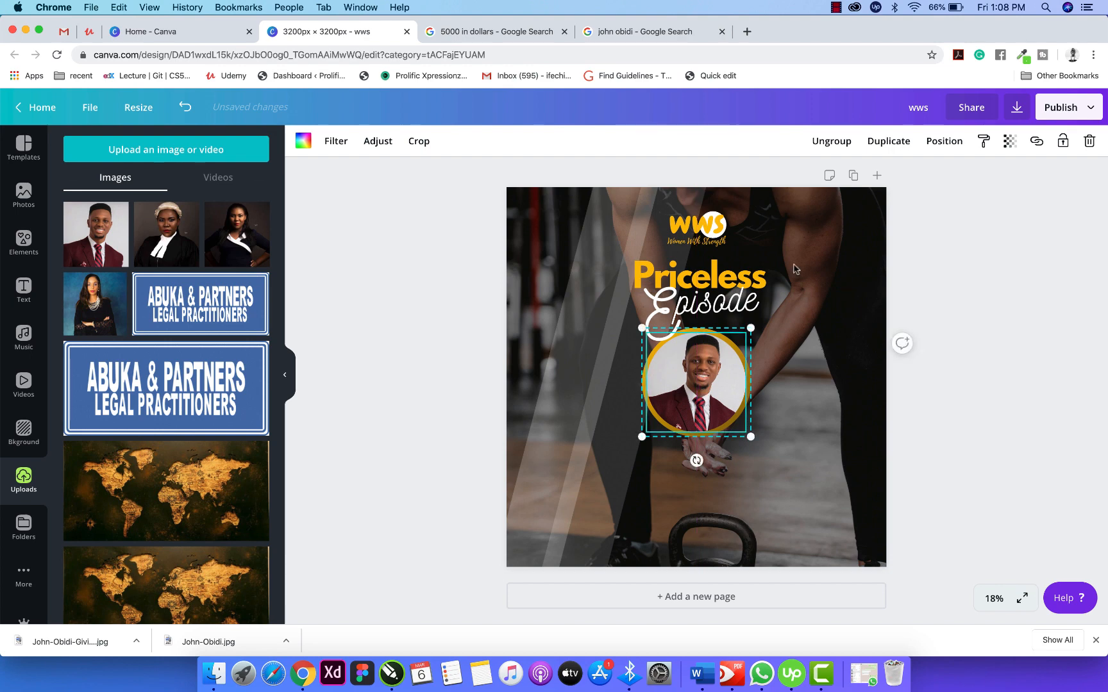
Bring the portrait group forward one layer and shift the Priceless Episode title slightly left.
click(949, 145)
click(776, 181)
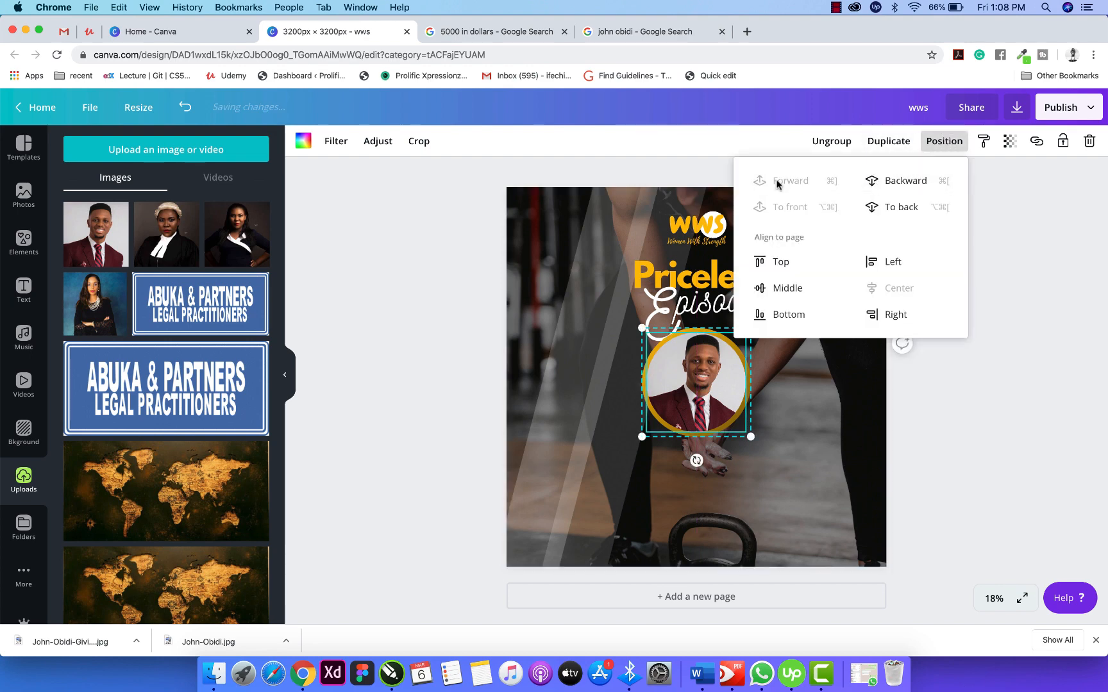
click(969, 301)
click(1016, 312)
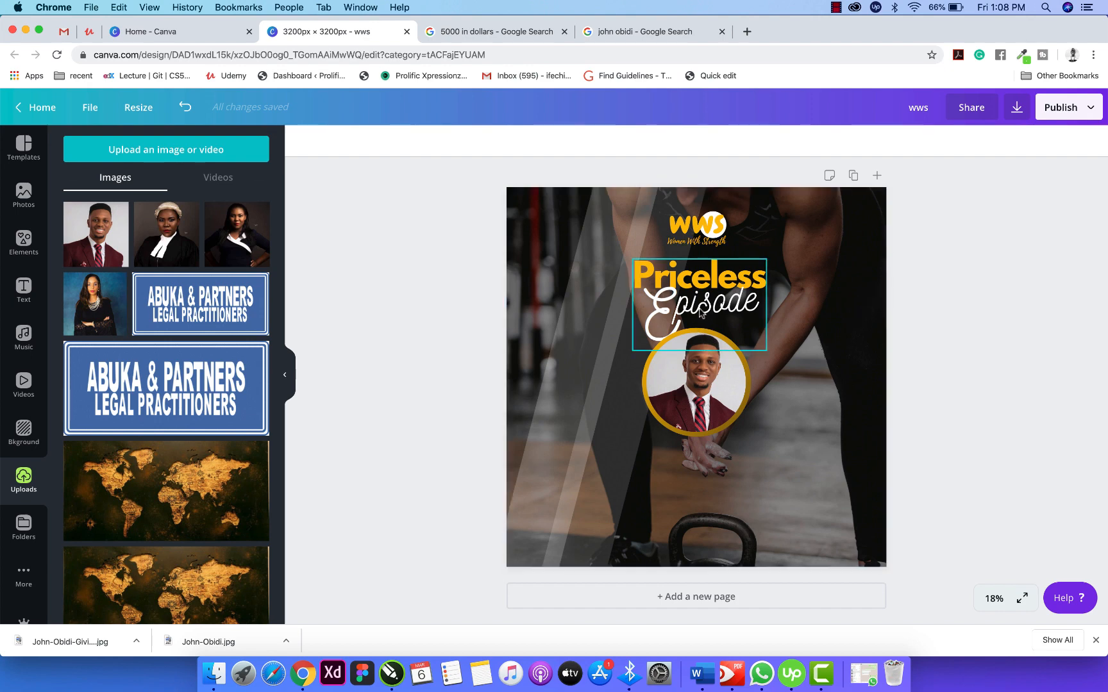
mouse_move(702, 314)
mouse_down()
mouse_move(686, 307)
mouse_move(699, 300)
mouse_up()
click(901, 277)
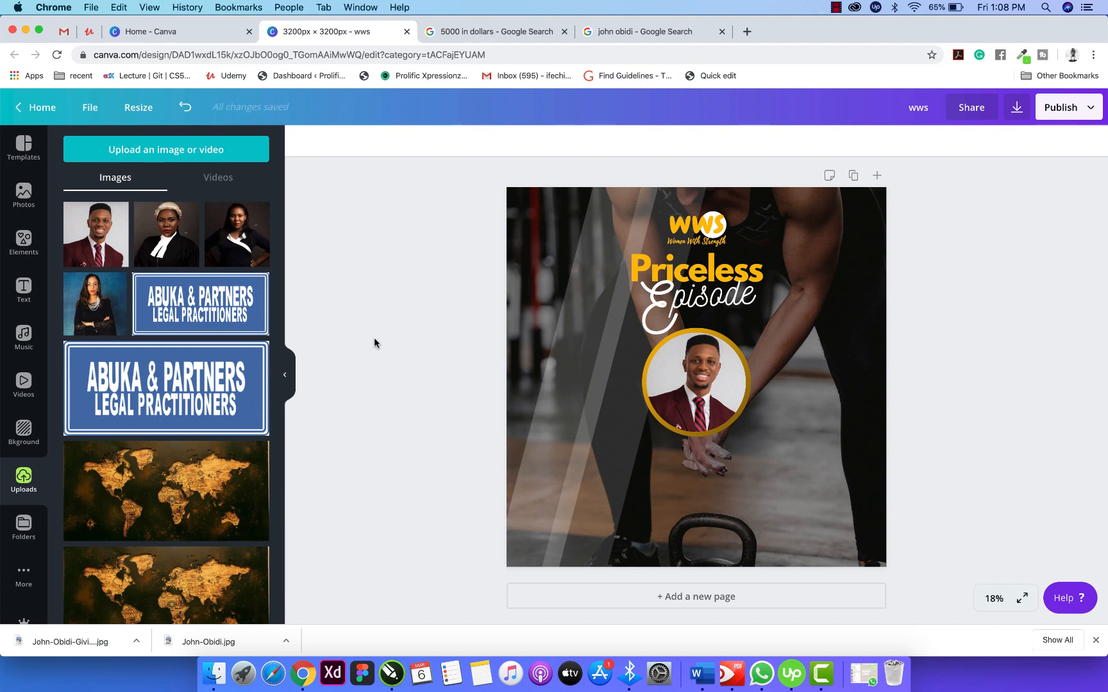
Drag the Certificate of Completion text template from the Text panel onto the left of the page.
click(28, 307)
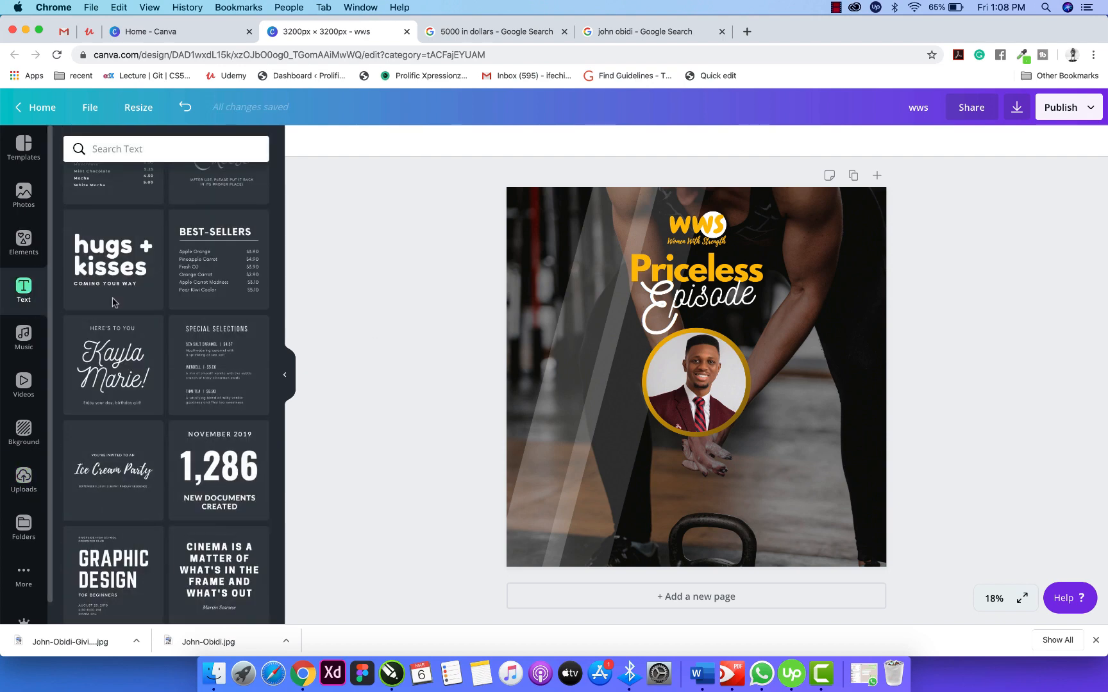
scroll(198, 468, down, 3)
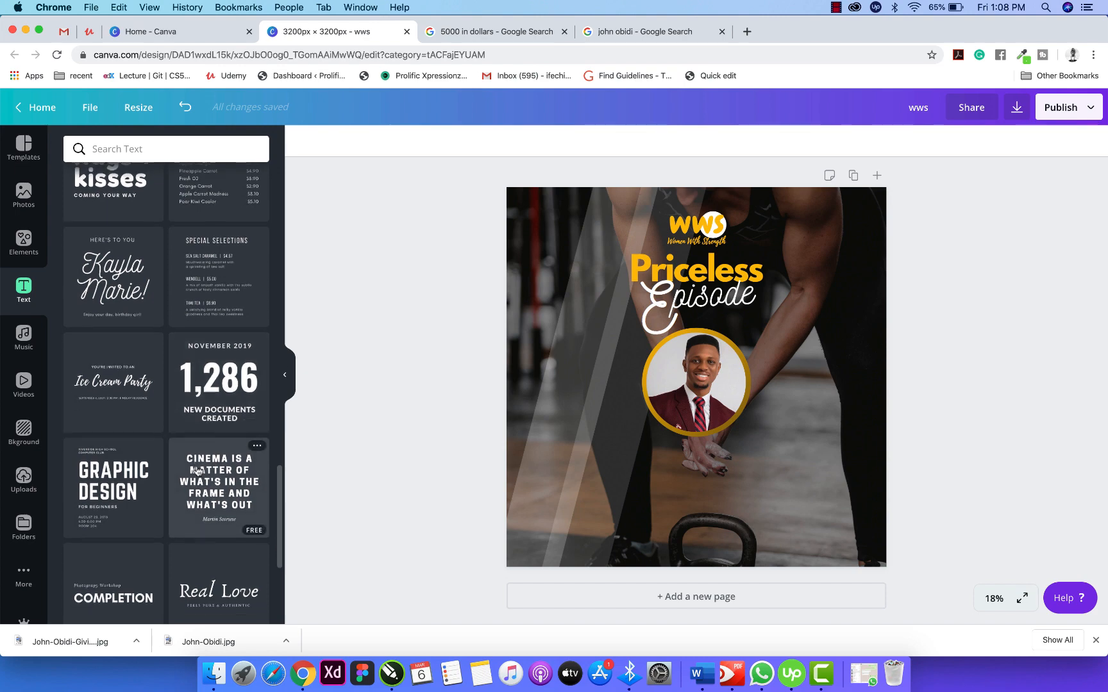
scroll(197, 471, down, 2)
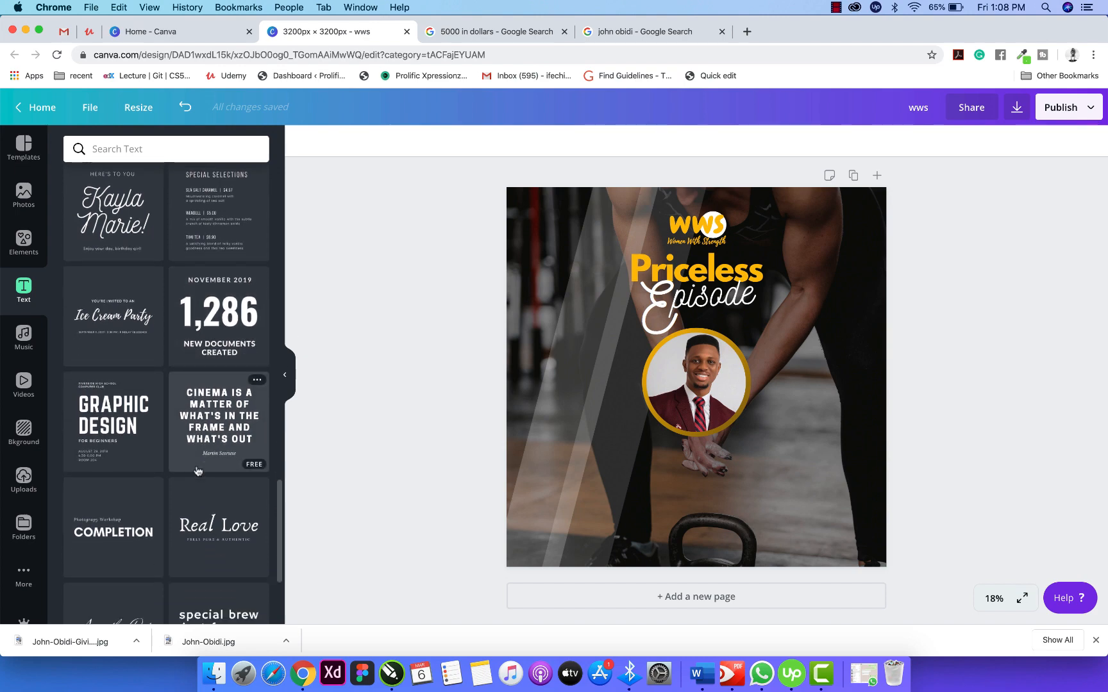
scroll(182, 421, up, 10)
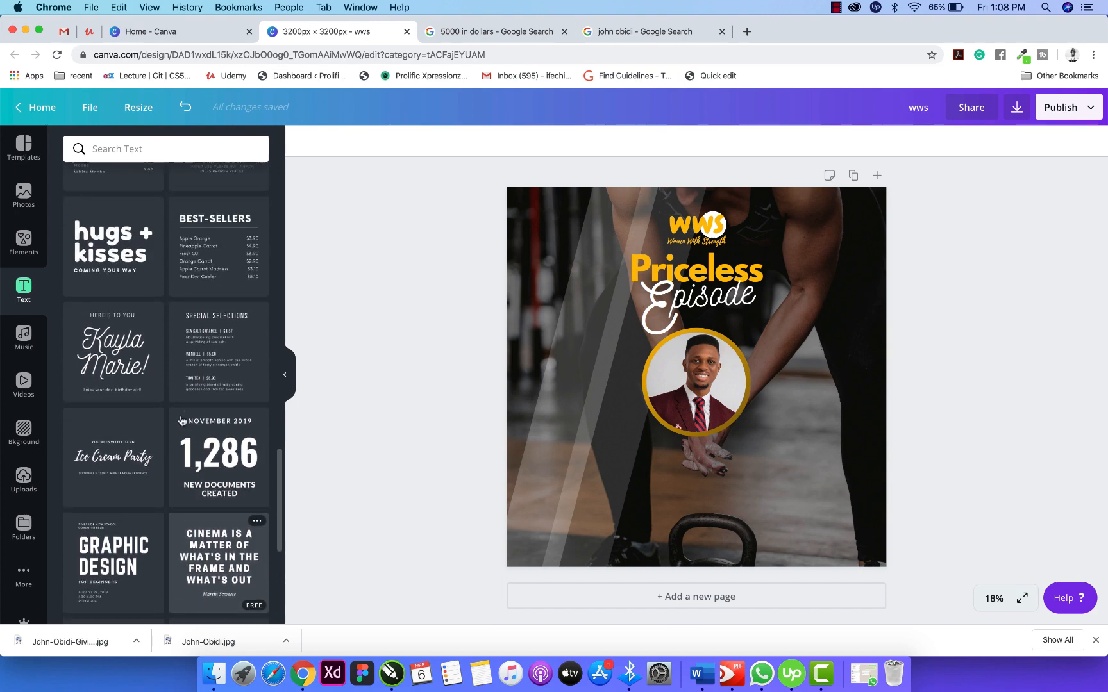
scroll(182, 420, up, 12)
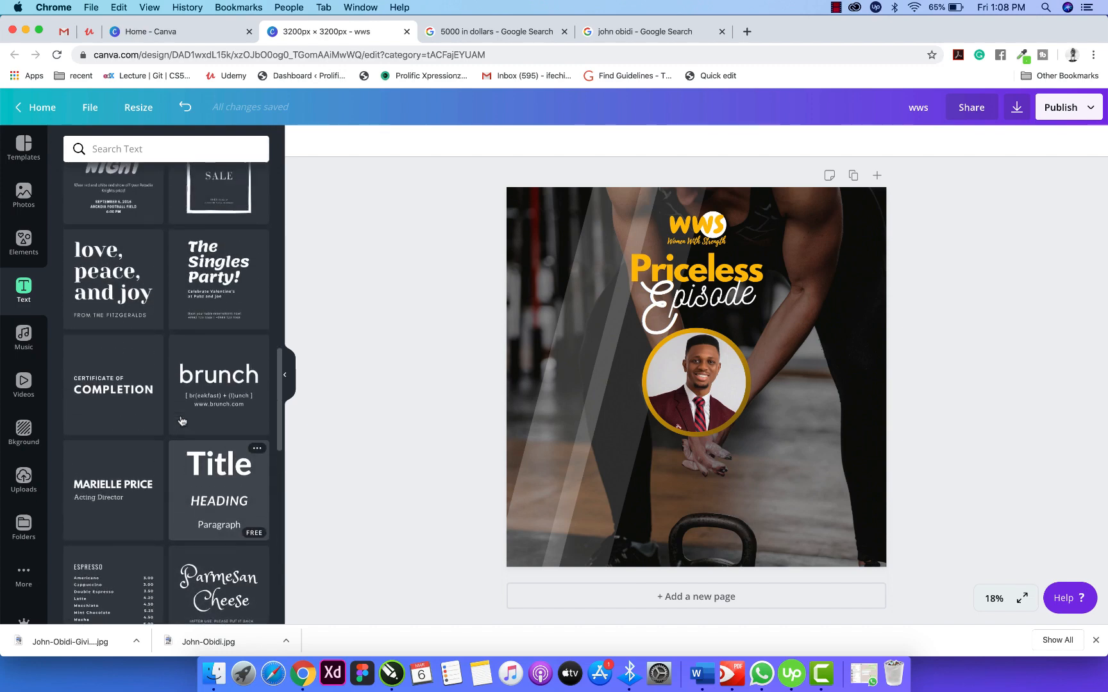
scroll(182, 420, down, 2)
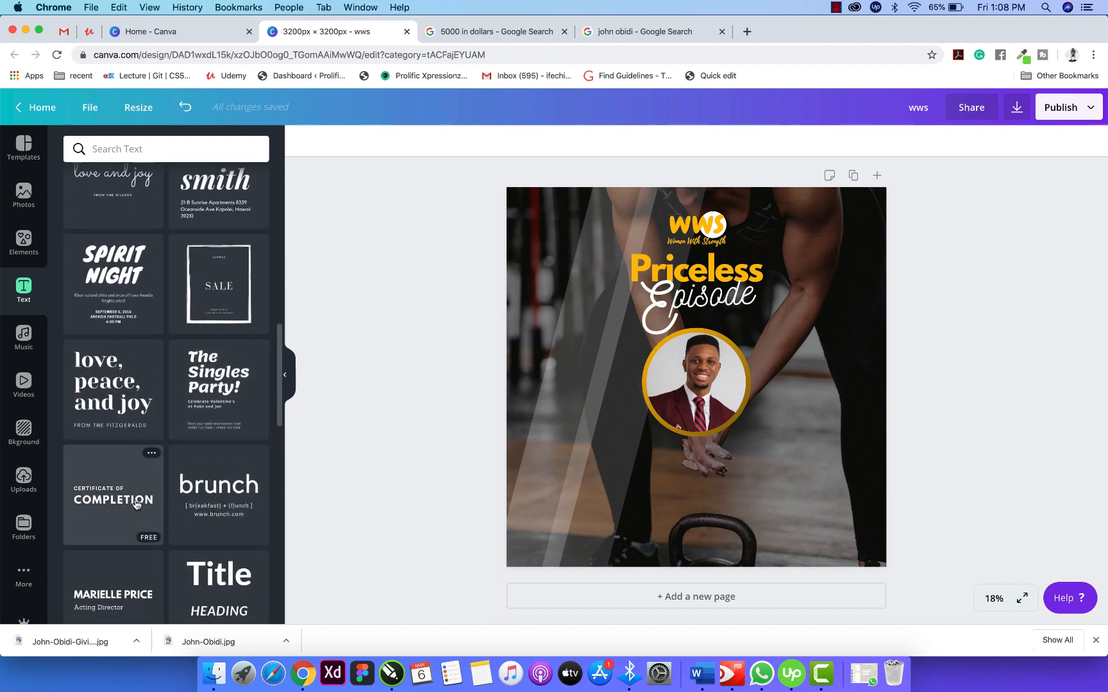
drag(135, 505, 565, 425)
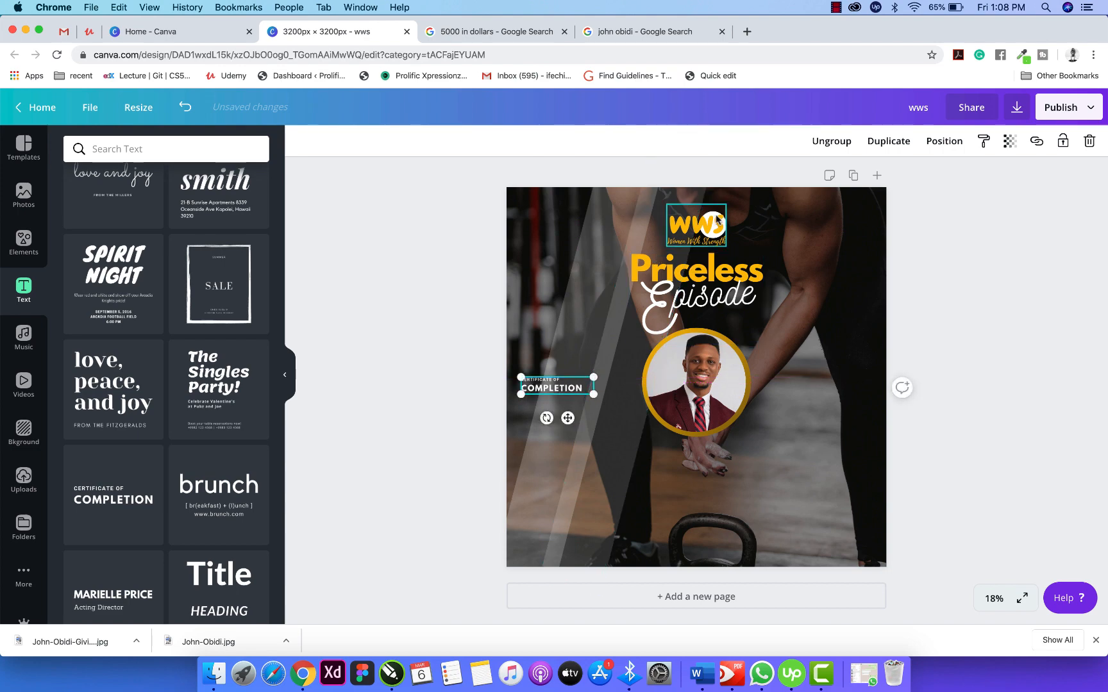
Try resizing the WWS logo, undo it, and ungroup the logo into separate parts.
click(715, 232)
drag(724, 244, 713, 242)
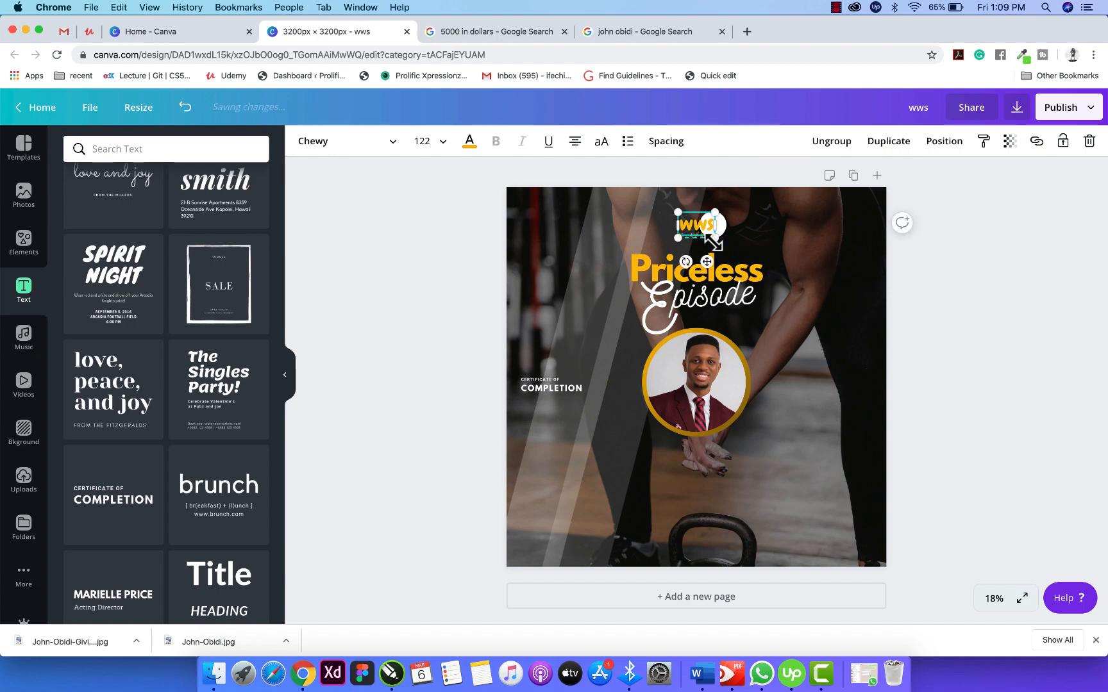
key(super+z)
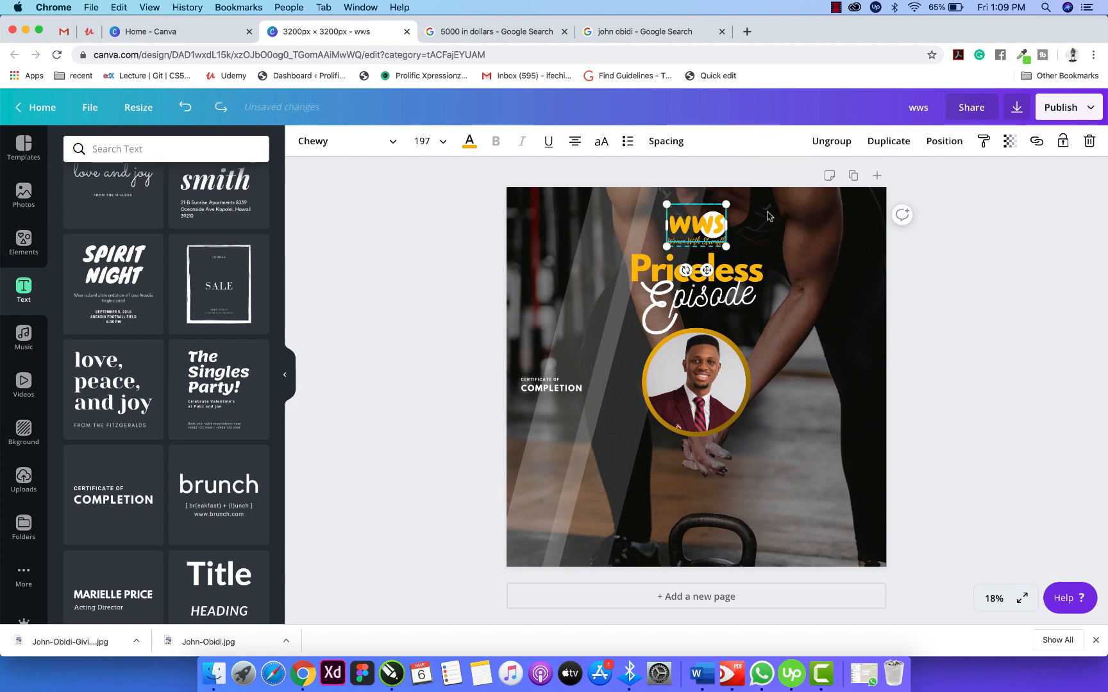
click(832, 142)
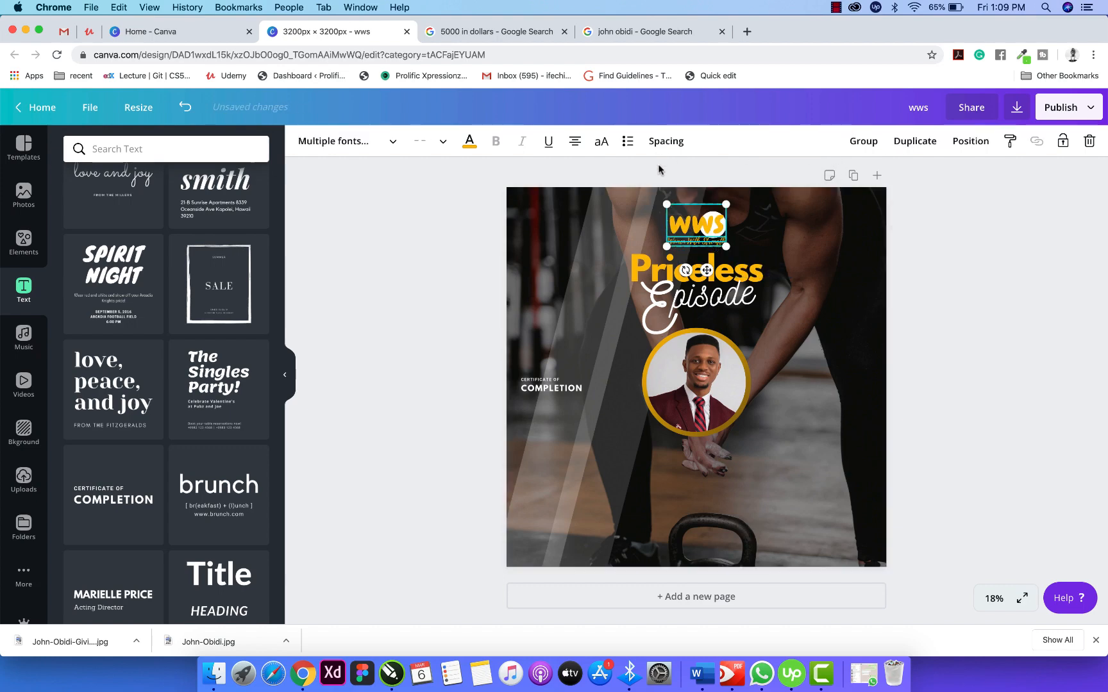
click(760, 218)
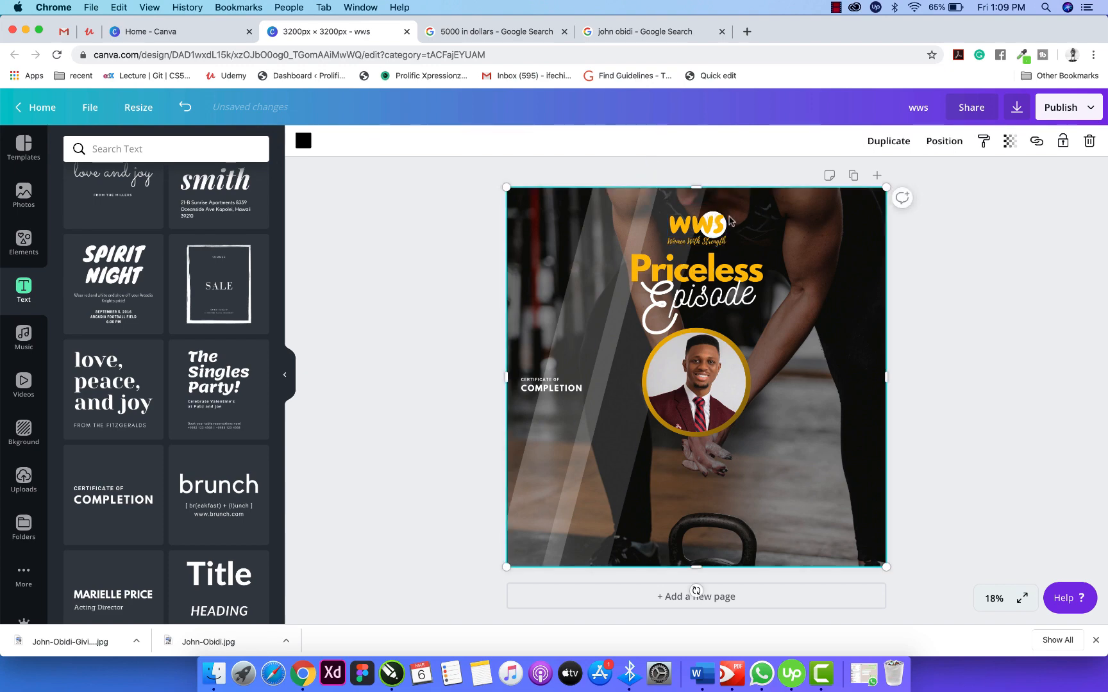
click(715, 221)
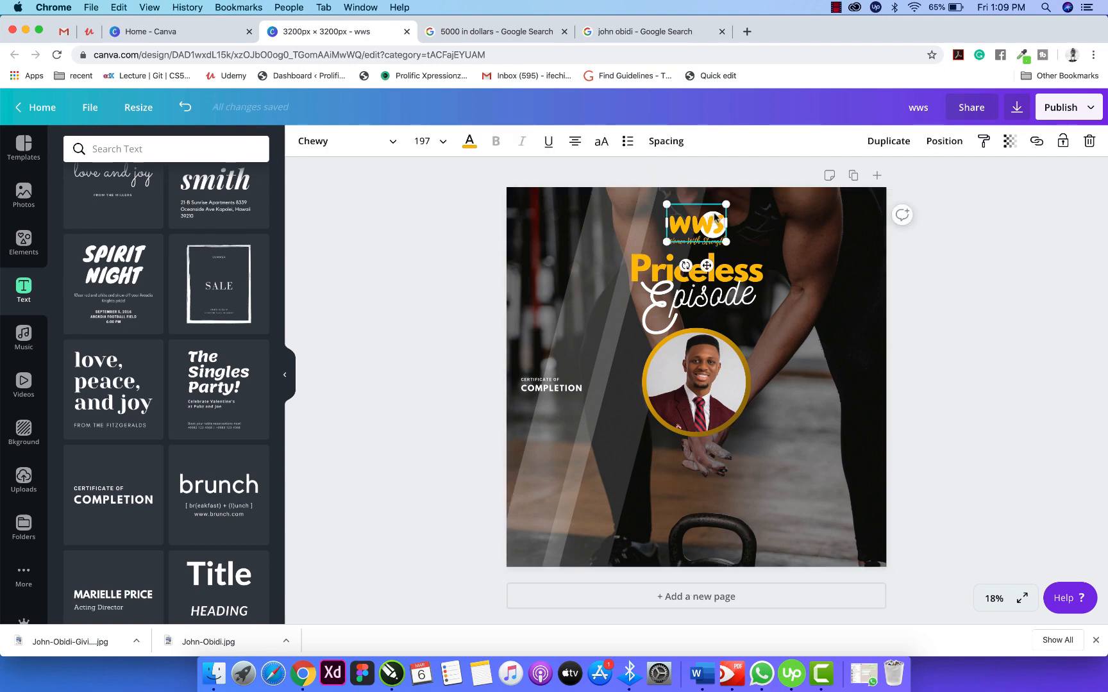
Lock both diagonal translucent stripes and the background kettlebell photo in place.
click(618, 210)
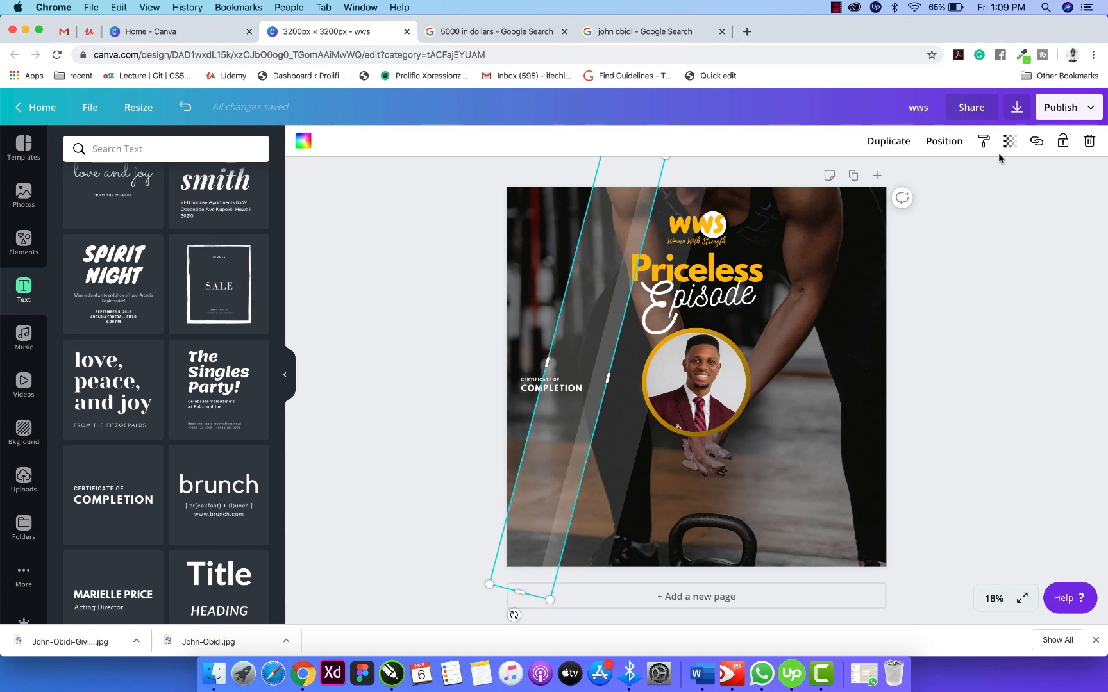
click(1063, 141)
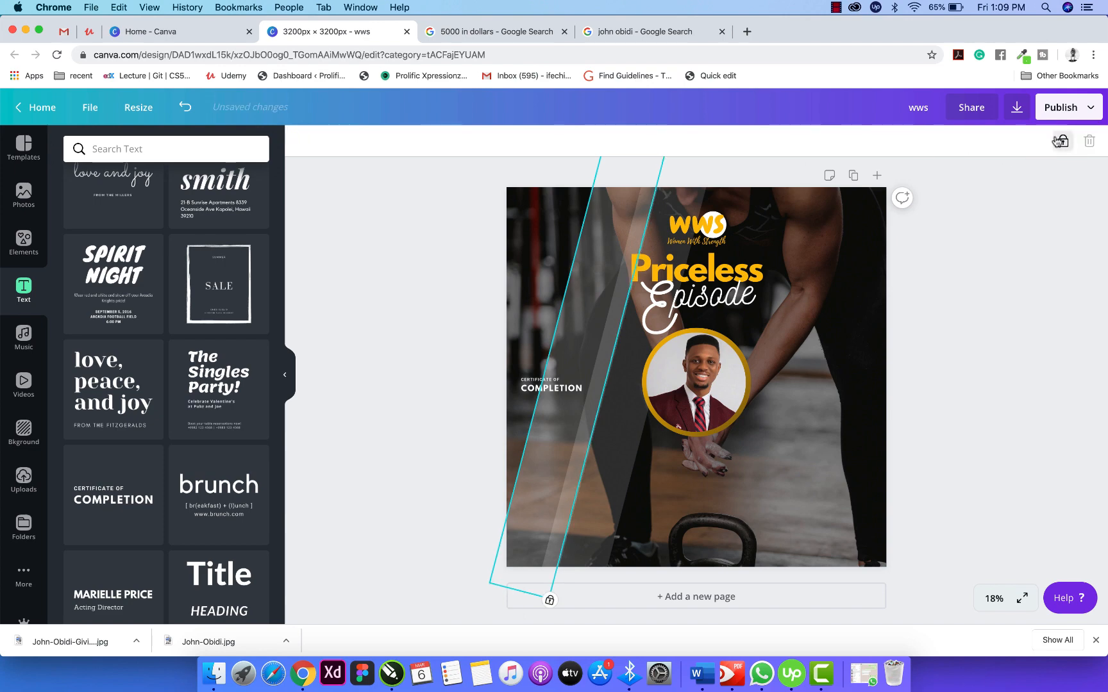
click(680, 200)
click(1062, 141)
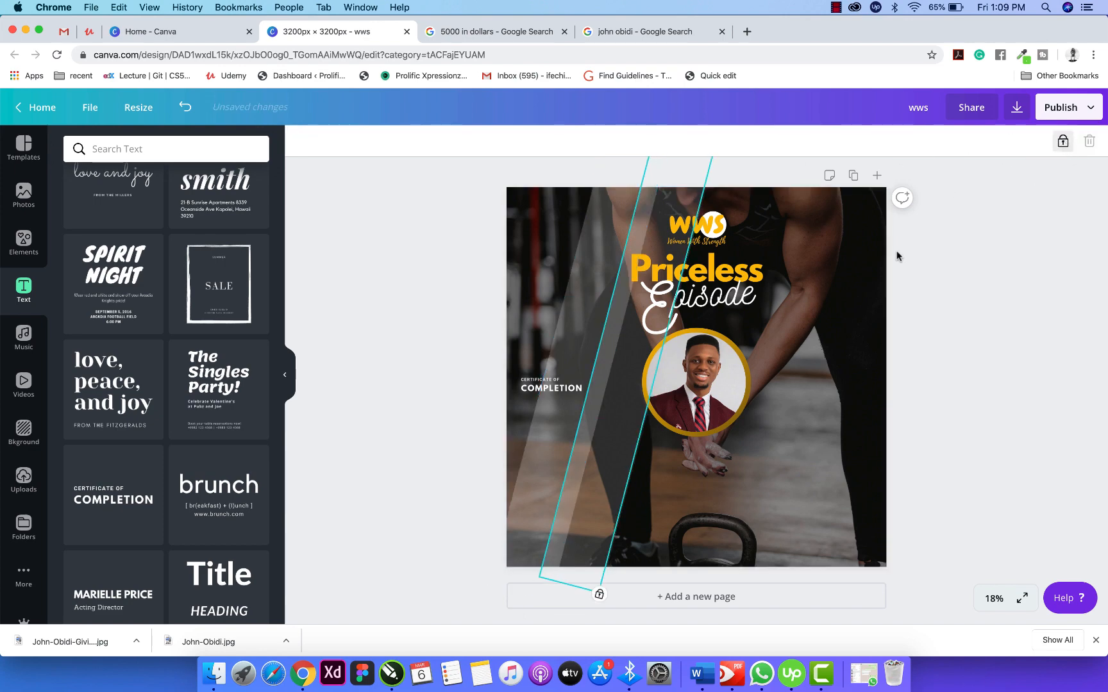
click(897, 256)
click(846, 254)
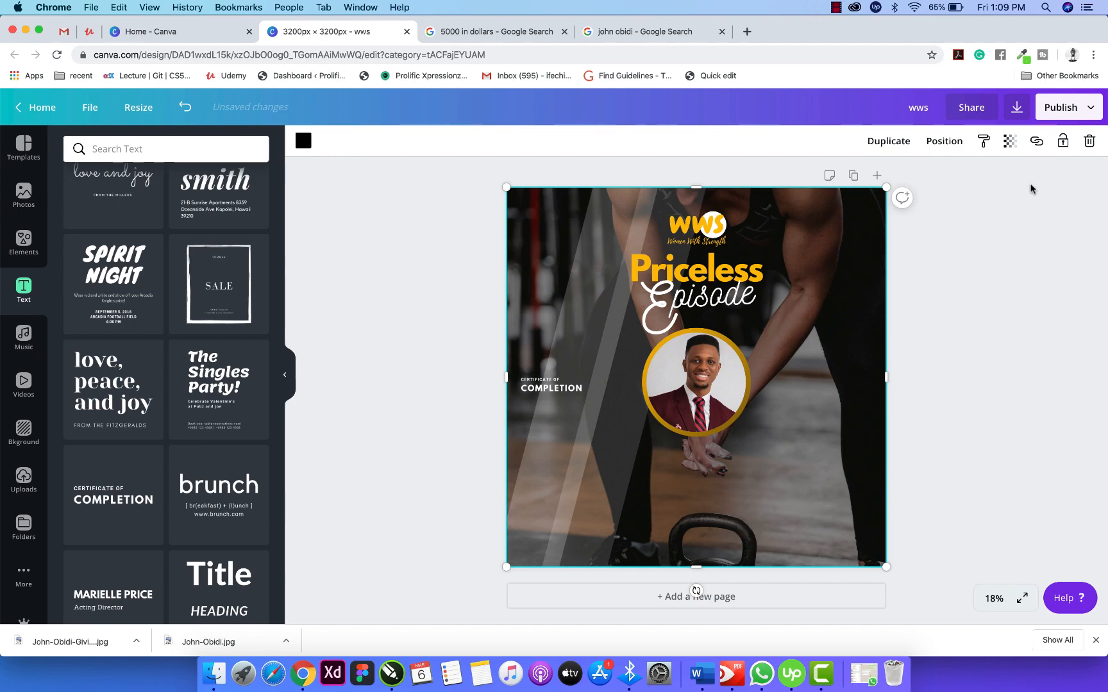
click(1063, 142)
drag(649, 176, 742, 259)
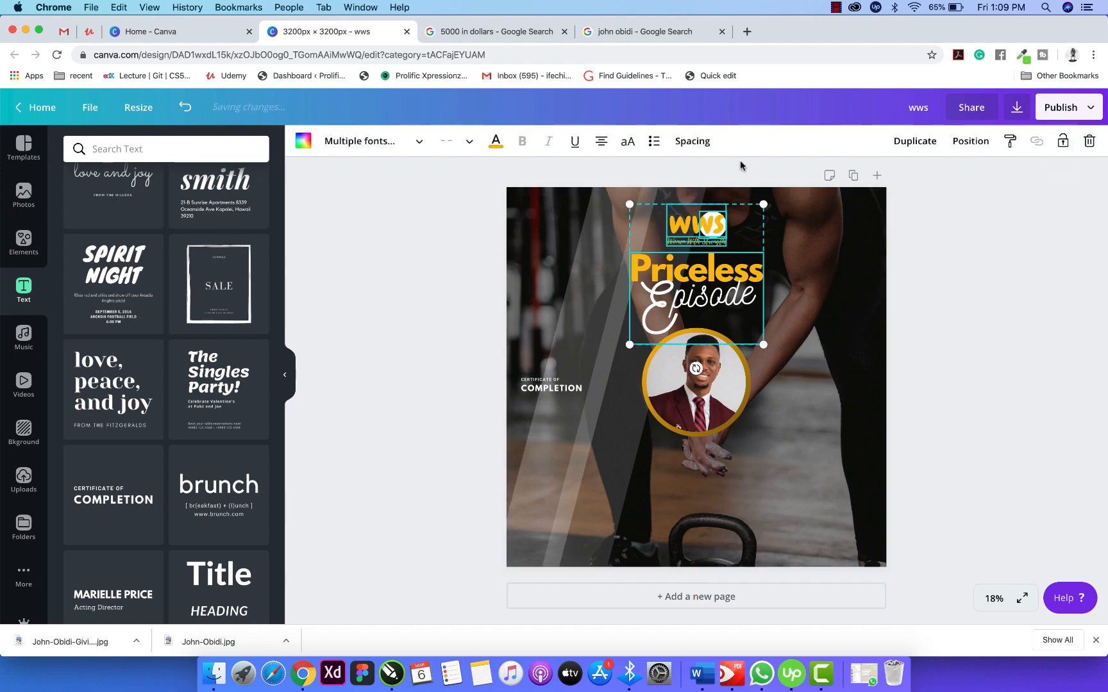
Group the WWS logo elements, shrink the group, and nudge the Women With Strength tagline up three steps.
drag(660, 176, 731, 241)
click(831, 141)
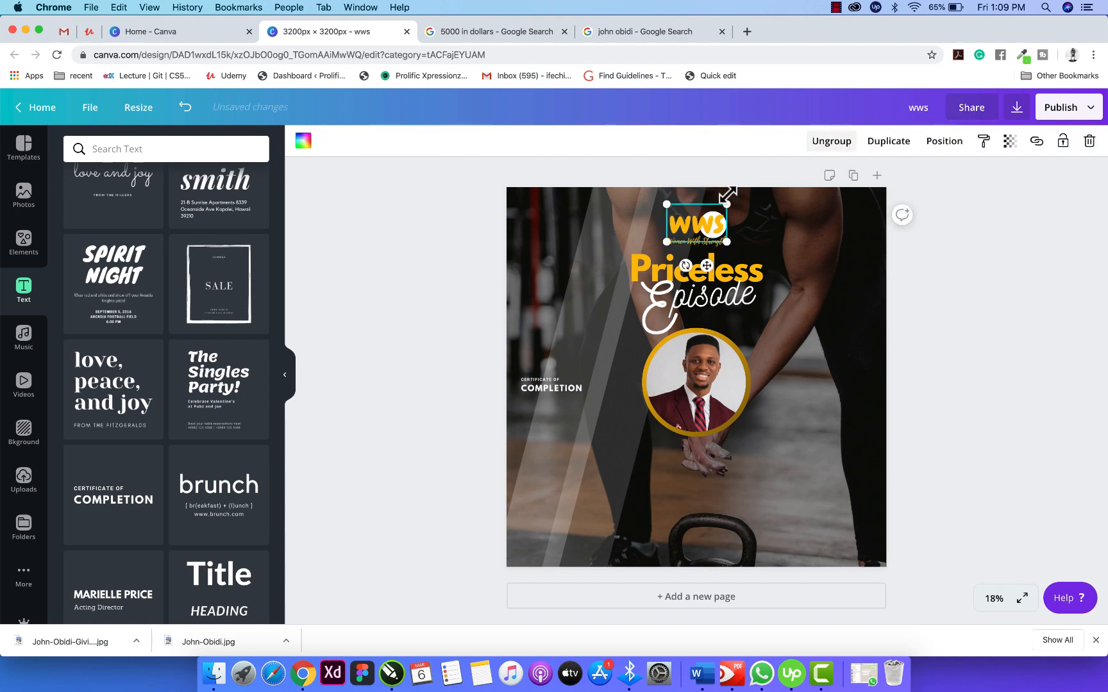
drag(727, 243, 707, 269)
click(713, 242)
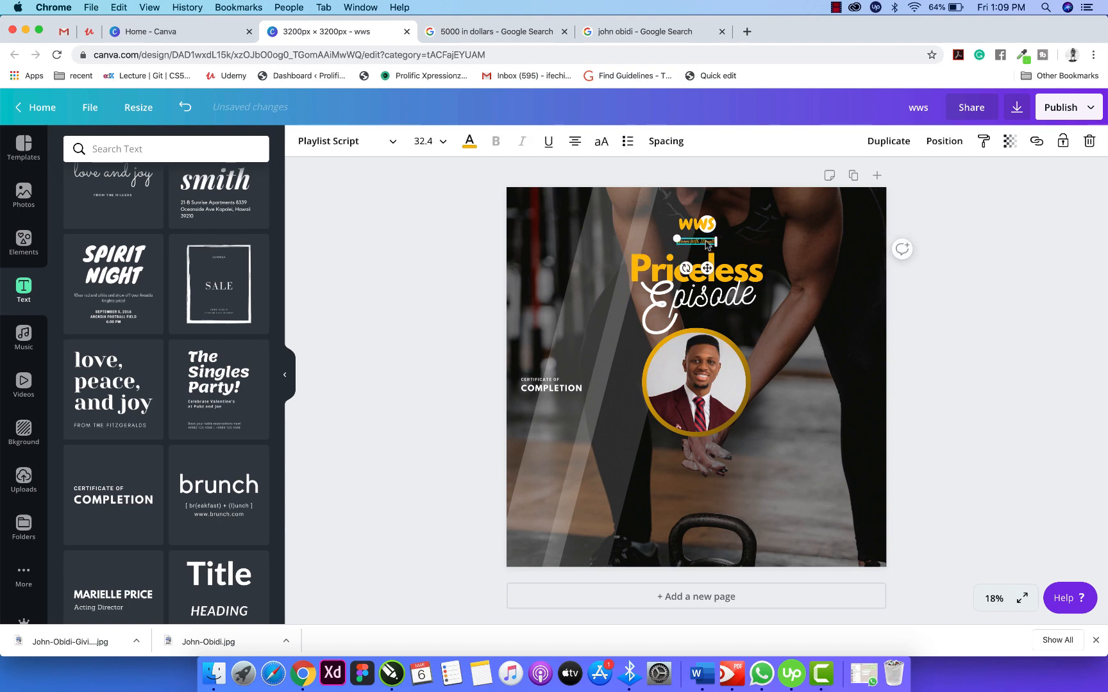
key(Up)
key(Up)
key(Up)
key(Up)
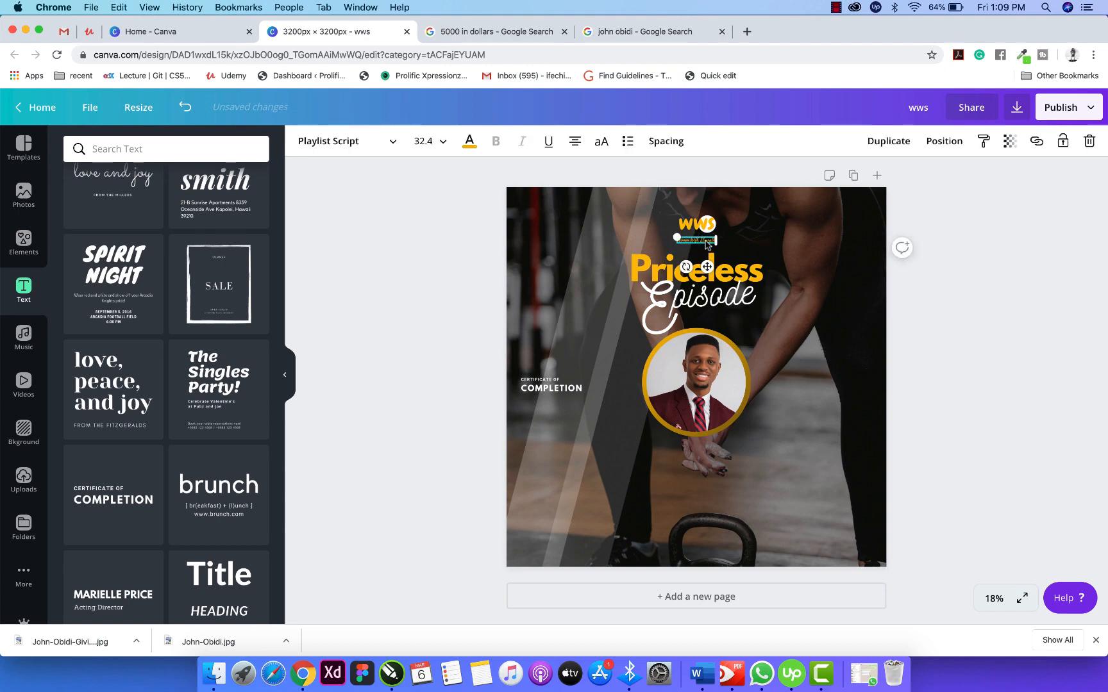
key(Up)
key(Up)
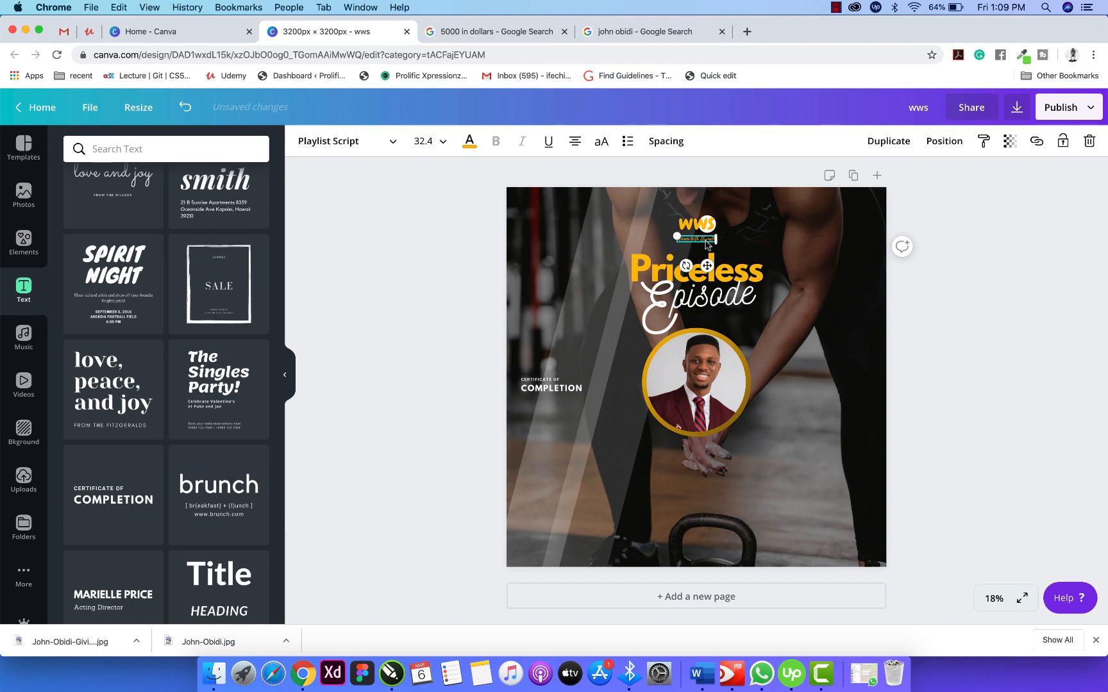
key(Up)
key(Up)
key(Up)
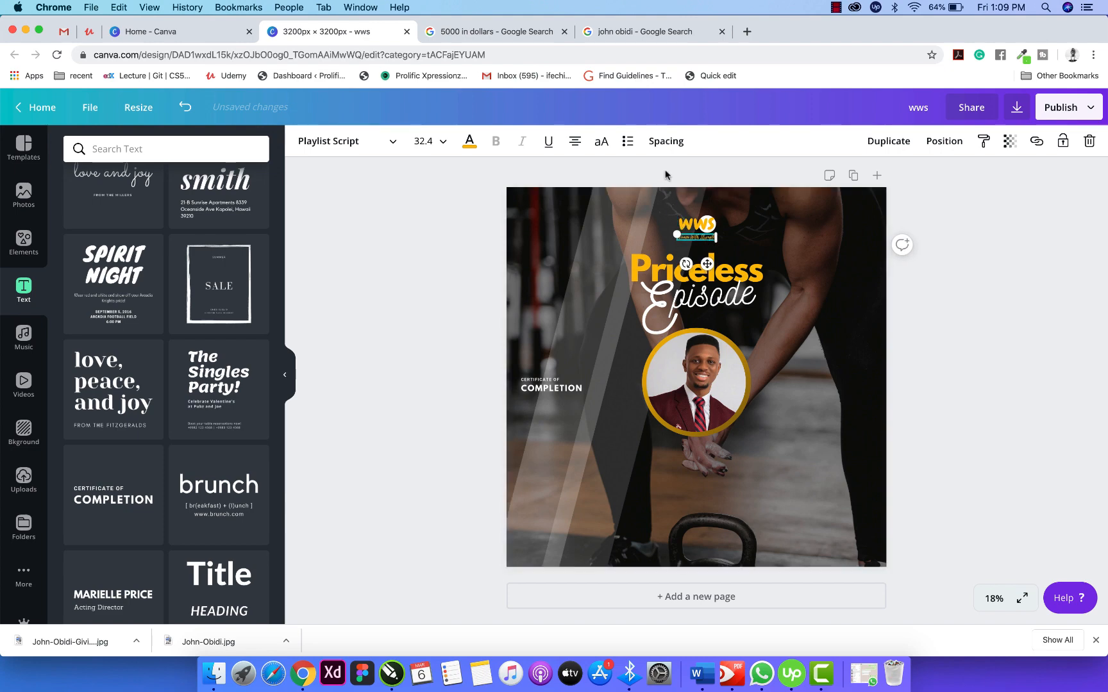
Move the logo with its tagline up a little and raise the Priceless Episode title.
drag(665, 174, 729, 249)
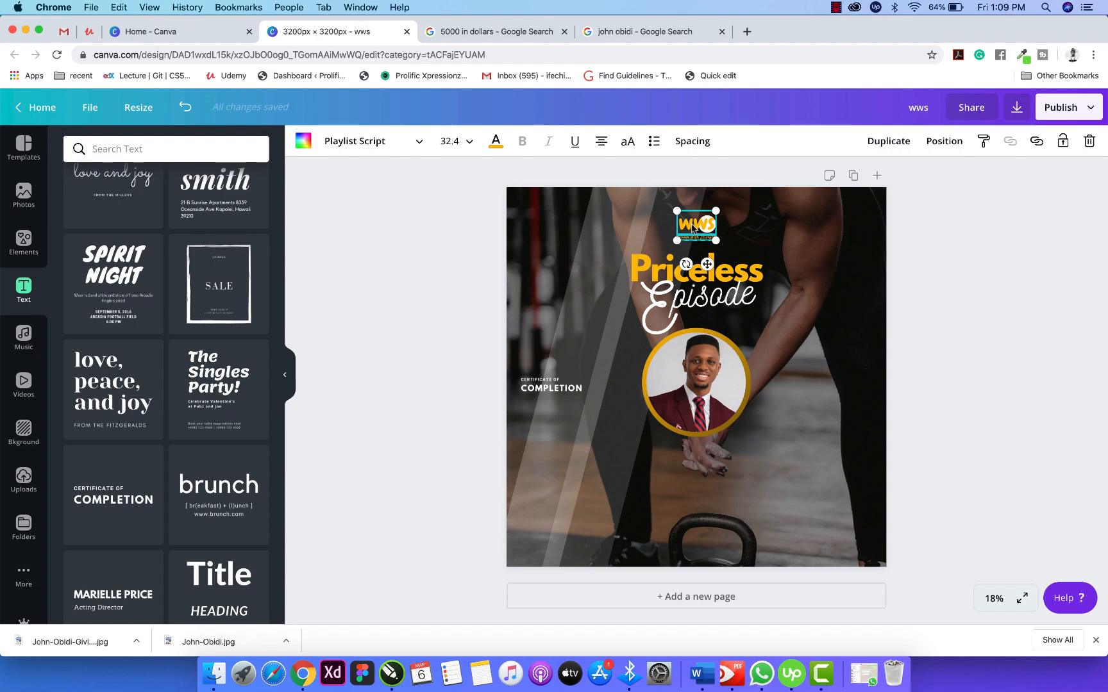
drag(694, 230, 686, 223)
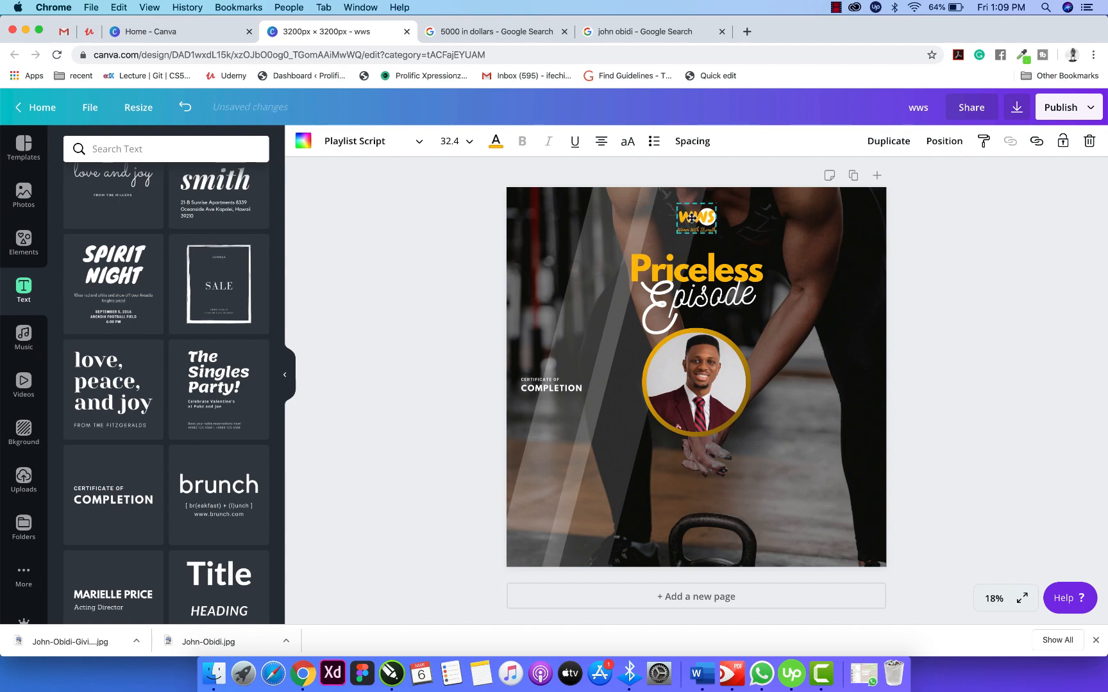
click(667, 167)
click(668, 275)
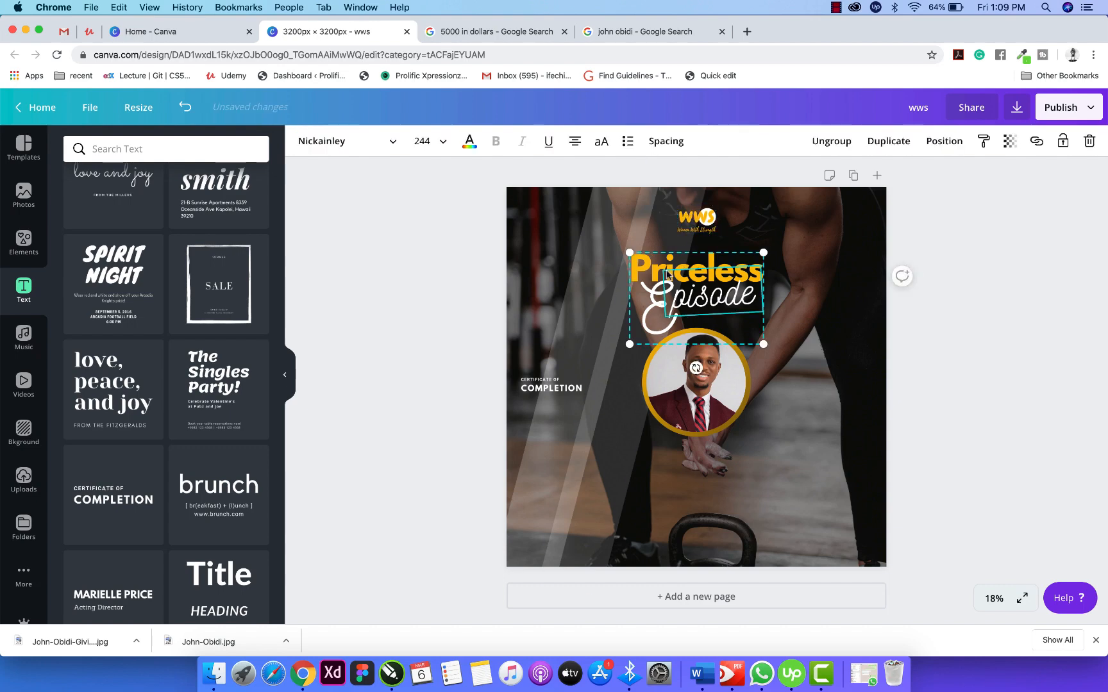
drag(689, 278, 689, 266)
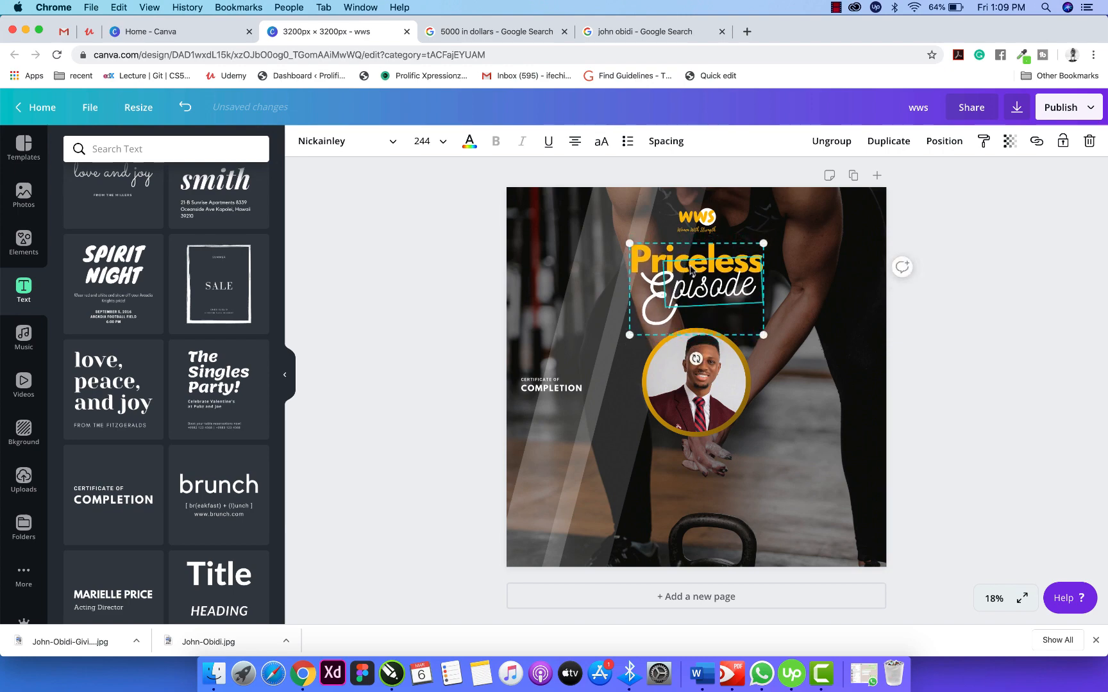
click(947, 294)
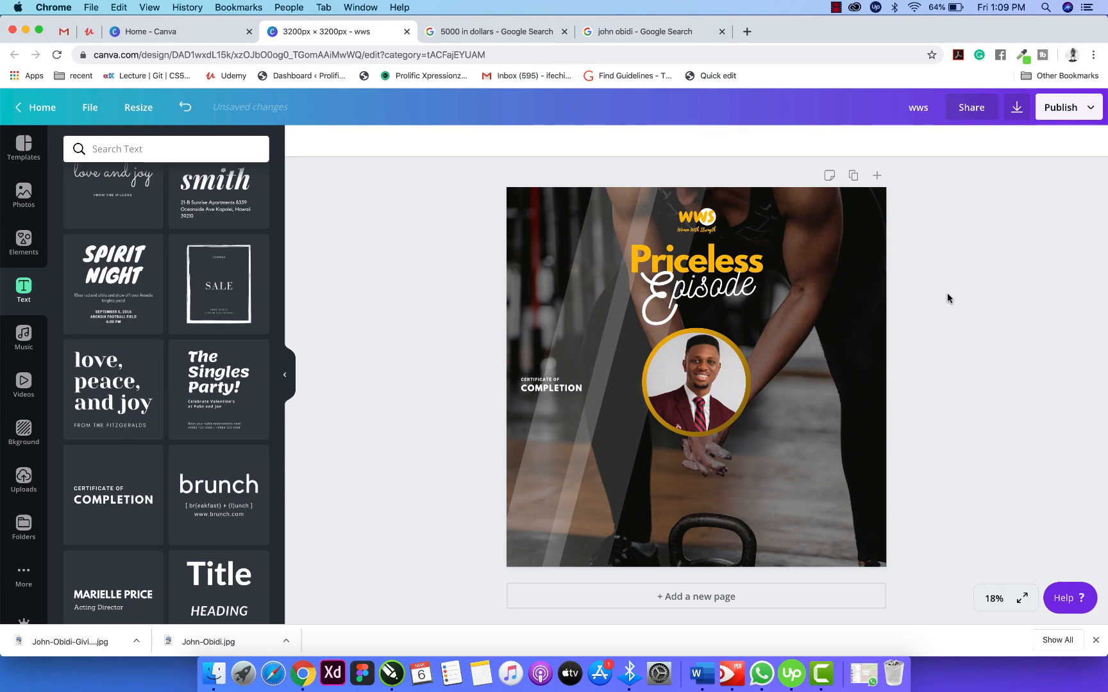
click(541, 391)
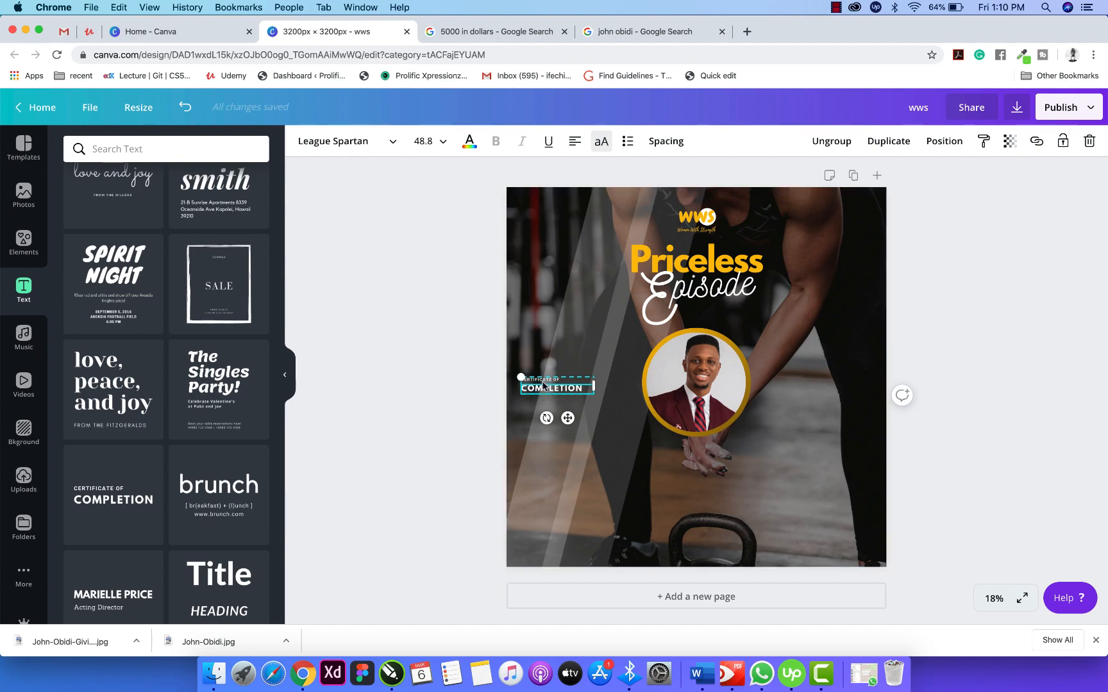
Delete the CERTIFICATE OF line and retype COMPLETION as the guest's name, narrowing the box to fit.
click(831, 141)
click(479, 423)
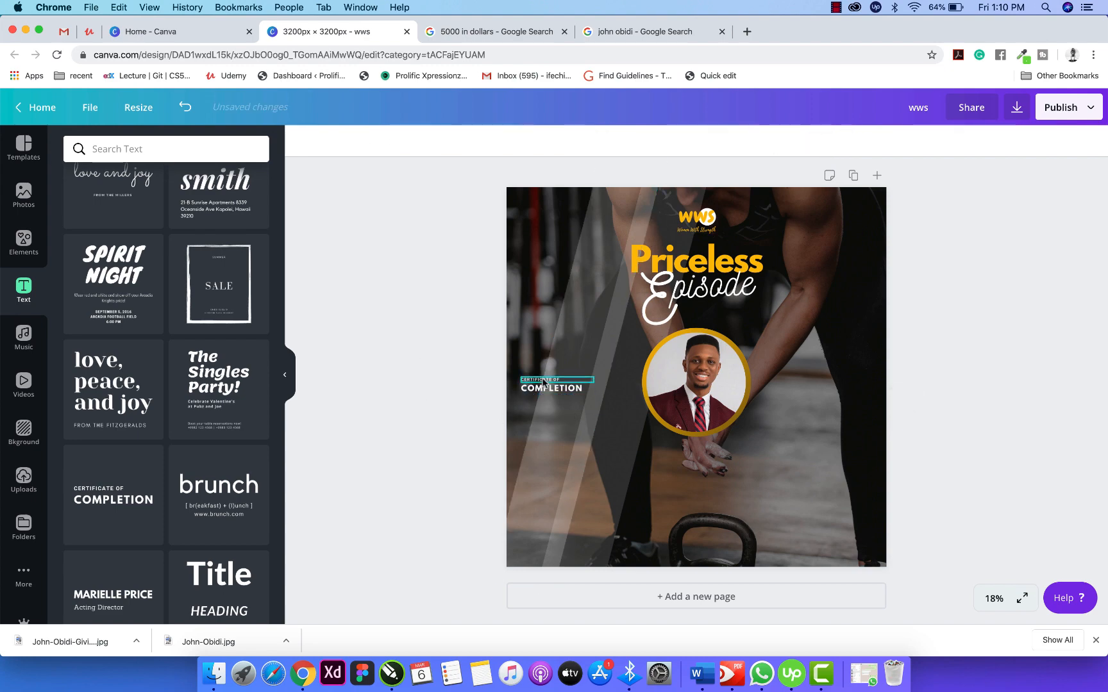
click(545, 381)
key(Delete)
click(549, 389)
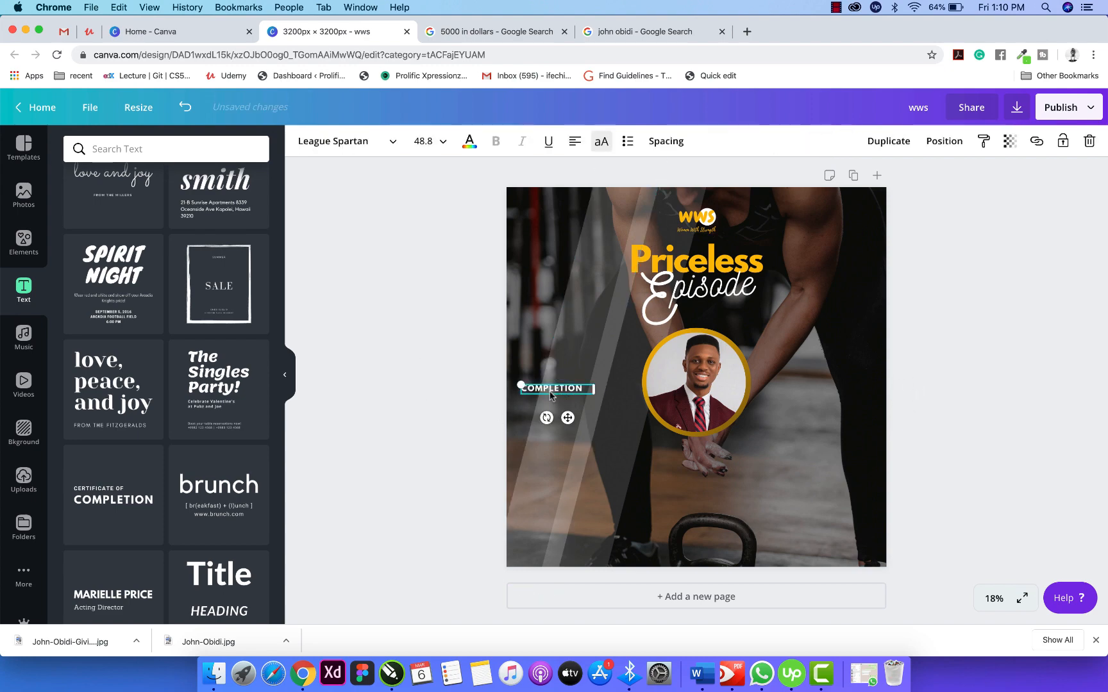
double_click(583, 391)
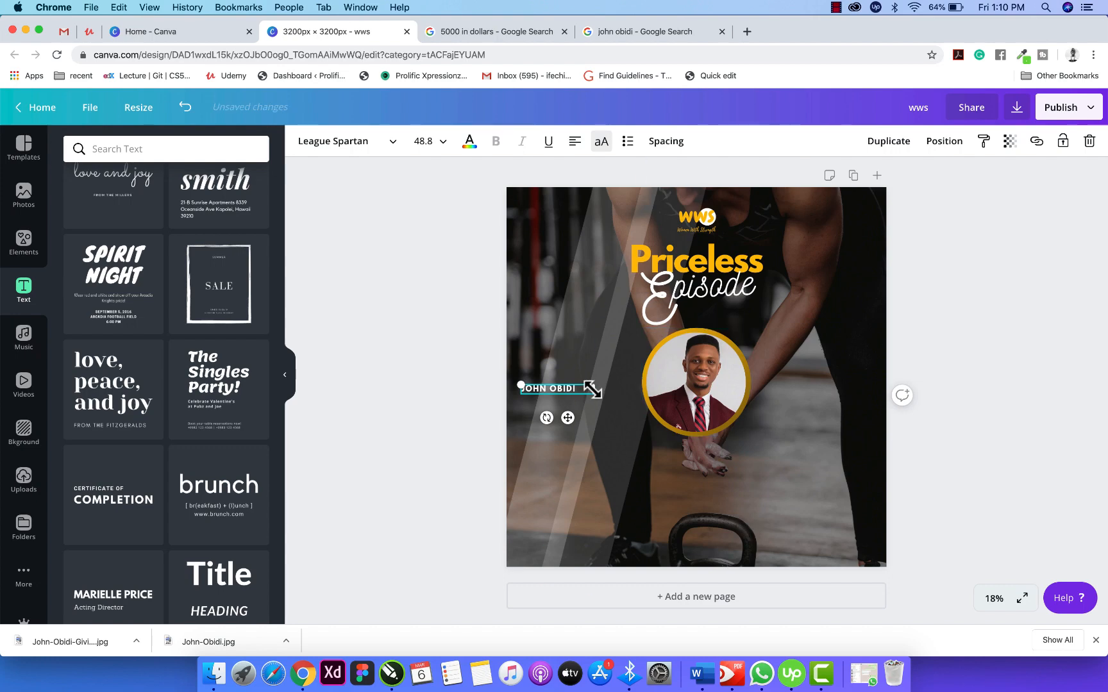
drag(592, 389, 579, 389)
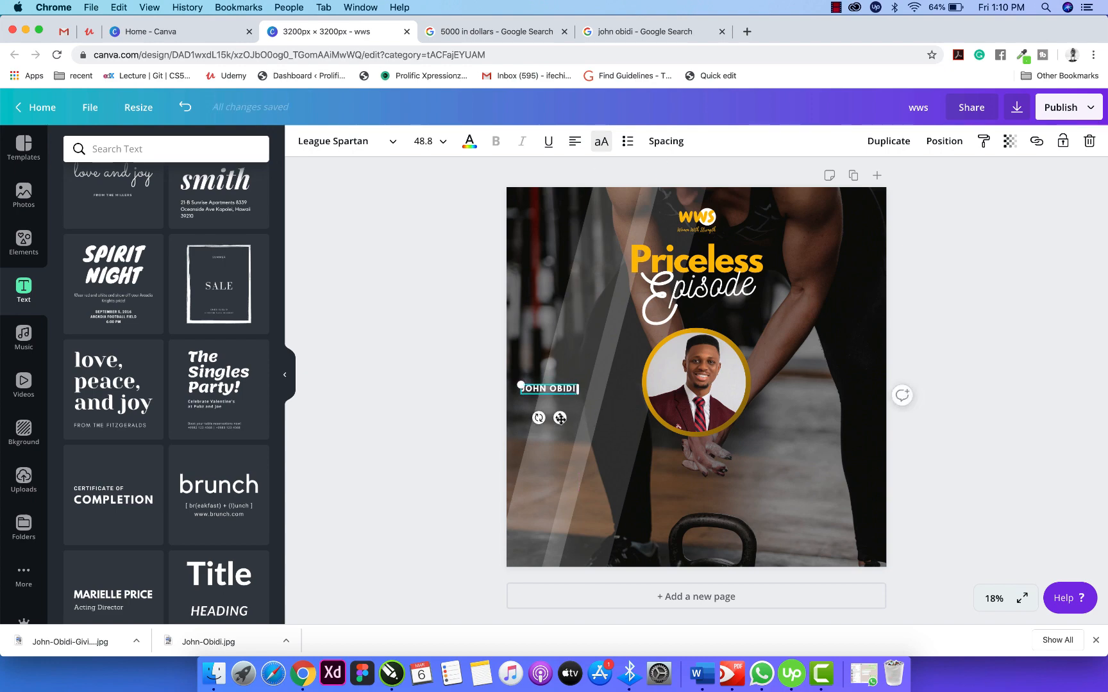
Duplicate the name line just below it and add another Certificate of Completion text group.
drag(559, 418, 560, 434)
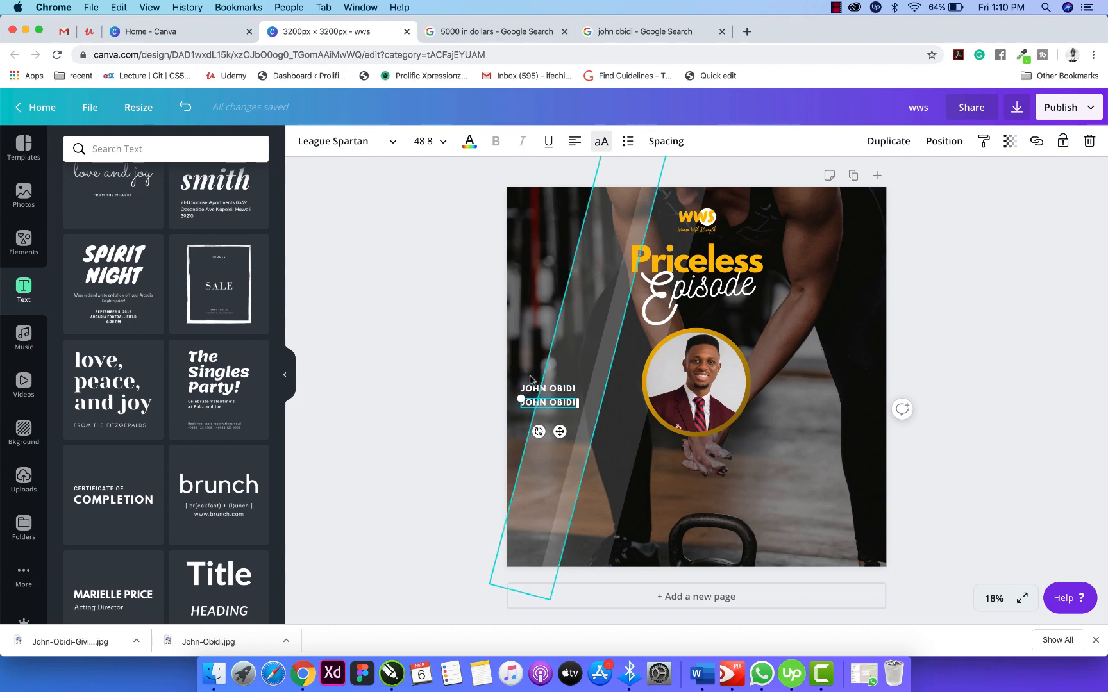
double_click(566, 403)
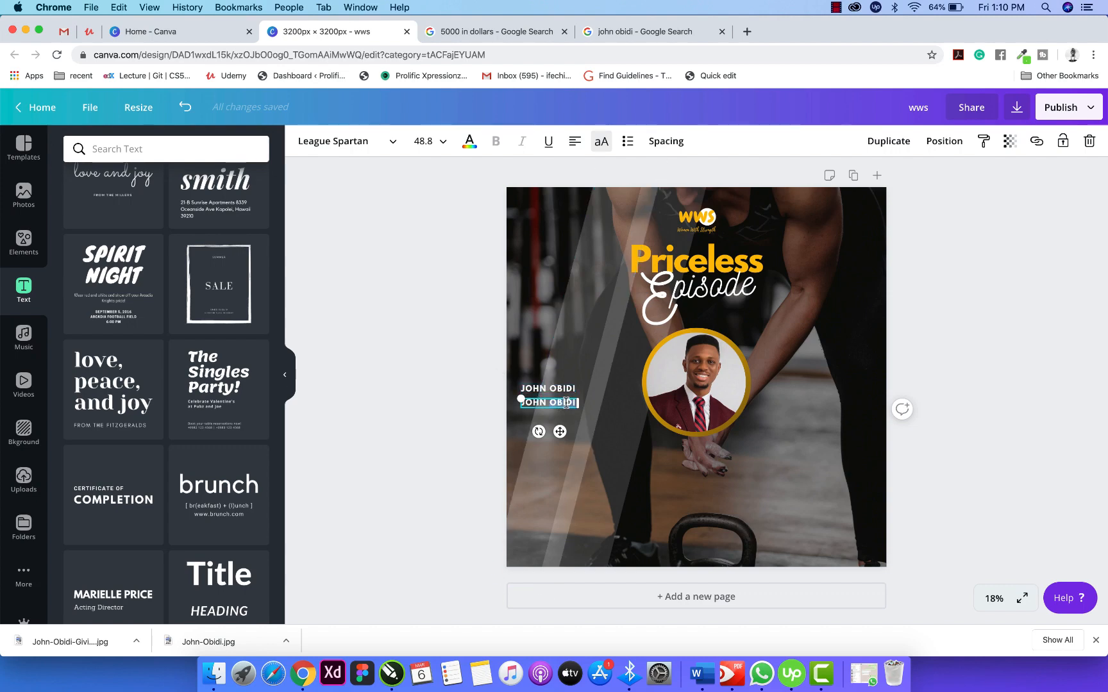
click(345, 344)
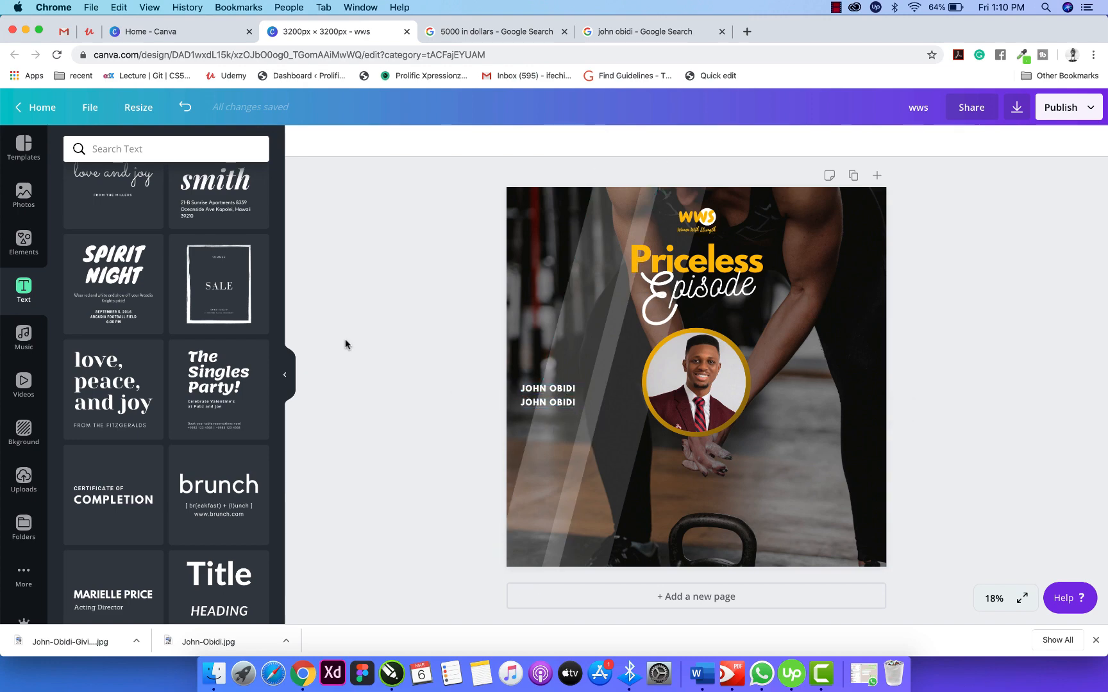
click(113, 495)
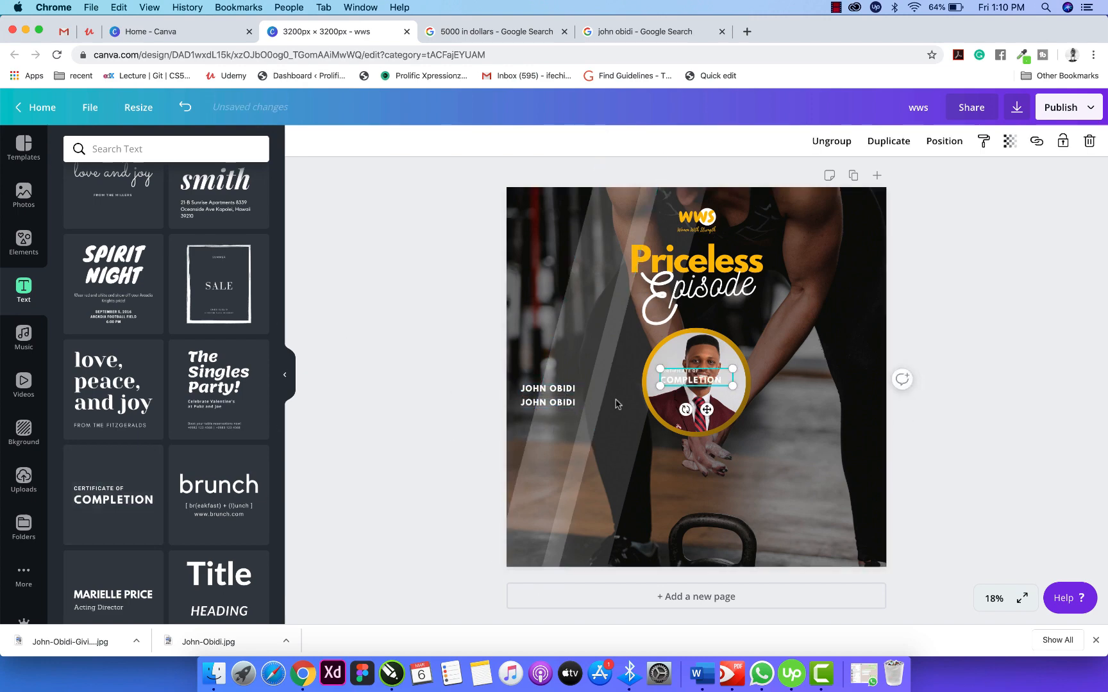
Ungroup the new certificate text, delete COMPLETION and the duplicate name, and place CERTIFICATE OF under the name.
drag(706, 409, 588, 455)
click(595, 428)
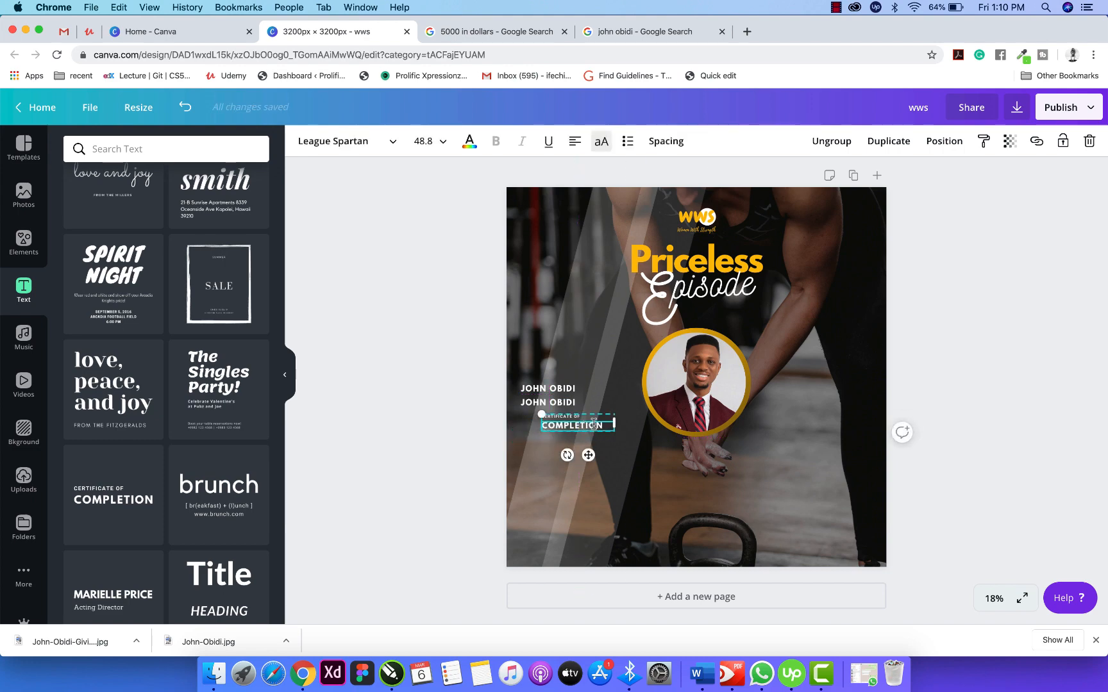
click(831, 141)
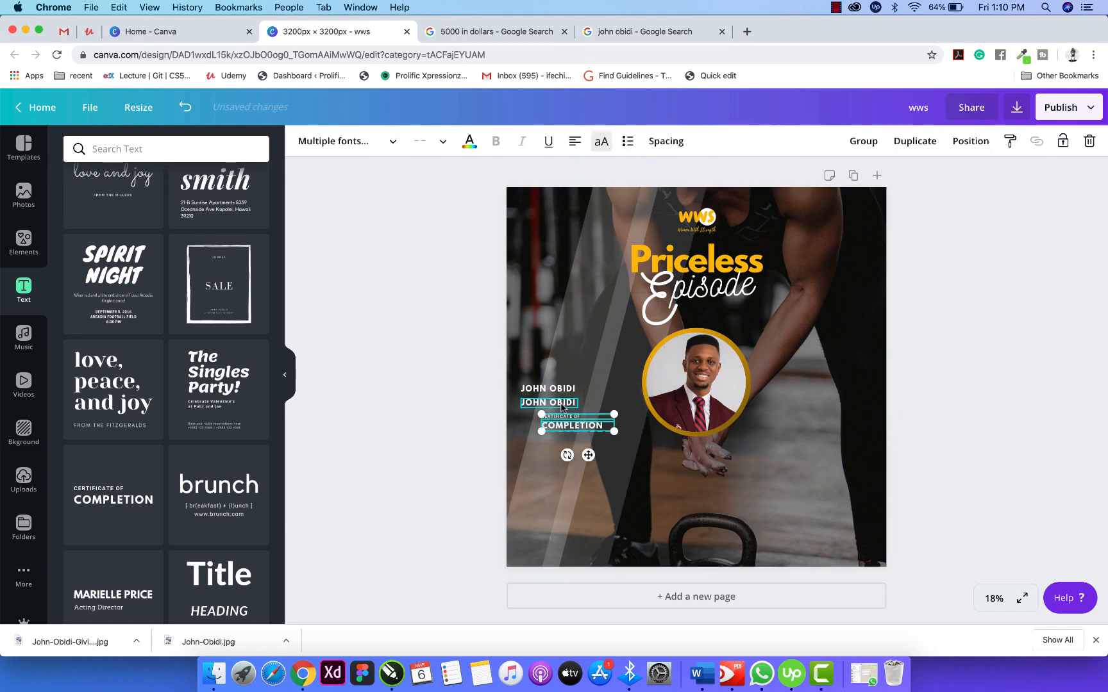
click(565, 426)
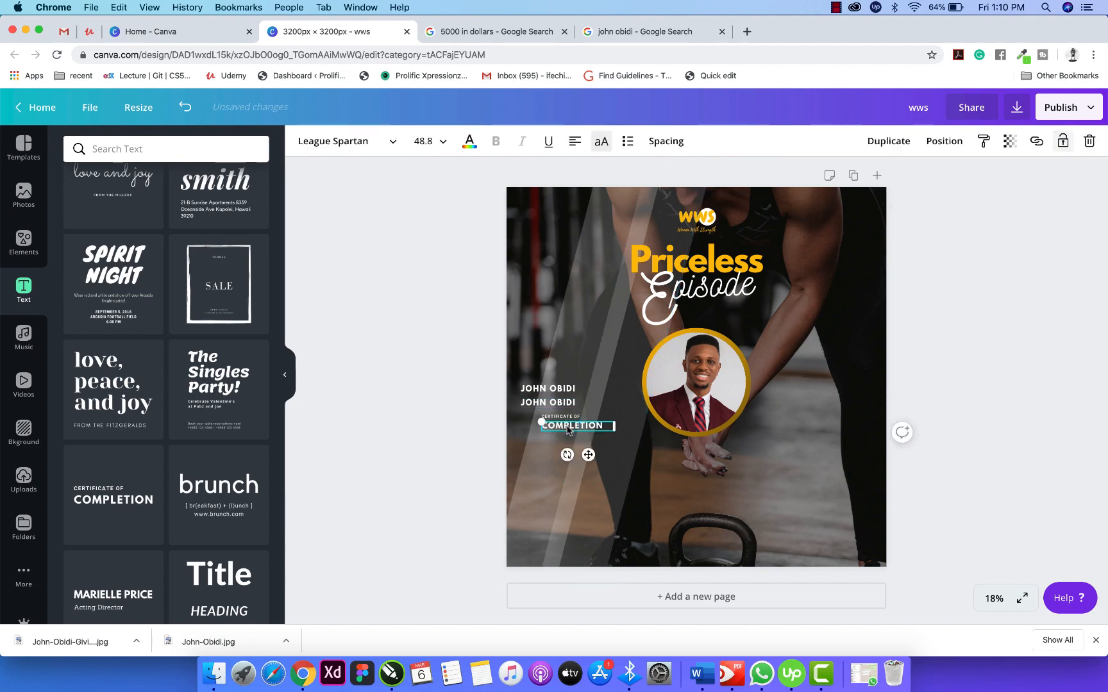
key(Delete)
click(547, 402)
key(Delete)
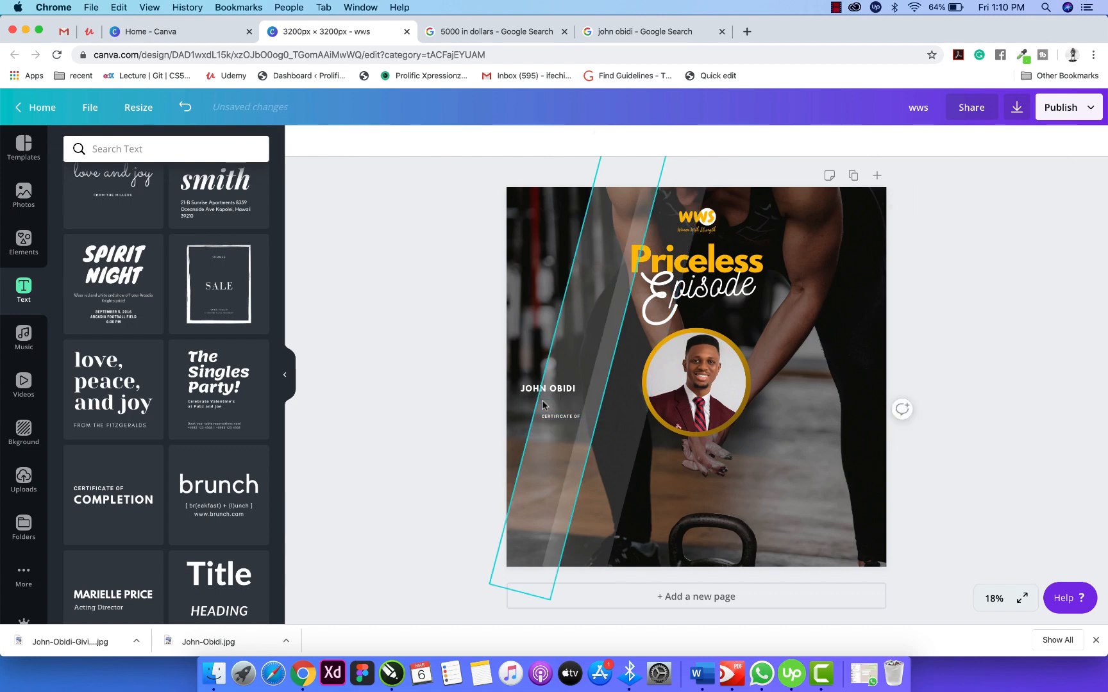
drag(562, 420, 544, 399)
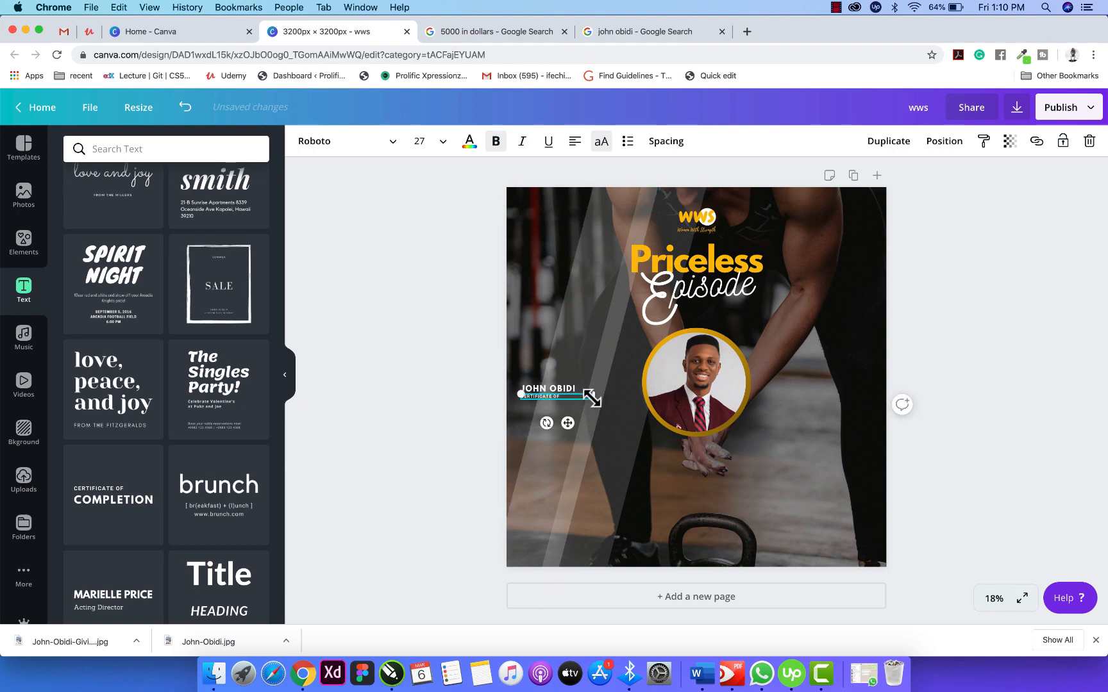
drag(676, 411, 682, 415)
Change that line to 'FOUNDER, HEADSTART AFRICA' in caps and shrink it to fit under the name.
triple_click(579, 400)
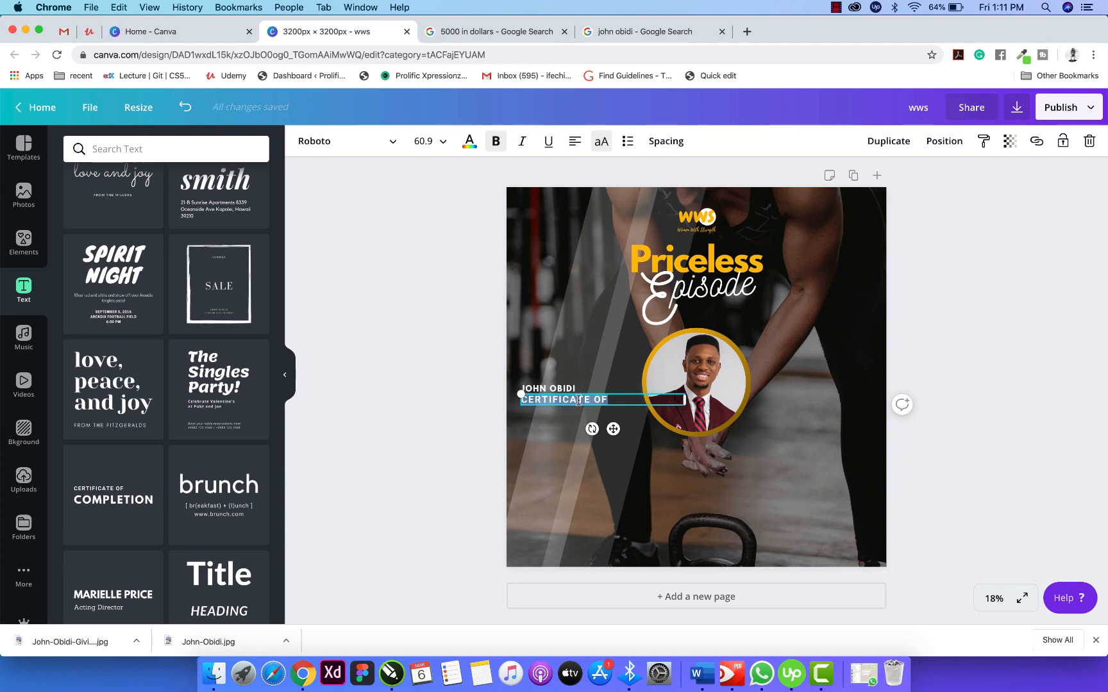
text(KEY)
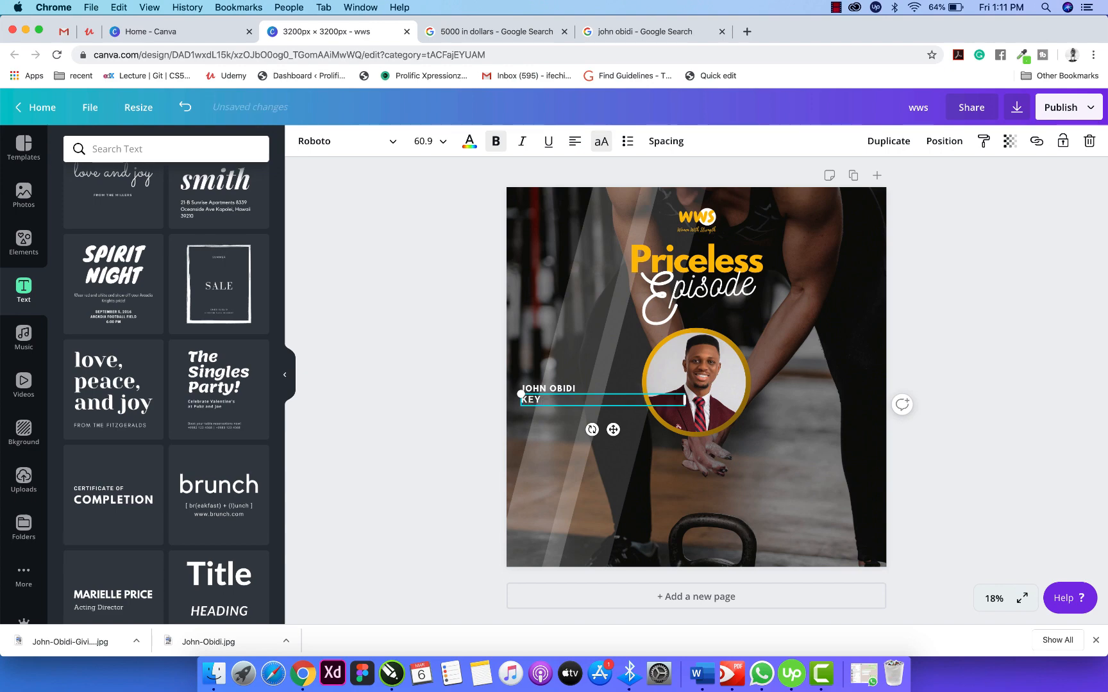
key(BackSpace)
key(BackSpace)
key(BackSpace)
text(FO)
text(OUNDEER)
key(BackSpace)
key(BackSpace)
text(R, HEAD)
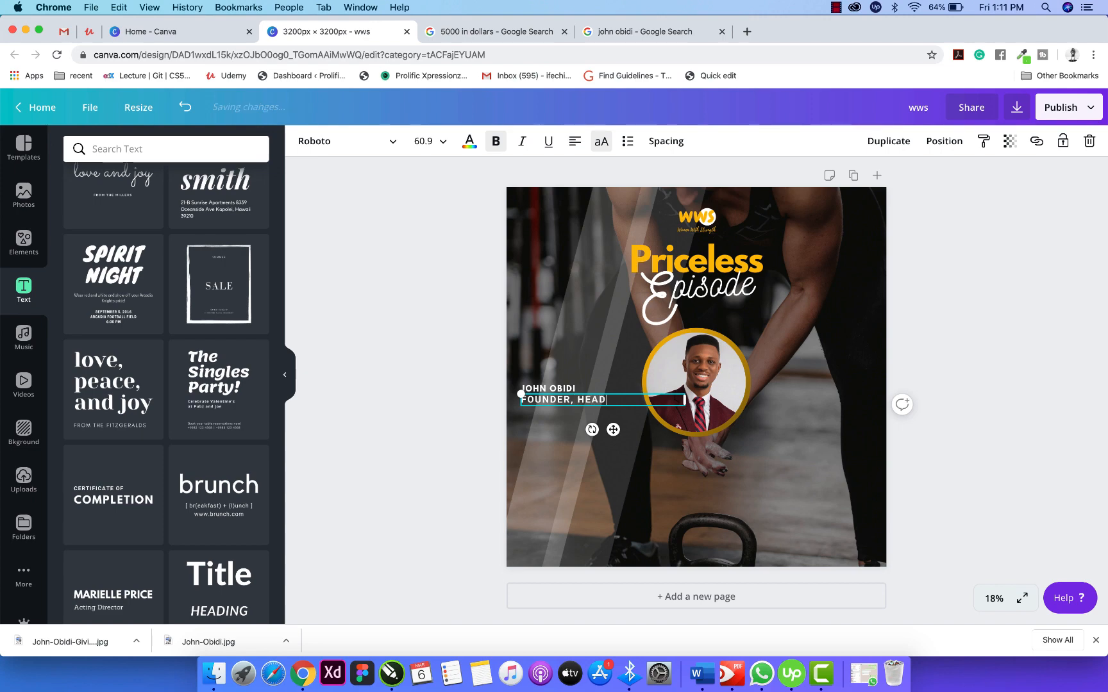
text(START AFRICA)
drag(685, 406, 600, 406)
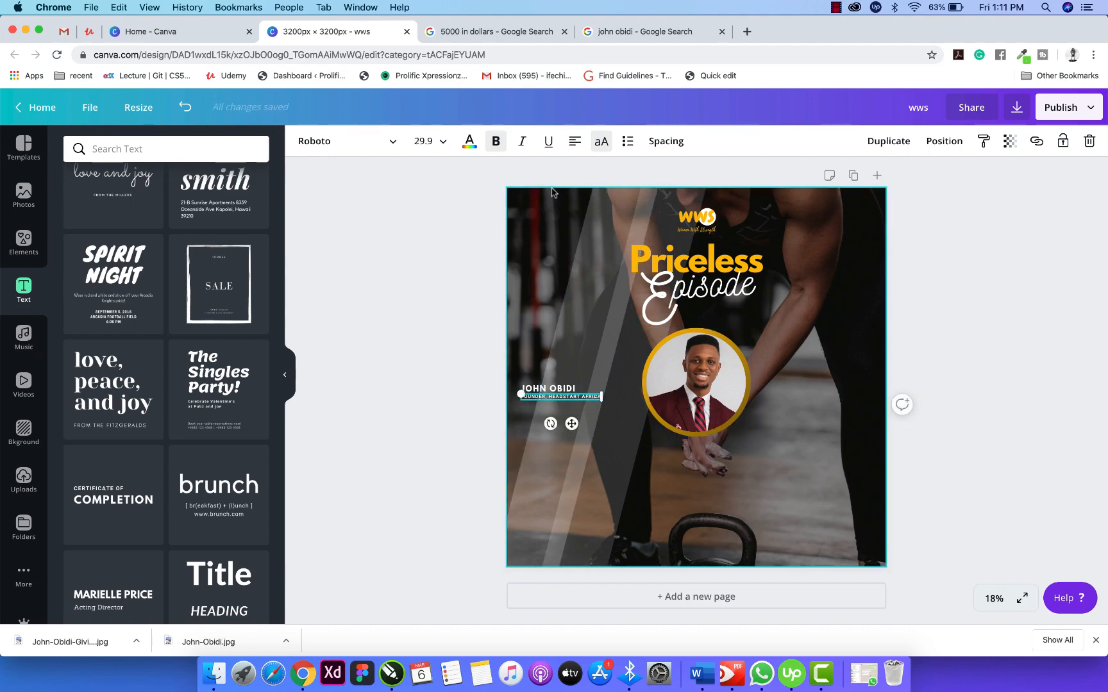
click(601, 142)
click(602, 143)
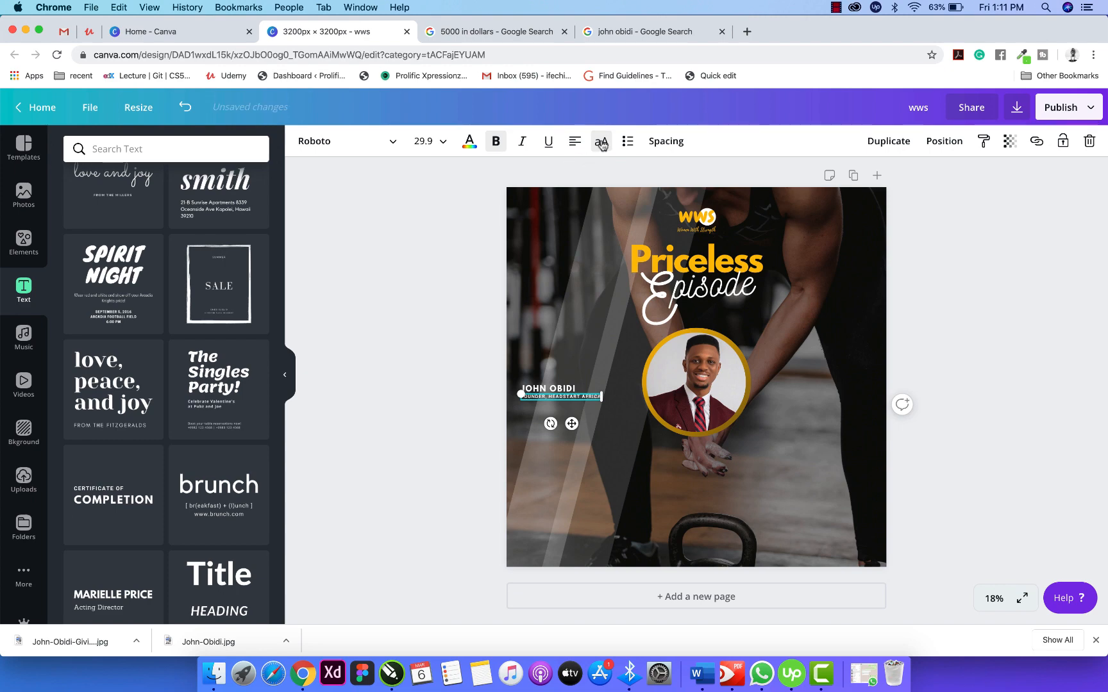
click(420, 372)
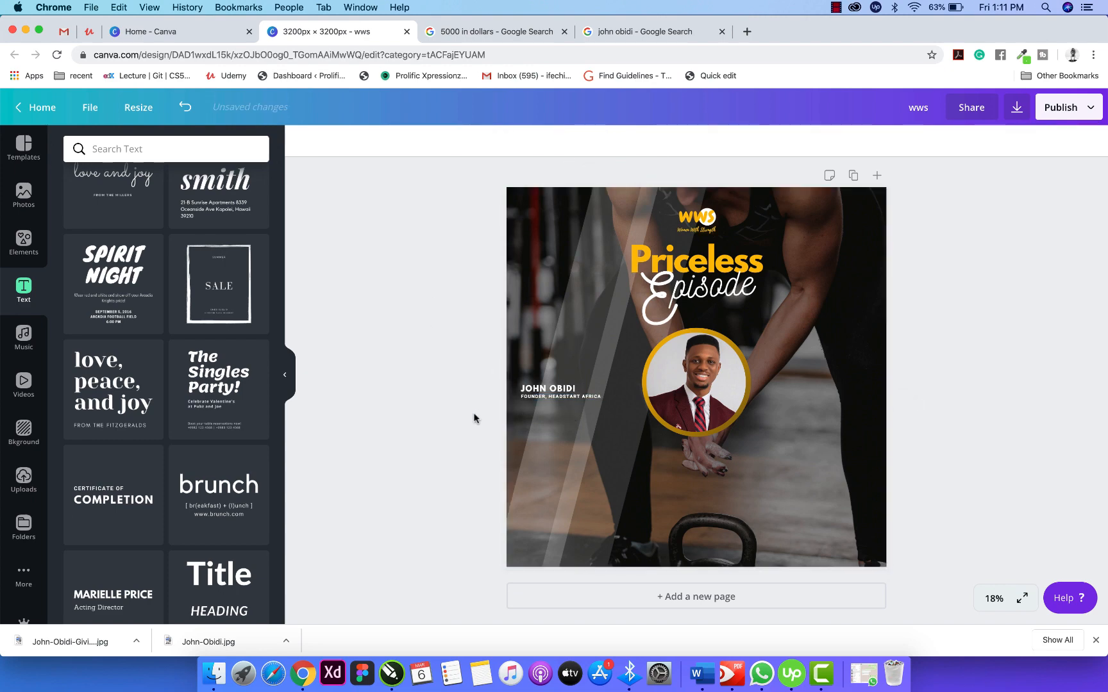
Duplicate the founder line below itself and retype the copy as 'KEYNOTE SPEAKER'.
click(570, 397)
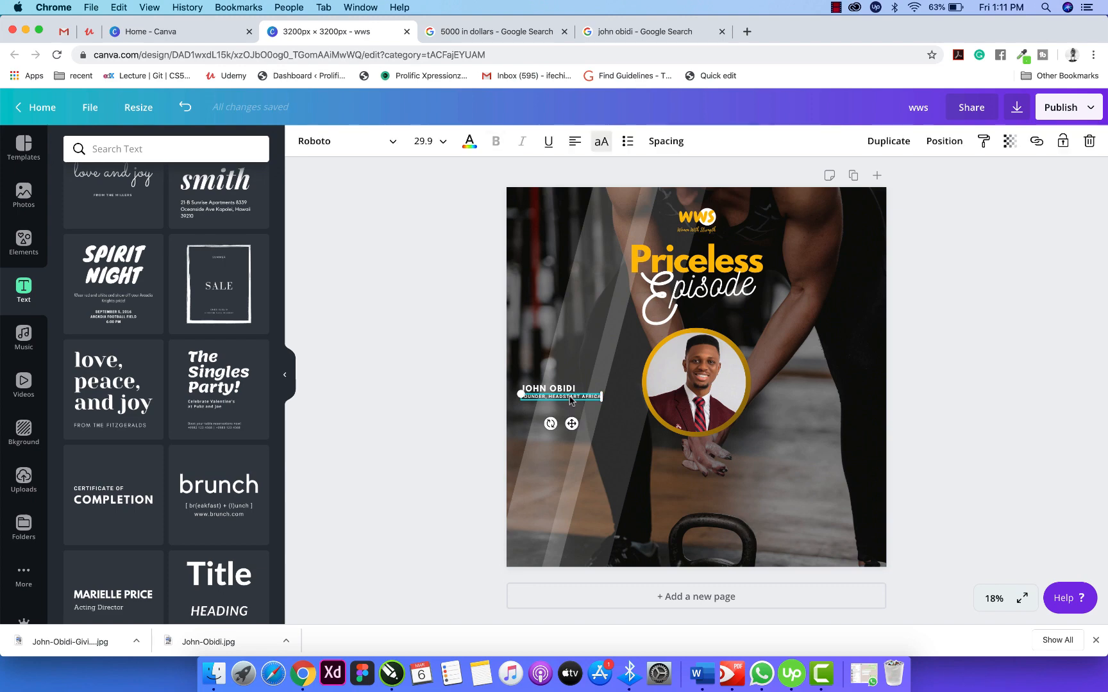
drag(570, 398, 570, 402)
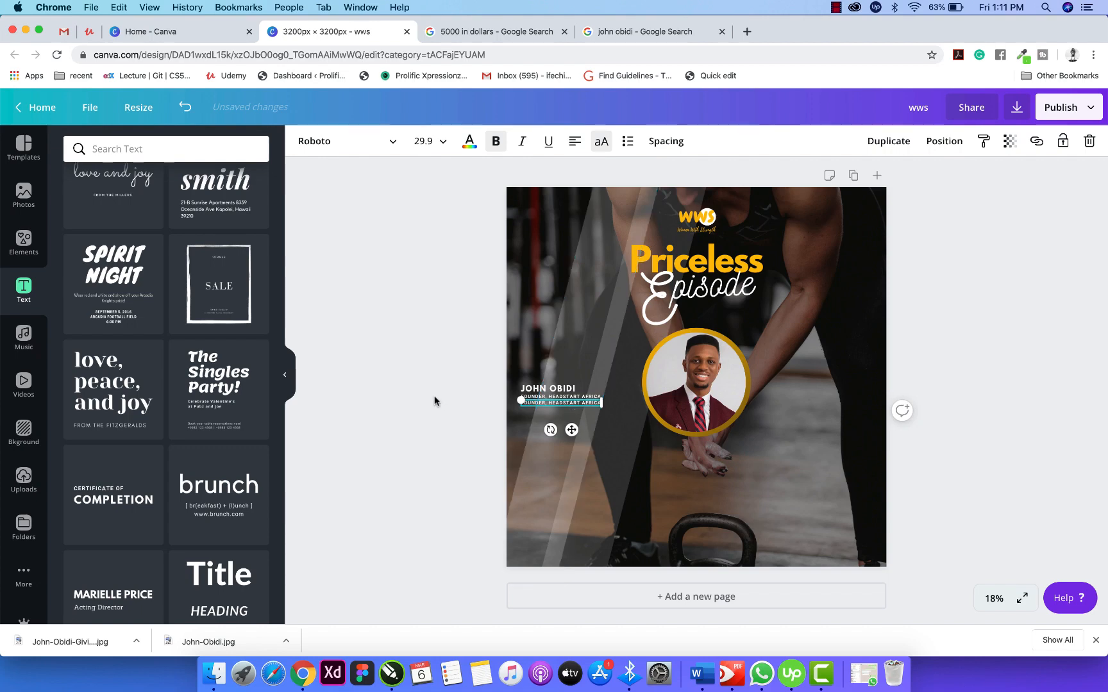
key(super+a)
text(KEYNOTE SPEAKER)
click(485, 433)
click(552, 405)
click(435, 403)
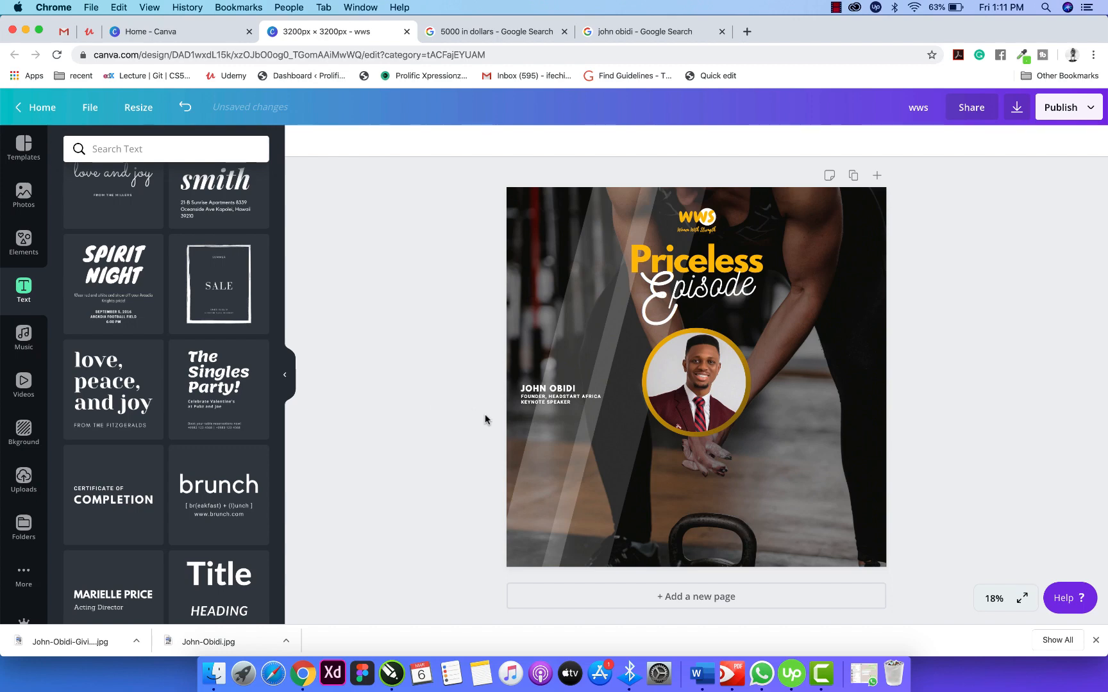
Shift the speaker name slightly right, centre-align the subtitle lines, and select them with the name.
click(559, 392)
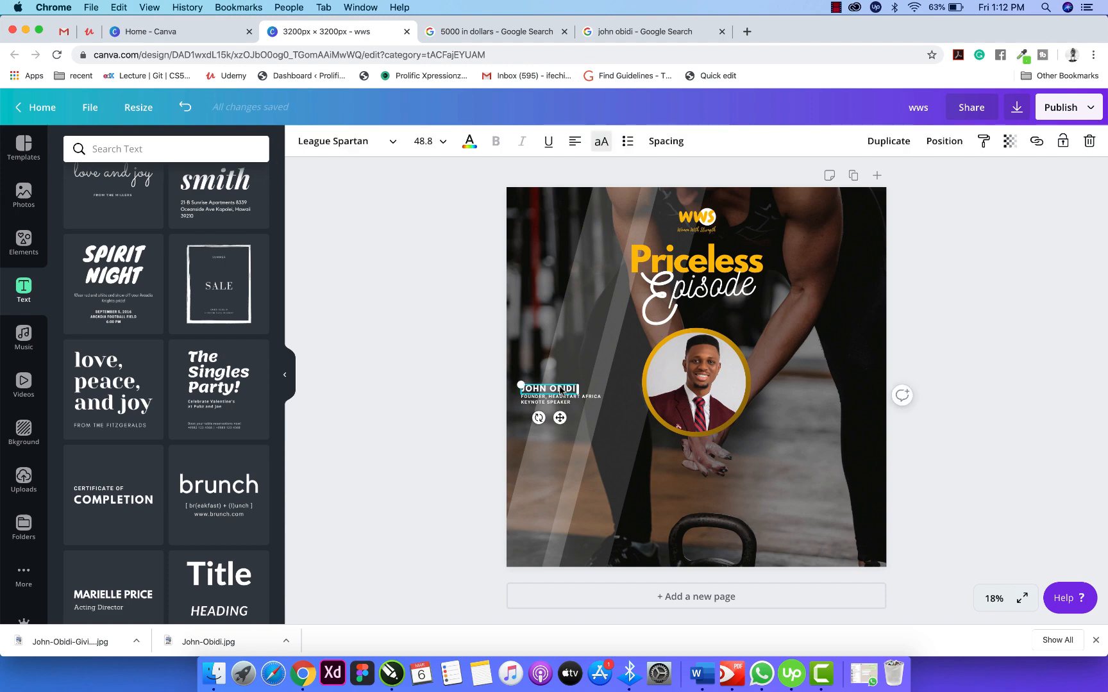
drag(560, 390, 572, 390)
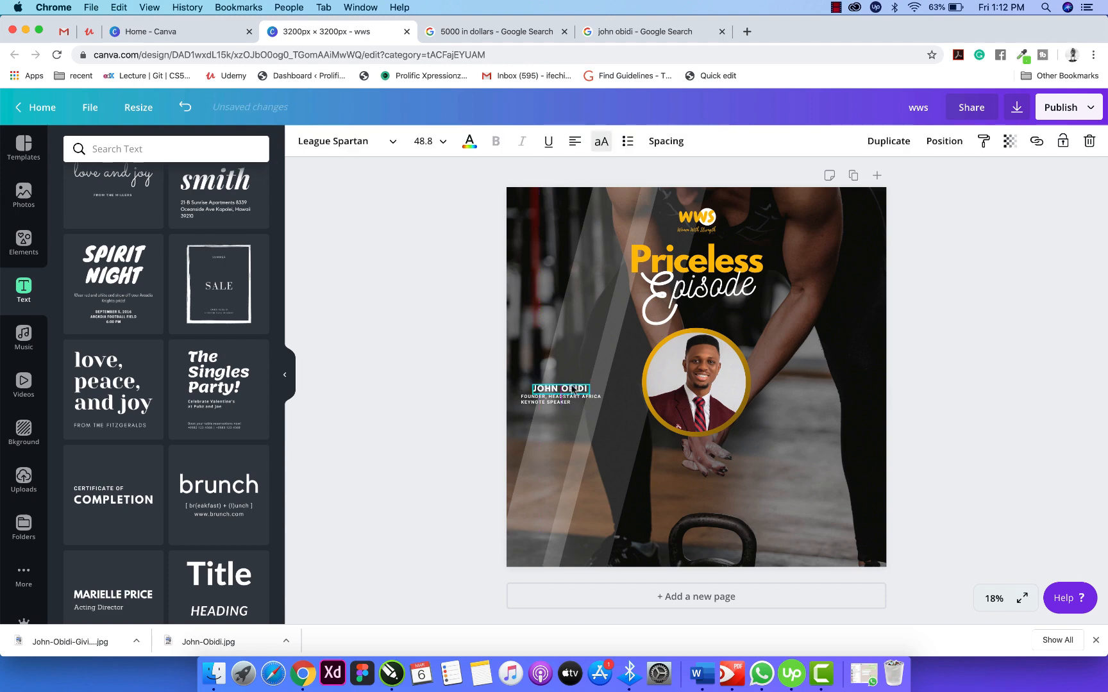
click(551, 404)
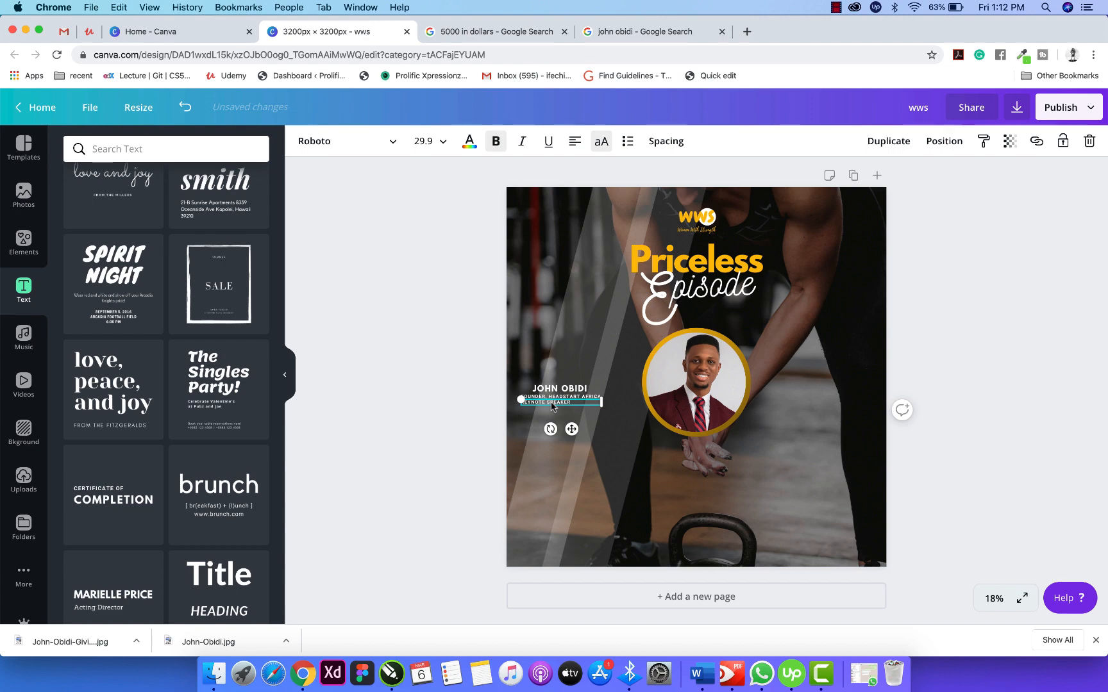
click(575, 141)
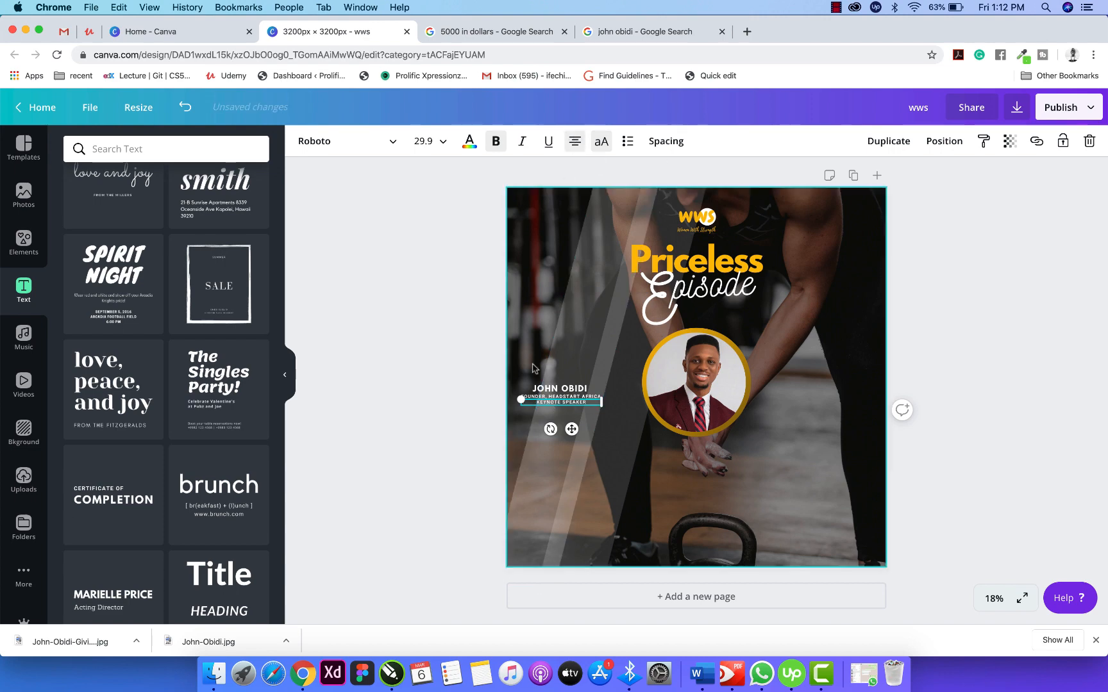
click(450, 427)
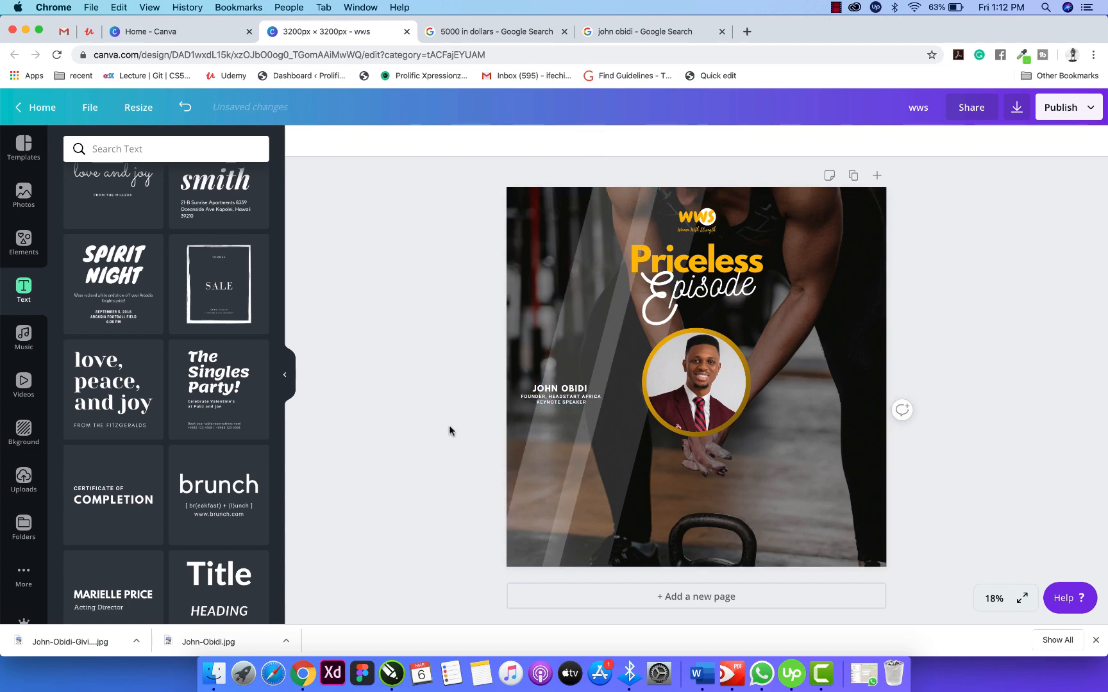
click(574, 397)
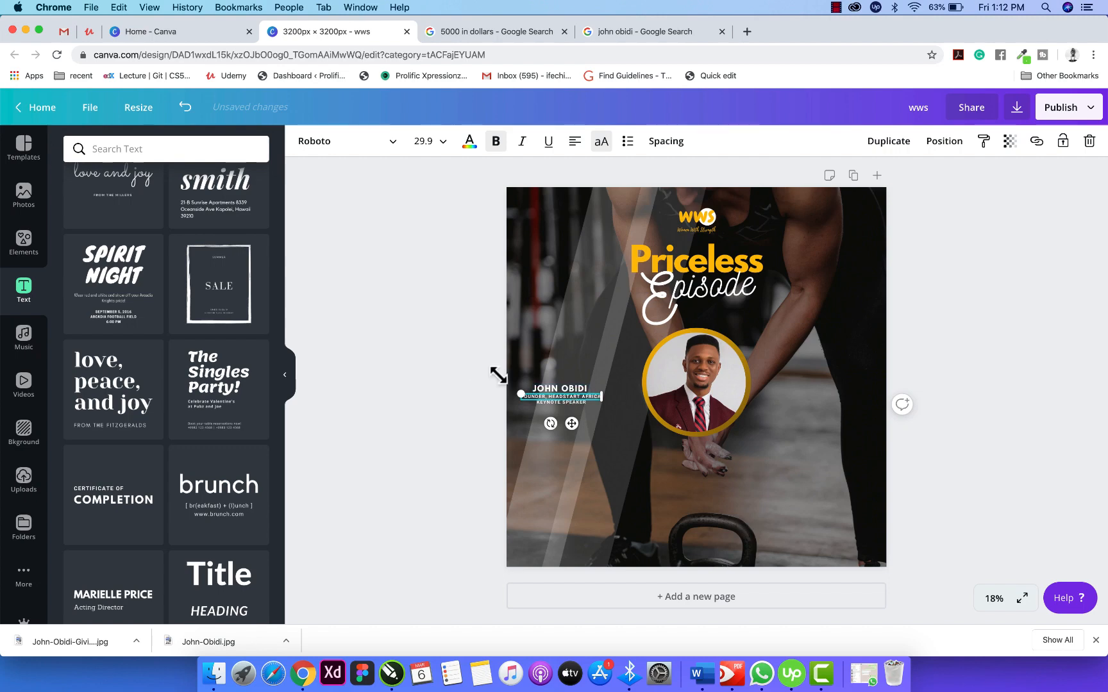
shift+click(549, 391)
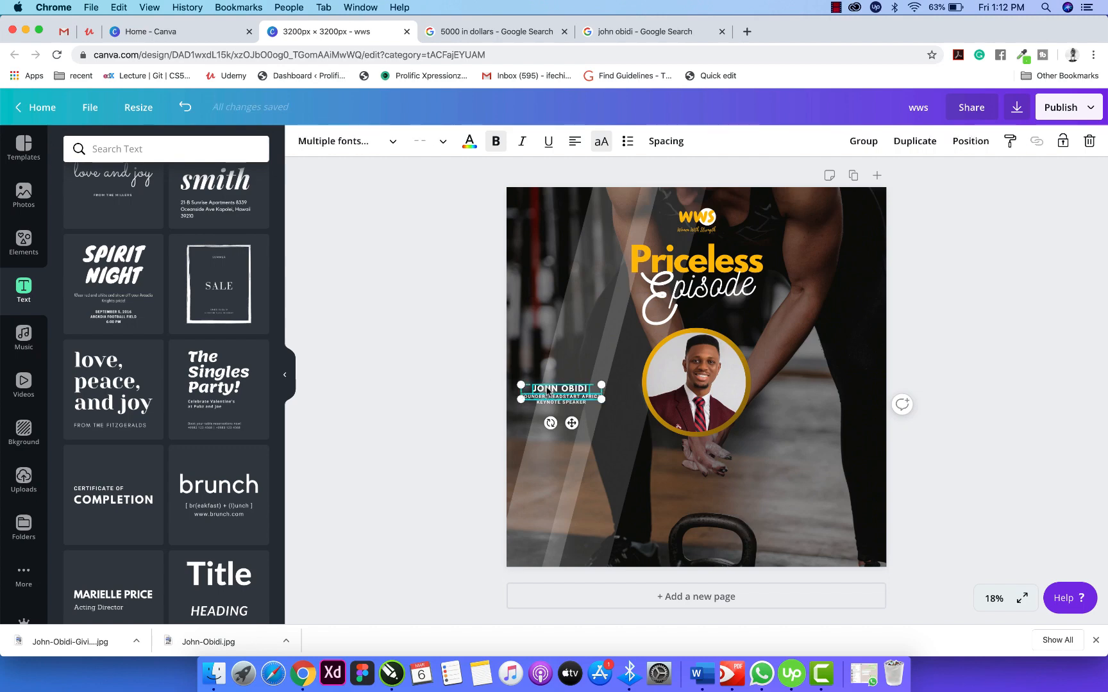
Colour the KEYNOTE SPEAKER line yellow.
click(477, 417)
click(551, 404)
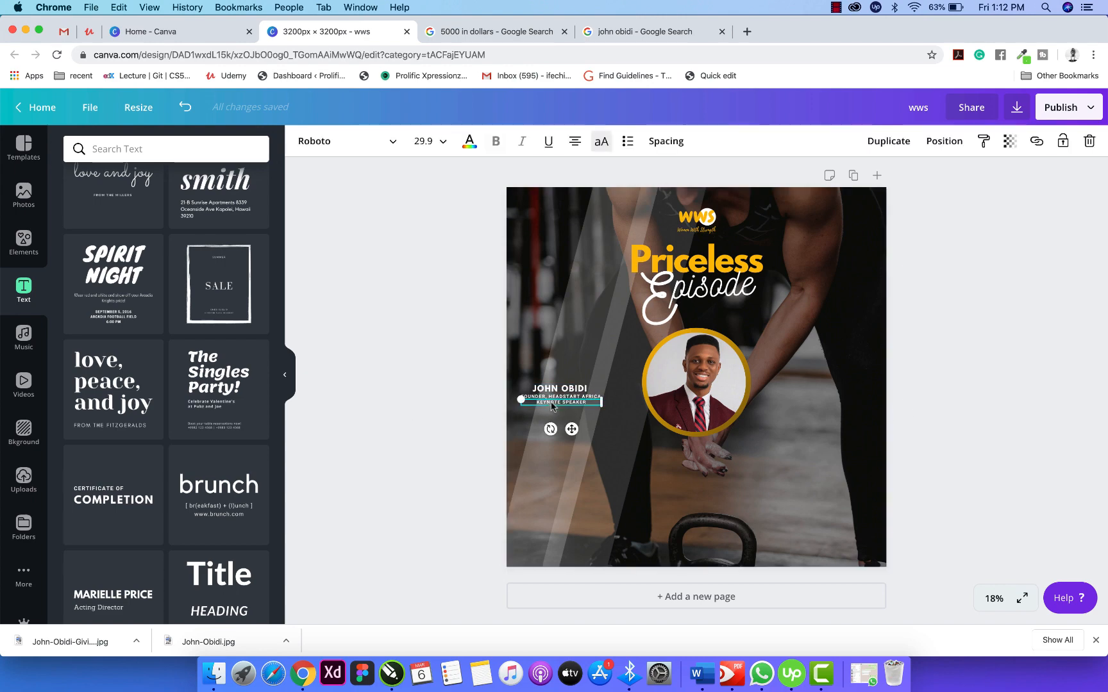
click(469, 141)
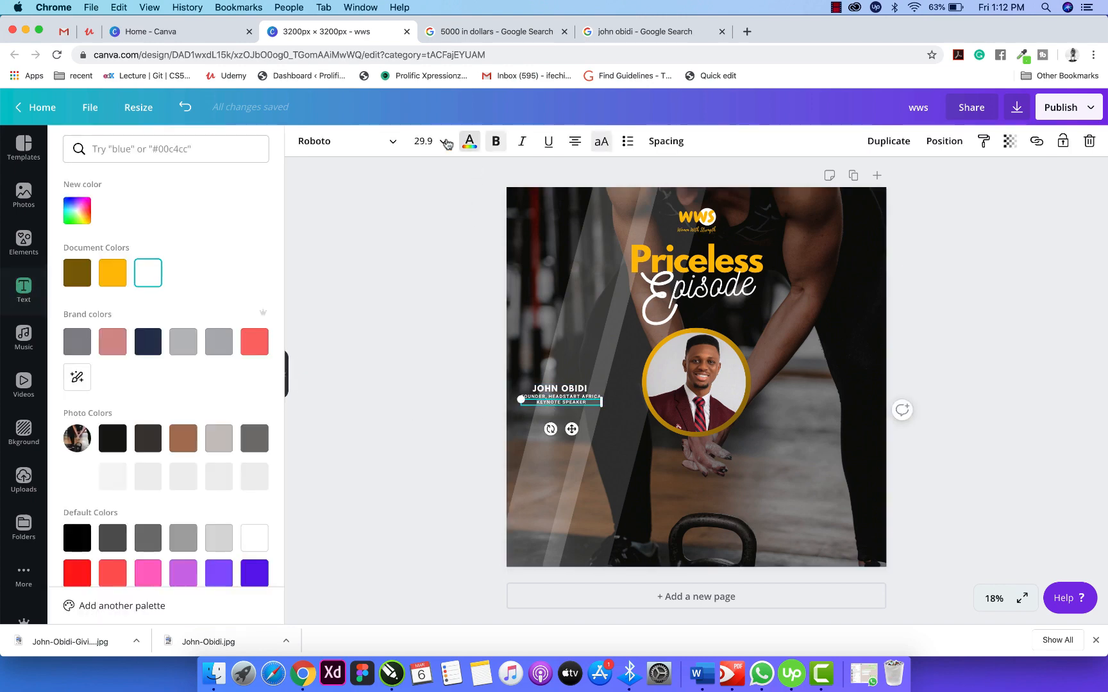
click(112, 272)
key(Escape)
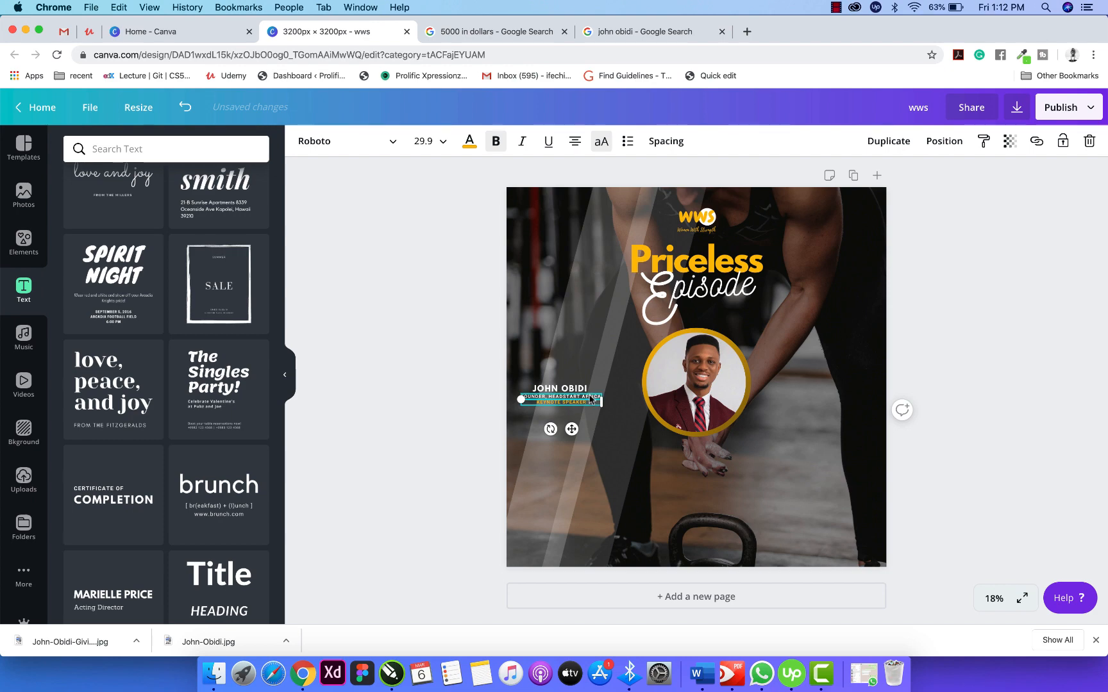
Group the speaker name with its title lines and place a copy to the right of the portrait.
shift+click(574, 389)
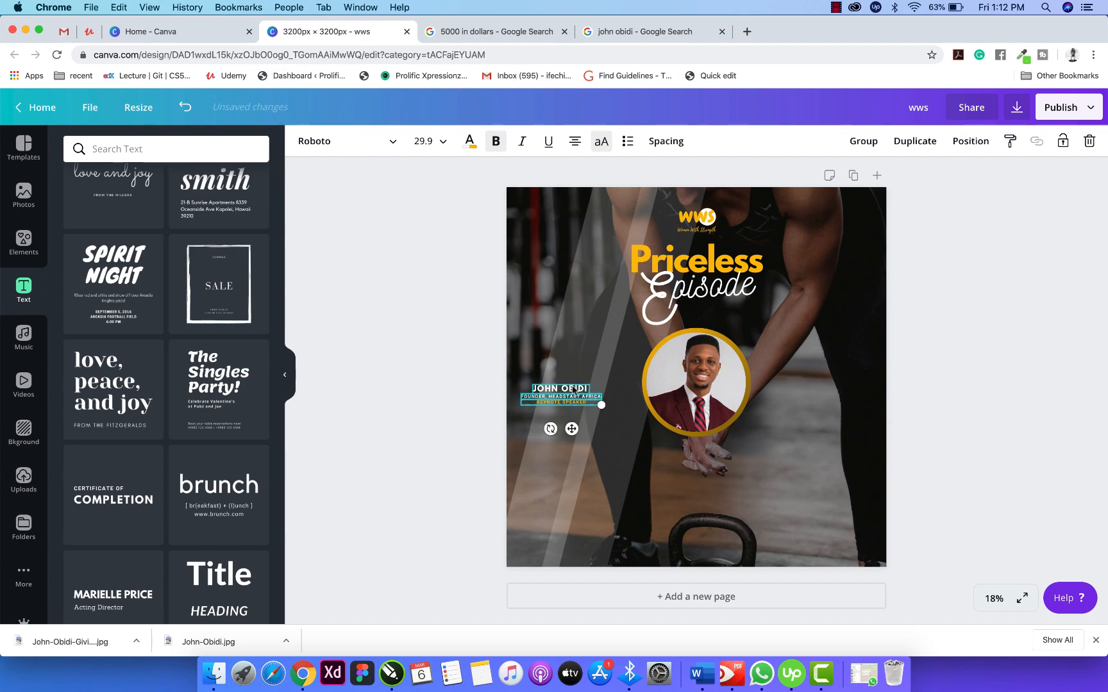
click(864, 143)
click(555, 402)
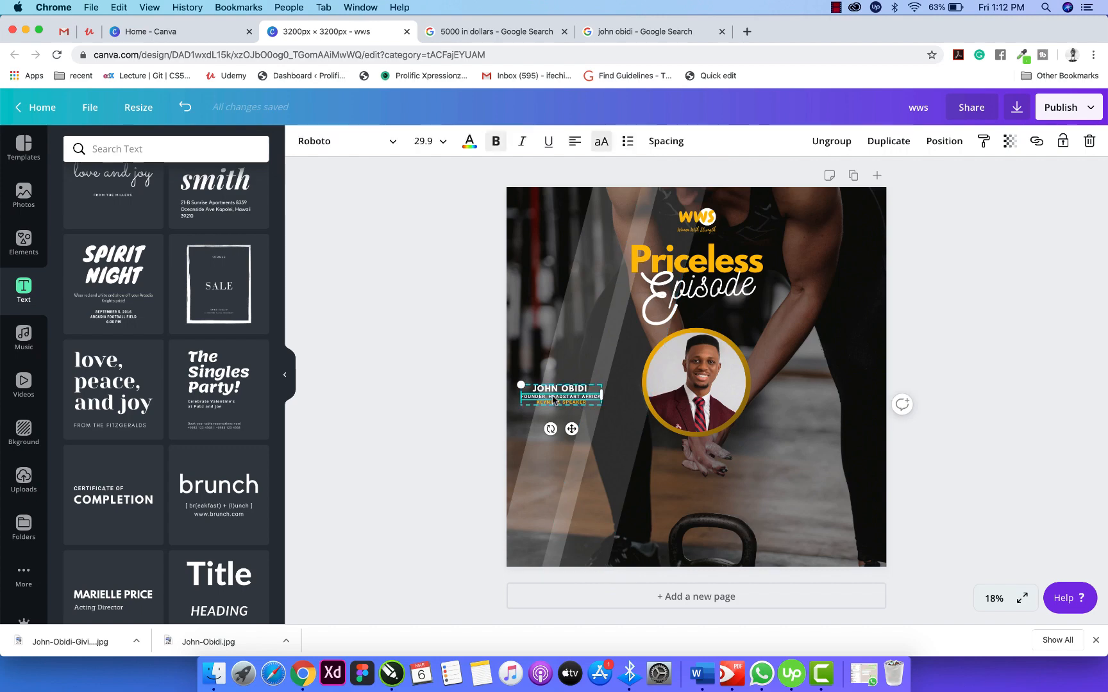
drag(555, 402, 822, 397)
click(1009, 381)
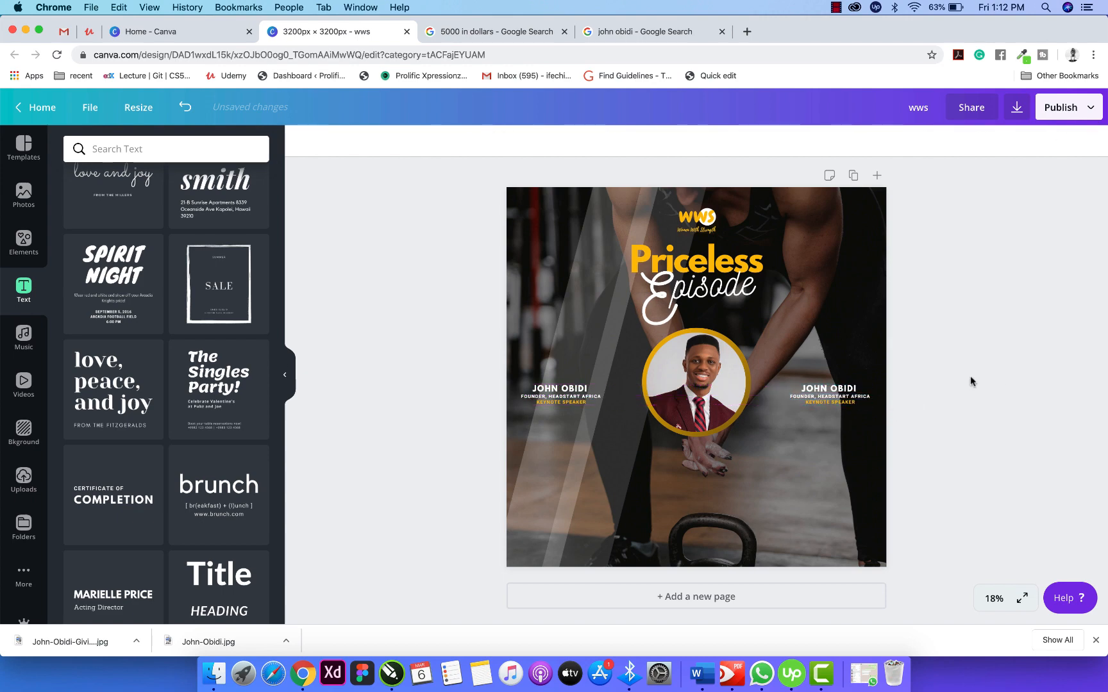
Retype the right-hand speaker text copy as 'DESIGN WITH CANVA' and widen its box.
click(828, 389)
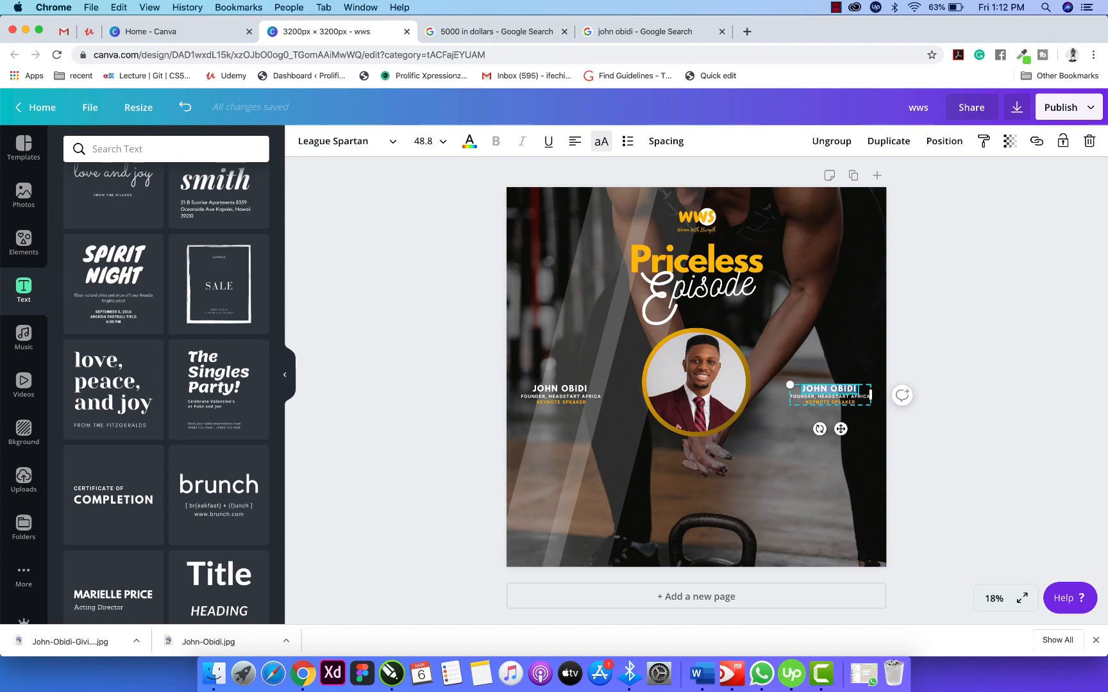
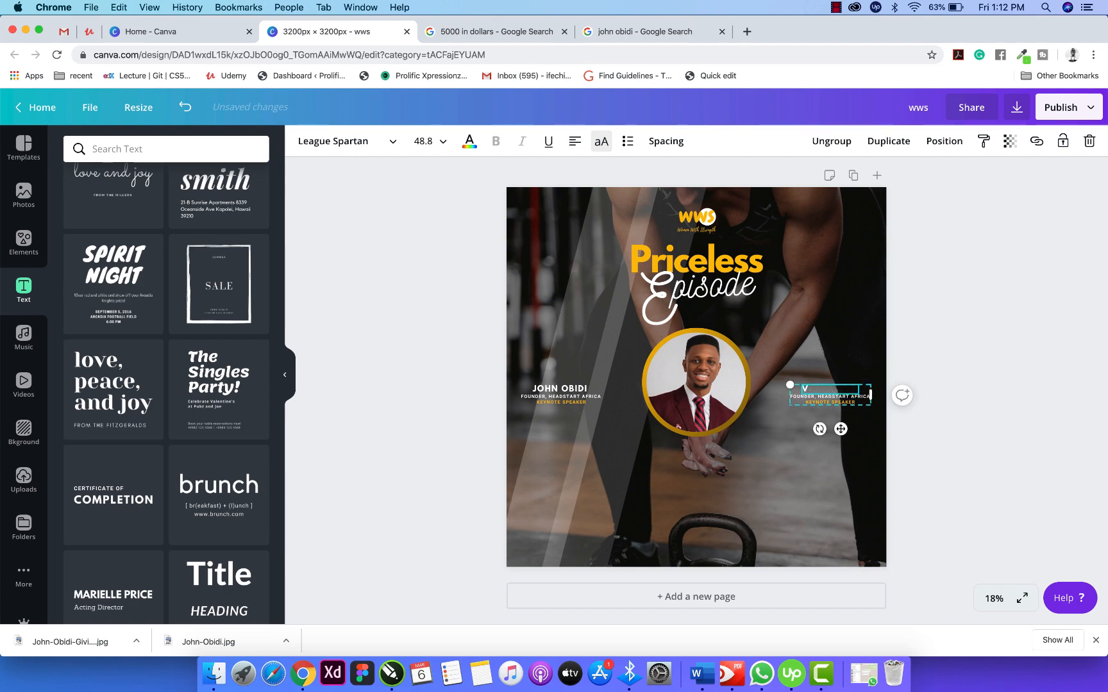
text(DESIGN WITH)
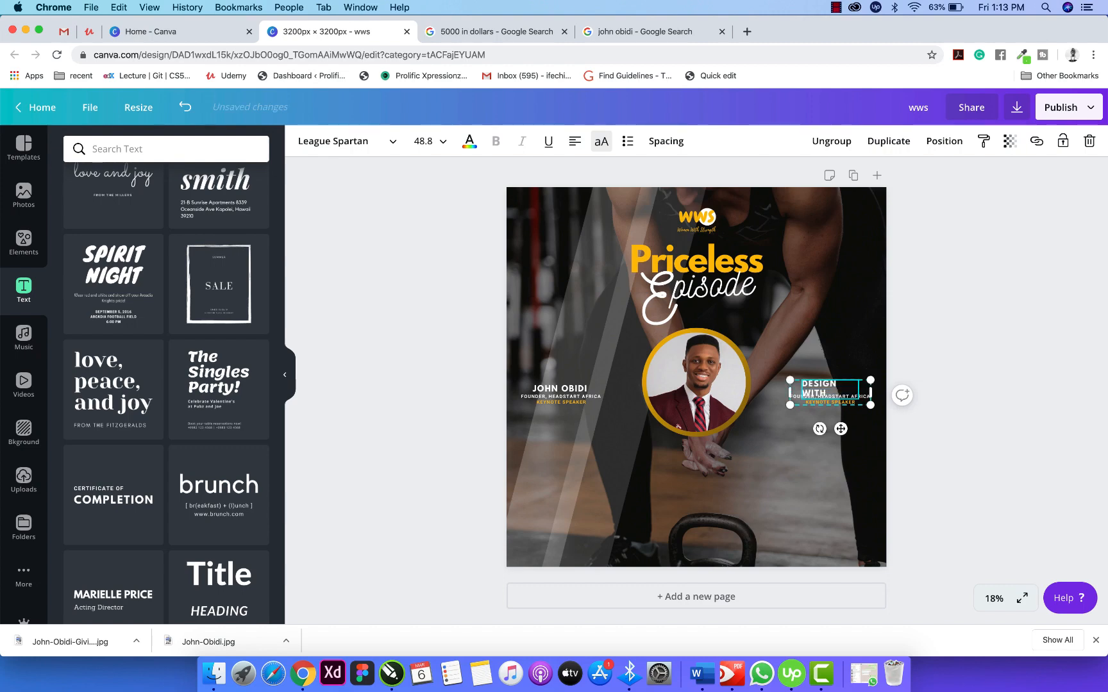
text( CANVA)
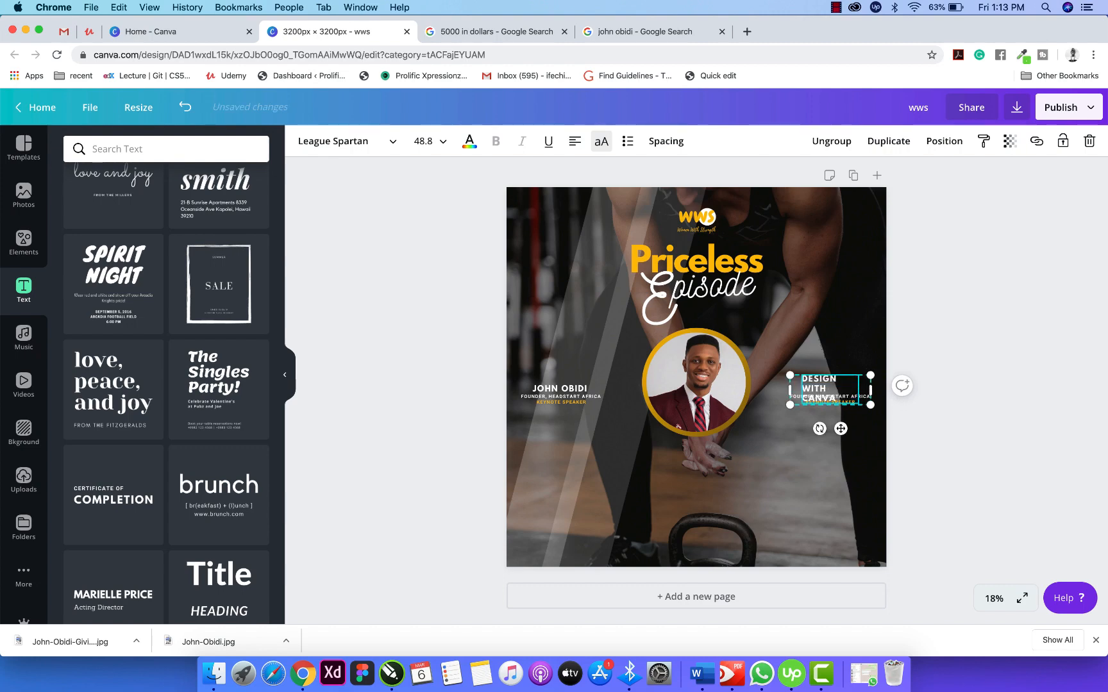
drag(870, 389, 881, 390)
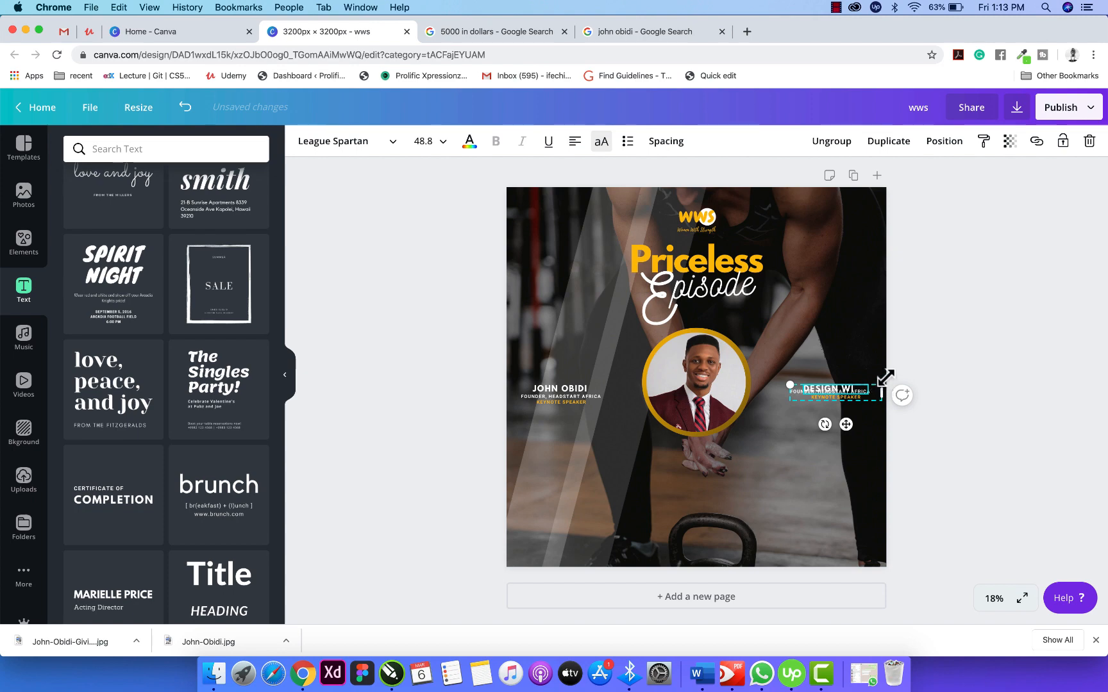
Ungroup the right-hand text and move the DESIGN WITH CANVA heading above the founder line.
click(935, 314)
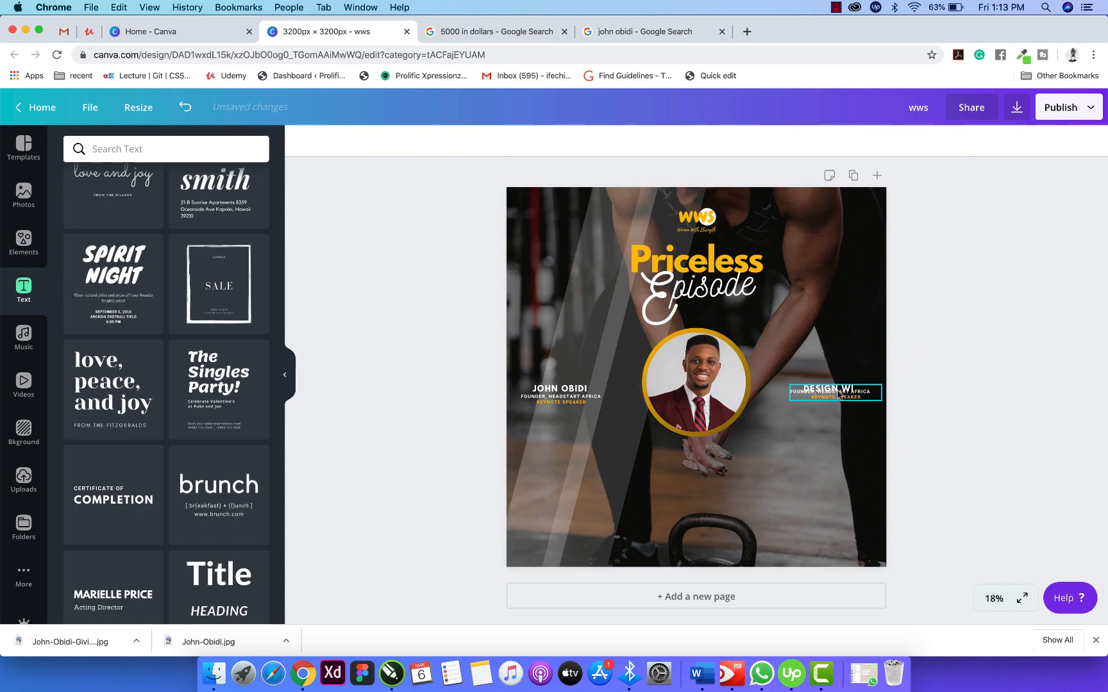
click(834, 392)
click(834, 142)
click(904, 225)
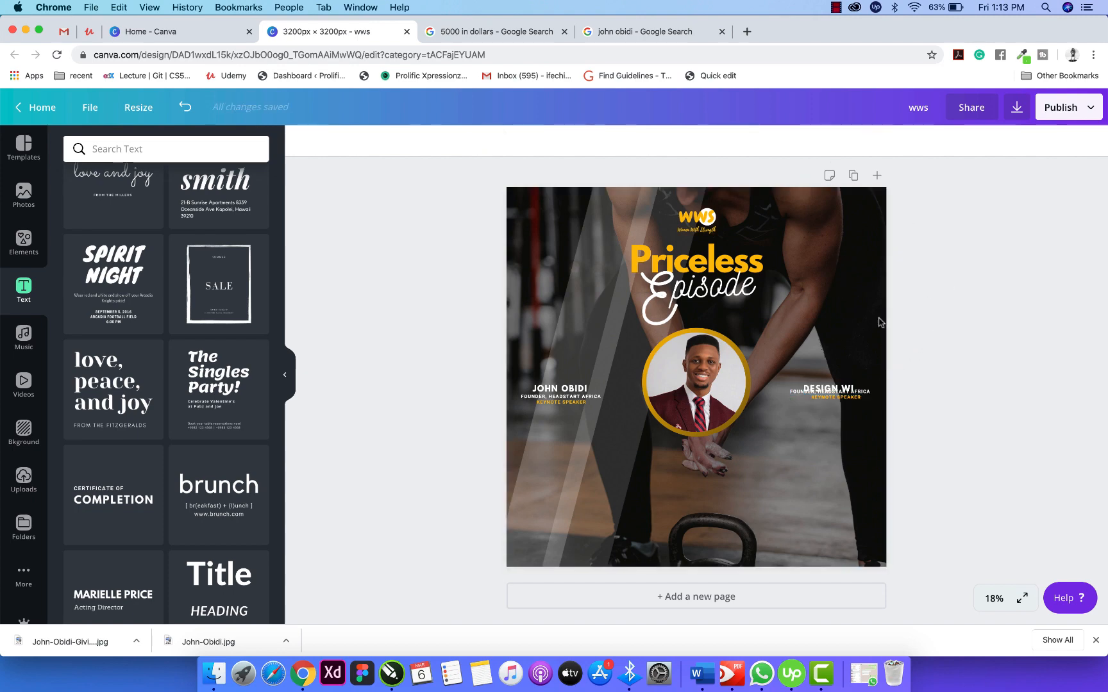
click(828, 391)
drag(827, 392, 826, 386)
click(947, 379)
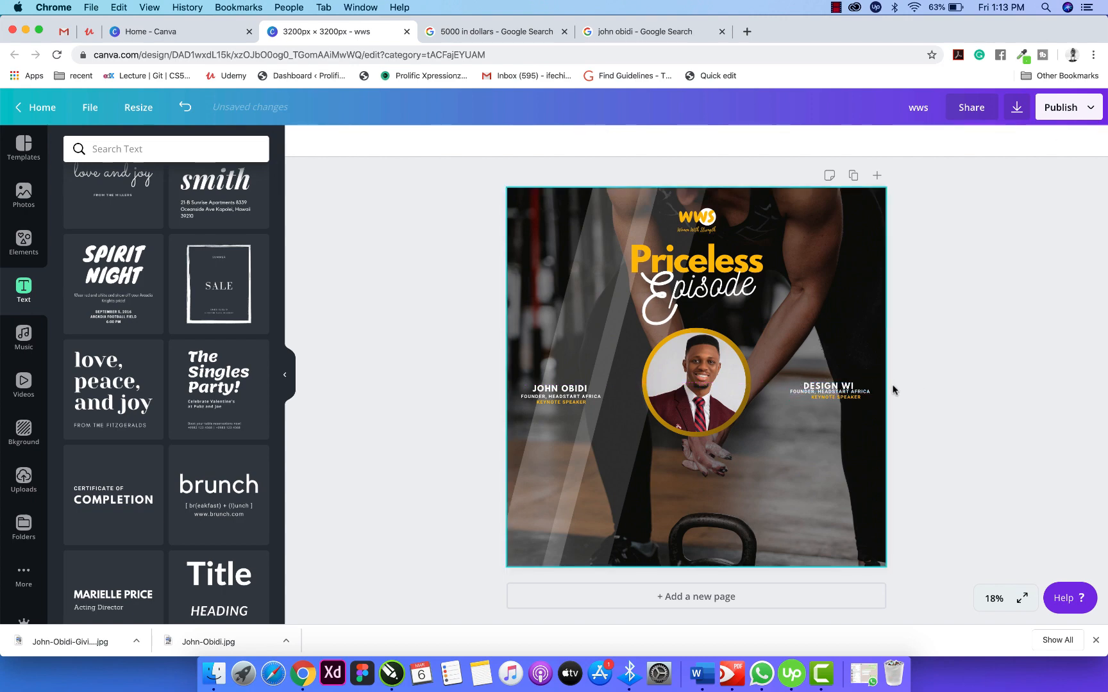
click(835, 387)
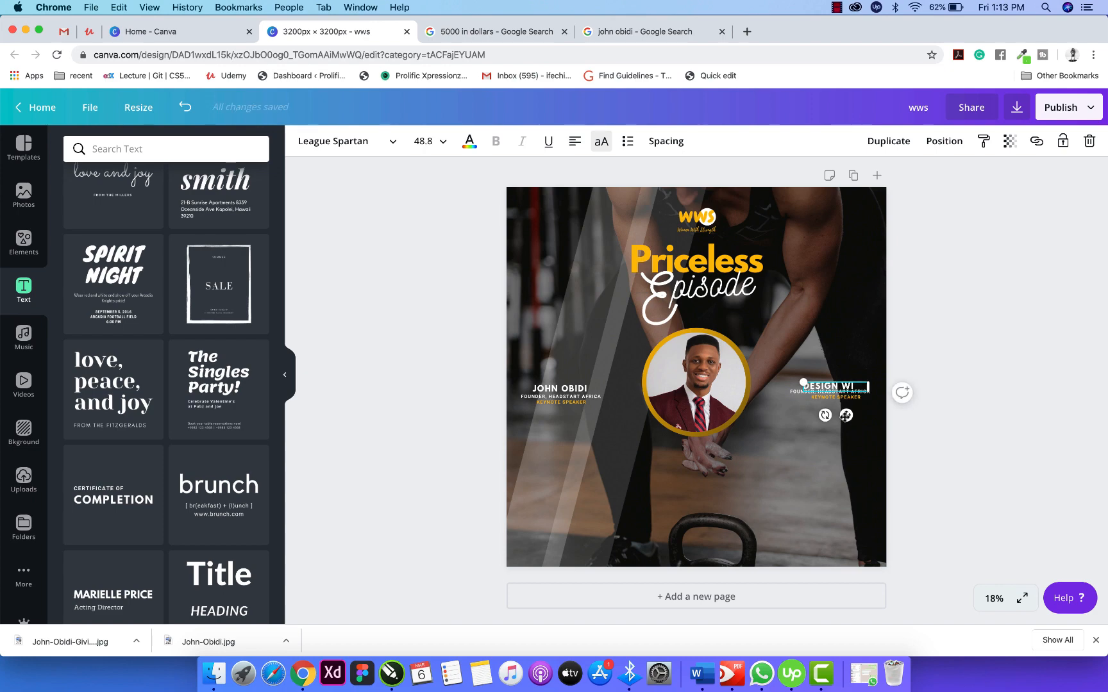
key(Up)
key(Up)
key(Up)
Widen the heading box so DESIGN WITH CANVA fits on one line.
click(1018, 362)
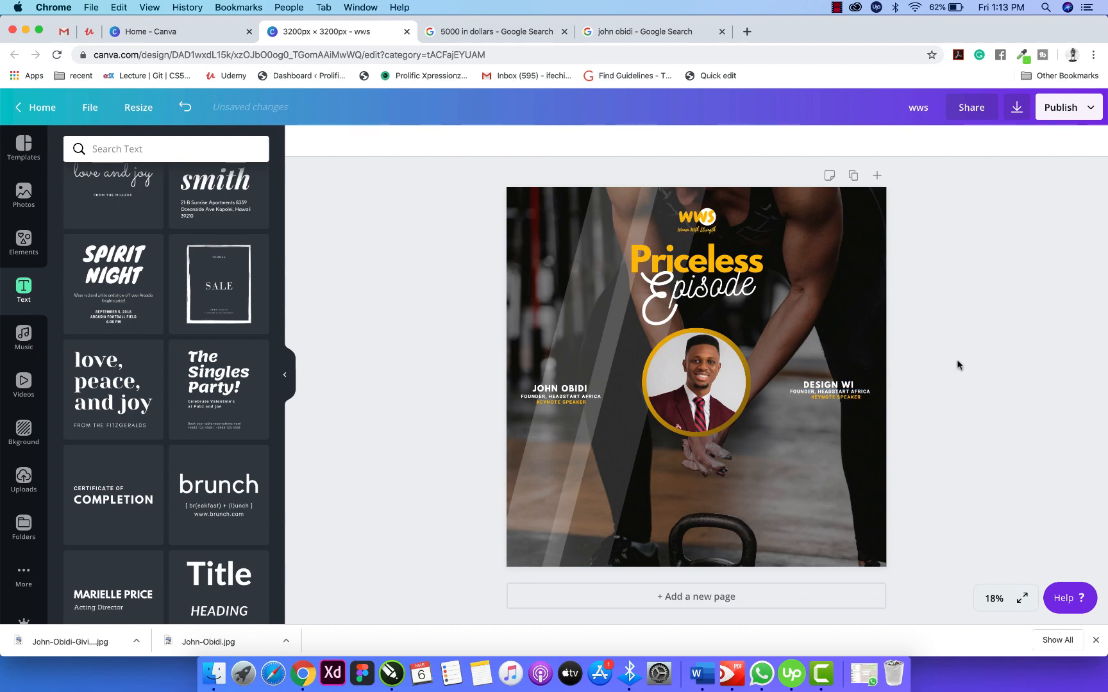
click(842, 385)
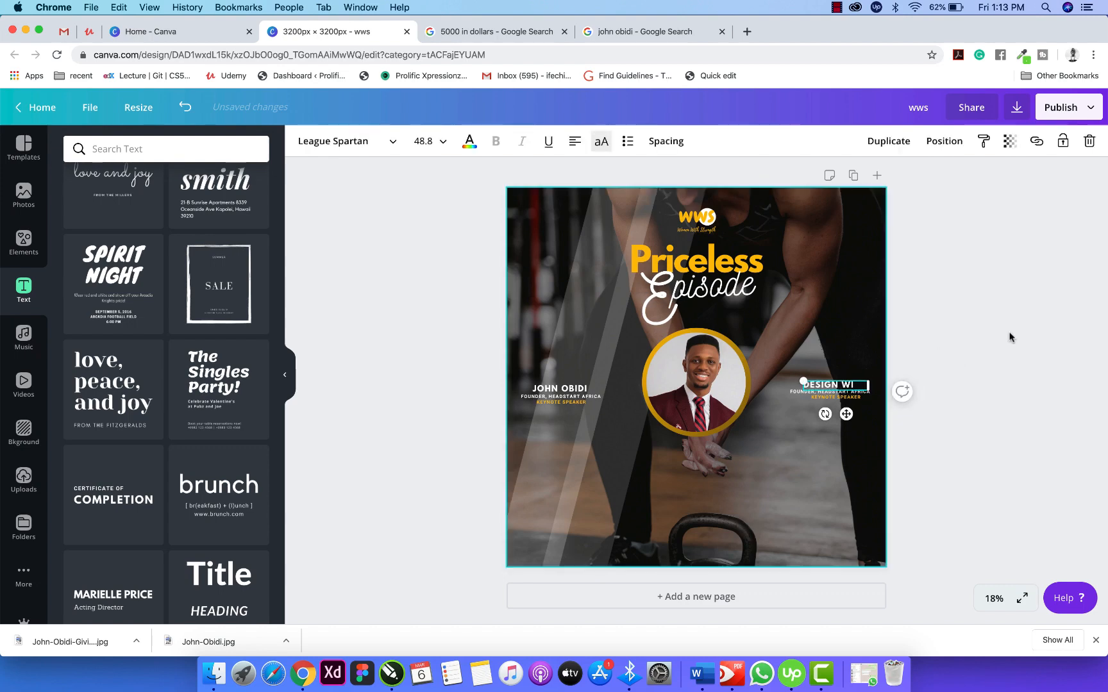
click(941, 336)
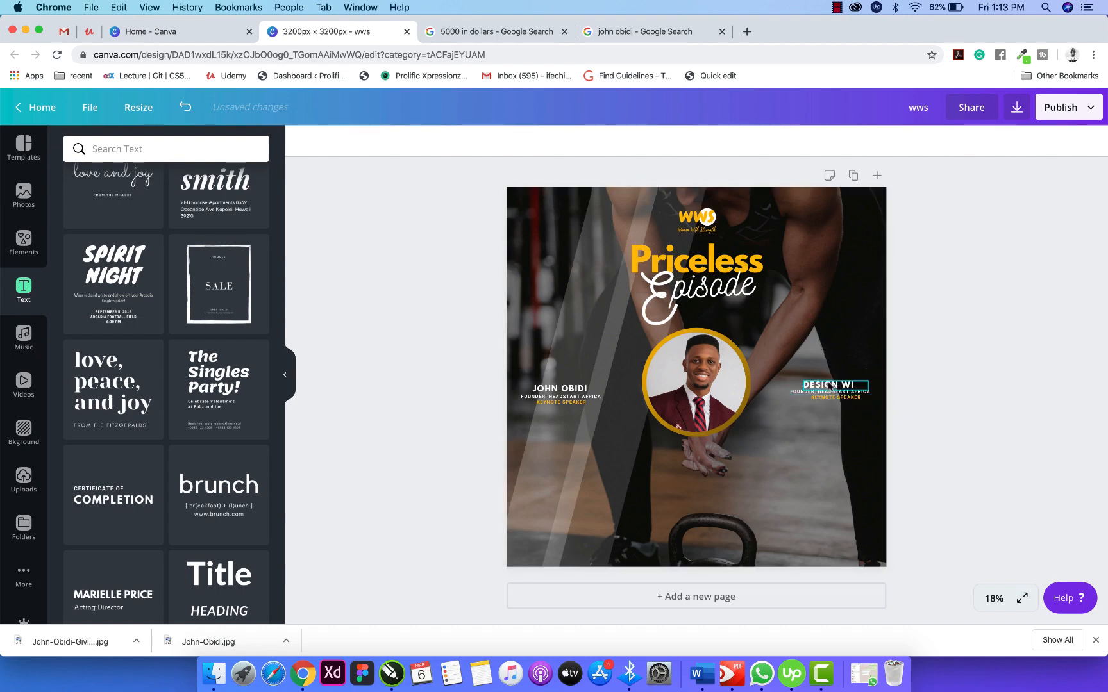
click(830, 386)
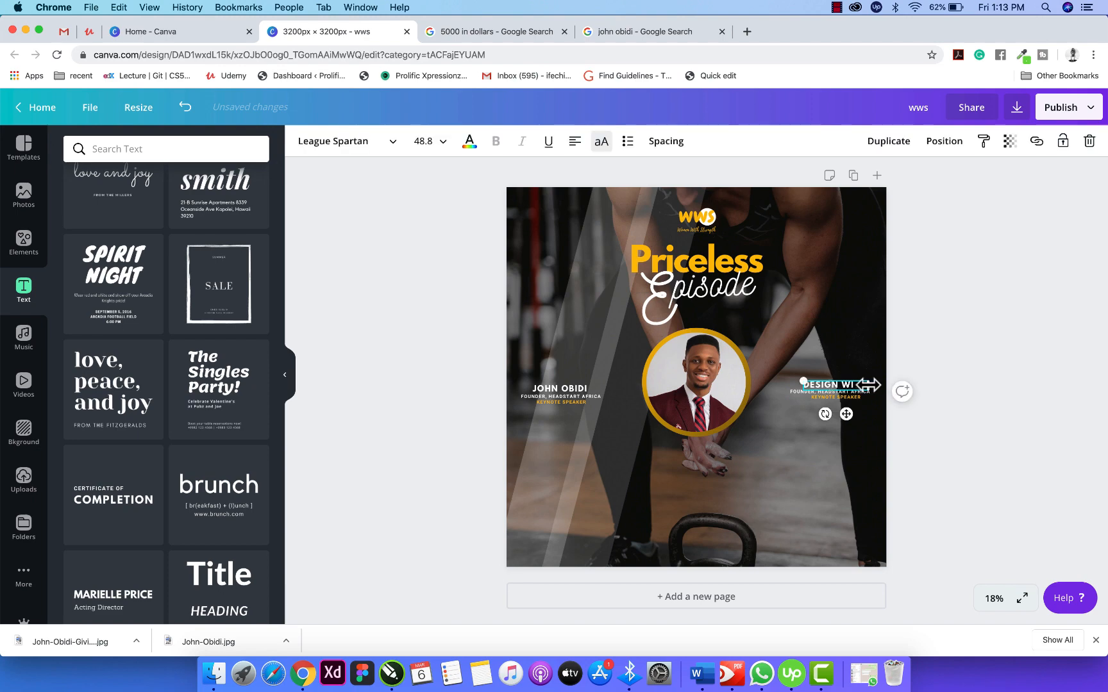
drag(867, 384, 846, 414)
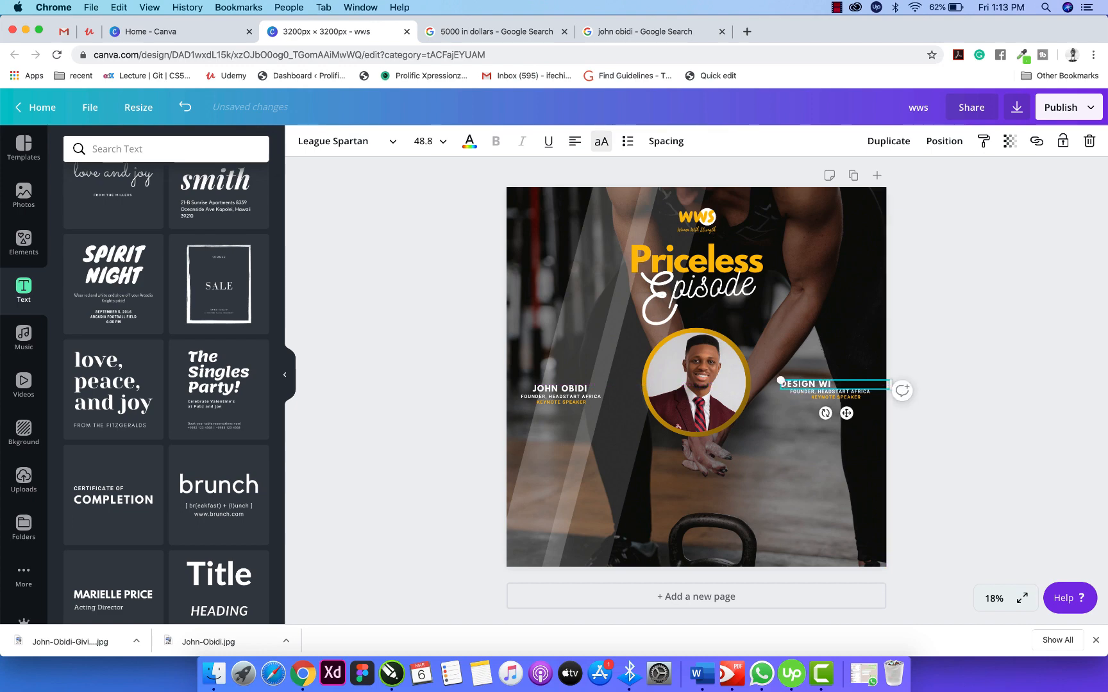
text(CANVA)
click(930, 377)
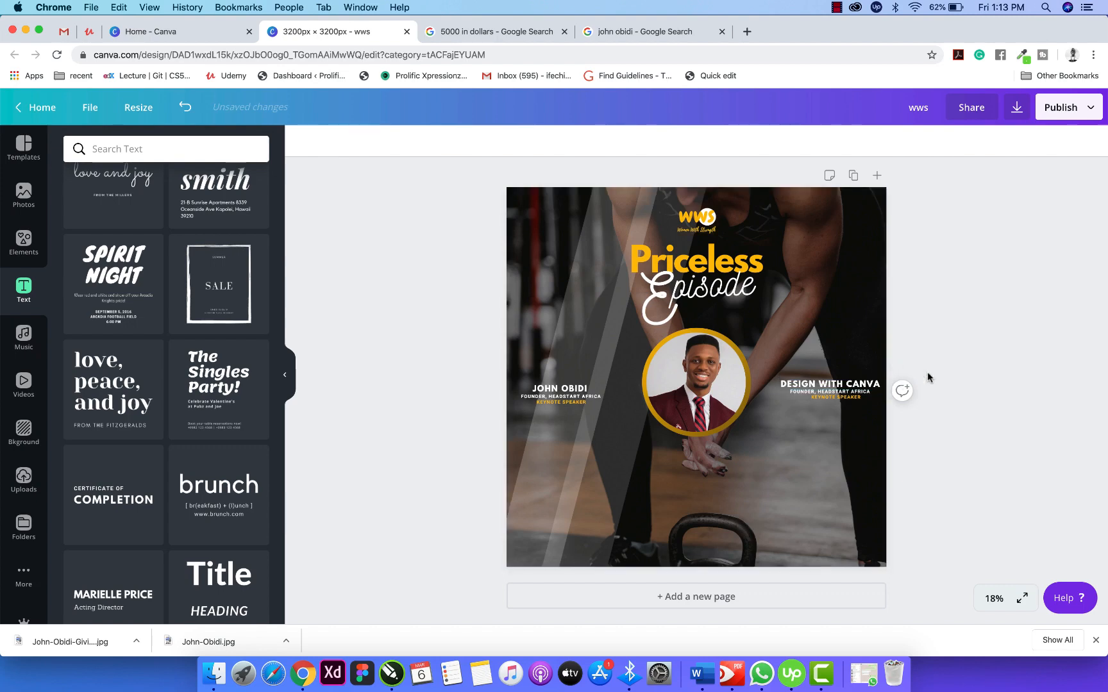
Delete the FOUNDER, HEADSTART AFRICA, KEYNOTE SPEAKER and DESIGN WITH CANVA lines.
click(855, 388)
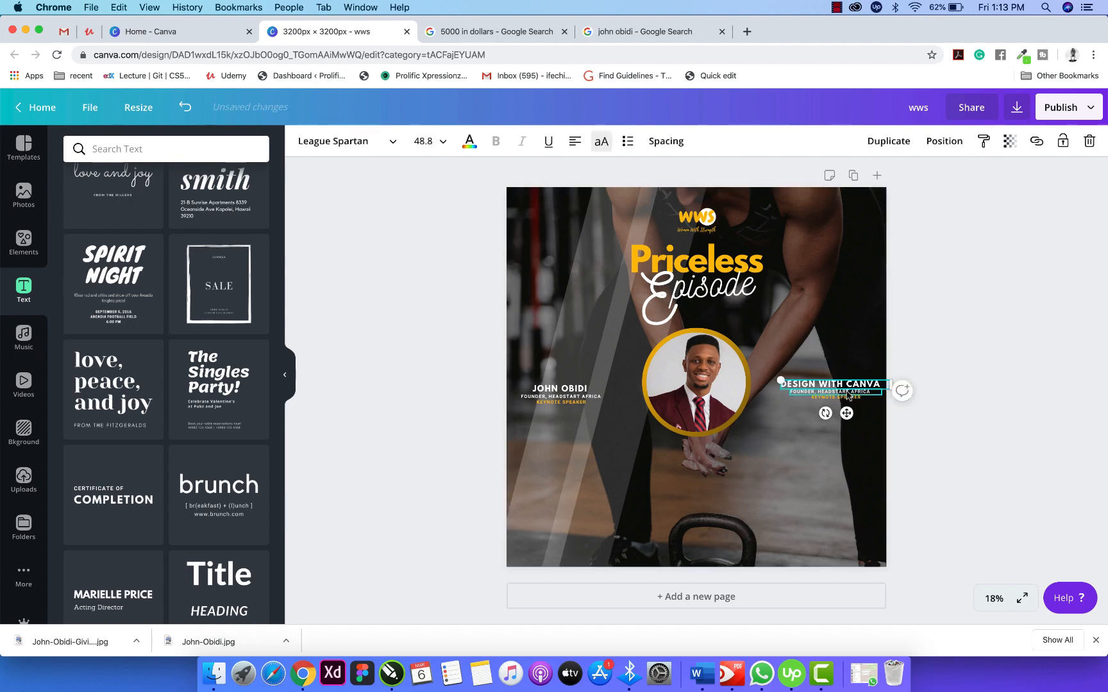
click(849, 395)
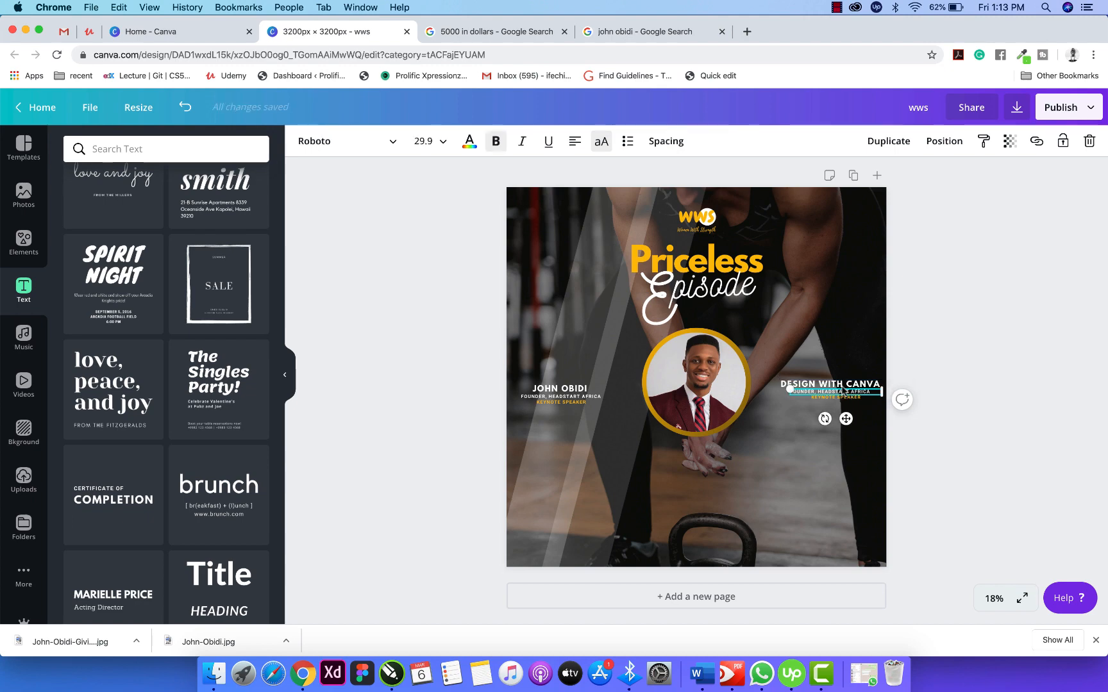
click(838, 383)
click(838, 383)
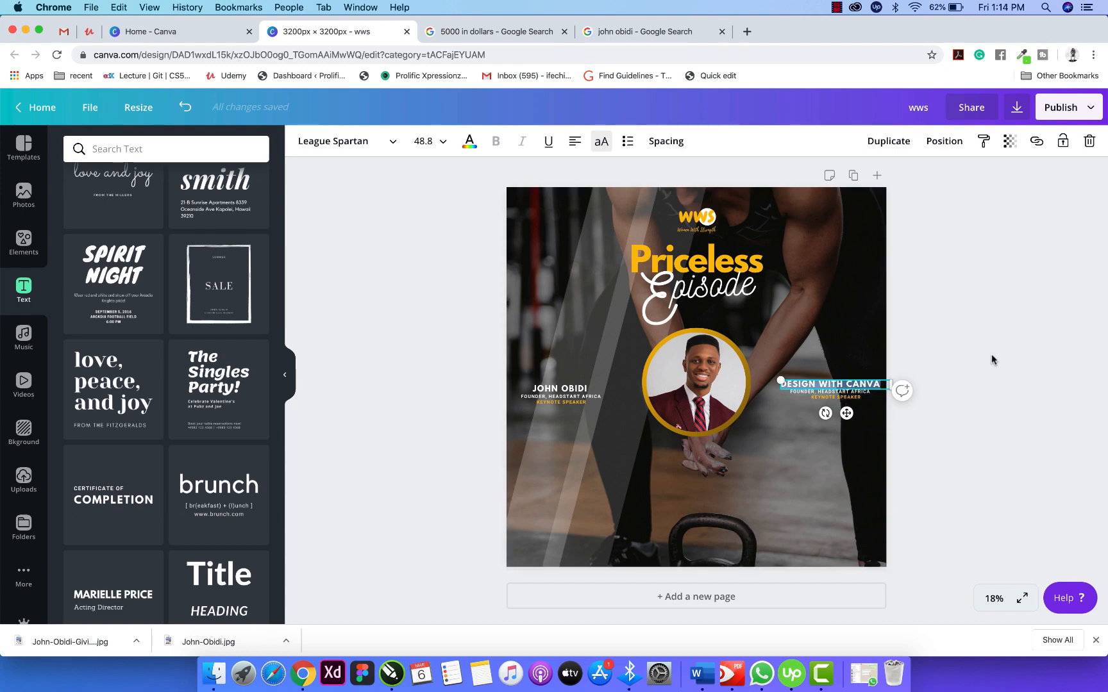
click(923, 377)
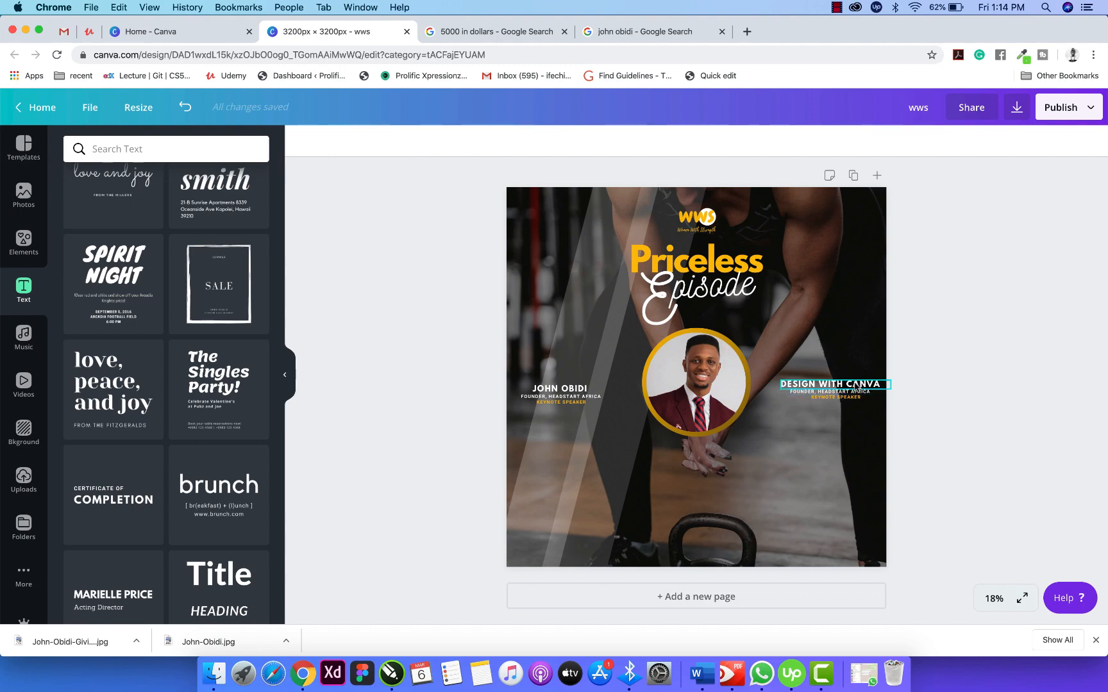
click(855, 394)
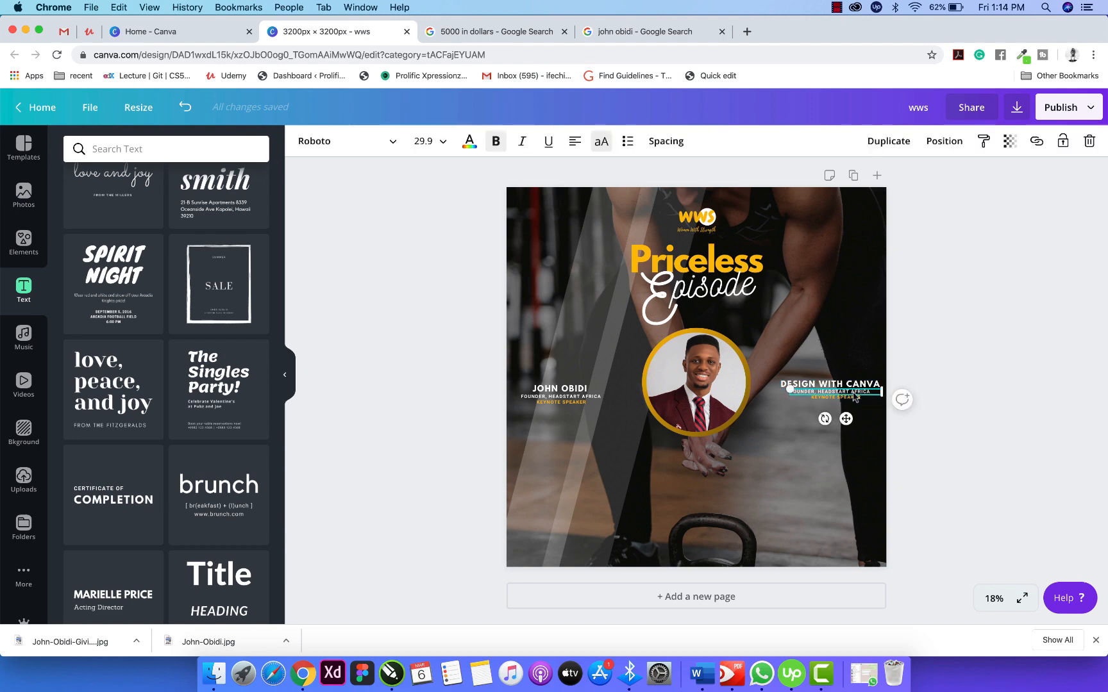
key(Delete)
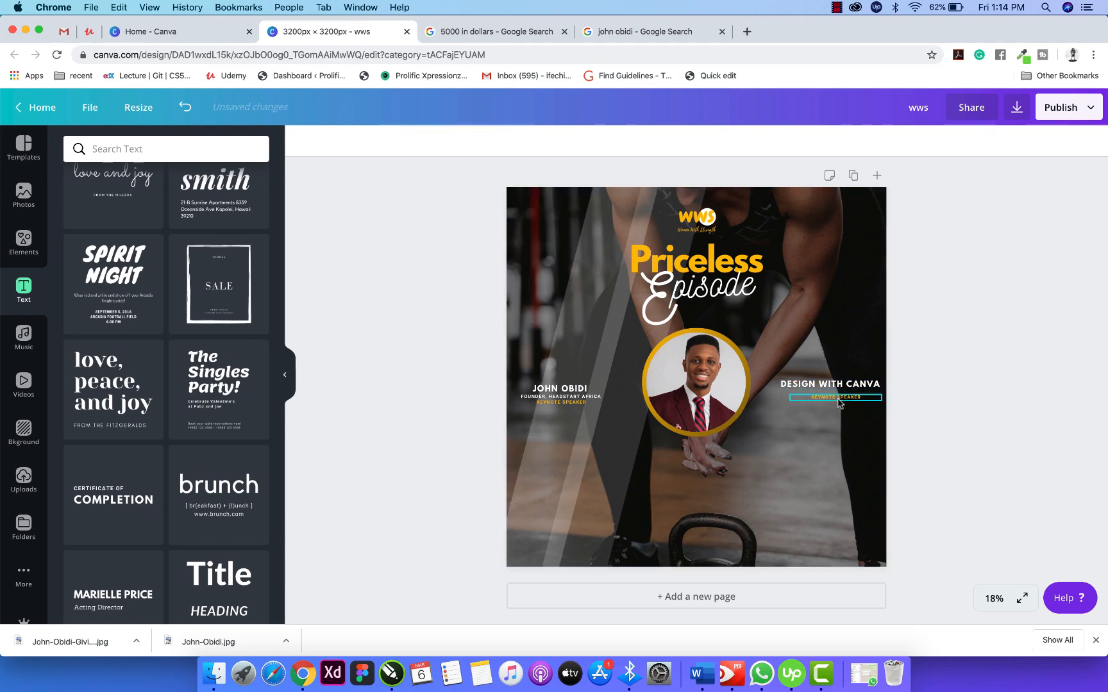
click(838, 400)
key(Delete)
click(833, 384)
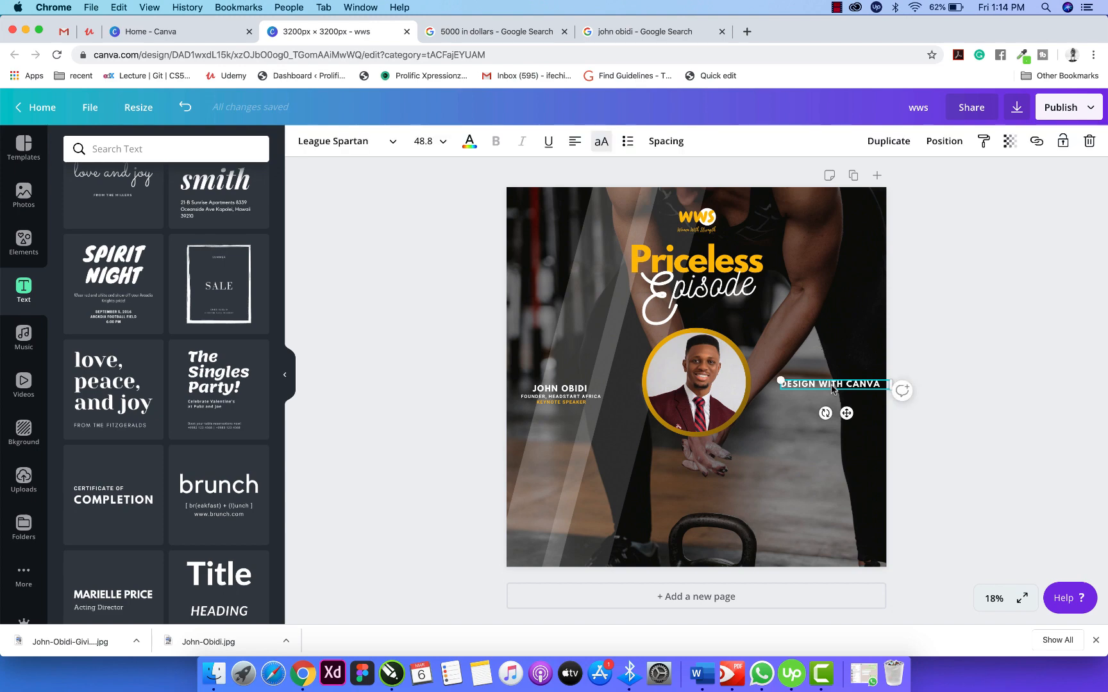
key(Delete)
click(581, 393)
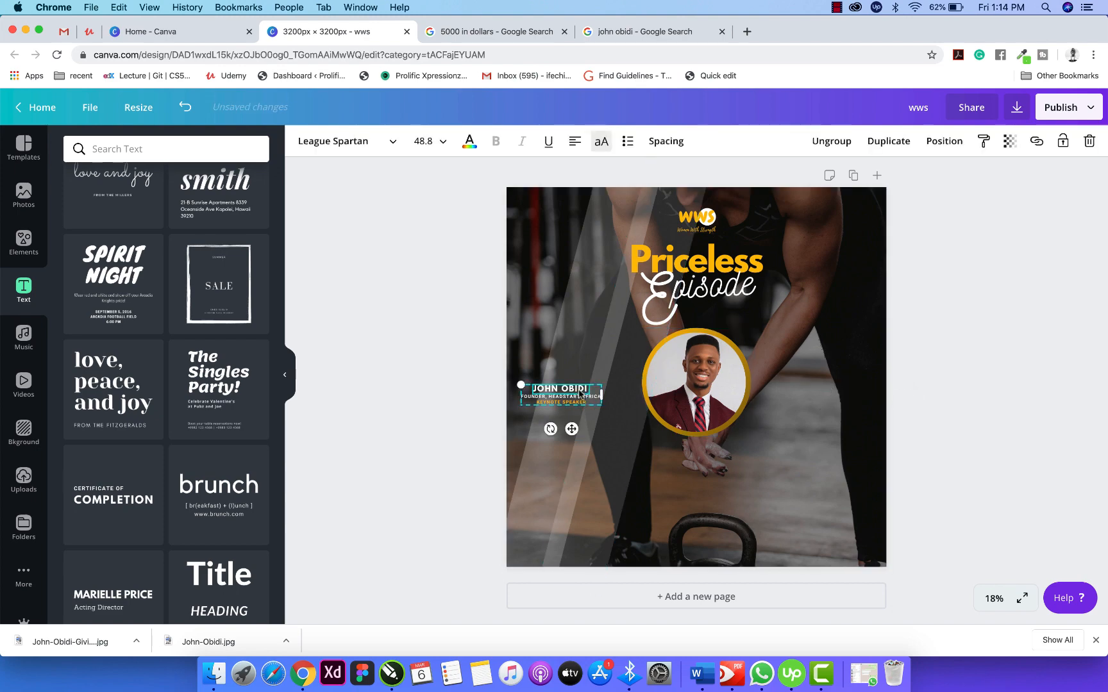
Copy the left name group to the right of the portrait and retype its heading as centred VENUE.
drag(673, 391, 840, 388)
drag(843, 388, 849, 388)
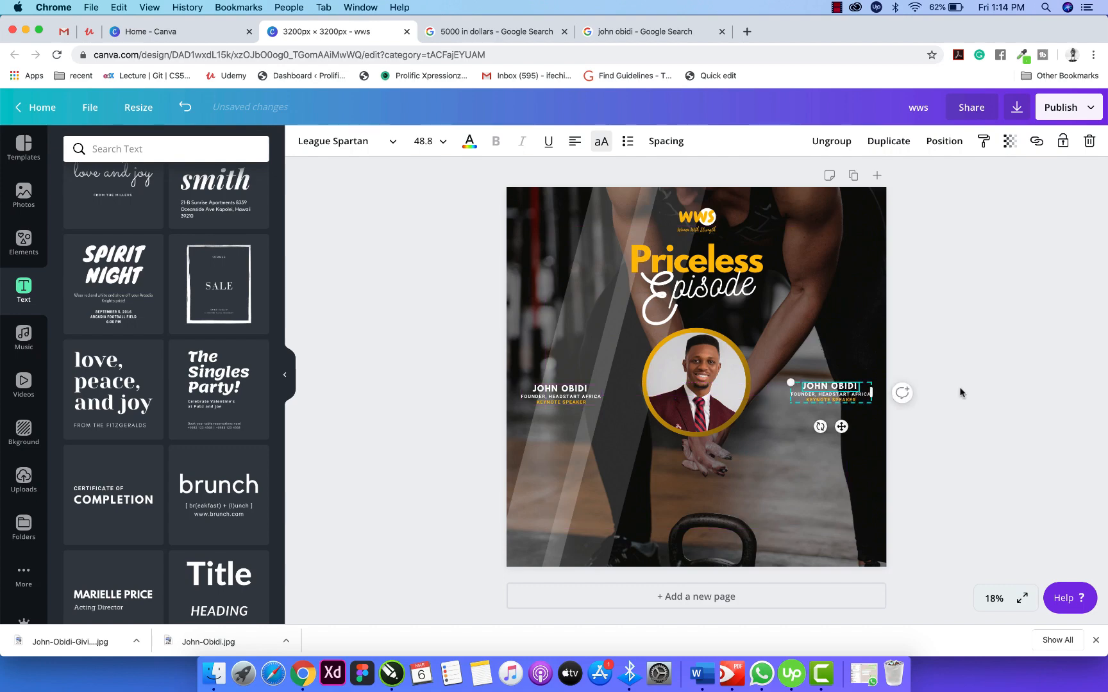
double_click(816, 387)
text(VENUE)
click(575, 142)
Centre the remaining lines and retype them as DESIGN WITH CANVA and FACEBOOK GROUP.
click(803, 396)
click(574, 141)
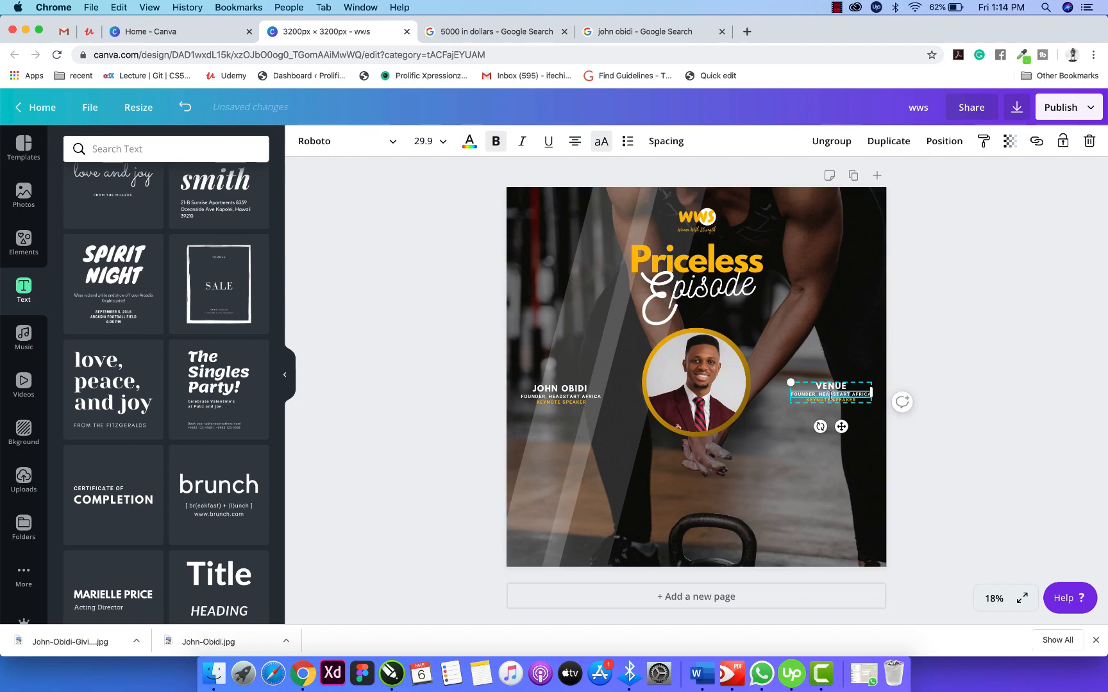
text(DESIGN WITH CANVA COMMUNITY)
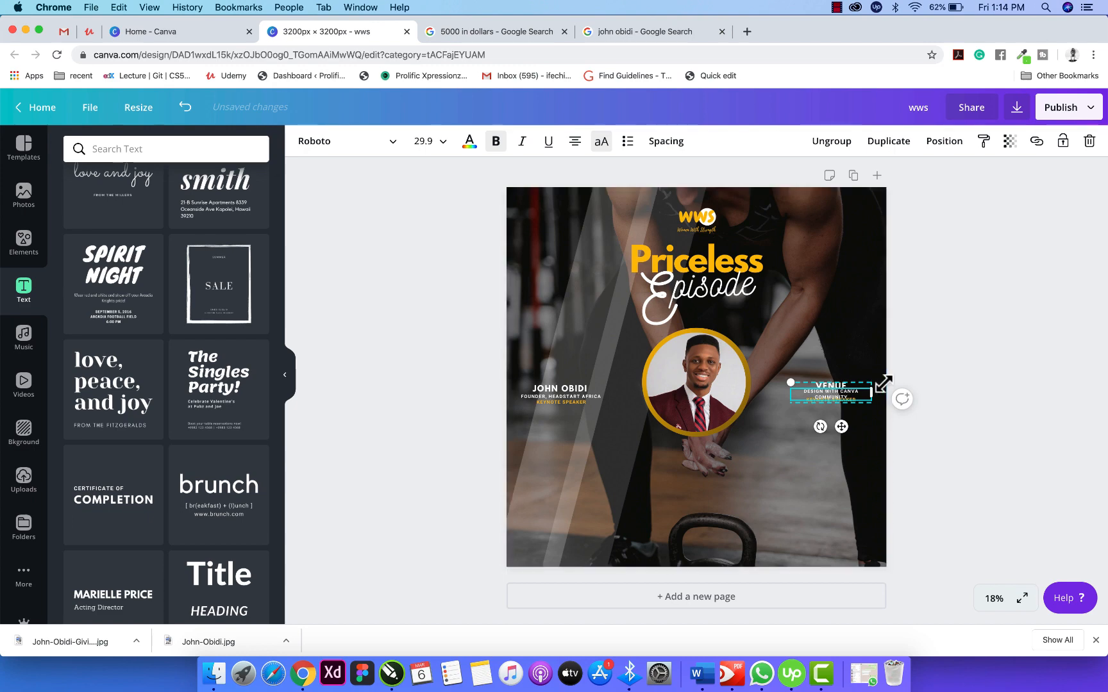
key(BackSpace)
key(BackSpace)
key(BackSpace)
key(BackSpace)
key(BackSpace)
key(BackSpace)
key(BackSpace)
key(BackSpace)
key(BackSpace)
key(BackSpace)
key(BackSpace)
key(BackSpace)
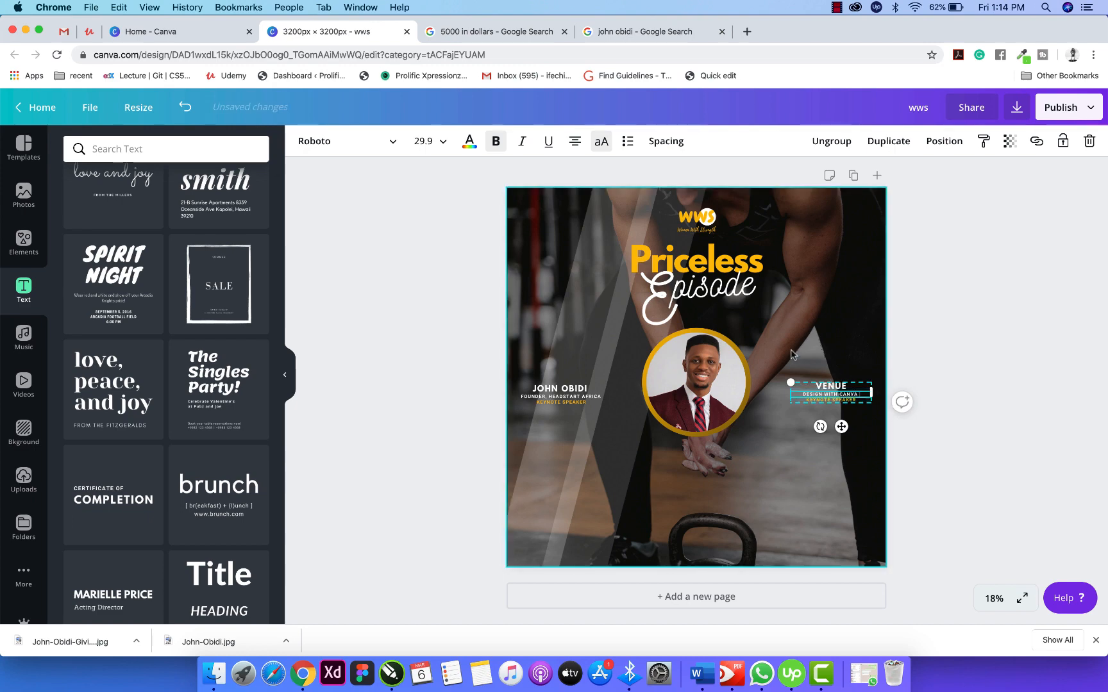
text(VA)
click(823, 400)
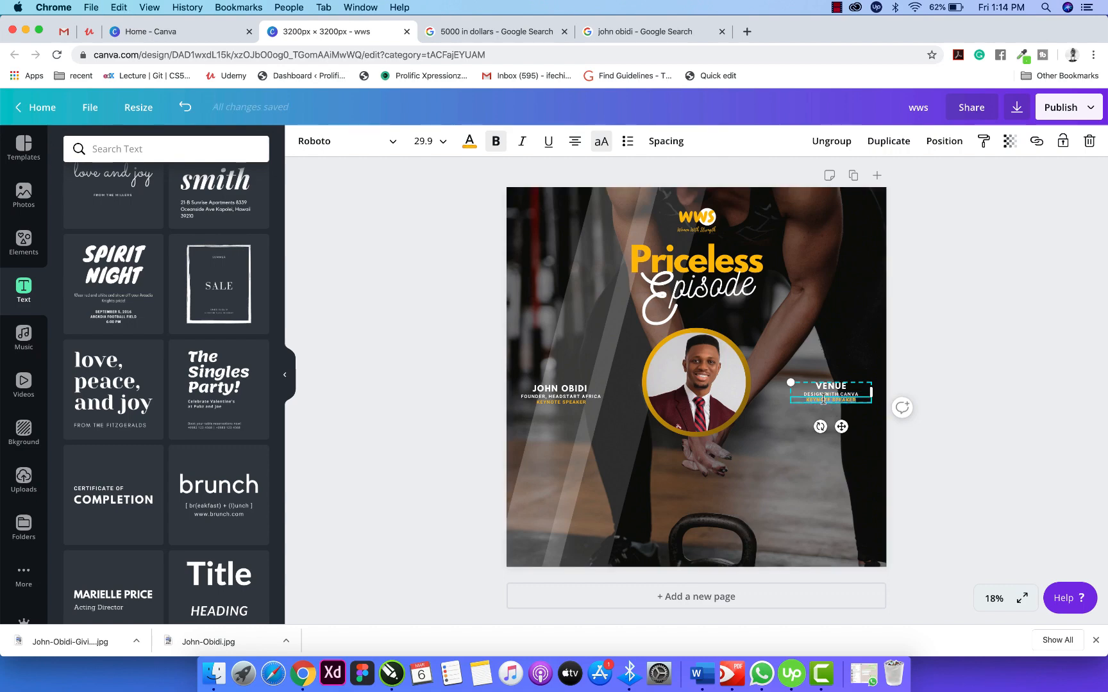
text(FACEBOOK GROUP)
click(963, 373)
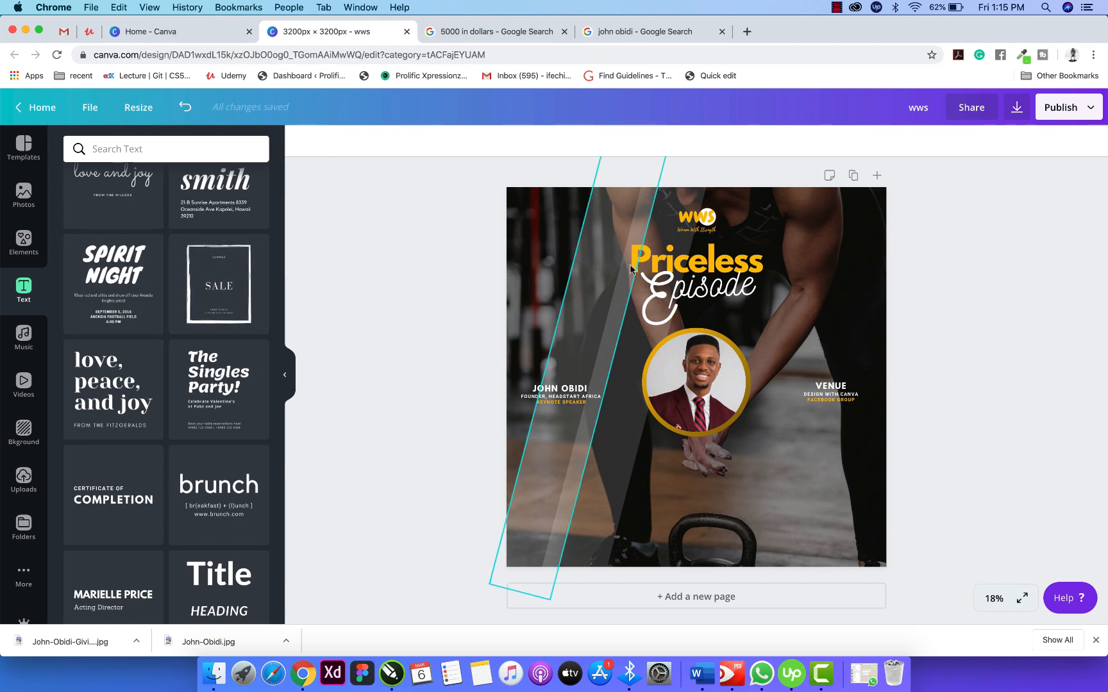
Ungroup the Priceless Episode title and copy the word Priceless below the portrait.
click(695, 260)
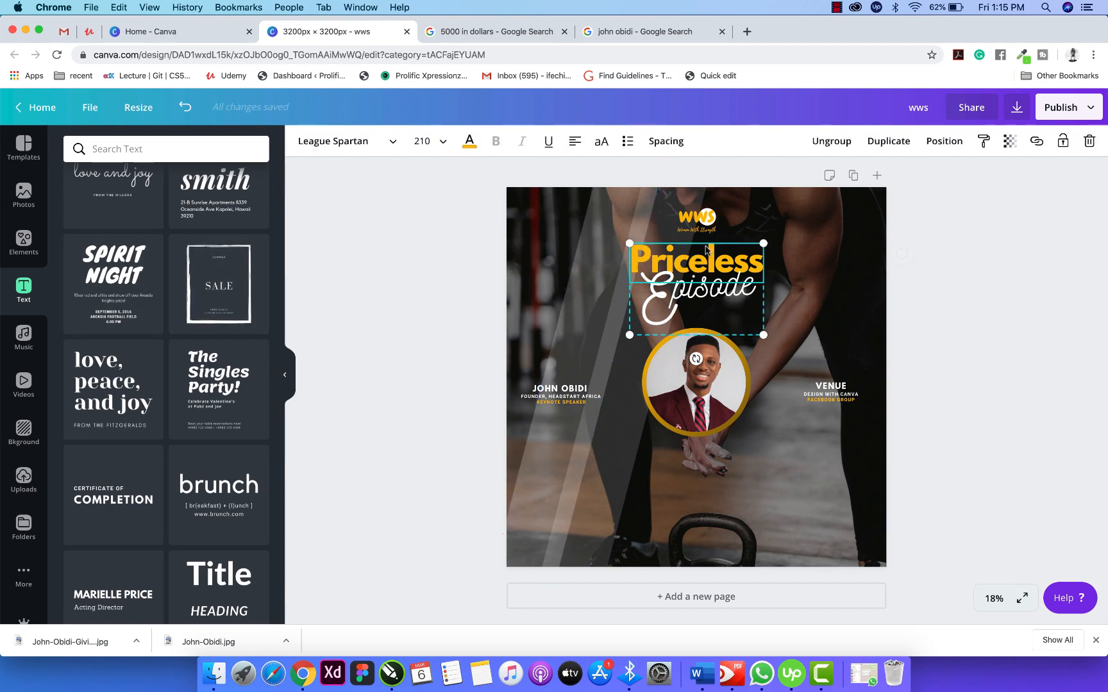
click(844, 136)
click(979, 307)
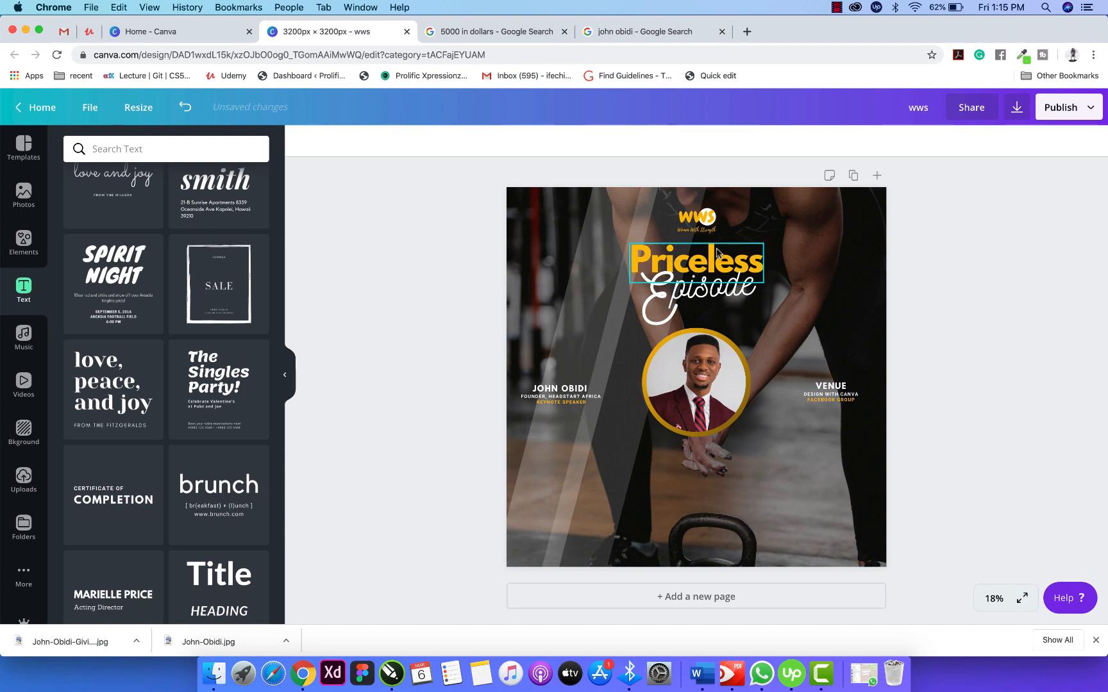
click(716, 252)
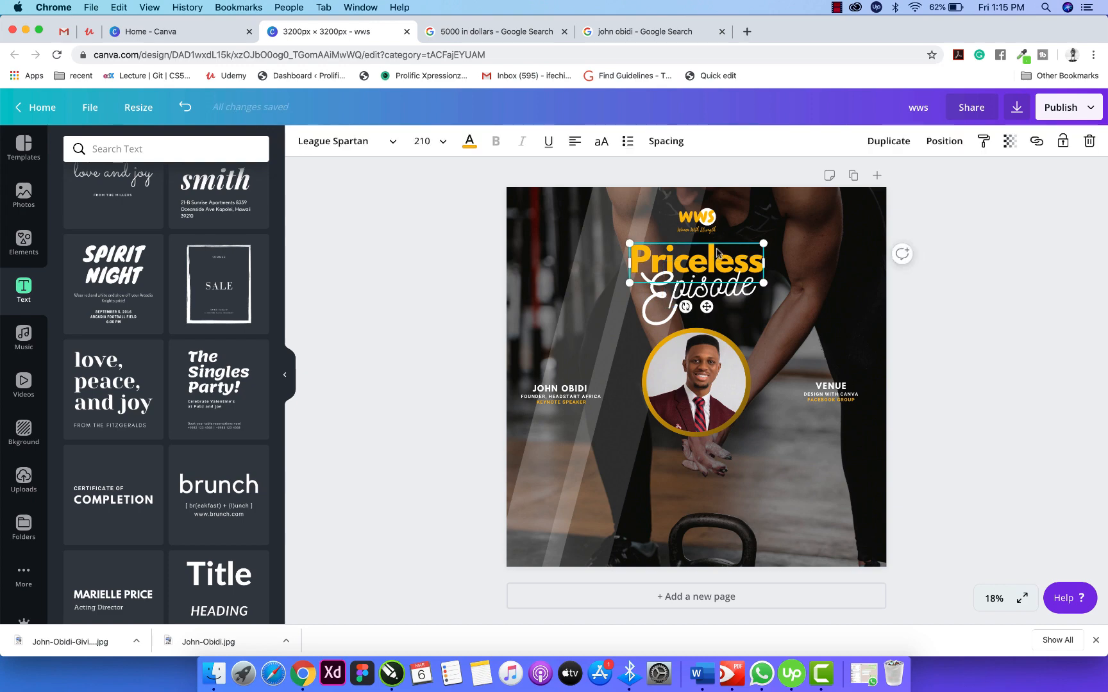
drag(716, 252, 719, 450)
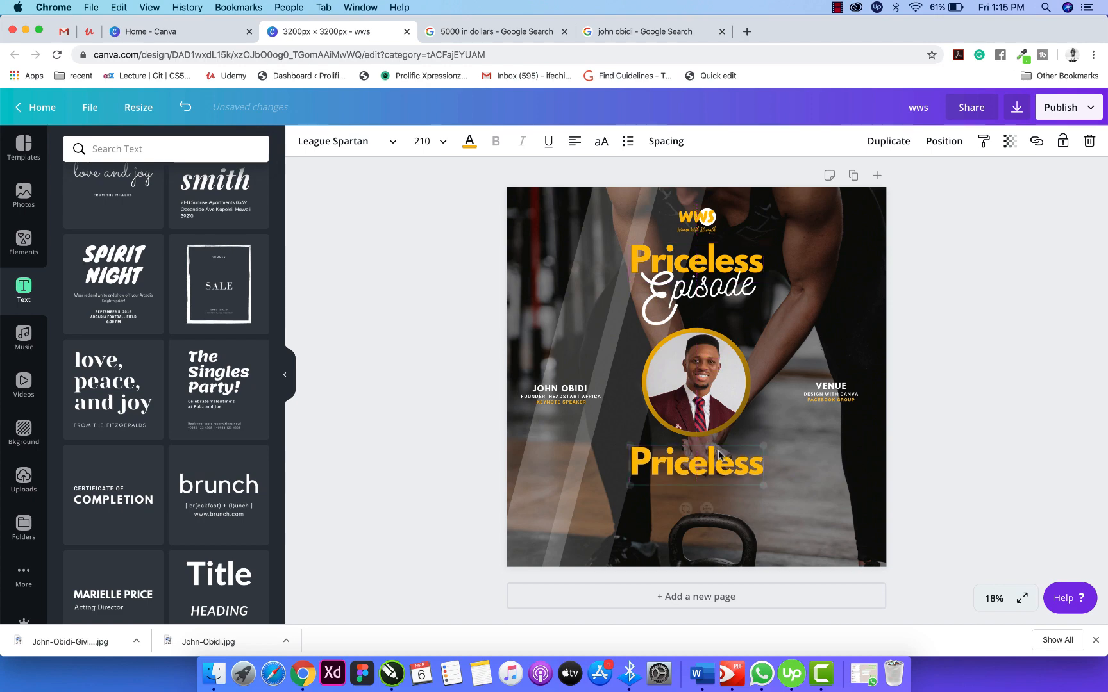
click(921, 400)
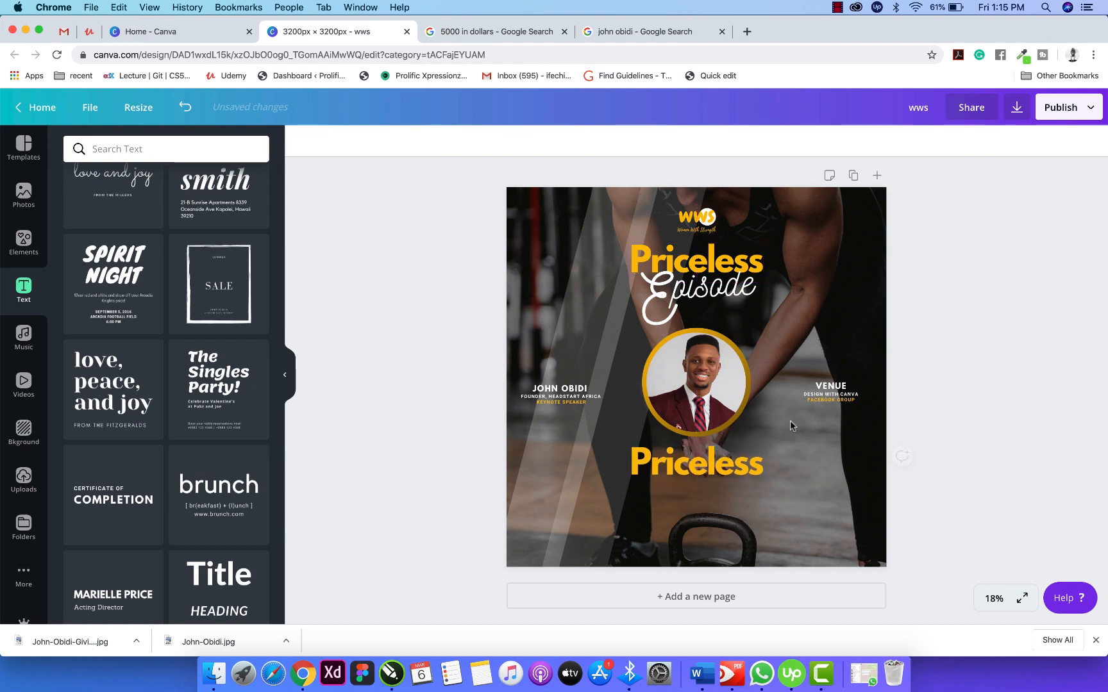
Retype the copied word as EVERY and narrow its text box.
click(713, 468)
double_click(712, 467)
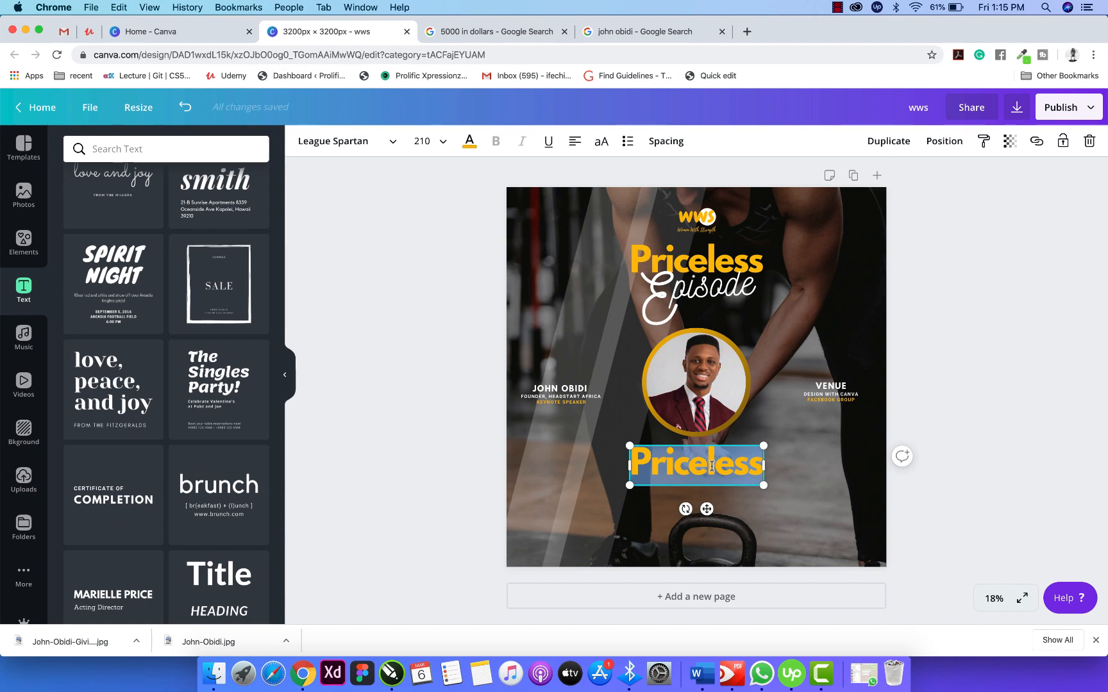
text(EVRY)
key(BackSpace)
key(BackSpace)
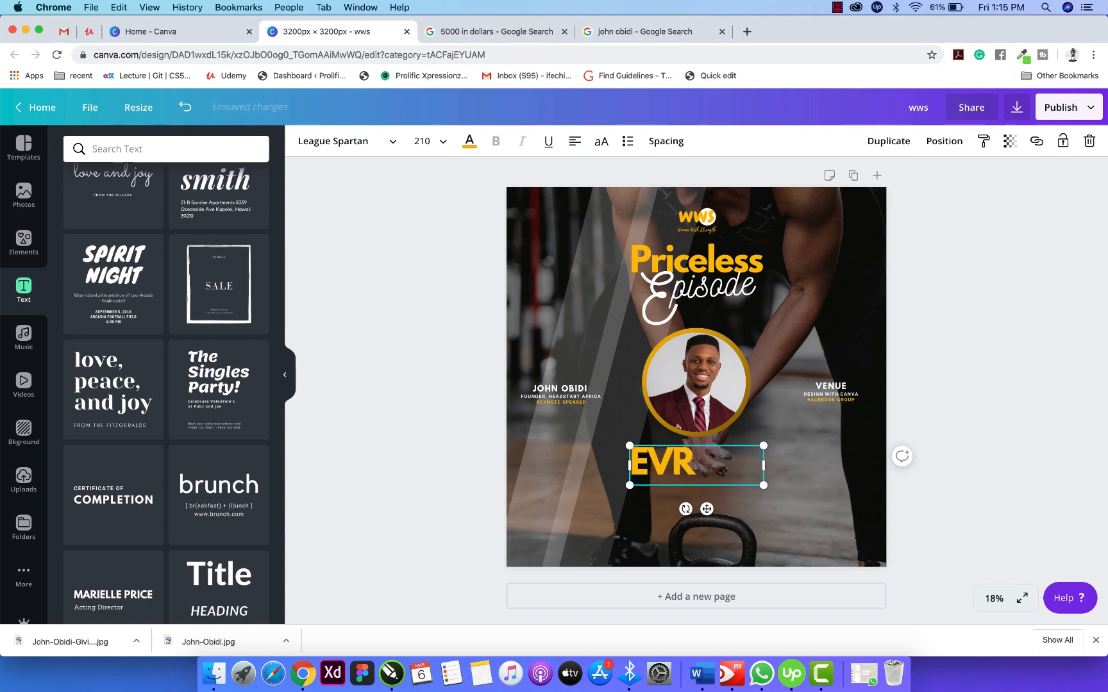
text(ERY)
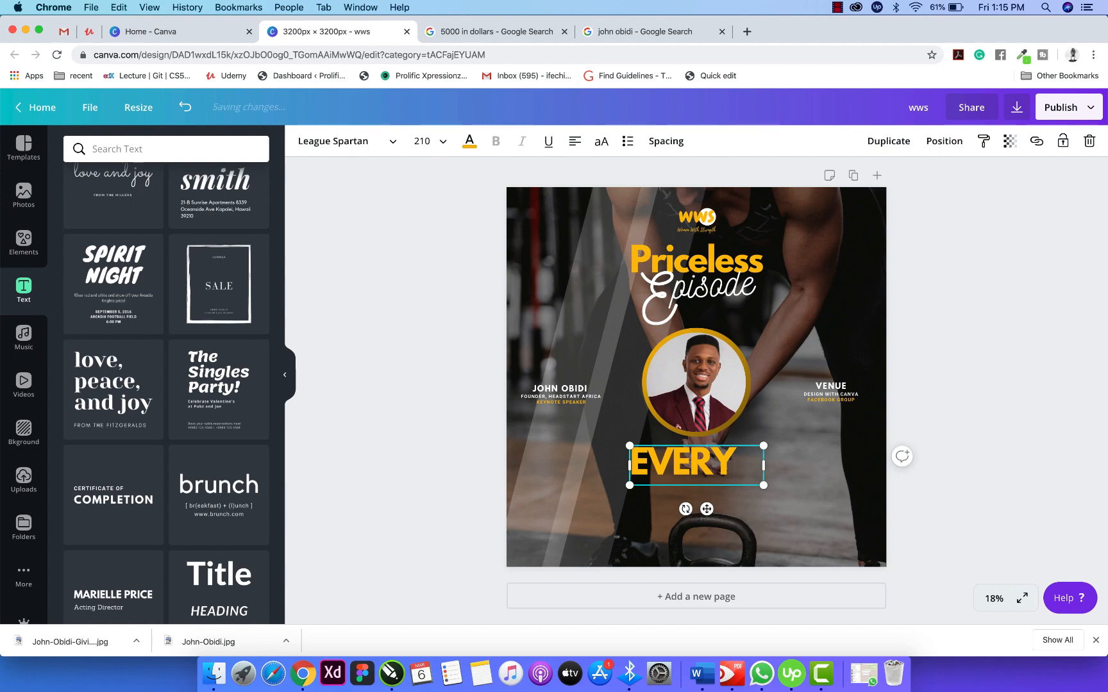
drag(764, 461, 742, 462)
click(949, 423)
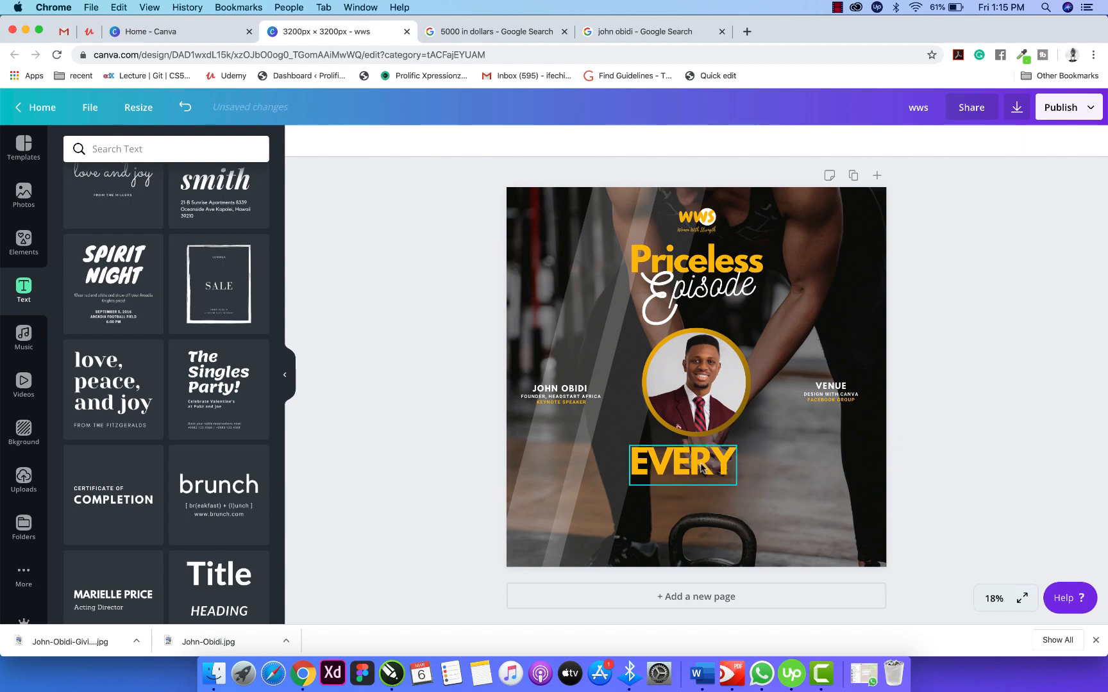
Duplicate EVERY beneath itself, retype it as WOMAN, and widen it to one line.
click(702, 468)
key(super+d)
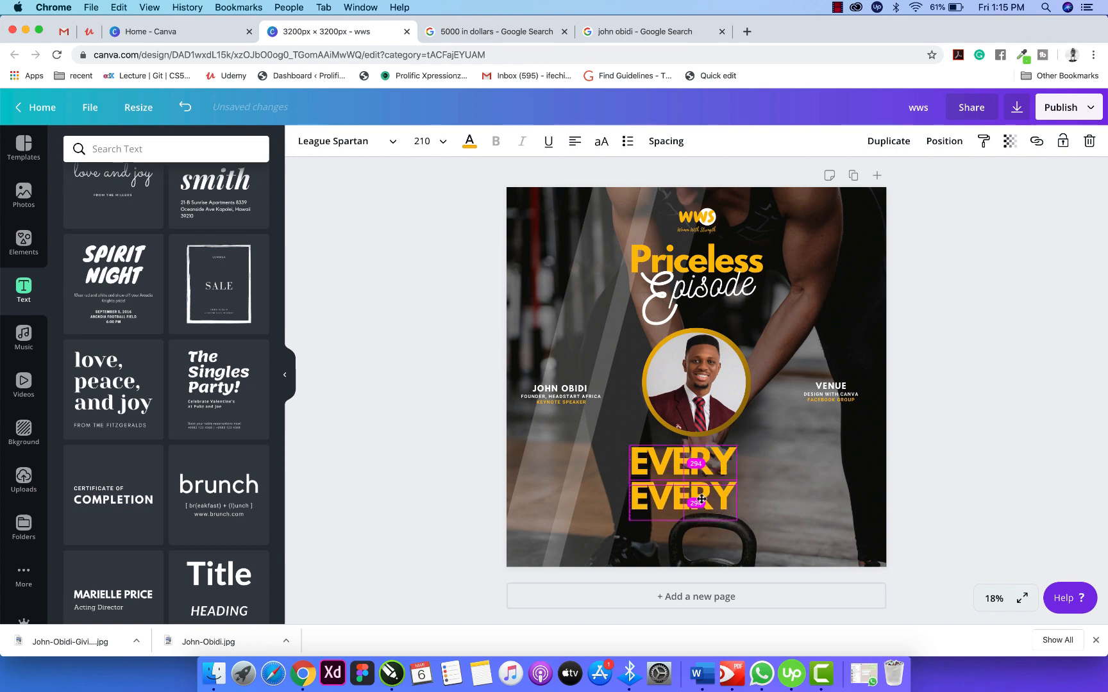
double_click(698, 493)
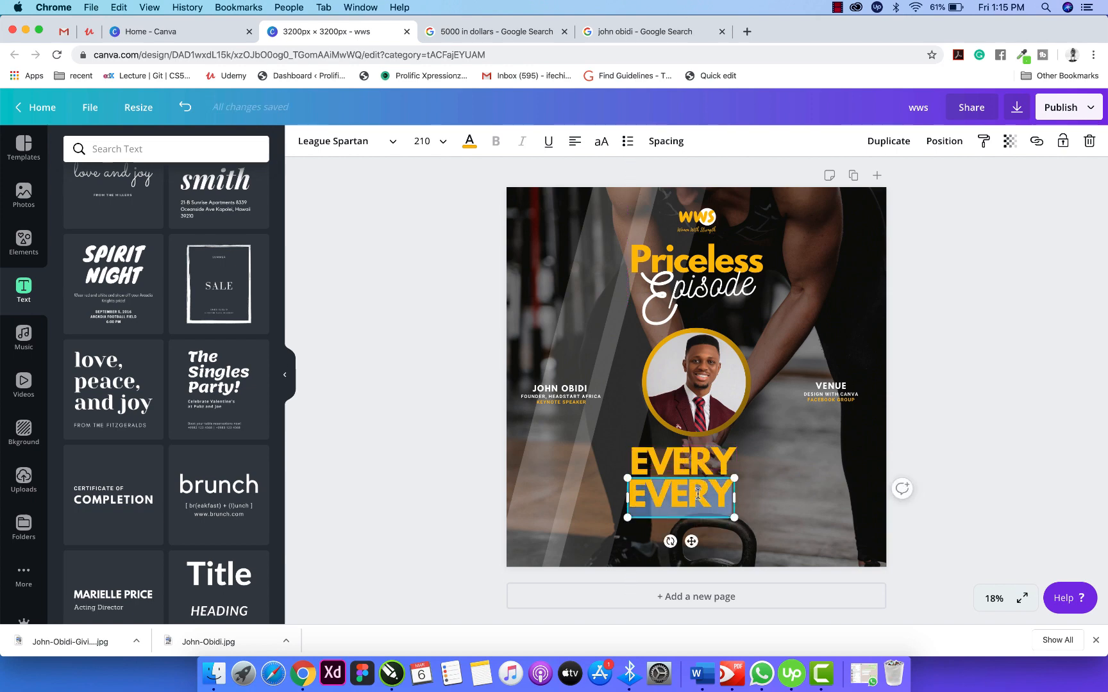
text(WOMAN)
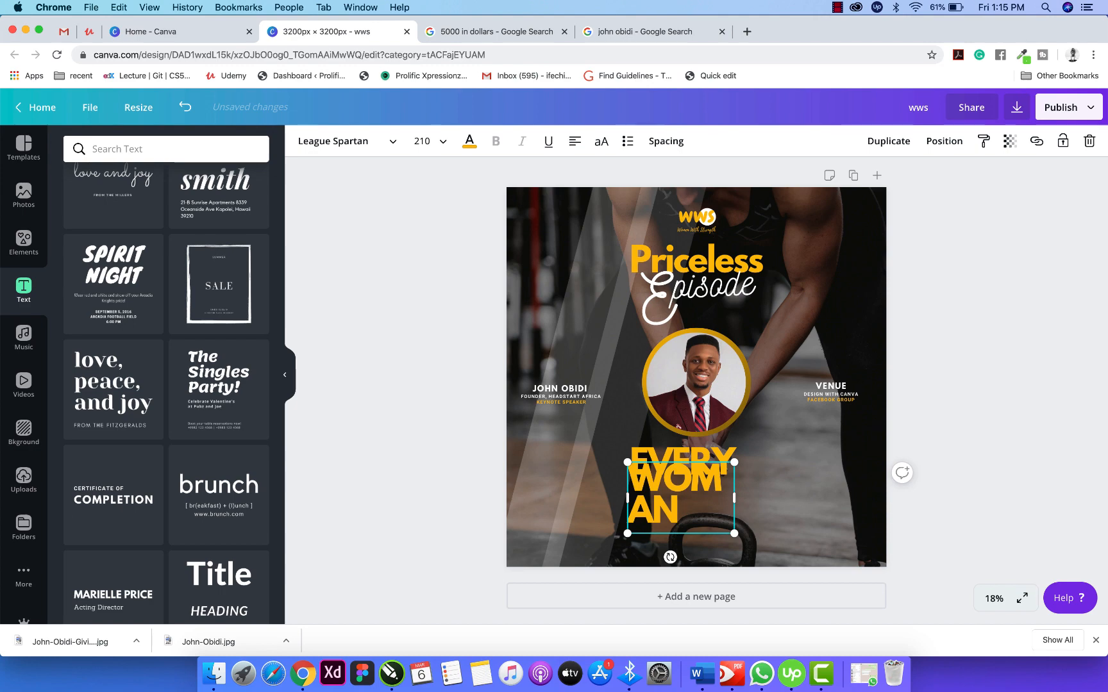
drag(734, 498, 693, 529)
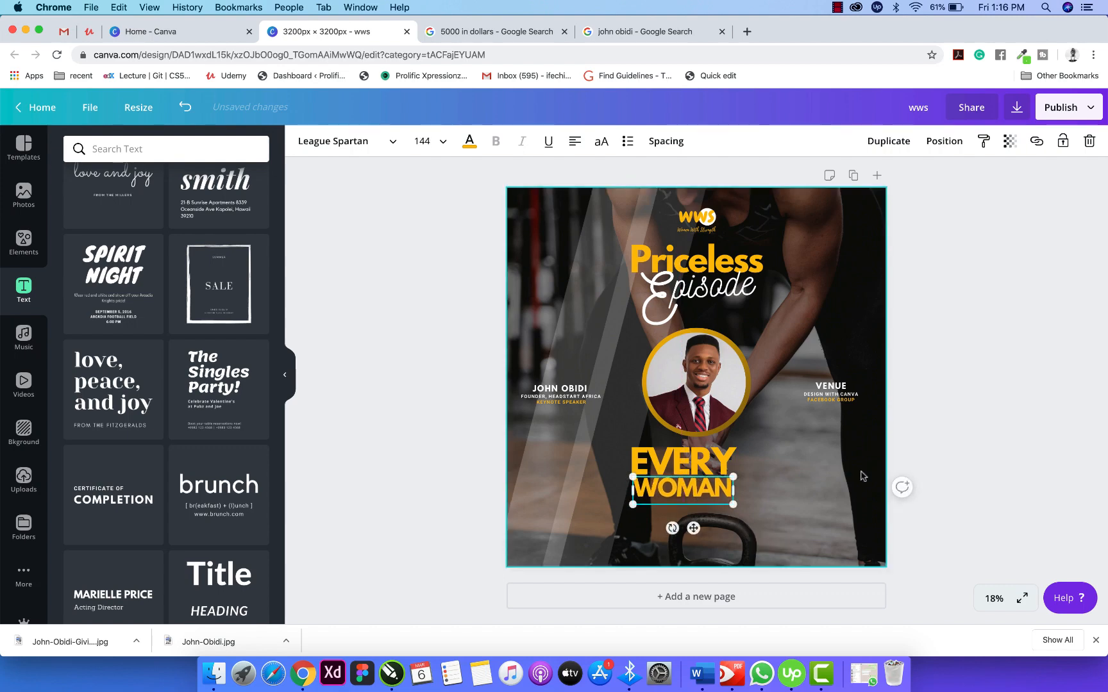
click(911, 462)
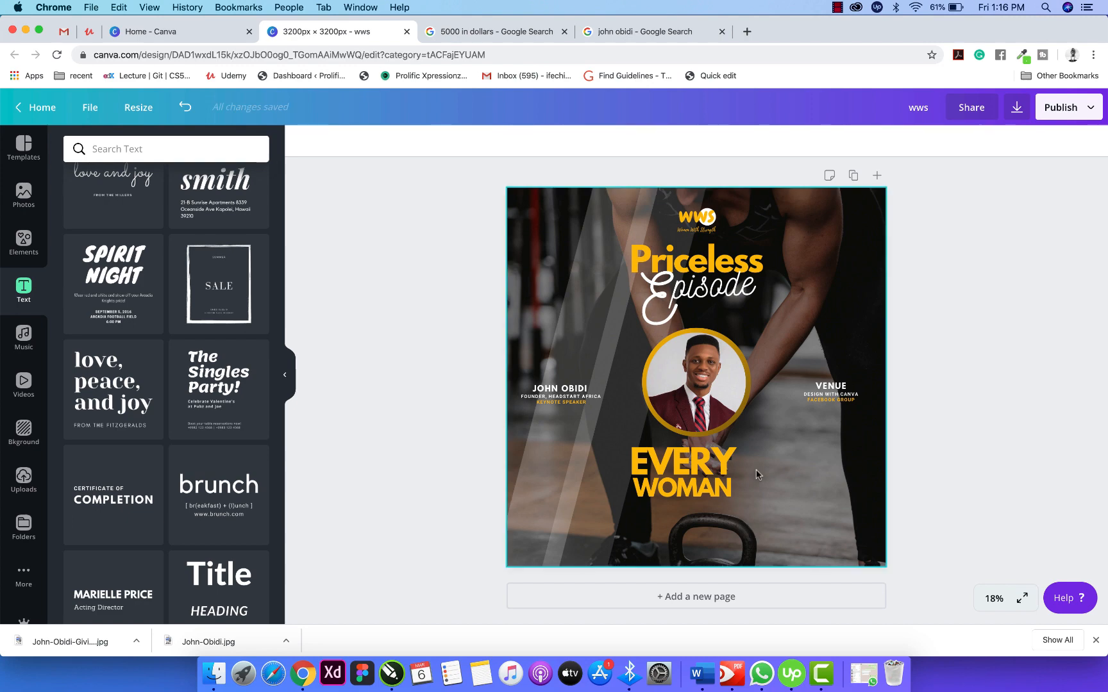
Resize WOMAN to match the width of EVERY.
click(719, 484)
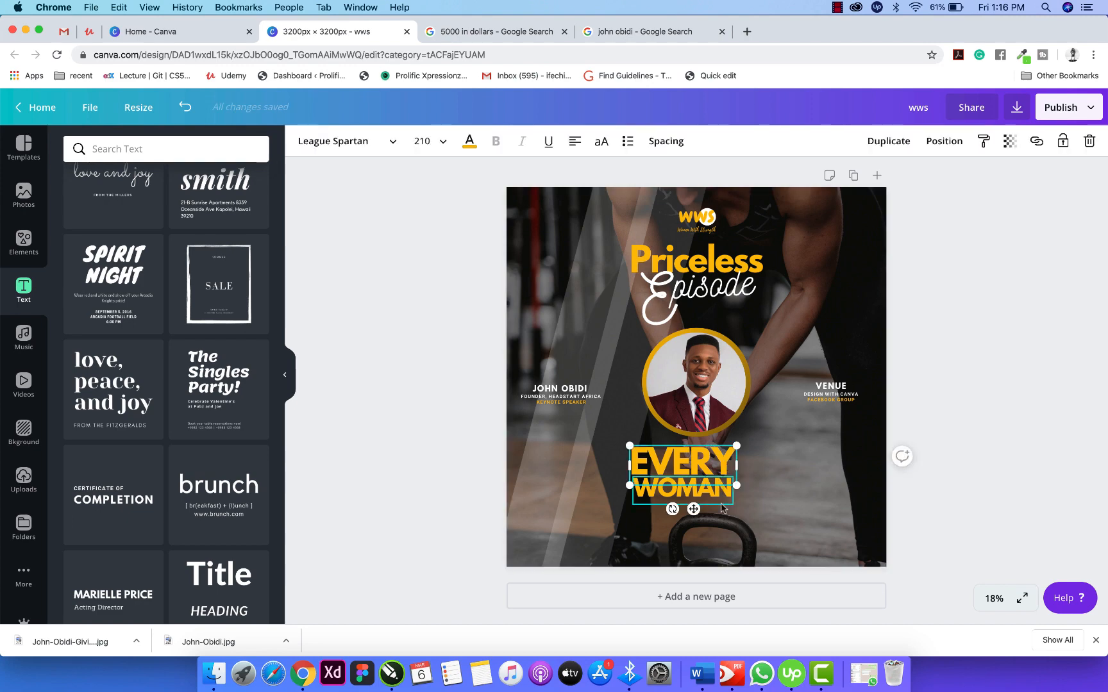
click(721, 493)
drag(736, 504, 755, 508)
click(917, 435)
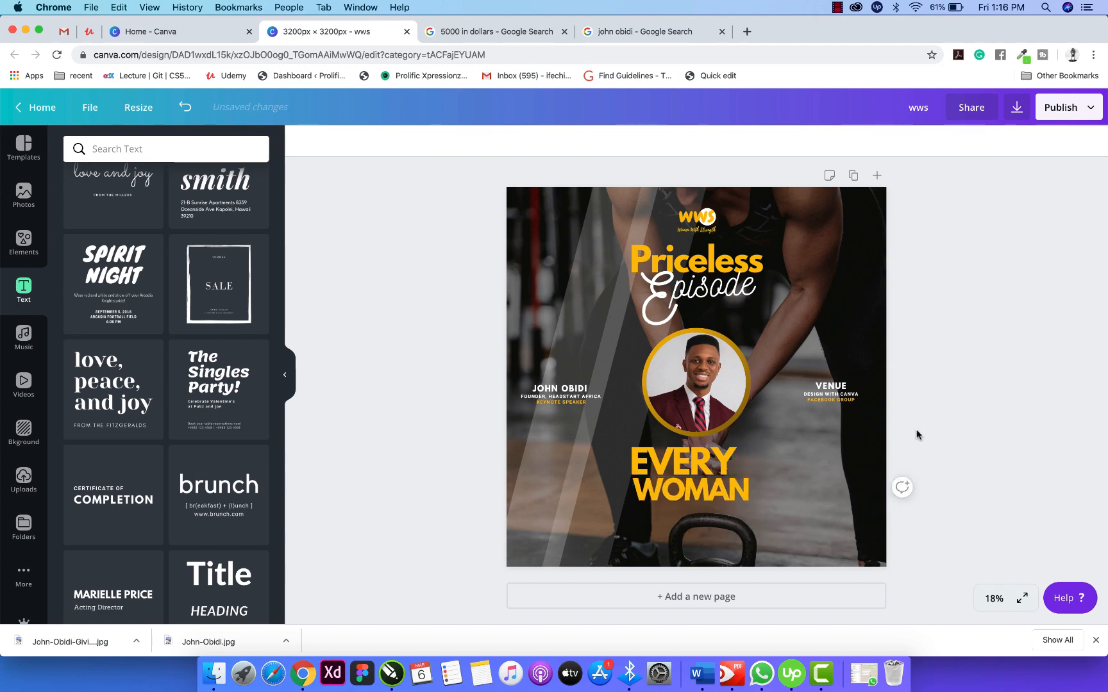
click(747, 295)
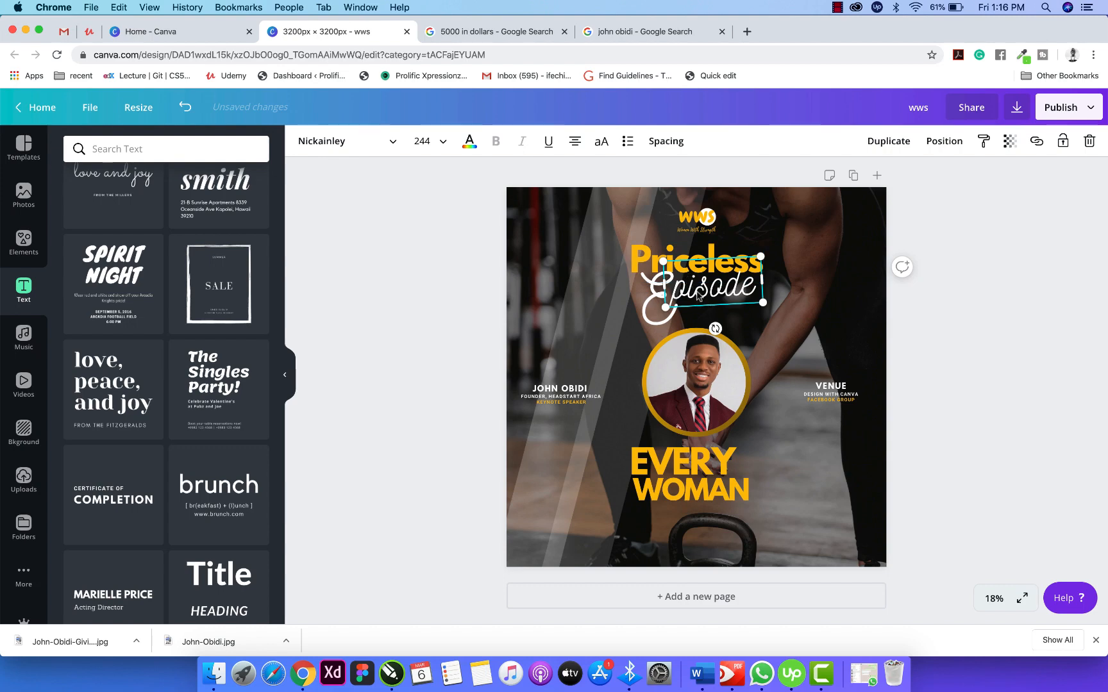
Copy the Episode script text beside EVERY WOMAN, retype it as 'is', and narrow its box.
drag(700, 292, 788, 465)
double_click(788, 465)
text(JS)
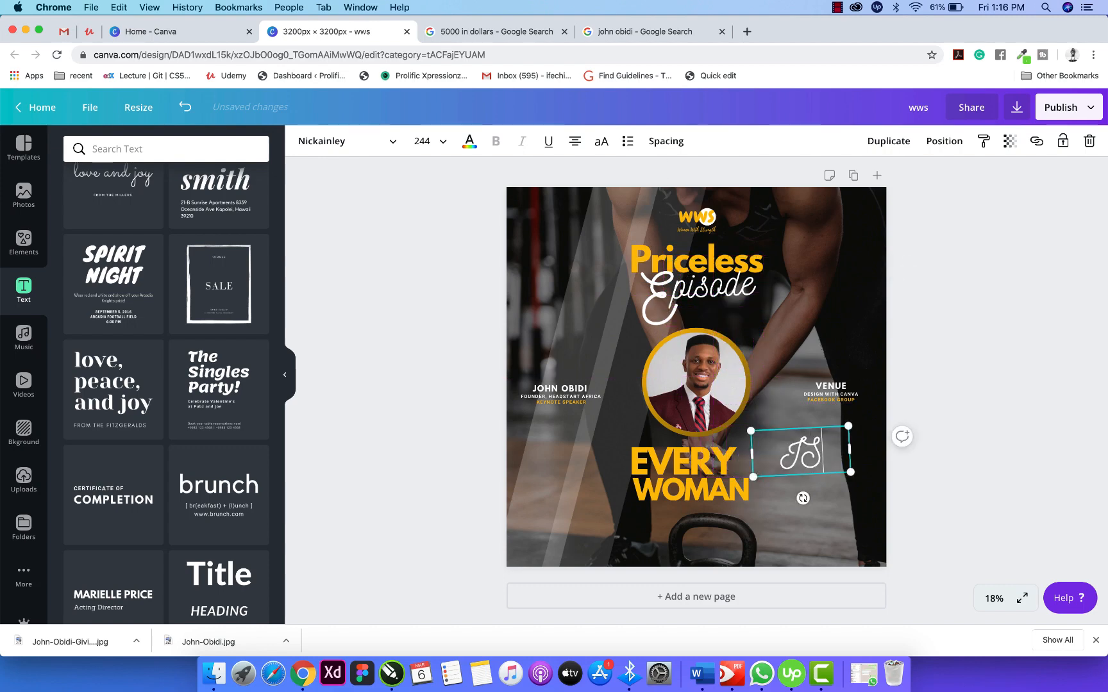
key(BackSpace)
key(BackSpace)
text(is)
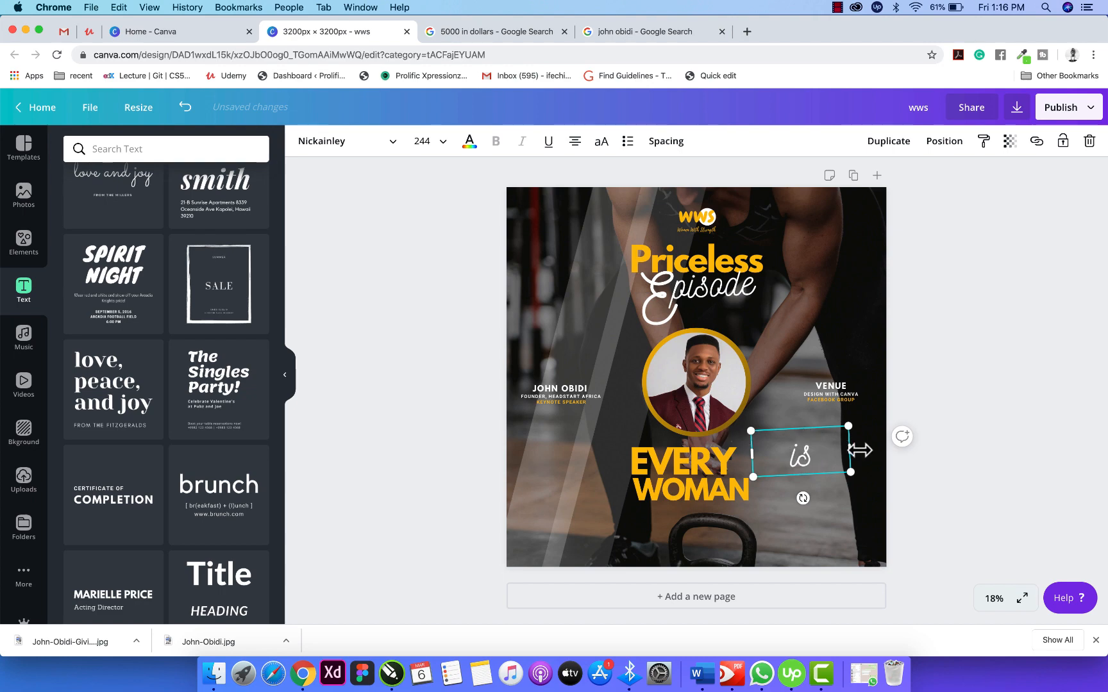
drag(859, 451, 757, 499)
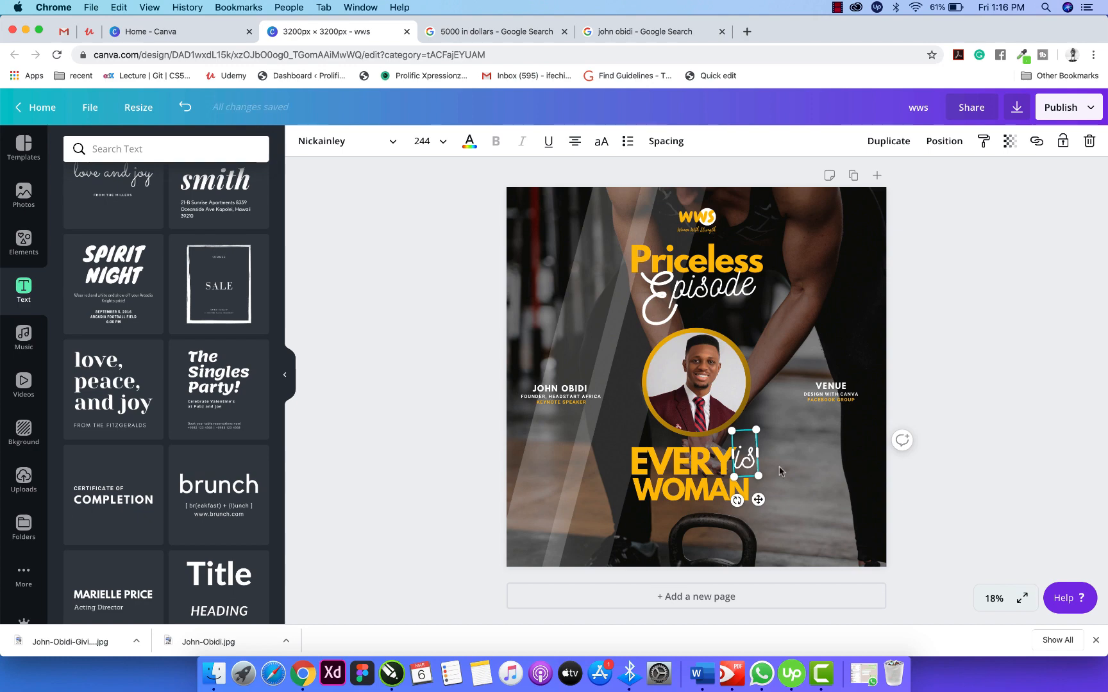
Position the script 'is' tucked against the right of WOMAN.
click(769, 452)
click(745, 460)
drag(745, 460, 745, 462)
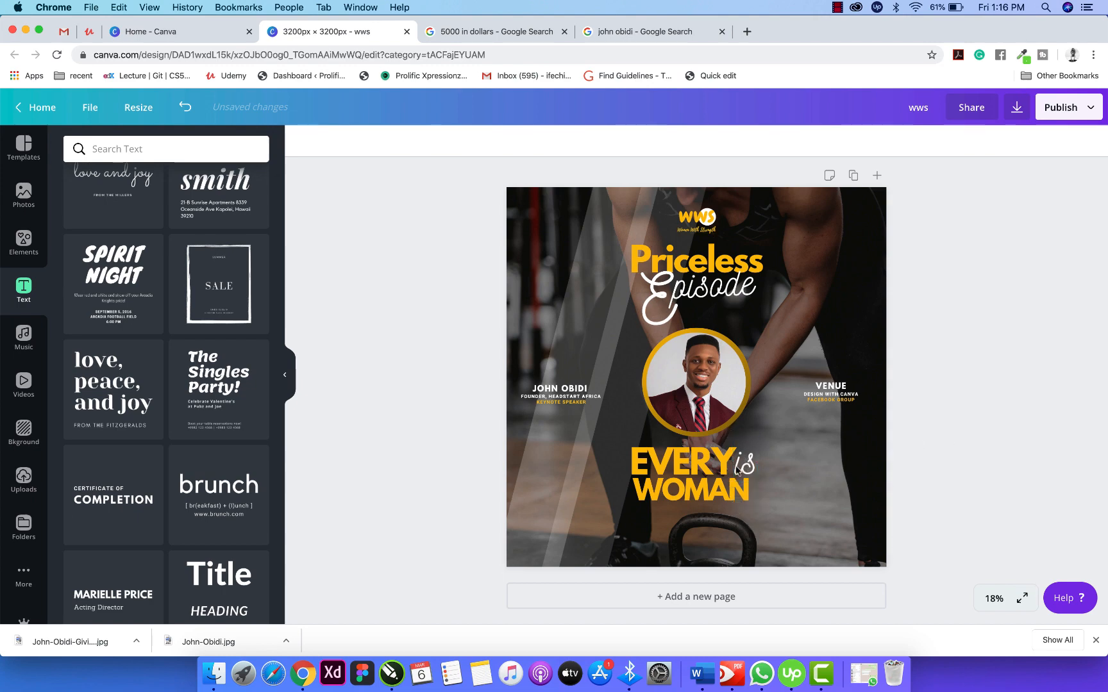
click(699, 492)
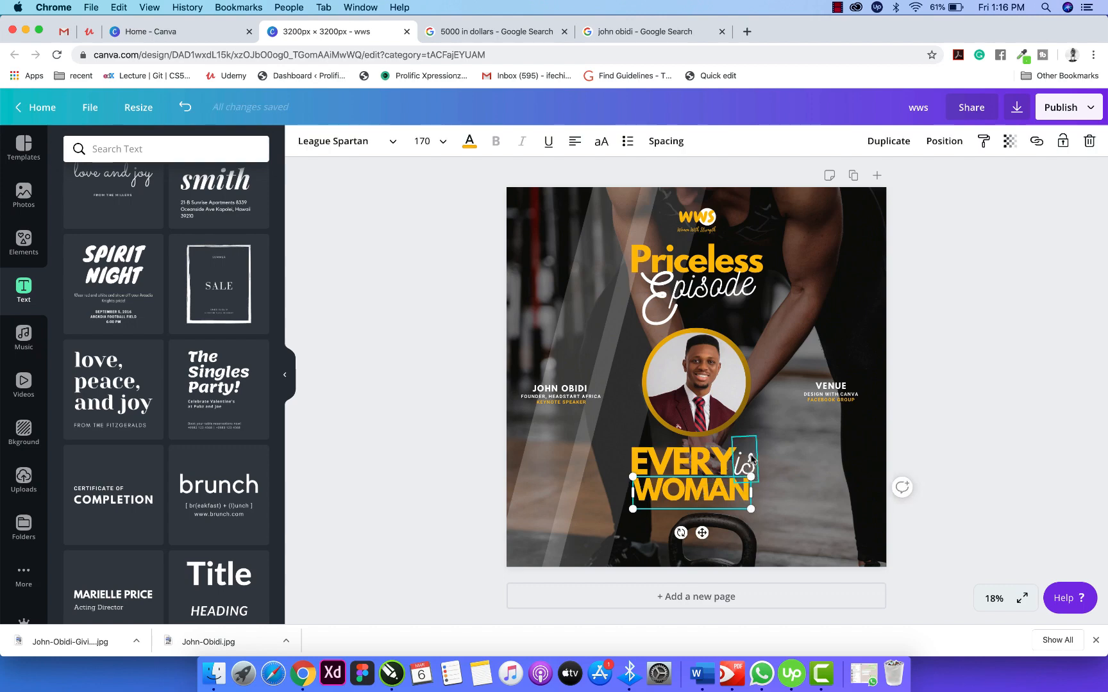
drag(752, 457, 775, 476)
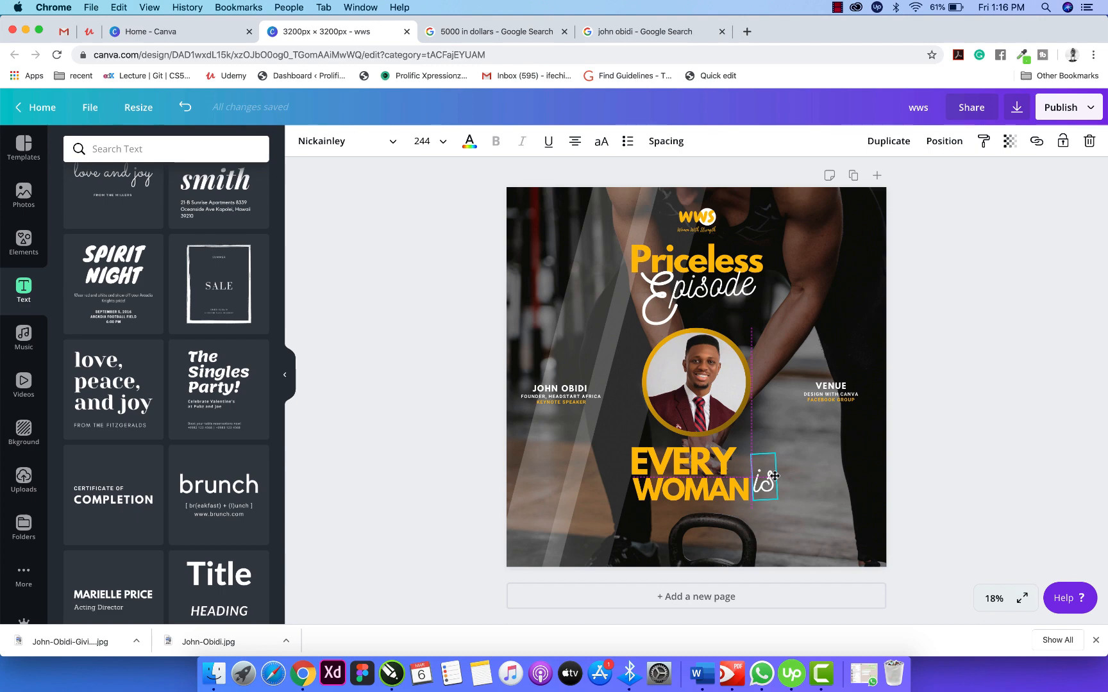
drag(774, 475, 741, 487)
click(725, 492)
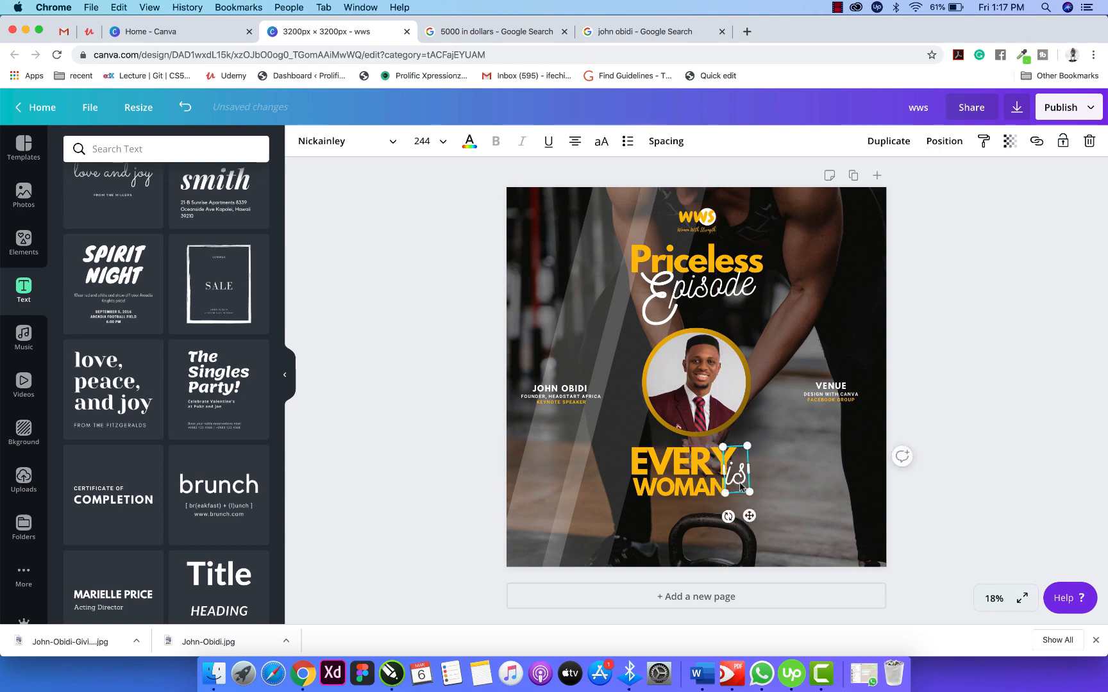
click(971, 486)
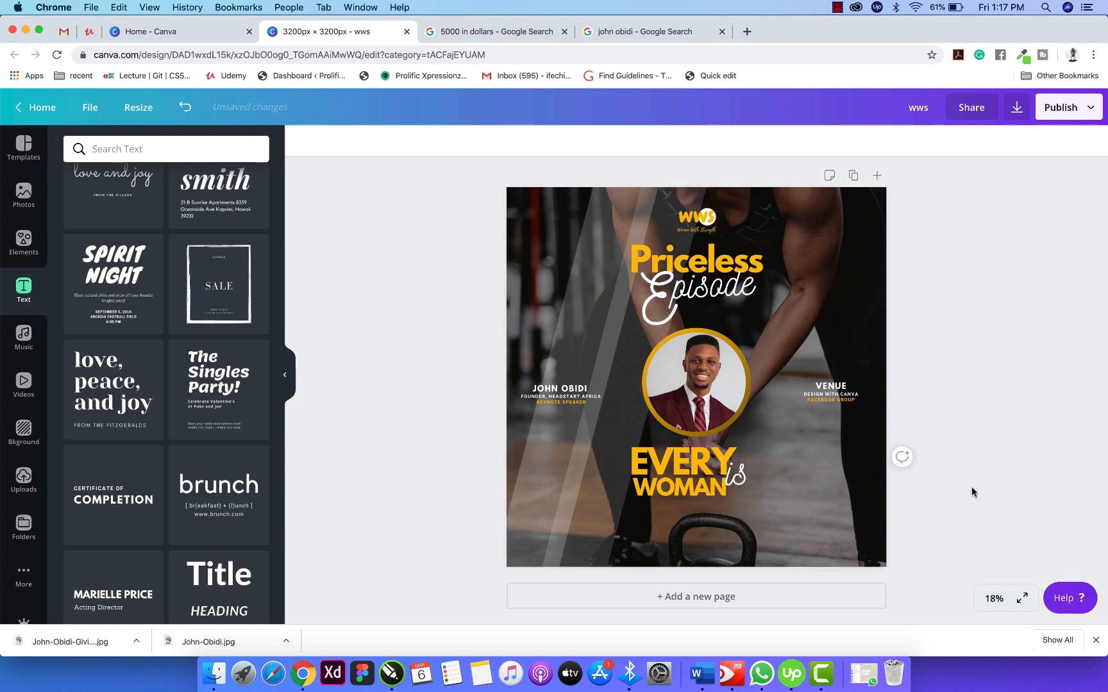
Duplicate WOMAN below itself and retype the copy as 'powerful'.
click(684, 491)
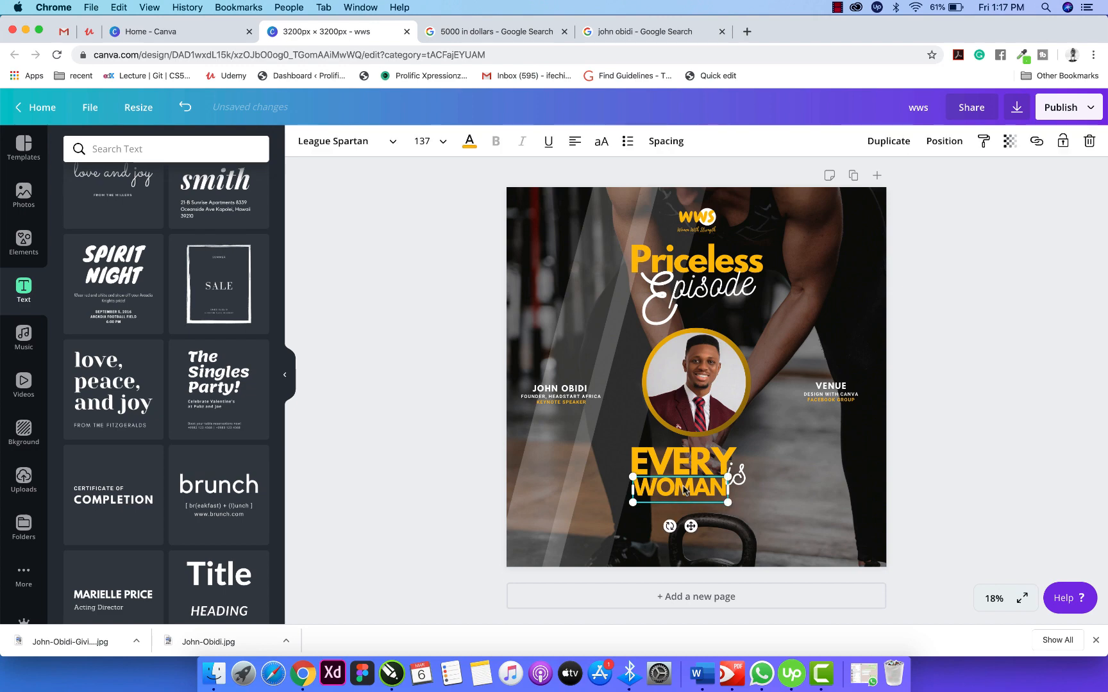
key(super+d)
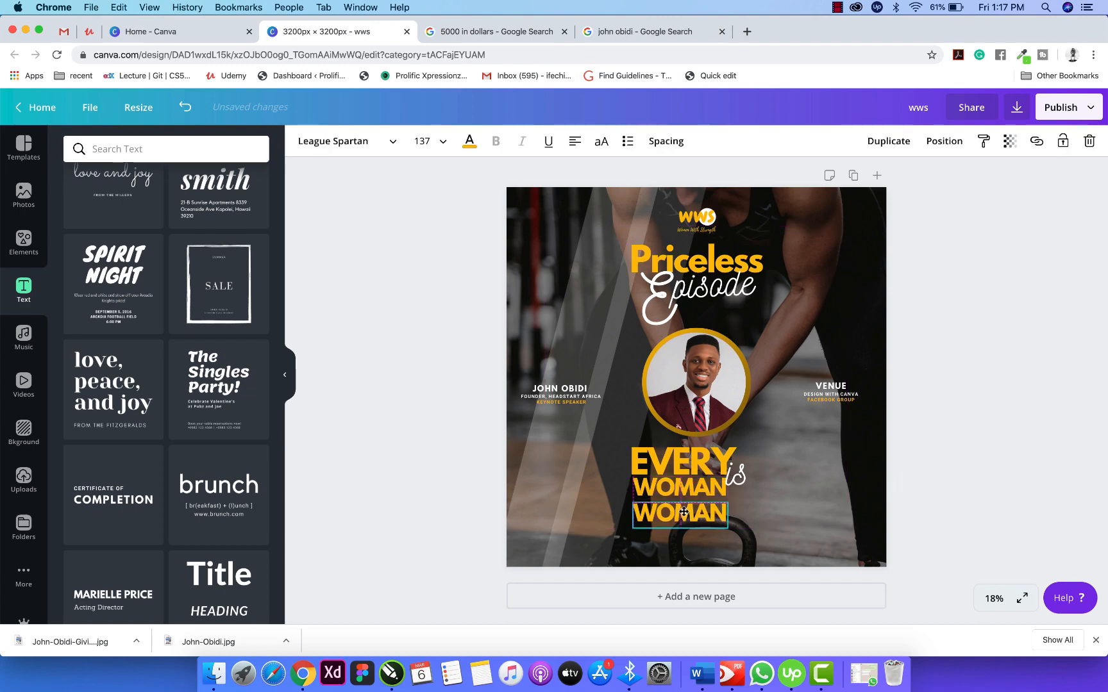
click(684, 511)
double_click(684, 511)
text(powe)
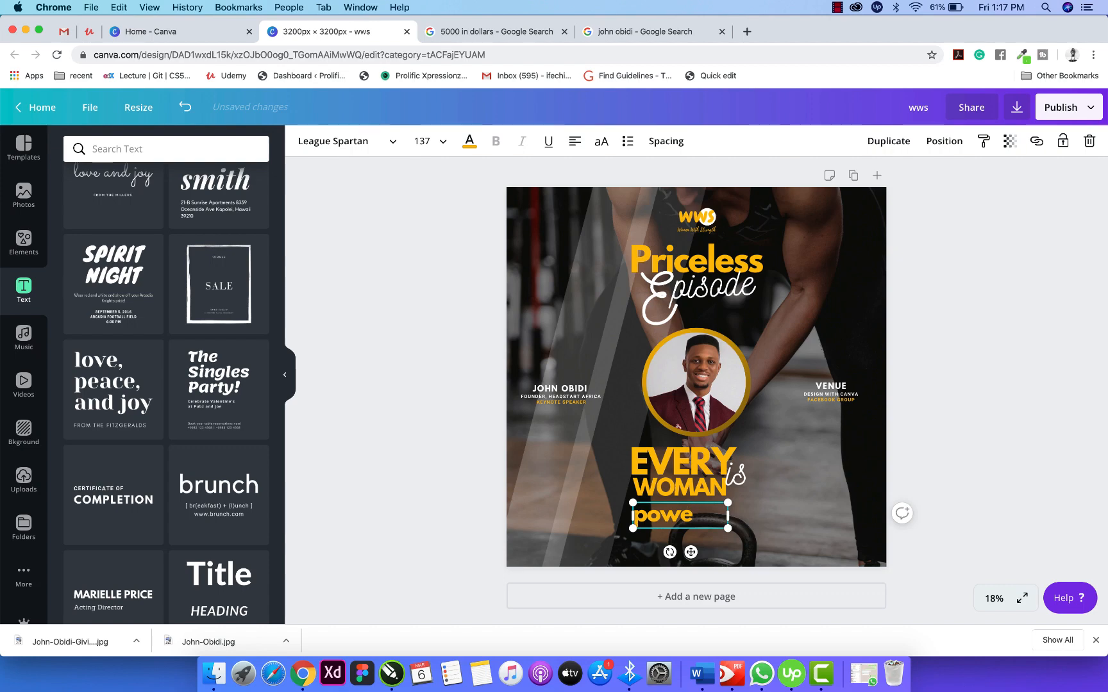
text(rfuk)
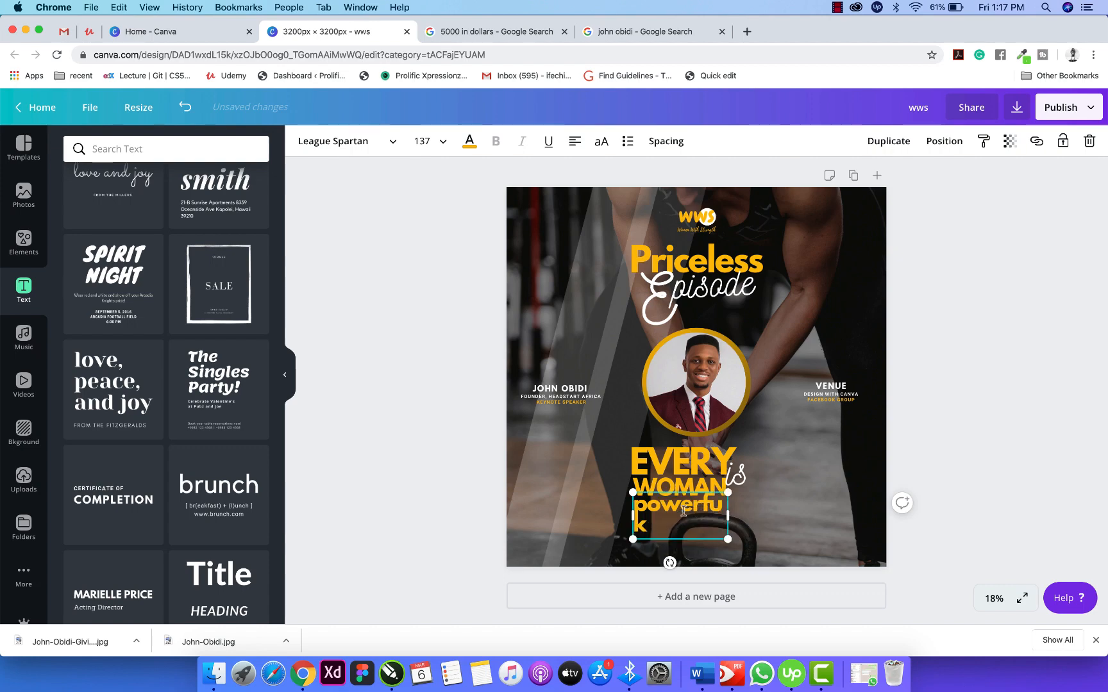
key(BackSpace)
text(l)
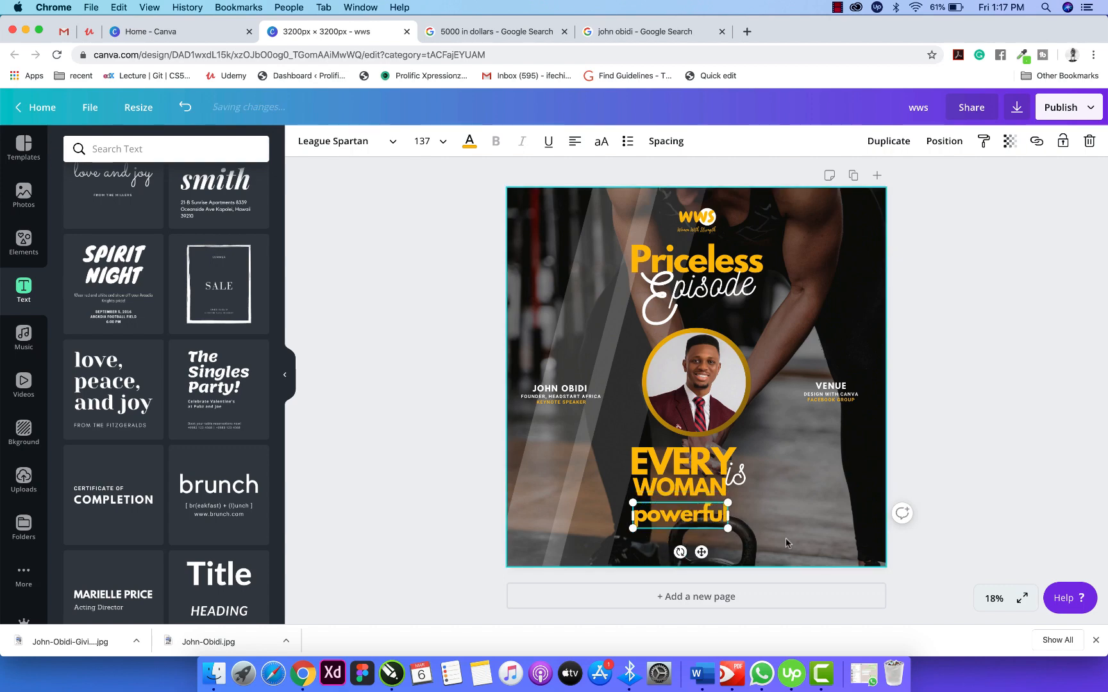
Make POWERFUL uppercase Acherus Grotesque Light, smaller, with high letter spacing on one line.
click(383, 146)
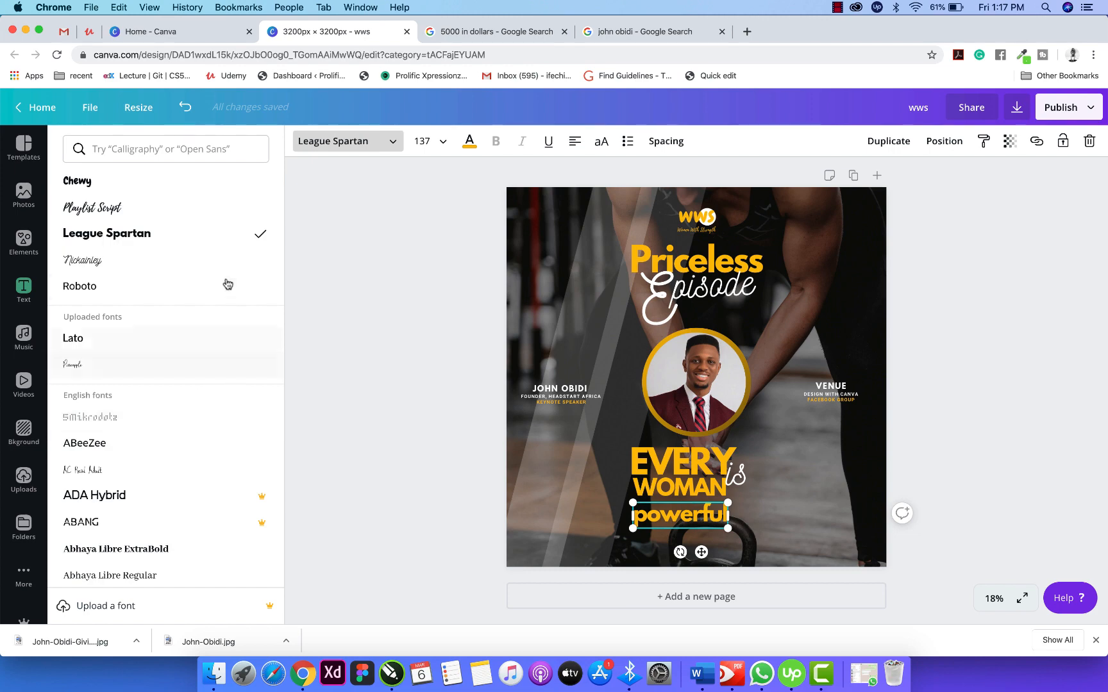
scroll(133, 371, down, 4)
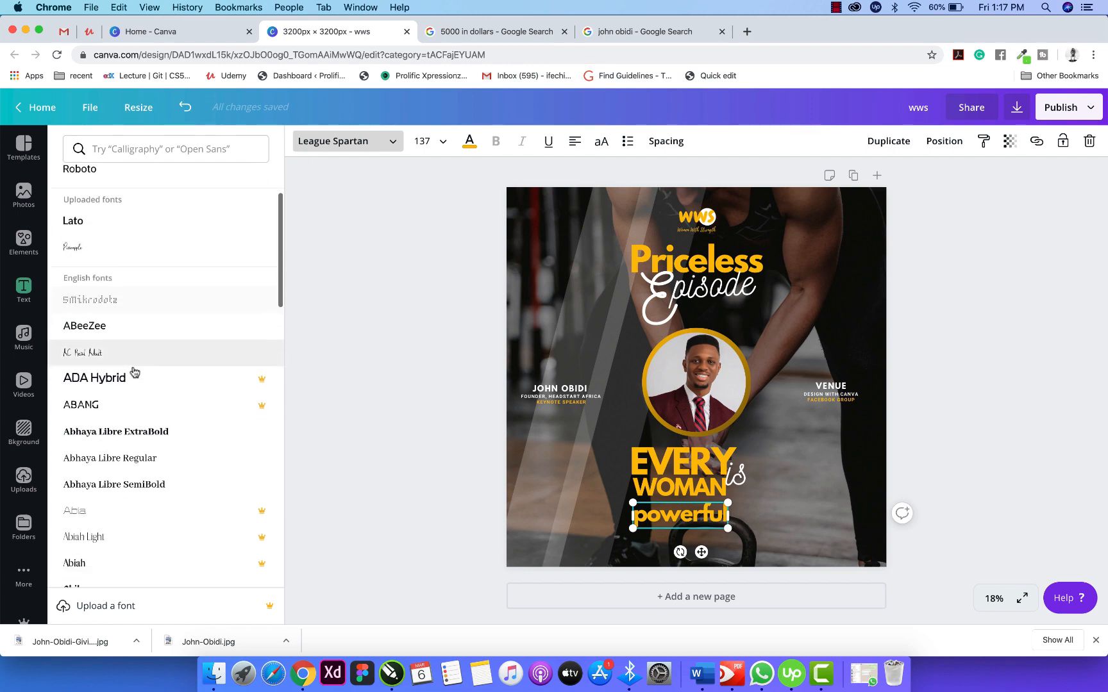
scroll(134, 372, down, 10)
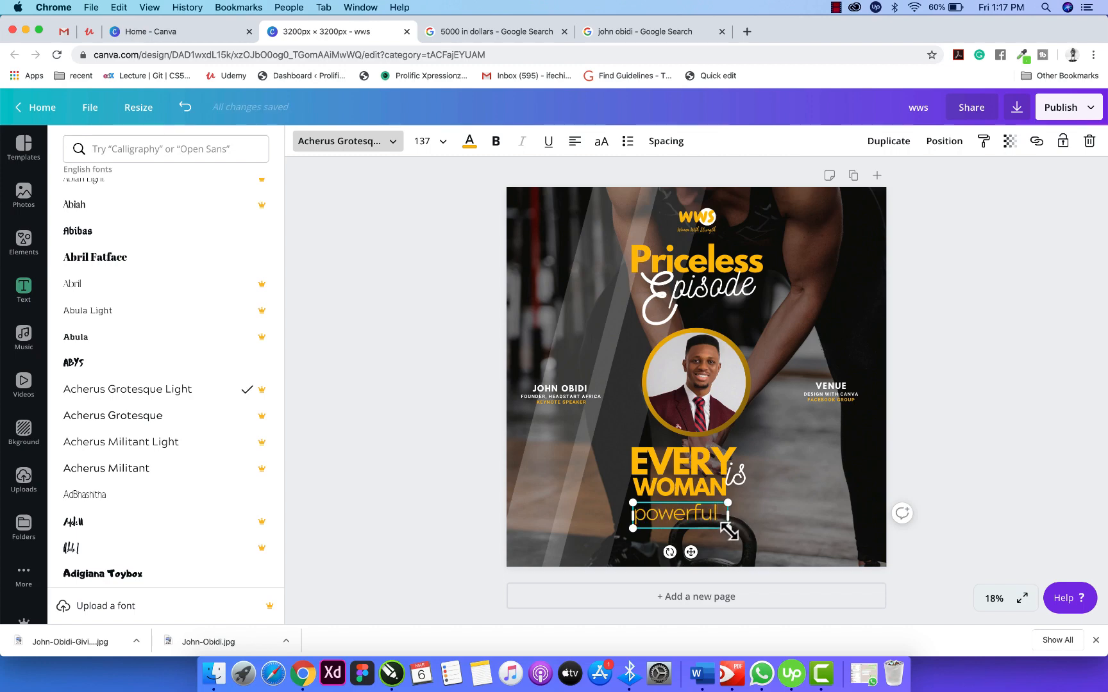
click(601, 141)
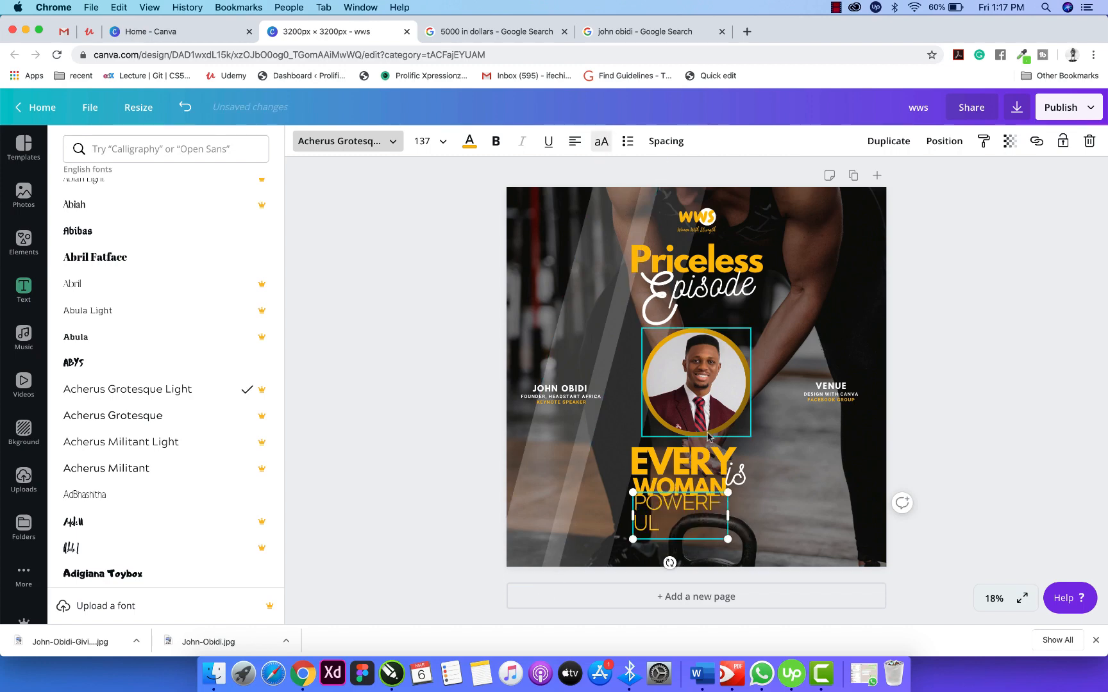
drag(727, 517, 756, 515)
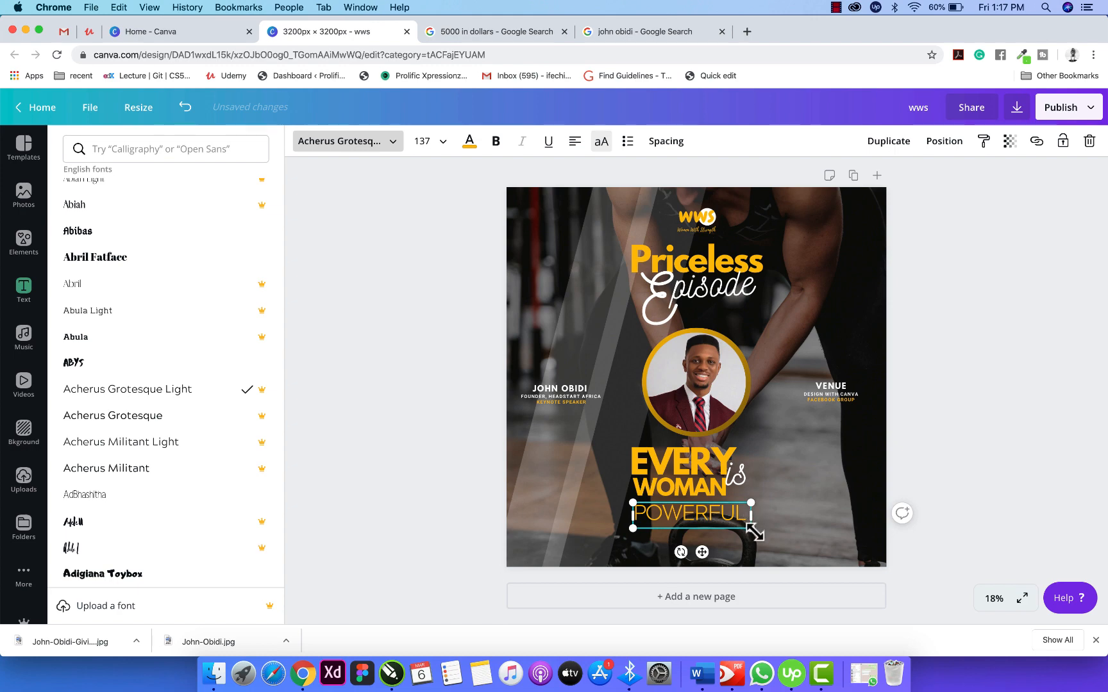
drag(747, 531, 686, 525)
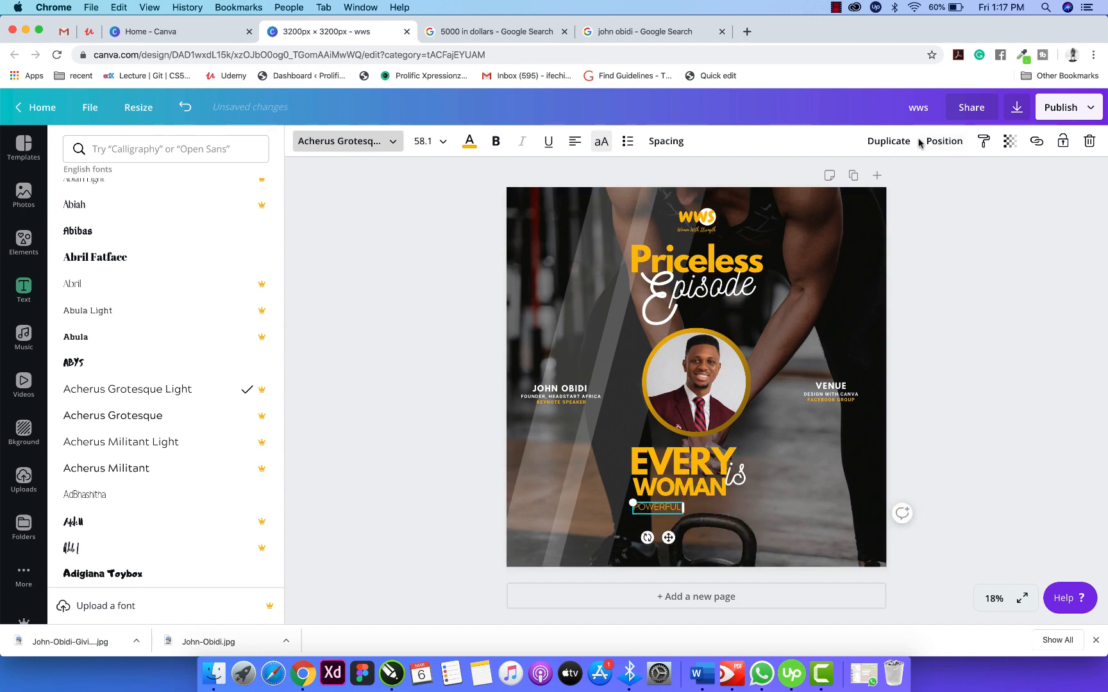
click(680, 145)
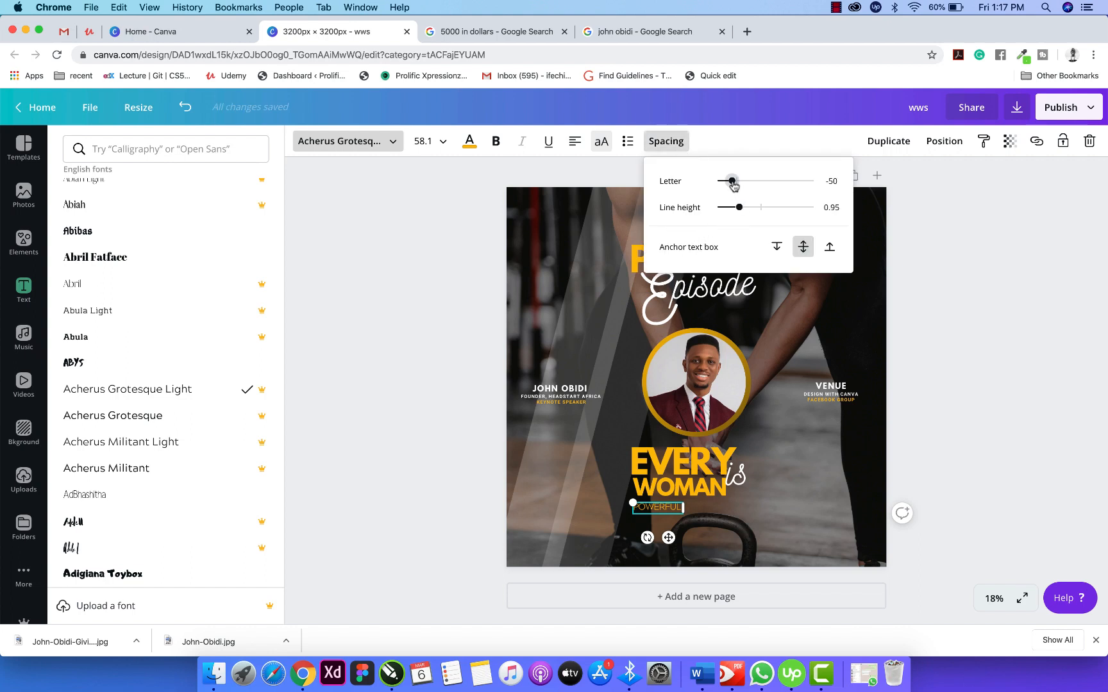
drag(734, 187, 816, 197)
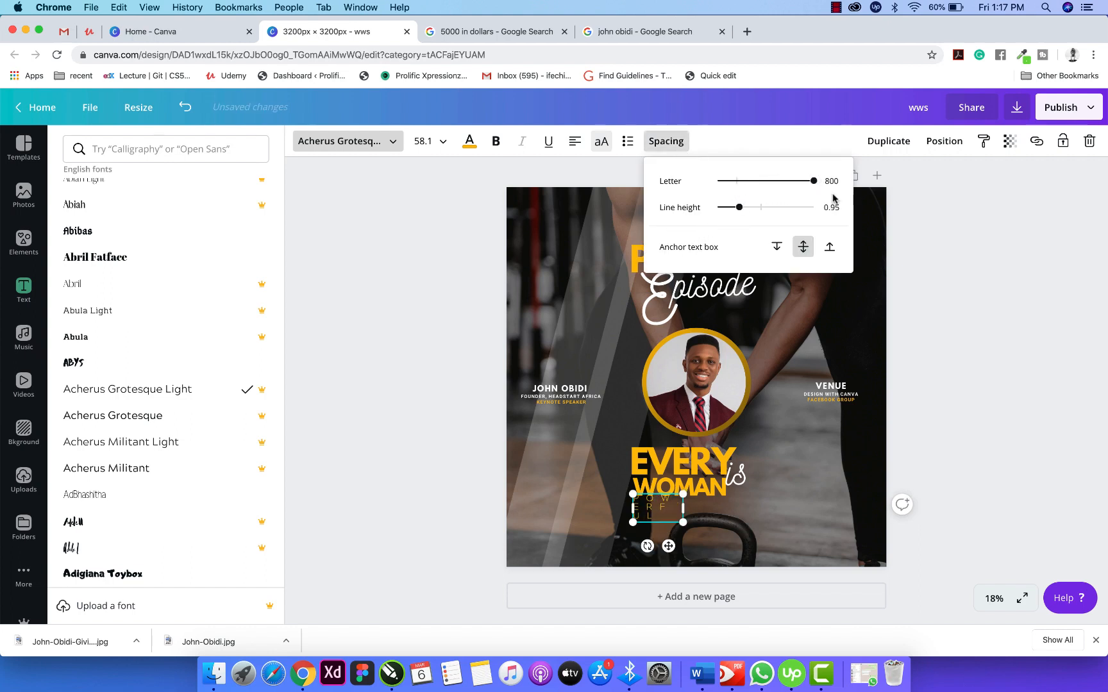
drag(682, 508, 696, 535)
click(956, 471)
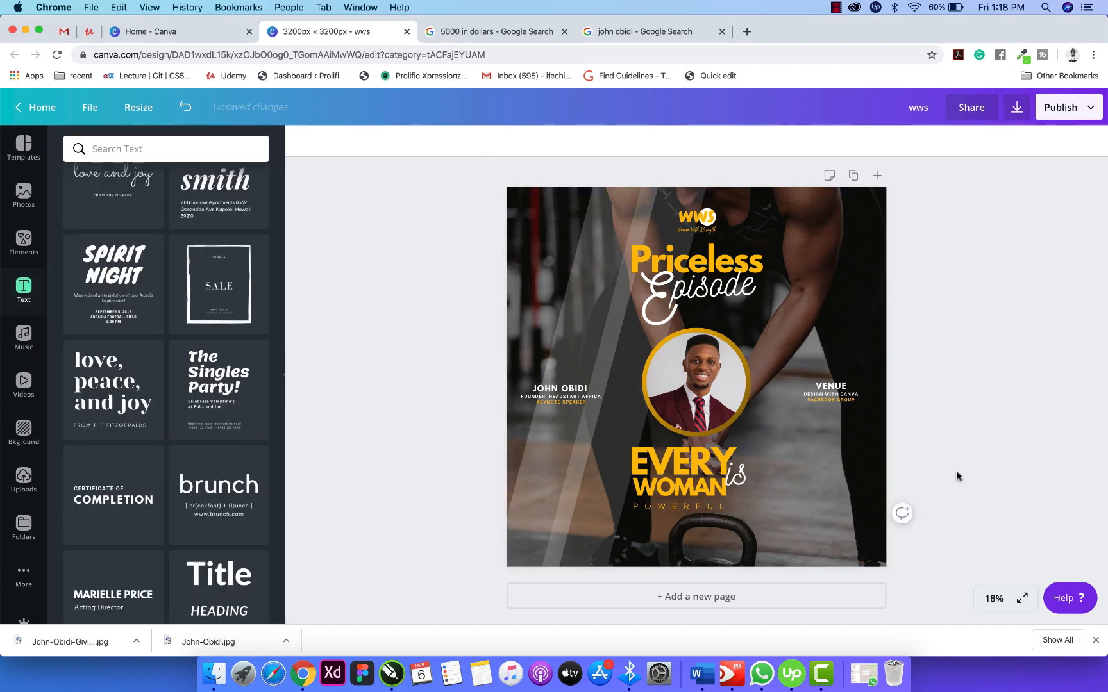
Nudge POWERFUL up and turn the EVERY and WOMAN text white.
click(695, 513)
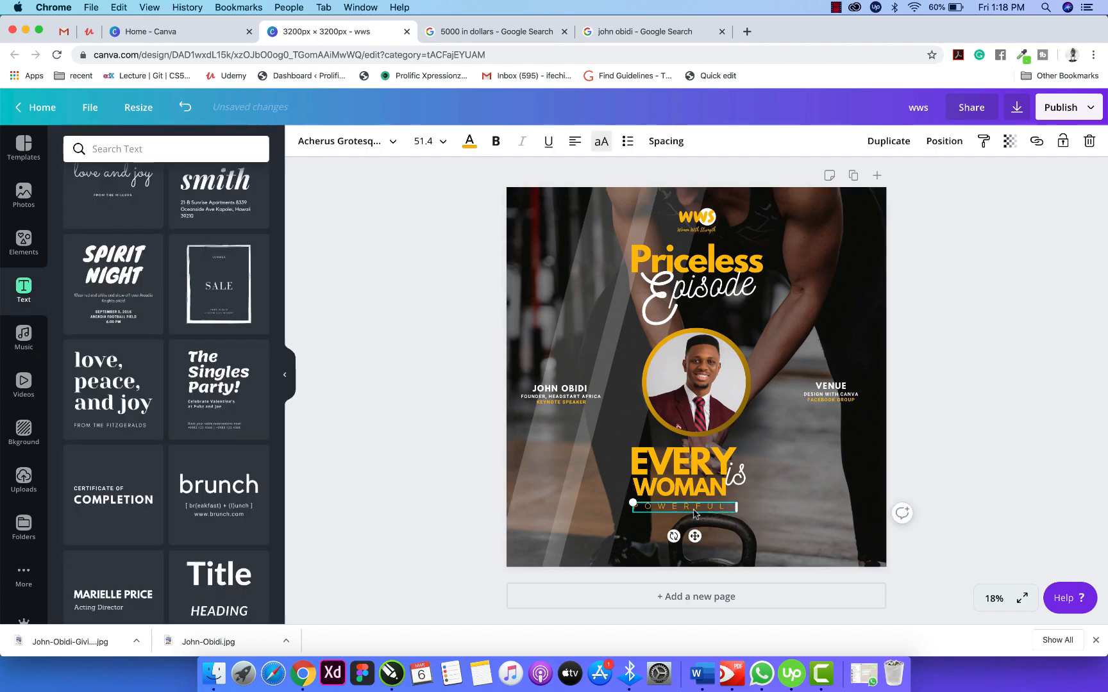
key(Up)
key(Up)
key(Up)
key(Up)
key(Up)
key(Up)
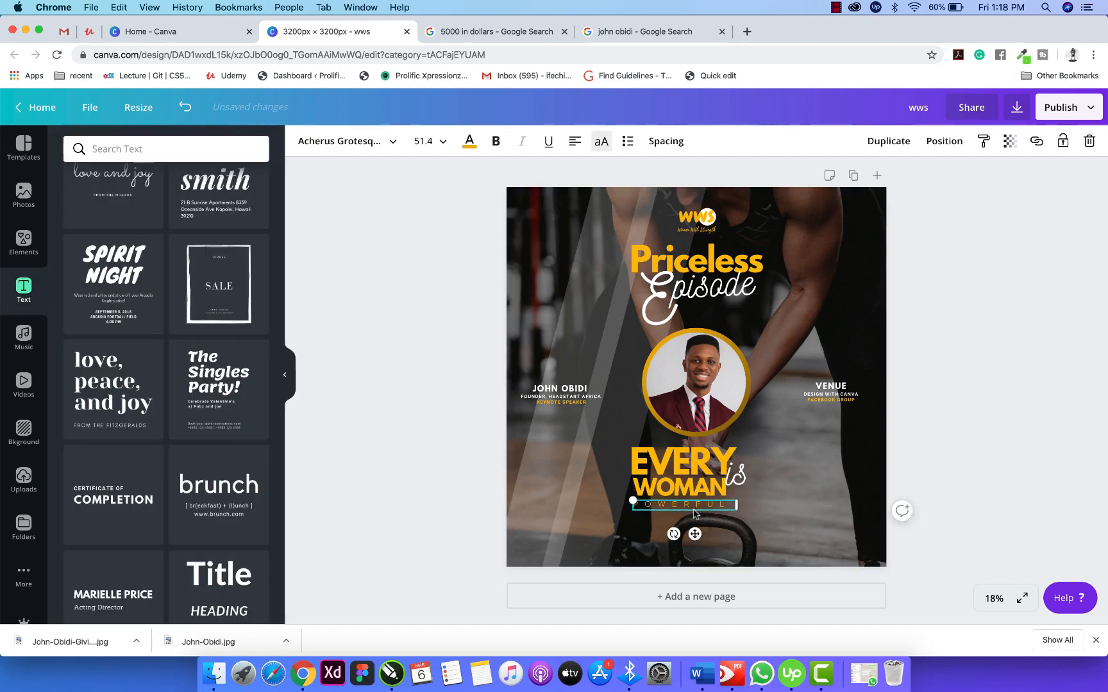
click(899, 461)
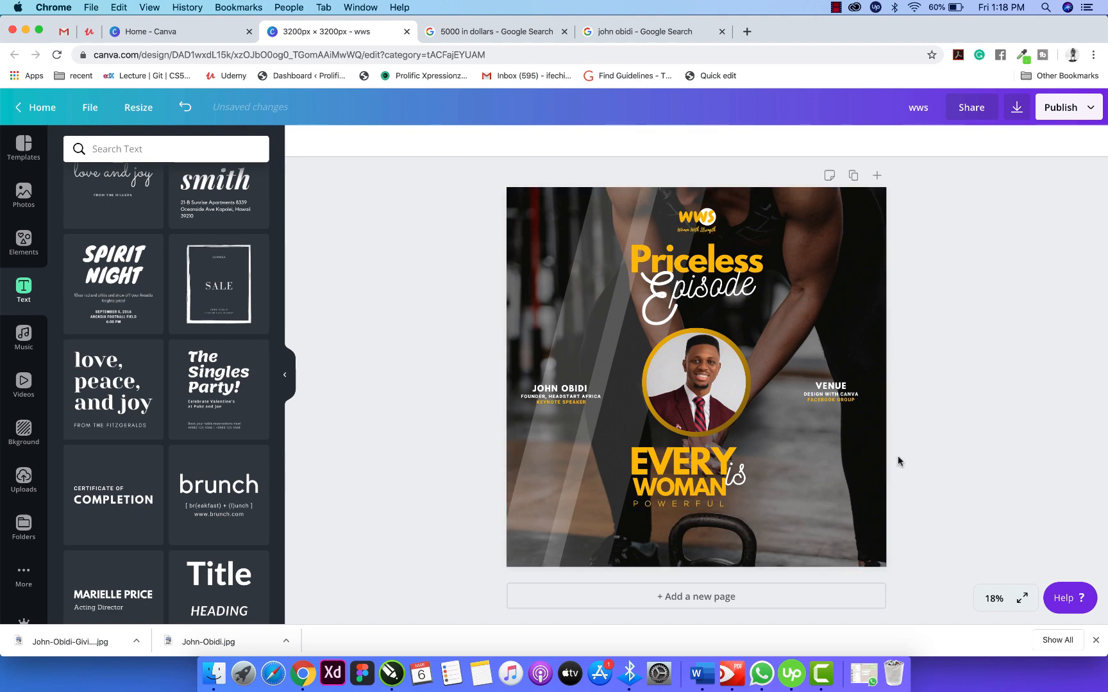
click(700, 456)
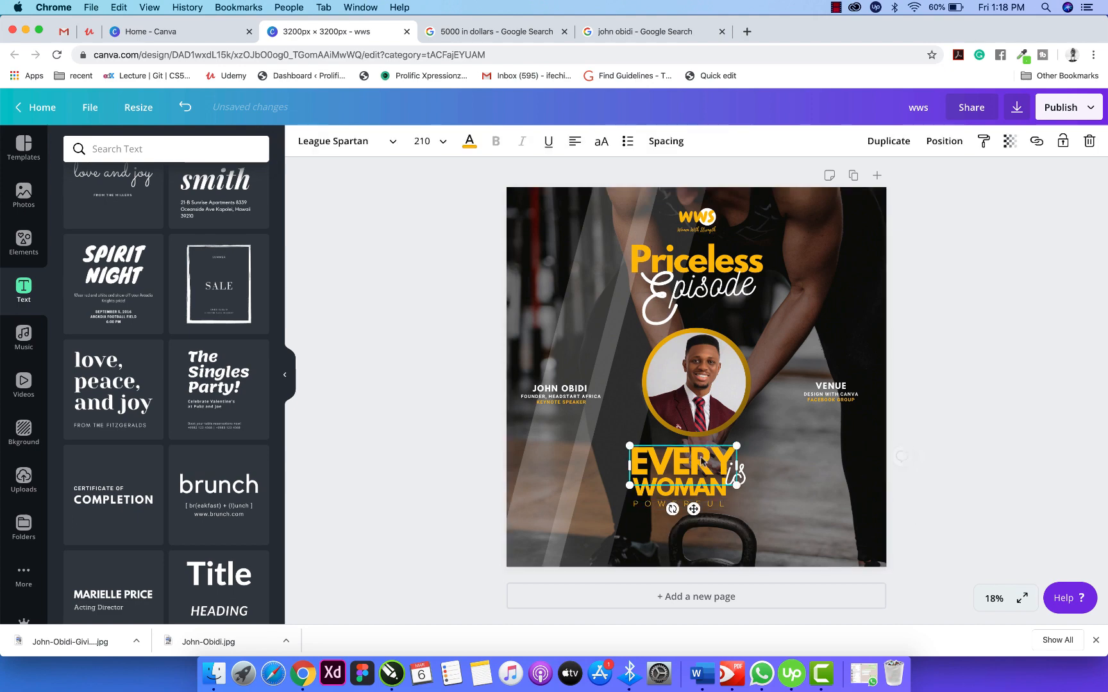
click(465, 146)
click(147, 275)
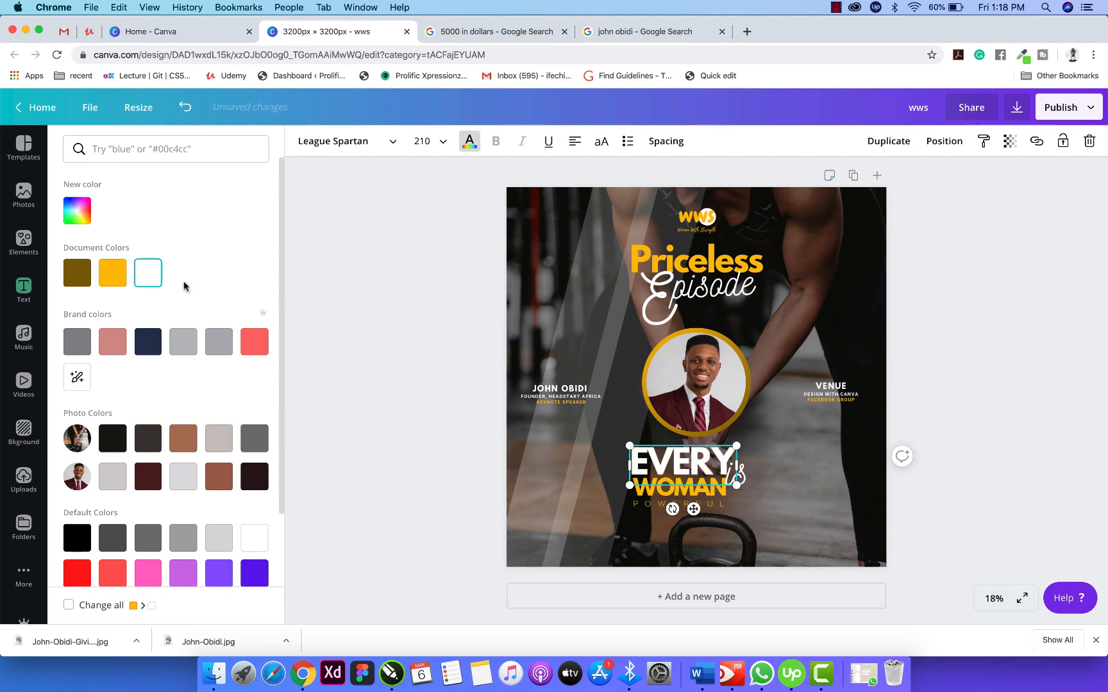
click(680, 491)
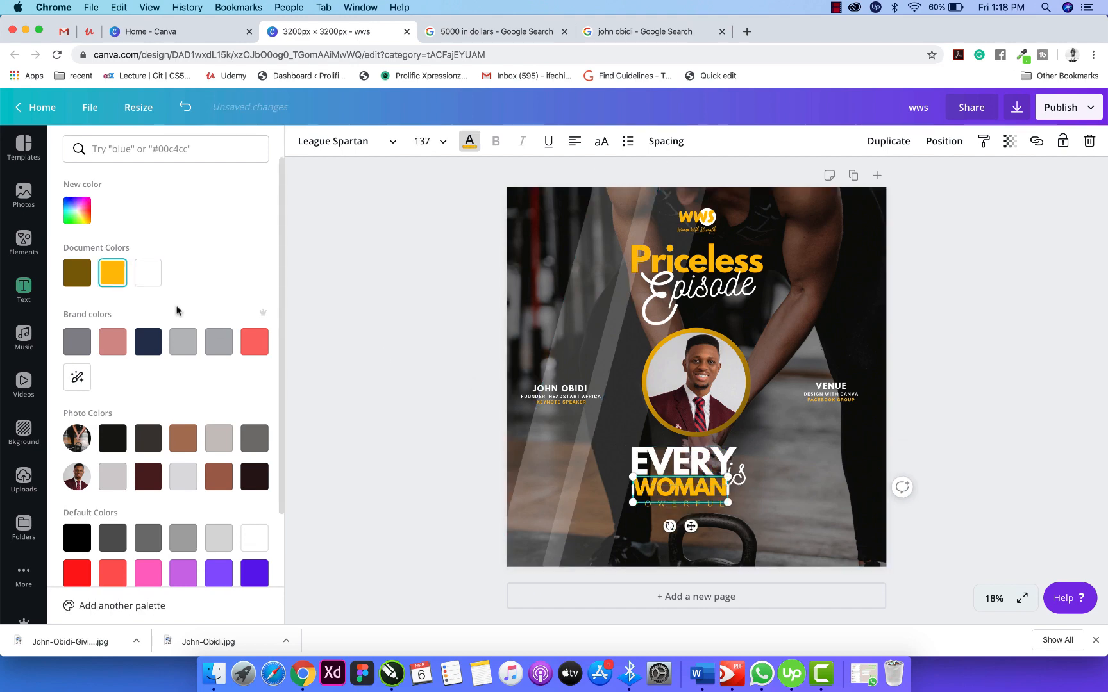
click(147, 276)
click(447, 432)
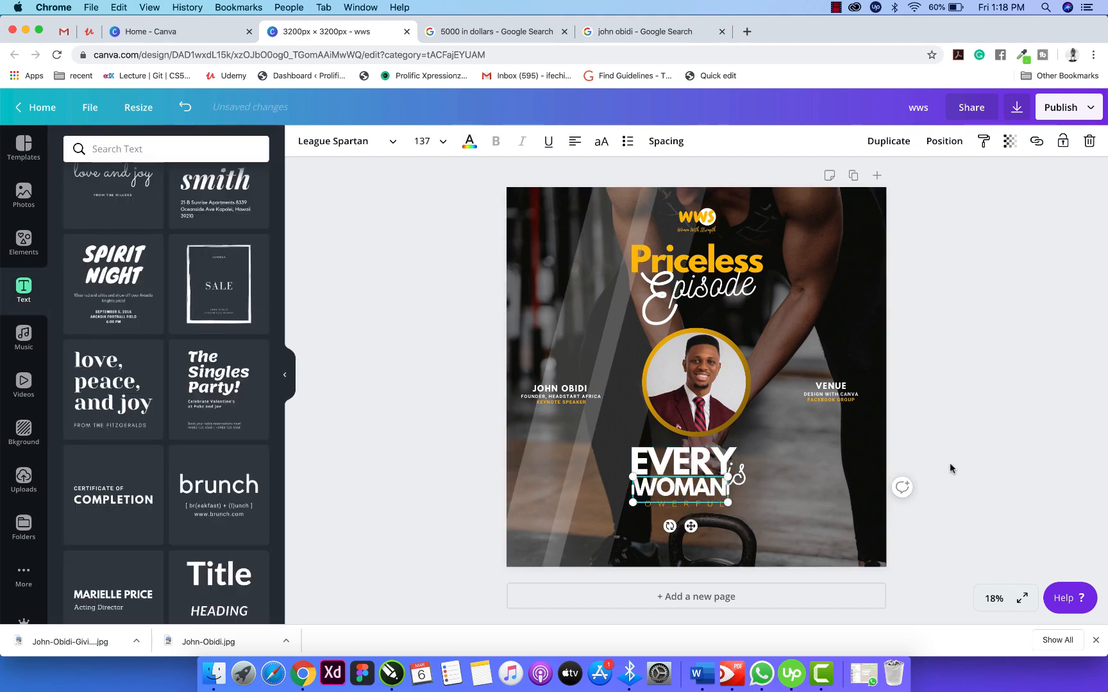
Colour the script 'is' with the yellow document swatch and enlarge it to size 344.
click(736, 473)
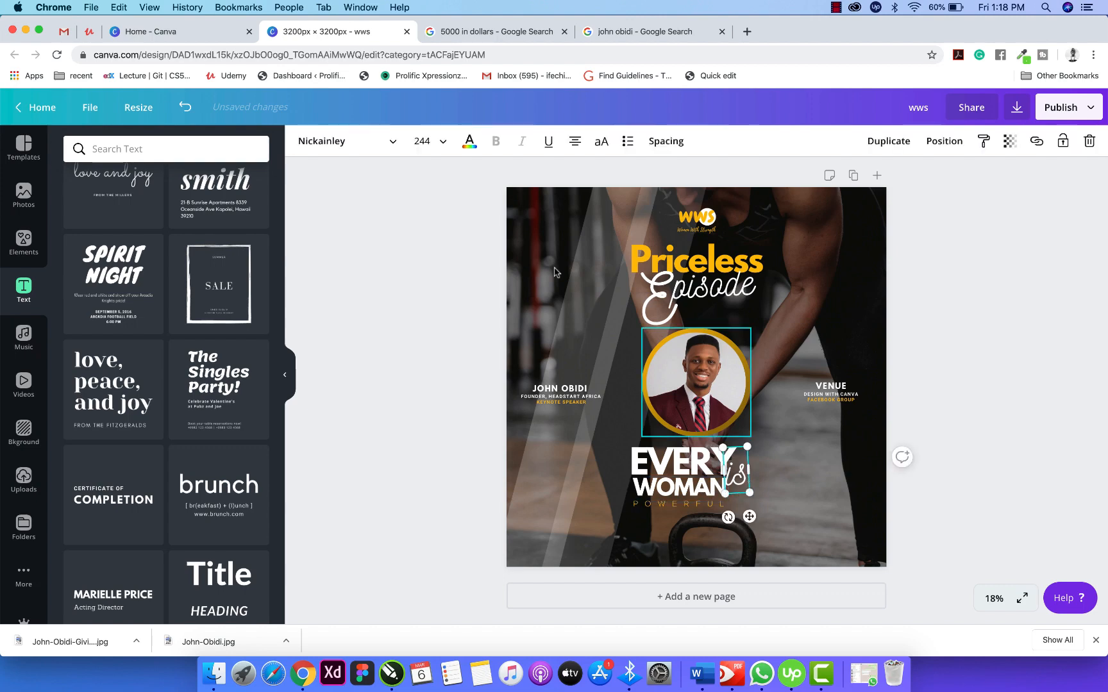
click(469, 143)
click(113, 273)
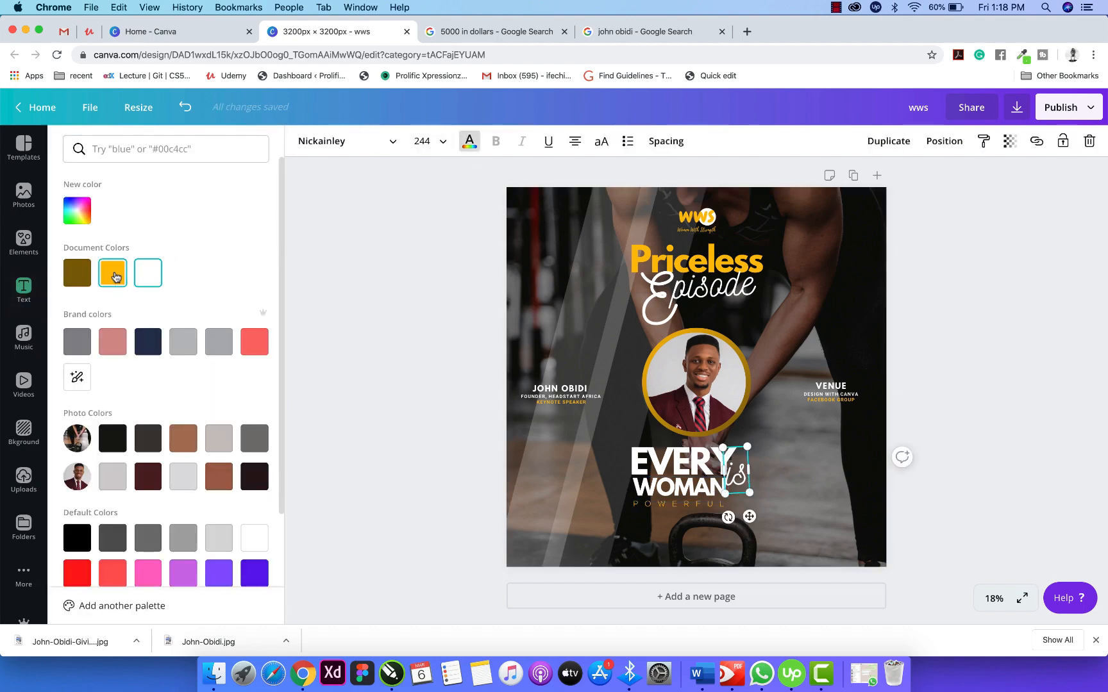
click(377, 323)
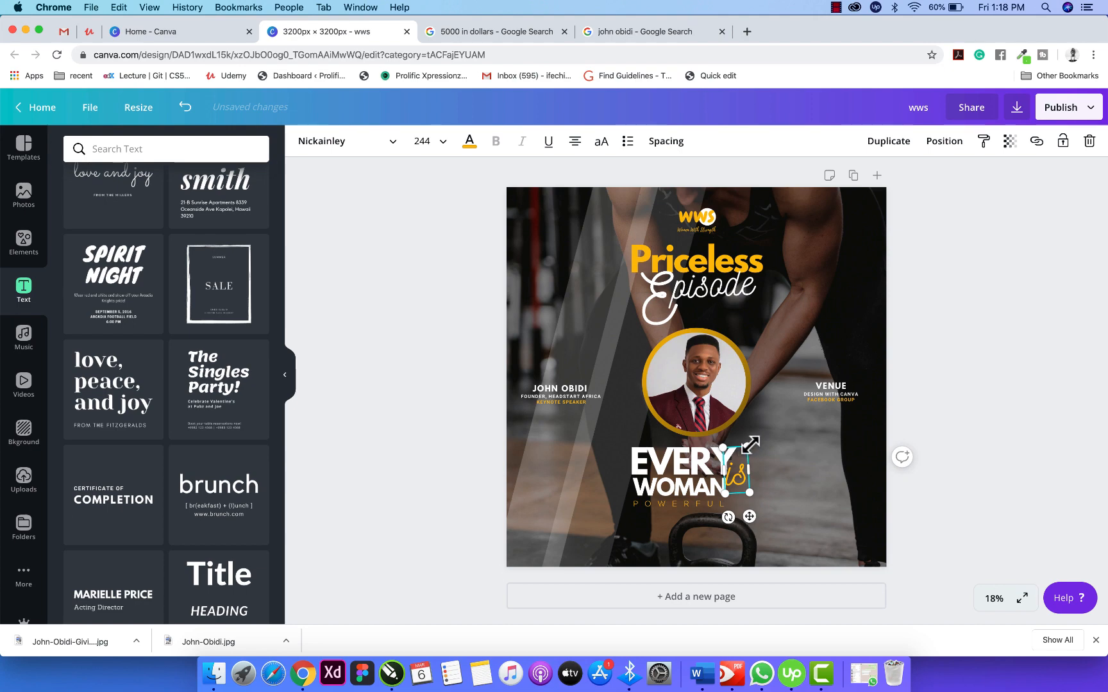
drag(750, 444, 759, 440)
click(956, 484)
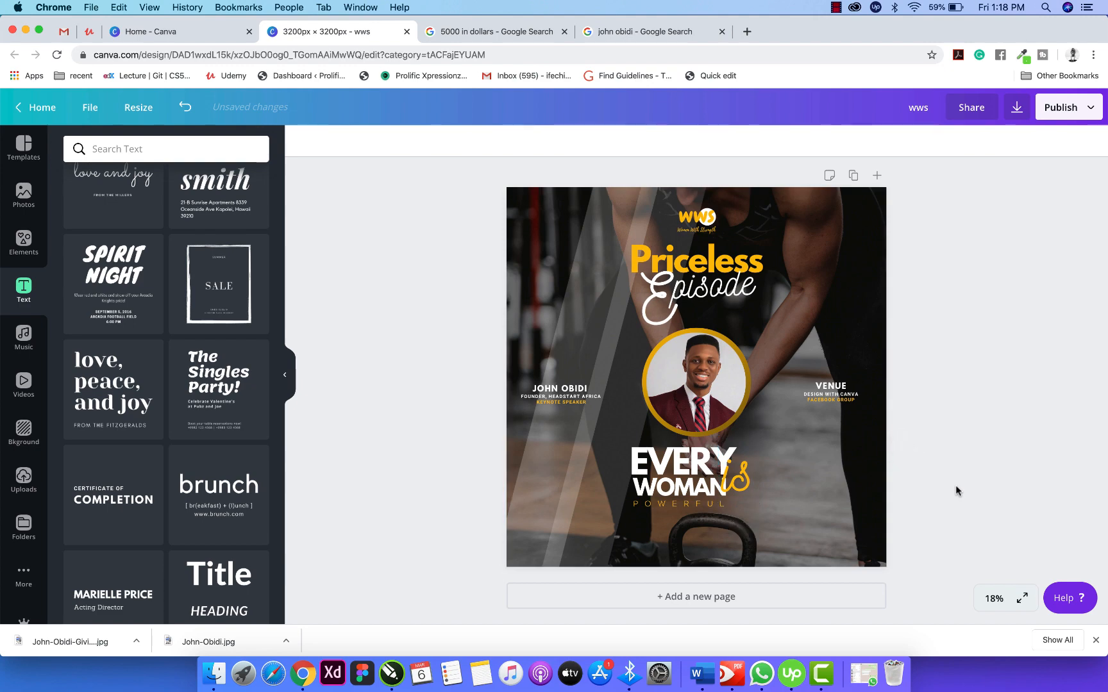
Group POWERFUL, EVERY WOMAN and 'is' together and shift the tagline slightly left.
click(656, 511)
shift+click(660, 466)
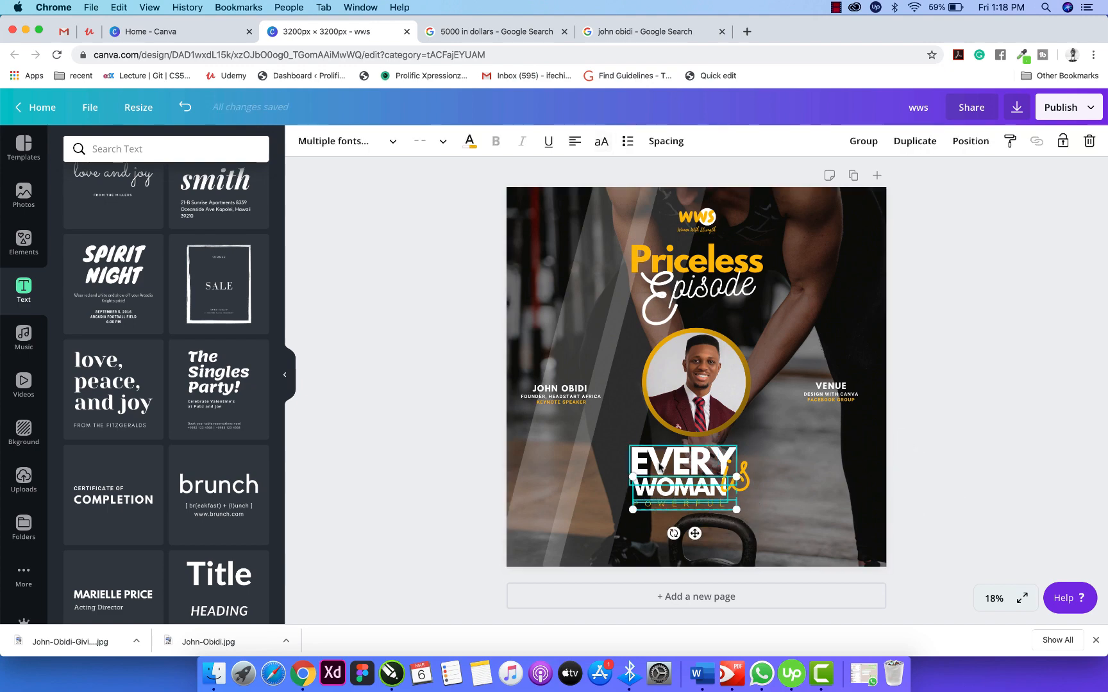
shift+click(743, 480)
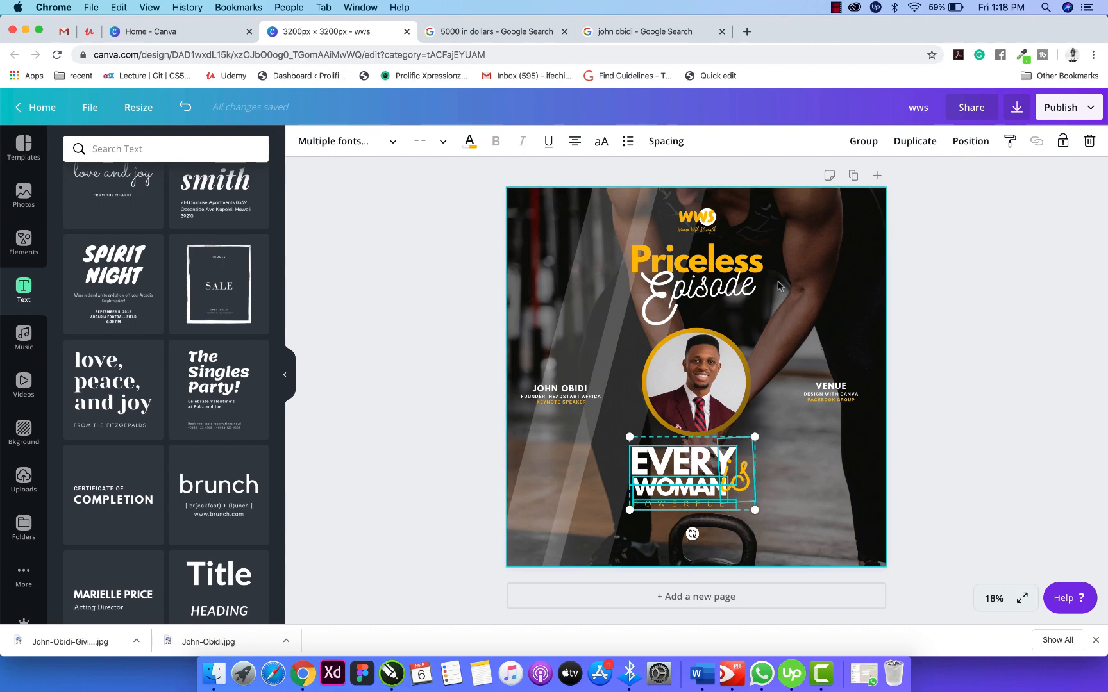
click(864, 141)
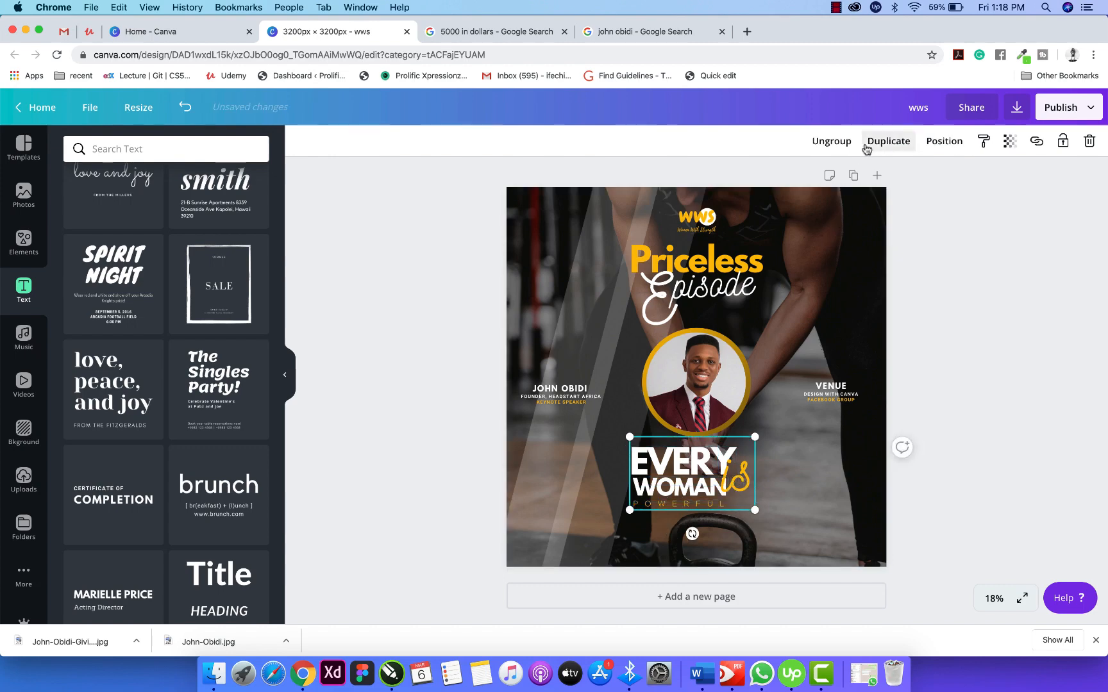
drag(684, 470, 701, 487)
click(943, 443)
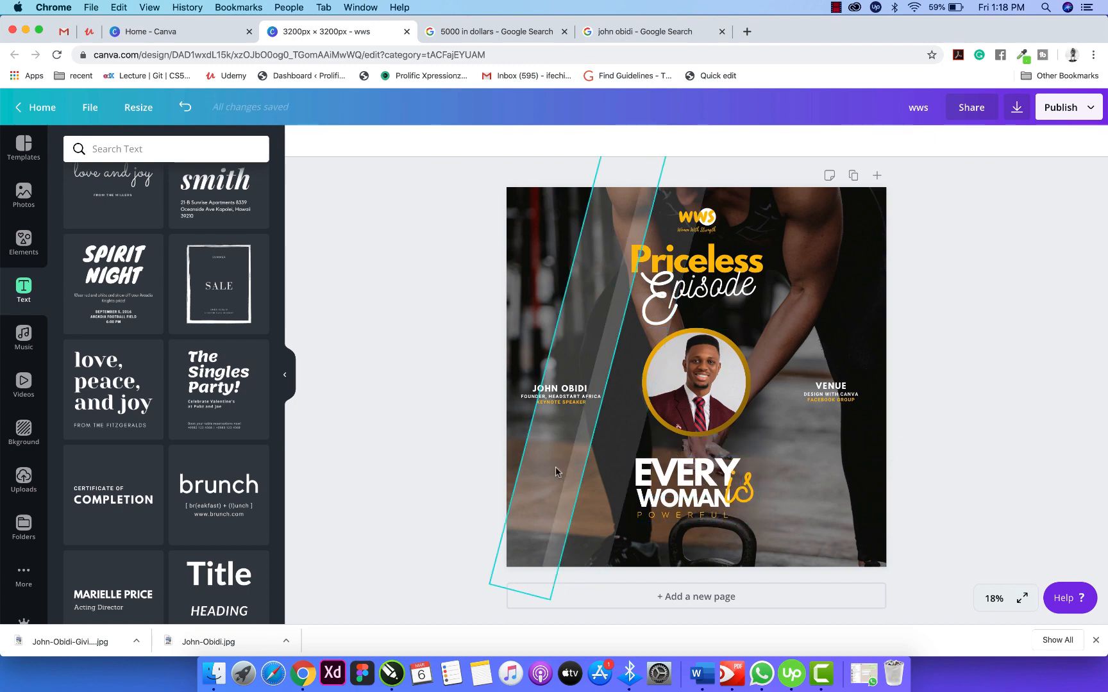
drag(631, 489, 601, 479)
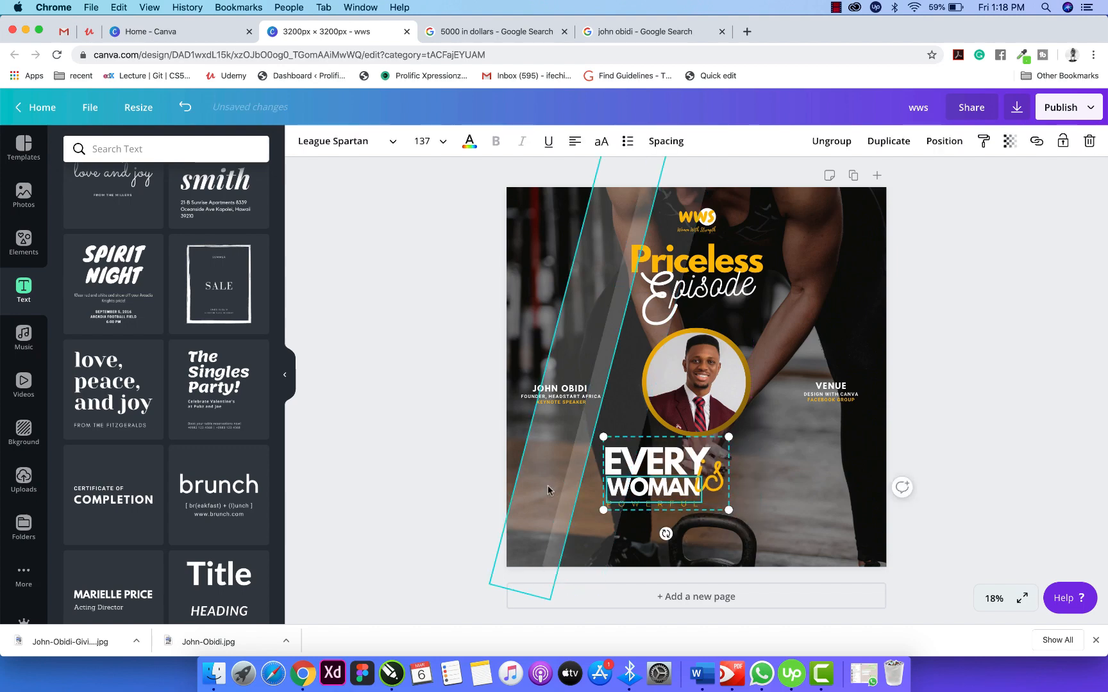
click(445, 423)
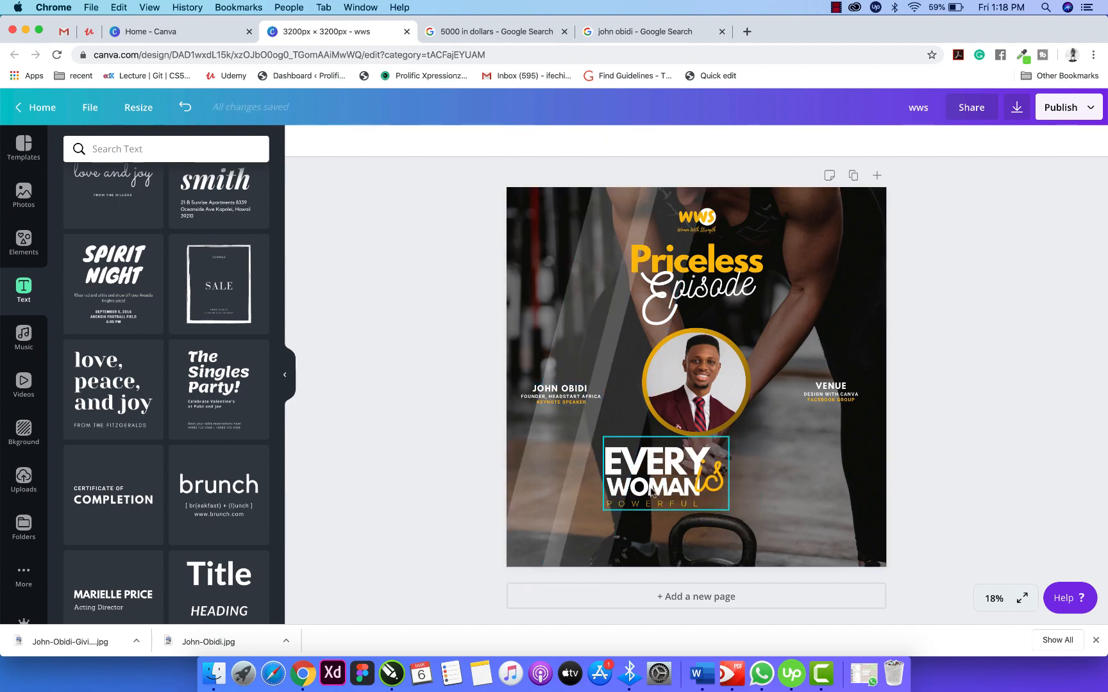
Undo the tagline's last move and ungroup its texts.
key(super+z)
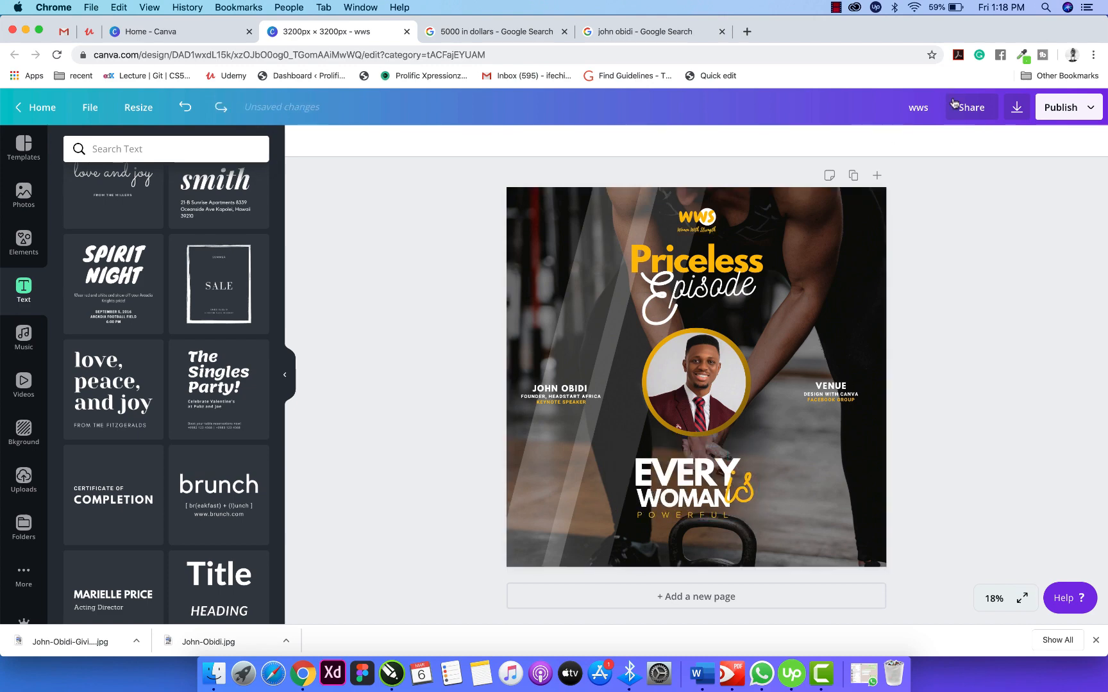
click(707, 478)
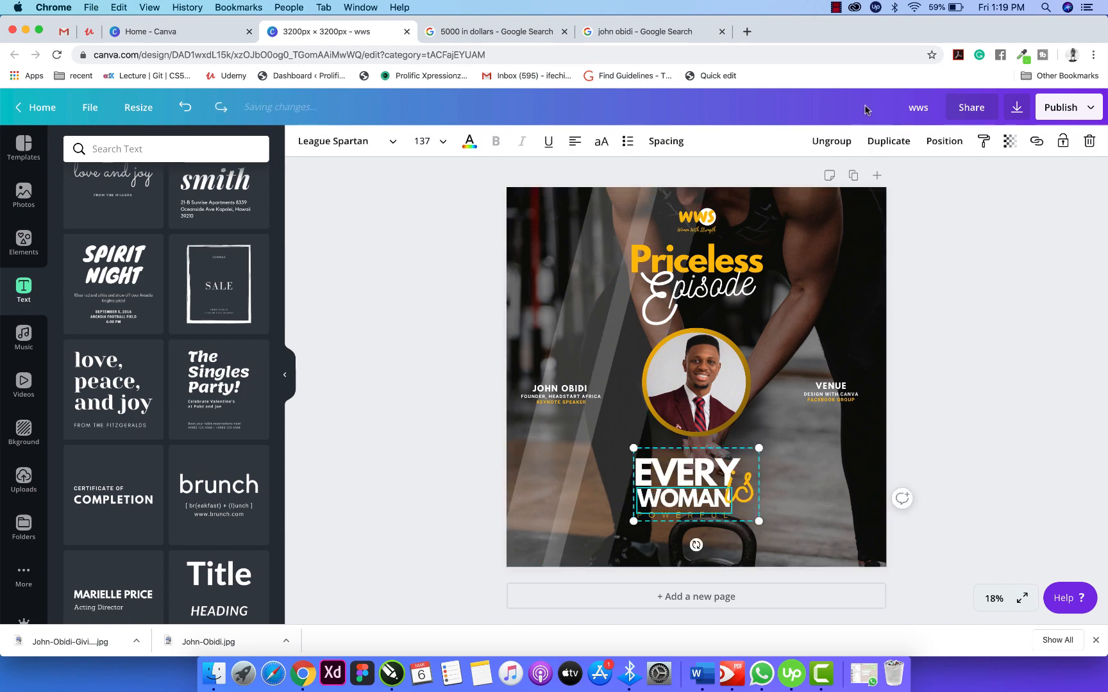
click(831, 141)
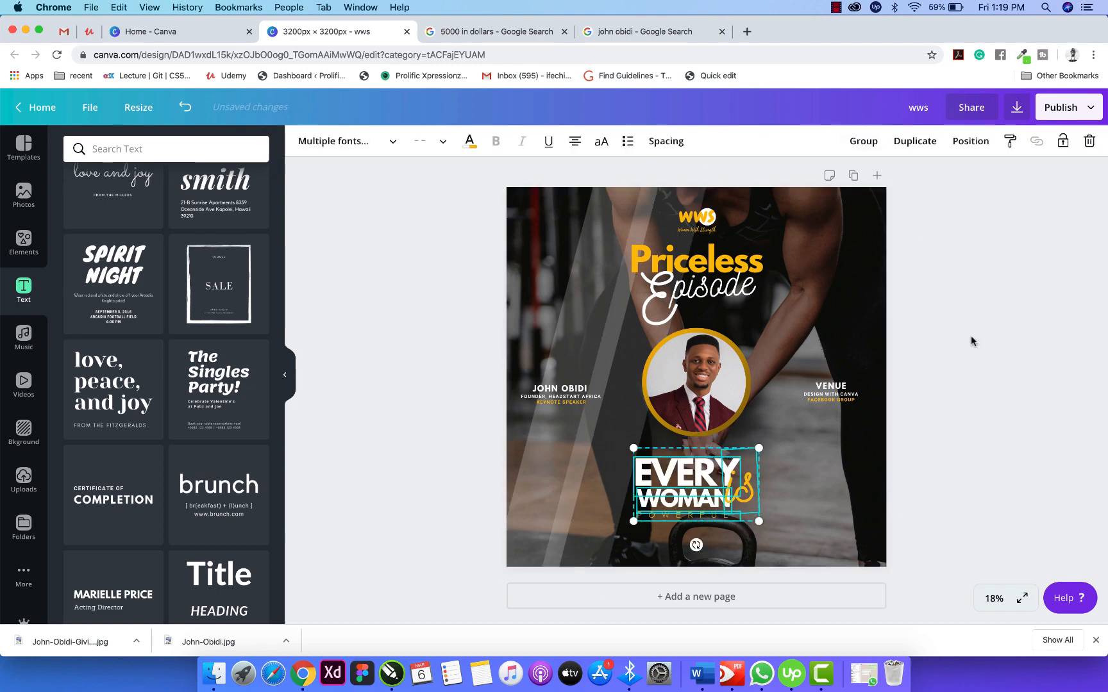
Copy POWERFUL as a THEME: label, narrow it, and rotate it vertical left of EVERY WOMAN.
click(655, 517)
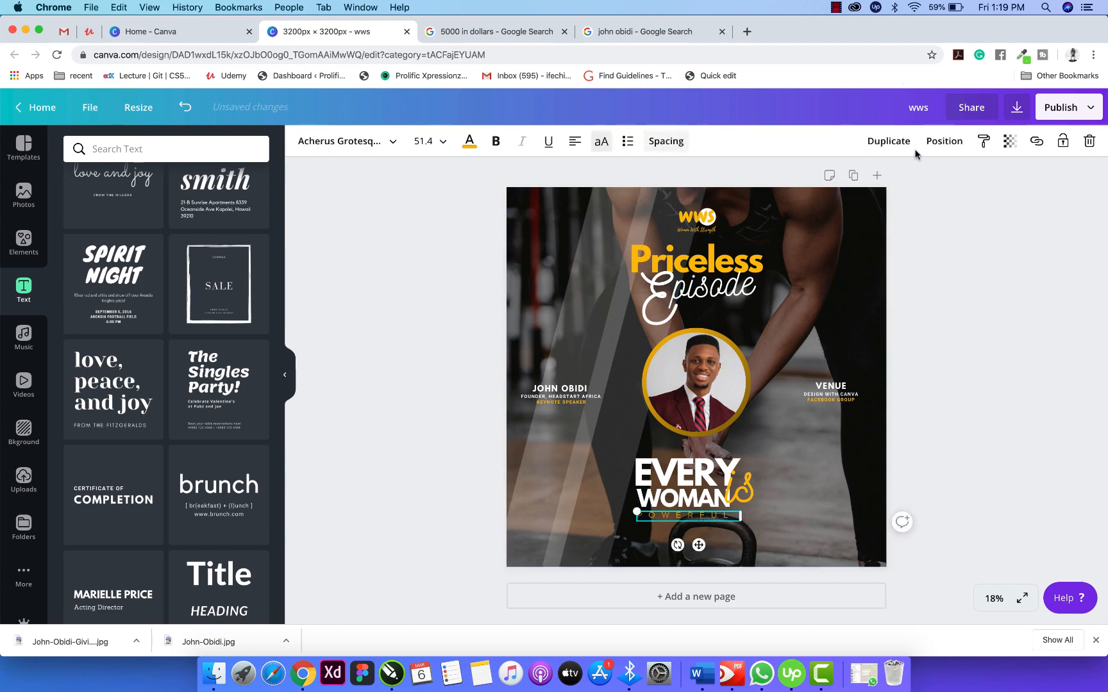
drag(698, 545, 556, 470)
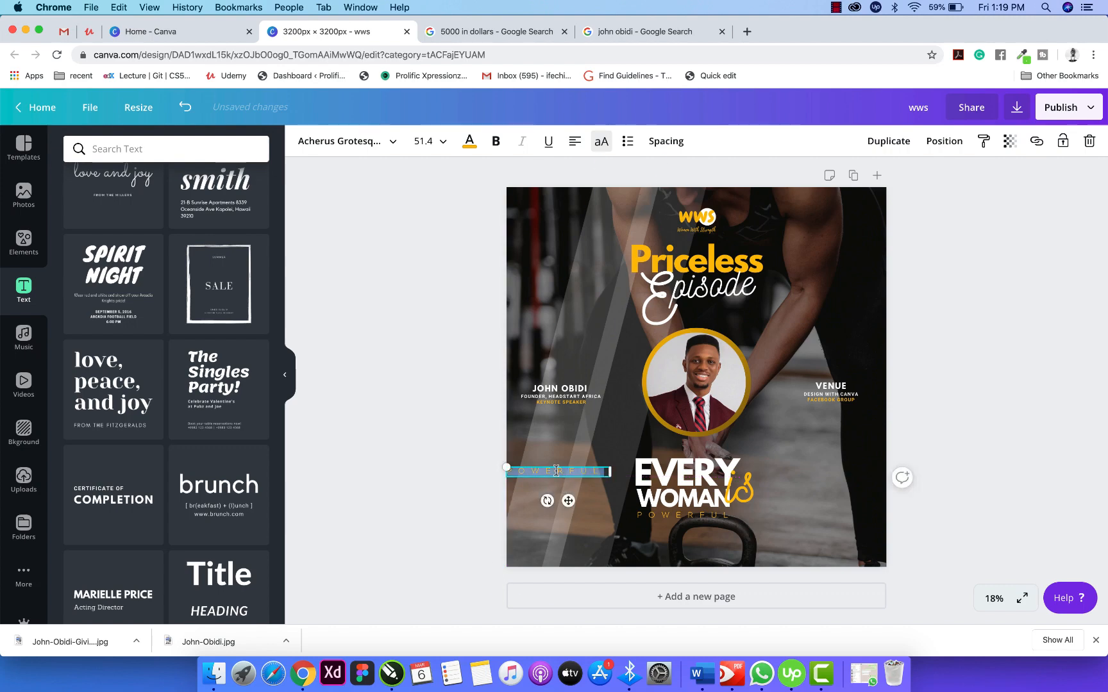
text(HEME:)
drag(609, 473, 574, 478)
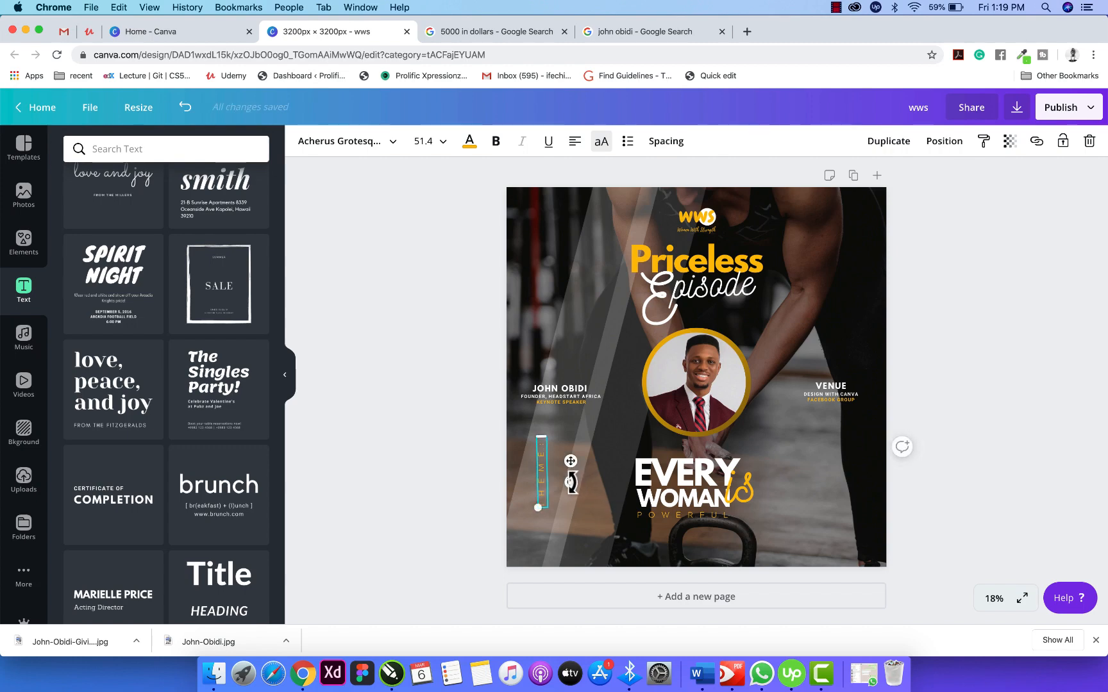
drag(571, 481, 655, 479)
click(1034, 445)
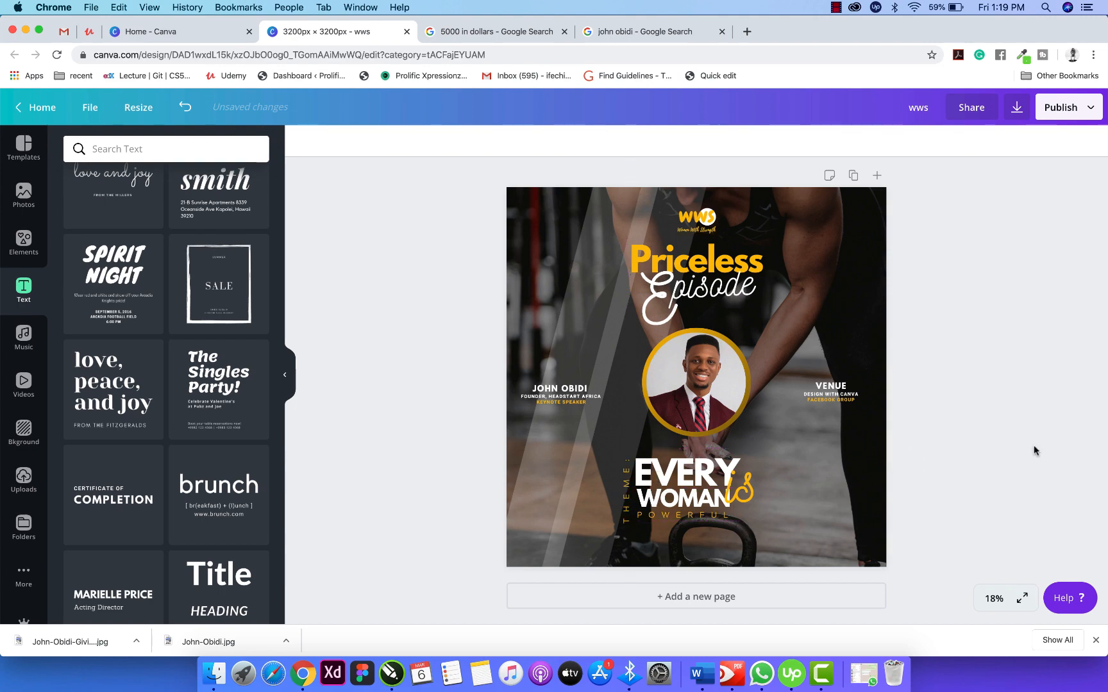
Scale the vertical THEME label down to about 33.8 along the left of EVERY WOMAN.
click(627, 515)
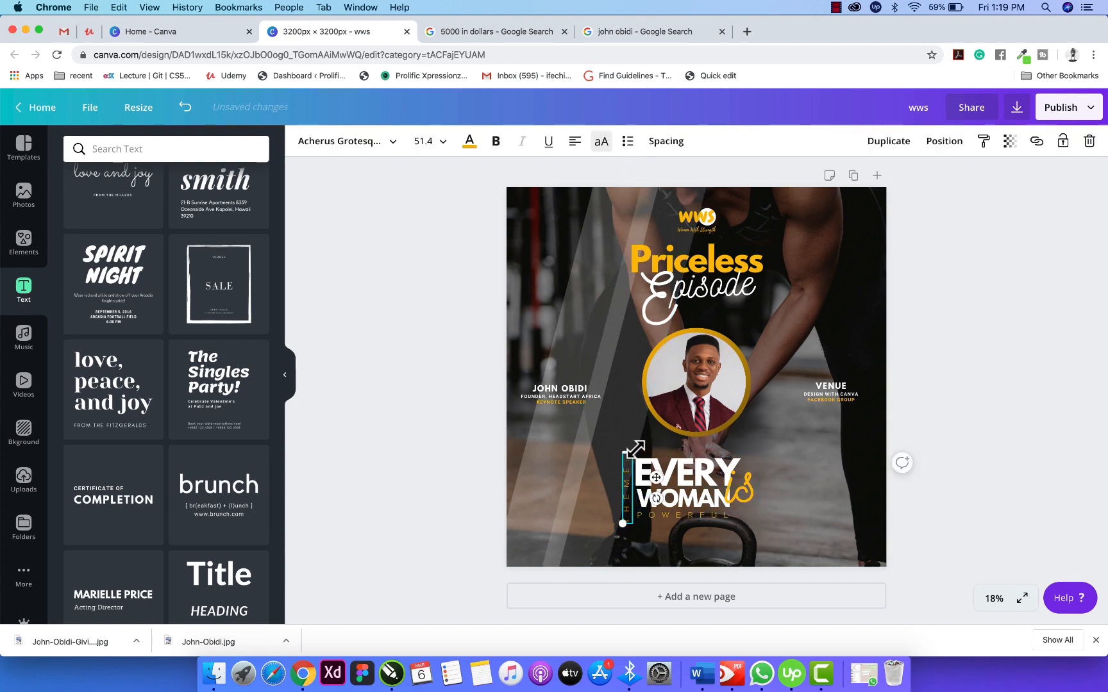
drag(636, 450, 658, 476)
drag(625, 516, 627, 501)
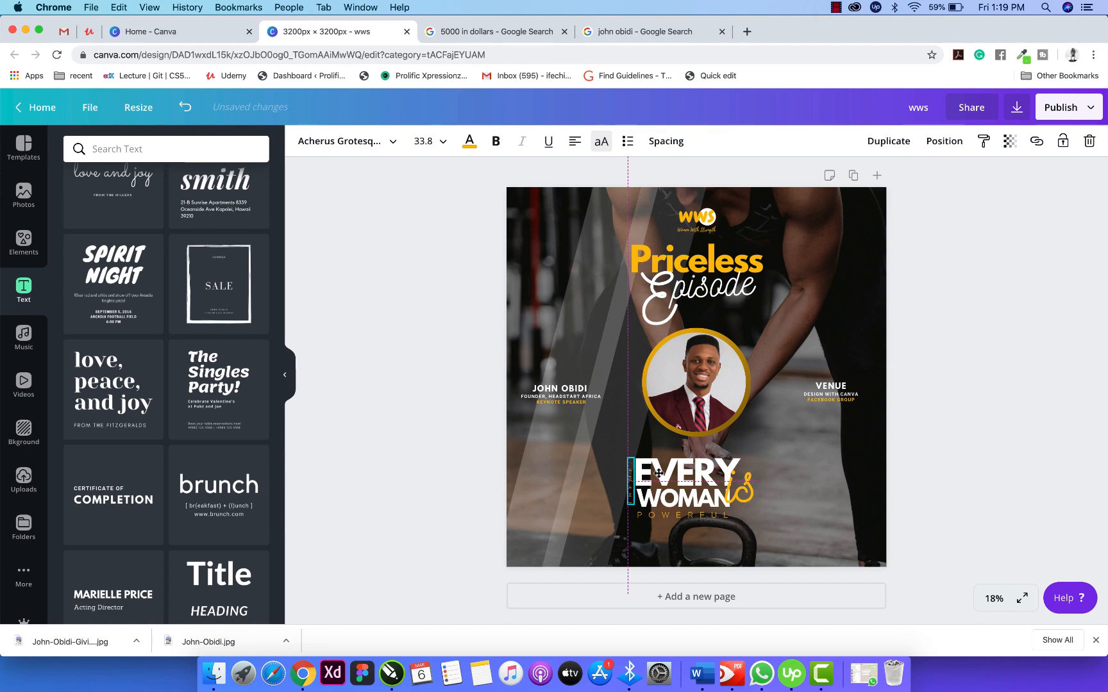
click(926, 438)
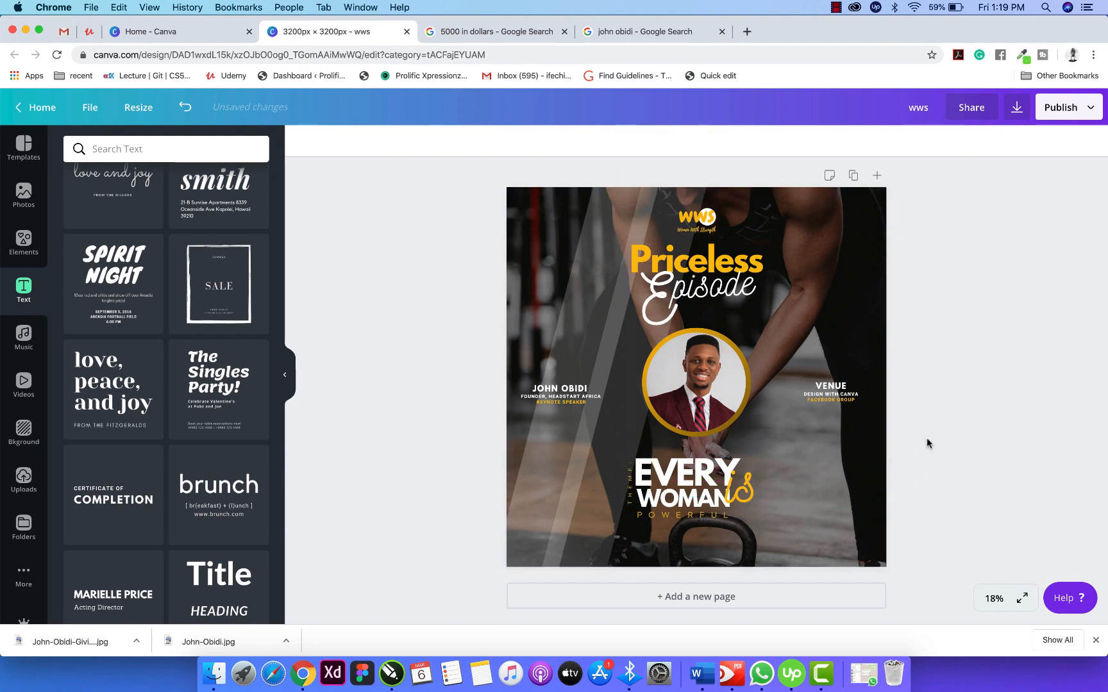
click(631, 486)
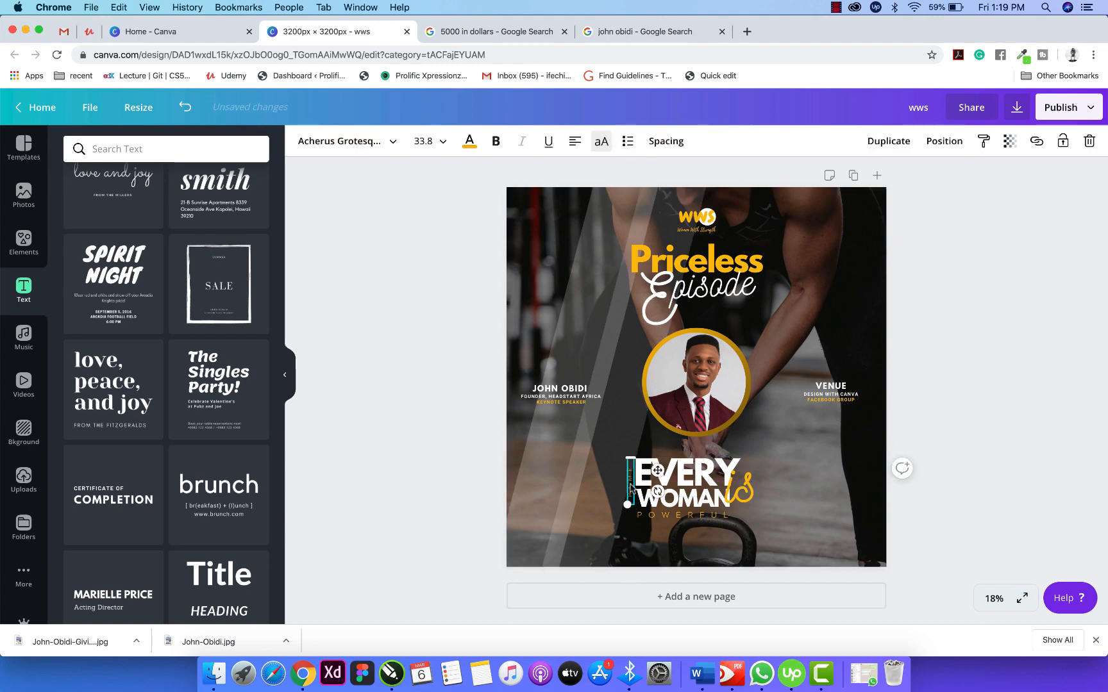
click(933, 405)
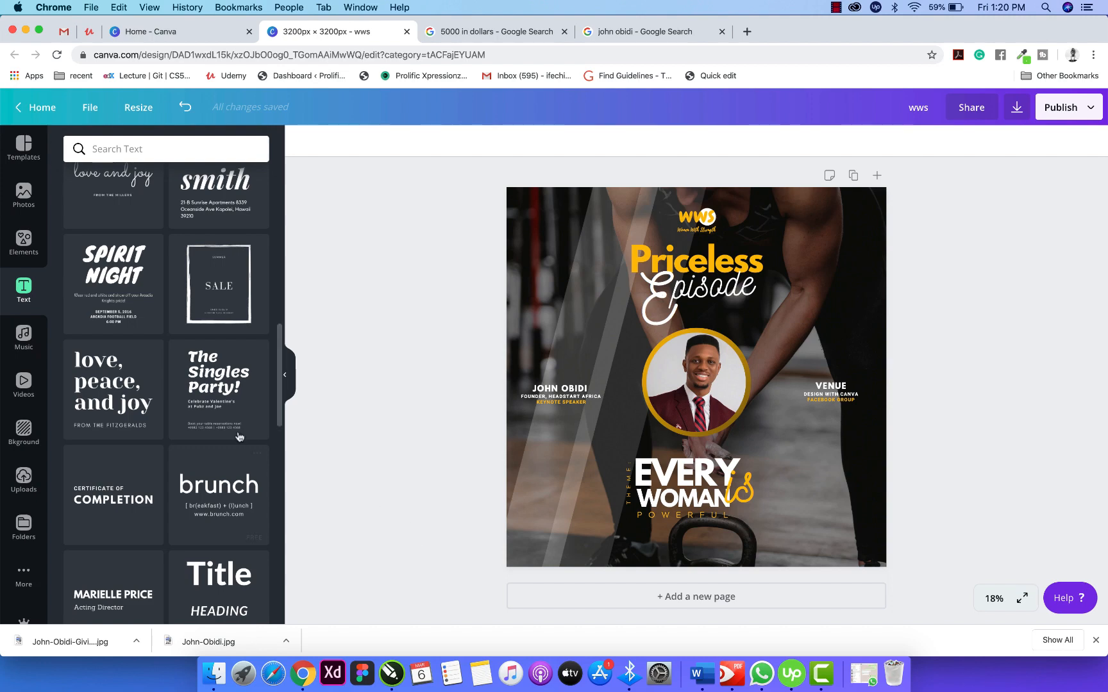
Scroll through the Text panel's font combination templates.
scroll(156, 262, up, 5)
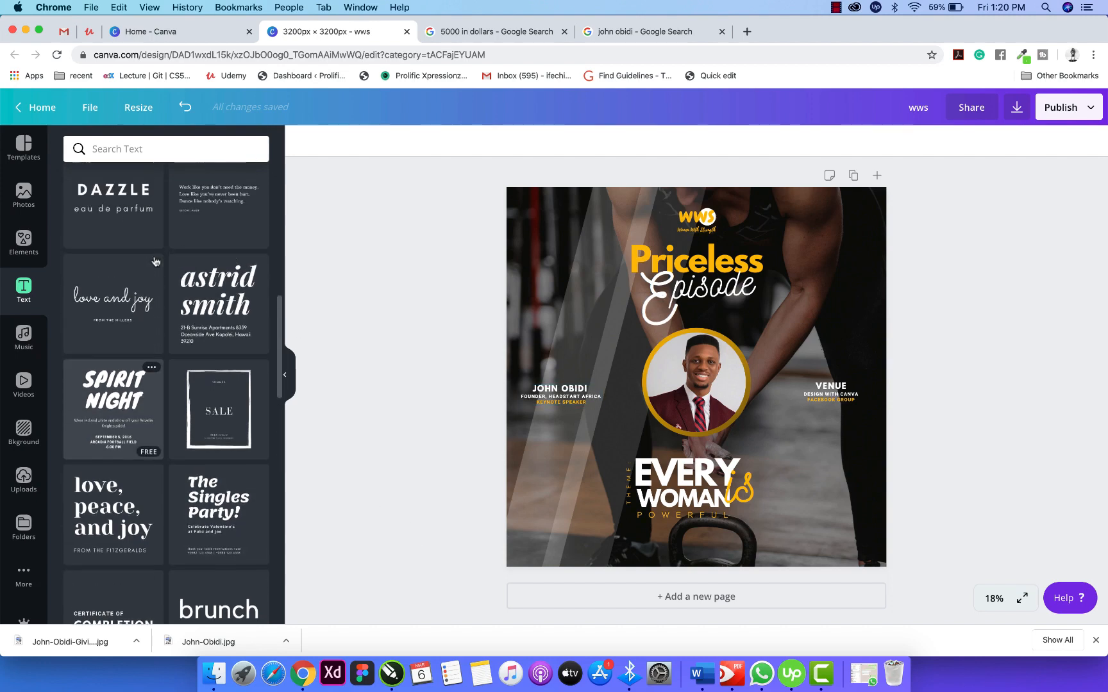
scroll(214, 276, up, 10)
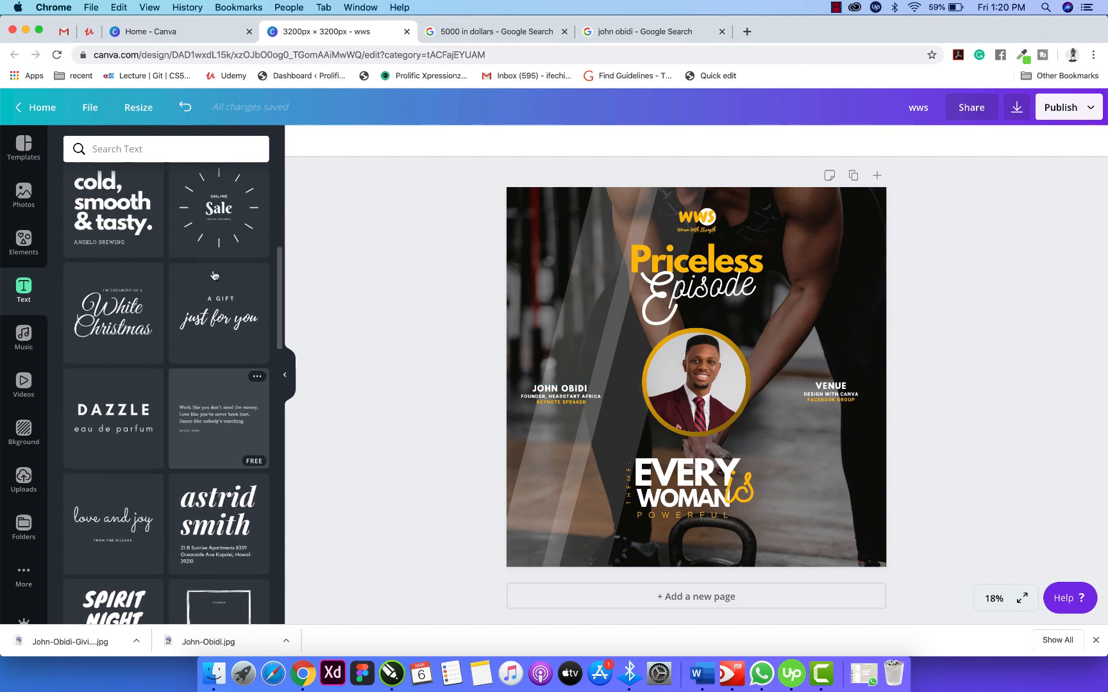
scroll(214, 276, up, 2)
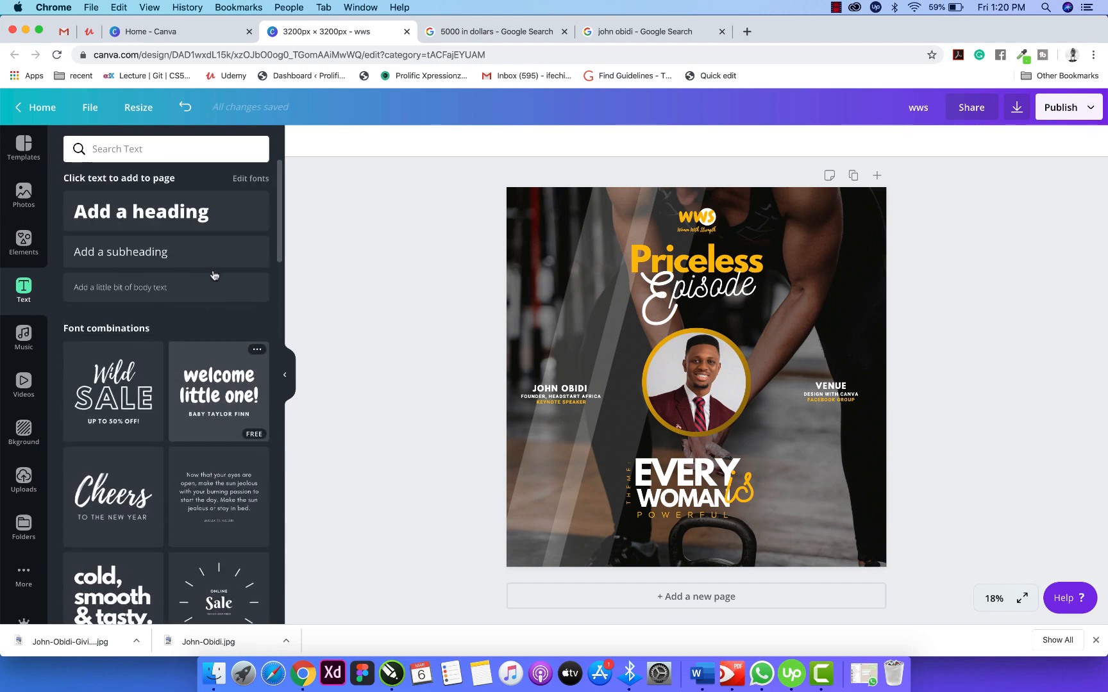
scroll(212, 282, down, 10)
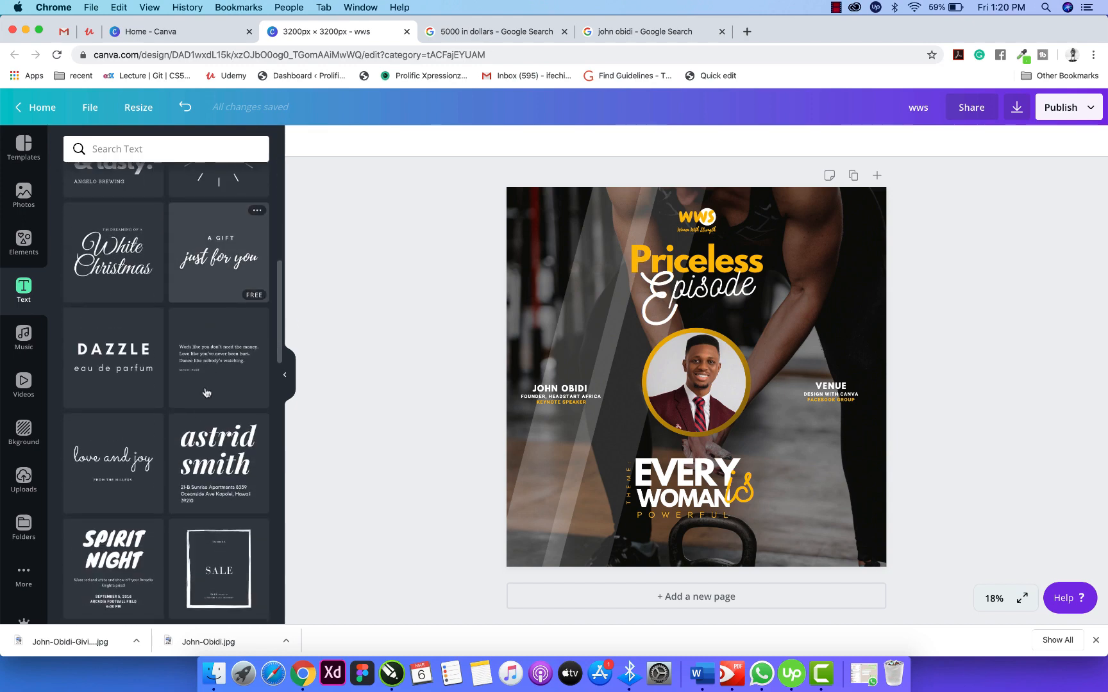
scroll(207, 393, down, 4)
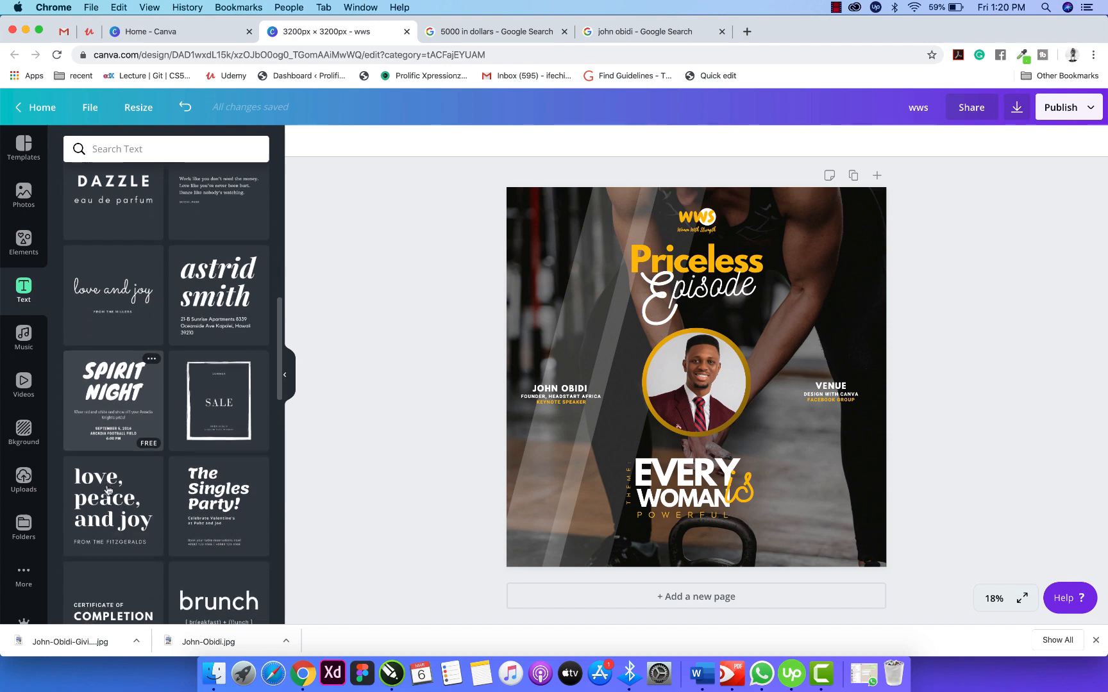
scroll(107, 491, down, 5)
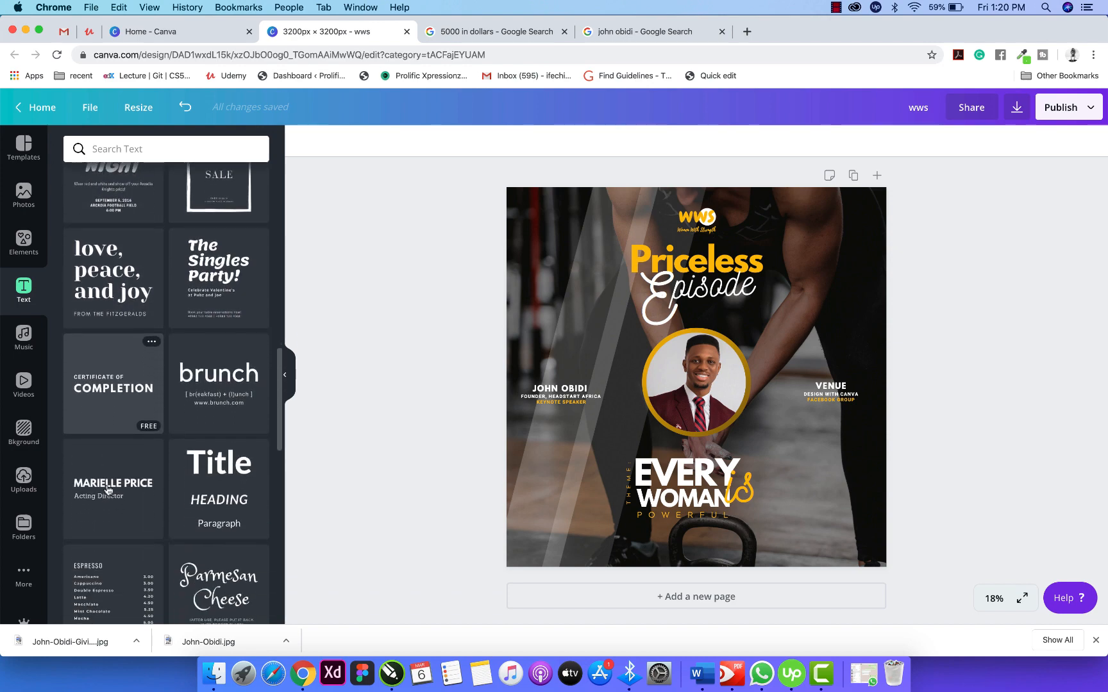
scroll(109, 481, down, 6)
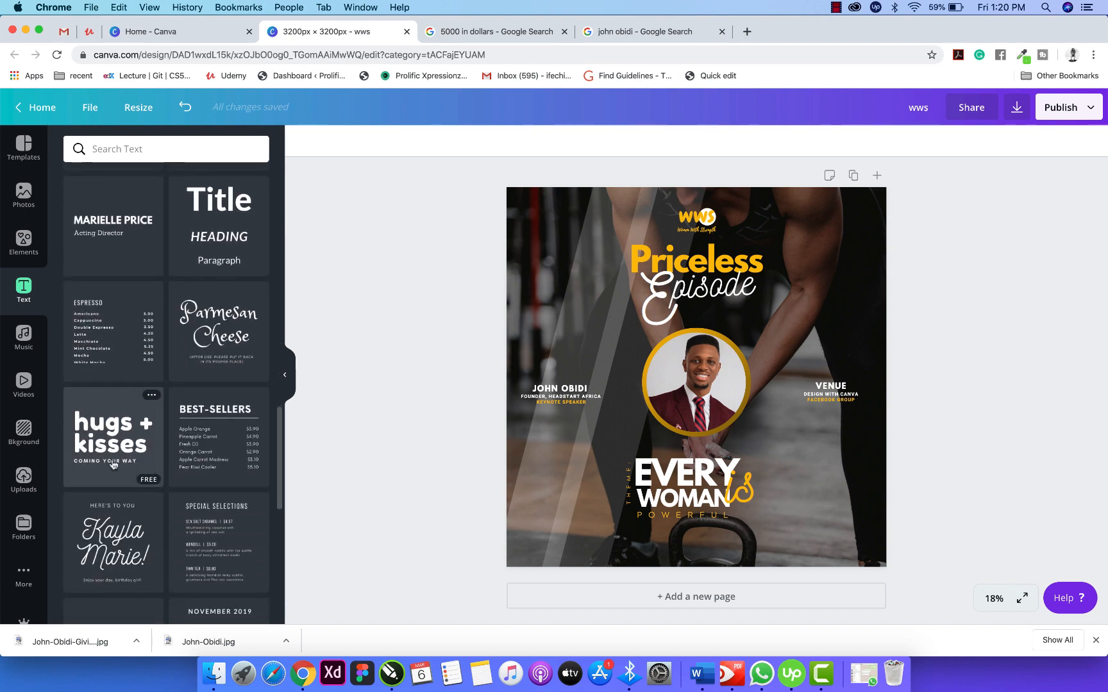
Check the speaker's search results in another browser tab, then scroll to the 'special brew just for you' template.
click(747, 32)
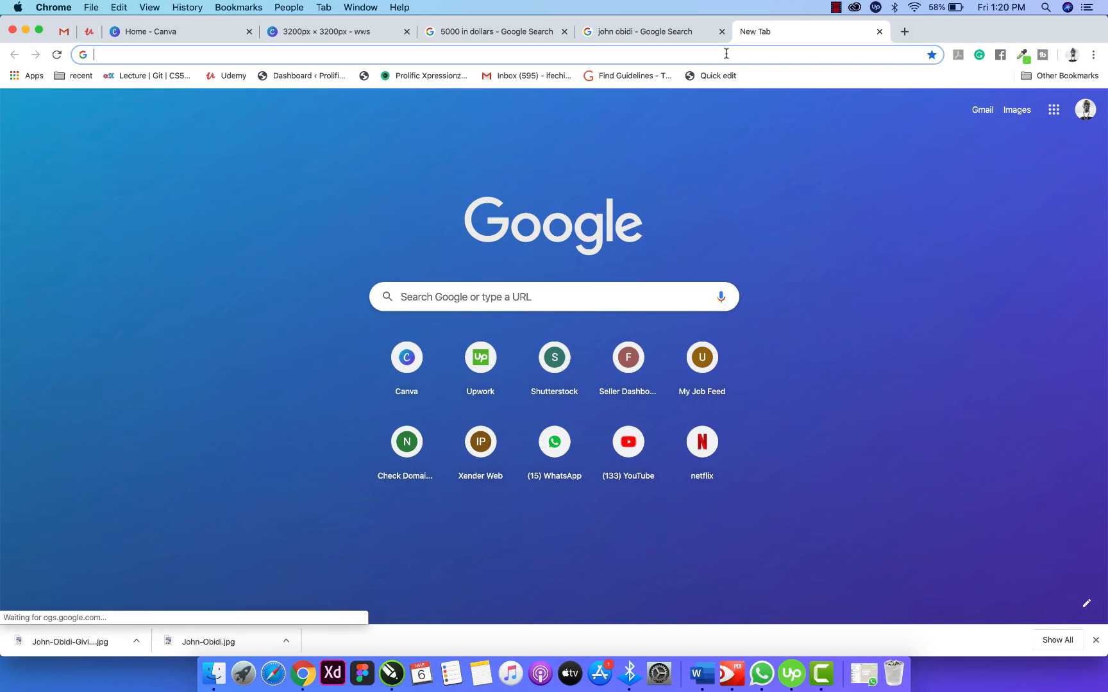
click(655, 35)
click(382, 31)
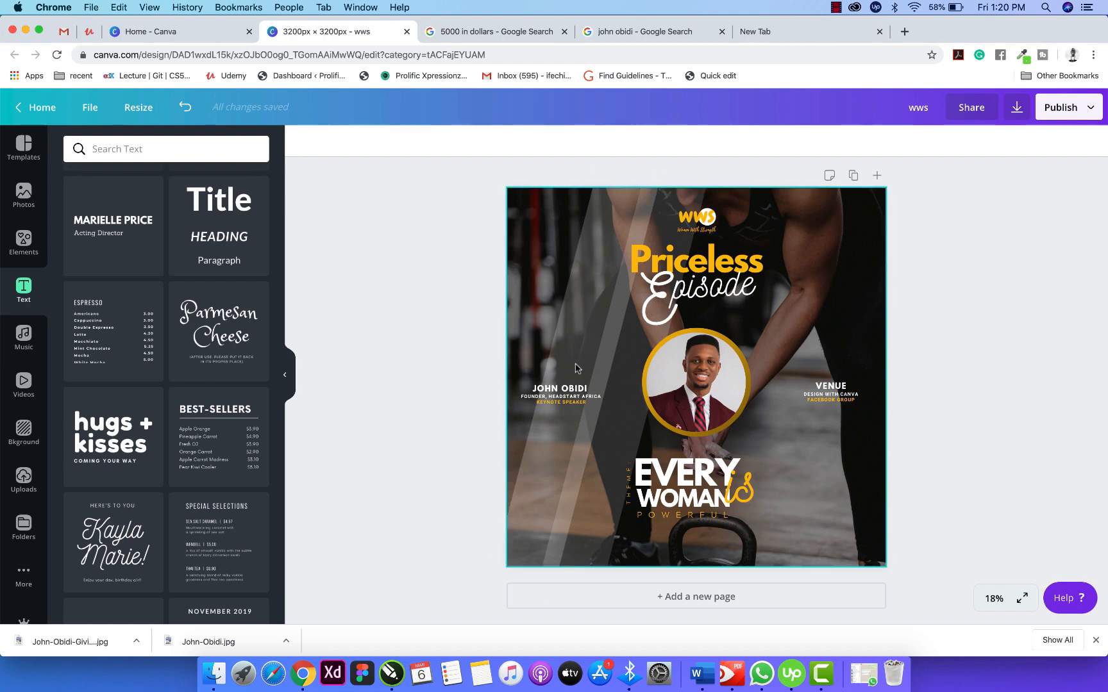
scroll(228, 460, down, 3)
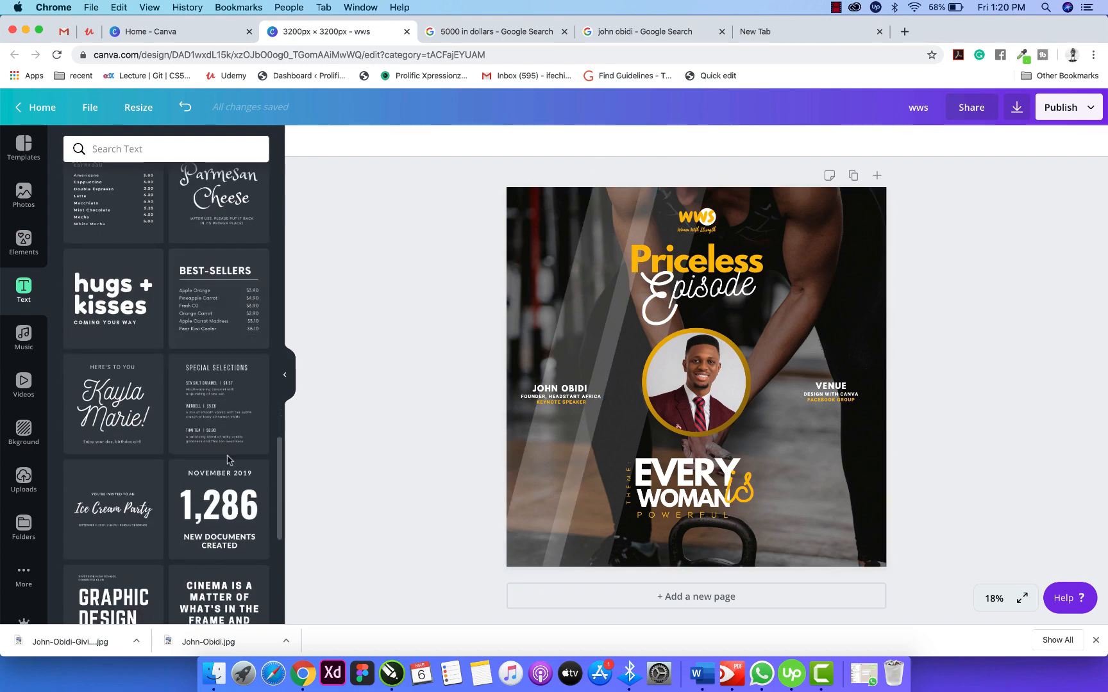
scroll(155, 533, down, 8)
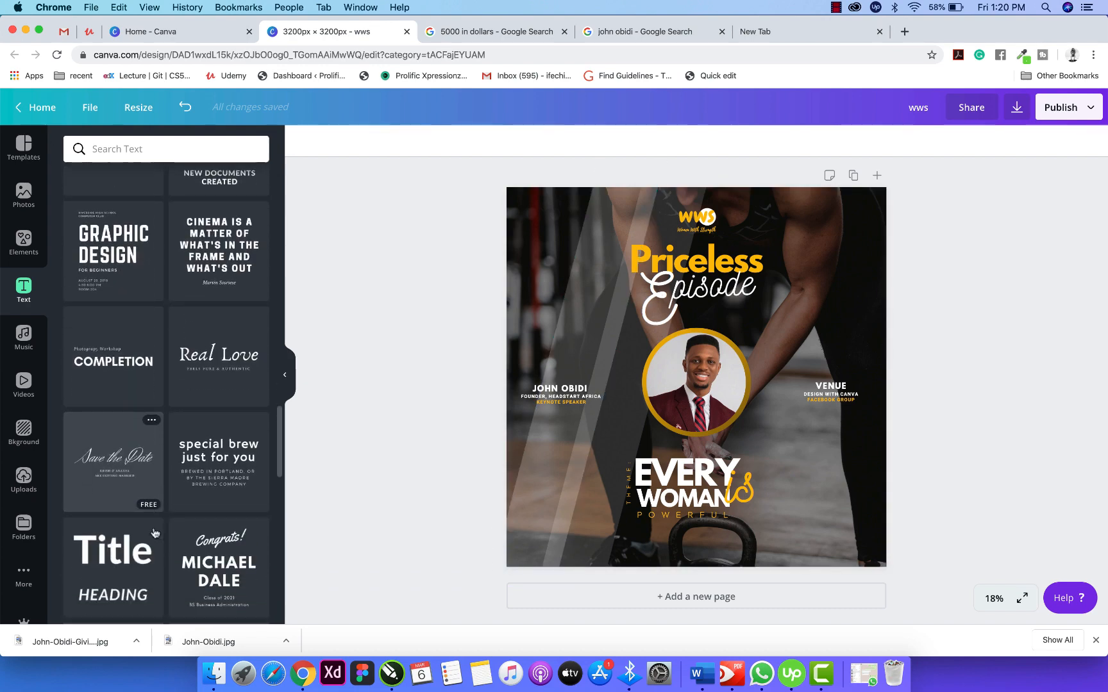
scroll(155, 533, down, 1)
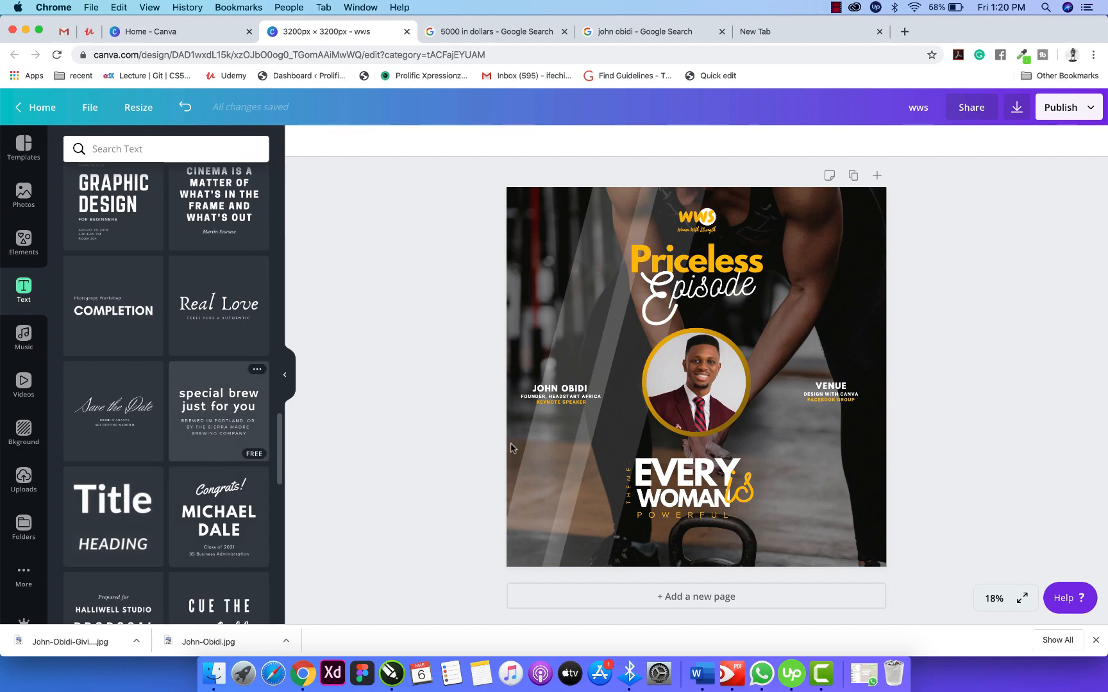
Add the 'special brew just for you' template, widen it, and move it to the bottom.
click(219, 410)
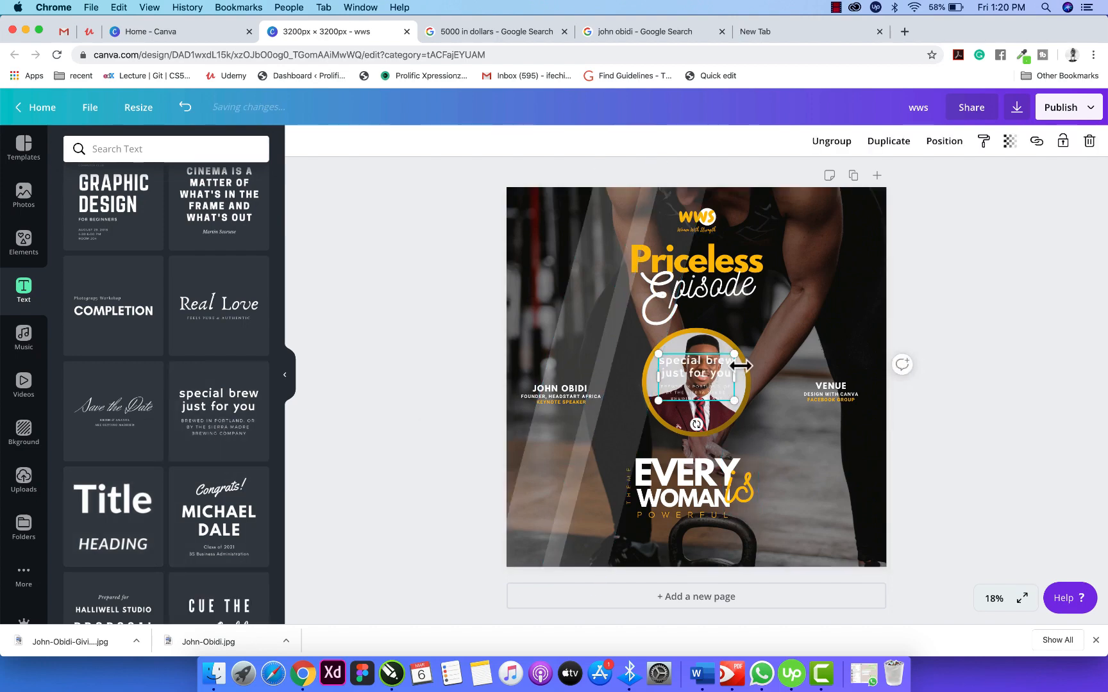
drag(734, 377, 703, 576)
drag(709, 577, 707, 577)
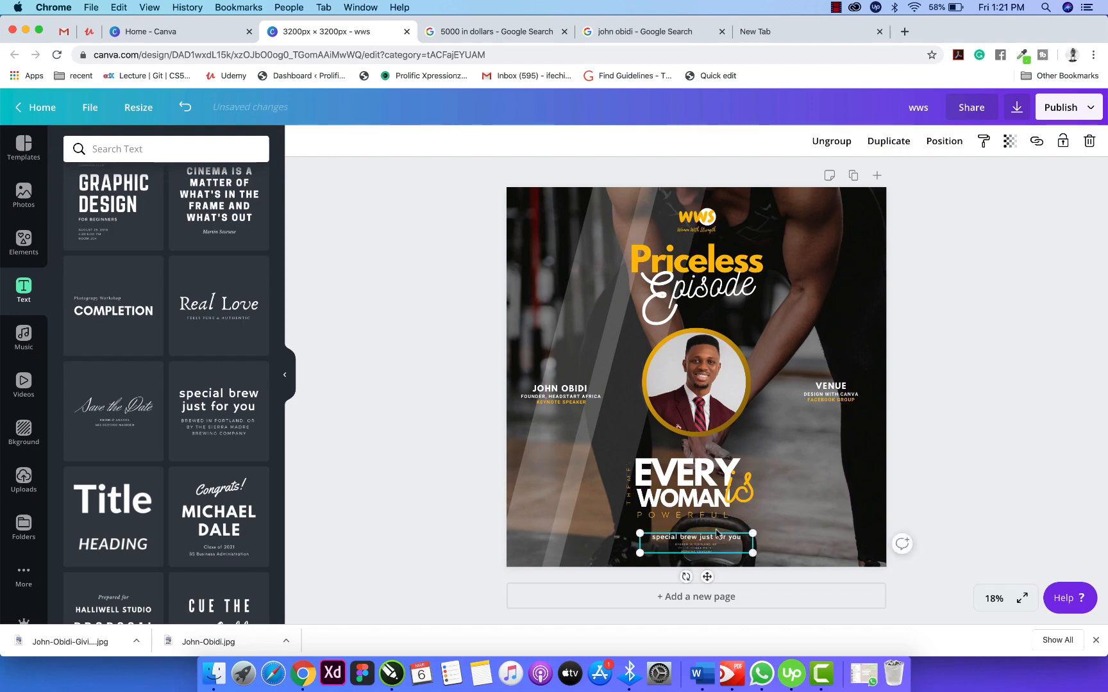
Group the POWERFUL, is and WOMAN lettering and nudge the group slightly.
click(705, 517)
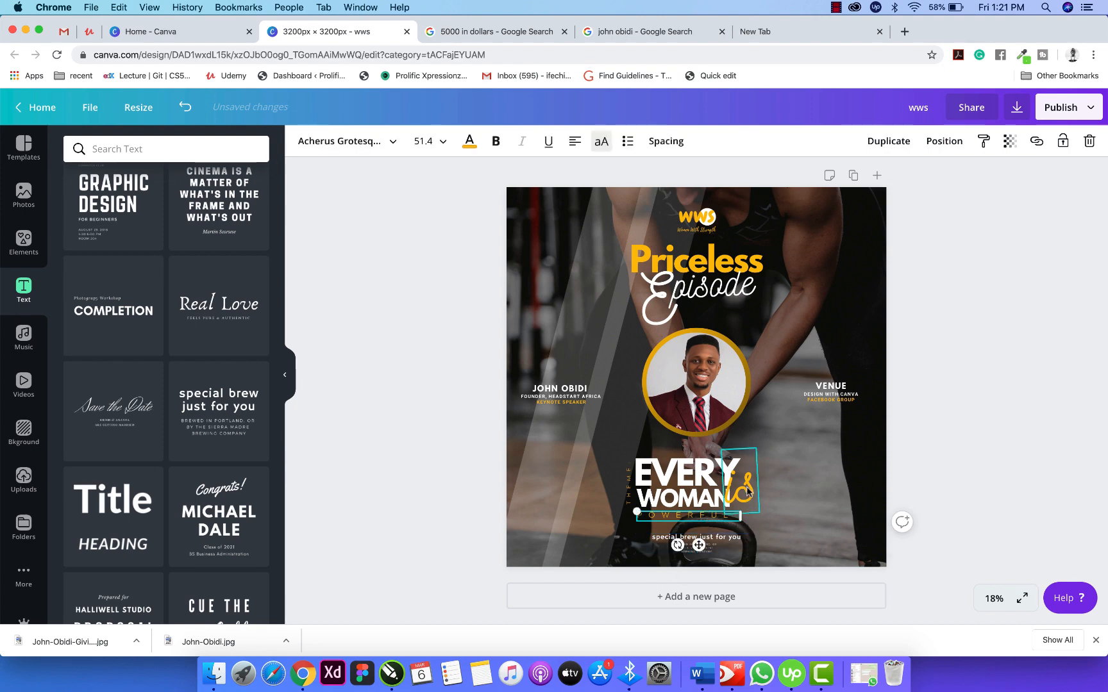
shift+click(747, 493)
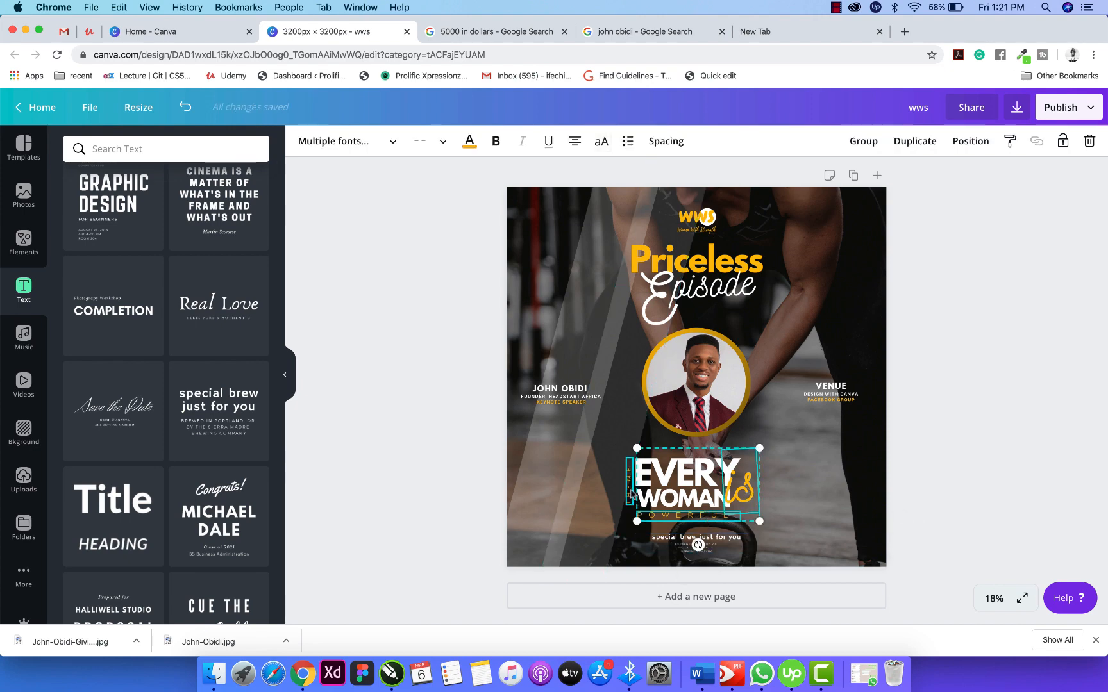
shift+click(670, 506)
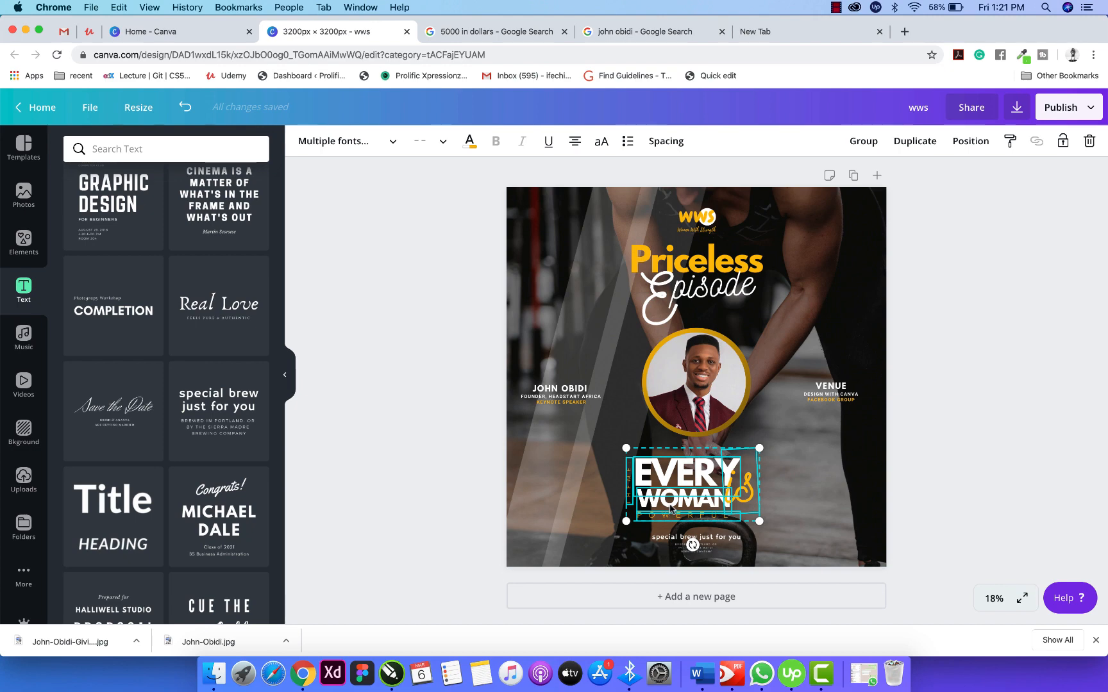
click(863, 141)
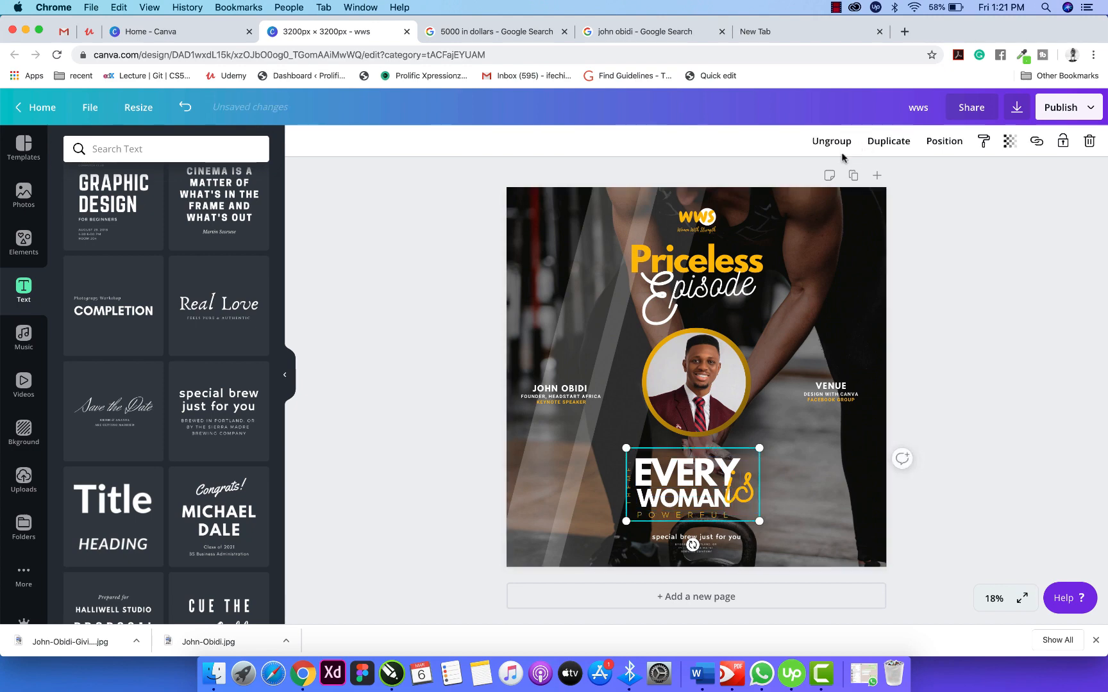
mouse_move(699, 502)
mouse_down()
mouse_move(718, 494)
mouse_move(705, 489)
mouse_up()
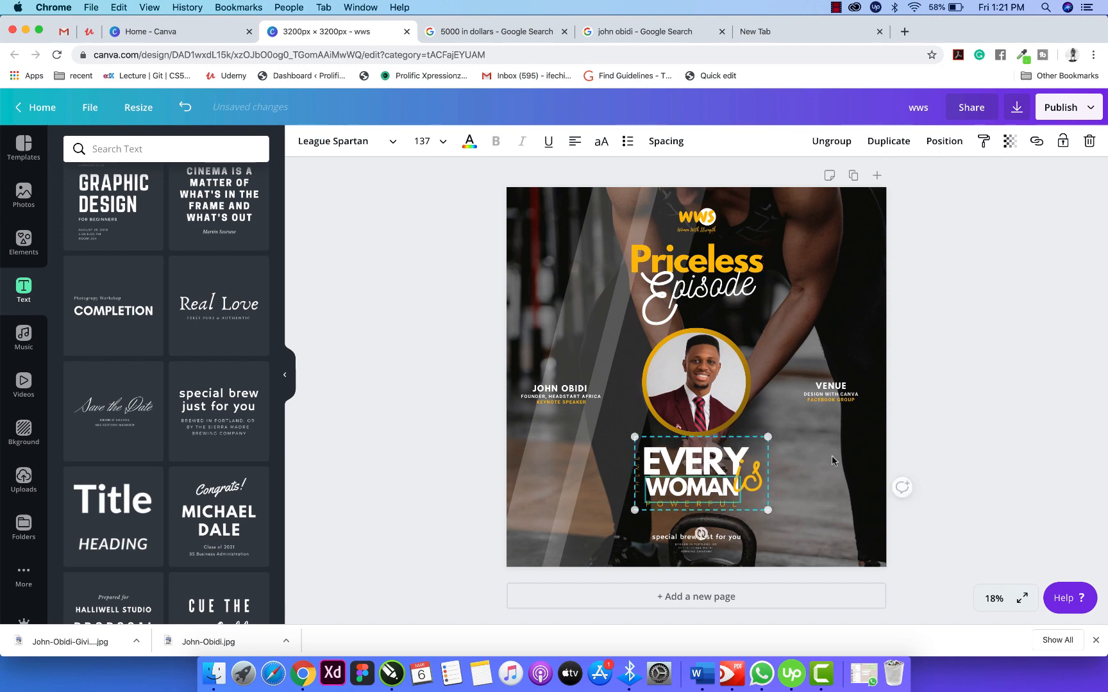
Remove the line breaks and extra space so the brewery subtitle fits on one line.
click(940, 441)
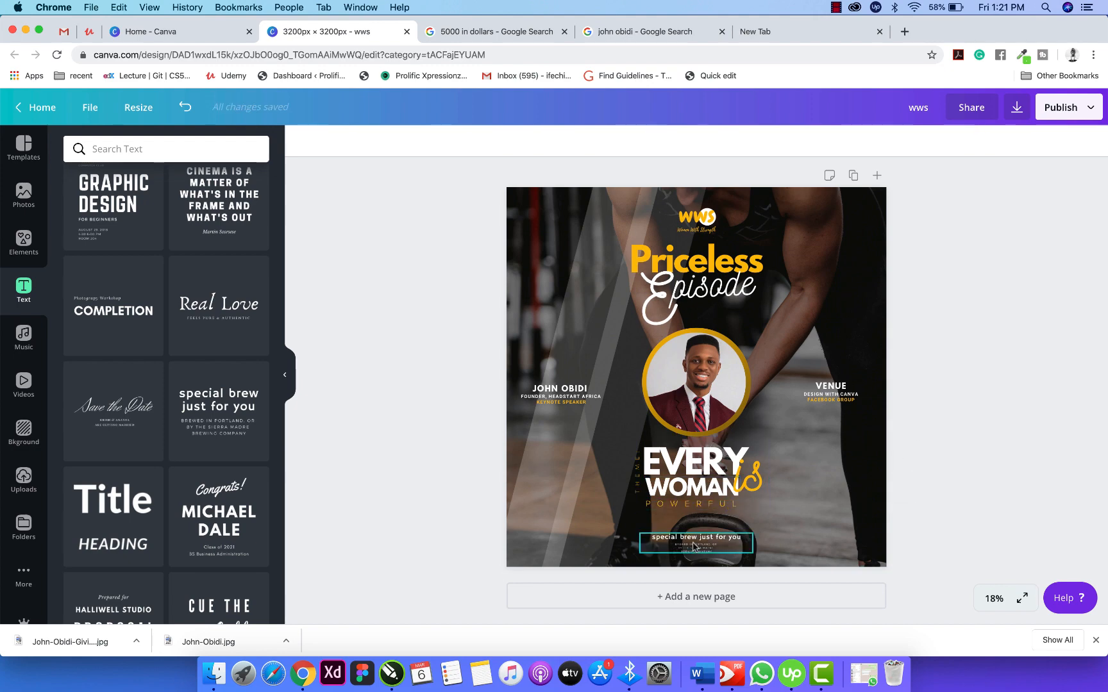
click(694, 546)
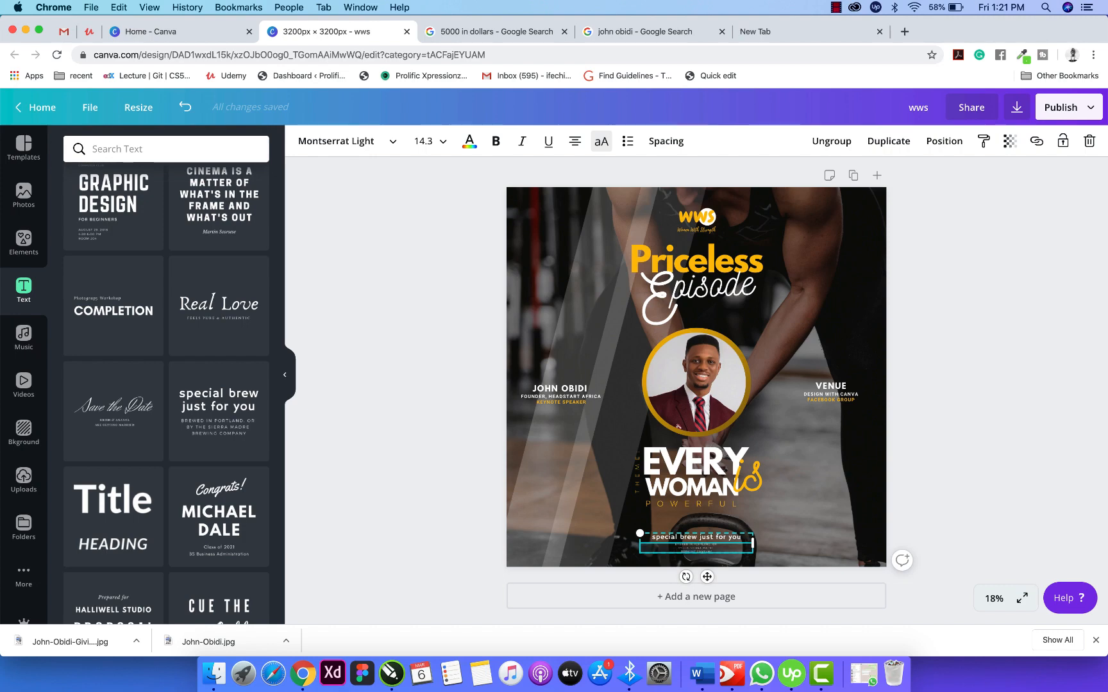
scroll(695, 546, down, 3)
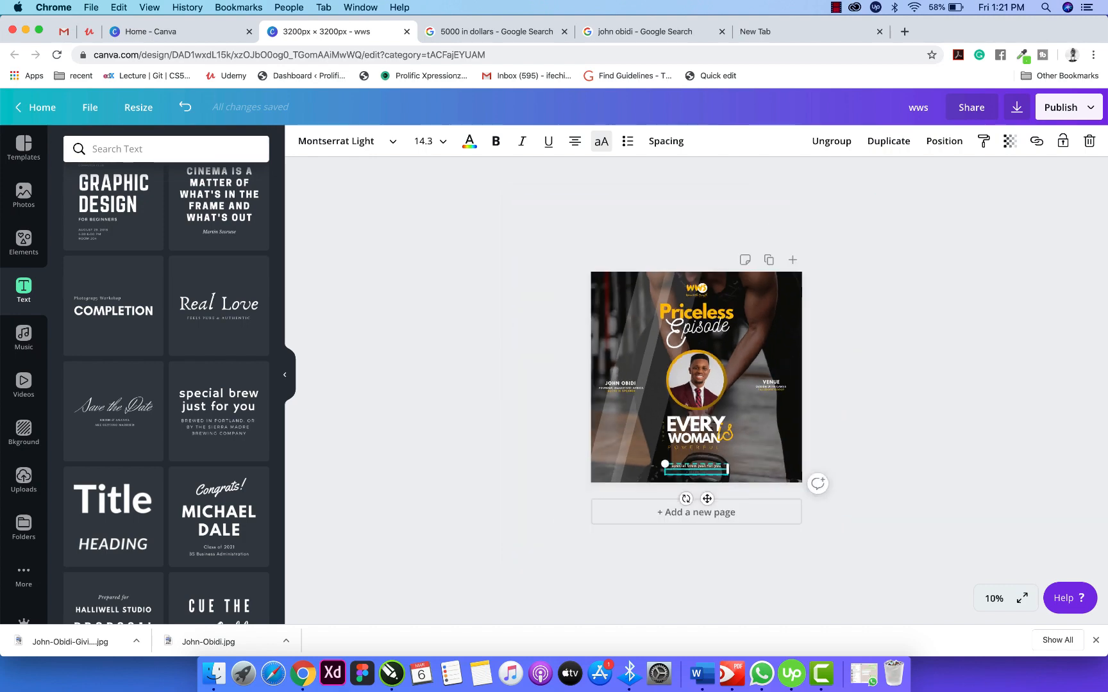
scroll(694, 546, up, 8)
scroll(695, 546, down, 3)
scroll(694, 546, down, 5)
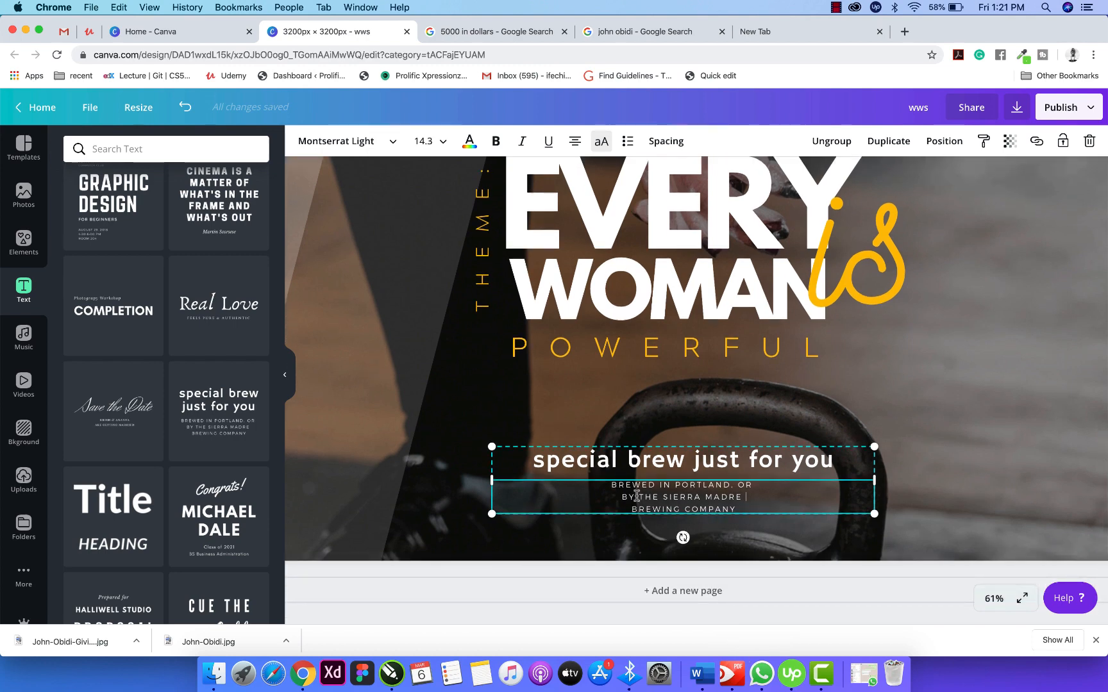
key(BackSpace)
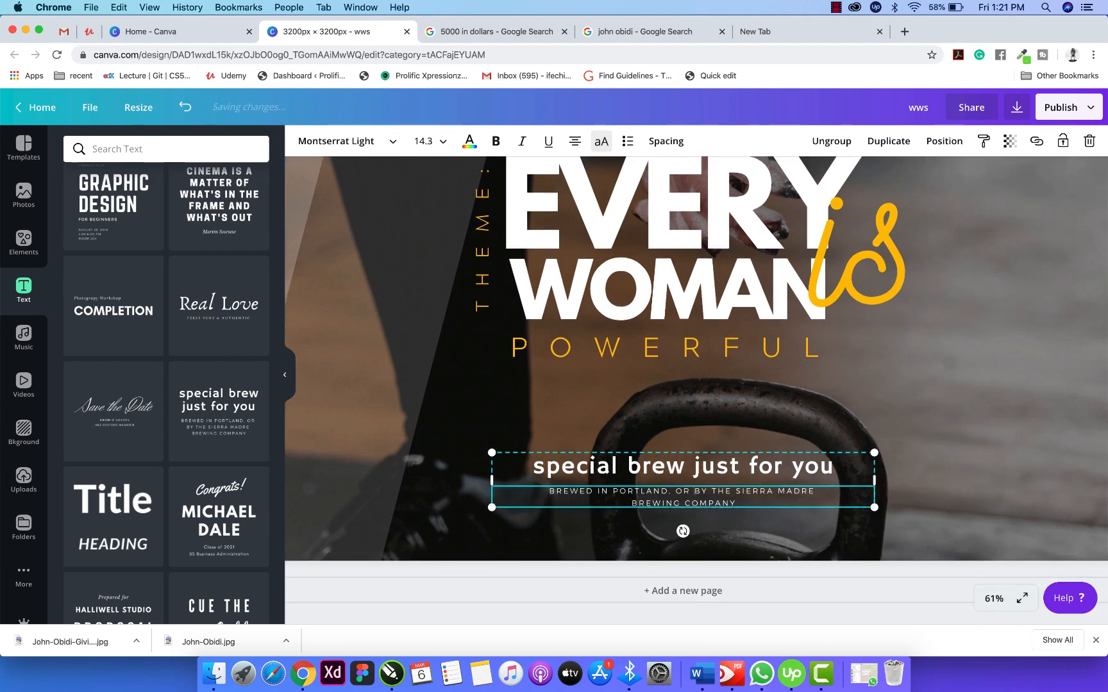
key(BackSpace)
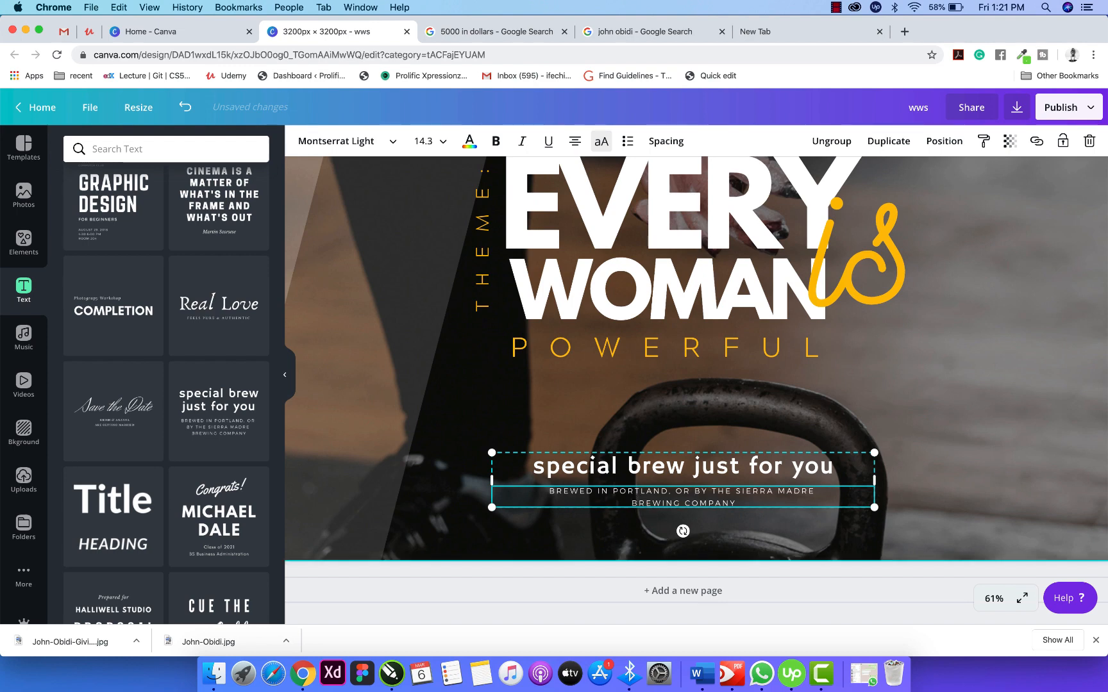
key(BackSpace)
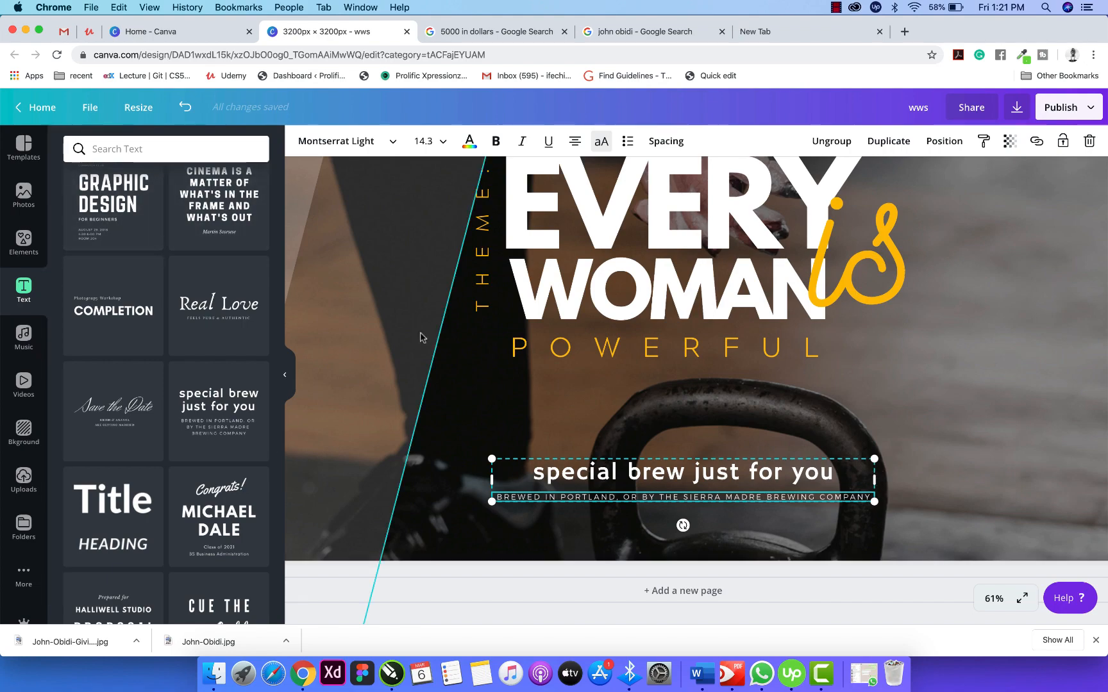
scroll(421, 333, down, 10)
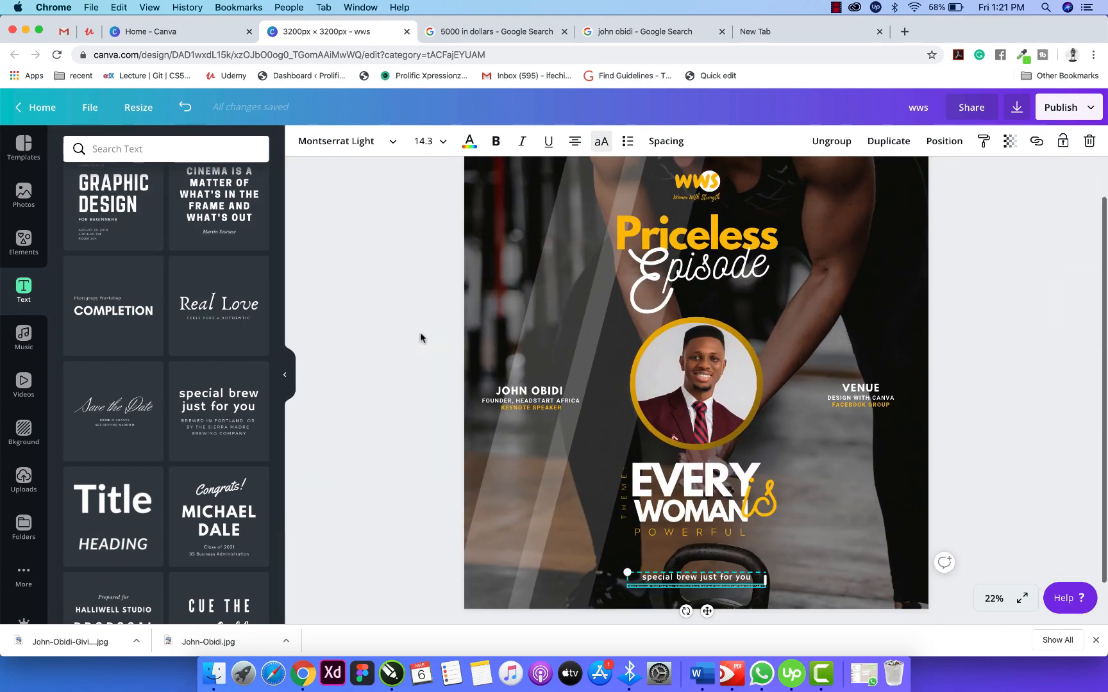
scroll(420, 333, up, 1)
scroll(420, 332, down, 3)
Nudge the 'special brew' block into place at the bottom centre beneath the tagline.
click(930, 368)
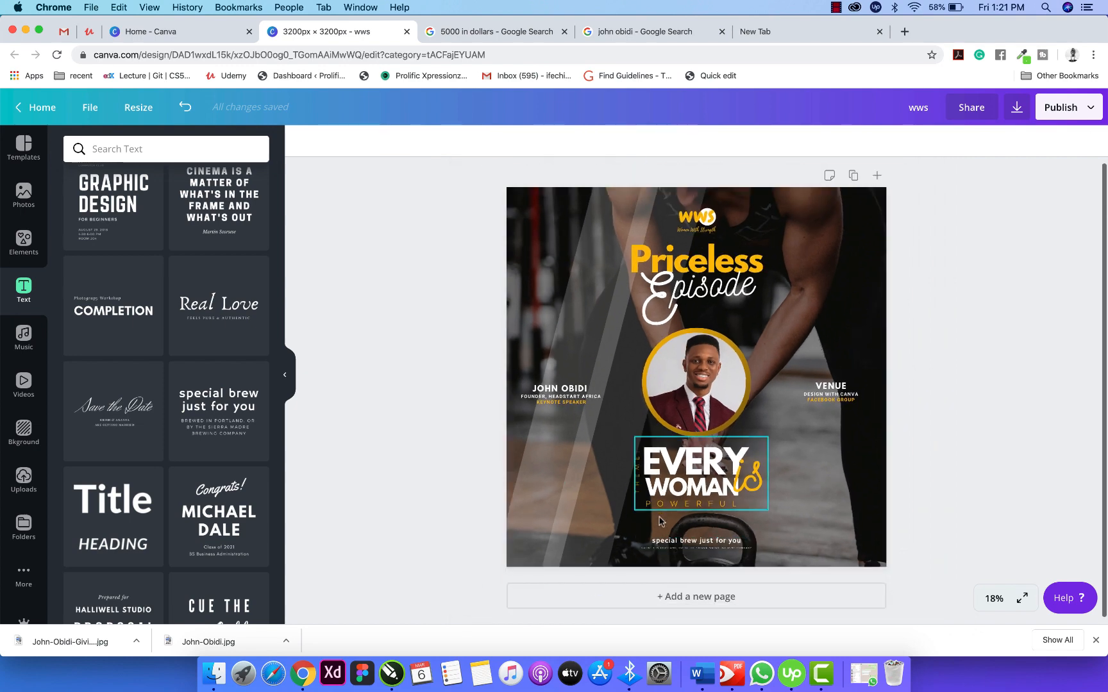
drag(723, 542, 723, 546)
click(987, 459)
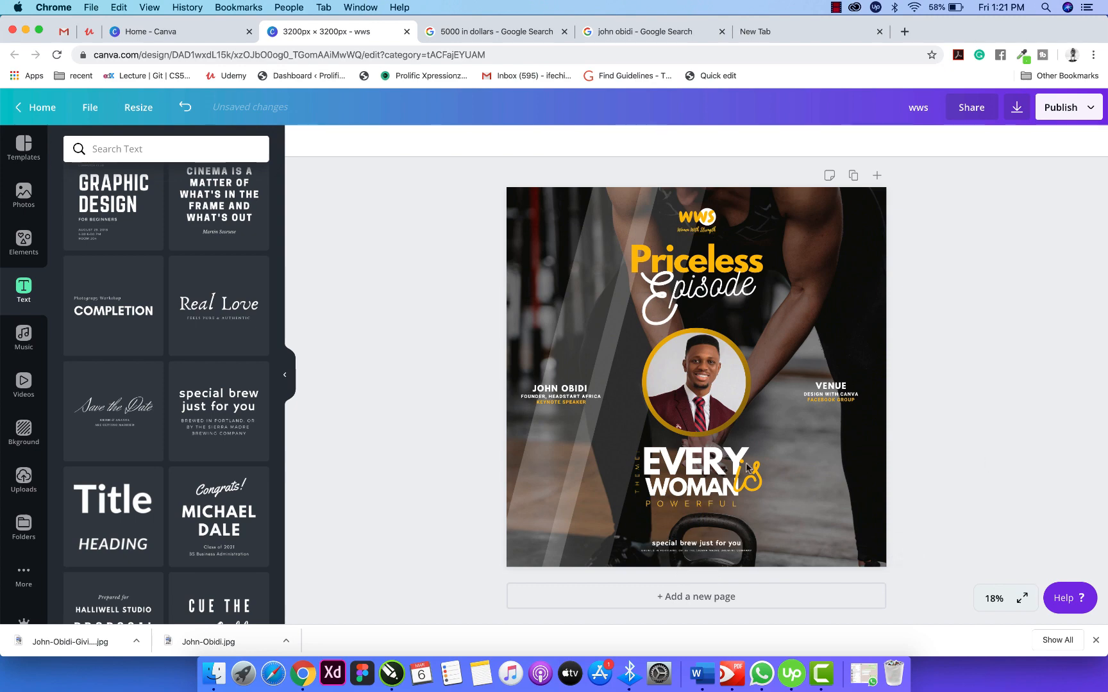
click(696, 550)
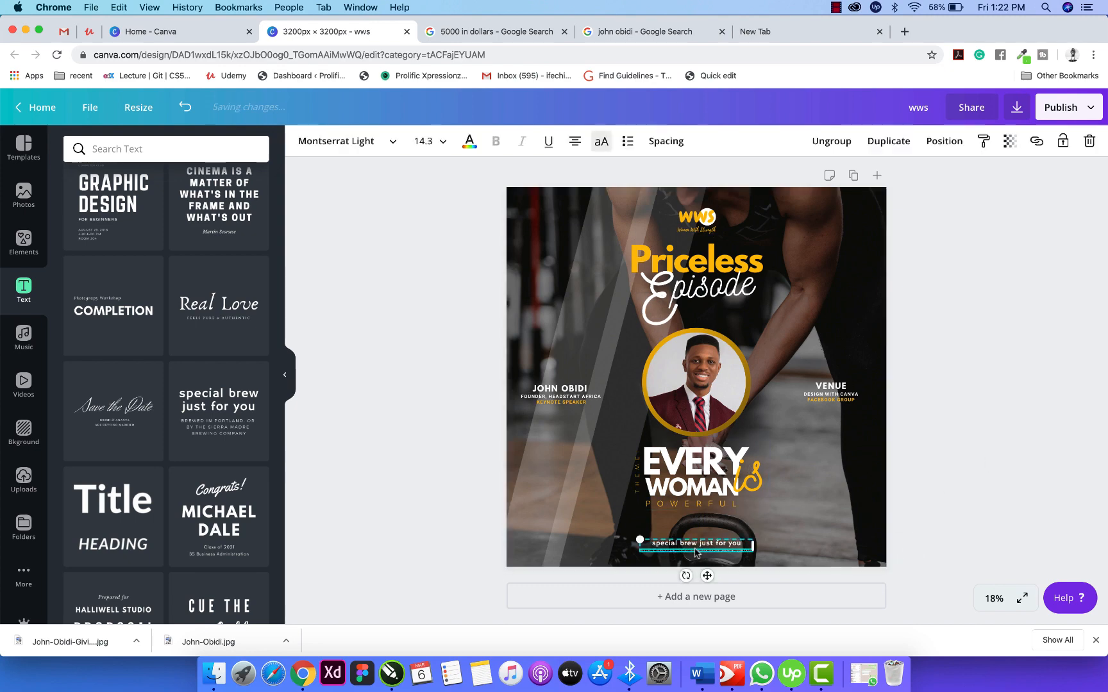
drag(695, 550, 696, 541)
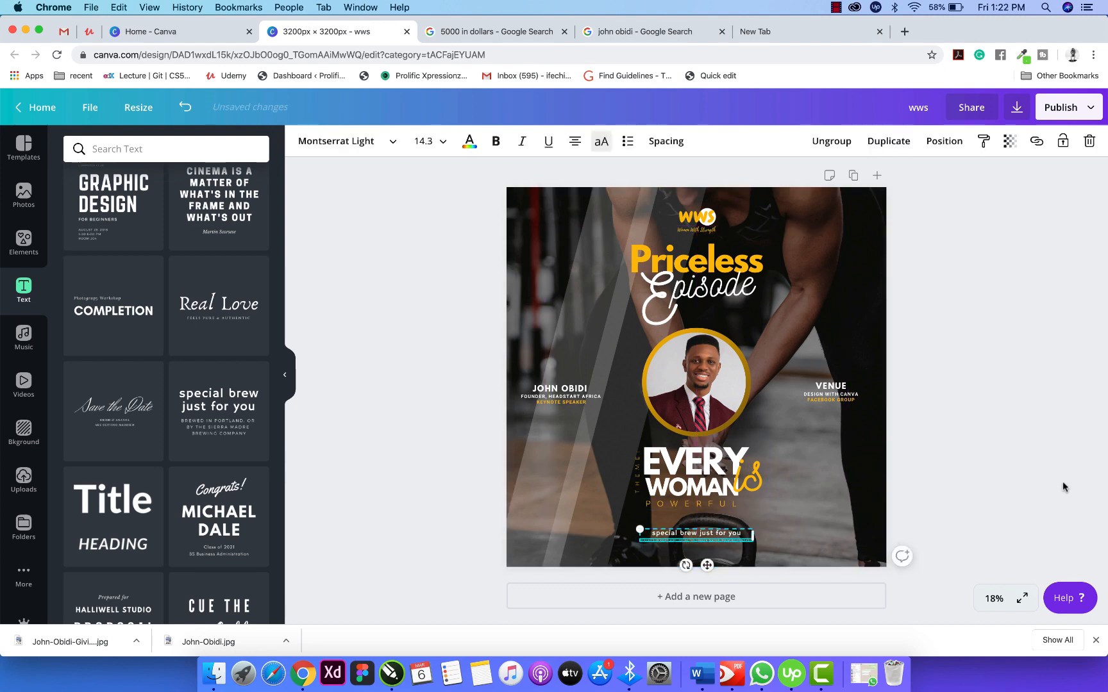
click(952, 455)
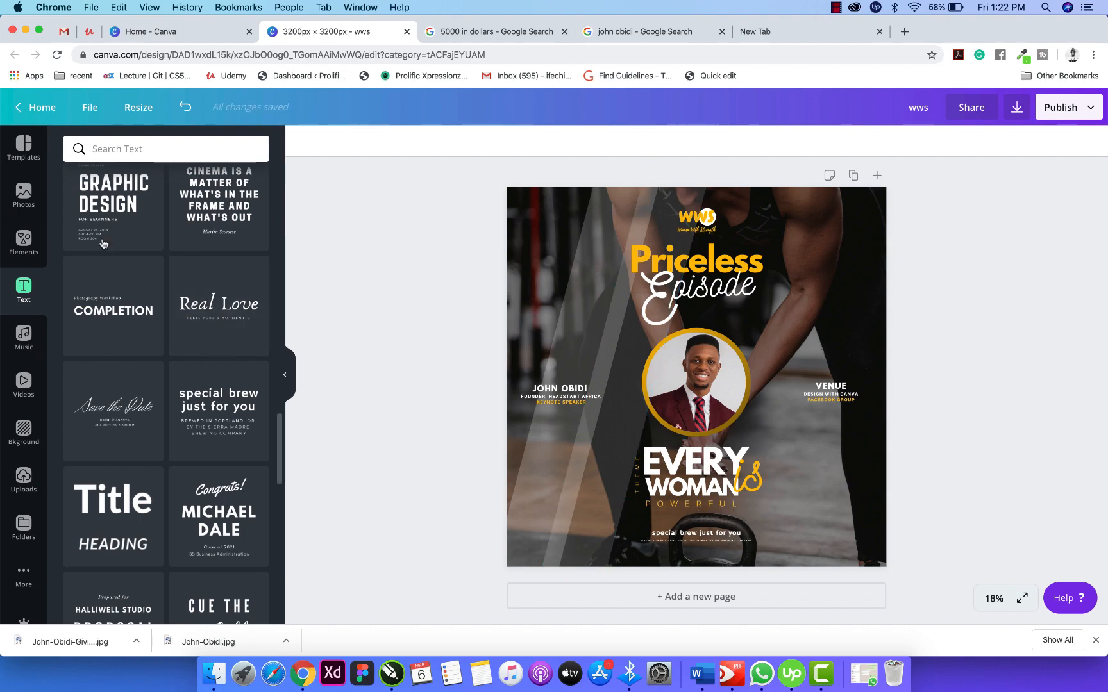
click(162, 148)
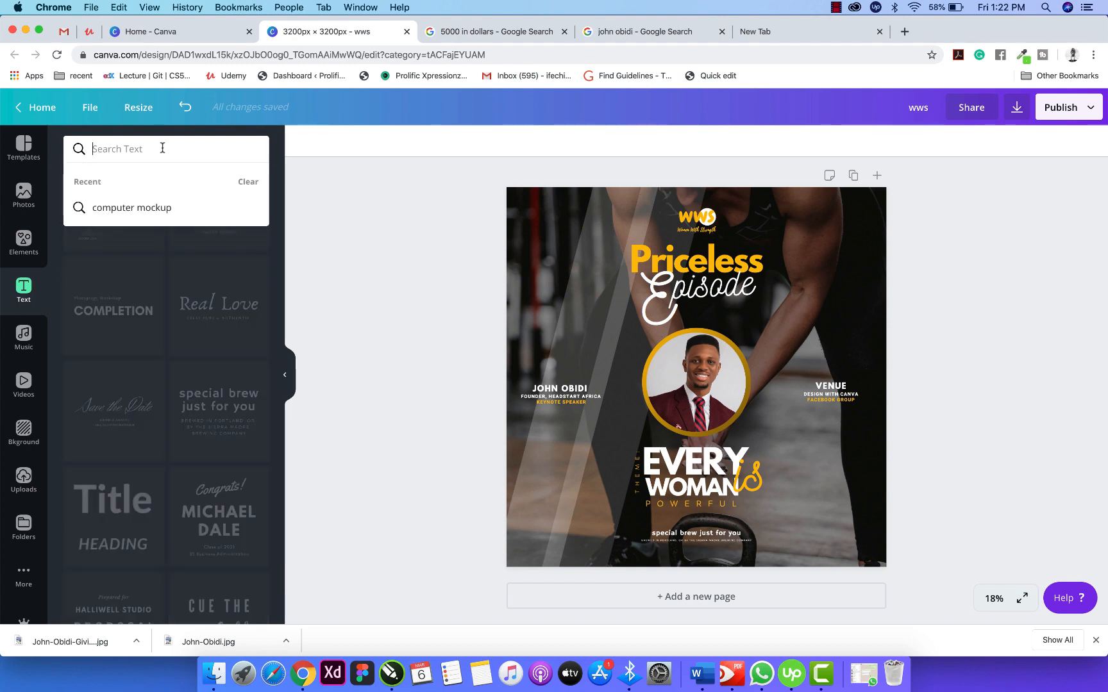
Search 'lines' in Text, then search 'line' in Elements to list line graphics.
text(lines)
key(Return)
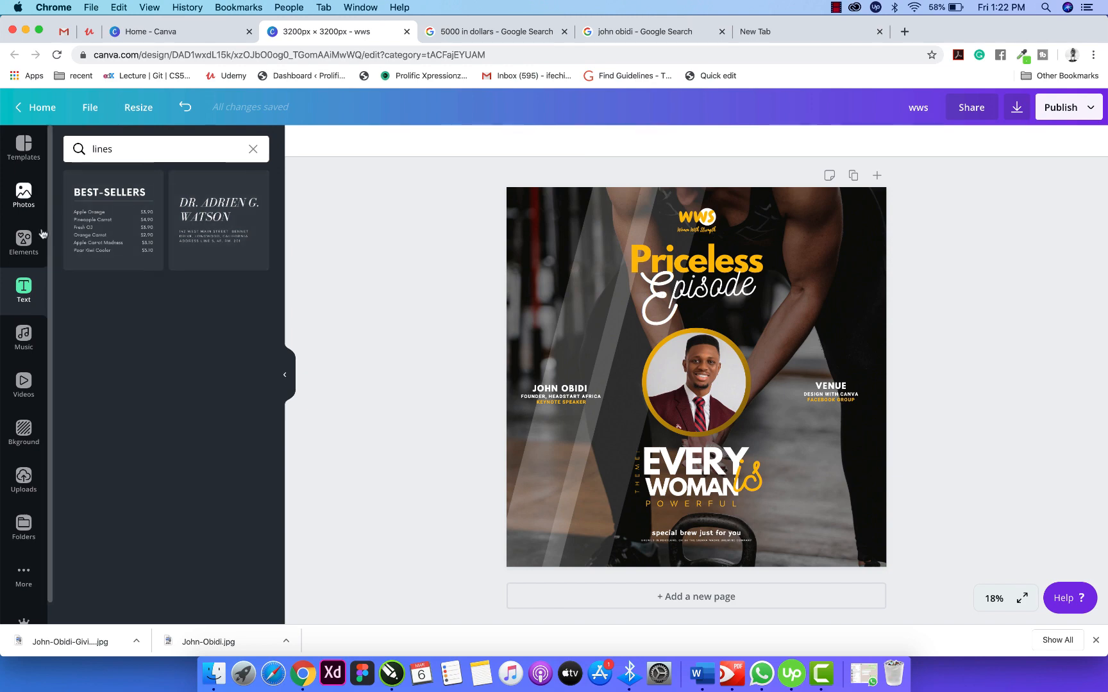
click(28, 243)
click(147, 148)
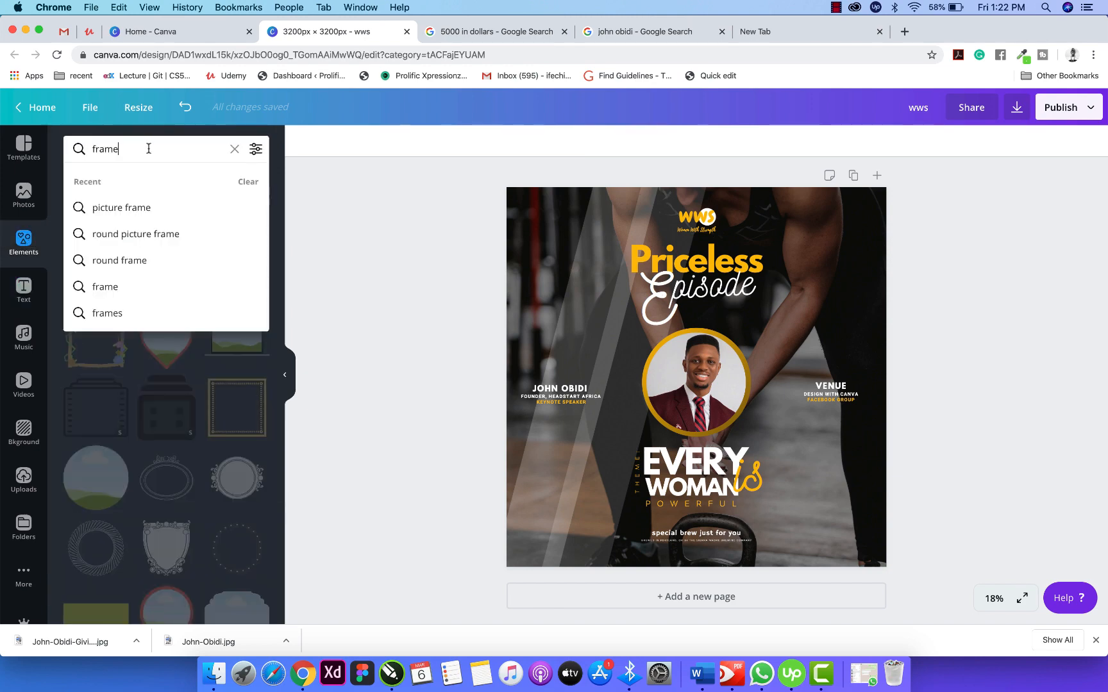
key(BackSpace)
key(BackSpace)
key(BackSpace)
key(BackSpace)
key(BackSpace)
text(lines)
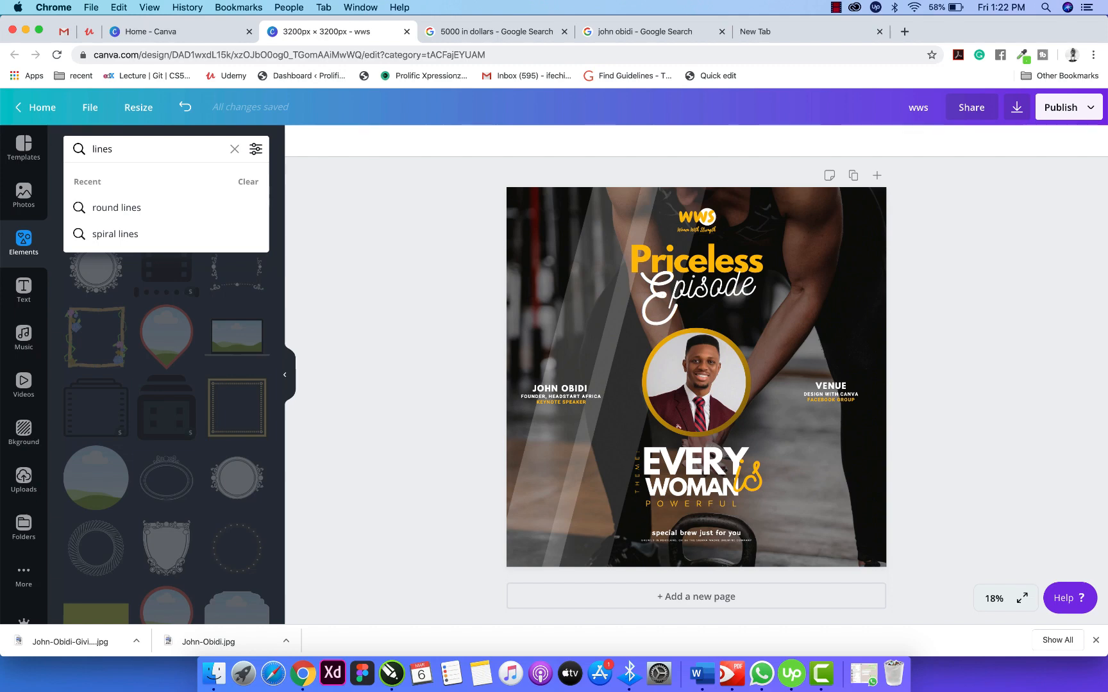
key(Return)
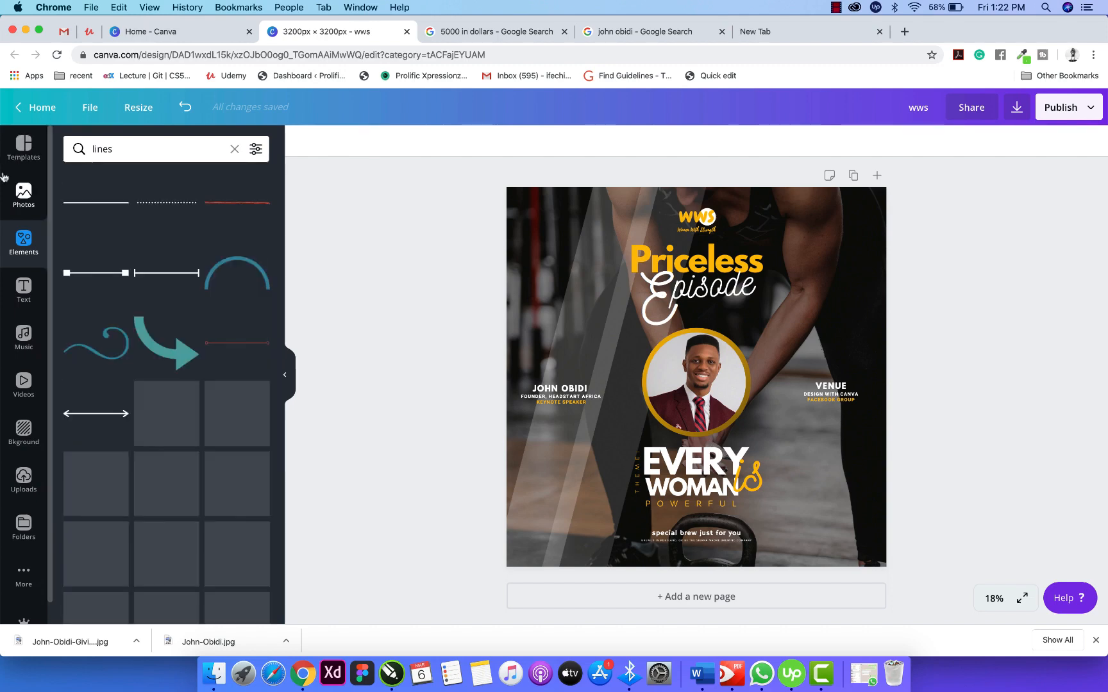
click(156, 208)
Add a dotted white line above the speaker's name, shortened to end at the portrait circle.
click(156, 208)
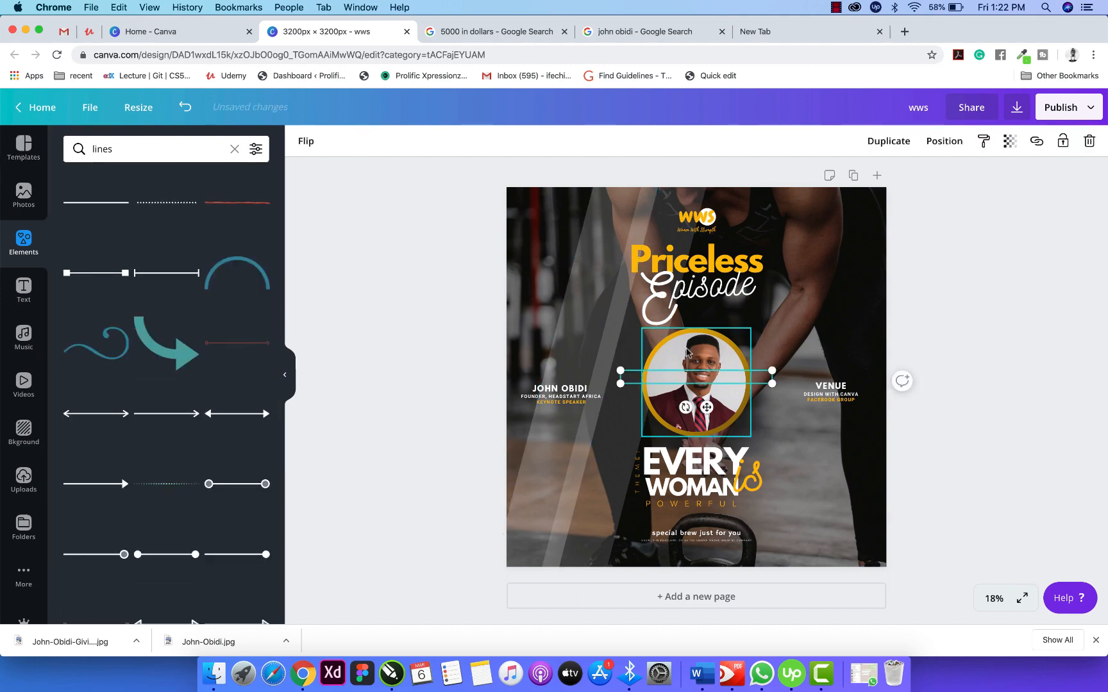
drag(706, 408, 604, 410)
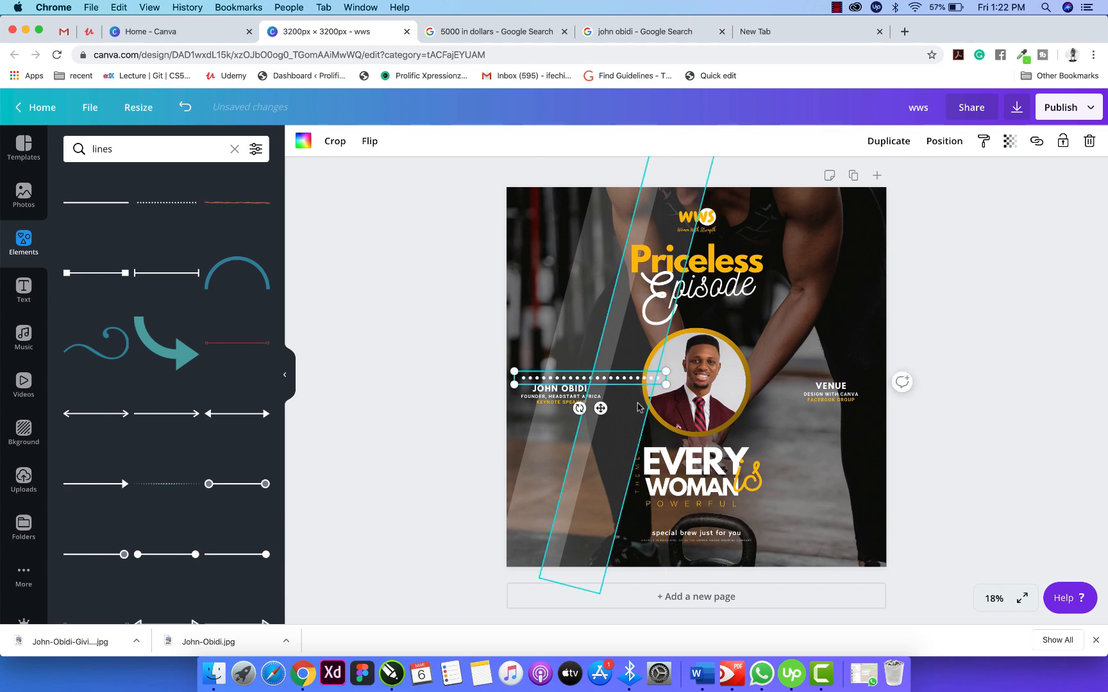
drag(667, 381, 620, 404)
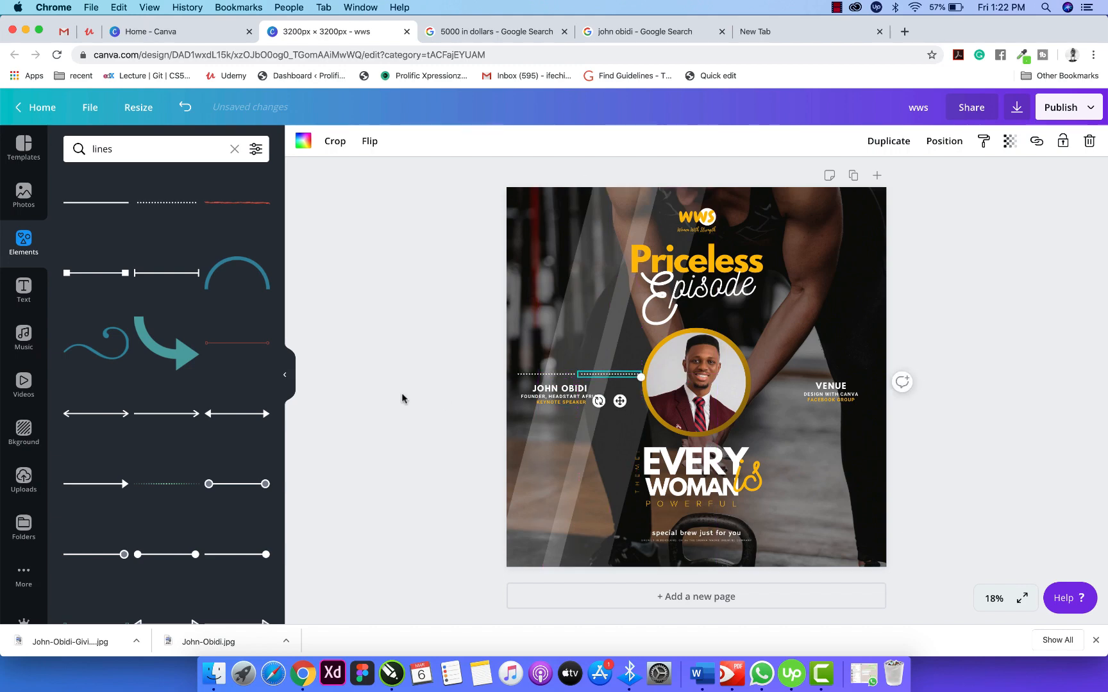
key(Left)
key(Left)
key(Left)
key(Left)
key(Left)
key(Left)
key(Left)
key(Left)
key(Left)
key(Left)
key(Left)
key(Left)
key(Left)
key(Left)
key(Left)
key(Left)
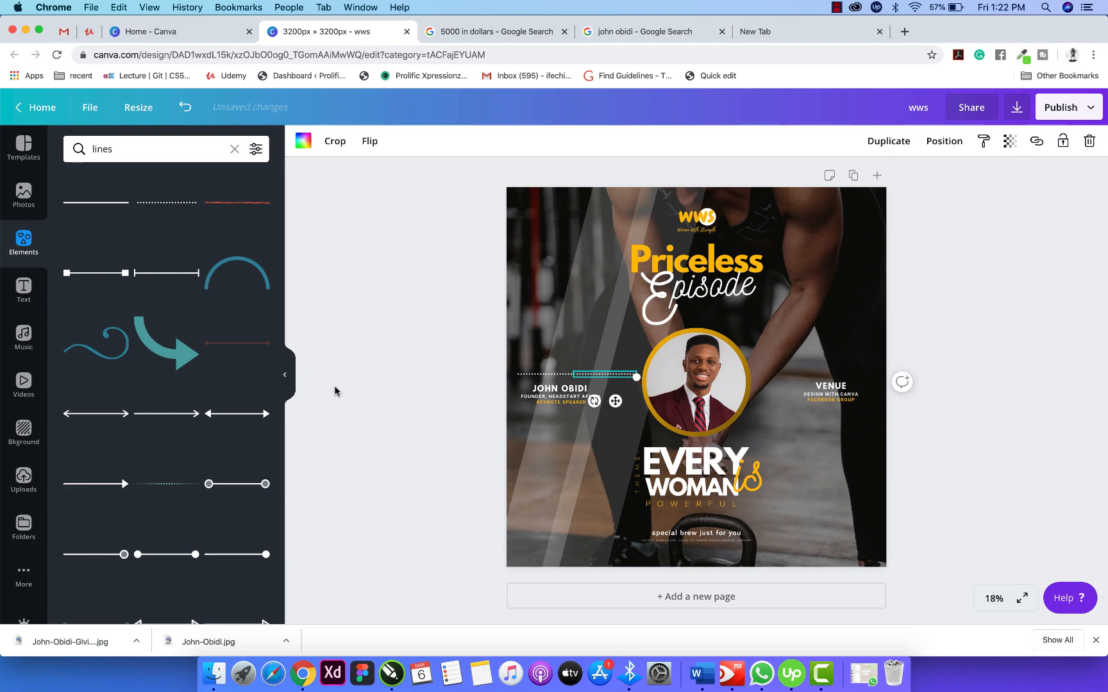
Group the two dotted lines and move one below the speaker's name block.
click(334, 391)
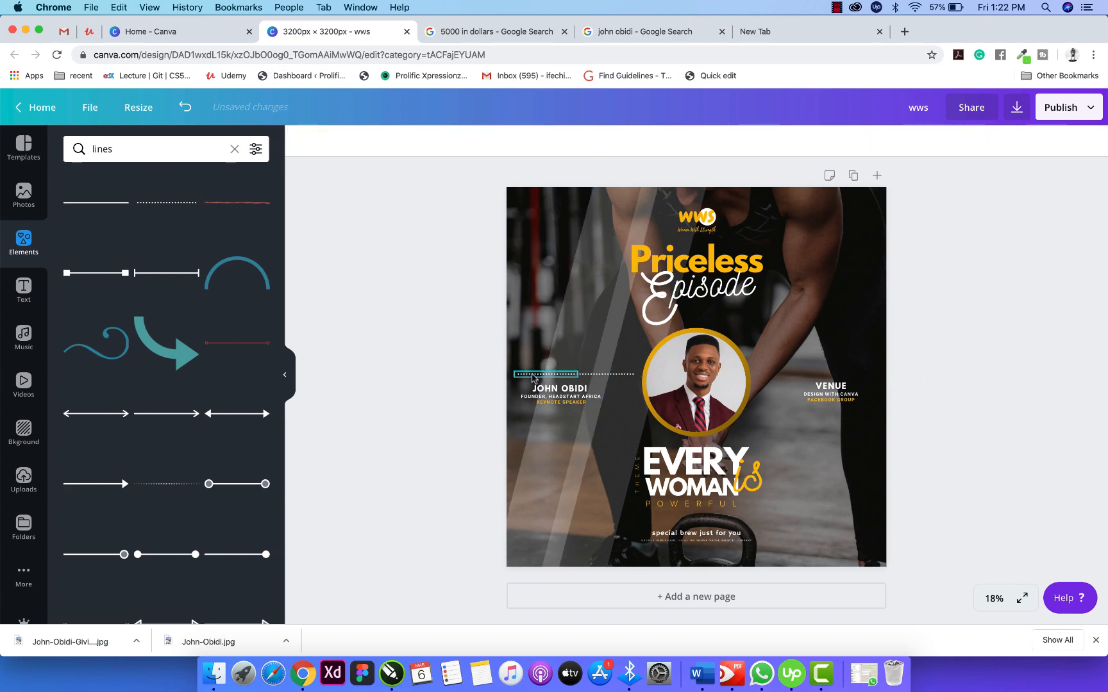
click(602, 375)
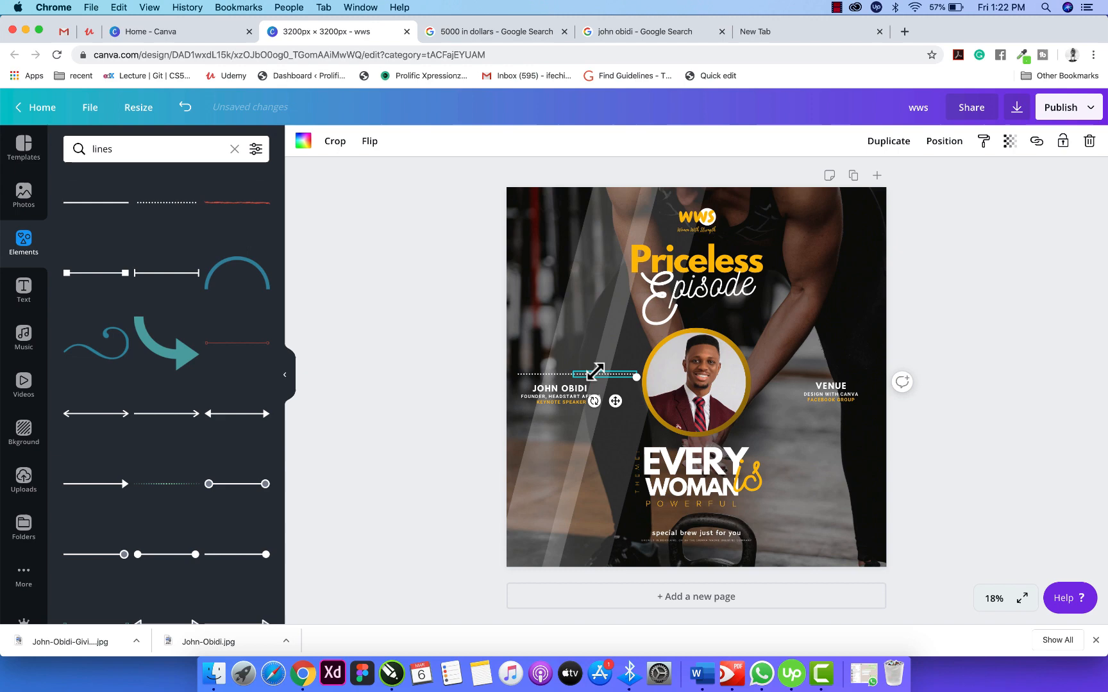
shift+click(545, 373)
click(864, 141)
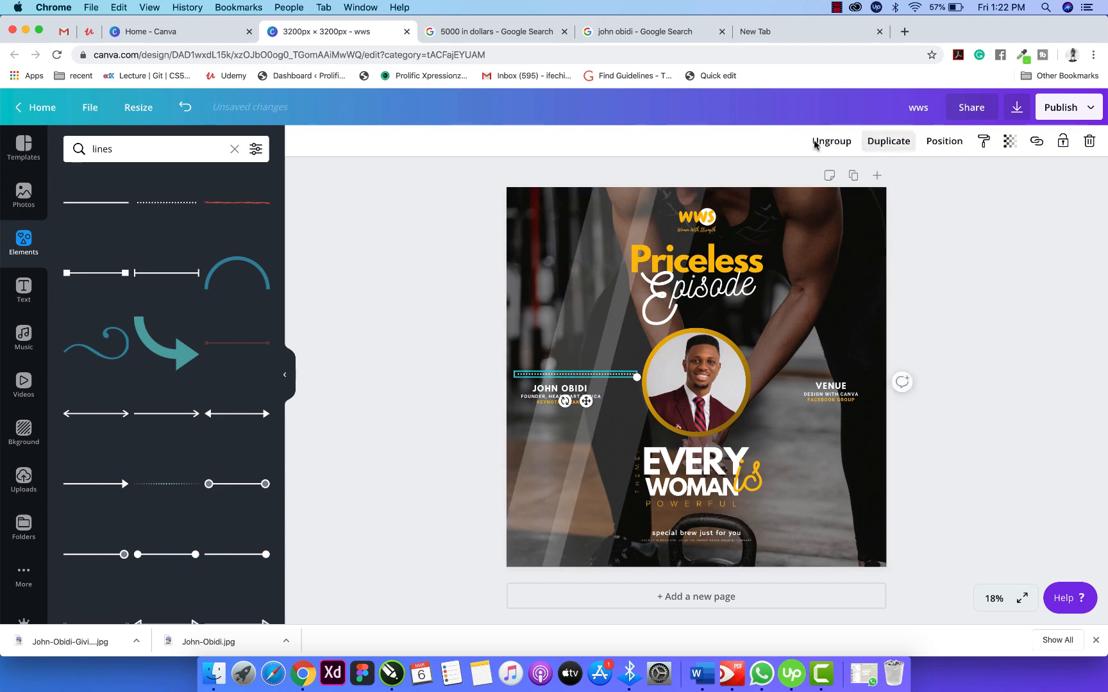
click(572, 376)
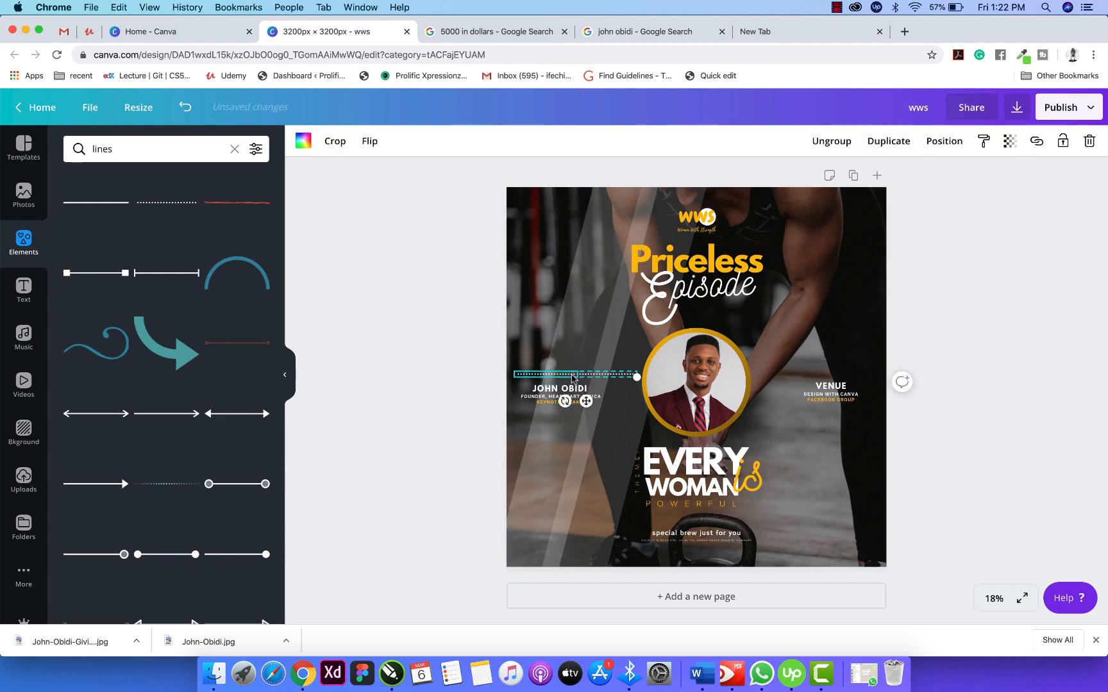
drag(572, 378, 571, 415)
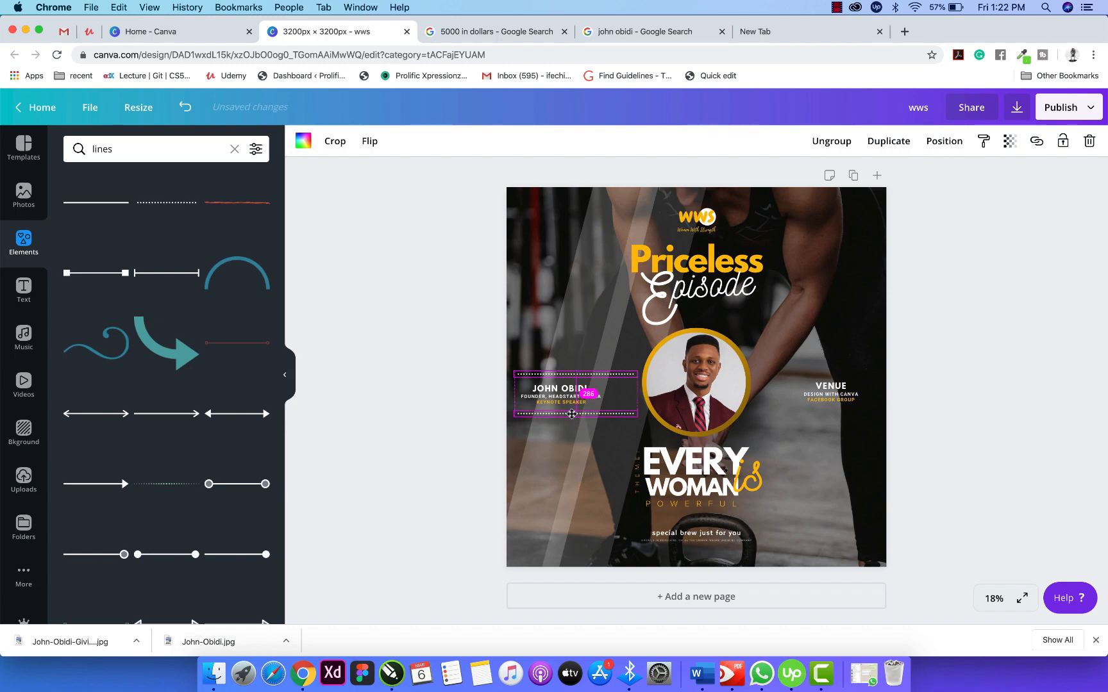
Copy the dotted-line group over beside the VENUE caption.
click(586, 377)
drag(563, 377, 803, 375)
click(962, 378)
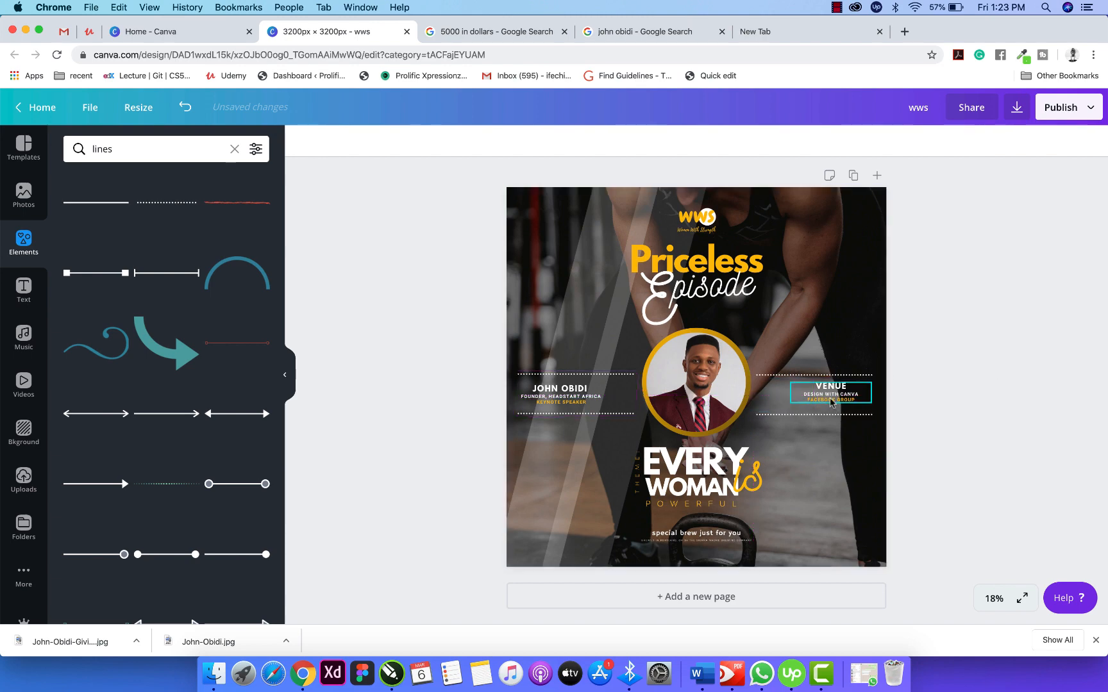
Shift the VENUE text left and the speaker's name text right to centre them between the lines.
click(841, 404)
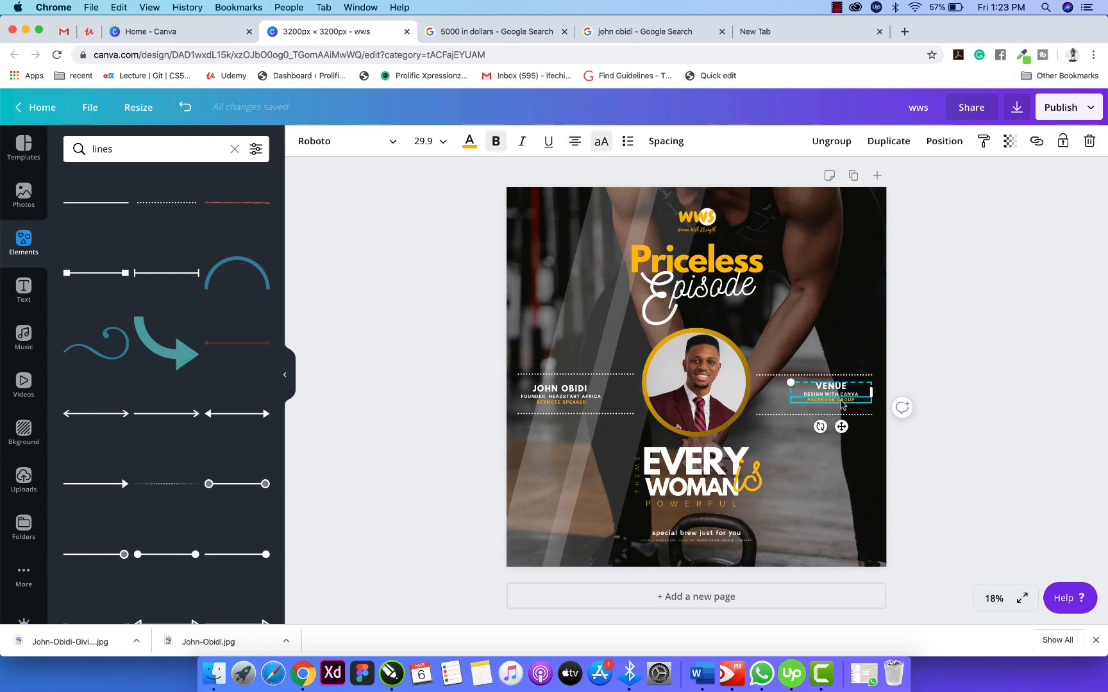
drag(842, 404, 827, 404)
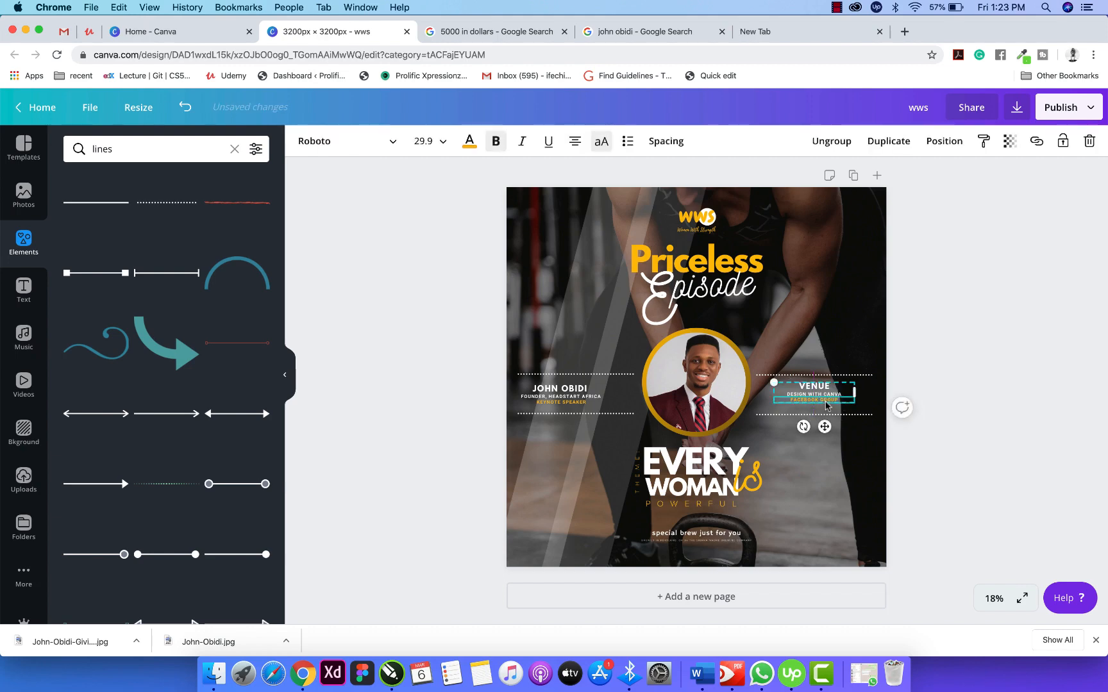
click(960, 393)
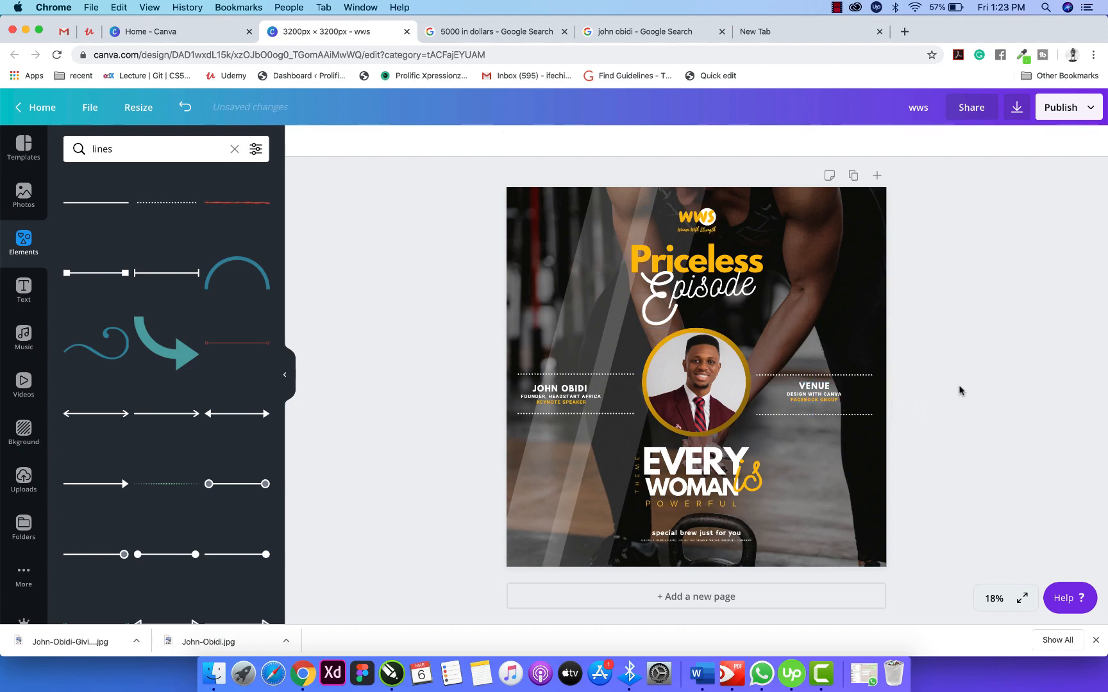
click(564, 402)
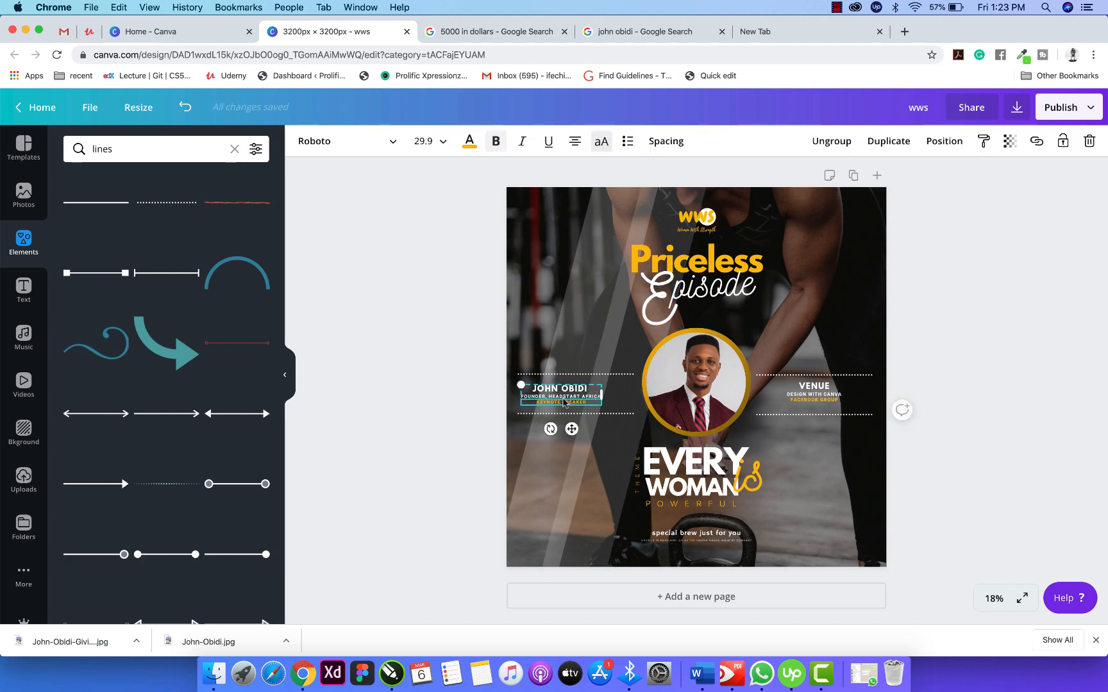
drag(564, 403, 578, 403)
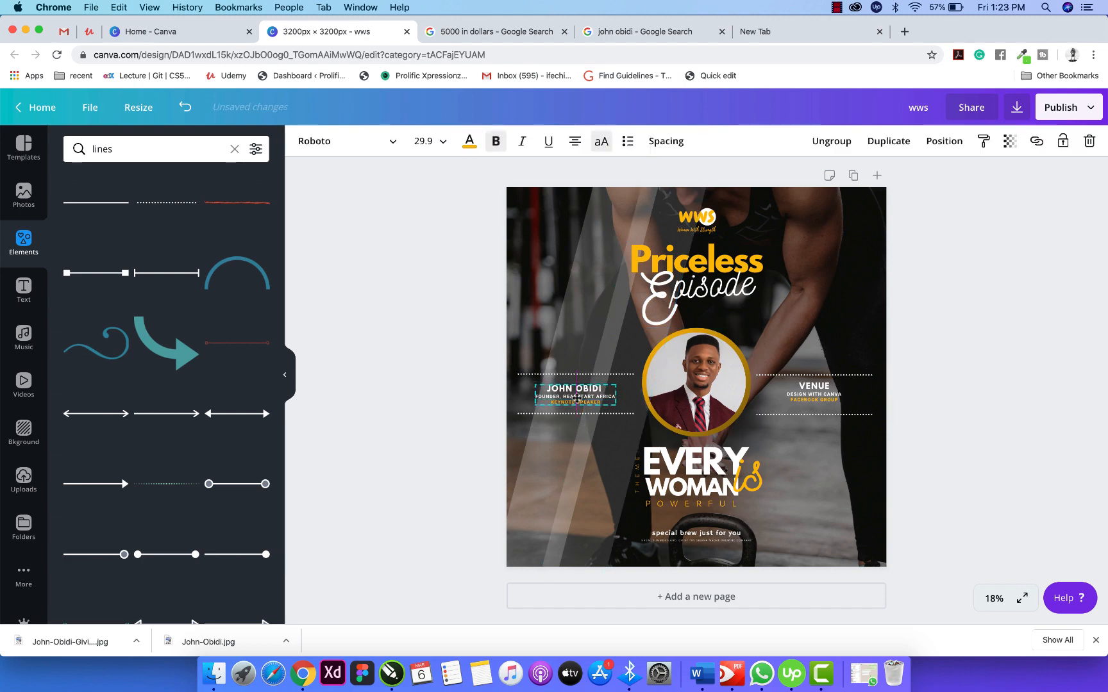
click(423, 399)
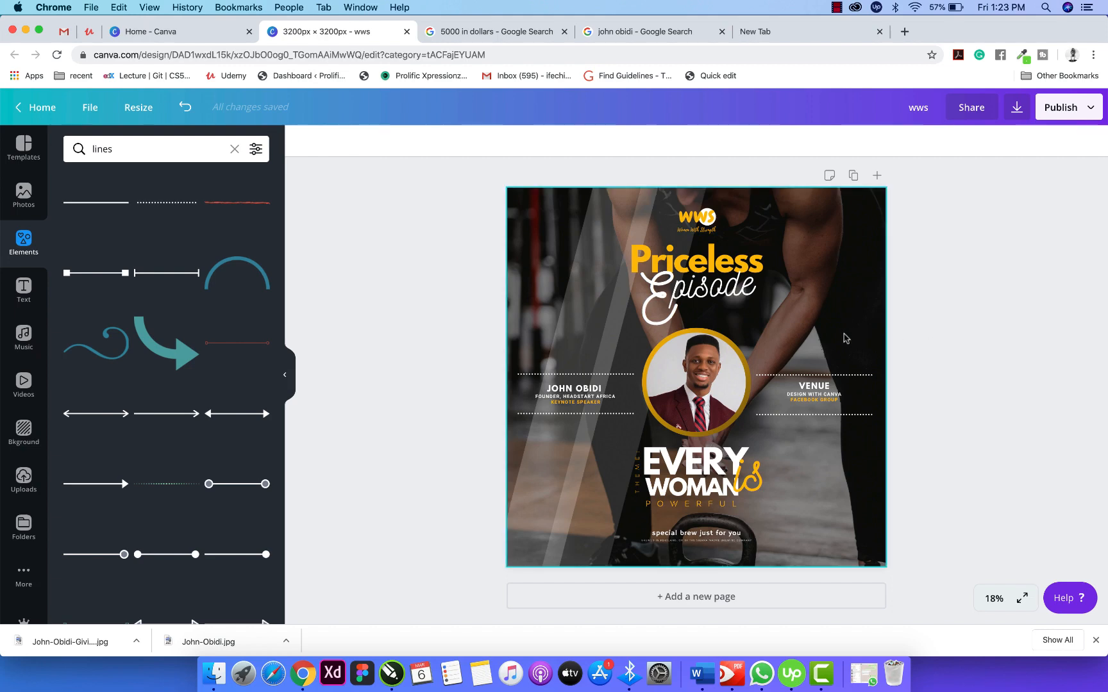
Group the Episode script letters and position them under Priceless.
click(661, 289)
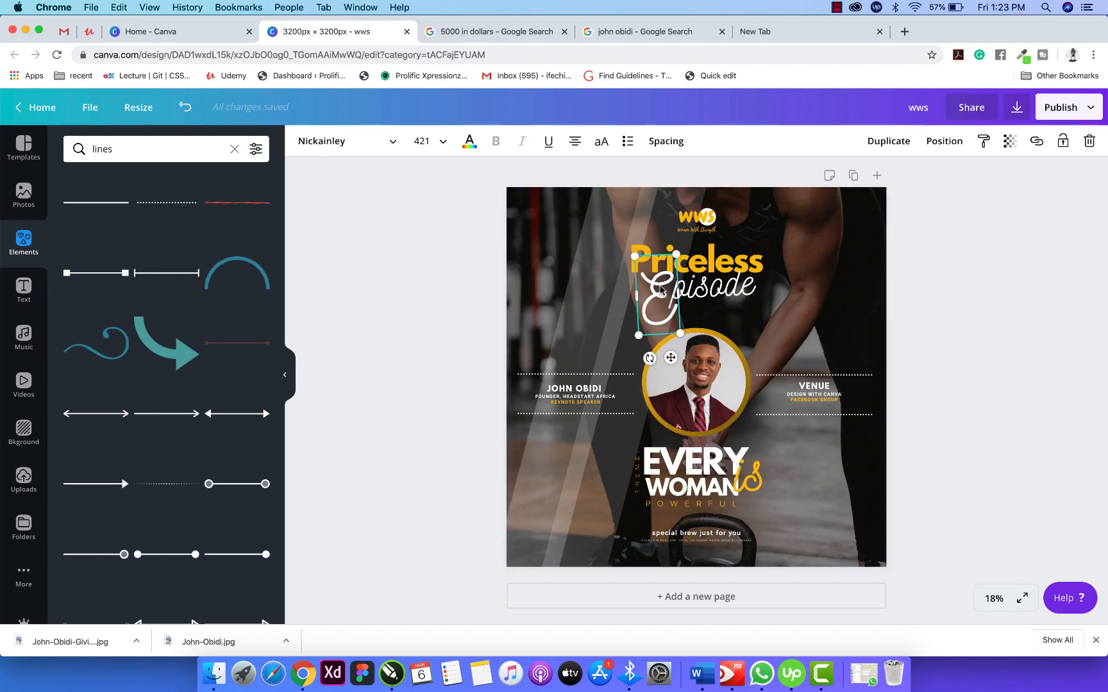
shift+click(737, 293)
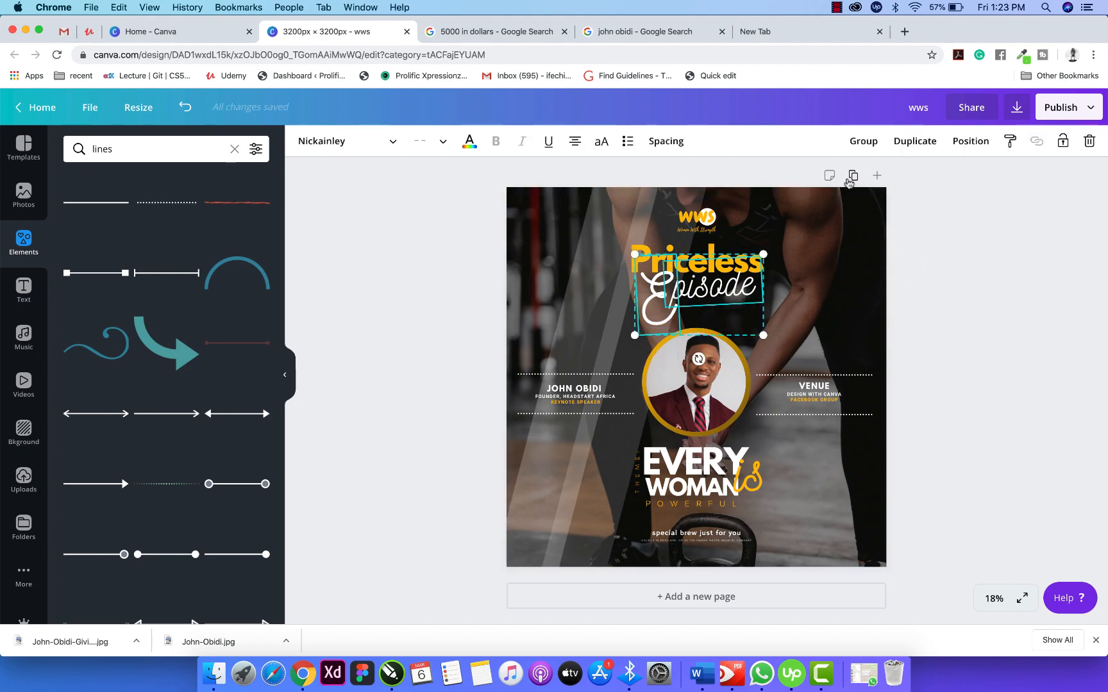
click(861, 141)
drag(695, 300, 694, 281)
click(1004, 254)
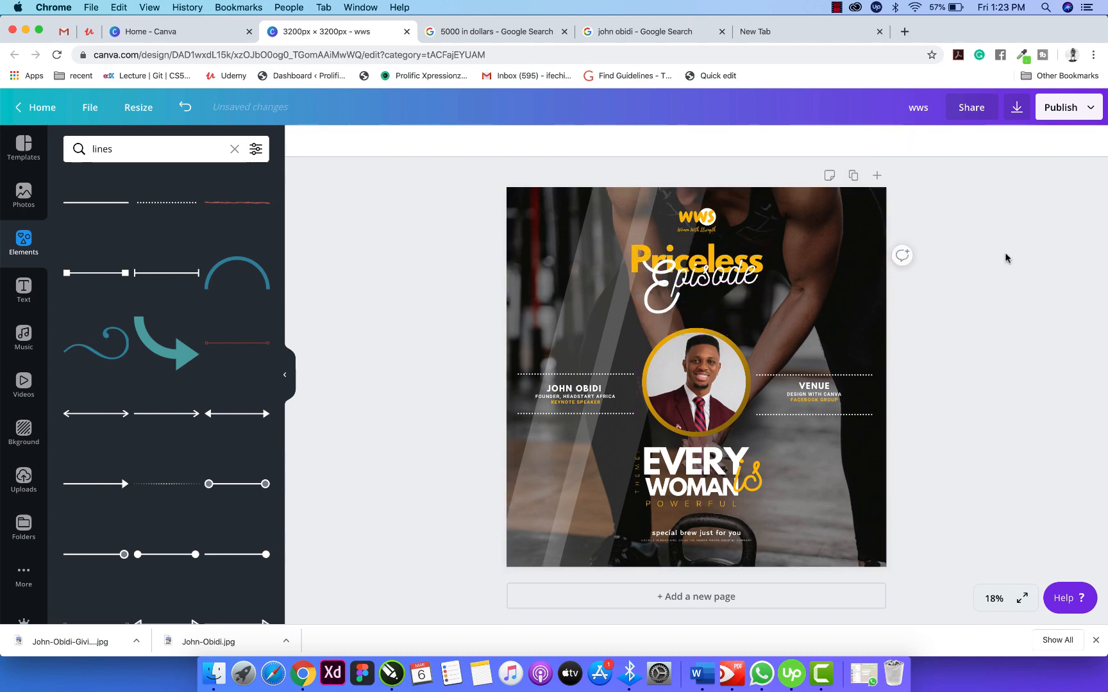
click(742, 287)
click(742, 286)
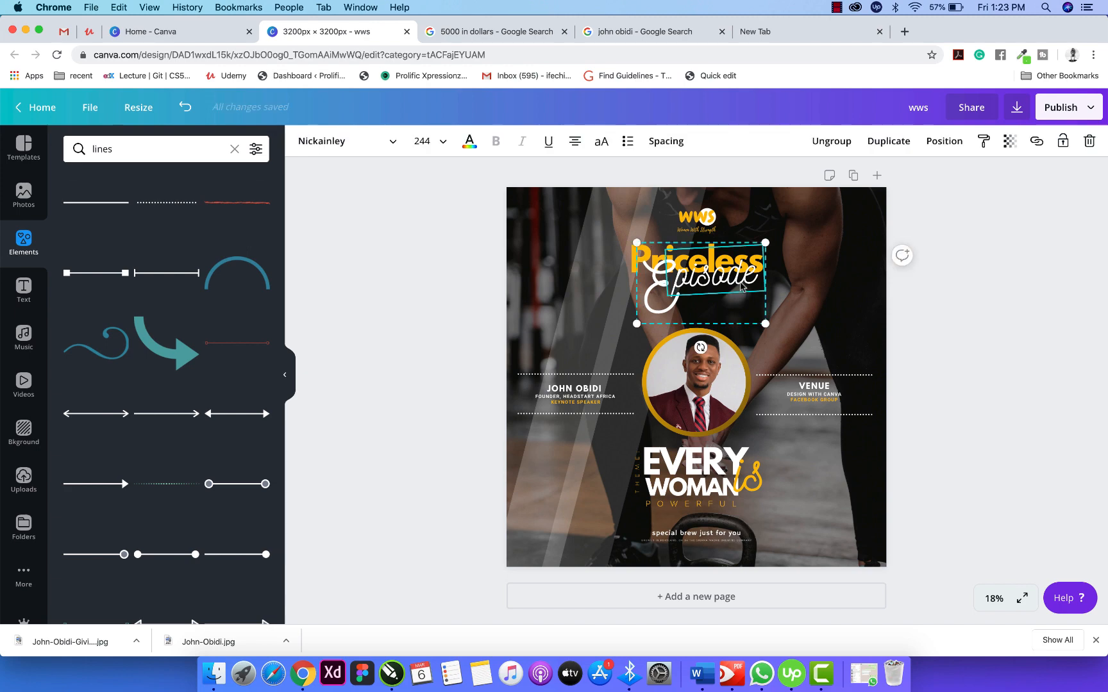
key(Down)
key(Down)
key(Down)
key(Down)
key(Down)
key(Down)
key(Down)
key(Down)
key(Down)
key(Down)
key(Down)
key(Down)
key(Down)
key(Down)
key(Down)
key(Down)
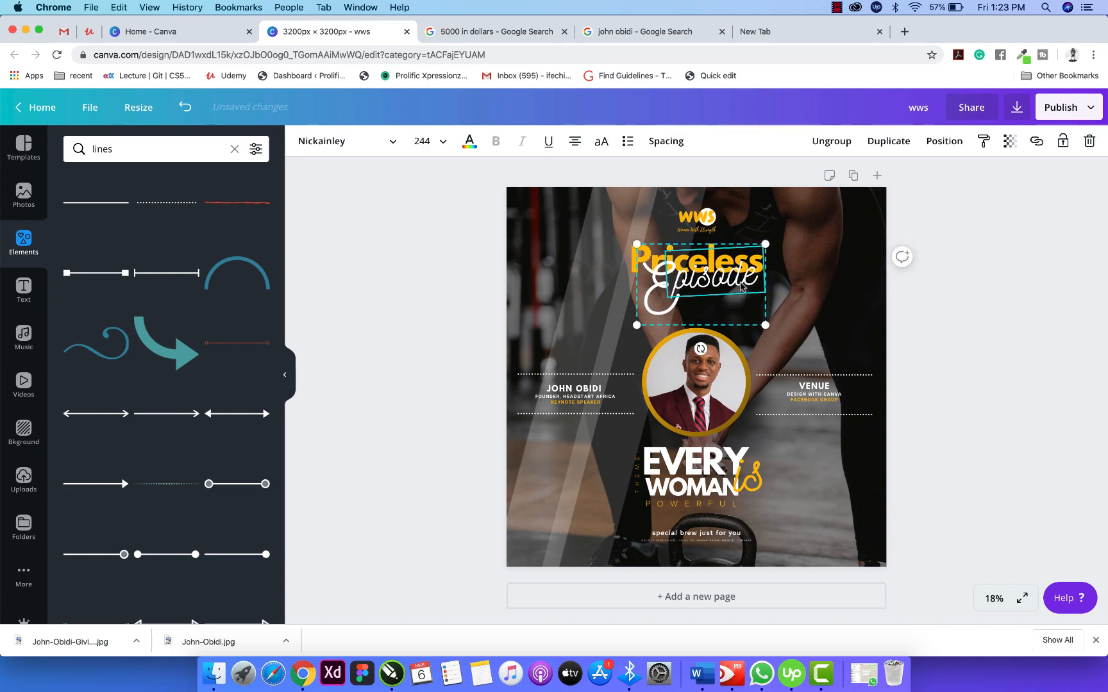
key(Down)
key(Down)
key(Down)
key(Down)
key(Down)
key(Down)
key(Down)
key(Down)
key(Down)
key(Down)
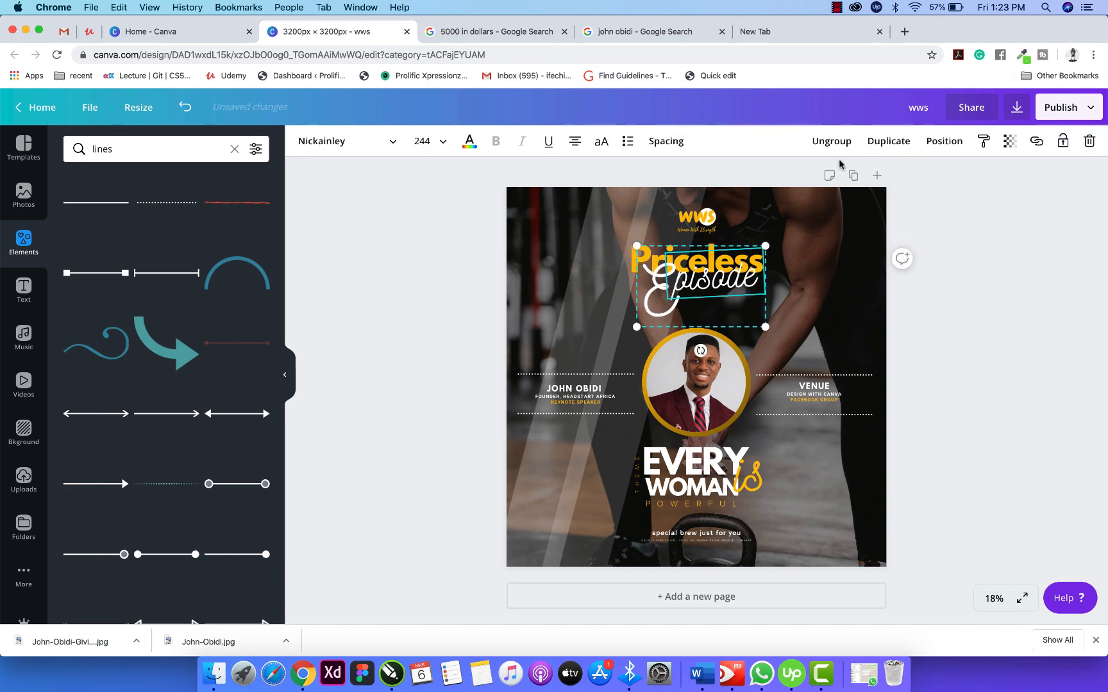
Duplicate Episode, enlarge the copy, and fade it to about 24 transparency.
click(879, 141)
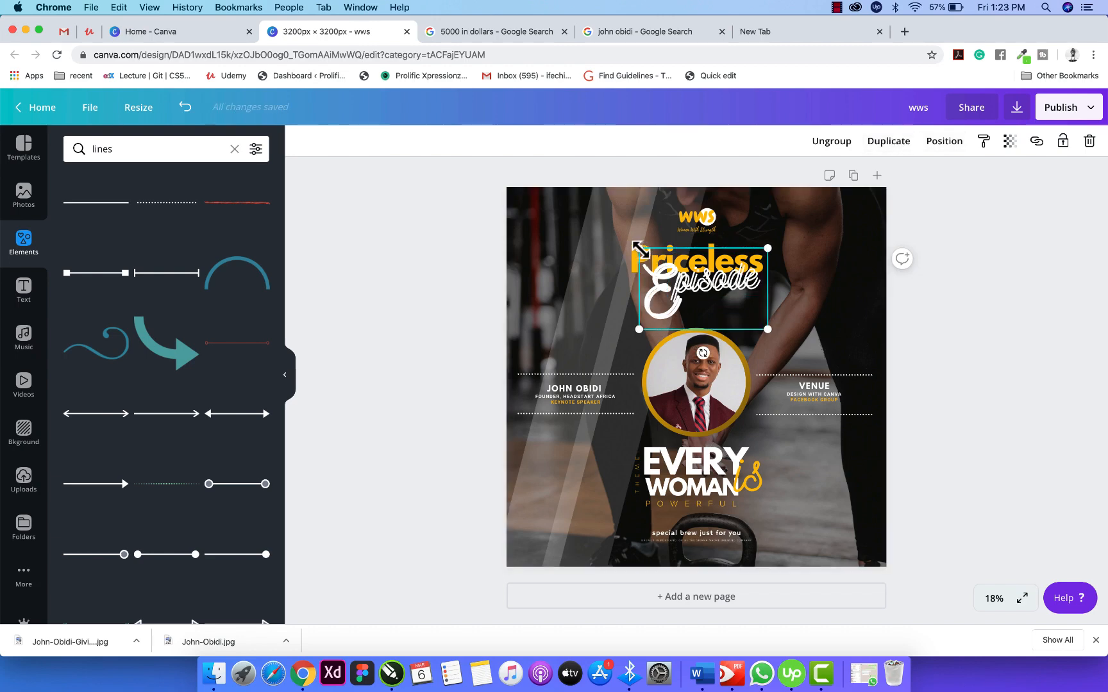
drag(640, 248, 634, 247)
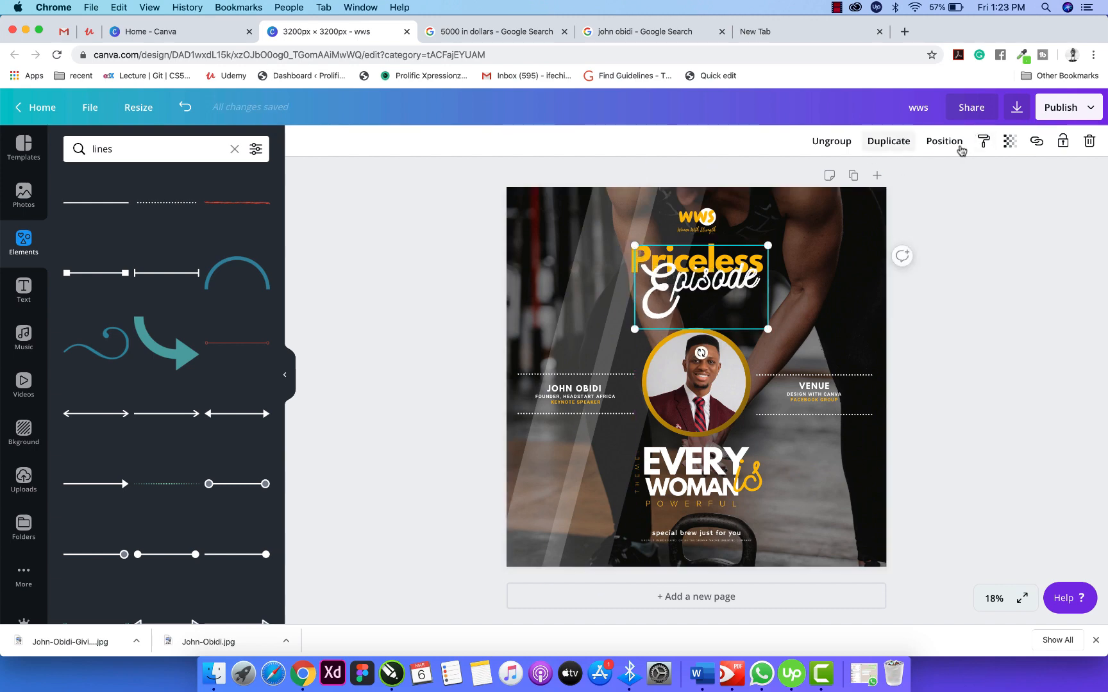
click(1011, 145)
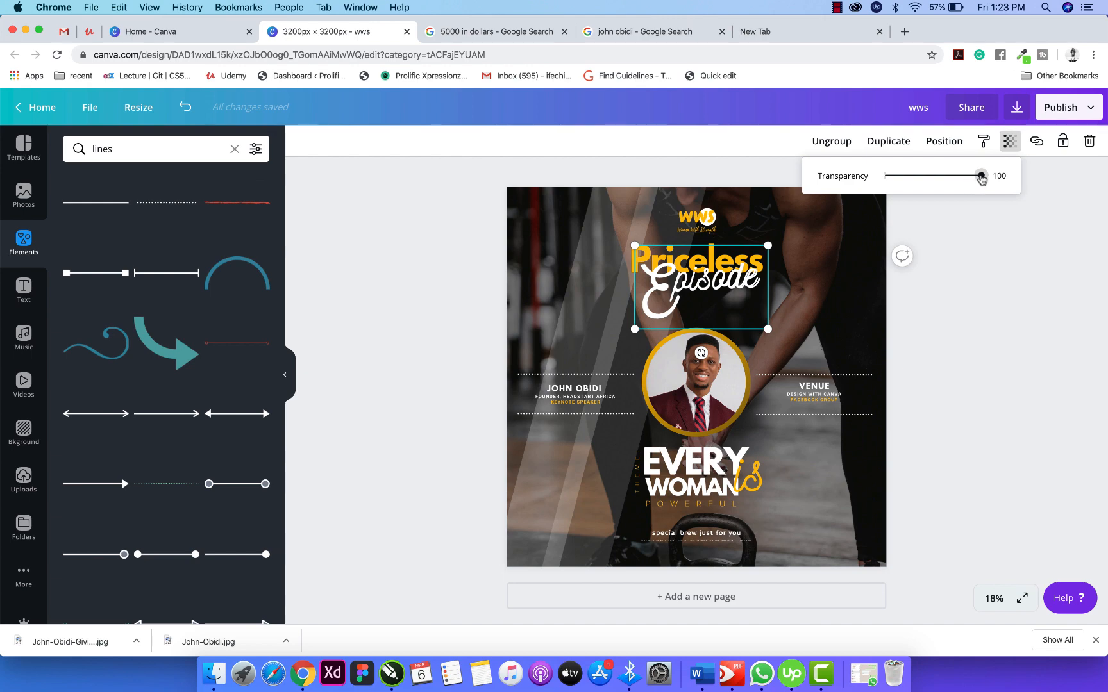
drag(980, 176, 914, 187)
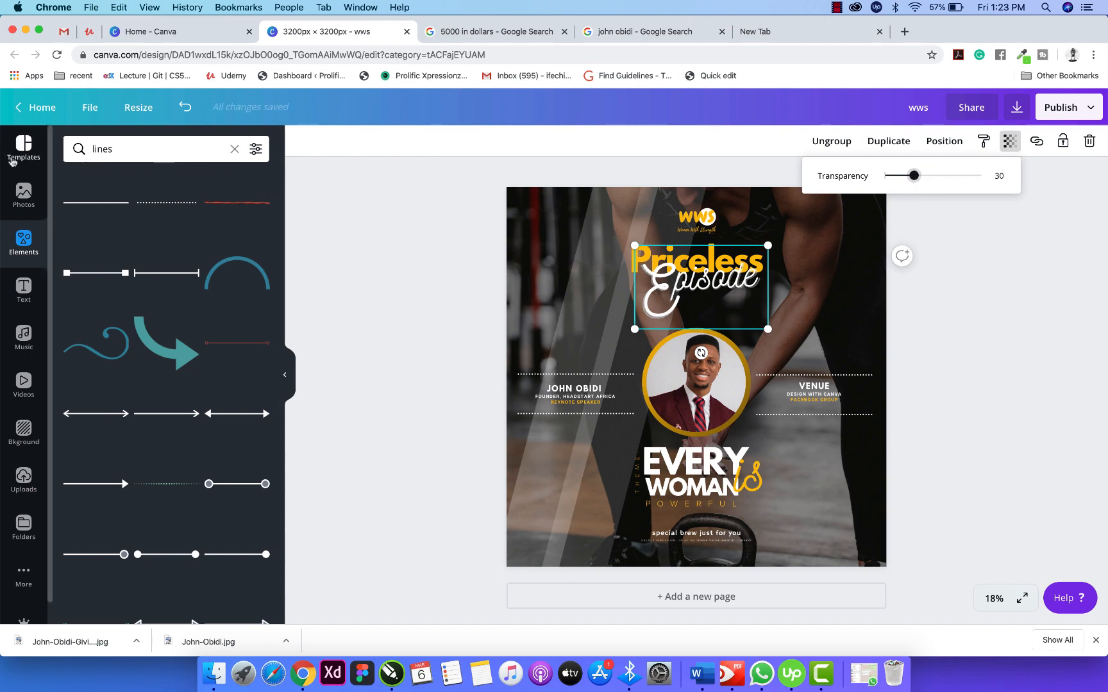
click(447, 227)
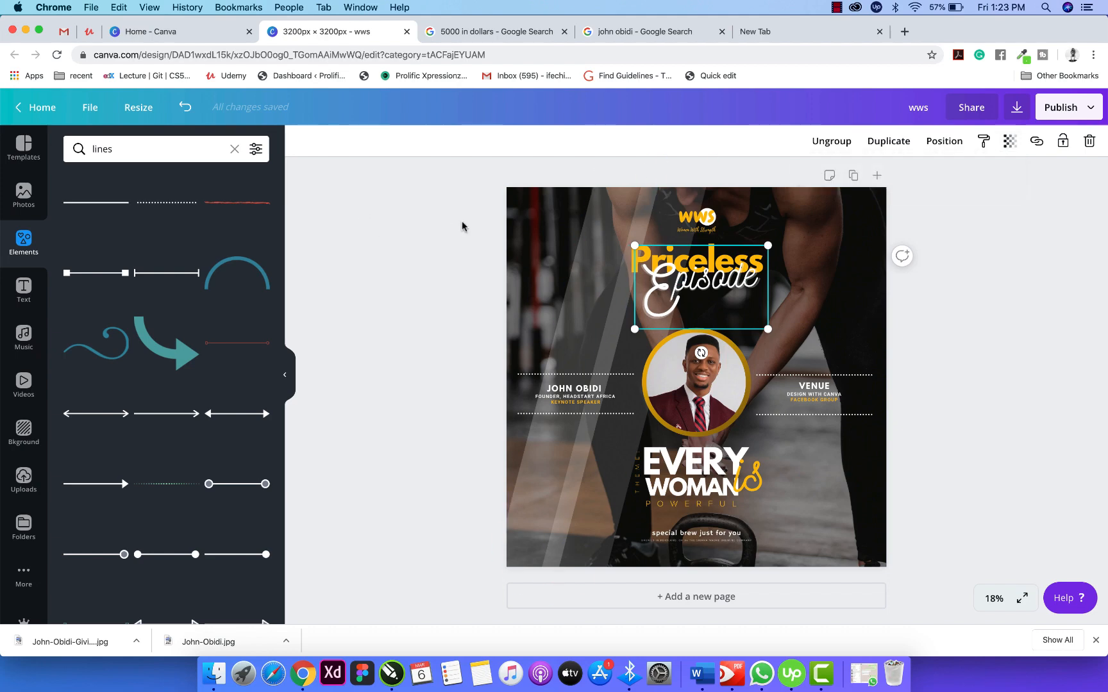
click(1011, 143)
drag(981, 176, 908, 183)
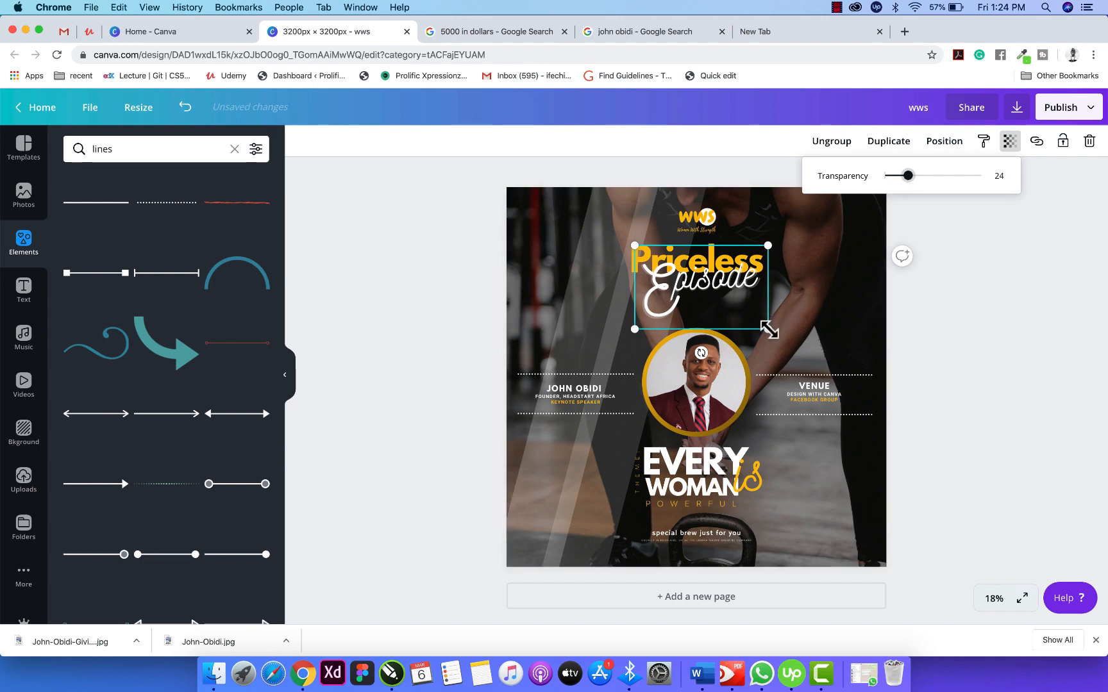
mouse_move(768, 329)
mouse_down()
mouse_move(802, 353)
mouse_move(760, 342)
mouse_up()
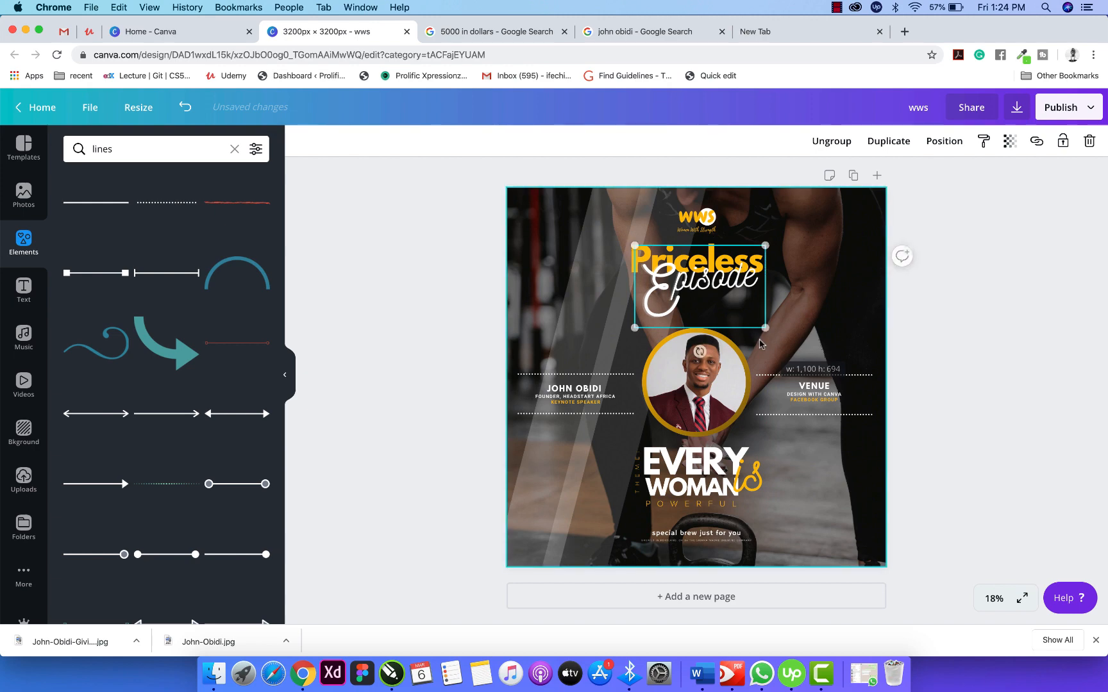
click(901, 256)
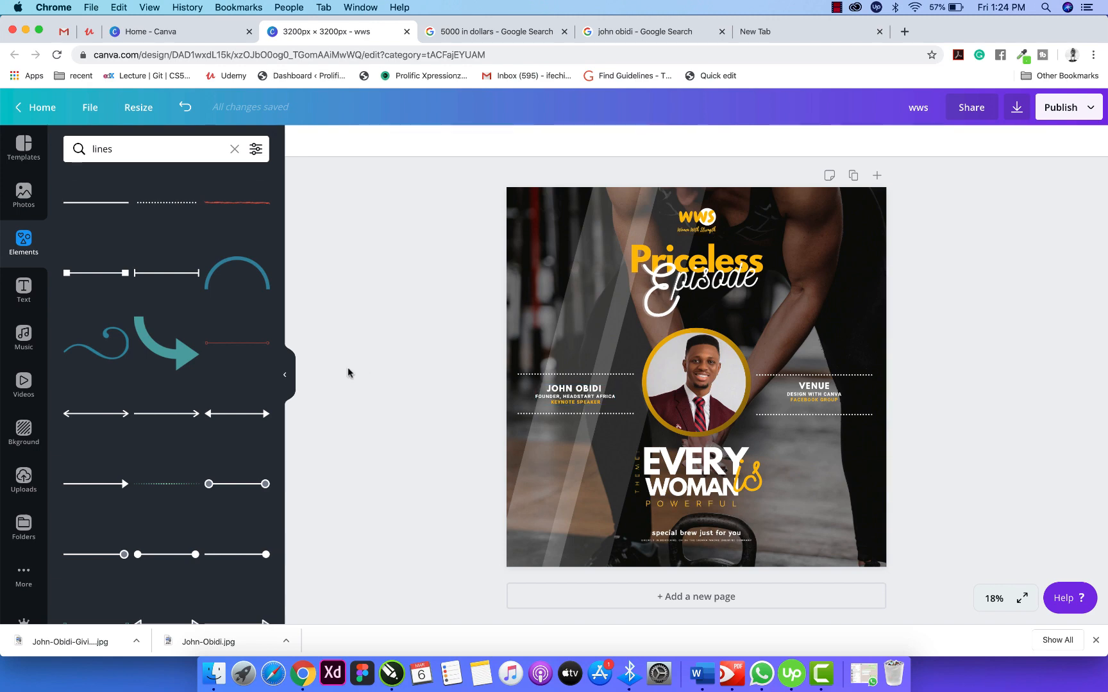
Add the Certificate of Completion text combo and drag it to the top-left corner.
click(24, 291)
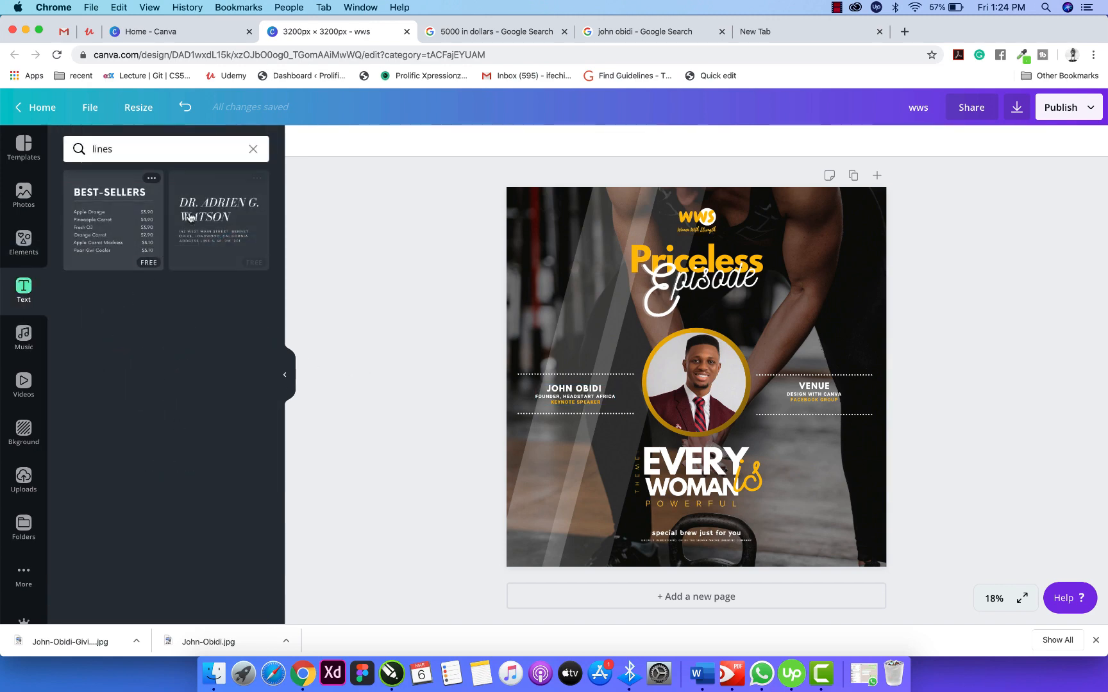
click(254, 149)
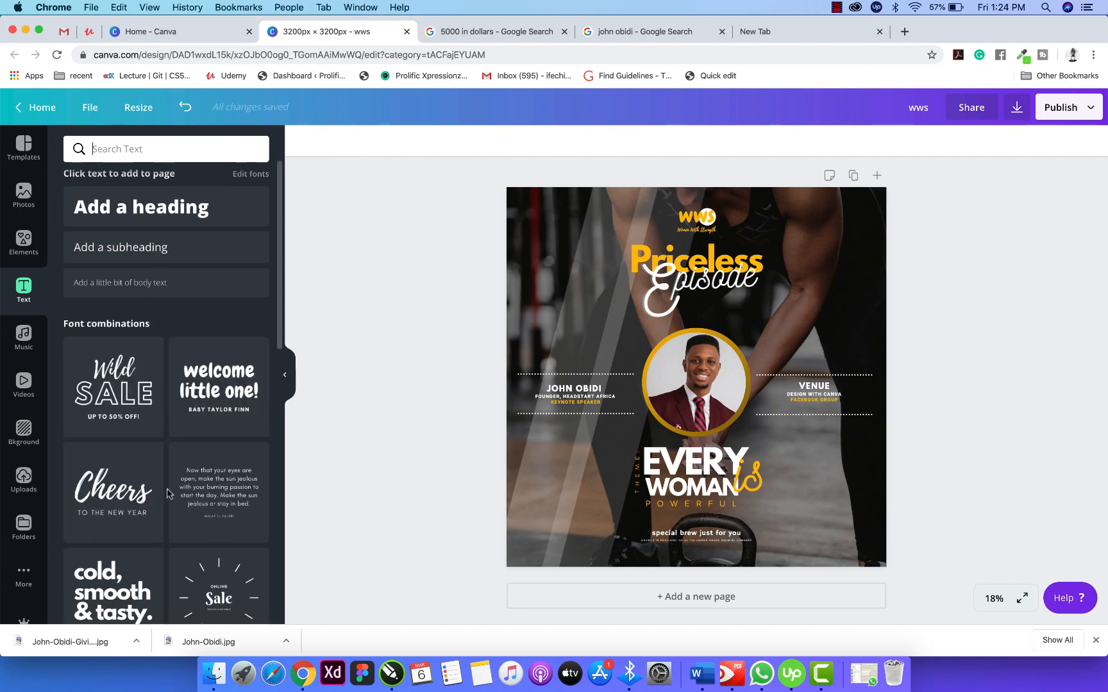
scroll(167, 448, down, 10)
scroll(167, 493, down, 5)
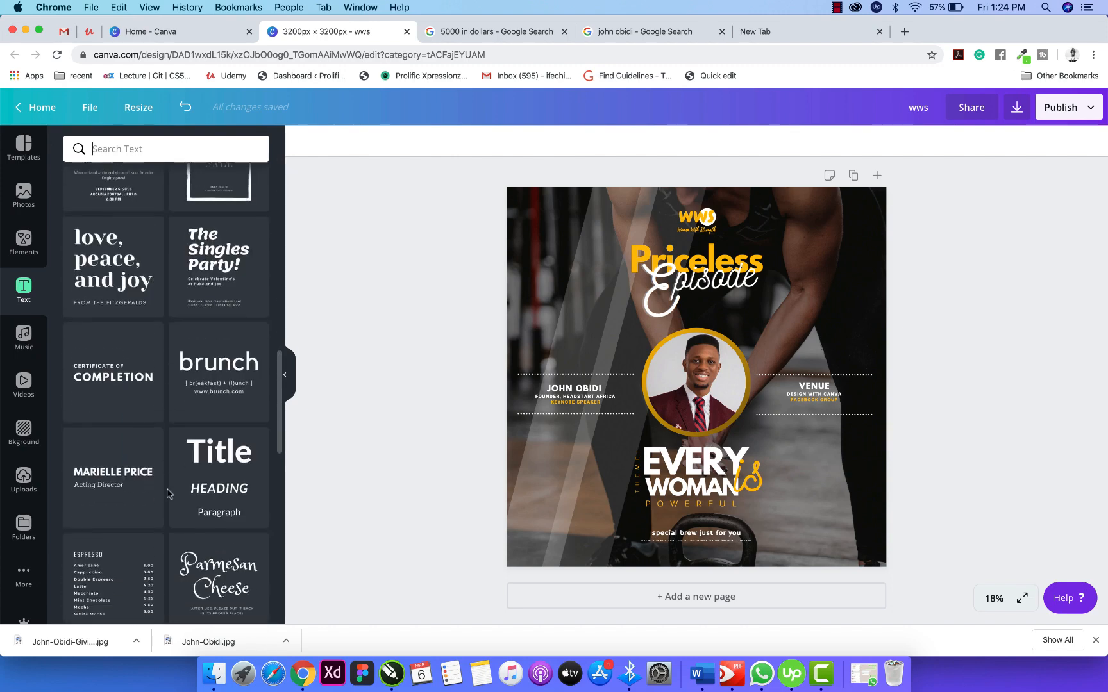
click(115, 359)
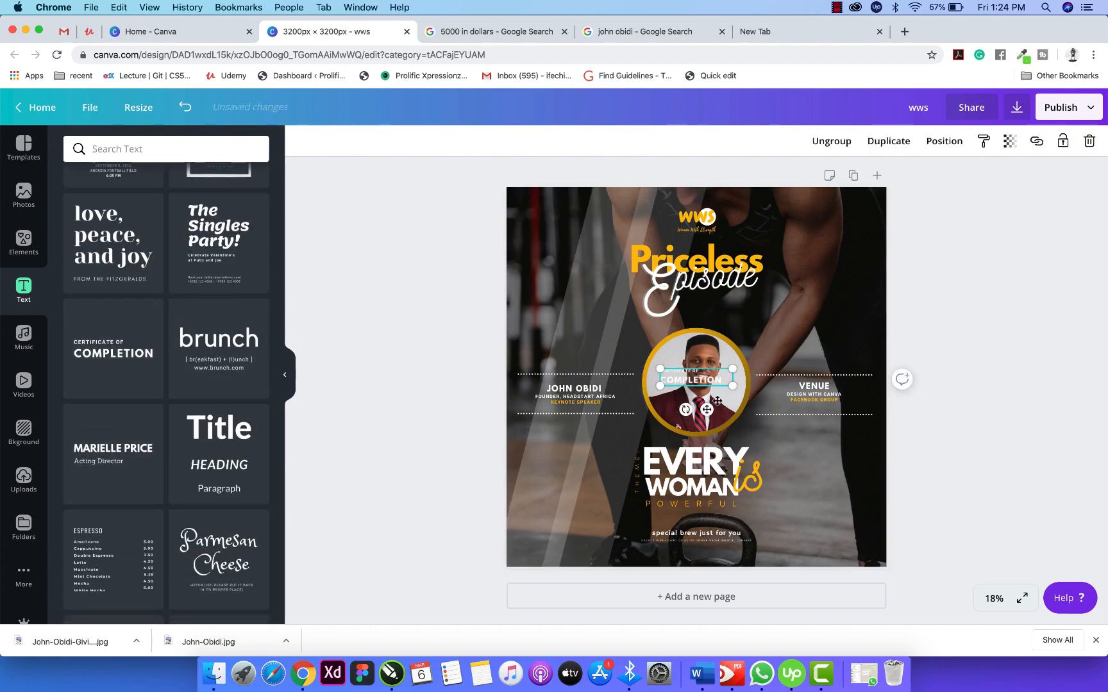
drag(706, 410, 570, 249)
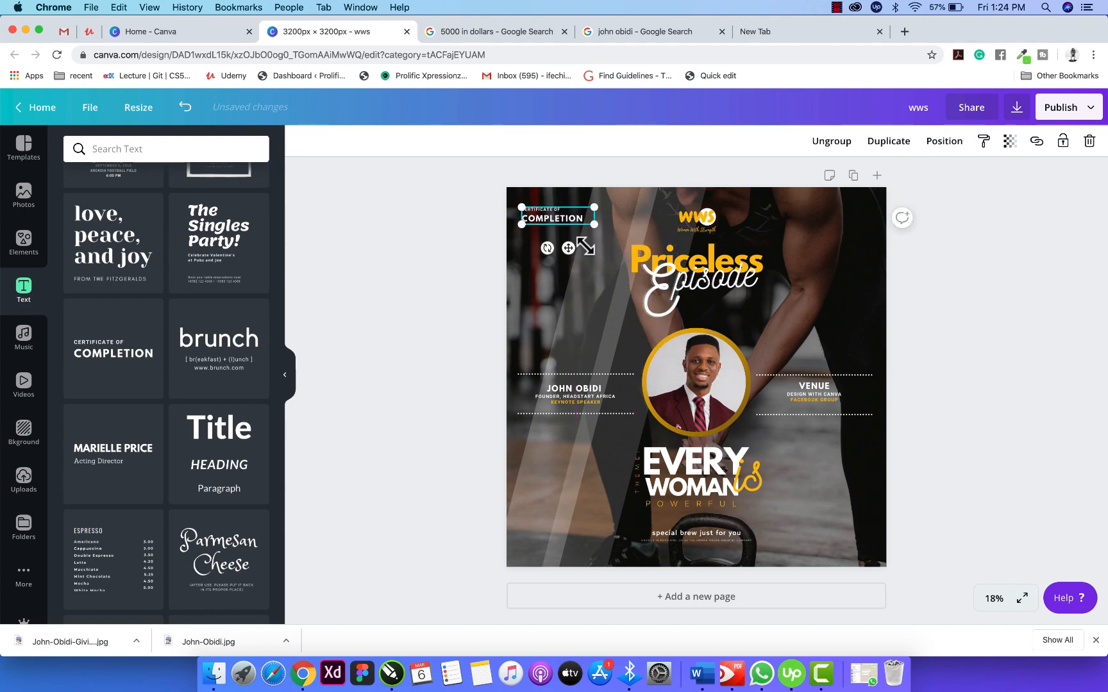
Ungroup the combo, delete the 'CERTIFICATE OF' line, and nudge COMPLETION into the corner.
click(556, 208)
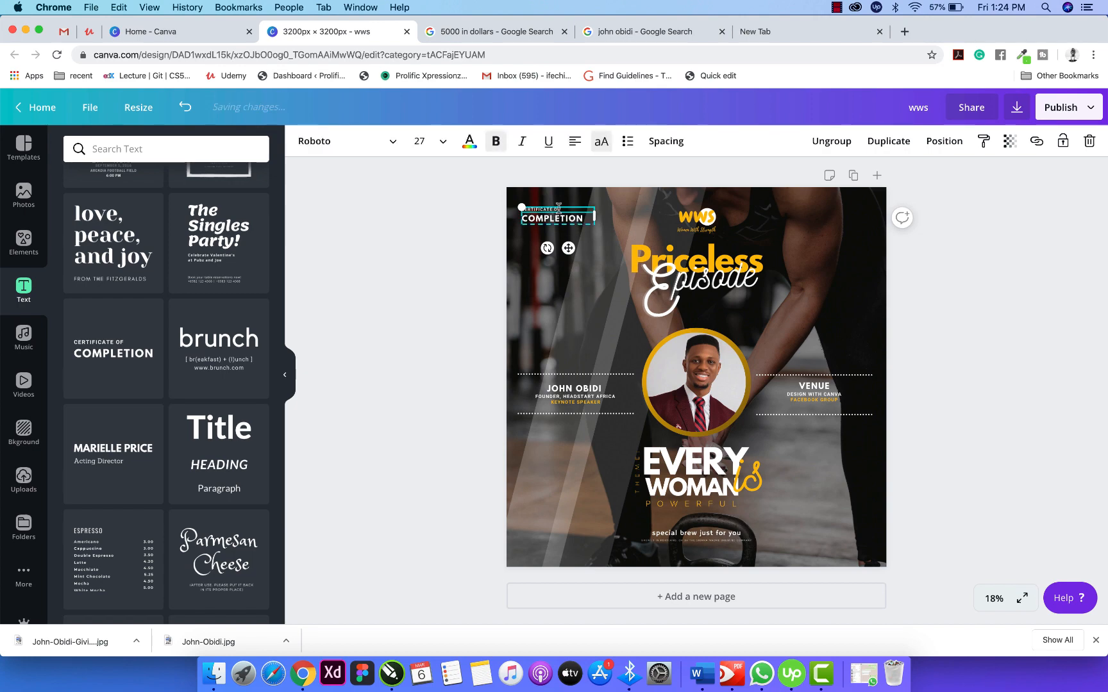
click(827, 142)
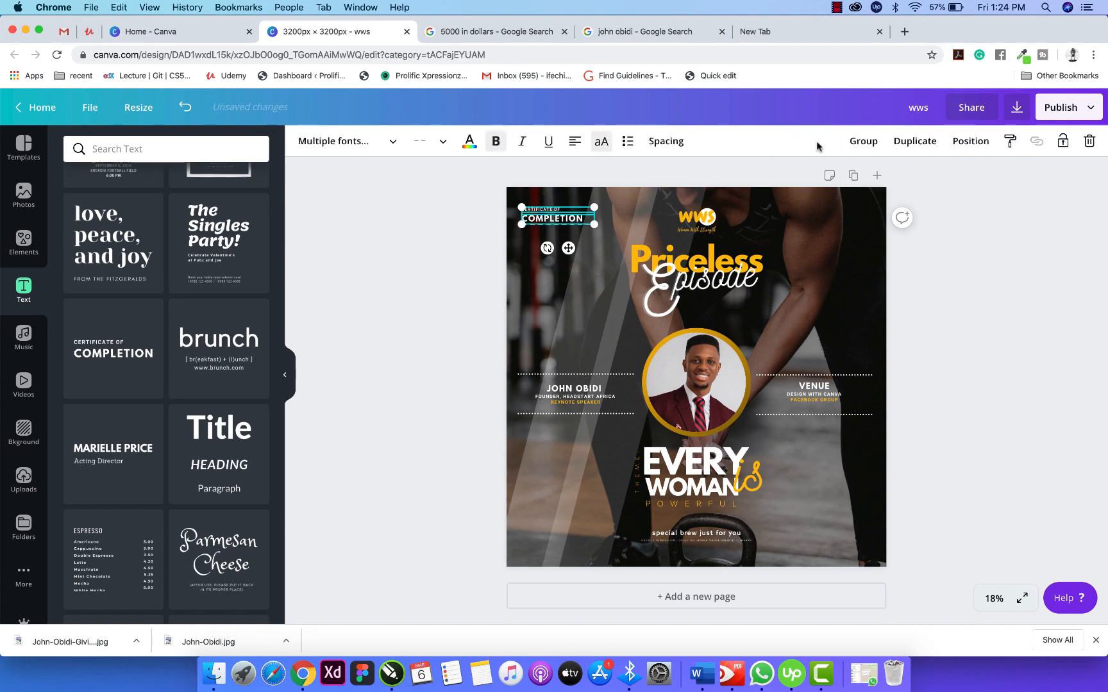
click(583, 184)
click(556, 212)
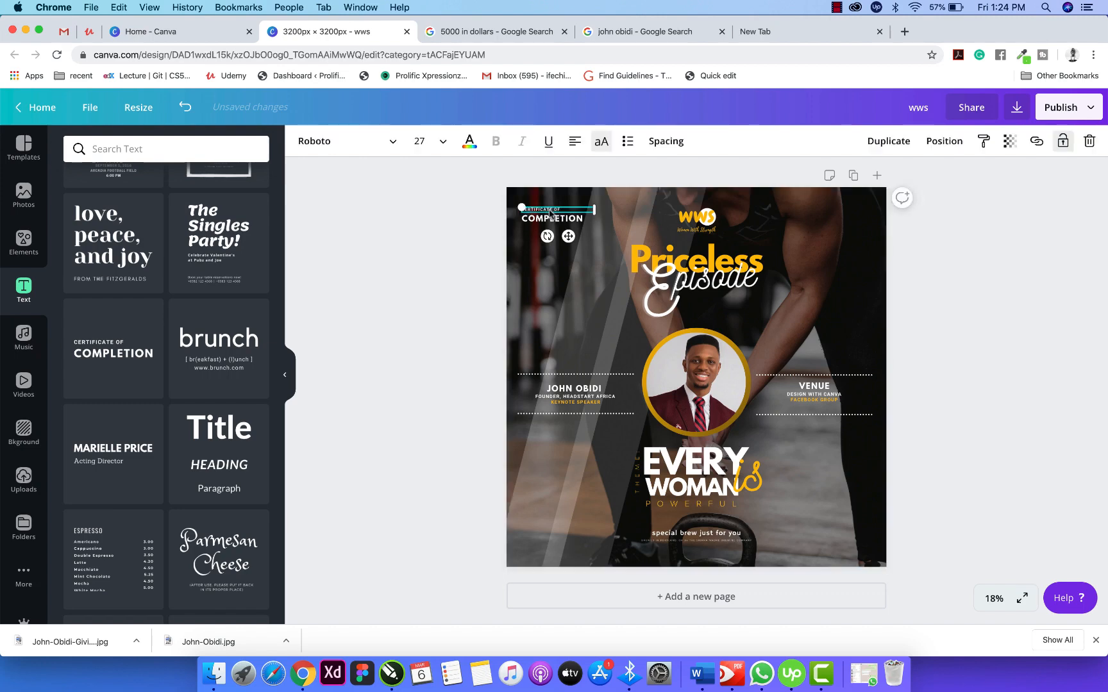
key(Delete)
drag(555, 218, 549, 213)
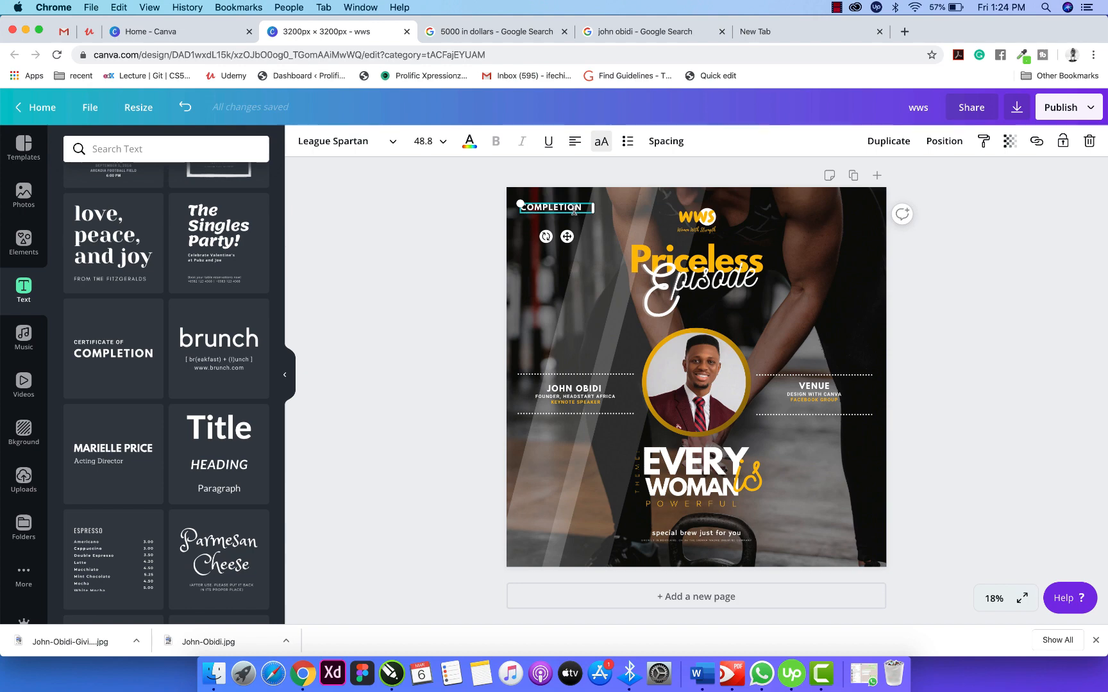
Replace COMPLETION with '8TH / MARCH / 2020 / 9AM WAT' on four lines, narrow the box, and lower it slightly.
double_click(573, 211)
text(s)
key(Return)
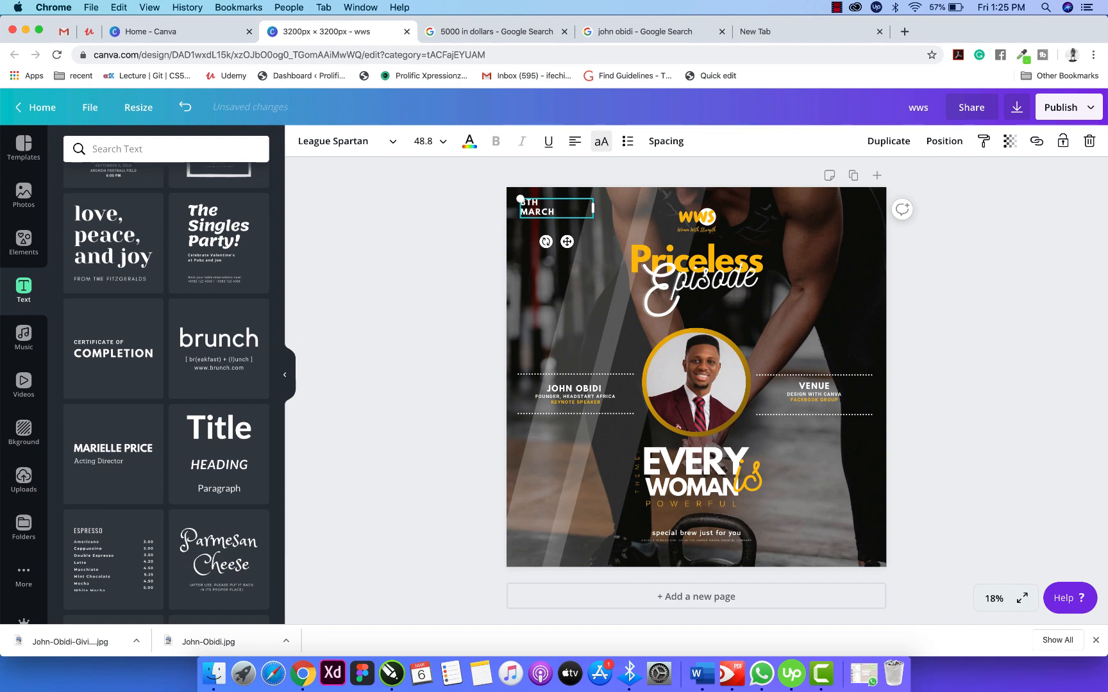
key(Return)
text(2)
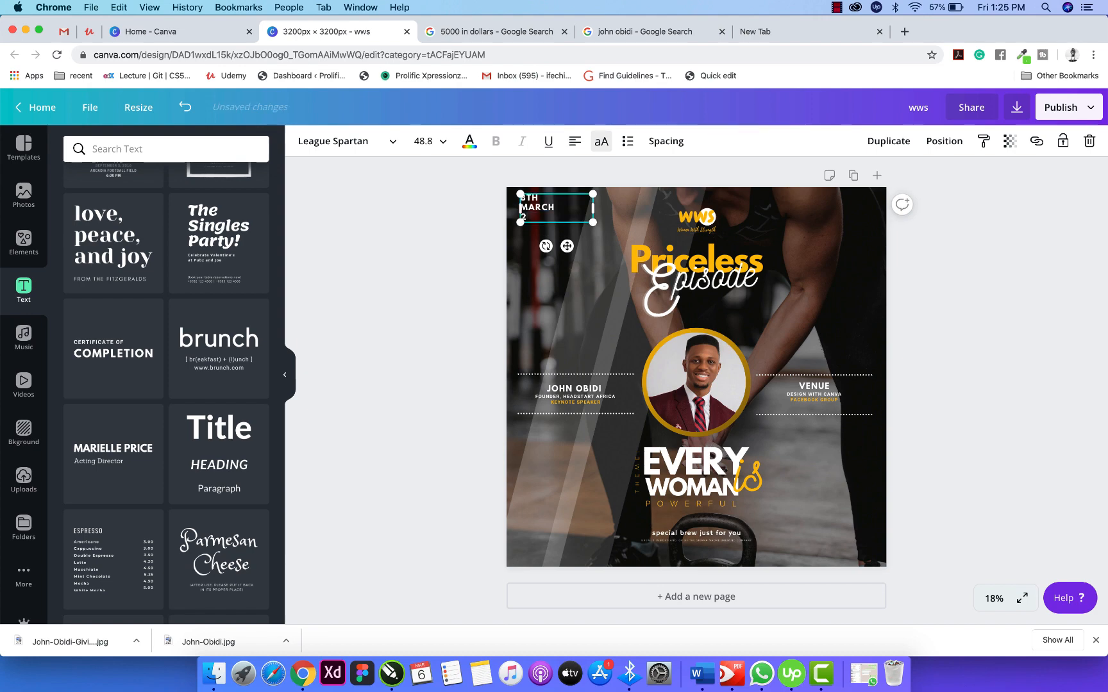
text(020)
key(Return)
text(9)
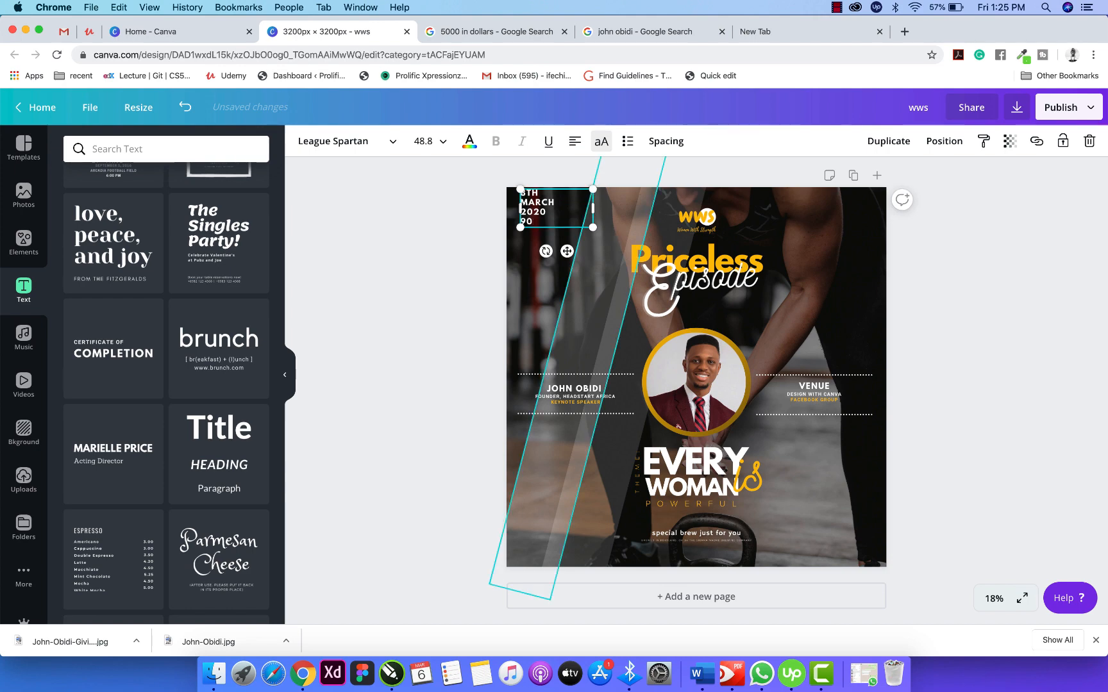
text(AM WAT)
drag(592, 208, 567, 207)
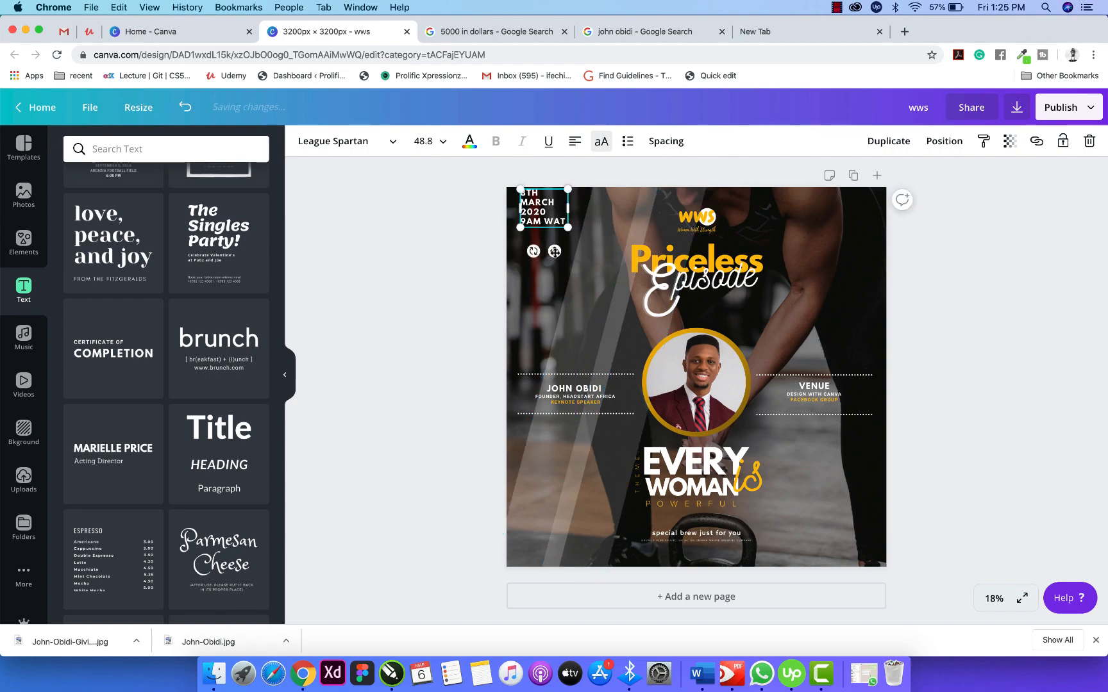
drag(555, 252, 554, 264)
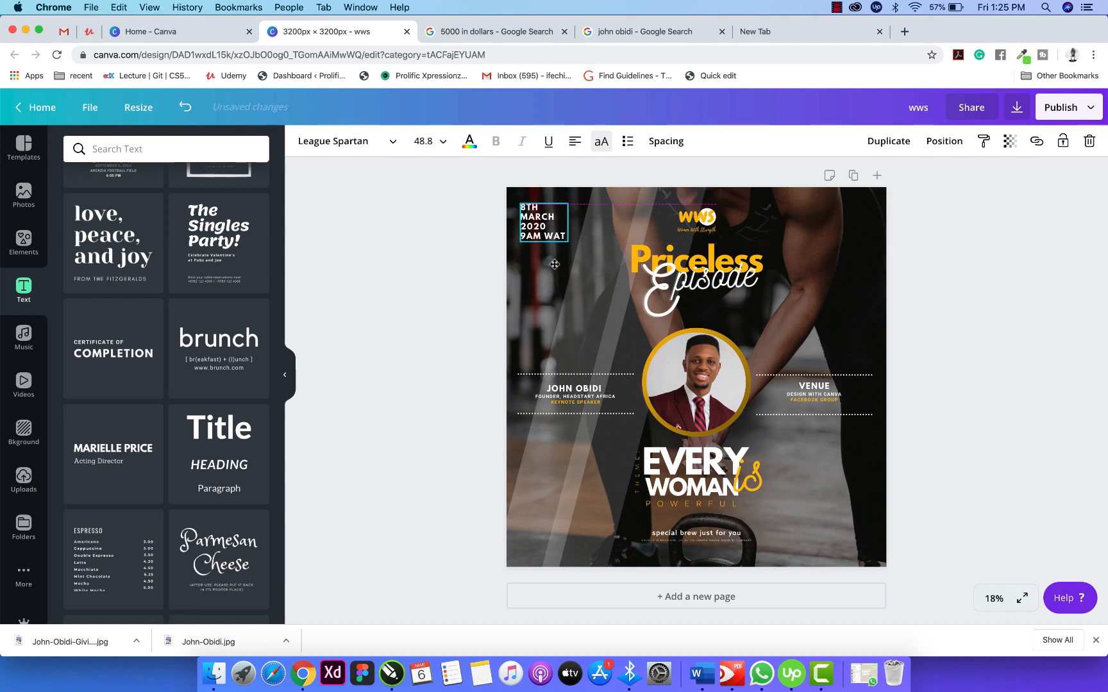
click(436, 278)
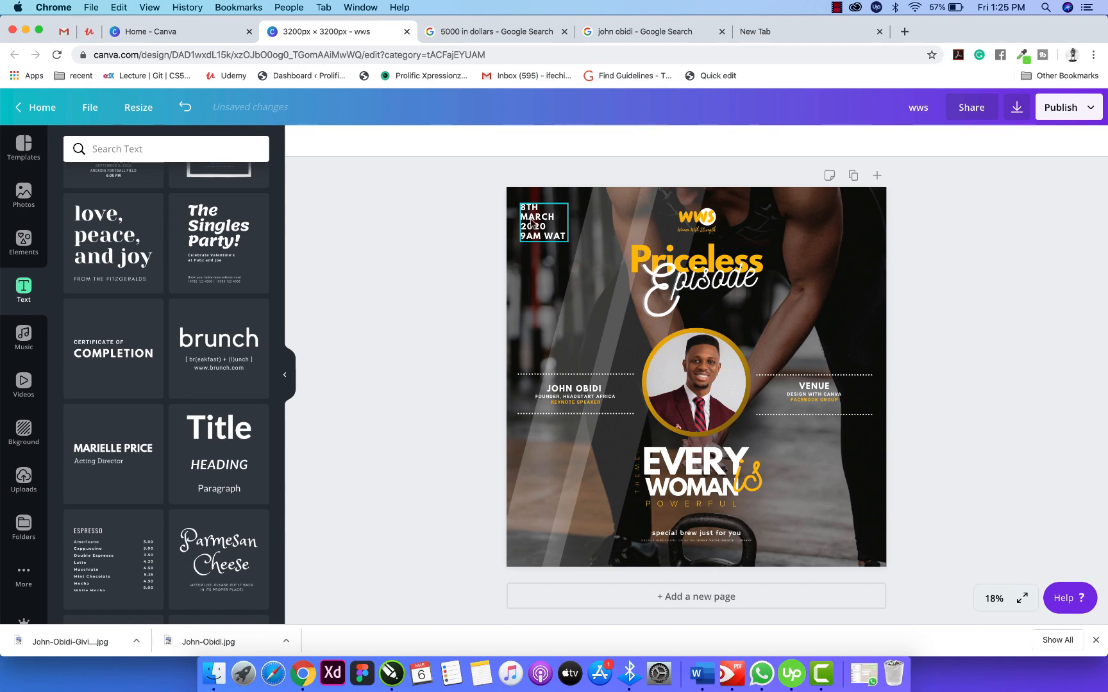
Colour the '8TH' line of the date block with the title's yellow document colour.
click(527, 208)
double_click(527, 208)
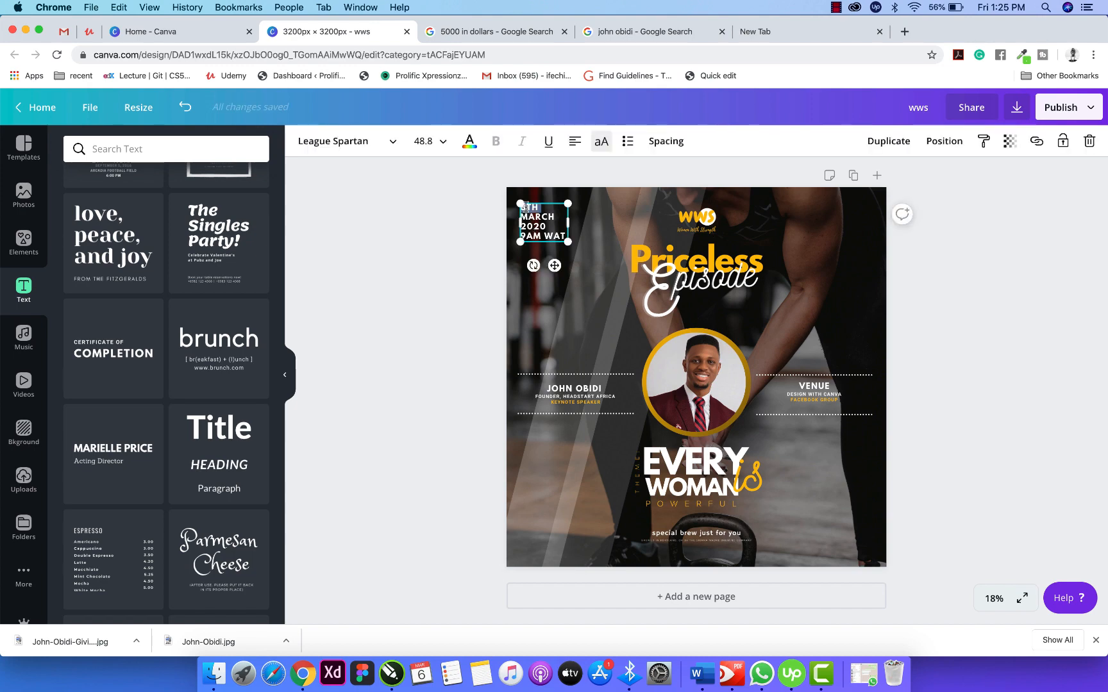
click(473, 151)
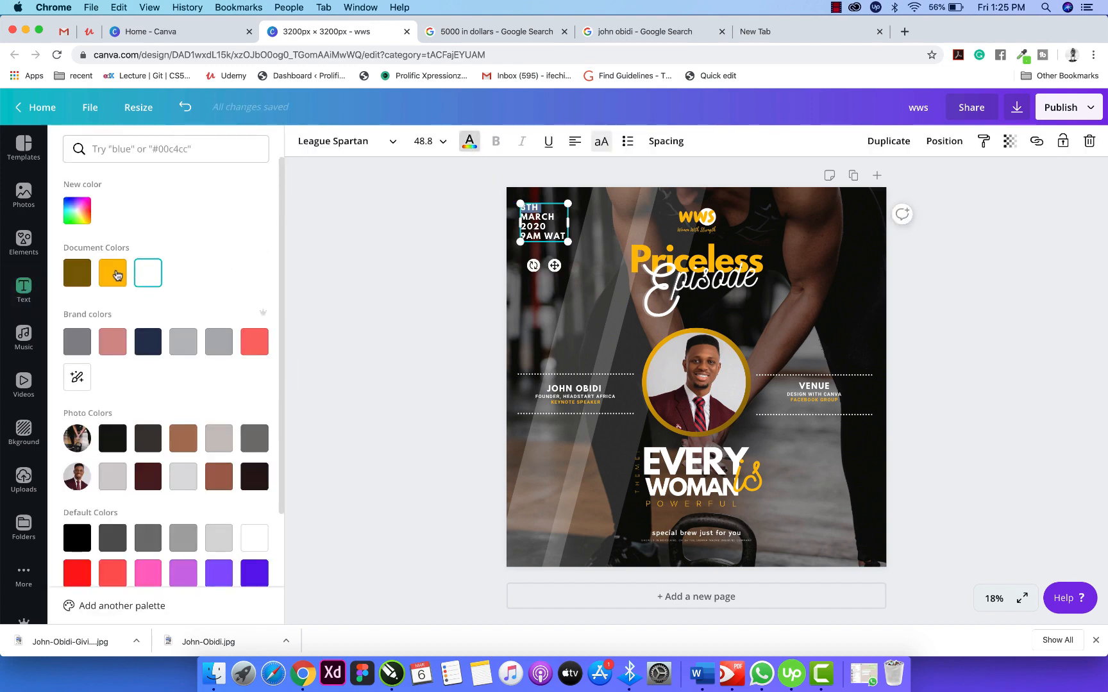
click(112, 274)
click(461, 250)
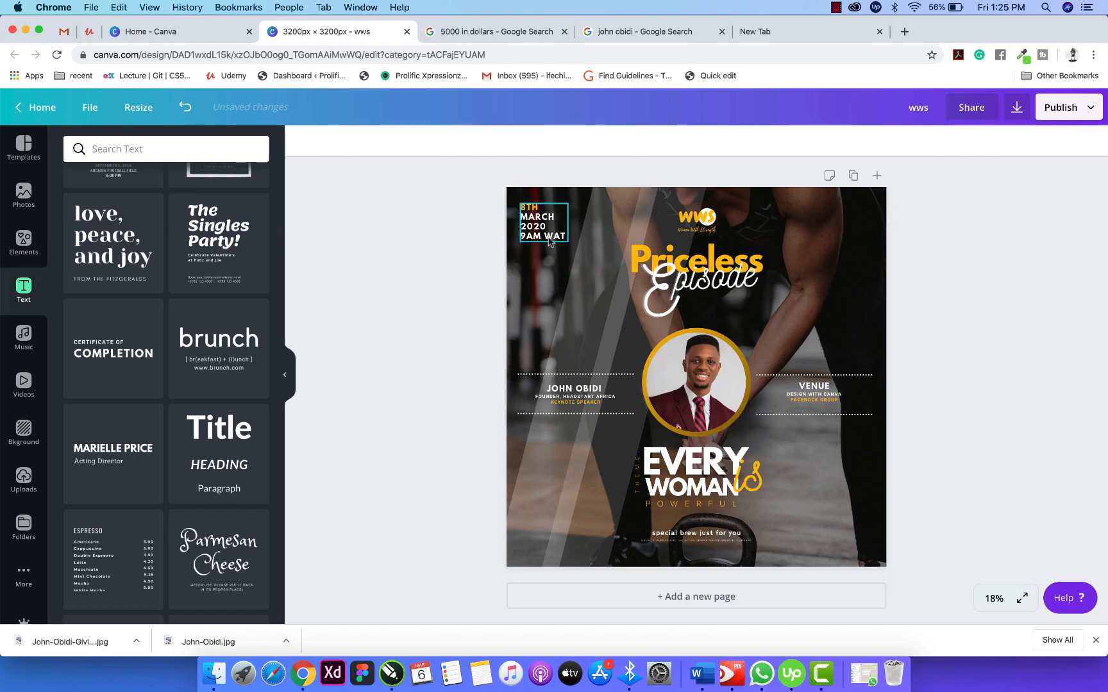
click(533, 239)
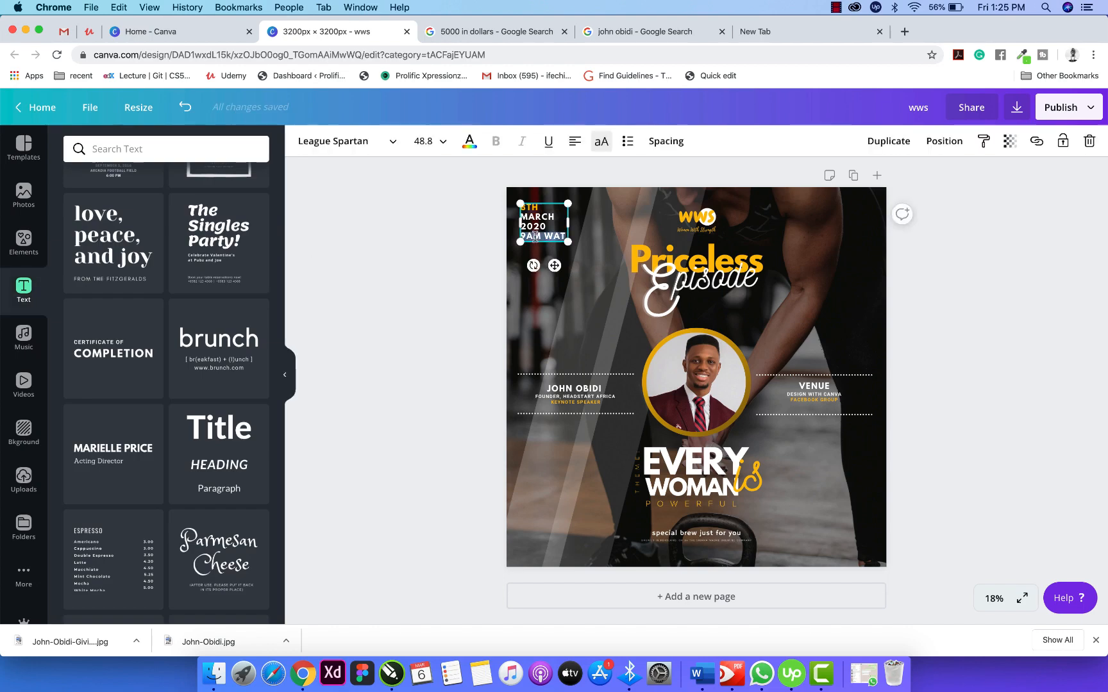
click(469, 141)
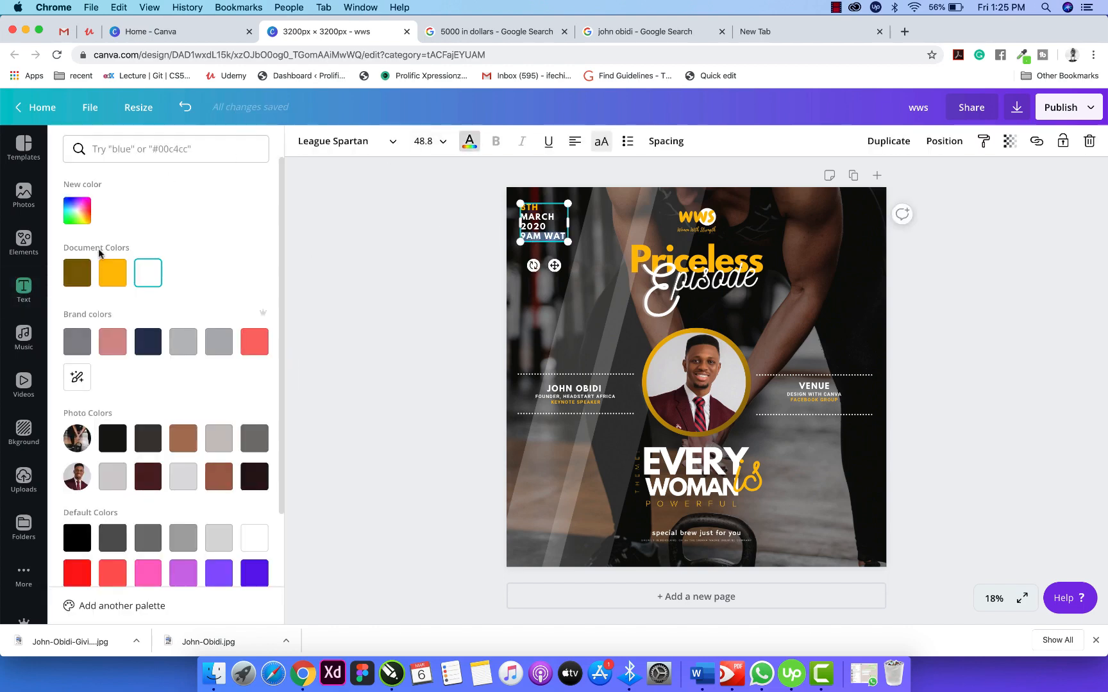
click(113, 274)
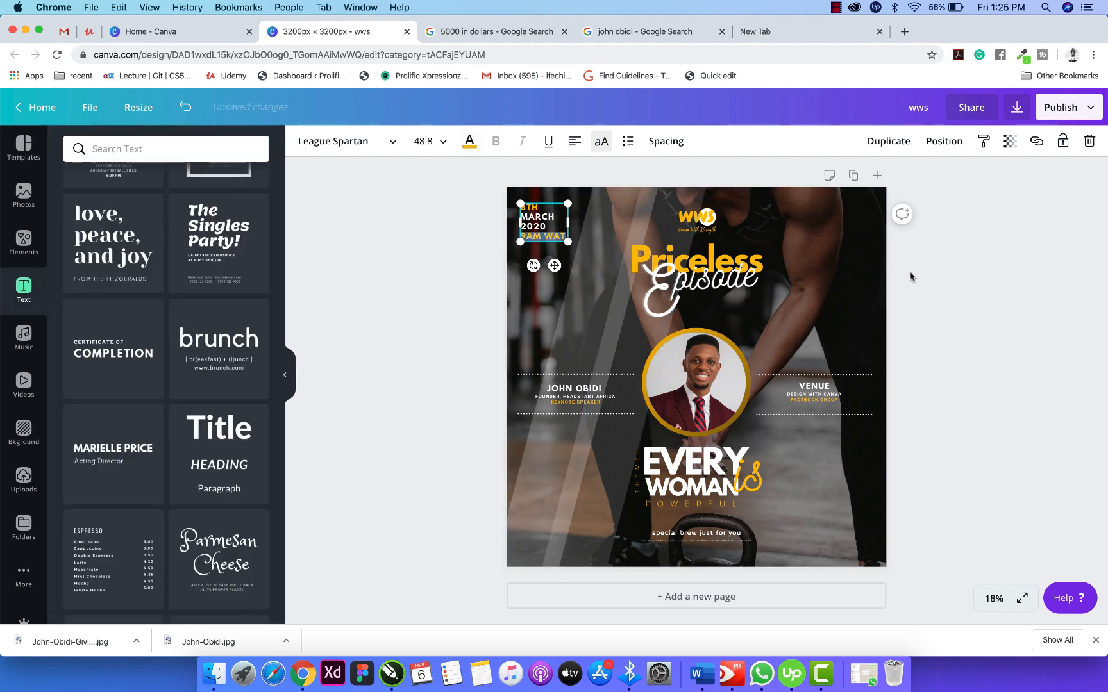
click(936, 280)
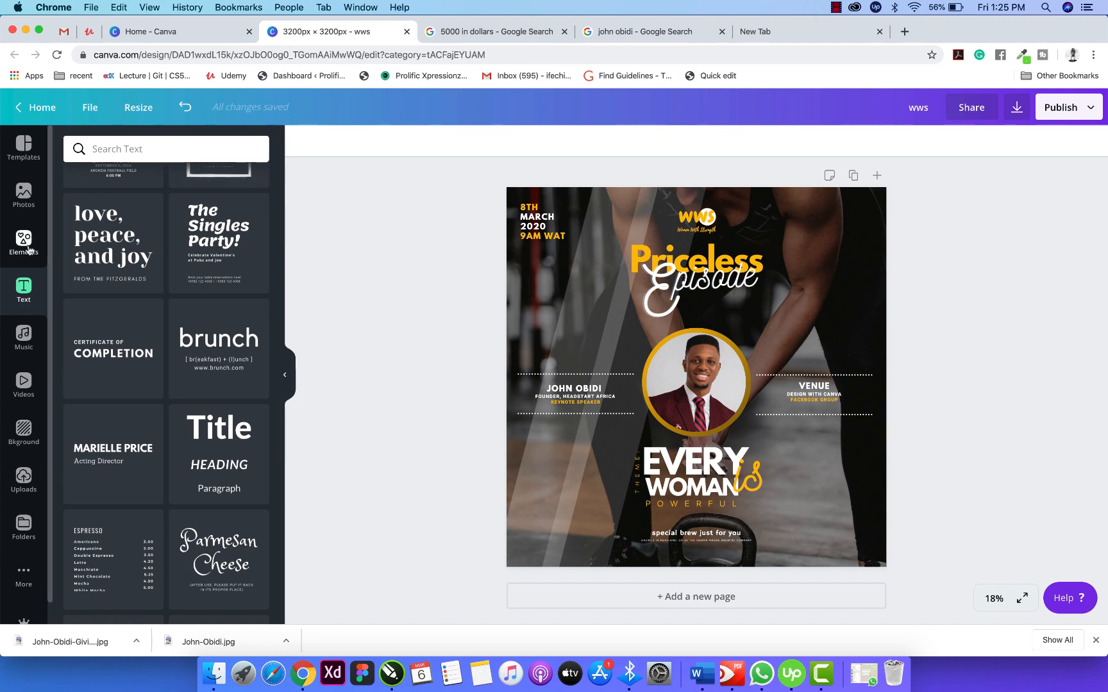
Browse the recent 'lines' results in Elements, then clear the search back to featured collections.
click(125, 149)
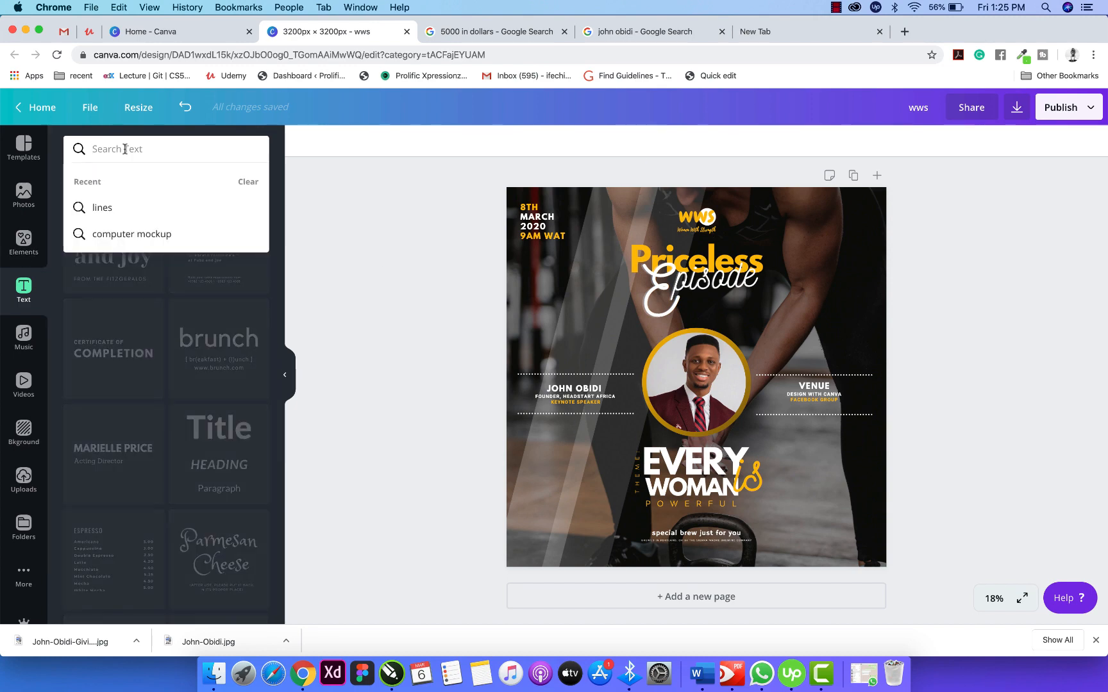
click(121, 208)
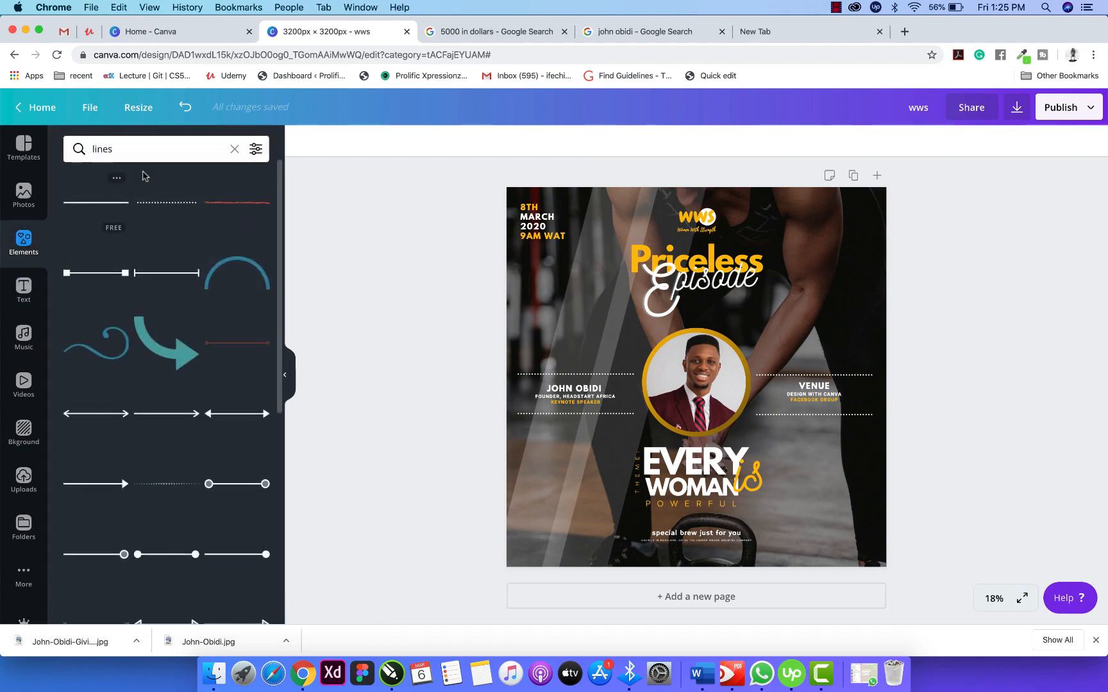
scroll(186, 347, down, 6)
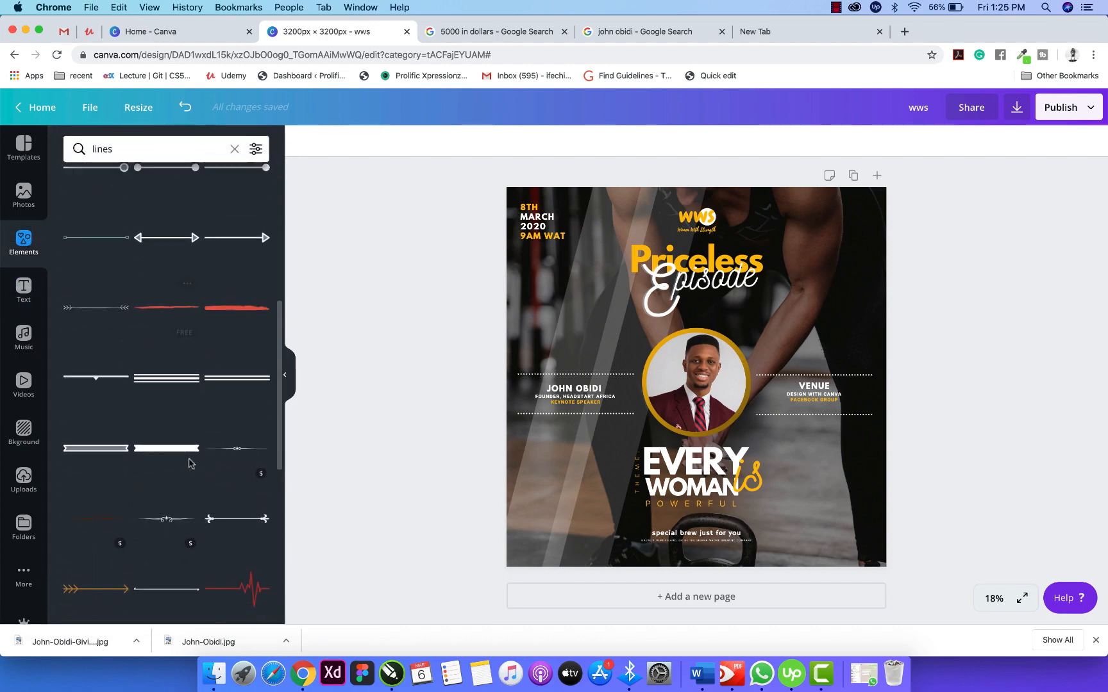
scroll(189, 463, down, 10)
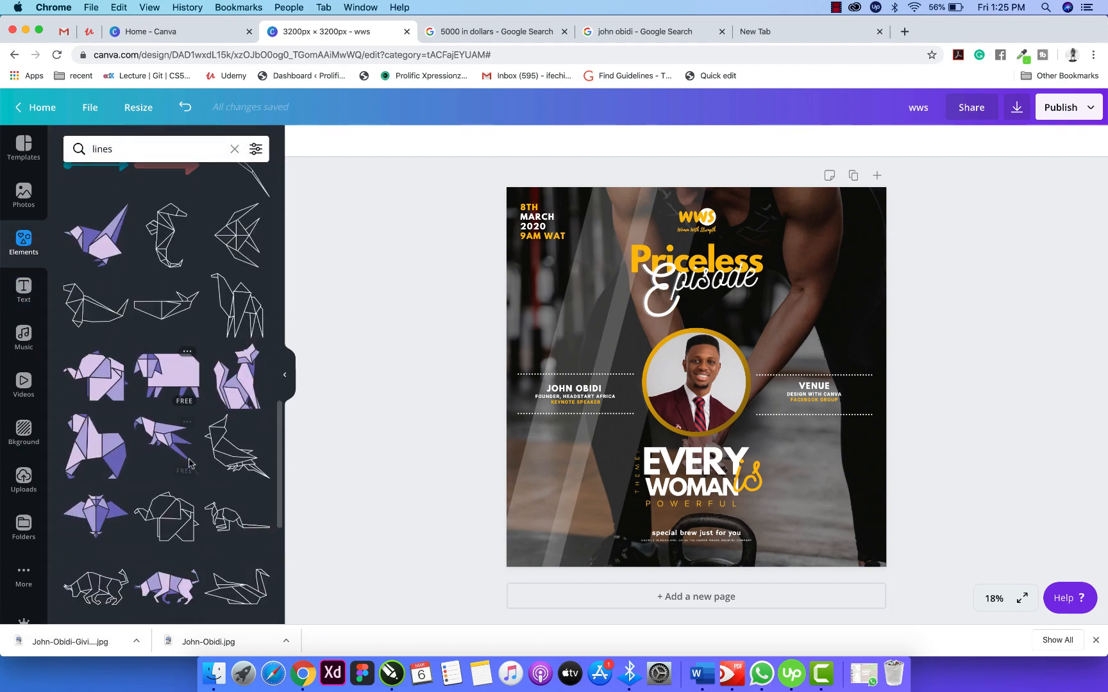
scroll(189, 463, down, 10)
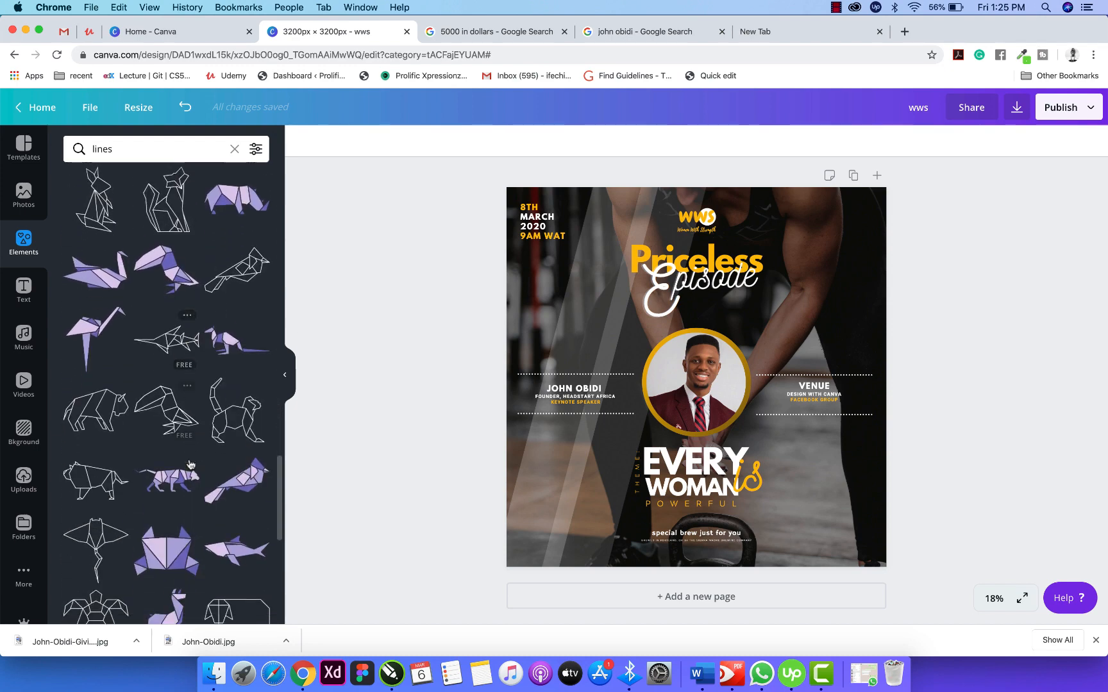
scroll(189, 464, down, 5)
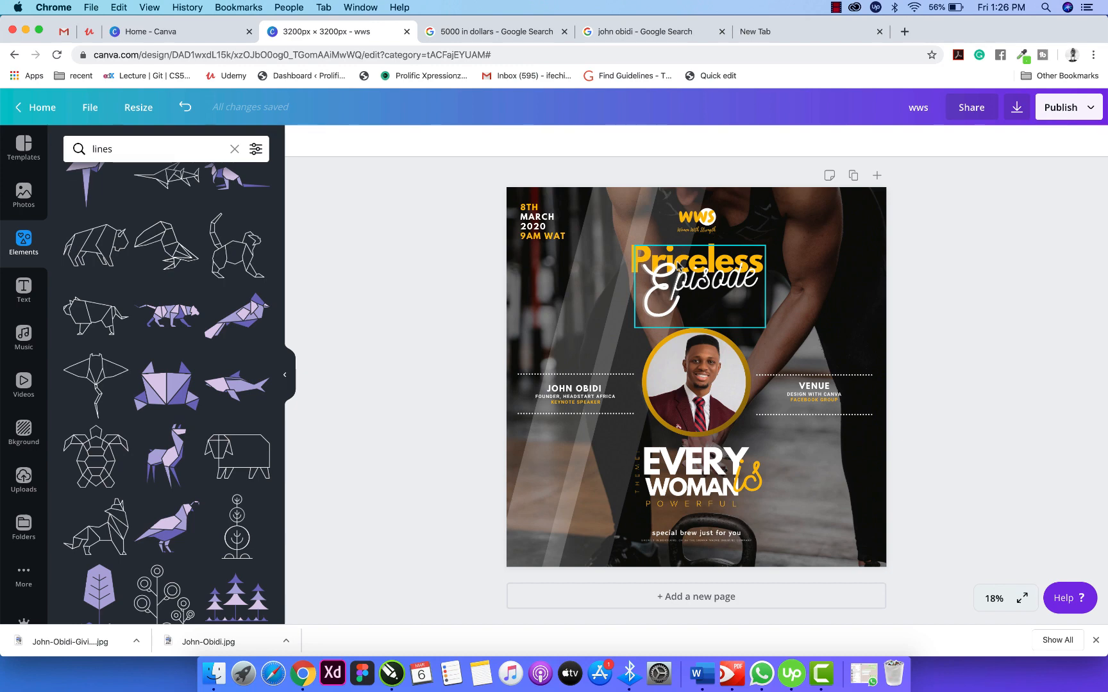
click(235, 149)
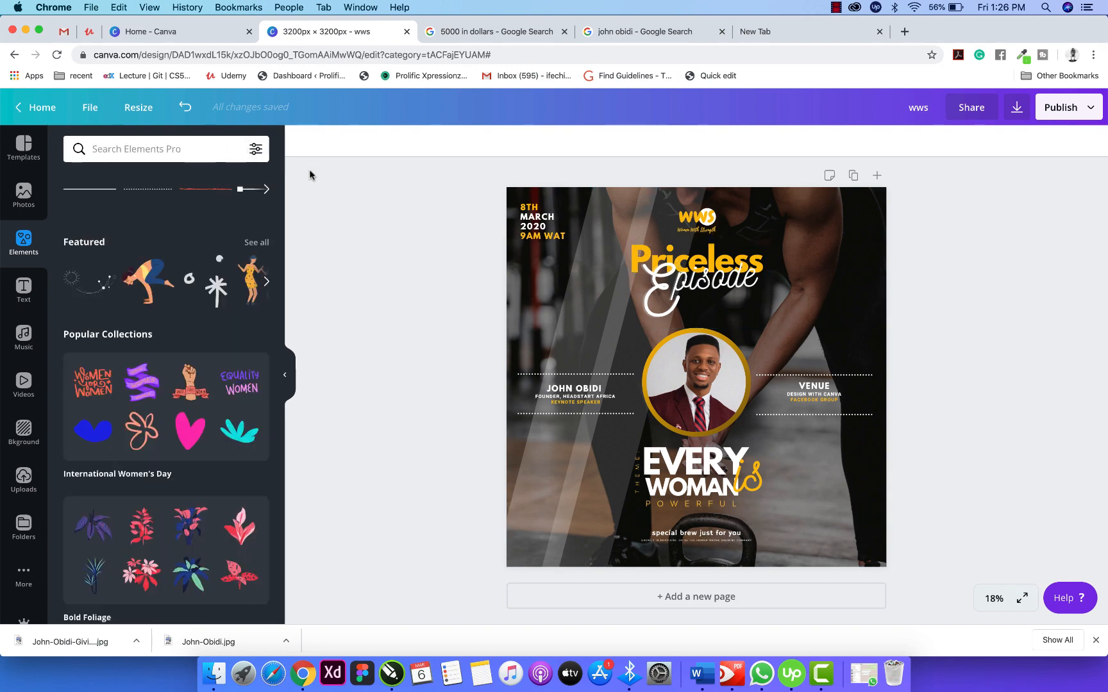
Download the post as a PNG at 3x size (9600 x 9600 px).
click(288, 375)
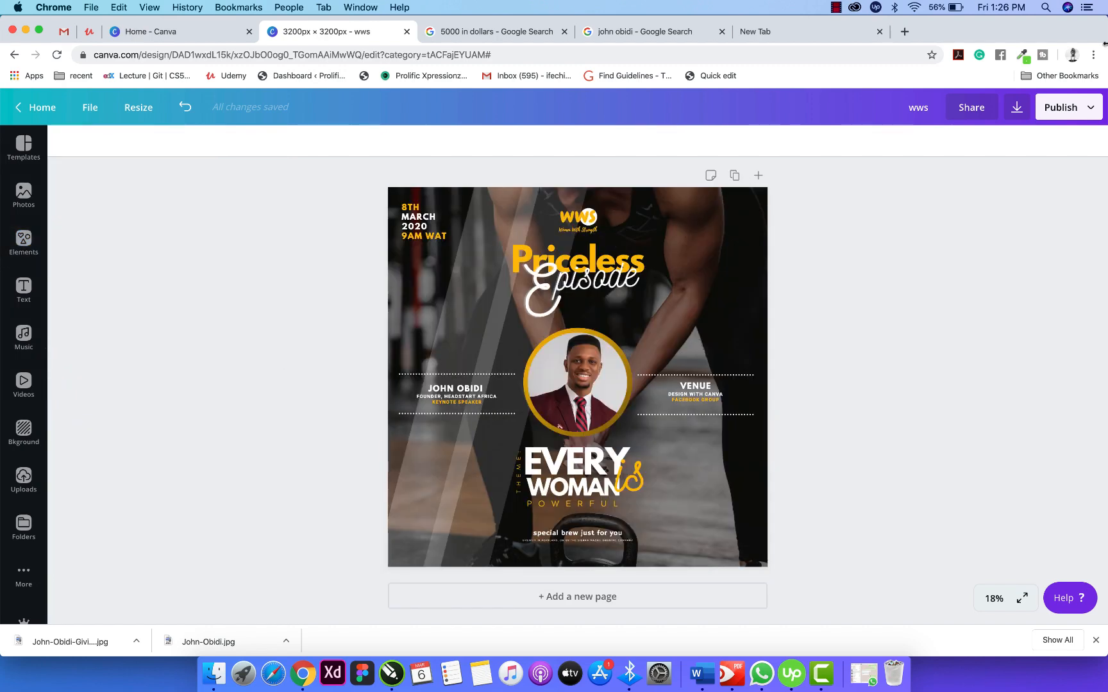
click(1067, 110)
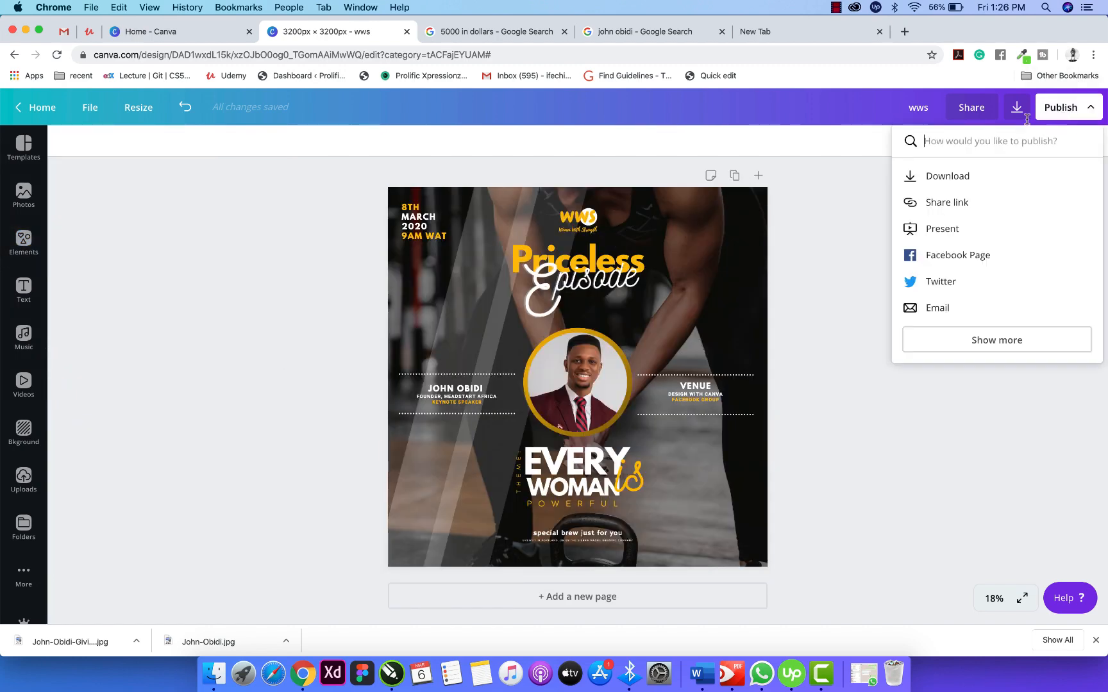
click(948, 177)
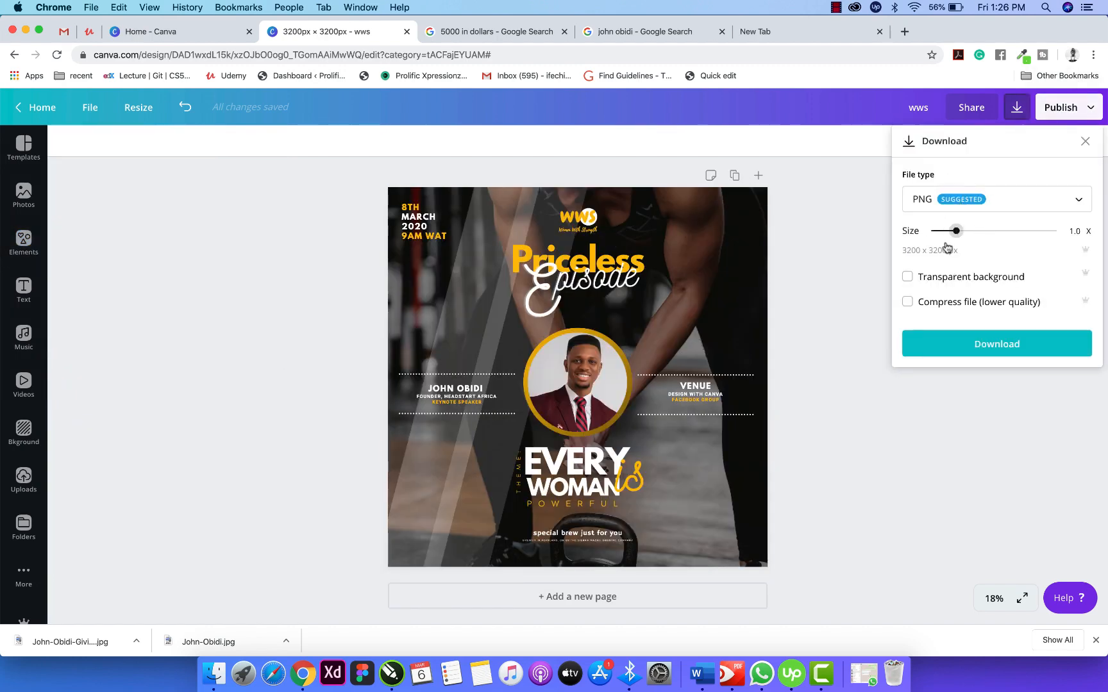
mouse_move(956, 230)
mouse_down()
mouse_move(1073, 235)
mouse_move(954, 233)
mouse_up()
click(852, 250)
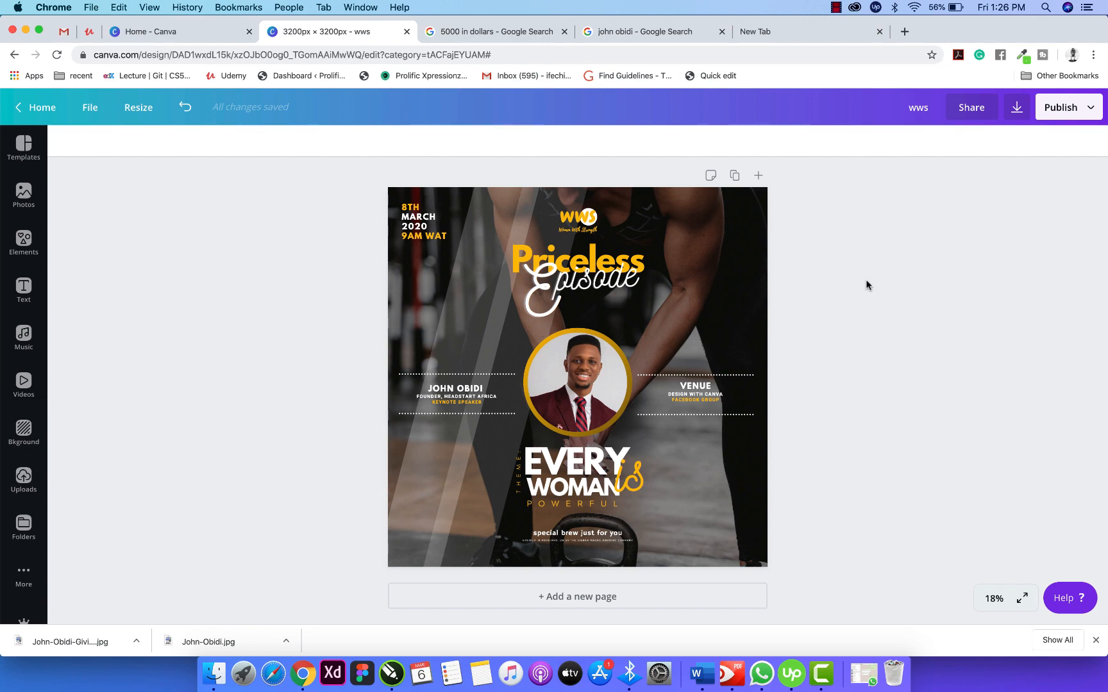
click(1096, 641)
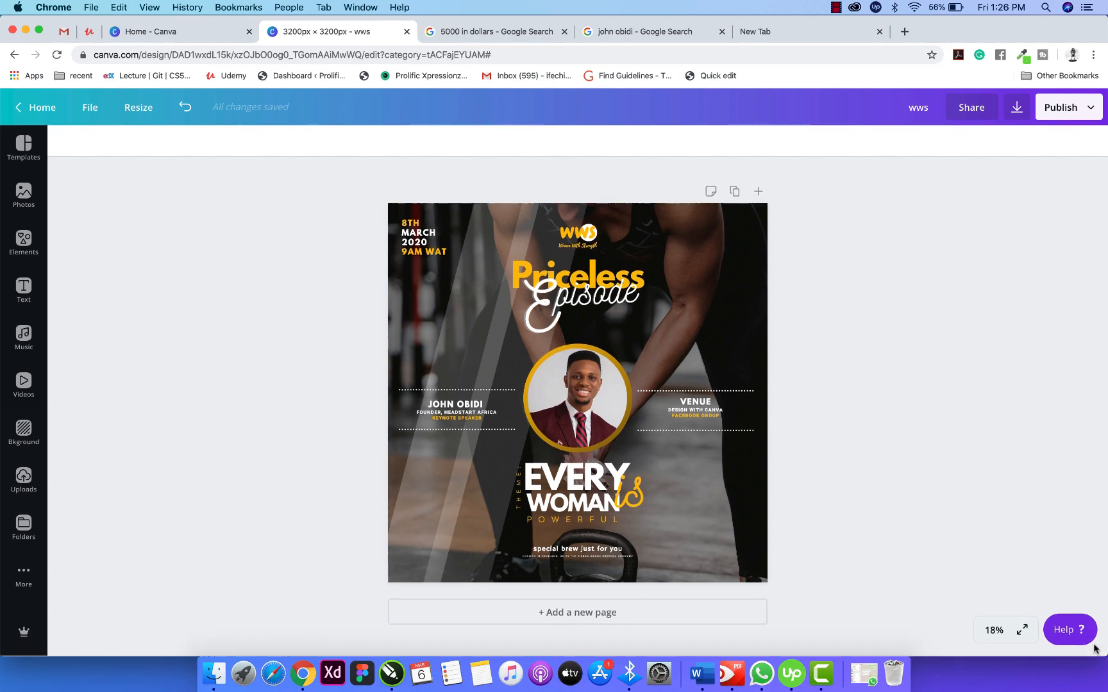